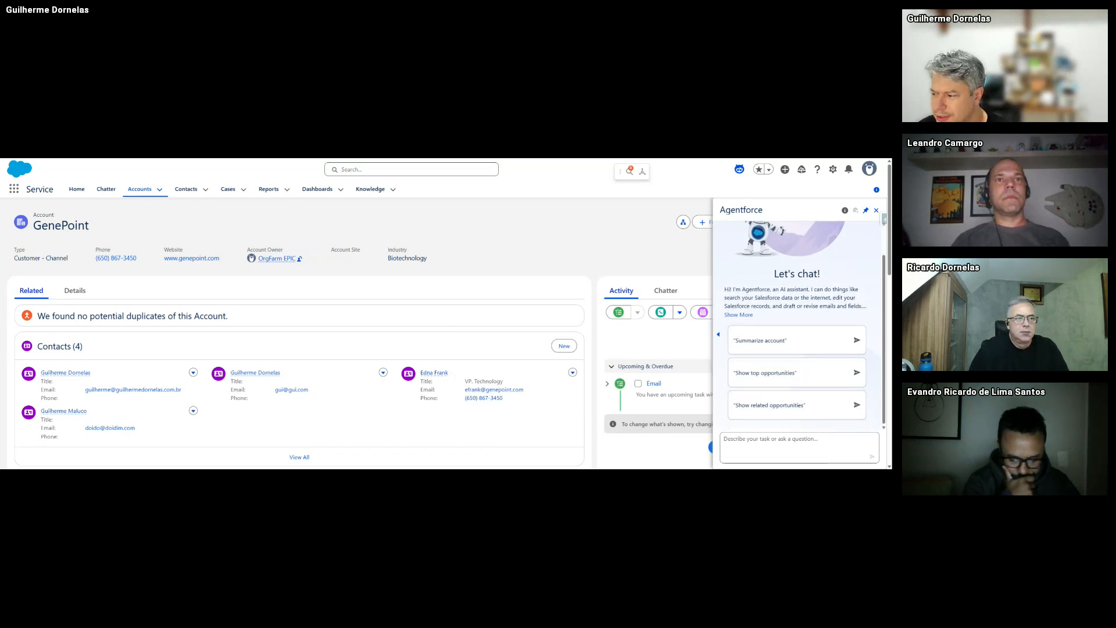
# - Ask Agentforce 'faça um resumo da conta genepoint' from the GenePoint account page
pyautogui.click(773, 450)
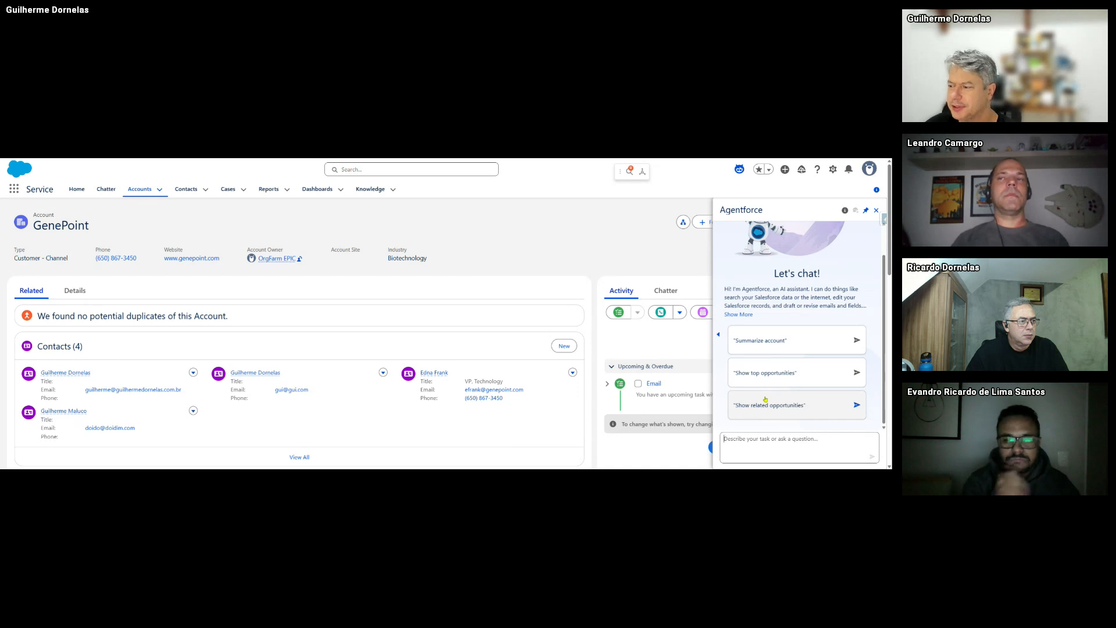
pyautogui.click(768, 454)
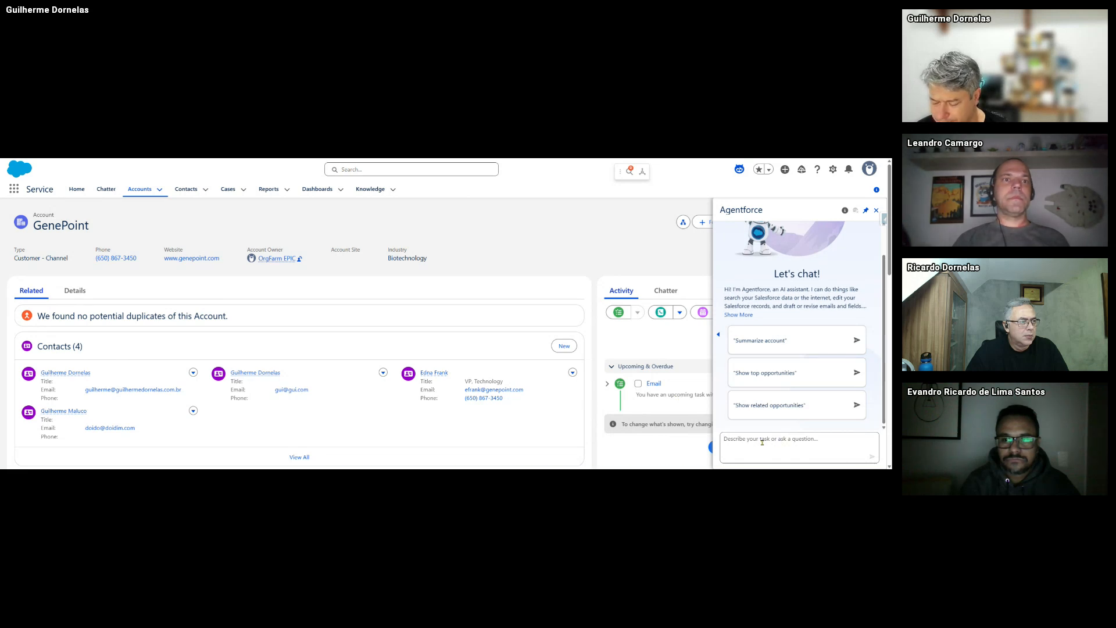
pyautogui.write('f')
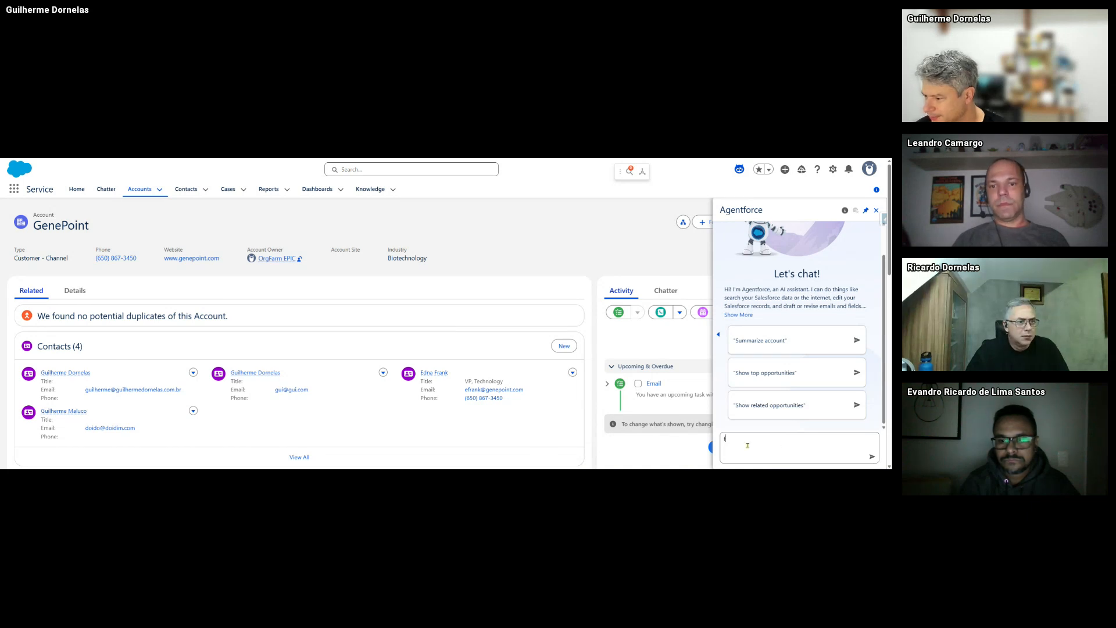
pyautogui.write('aça ')
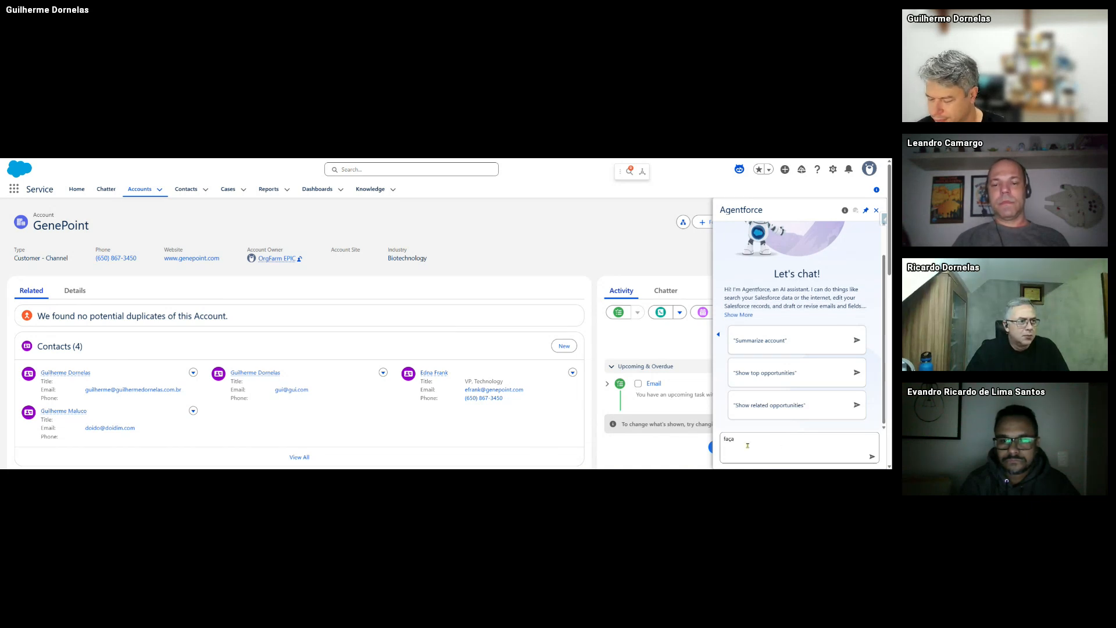
pyautogui.write('um resum')
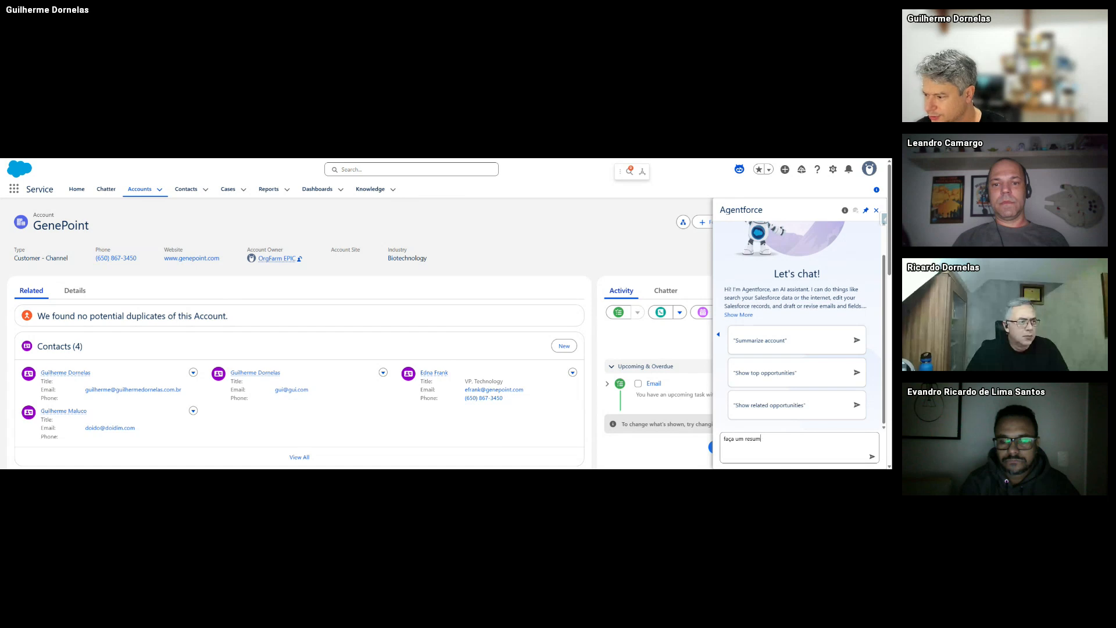
pyautogui.write('o da conta genepo')
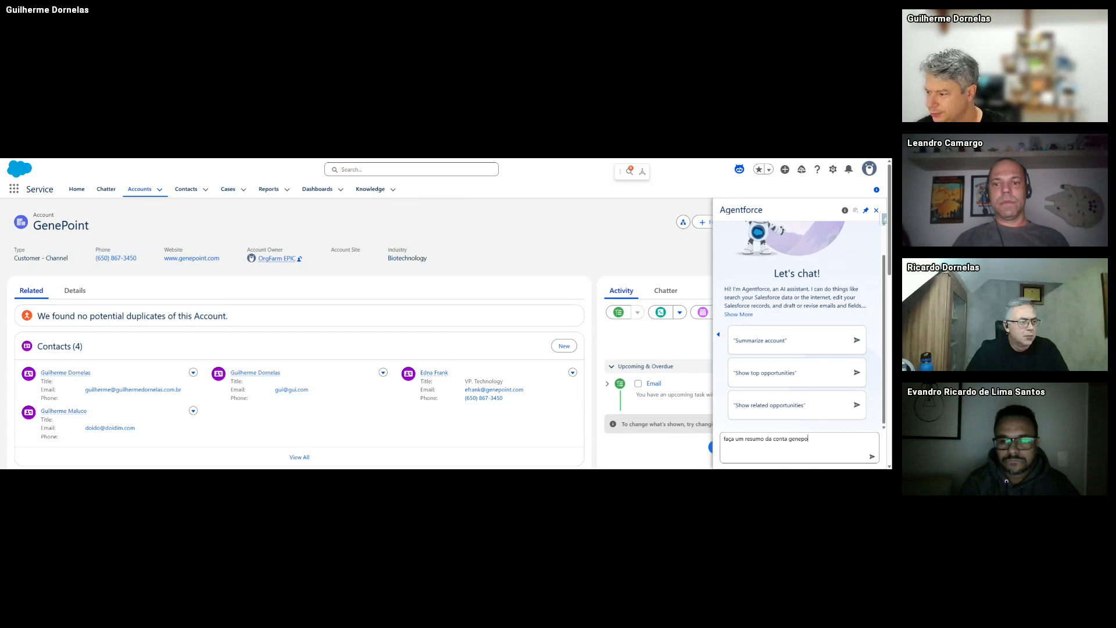
pyautogui.write('int')
pyautogui.press('Return')
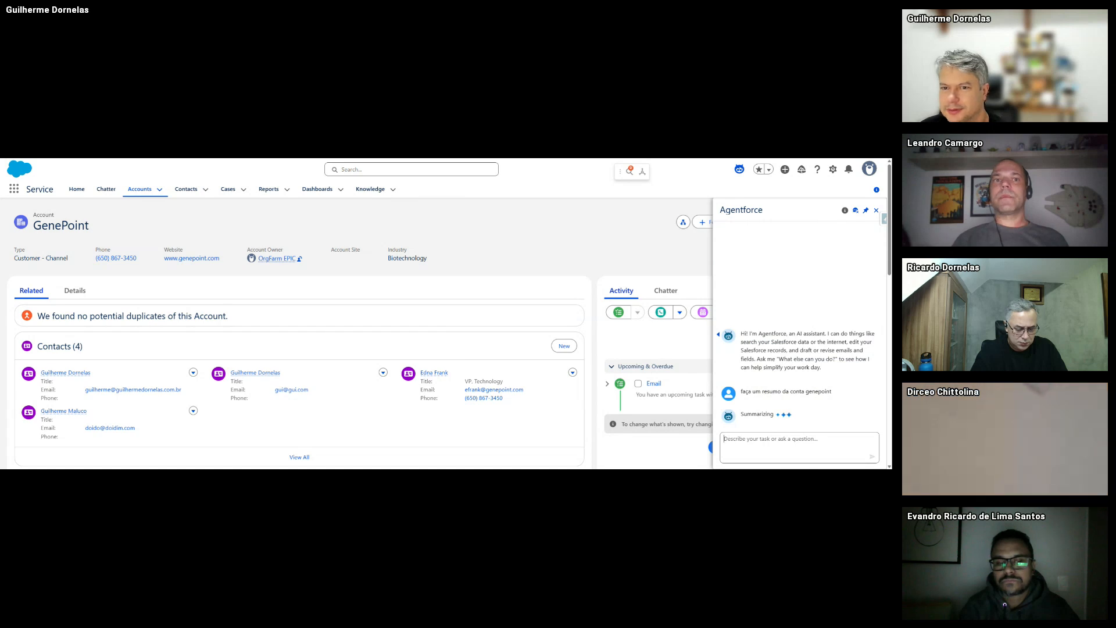
# - Scroll through Agentforce's GenePoint summary of opportunities, cases, activities, contacts and follow-up suggestions
pyautogui.scroll(-1, 785, 430)
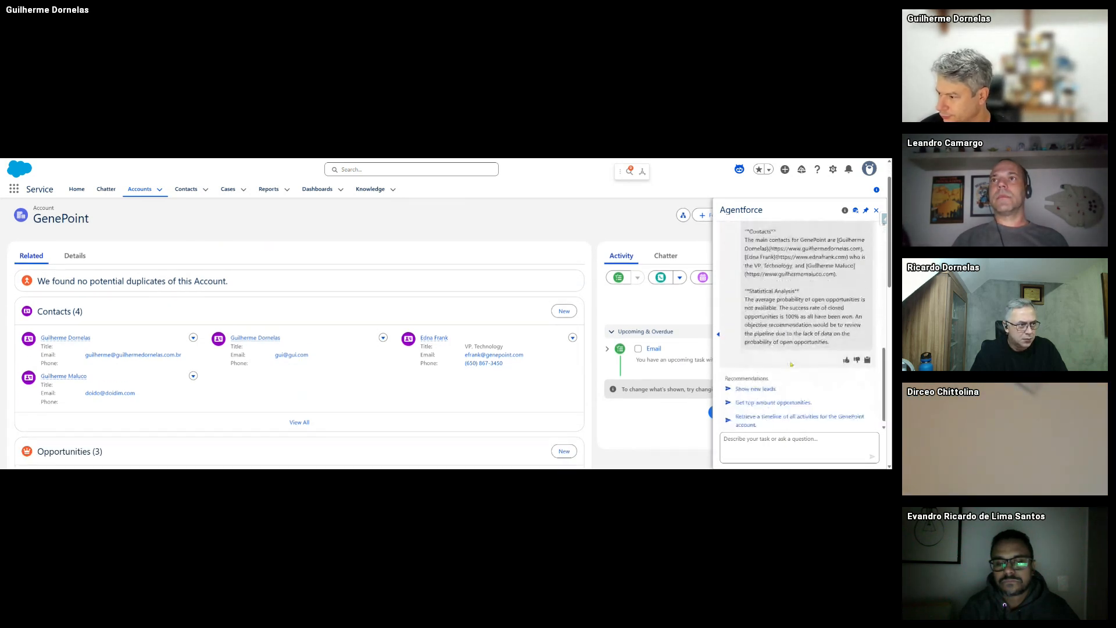
pyautogui.scroll(5, 791, 364)
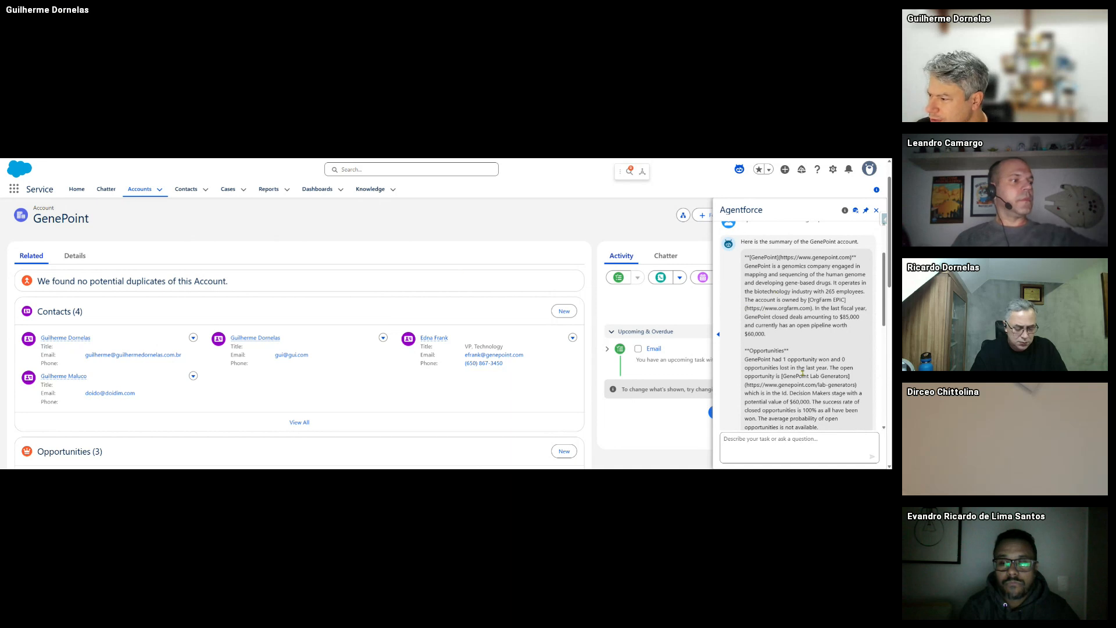
pyautogui.scroll(-1, 777, 307)
pyautogui.scroll(-1, 745, 285)
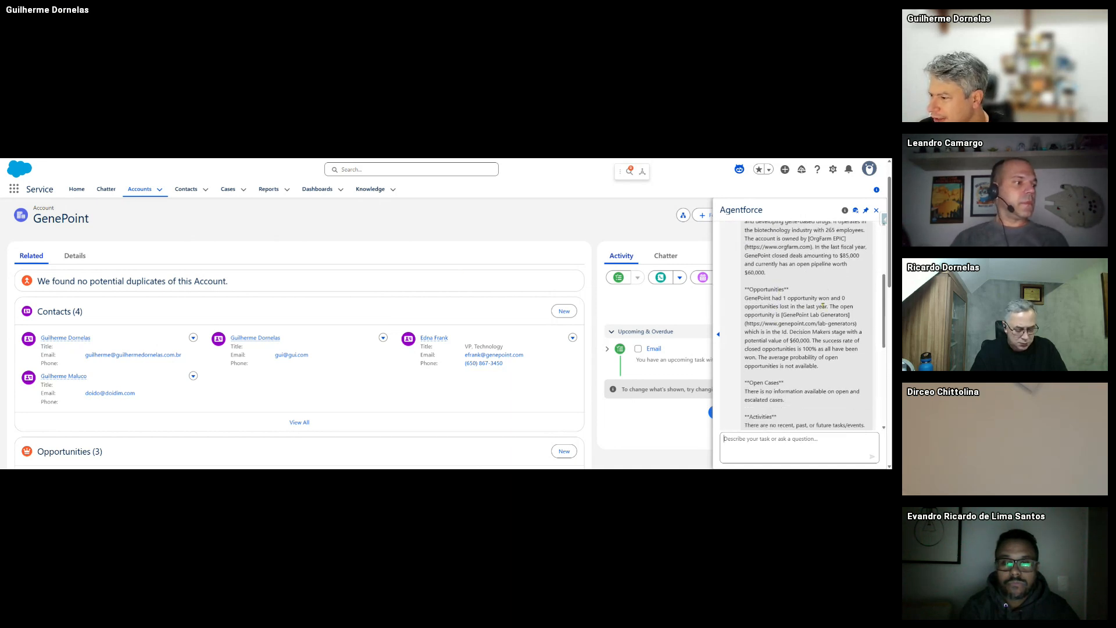
pyautogui.scroll(-1, 792, 381)
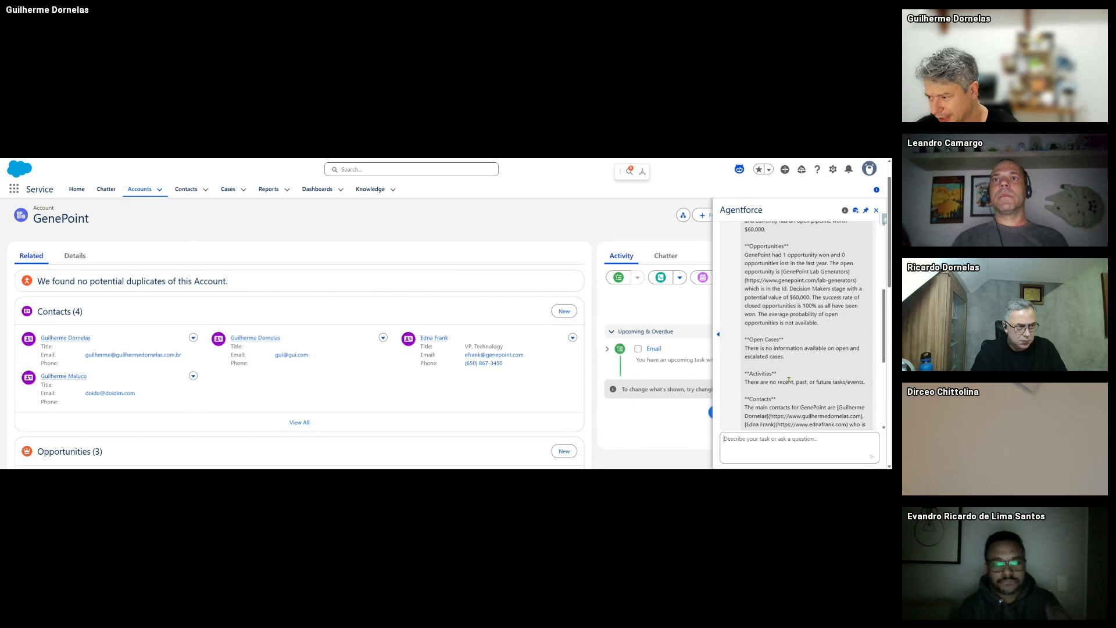
pyautogui.scroll(-1, 772, 392)
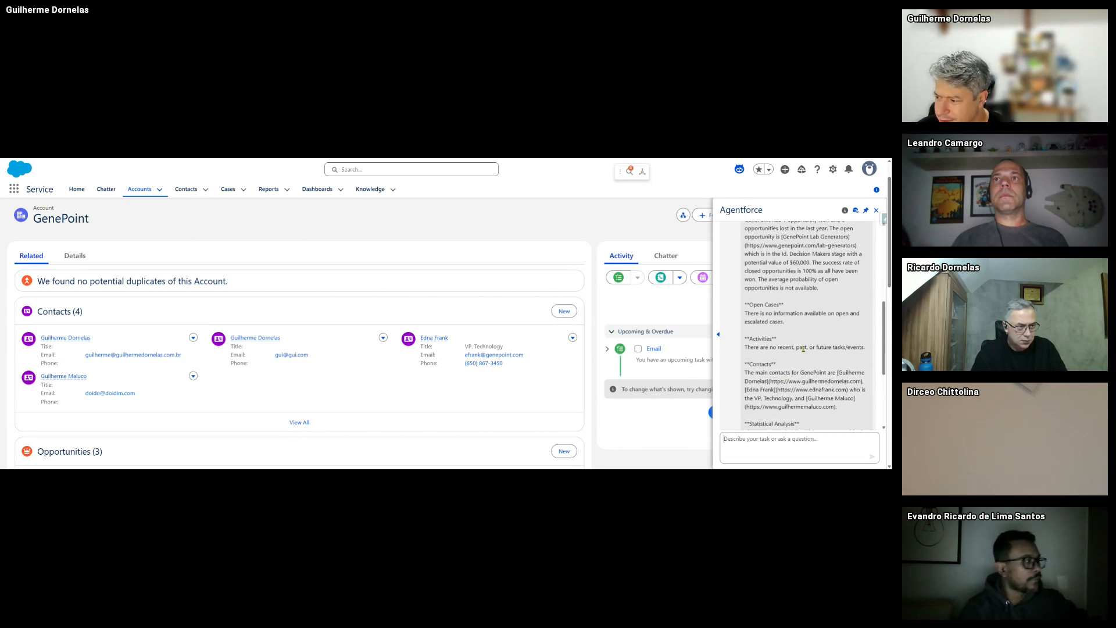
pyautogui.scroll(-1, 803, 349)
pyautogui.scroll(-3, 803, 349)
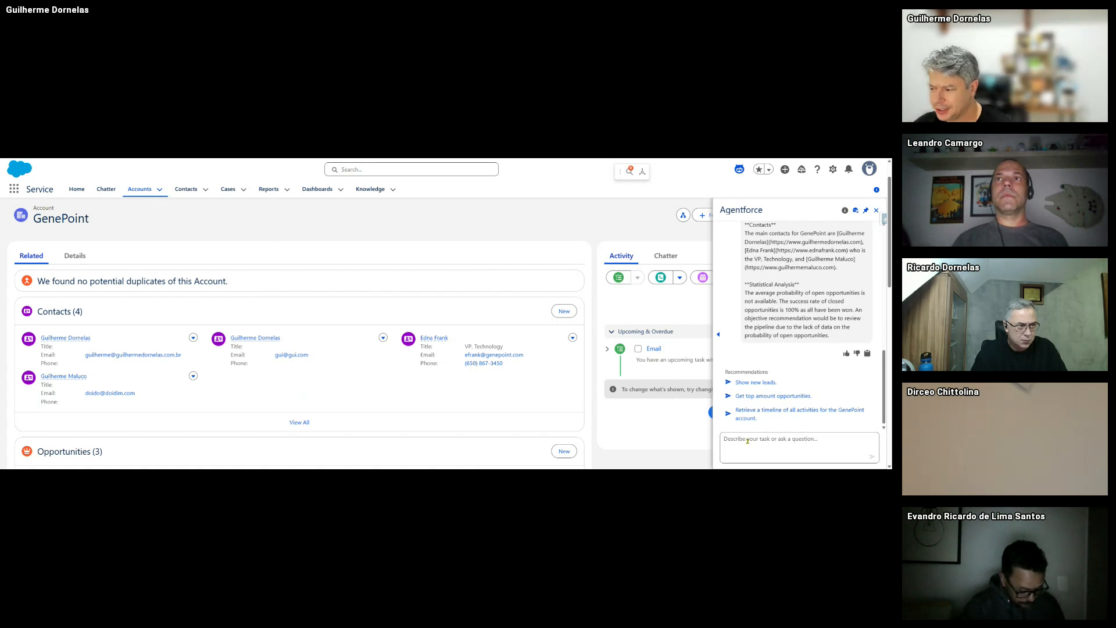
# - Ask Agentforce, in Portuguese, for a GenePoint contact with first name, surname, e-mail and phone
pyautogui.write('criar')
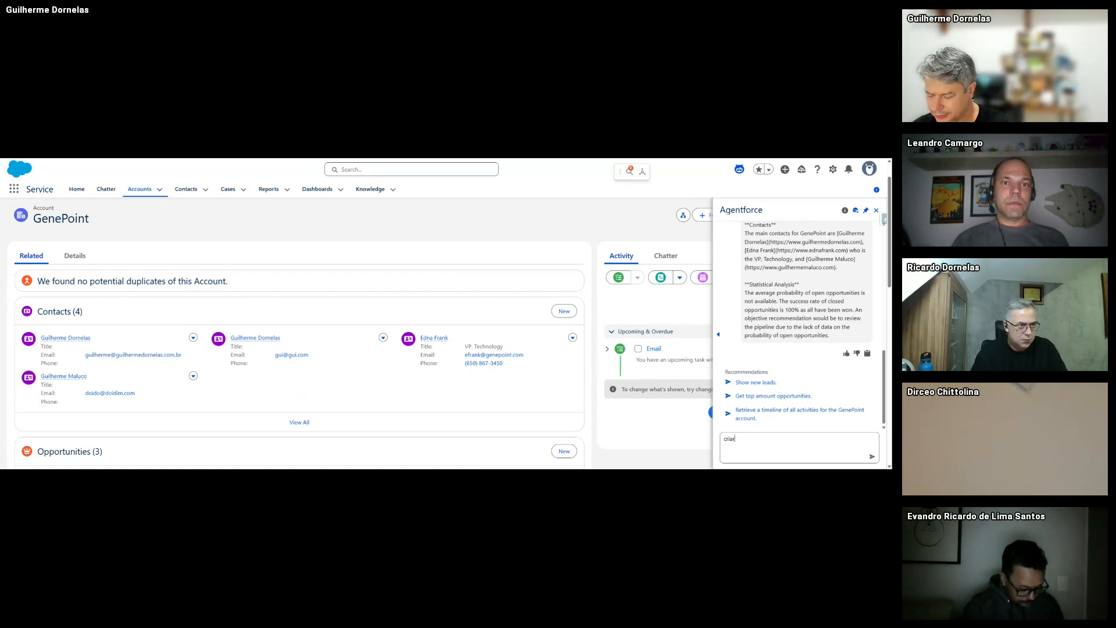
pyautogui.write(' um contato')
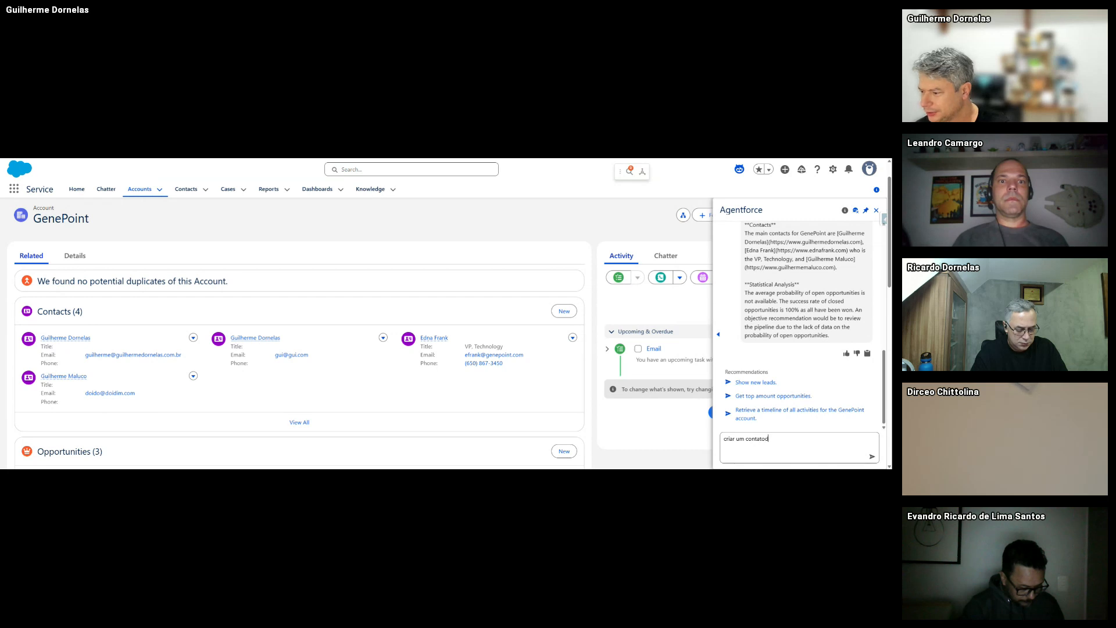
pyautogui.write(' de primeiro ')
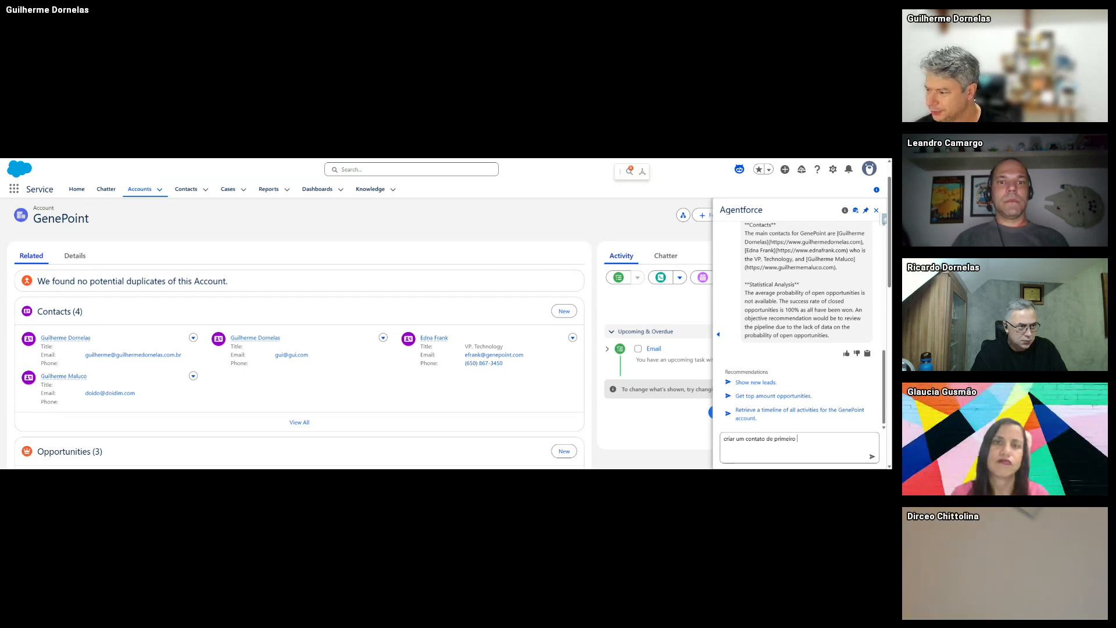
pyautogui.write('nome')
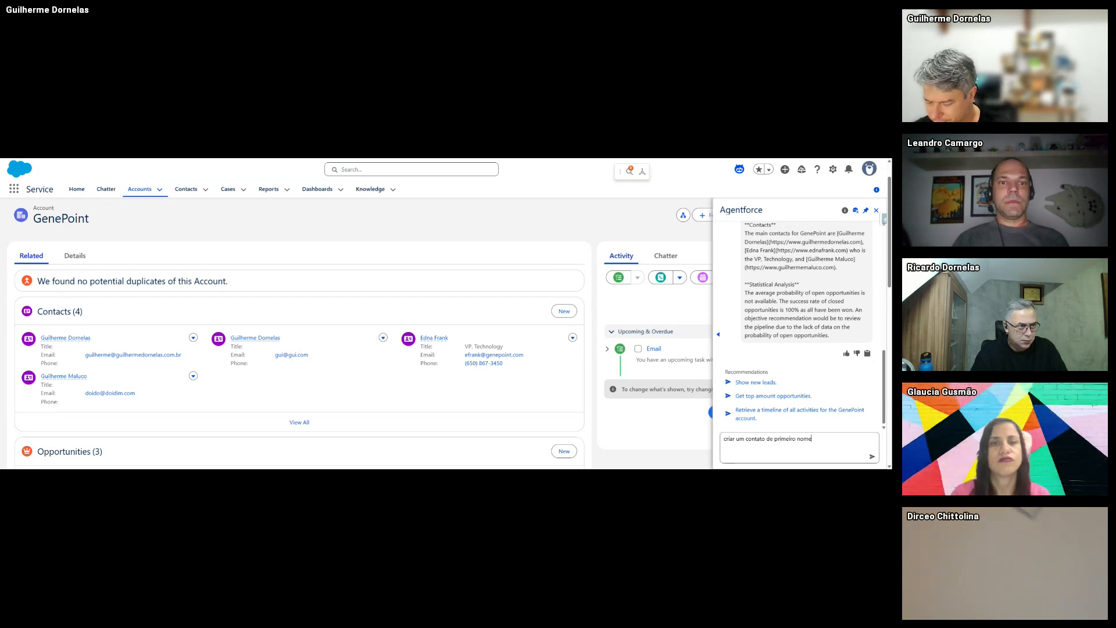
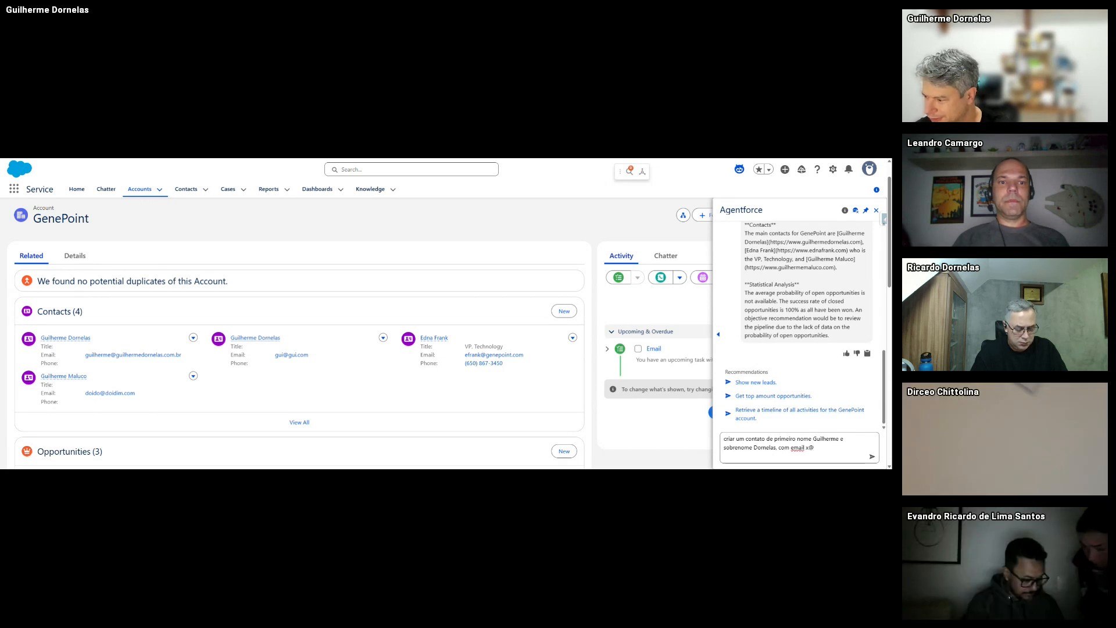
pyautogui.write('x.com e')
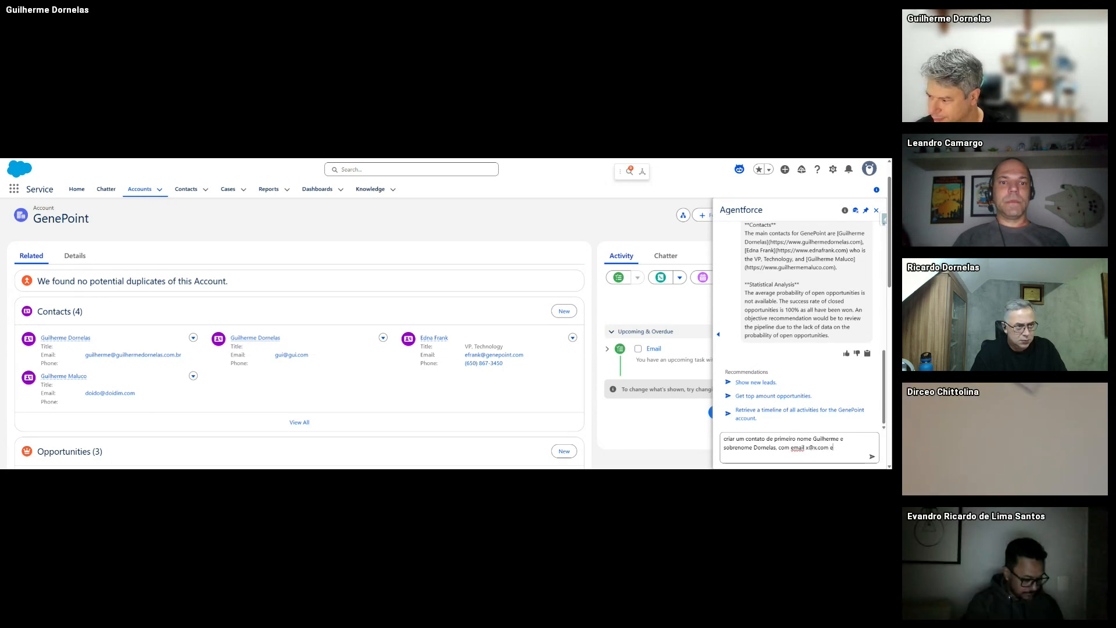
pyautogui.write(' telefone 2323')
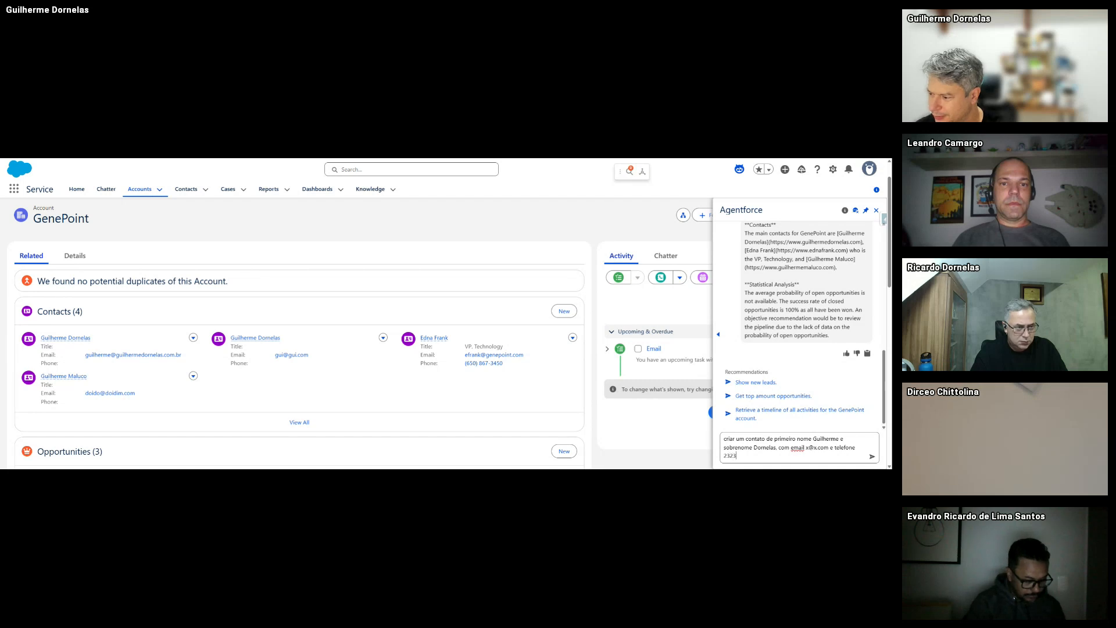
pyautogui.write('0238 para Gen')
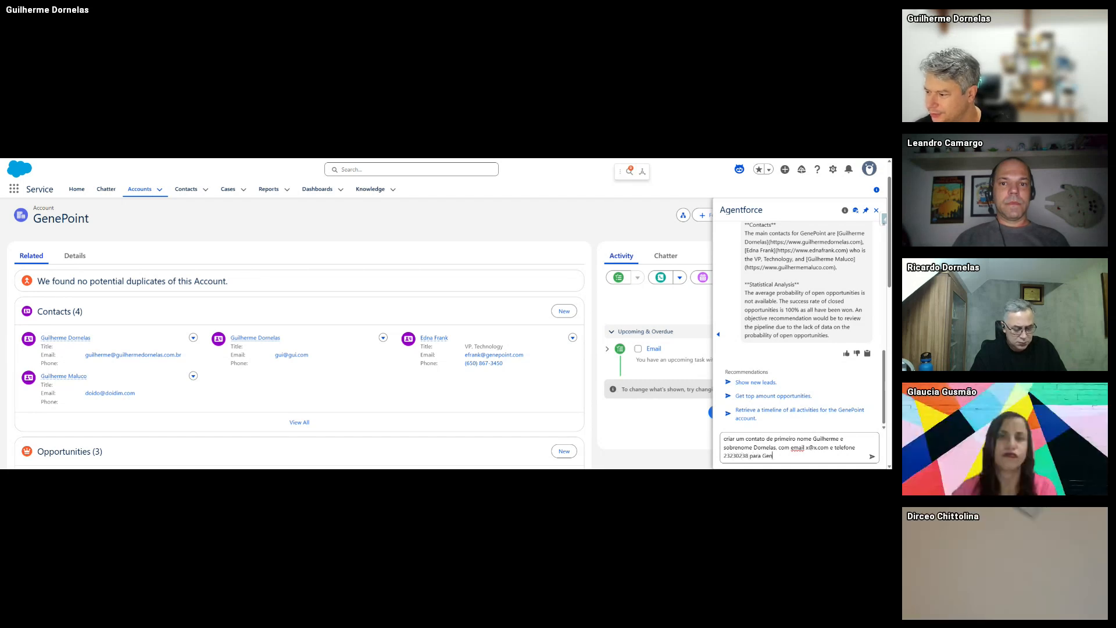
pyautogui.write('epoint')
pyautogui.press('Return')
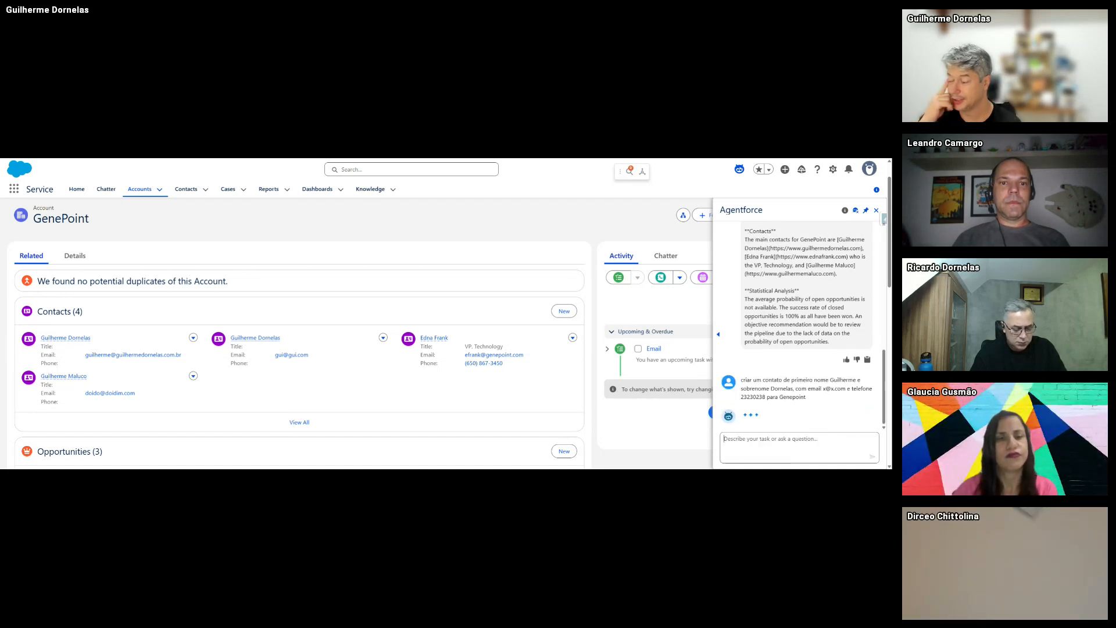
# - Review the sent request and the agent's reply asking for a department or title
pyautogui.moveTo(807, 397); pyautogui.dragTo(804, 355)
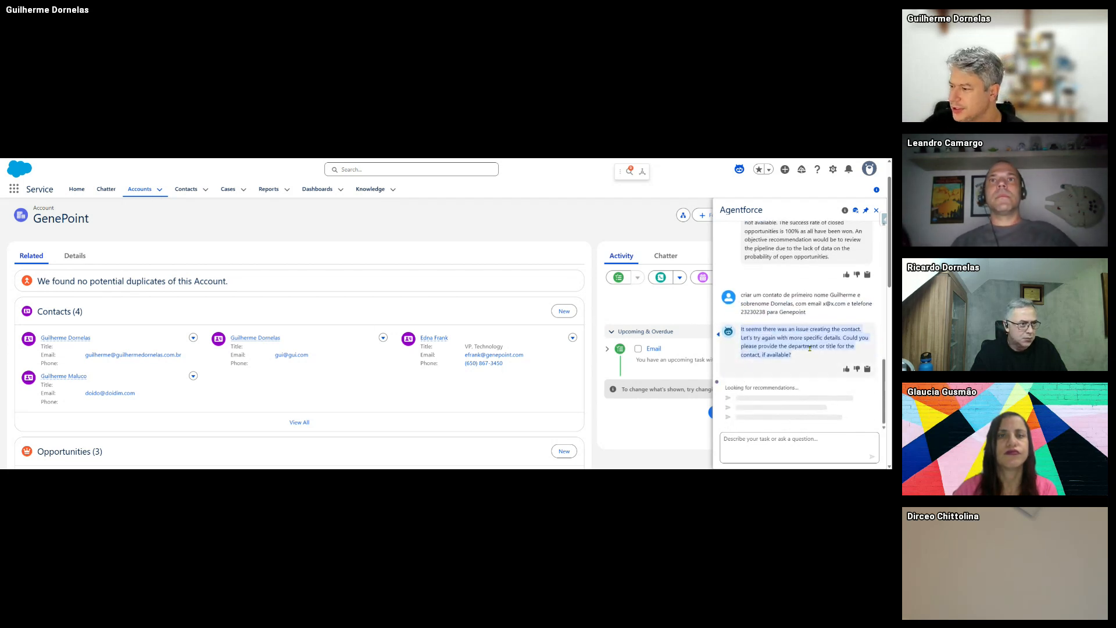
pyautogui.click(804, 356)
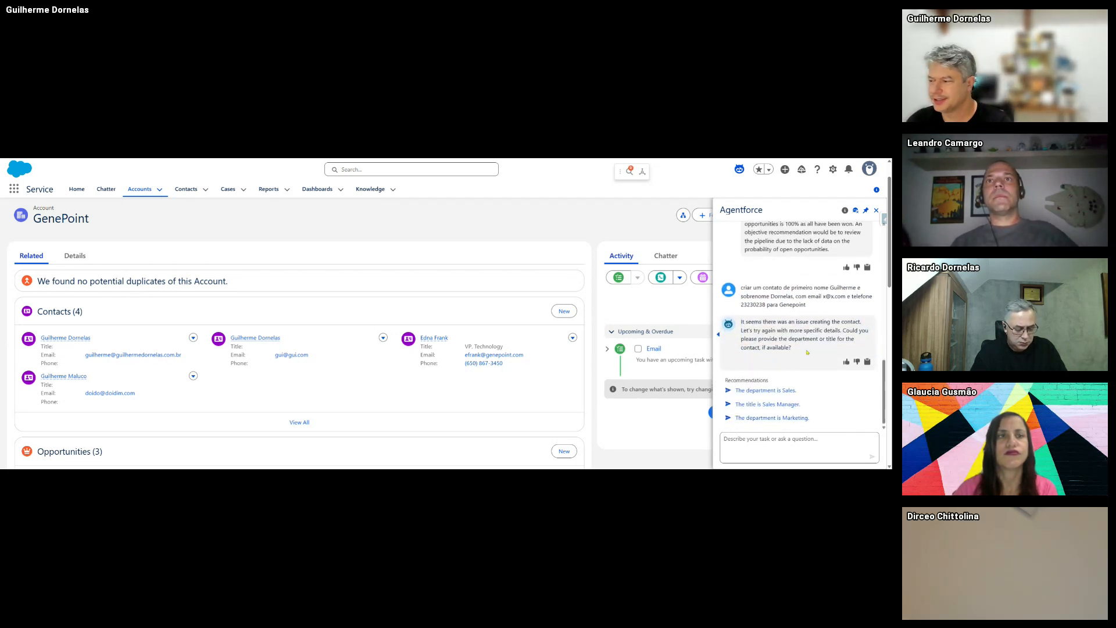
pyautogui.moveTo(804, 356); pyautogui.dragTo(741, 321)
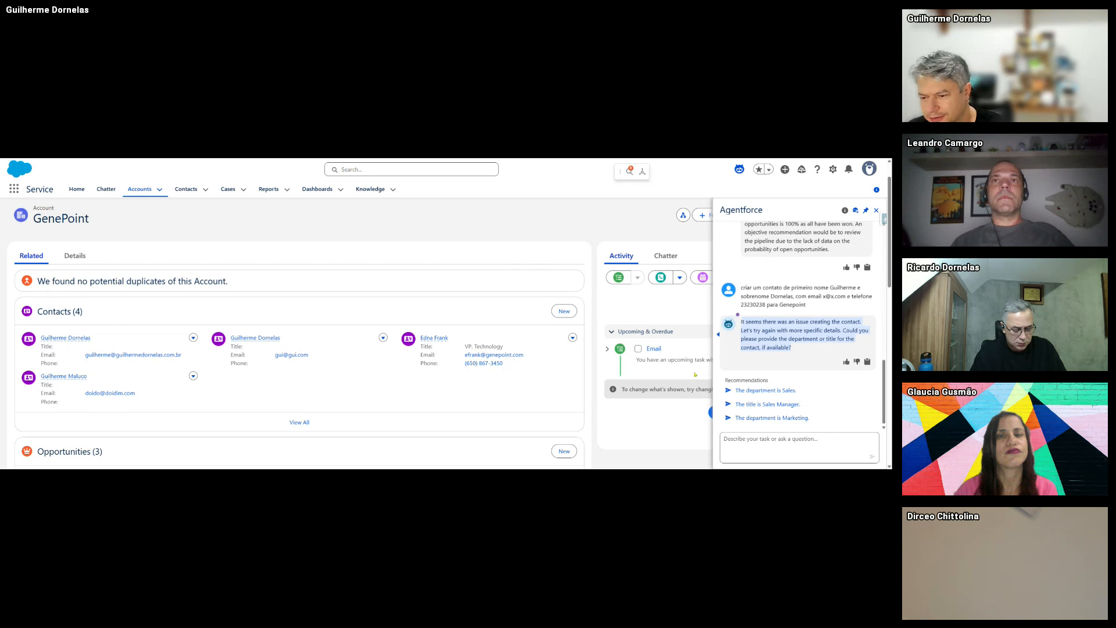
pyautogui.click(763, 442)
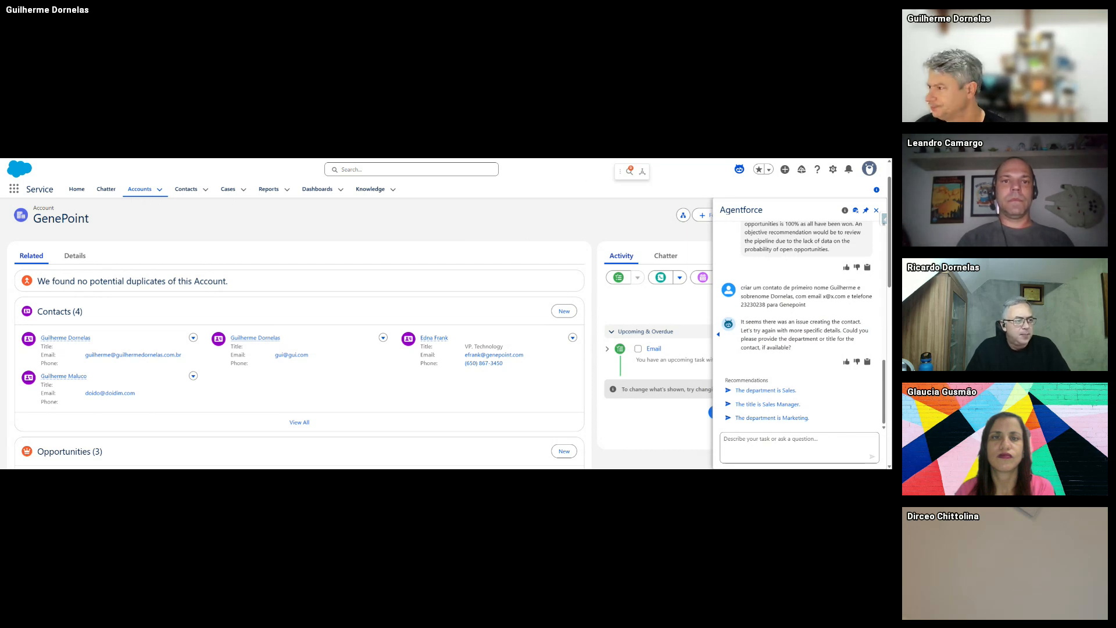
# - Find Flows via a 'flow' Quick Find search and open 'Criar Contato Relacionado à Conta no AgentForce'
pyautogui.click(833, 170)
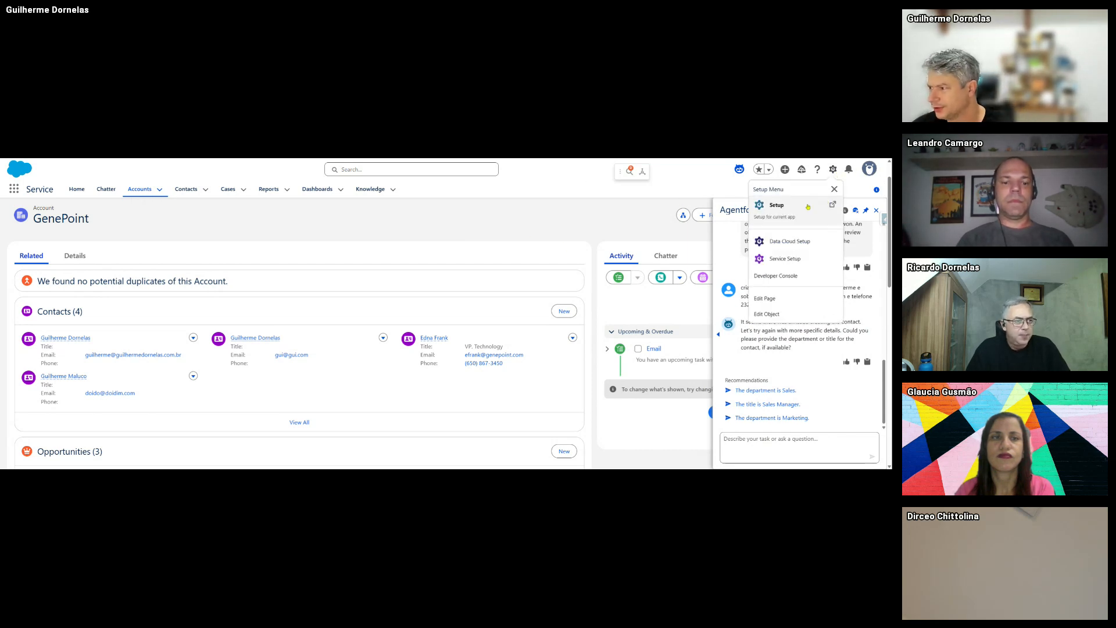
pyautogui.click(804, 210)
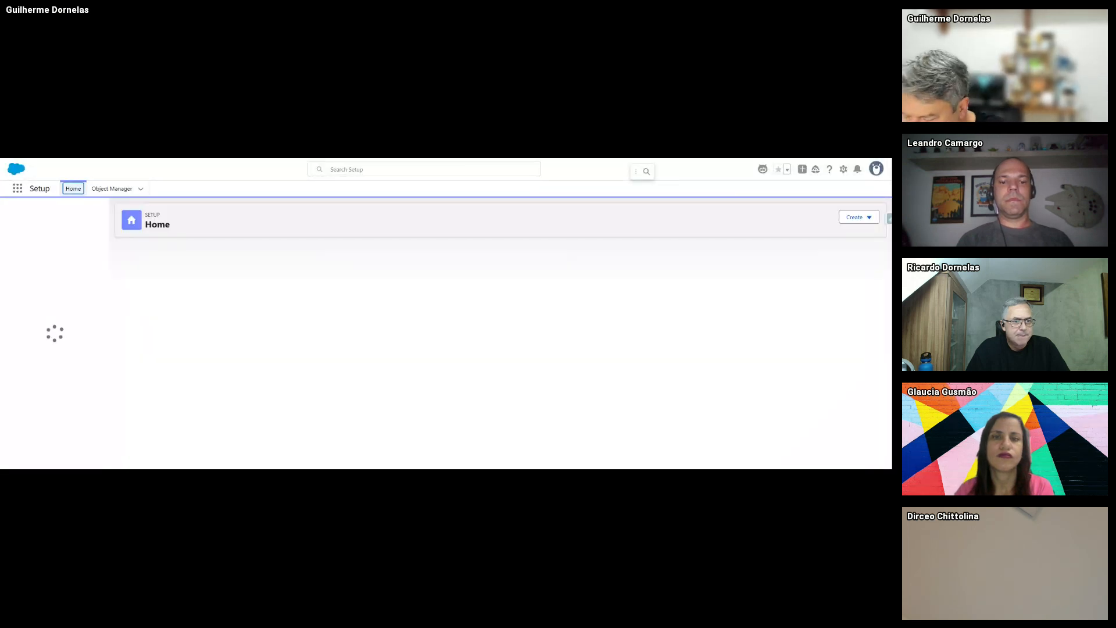
pyautogui.scroll(-3, 65, 380)
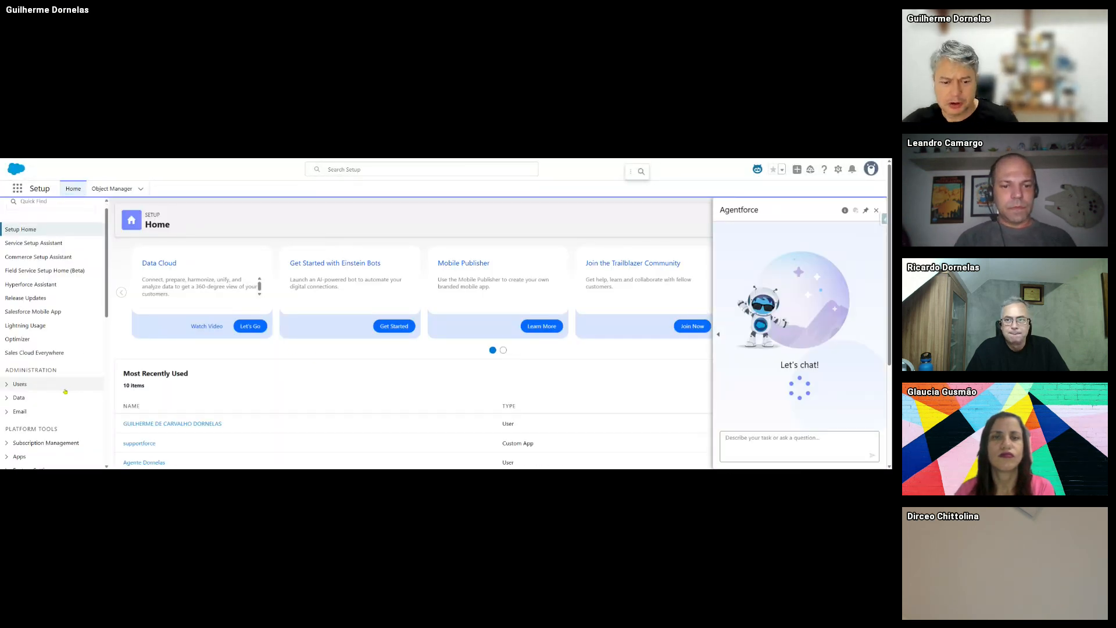
pyautogui.scroll(5, 66, 380)
pyautogui.click(48, 213)
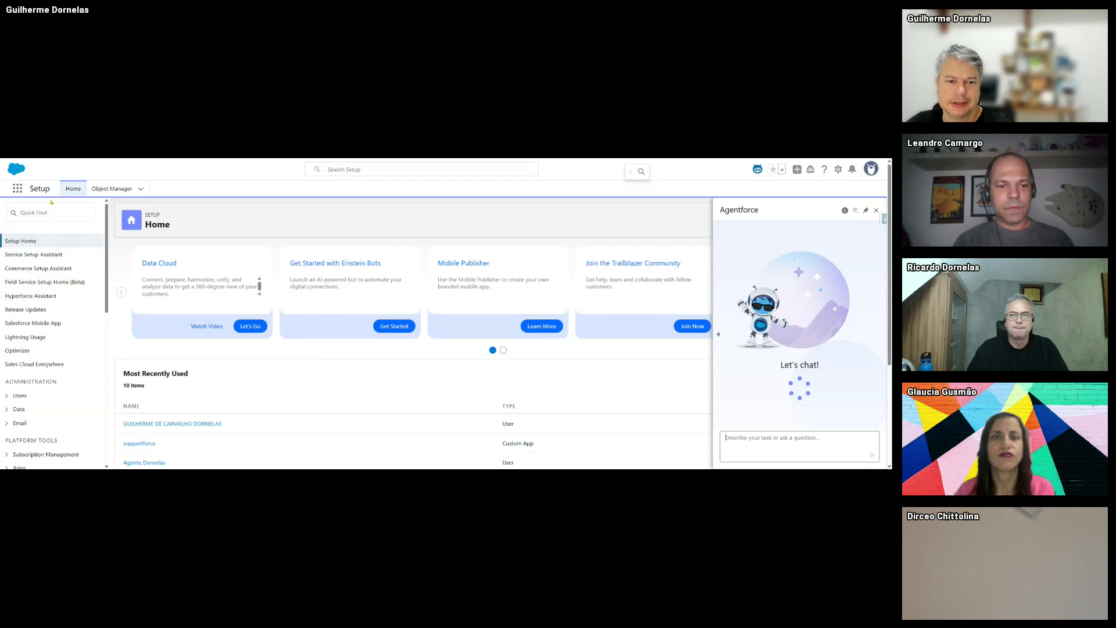
pyautogui.write('flow')
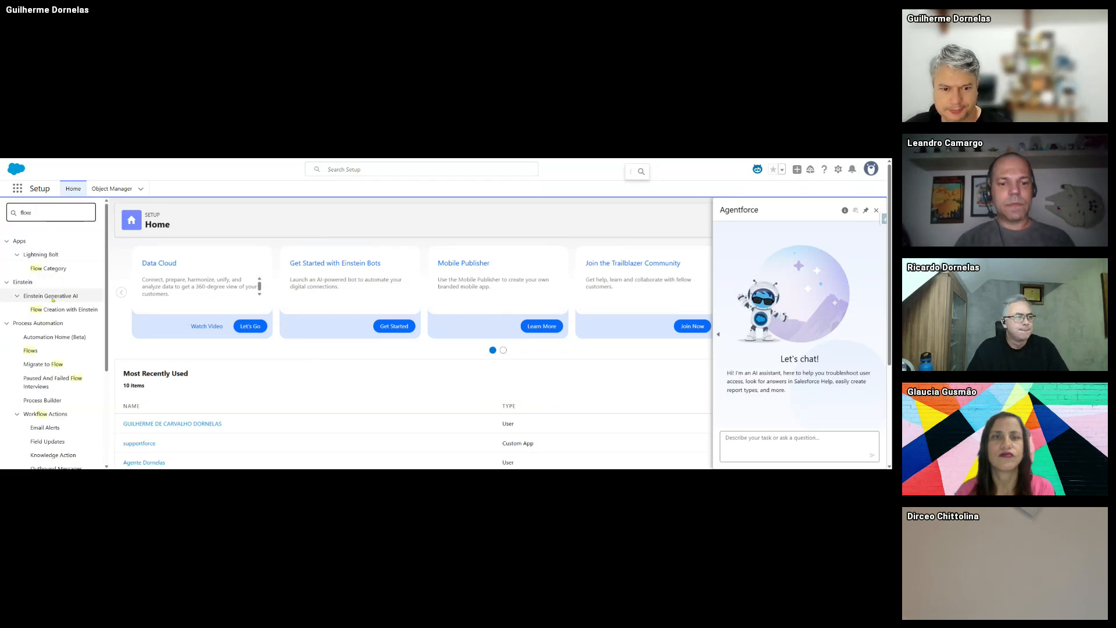
pyautogui.click(32, 350)
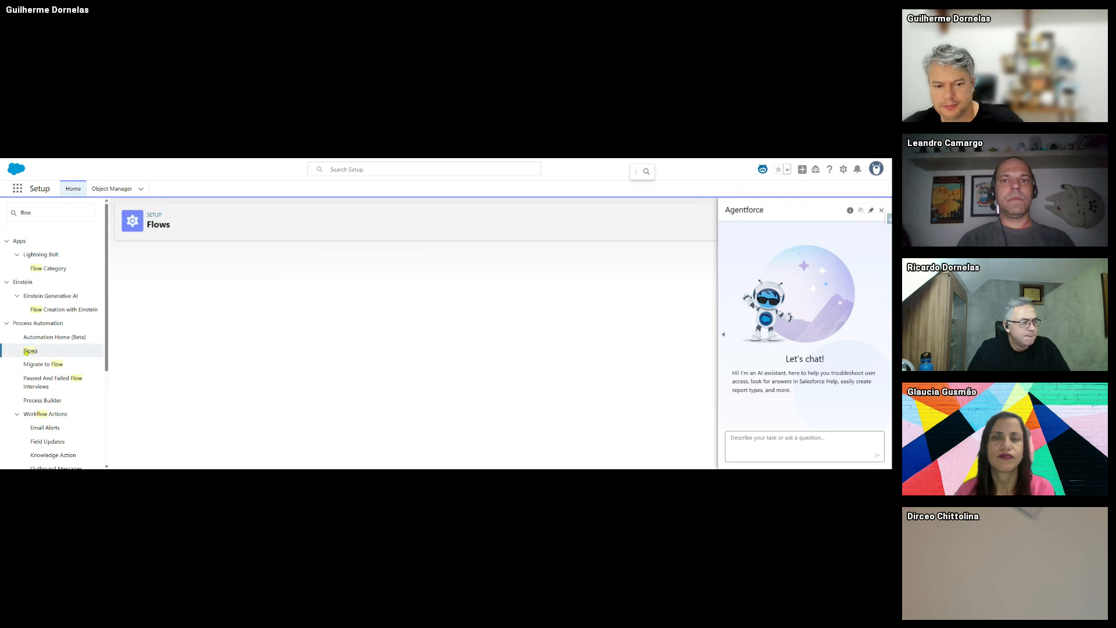
pyautogui.scroll(-2, 292, 357)
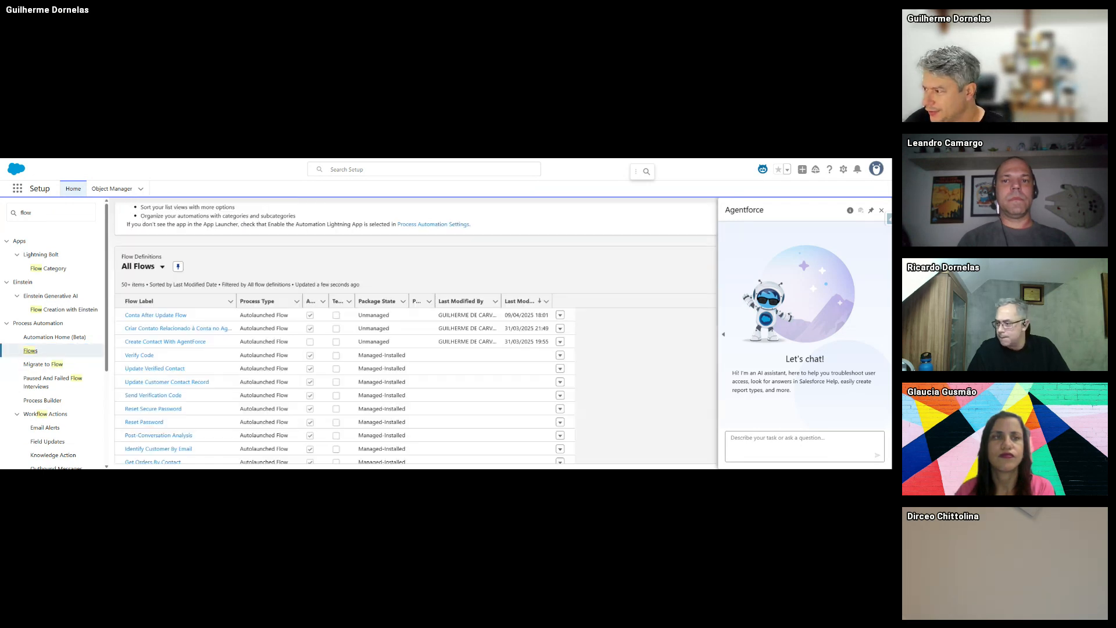
pyautogui.click(881, 210)
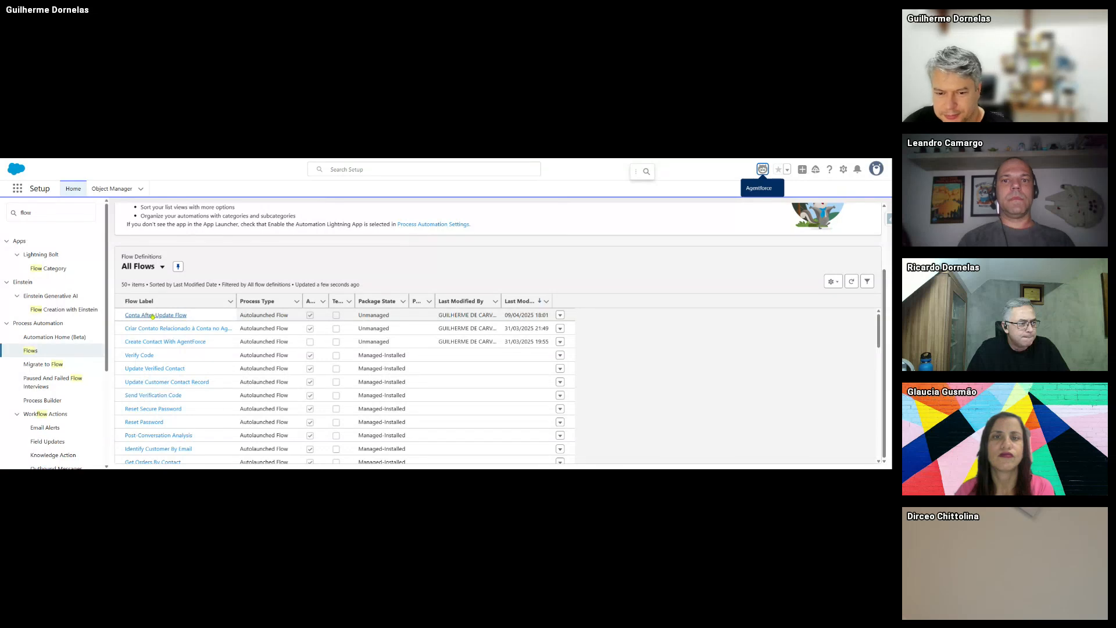
pyautogui.click(152, 330)
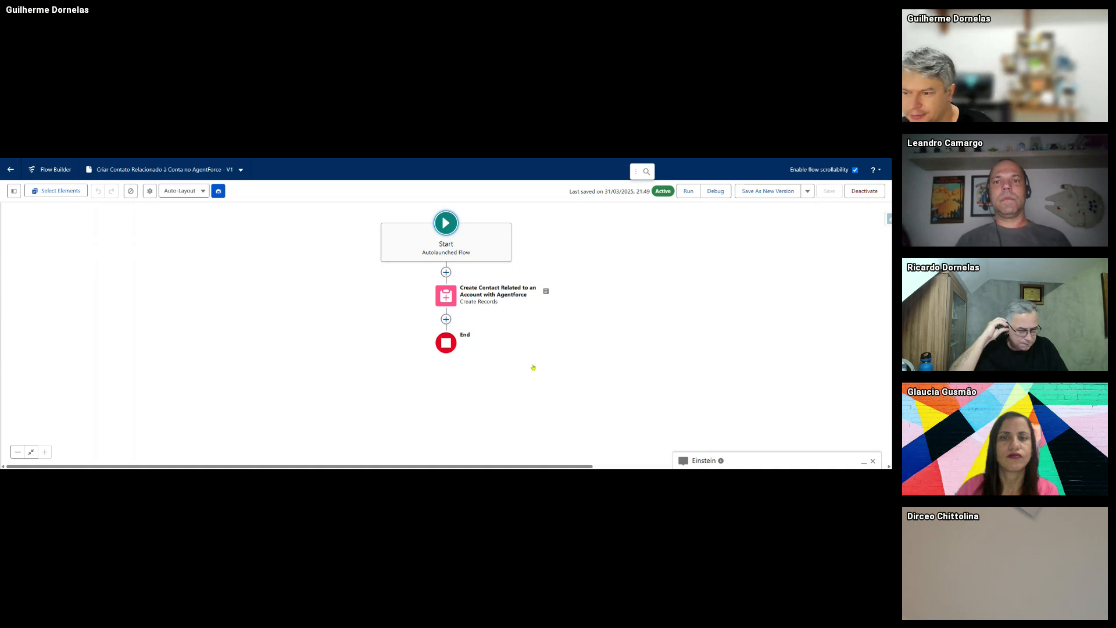
# - Show the flow's variables and review the Create Records step's Contact field mappings
pyautogui.click(14, 191)
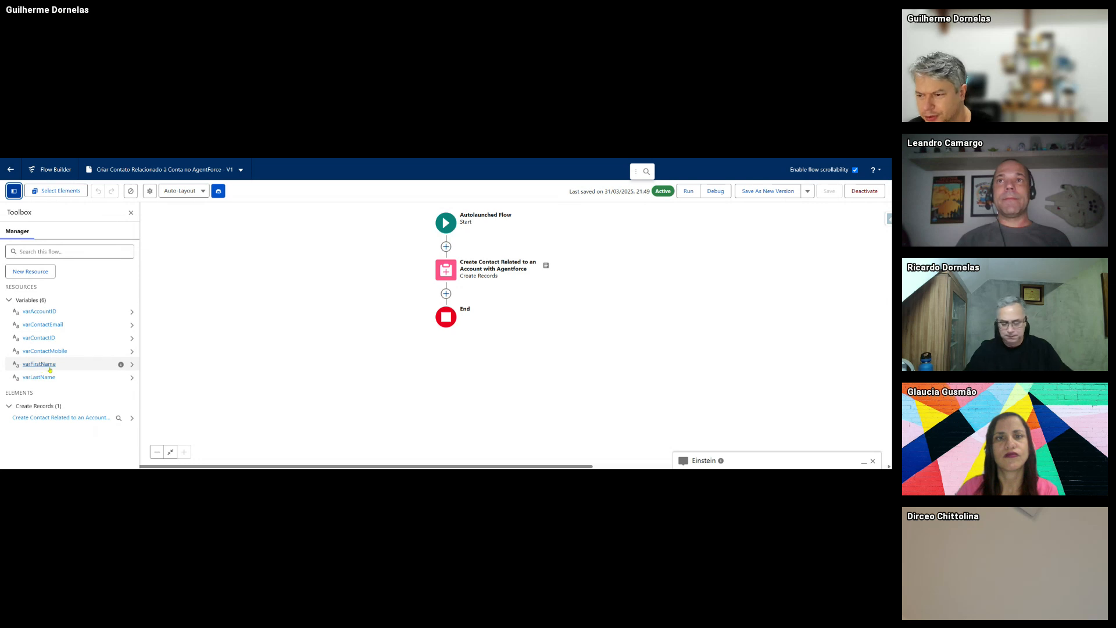
pyautogui.doubleClick(447, 271)
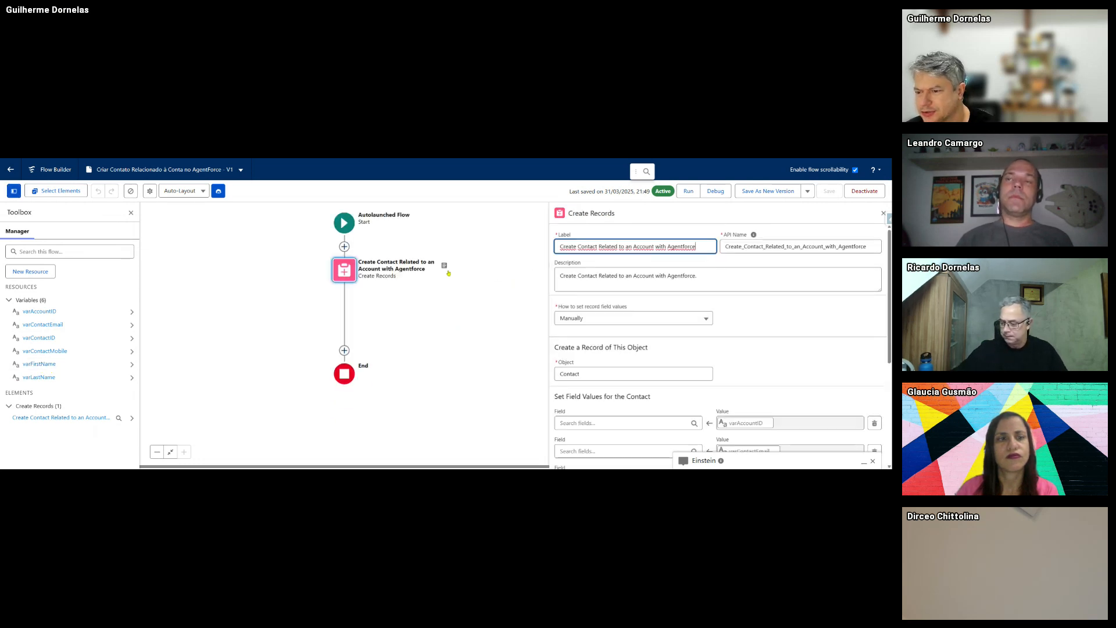
pyautogui.scroll(-3, 652, 379)
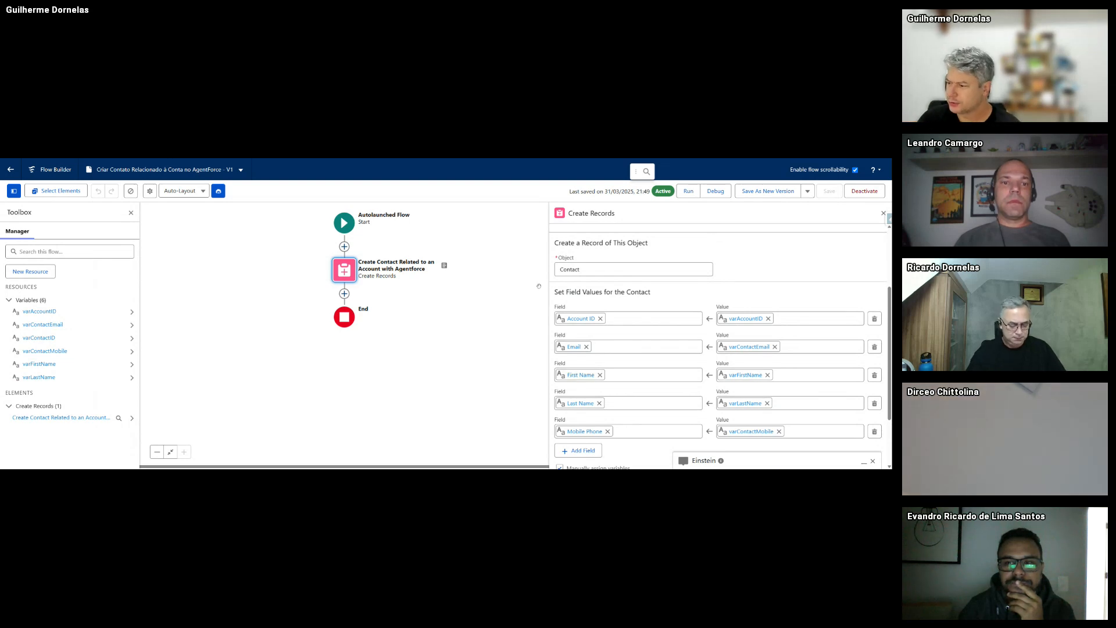
pyautogui.scroll(-1, 583, 315)
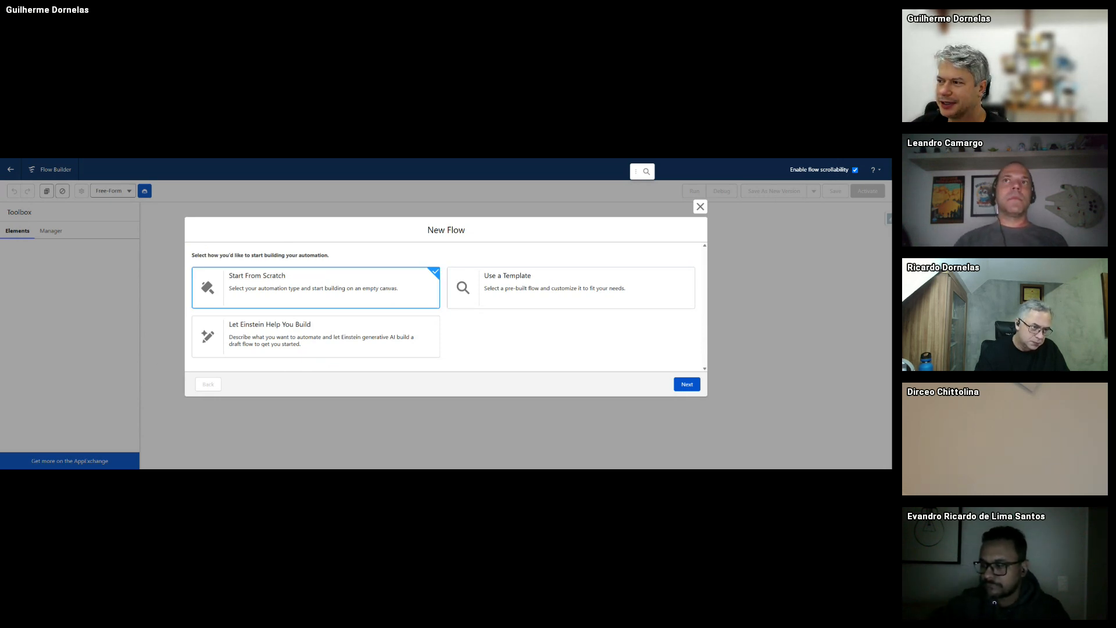
# - Switch to the Sales Home tab and choose Setup from the gear menu
pyautogui.hotkey('ctrl', 'shift', 'Tab')
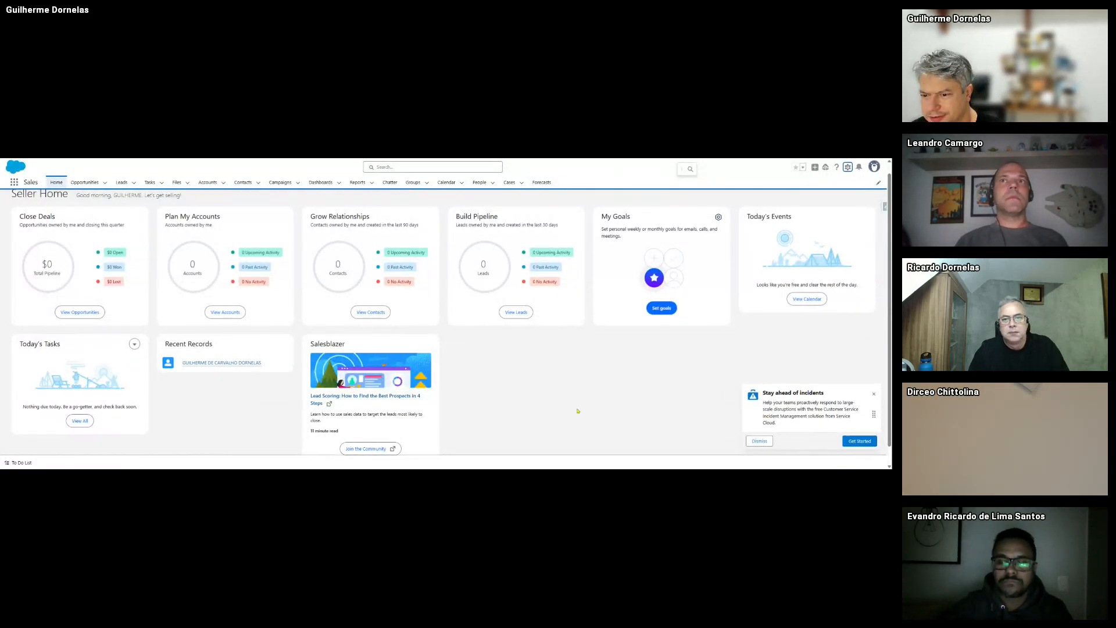
pyautogui.click(848, 168)
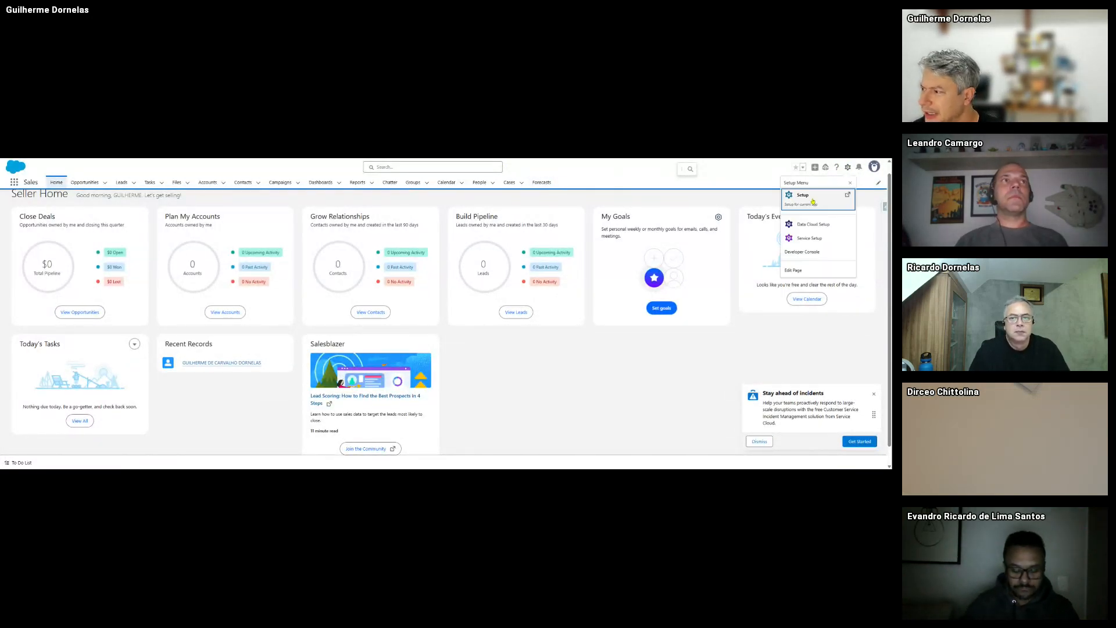
pyautogui.click(814, 204)
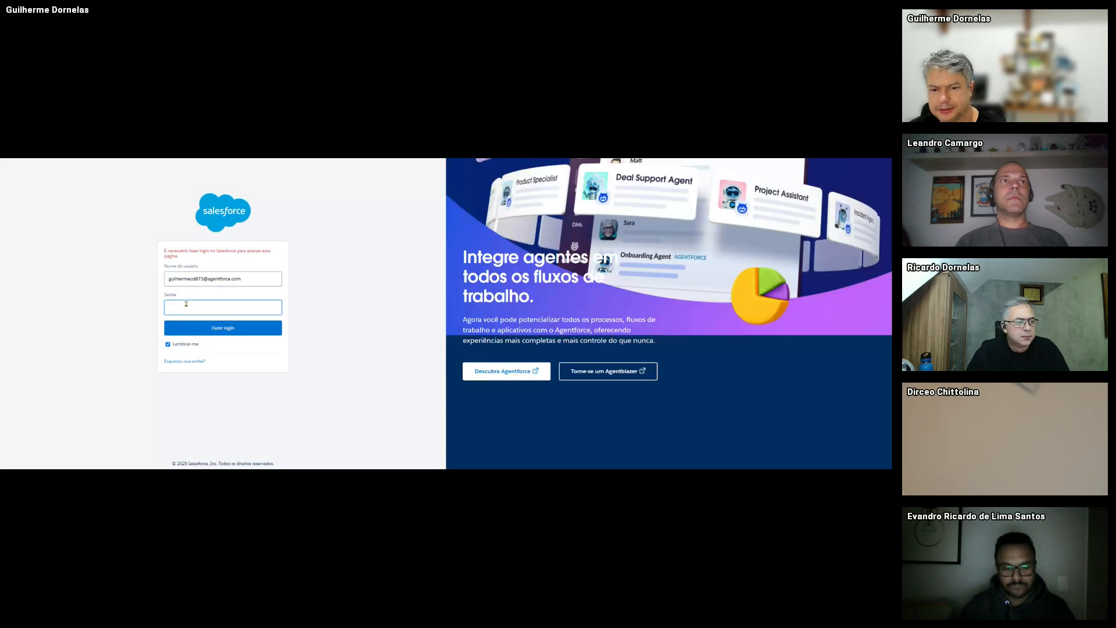
# - Log back in with the saved credentials and postpone mobile phone registration
pyautogui.tripleClick(188, 283)
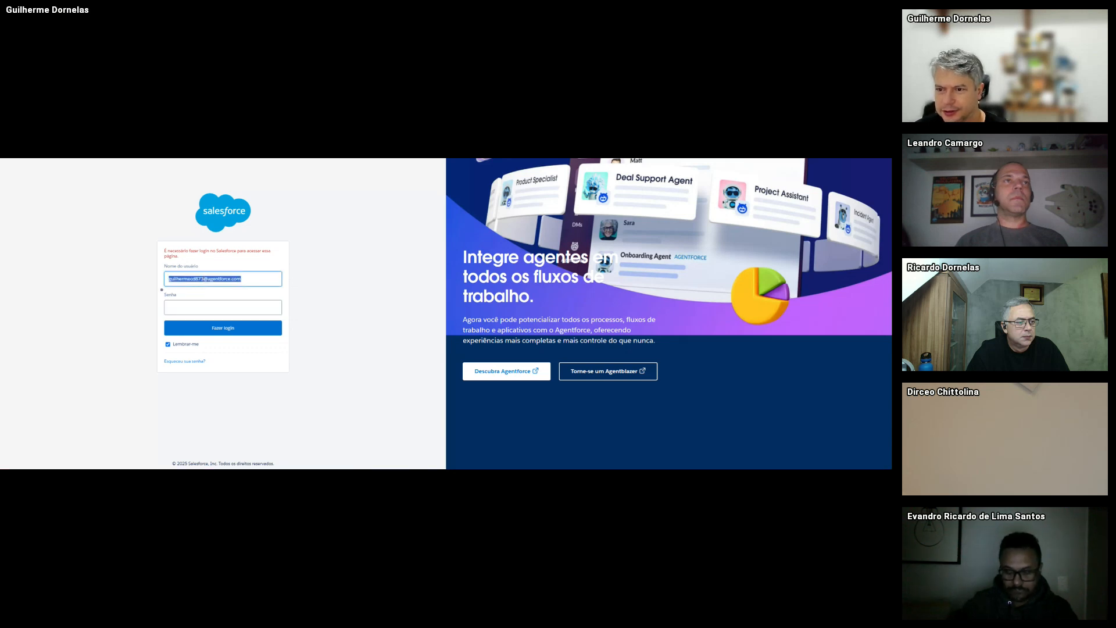
pyautogui.click(302, 159)
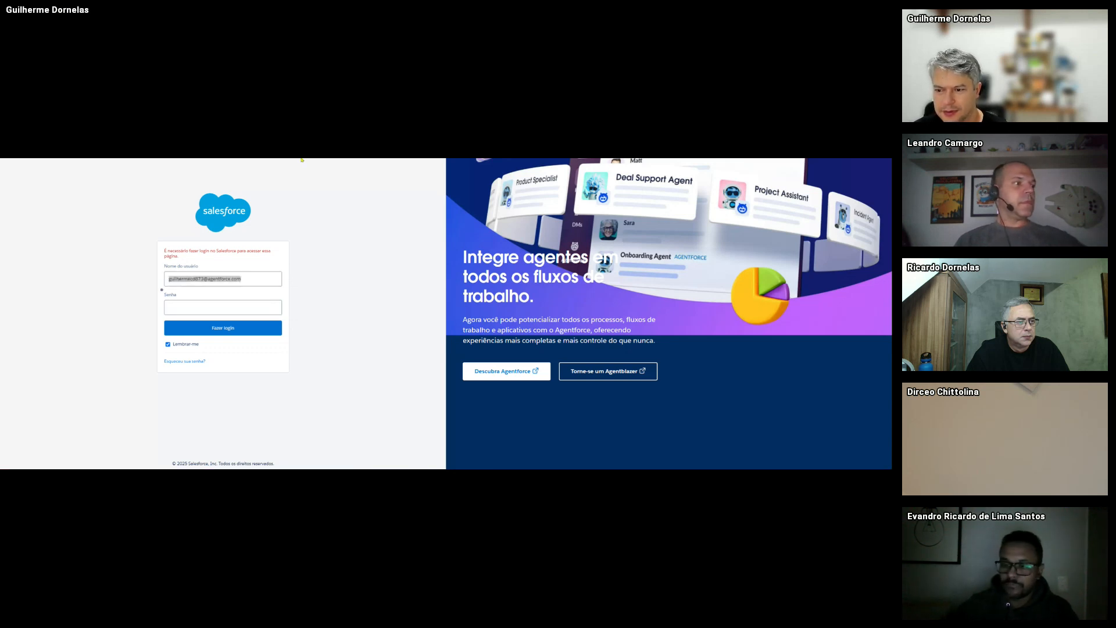
pyautogui.click(301, 160)
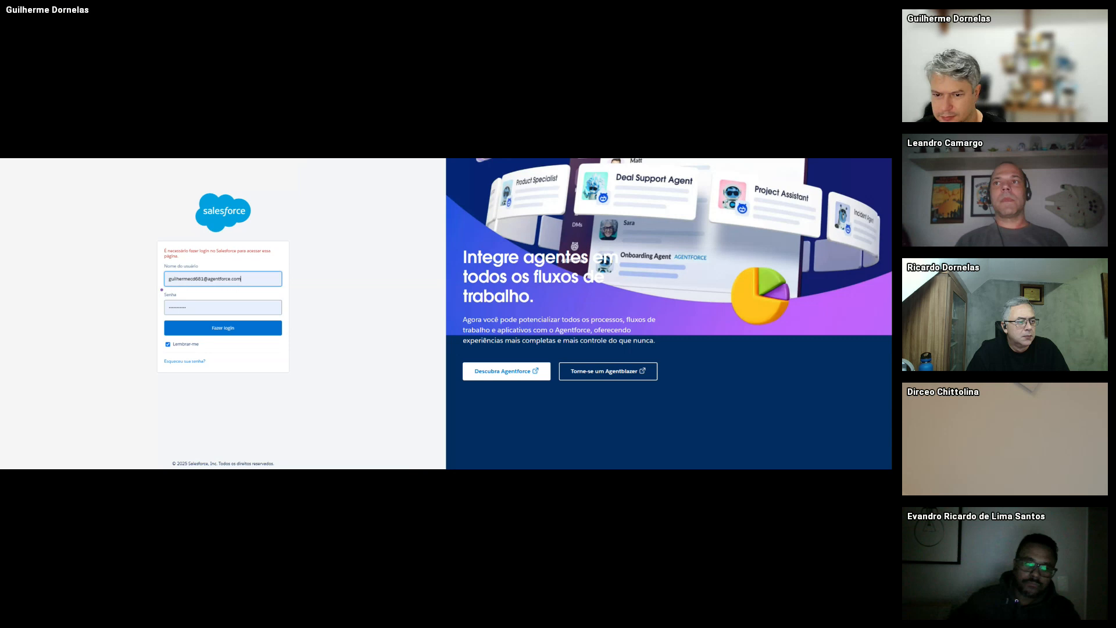
pyautogui.click(244, 332)
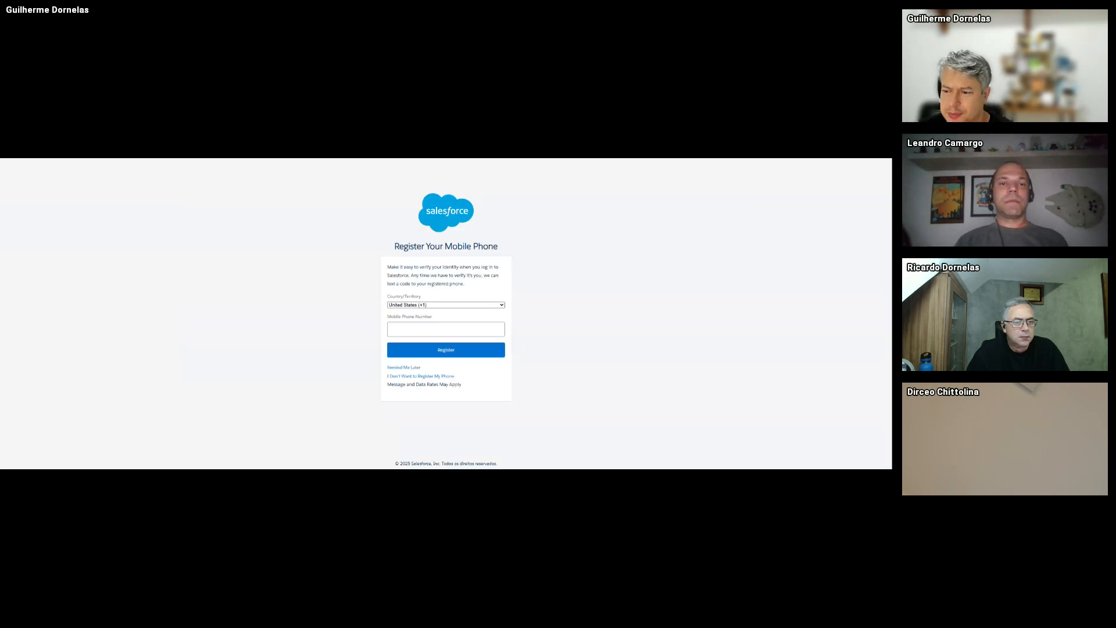
pyautogui.click(407, 368)
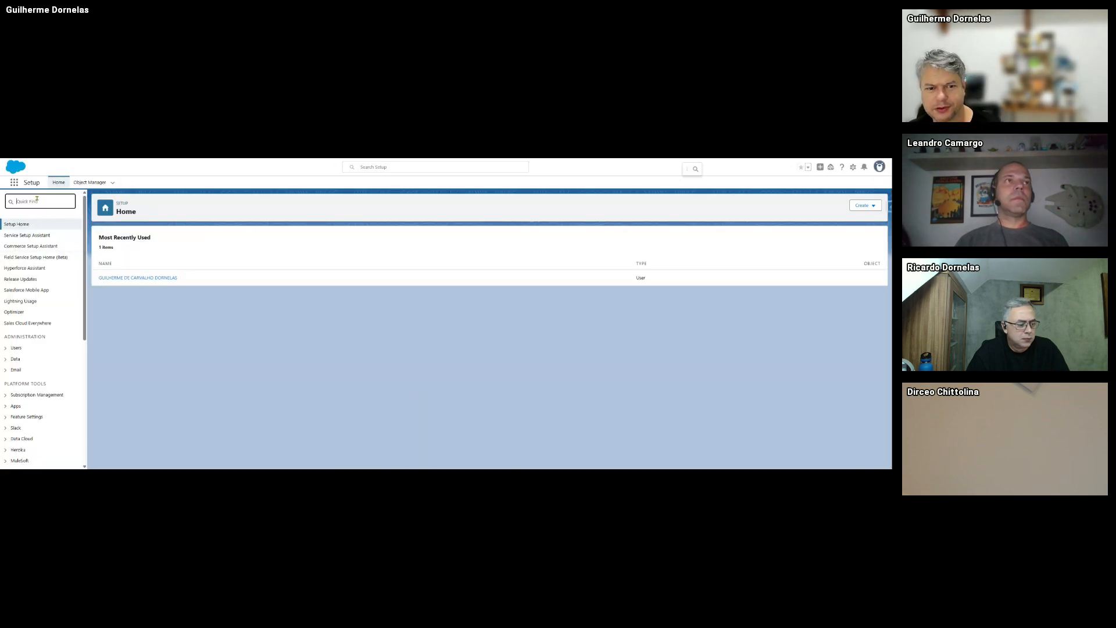
# - Open Einstein Setup through an 'einst' Quick Find search and zoom the page in
pyautogui.click(36, 200)
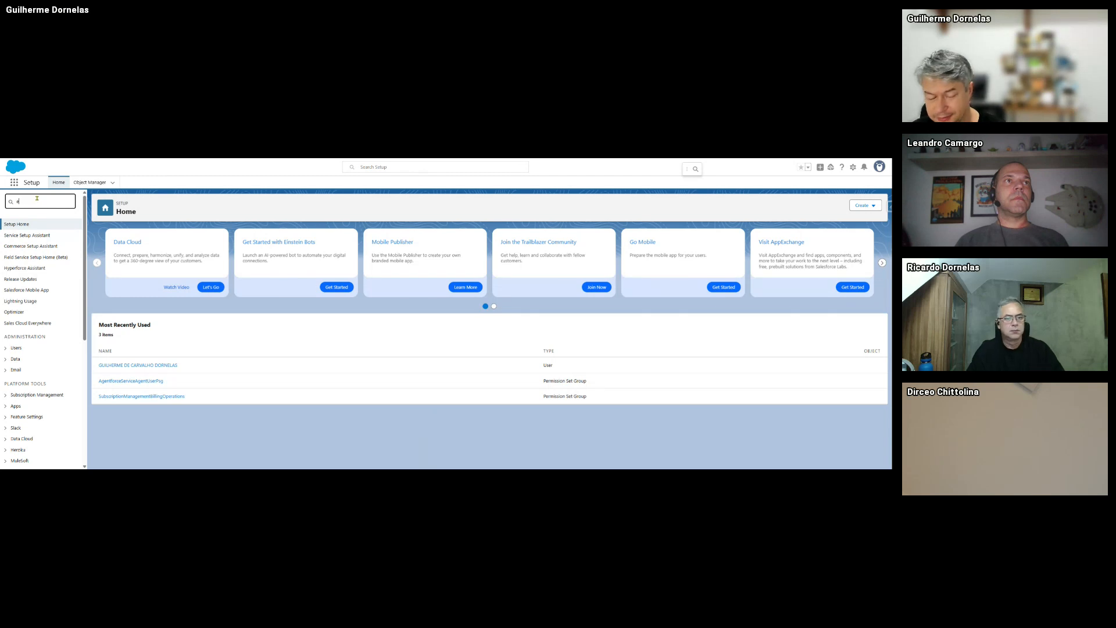
pyautogui.write('einst')
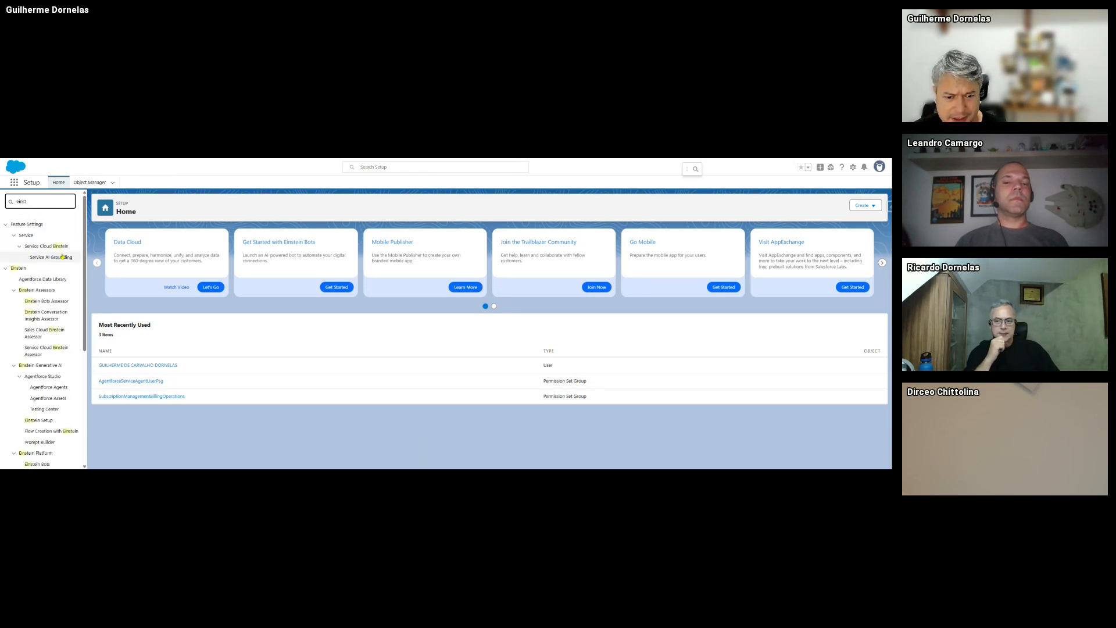
pyautogui.click(38, 421)
pyautogui.hotkey('ctrl', '+')
pyautogui.hotkey('ctrl', '+')
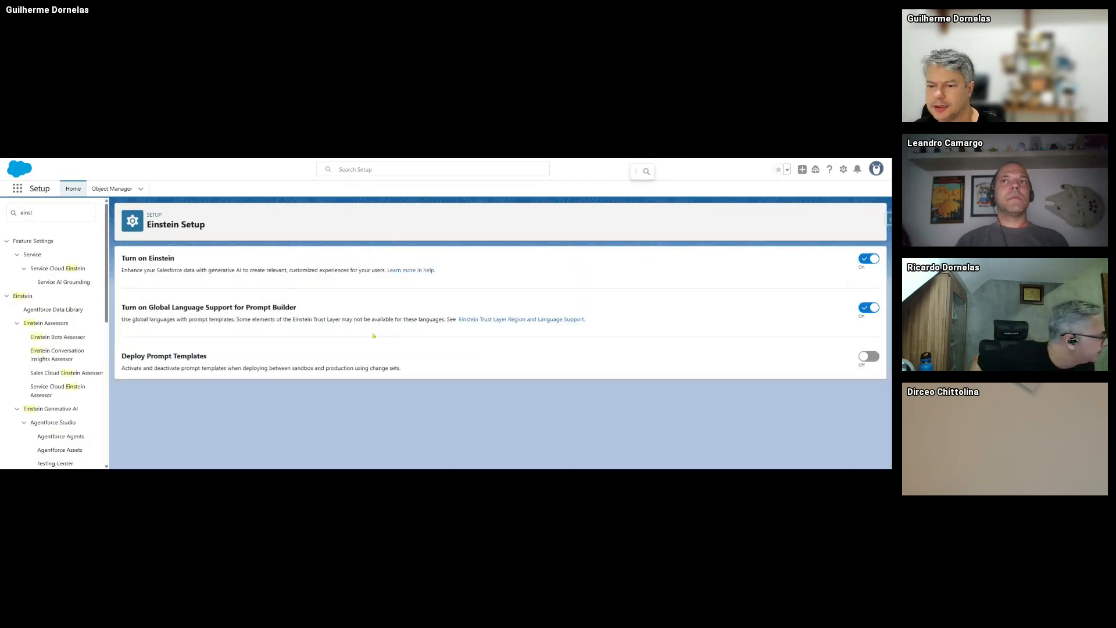
# - Turn Global Language Support for Prompt Builder off and back on
pyautogui.click(865, 260)
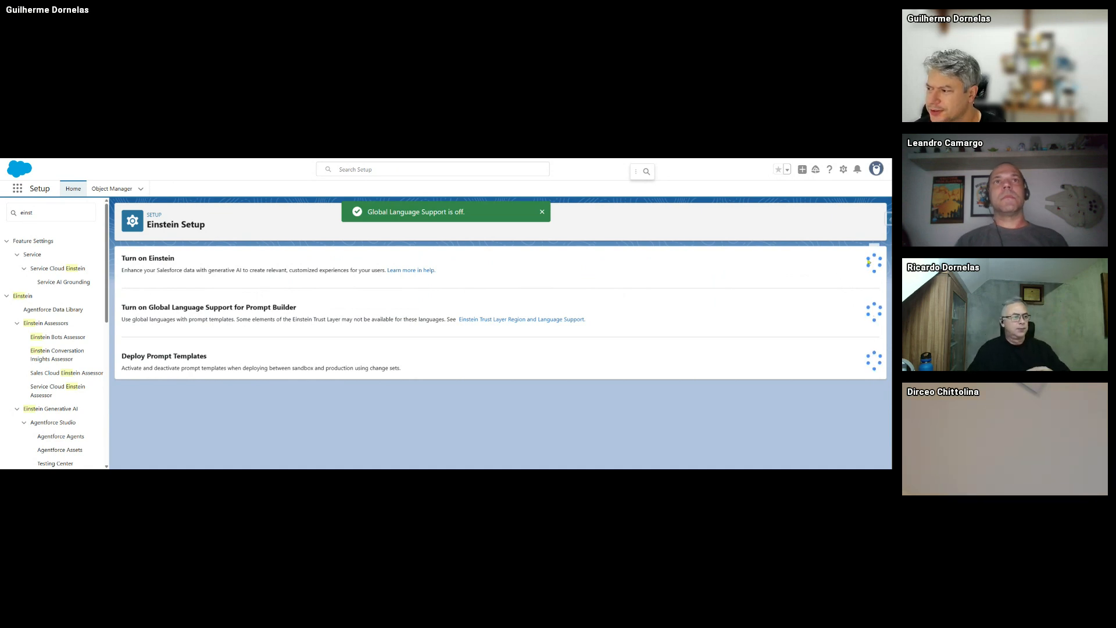
pyautogui.click(865, 260)
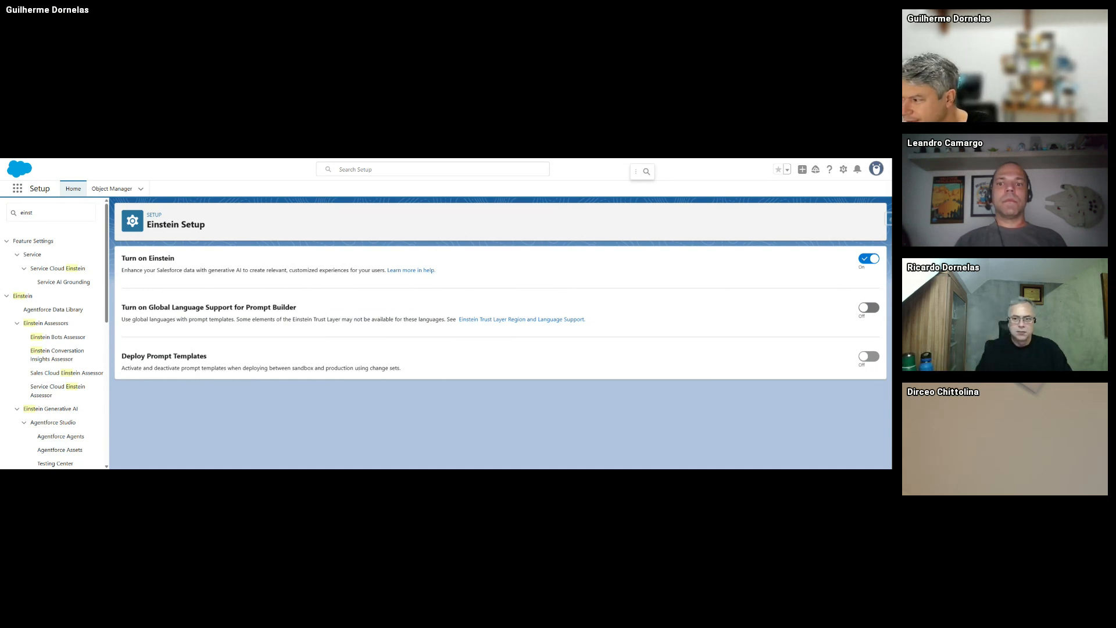
pyautogui.click(864, 313)
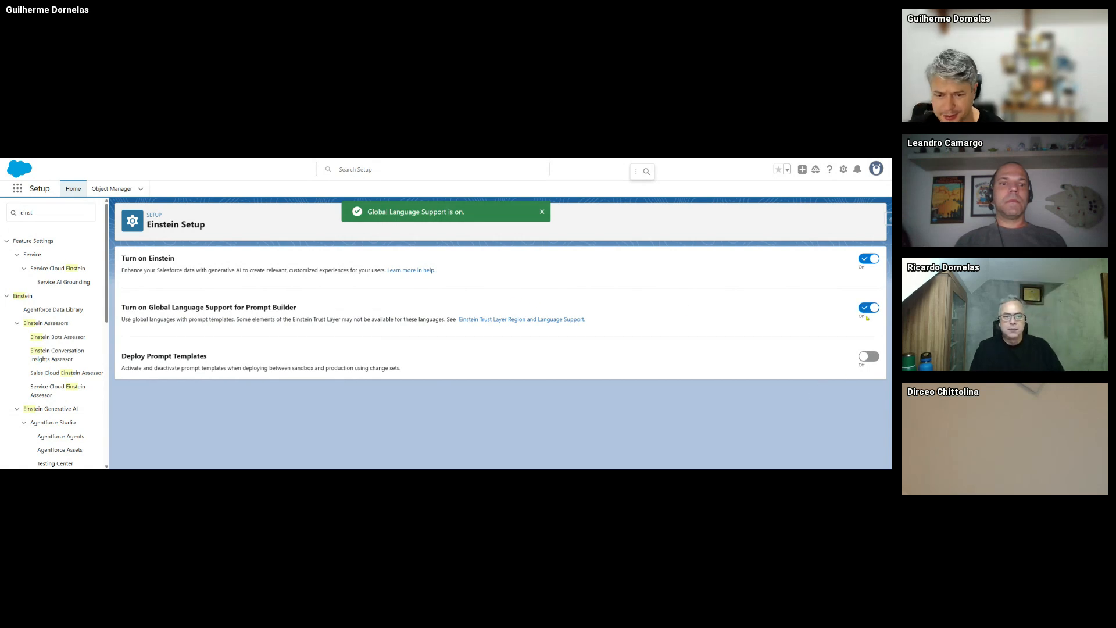
pyautogui.moveTo(121, 319); pyautogui.dragTo(230, 319)
pyautogui.click(213, 318)
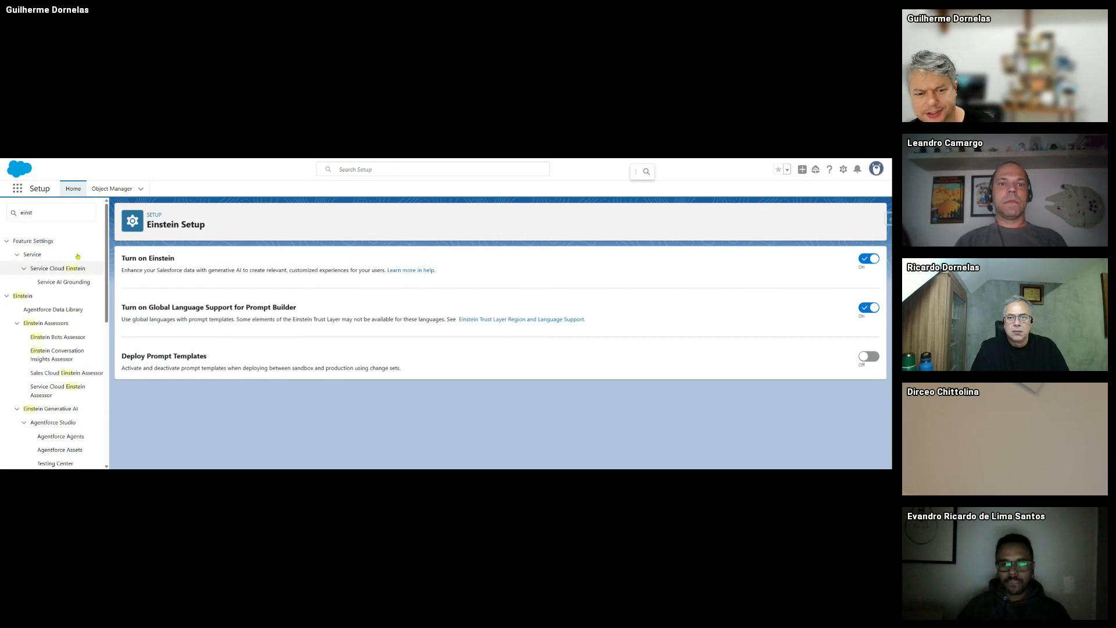
# - Select the old 'einst' search text and reload the Einstein Setup page
pyautogui.click(51, 215)
pyautogui.moveTo(69, 216); pyautogui.dragTo(12, 214)
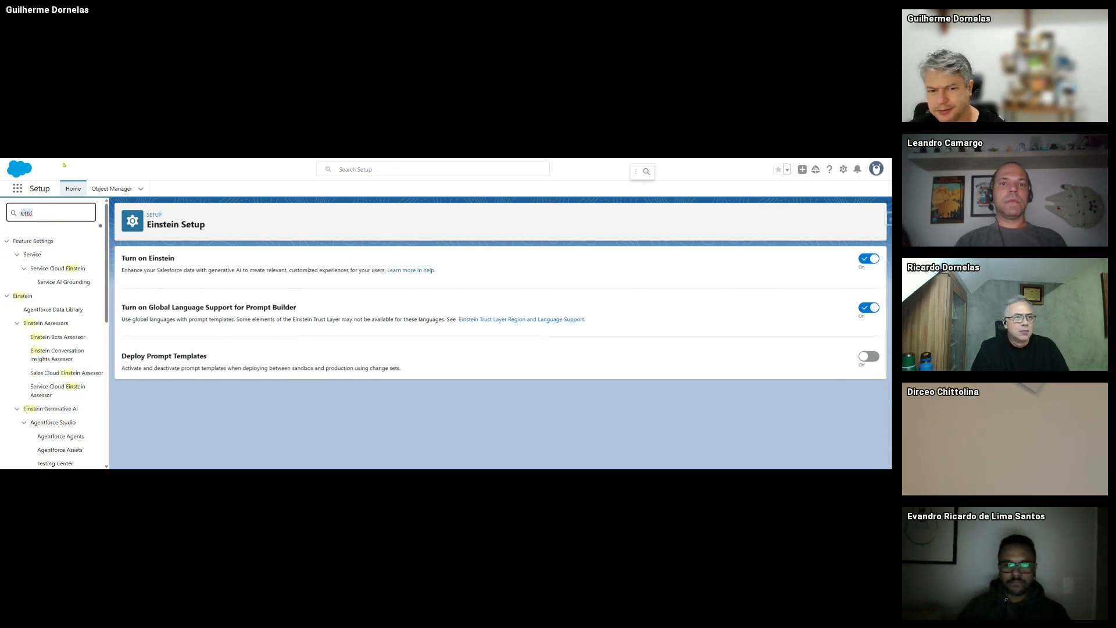
pyautogui.click(44, 160)
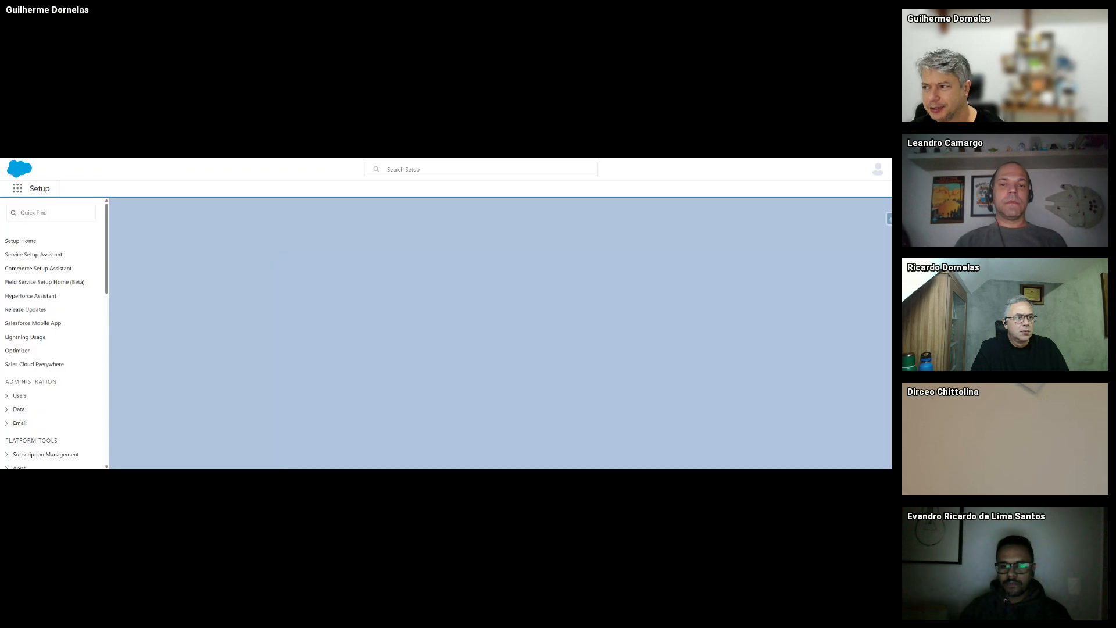
# - Open Agentforce Agents via an 'agent' Quick Find search and toggle Agentforce off and on
pyautogui.click(49, 215)
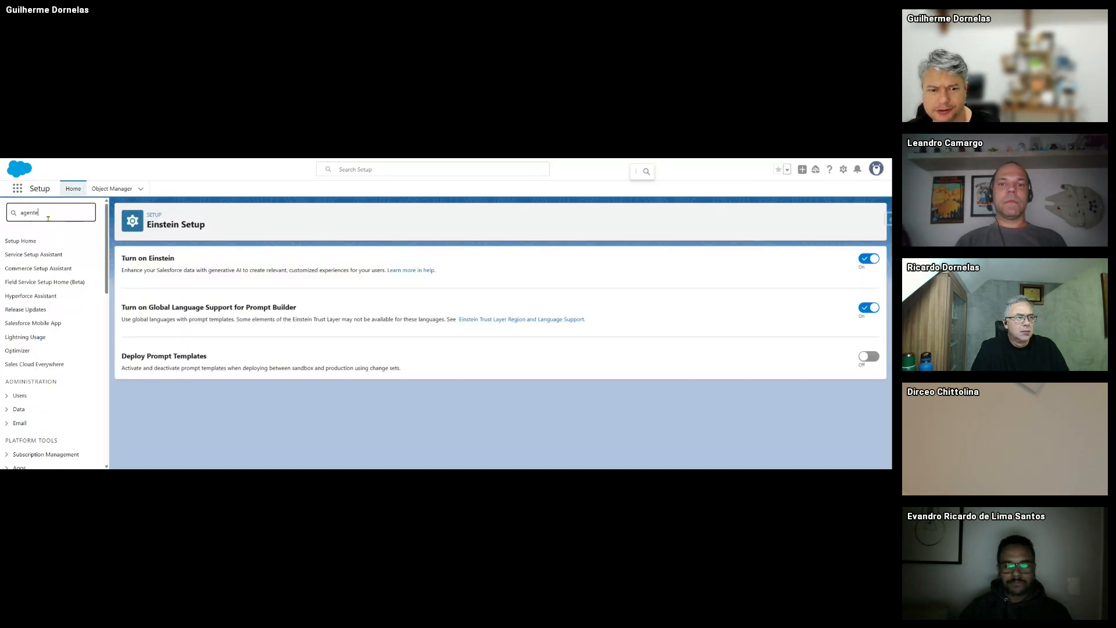
pyautogui.write('agente')
pyautogui.press('BackSpace')
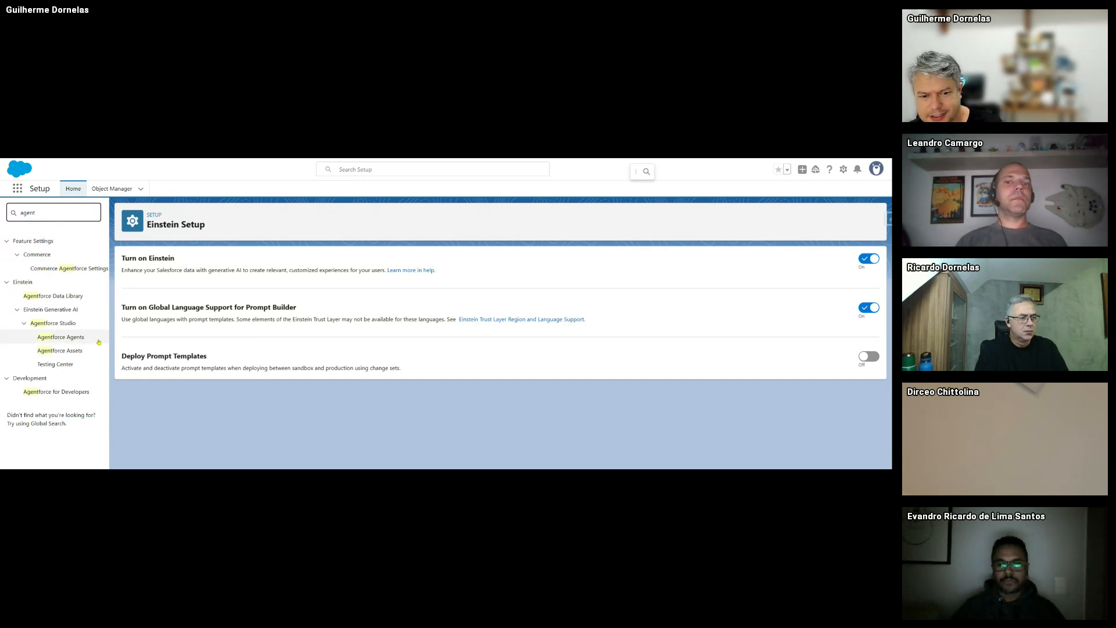
pyautogui.click(54, 340)
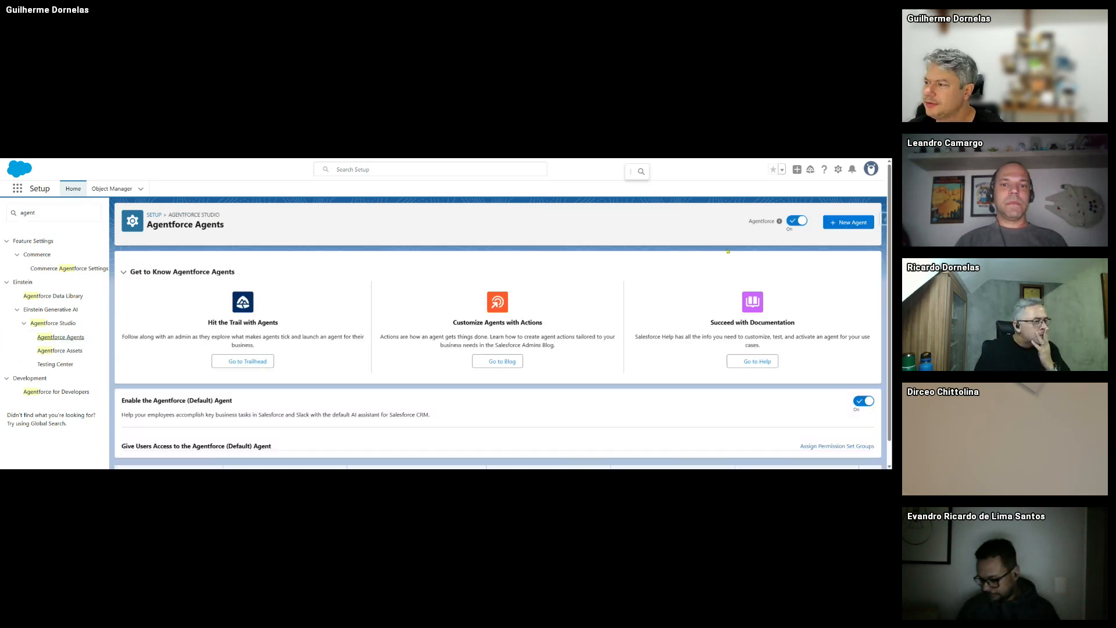
pyautogui.click(797, 221)
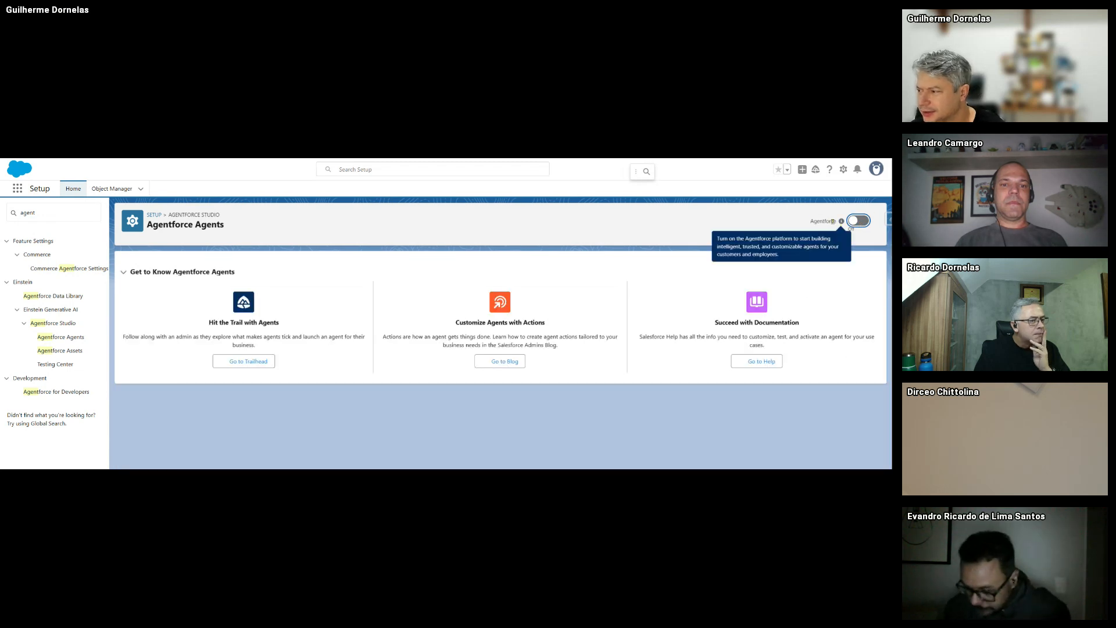
pyautogui.click(854, 221)
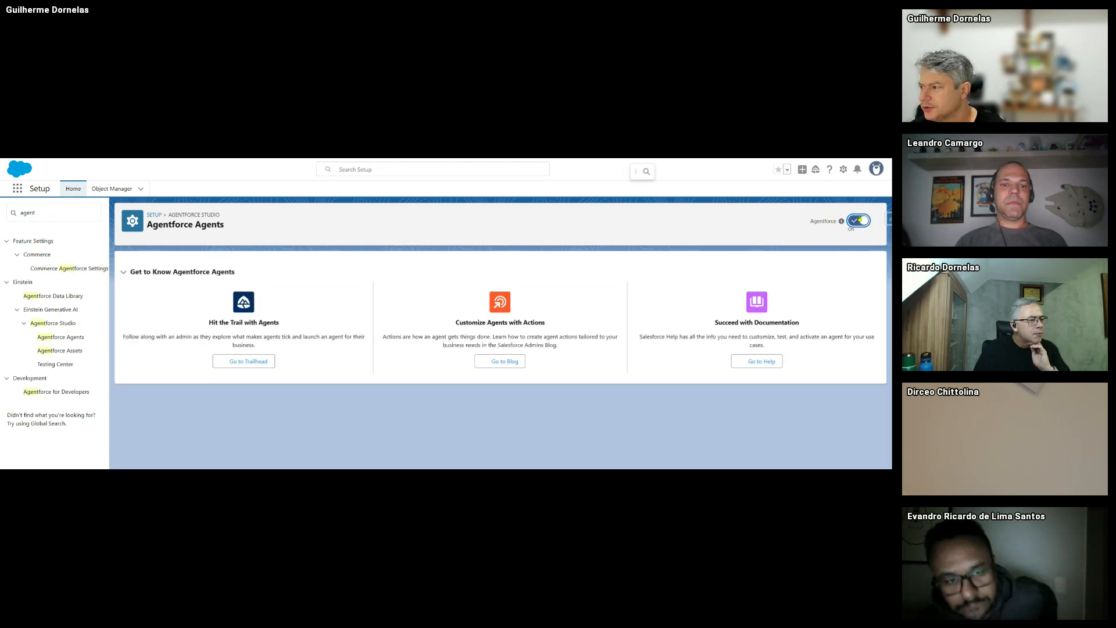
# - Toggle the Agentforce (Default) agent off and on, then open its details
pyautogui.scroll(-1, 730, 302)
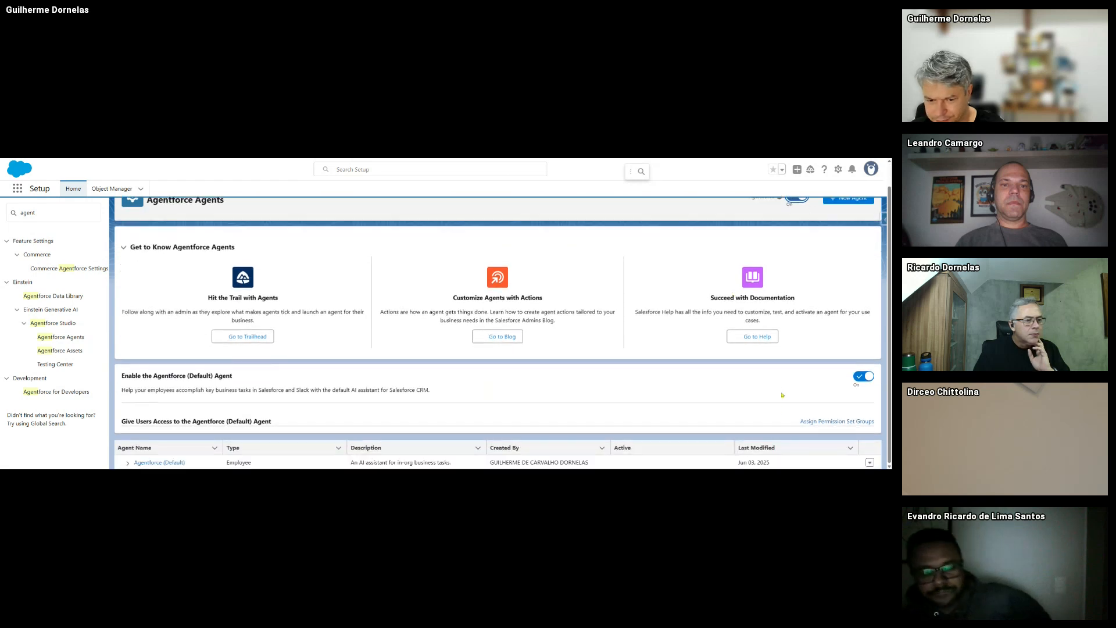
pyautogui.click(863, 376)
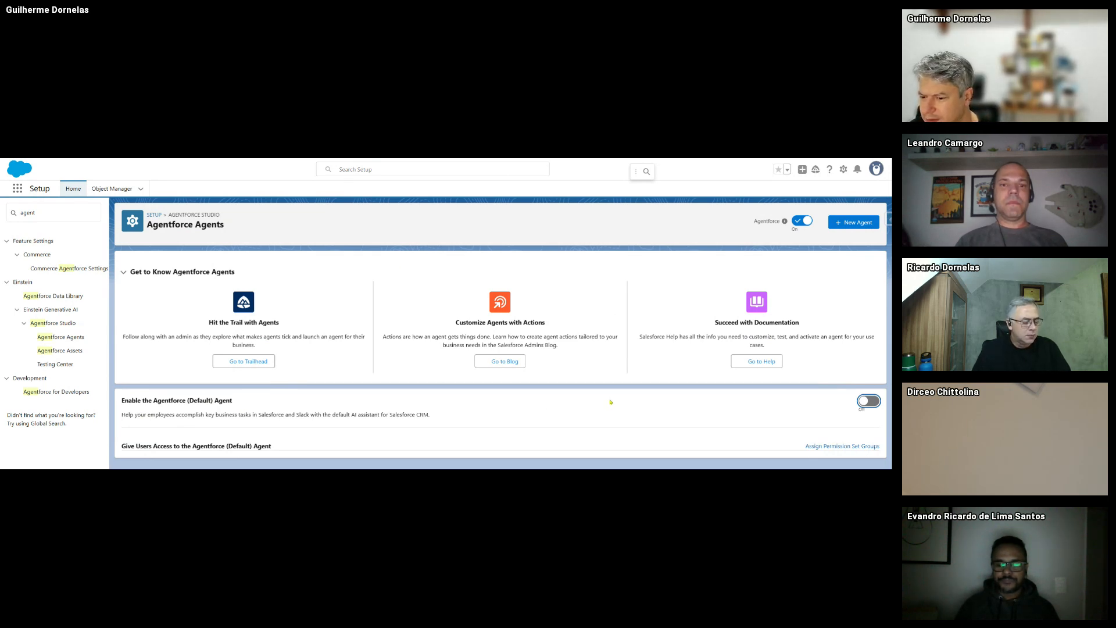
pyautogui.click(869, 401)
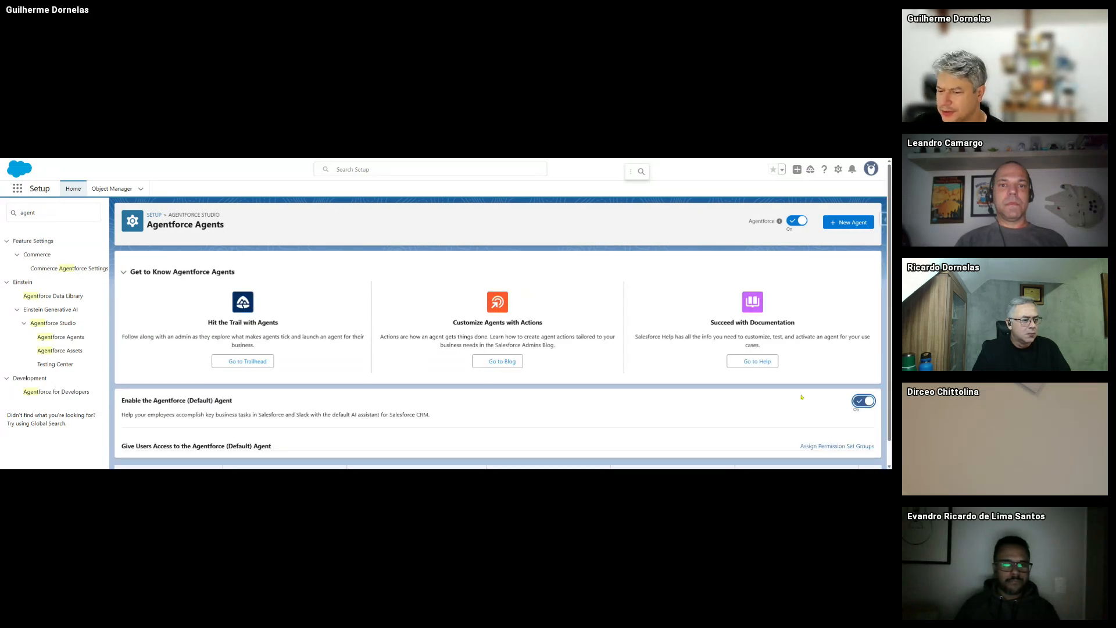
pyautogui.scroll(-1, 883, 341)
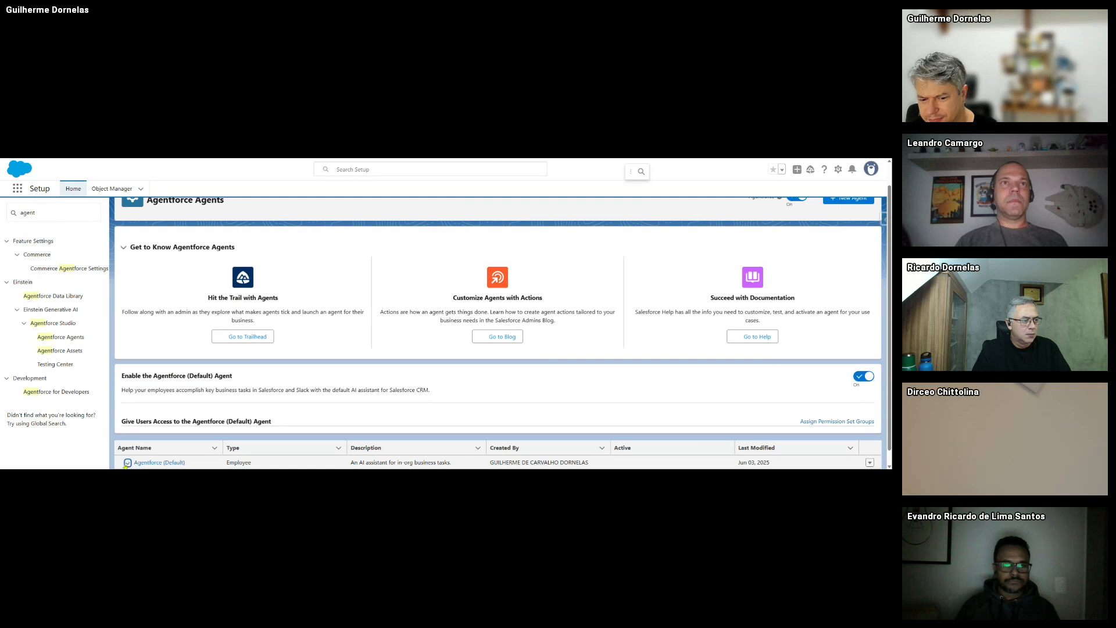
pyautogui.click(127, 463)
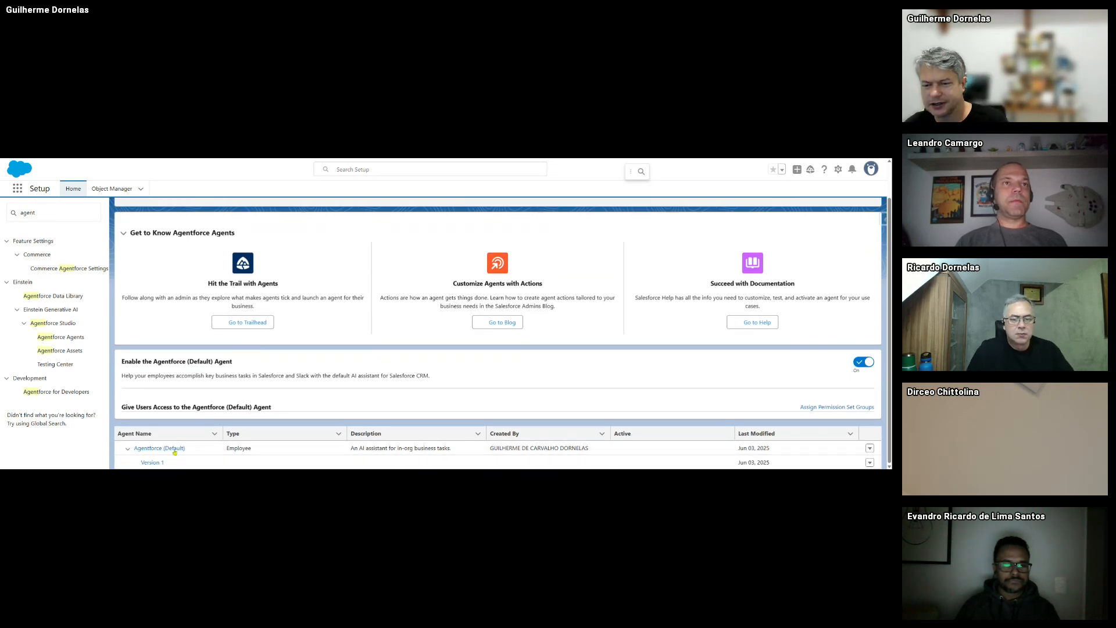
pyautogui.click(174, 452)
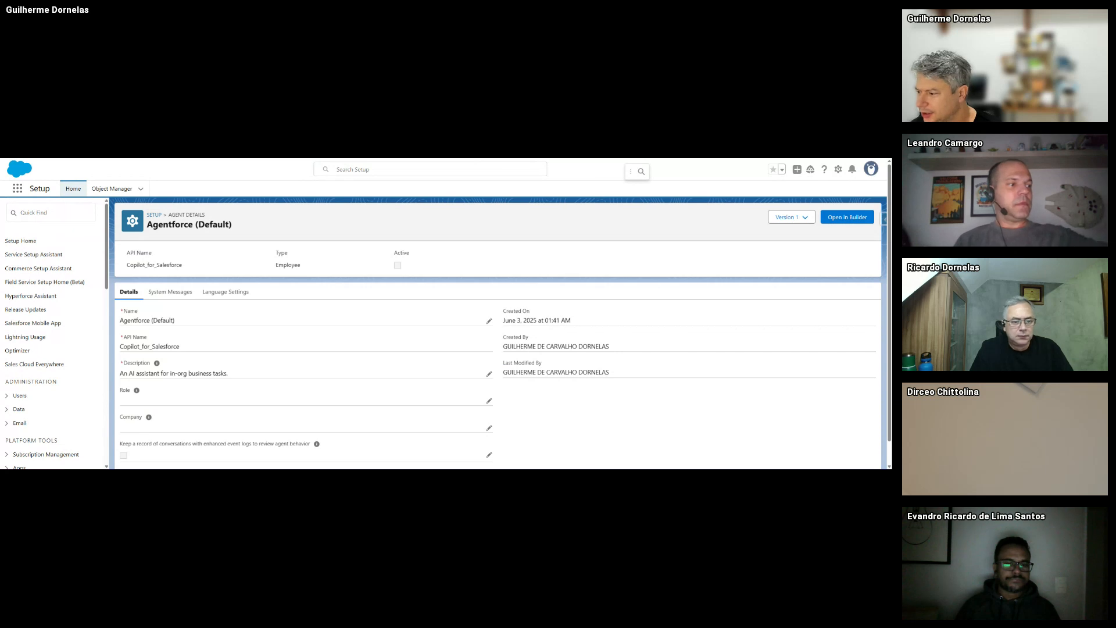
# - Return to the Agentforce Agents list and open its Assign Permission Set Groups link under Give Users Access
pyautogui.hotkey('ctrl', 'w')
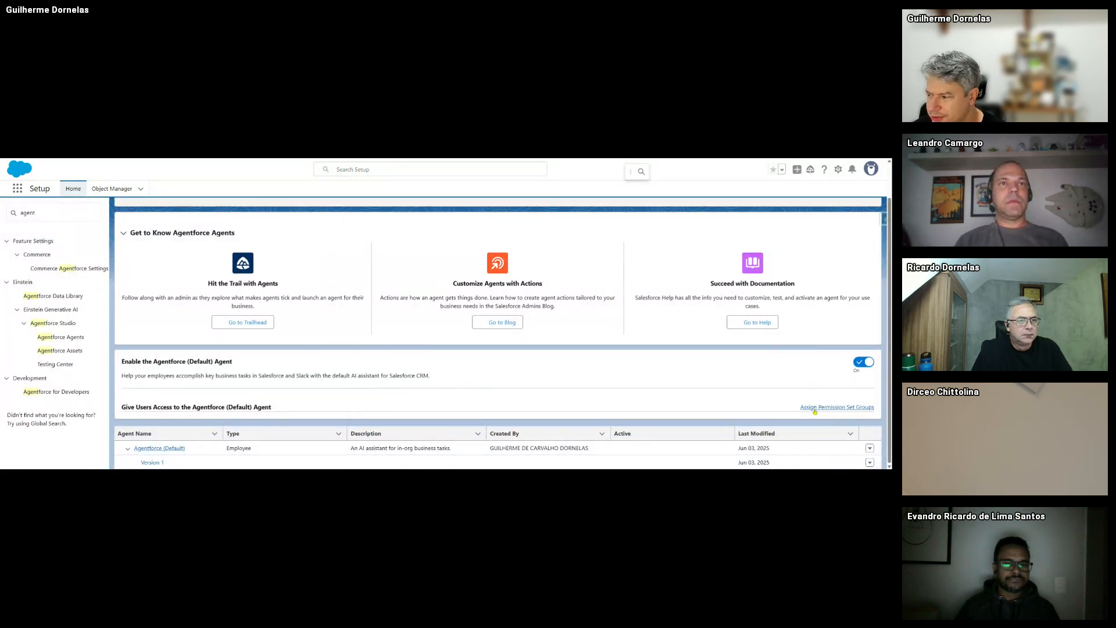
pyautogui.moveTo(123, 408); pyautogui.dragTo(212, 408)
pyautogui.click(126, 413)
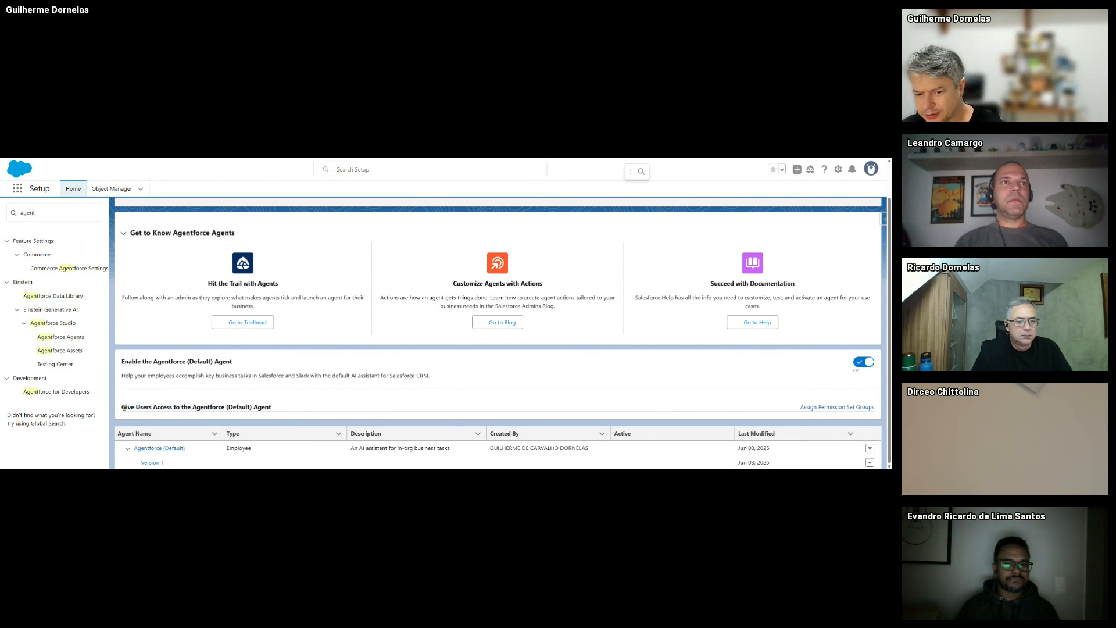
pyautogui.moveTo(123, 408); pyautogui.dragTo(250, 407)
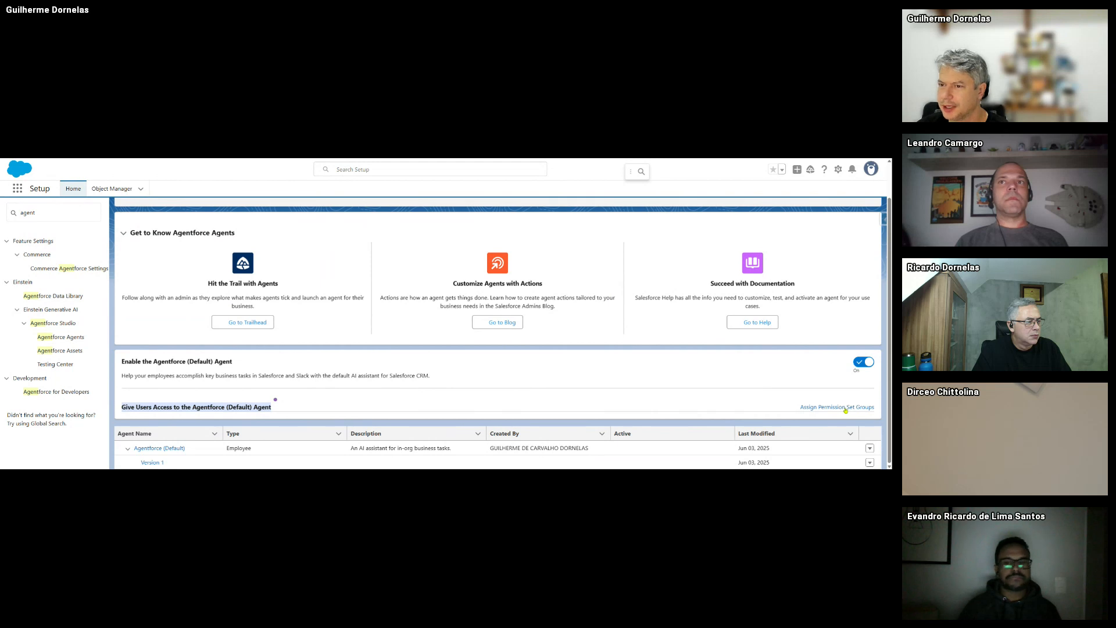
pyautogui.click(846, 408)
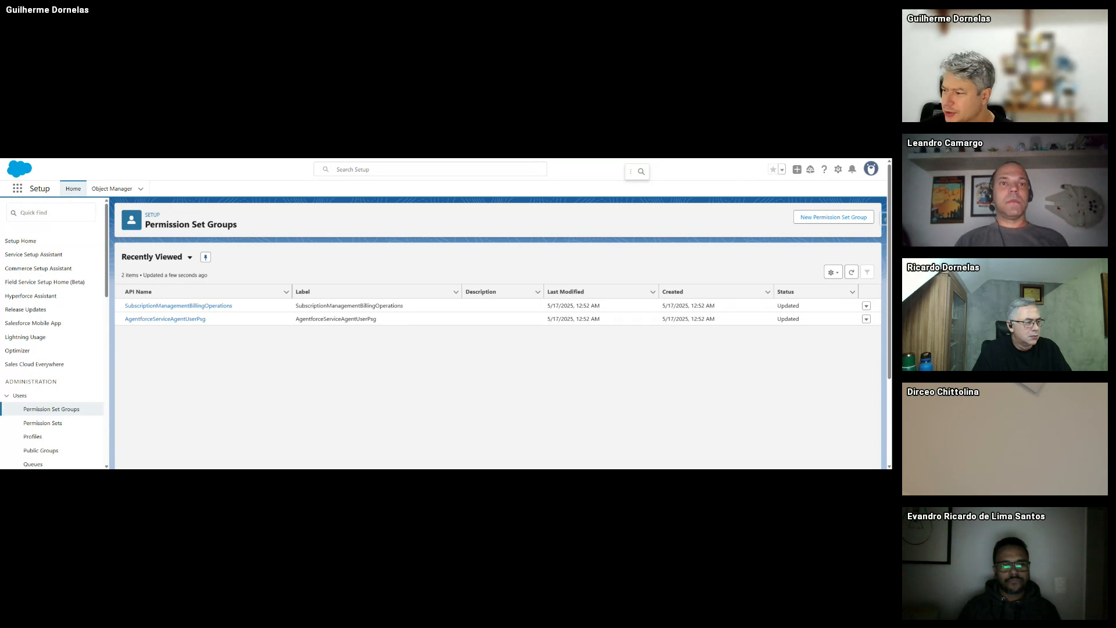
# - Switch to All Permission Set Groups and open AgentforceServiceAgentUserPsg's Manage Assignments page
pyautogui.click(190, 258)
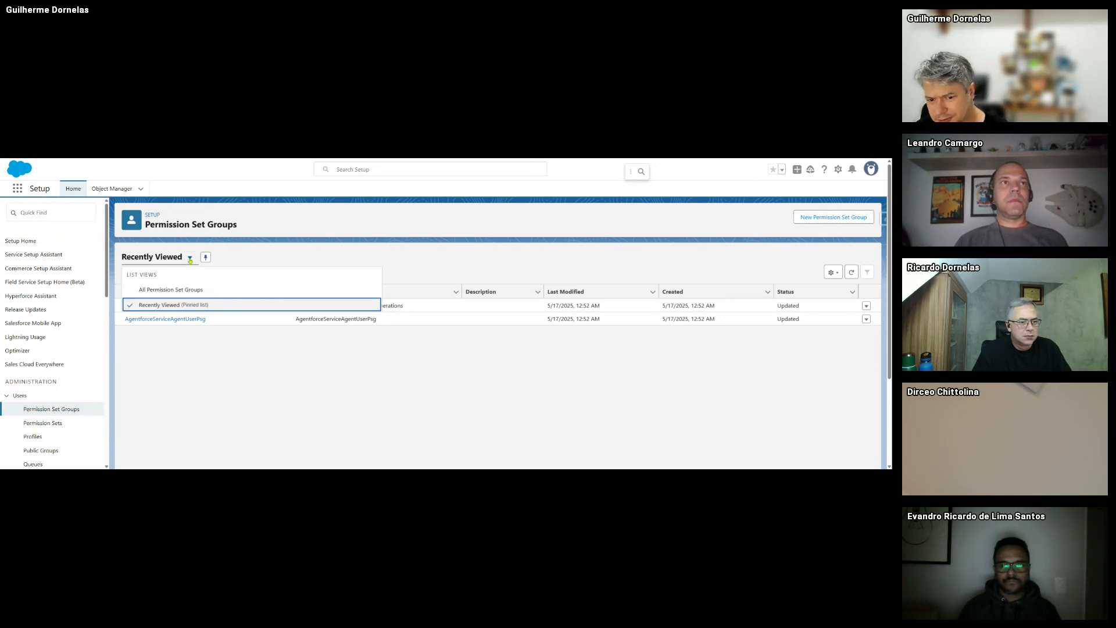
pyautogui.click(233, 289)
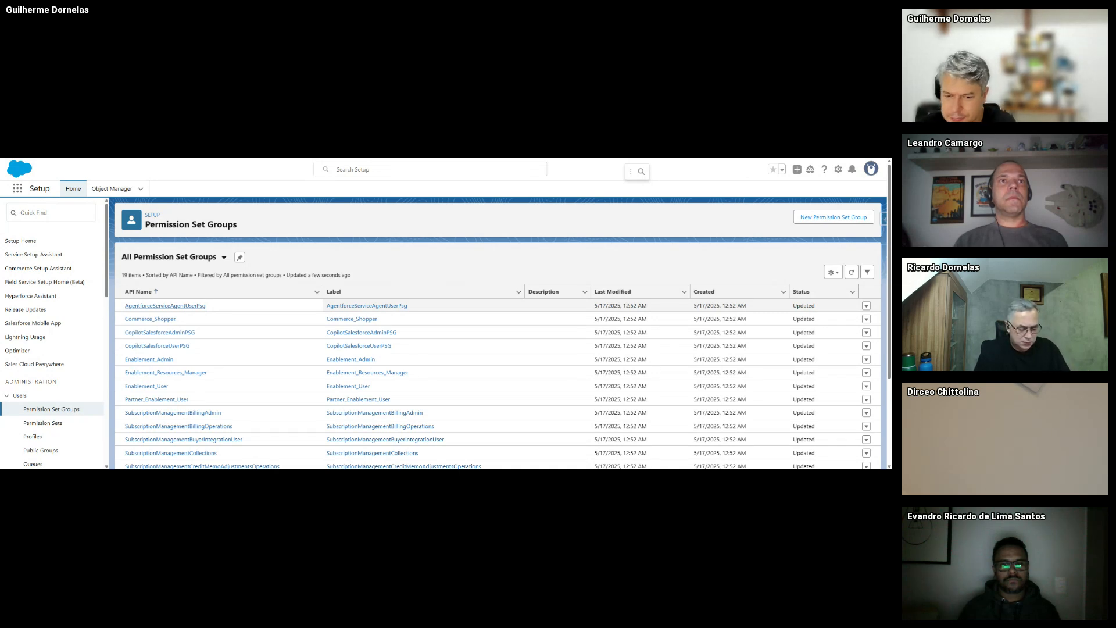
pyautogui.scroll(-3, 225, 360)
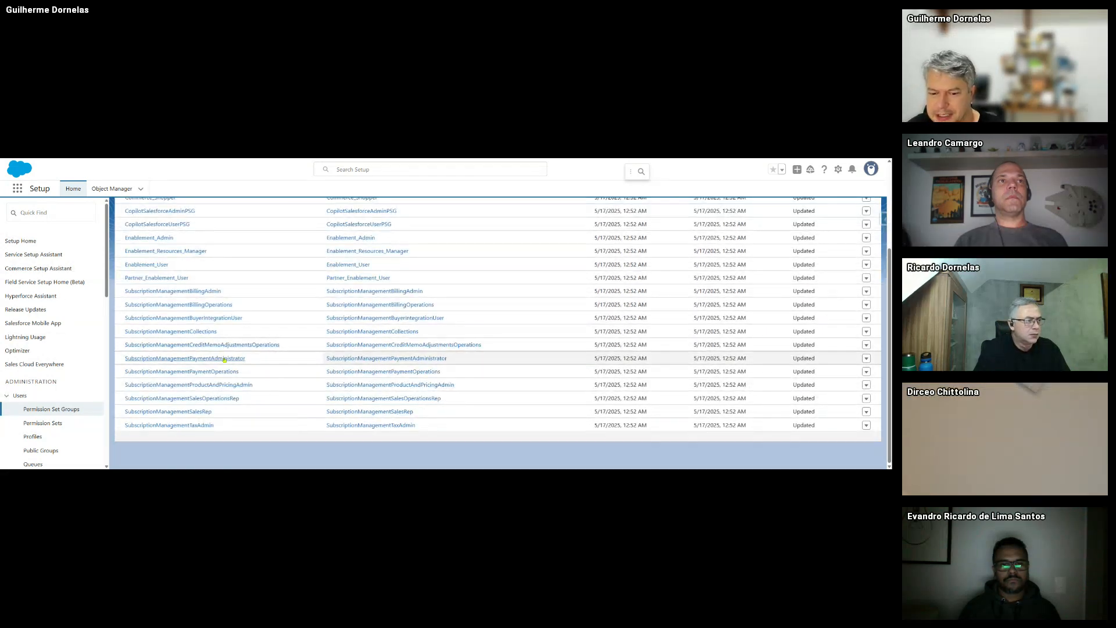
pyautogui.scroll(3, 225, 360)
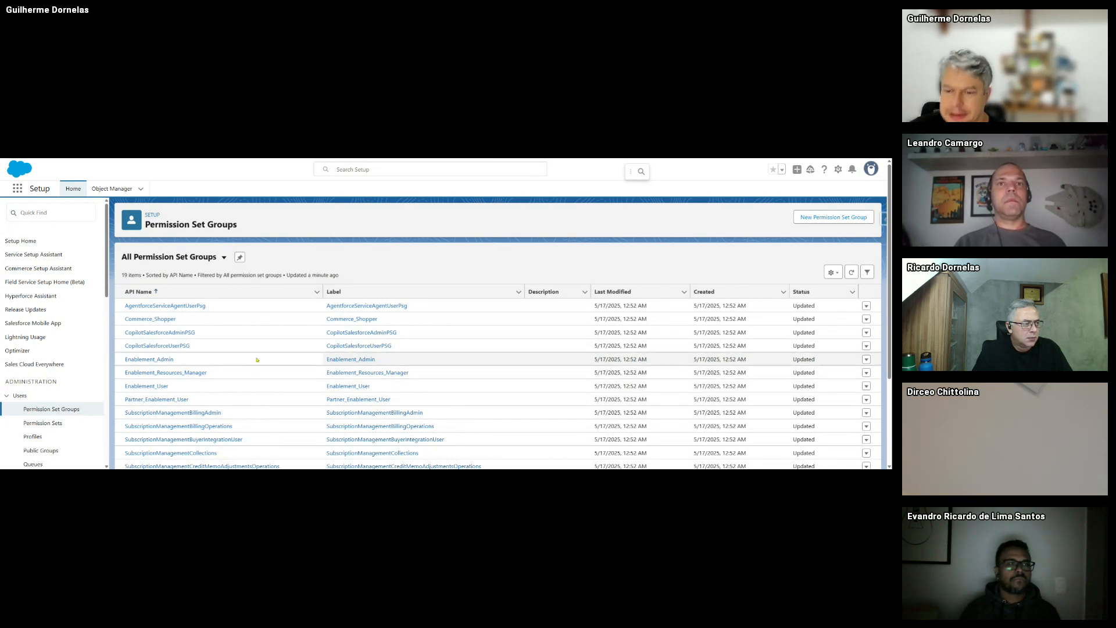
pyautogui.scroll(-2, 286, 299)
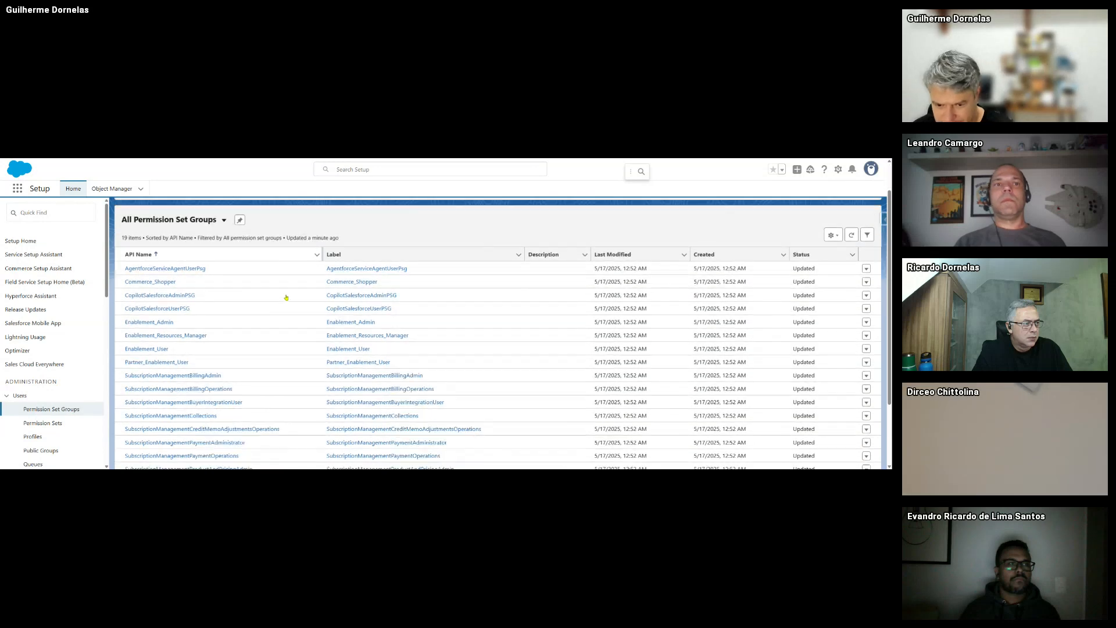
pyautogui.scroll(3, 287, 298)
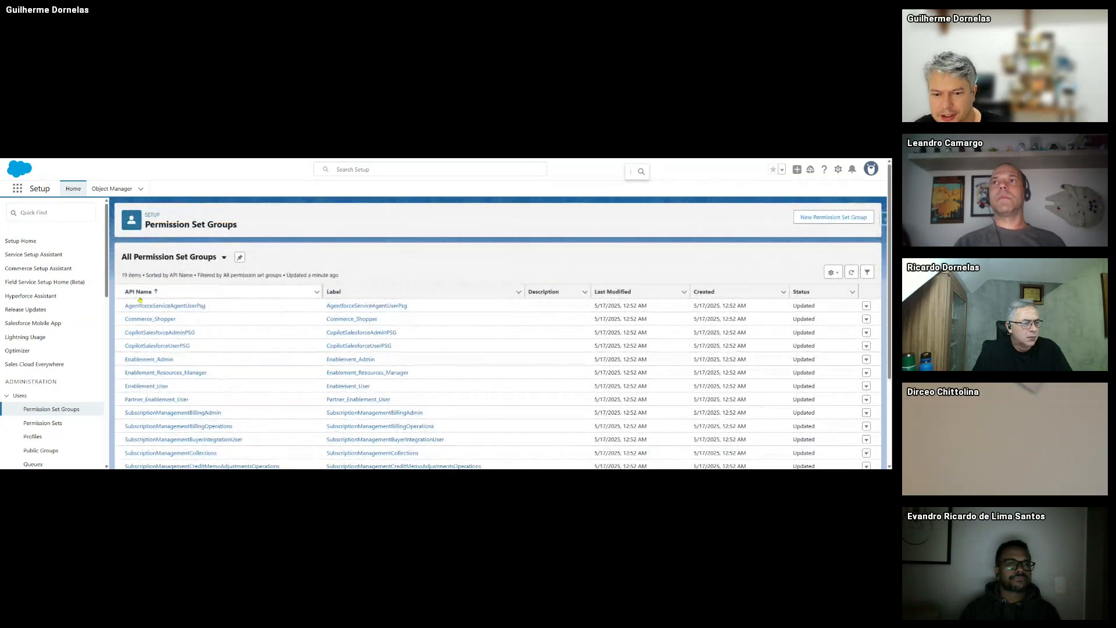
pyautogui.click(174, 308)
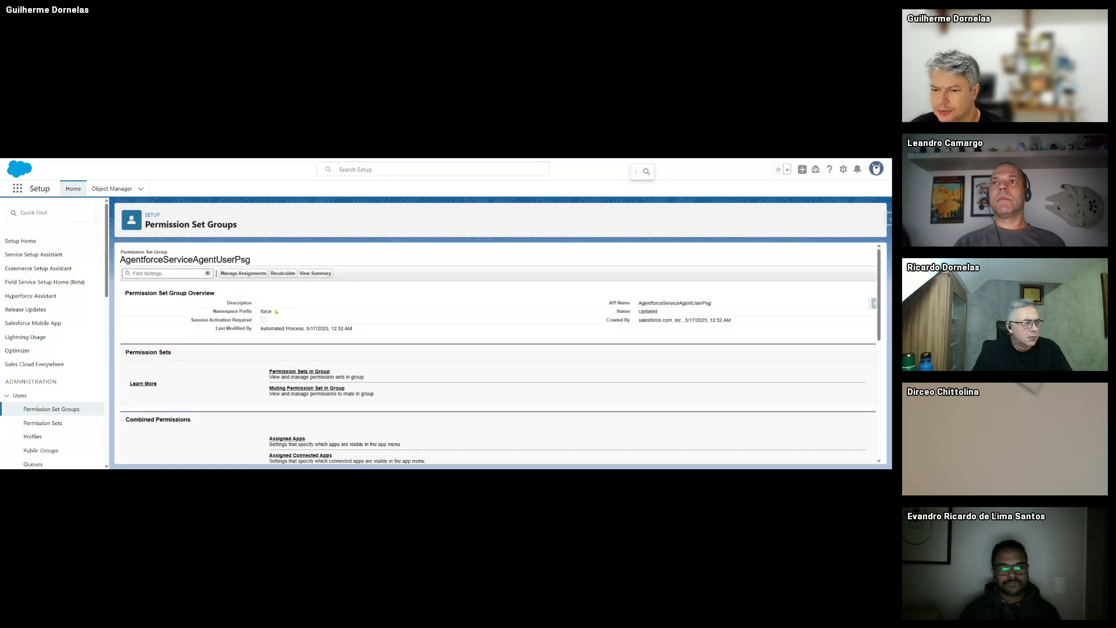
pyautogui.click(255, 274)
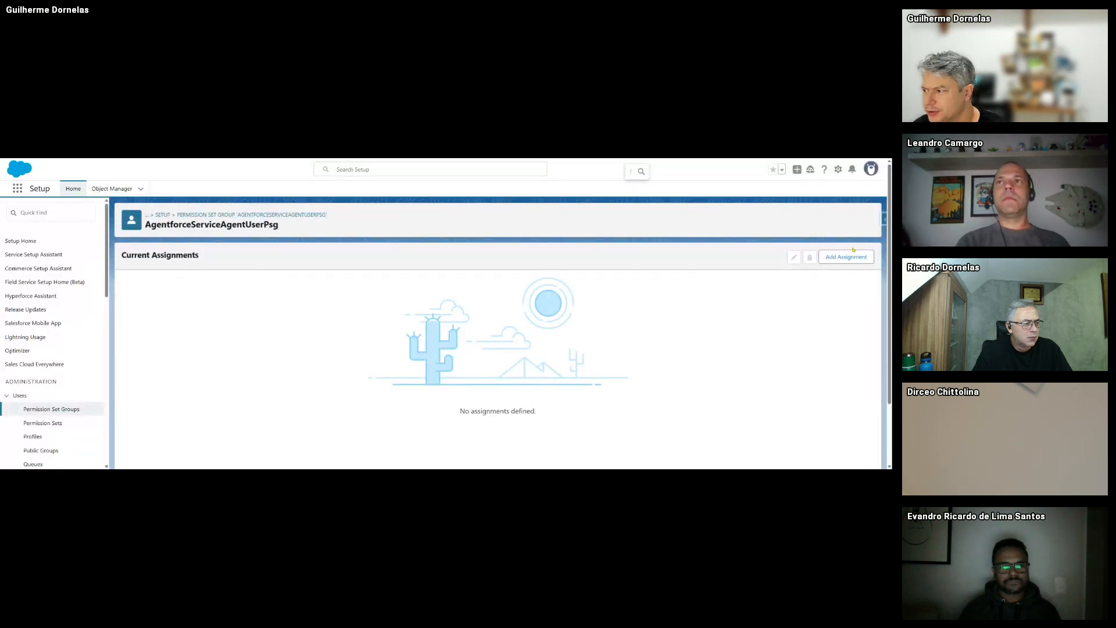
# - Try assigning two administrator users to the group, then dismiss the assignment failure message
pyautogui.click(852, 256)
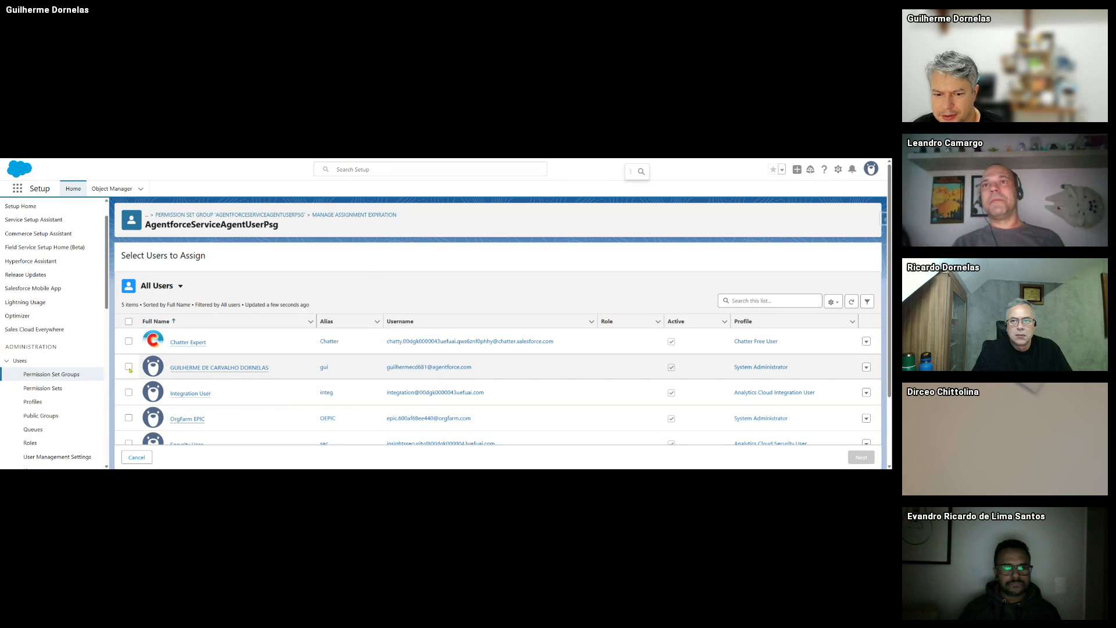
pyautogui.click(128, 367)
pyautogui.scroll(-2, 129, 349)
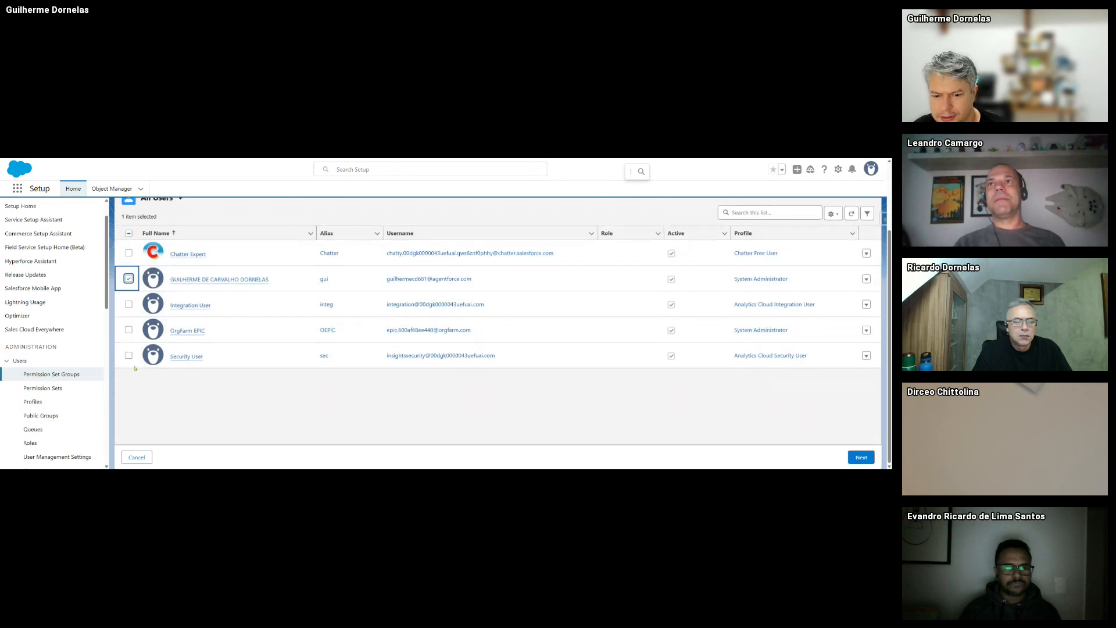
pyautogui.click(128, 330)
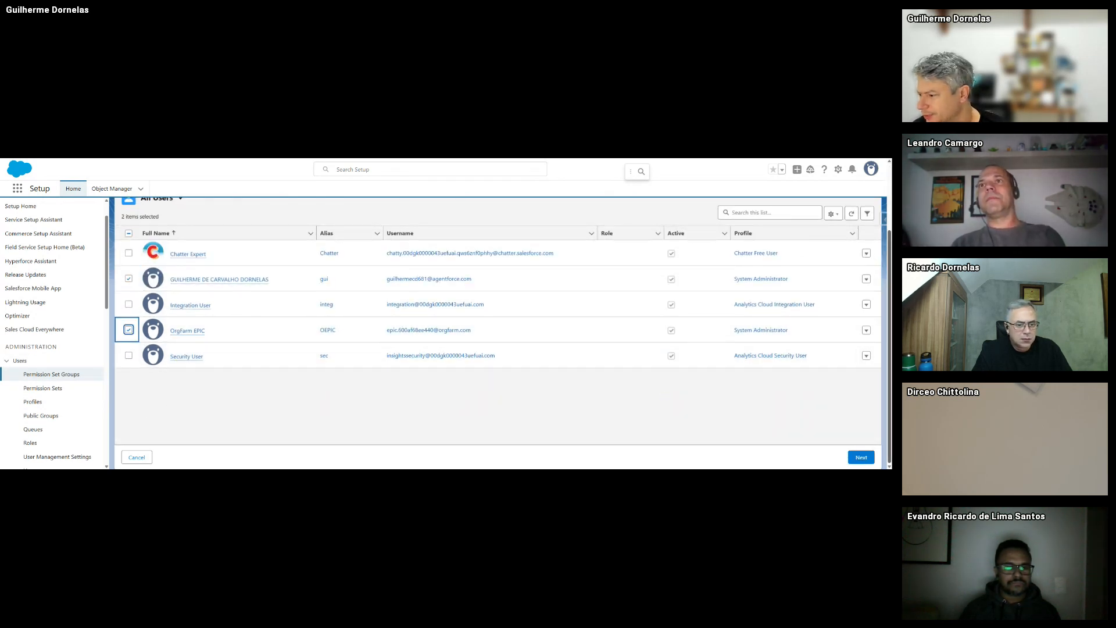
pyautogui.click(861, 457)
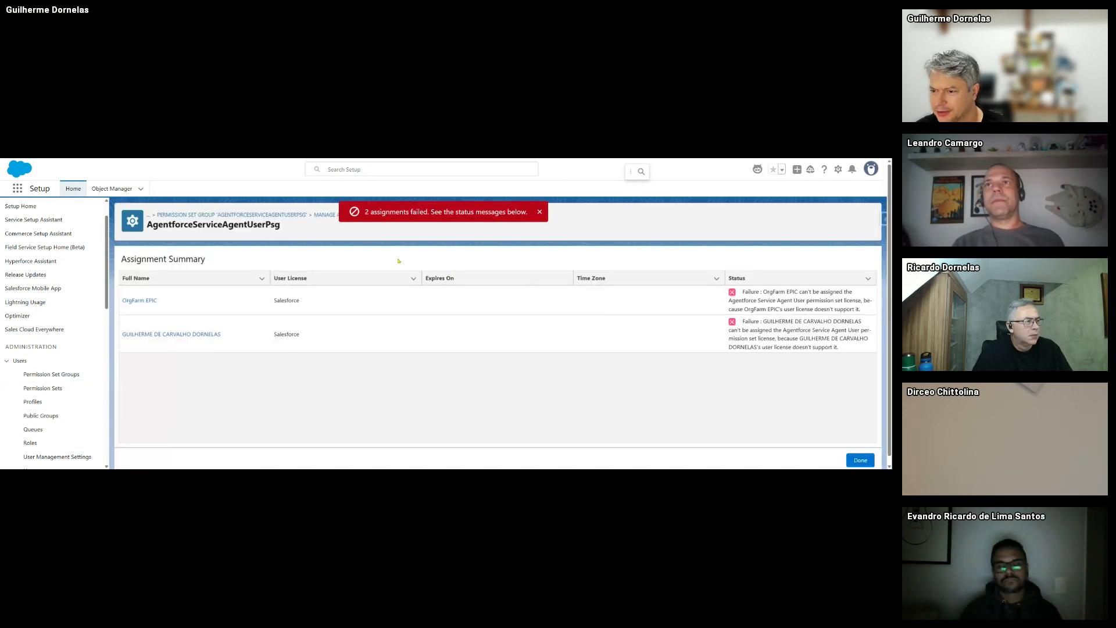
pyautogui.click(539, 212)
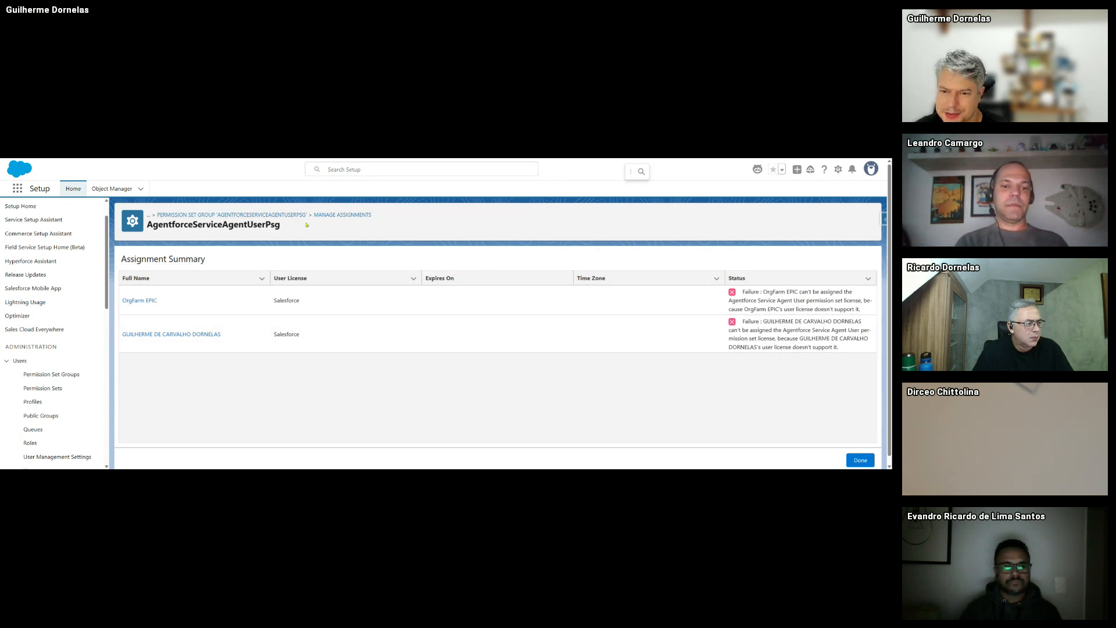
# - Go back through the group overview to Manage Assignments and open Add Assignment's user list
pyautogui.scroll(-2, 52, 378)
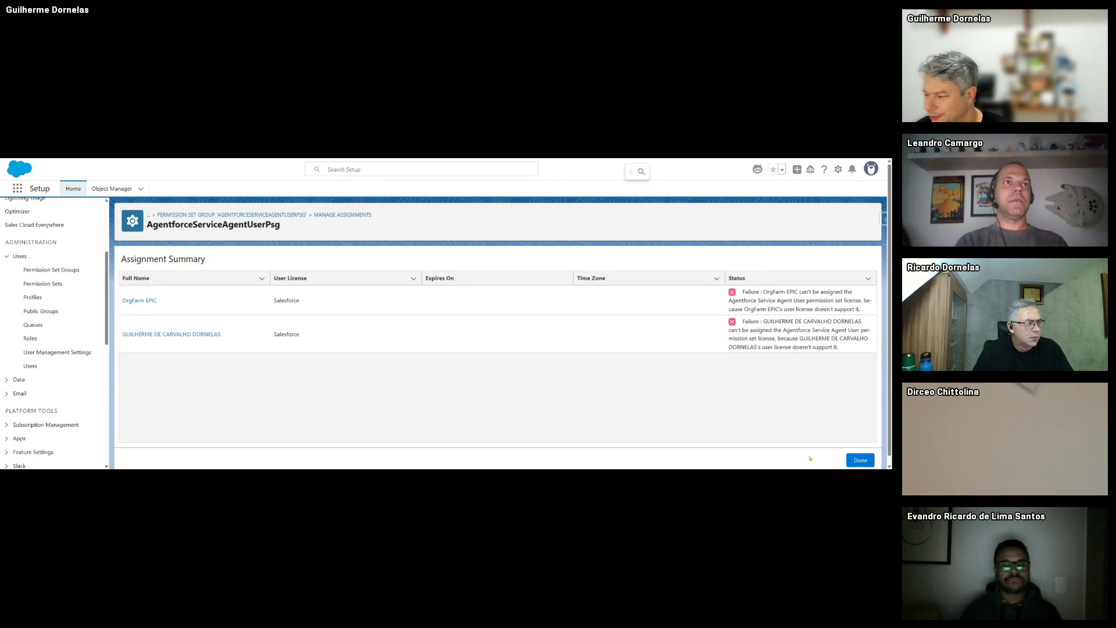
pyautogui.click(341, 215)
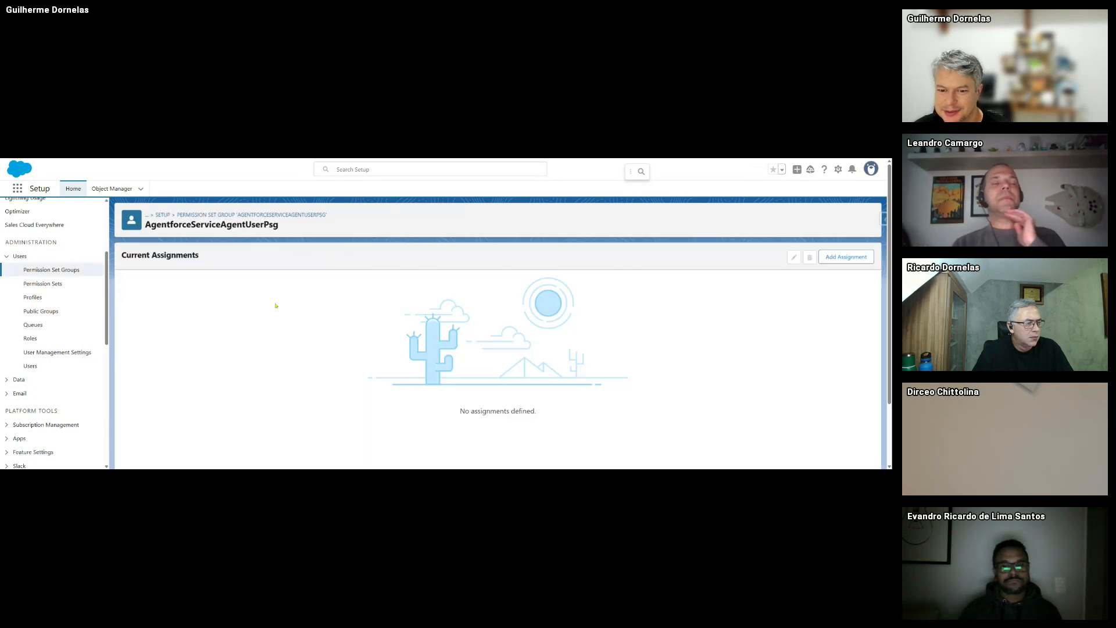
pyautogui.click(238, 215)
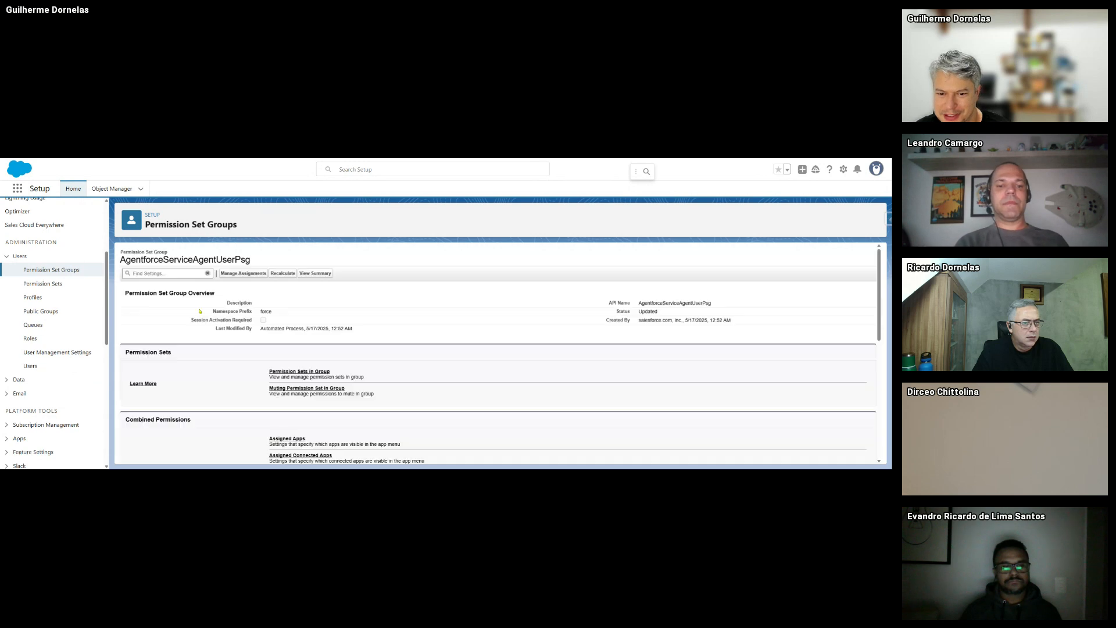
pyautogui.click(244, 274)
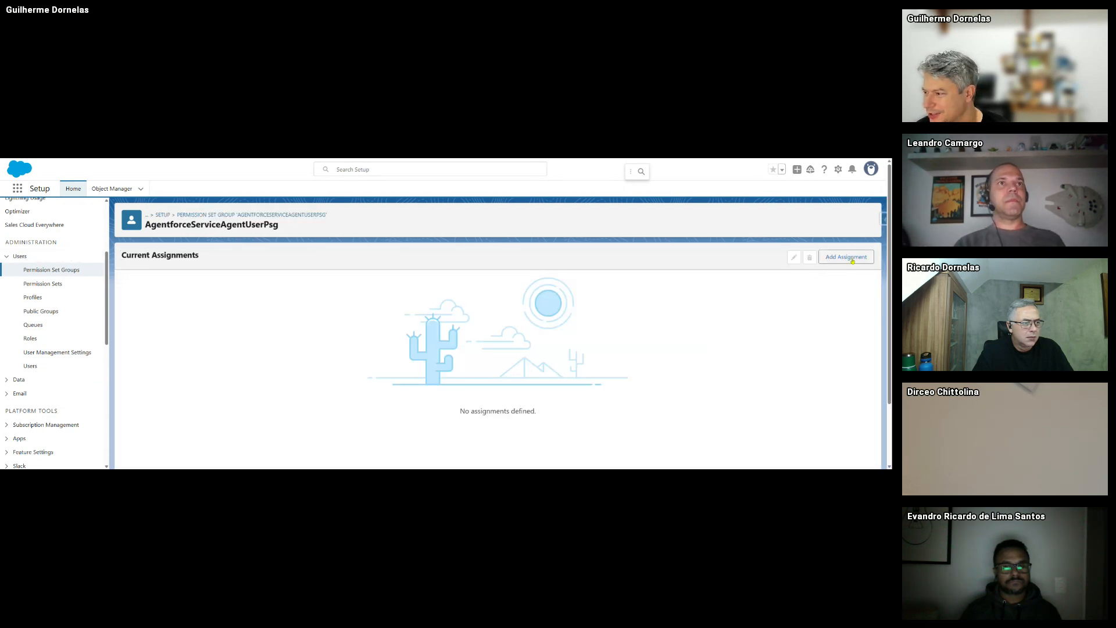
pyautogui.click(853, 261)
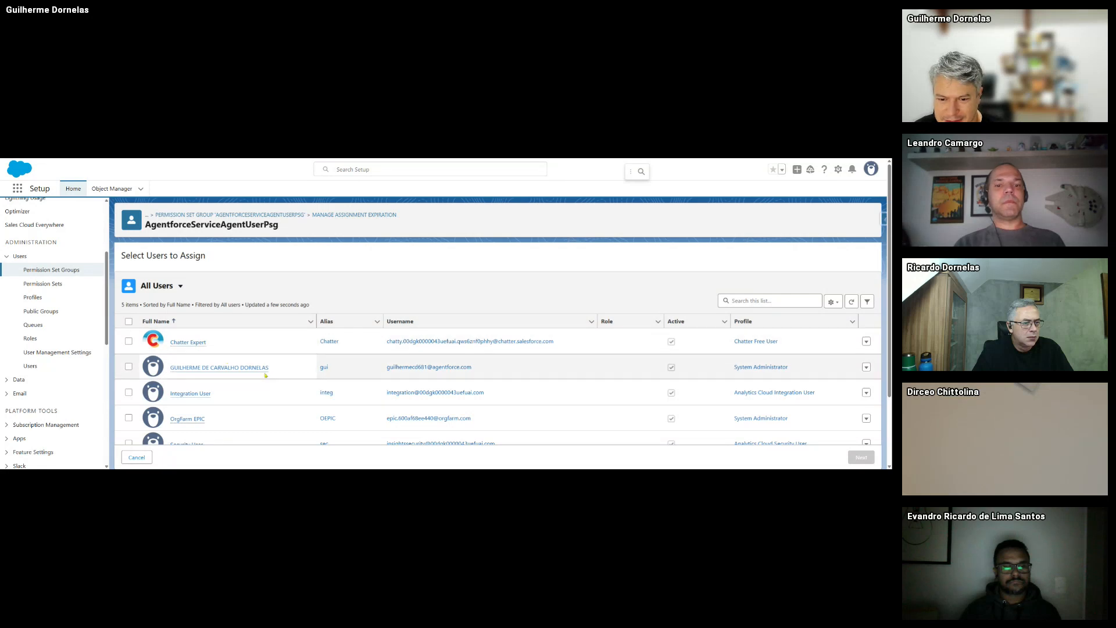
pyautogui.scroll(-2, 265, 375)
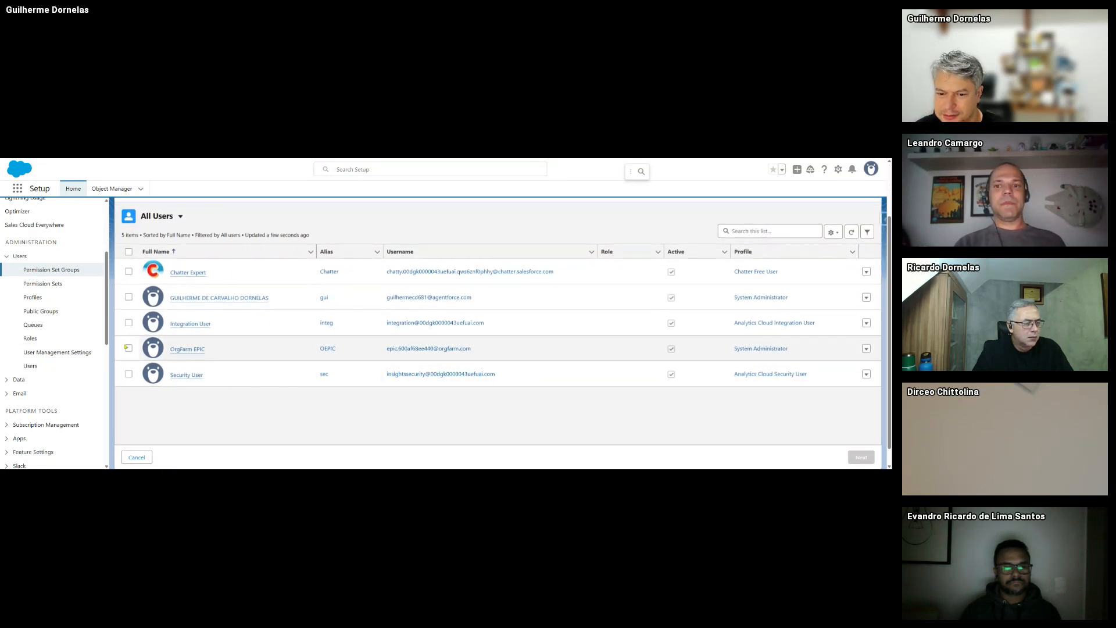
pyautogui.scroll(1, 70, 372)
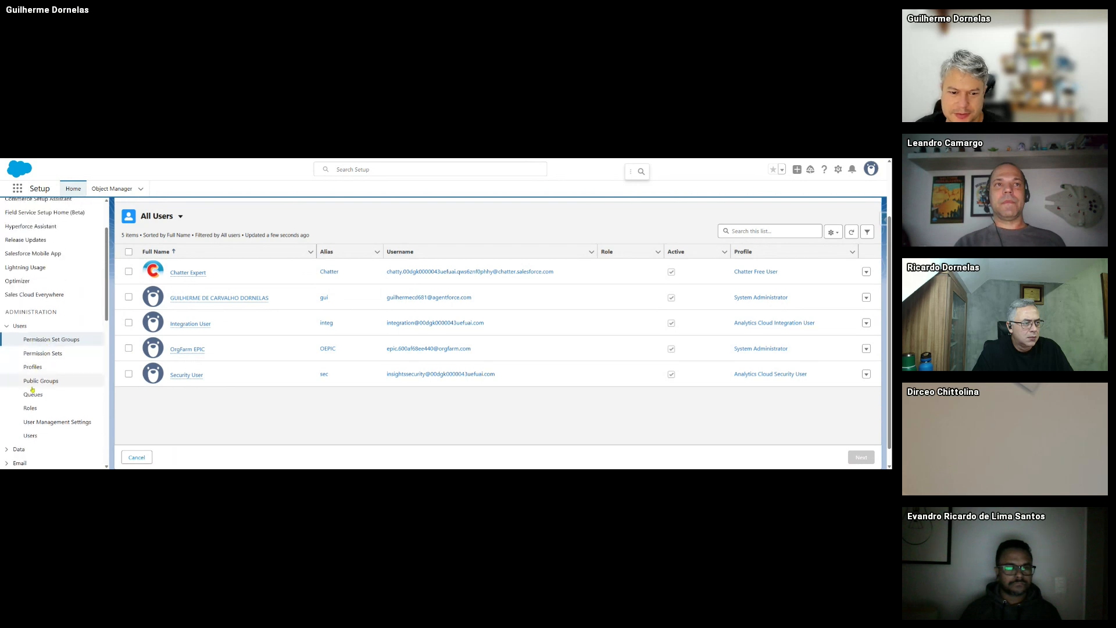
# - Start a new user with first name 'Agente' and last name 'Padrão'
pyautogui.click(82, 432)
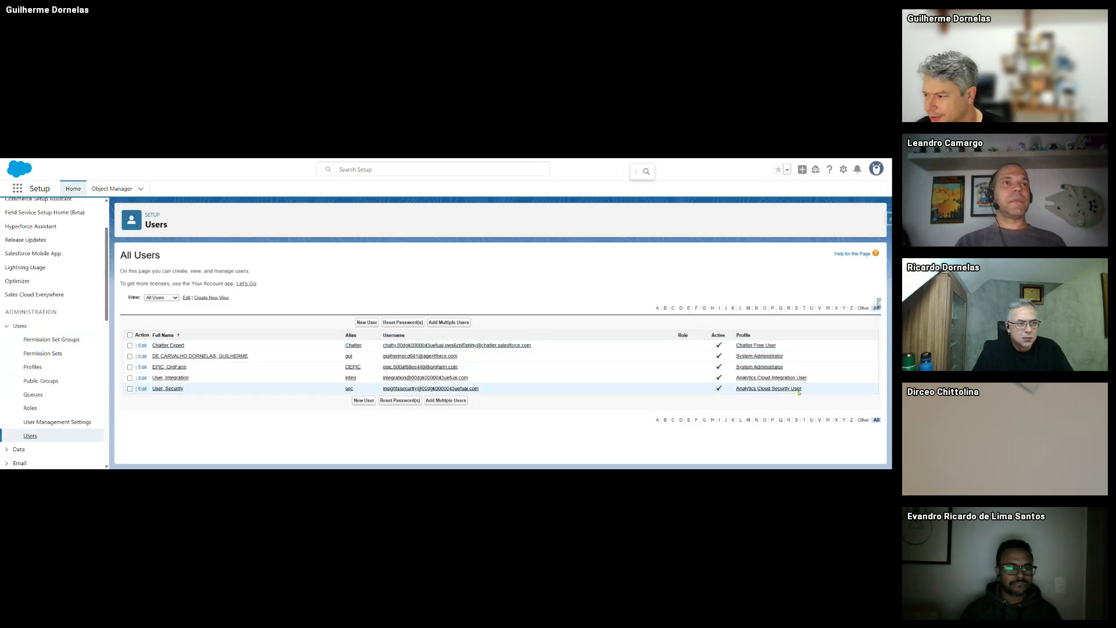
pyautogui.click(367, 322)
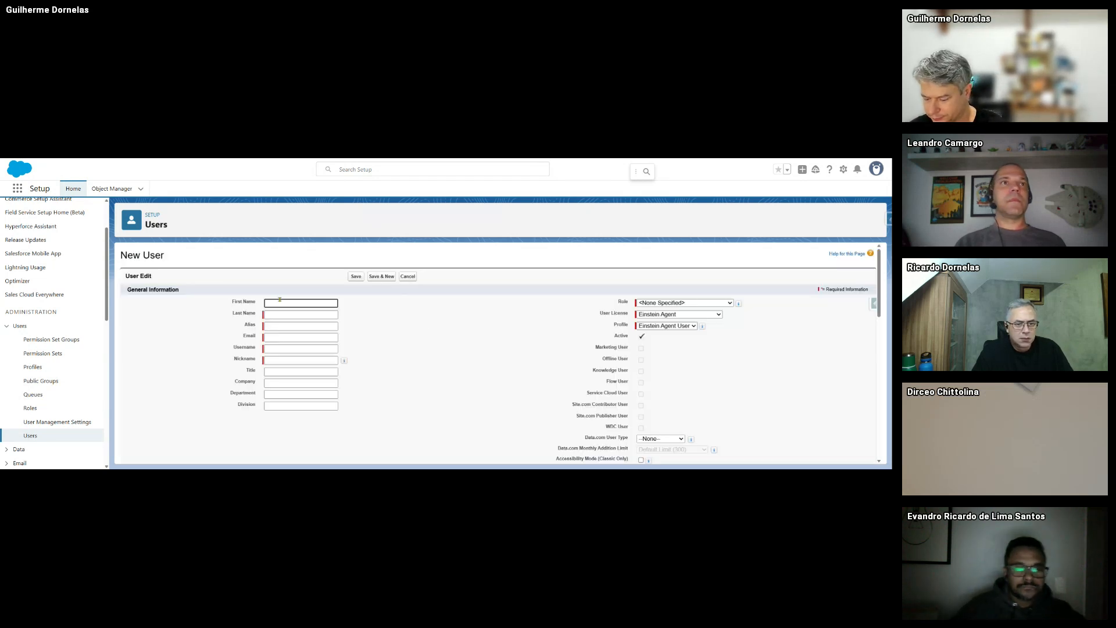
pyautogui.write('Agenter')
pyautogui.press('BackSpace')
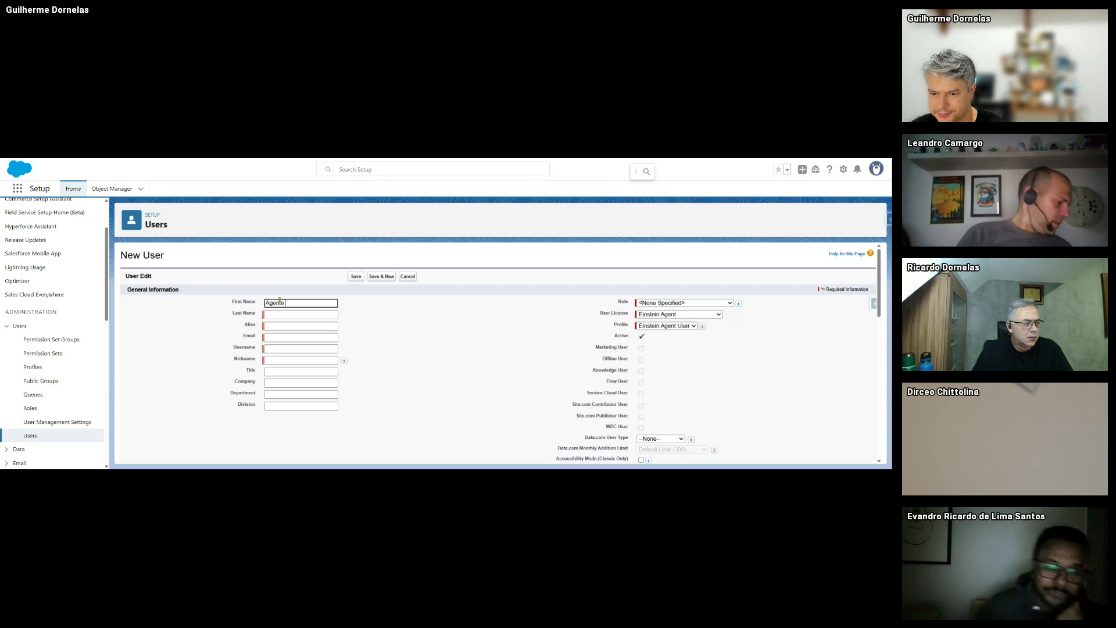
pyautogui.press('Tab')
pyautogui.write('Padrã')
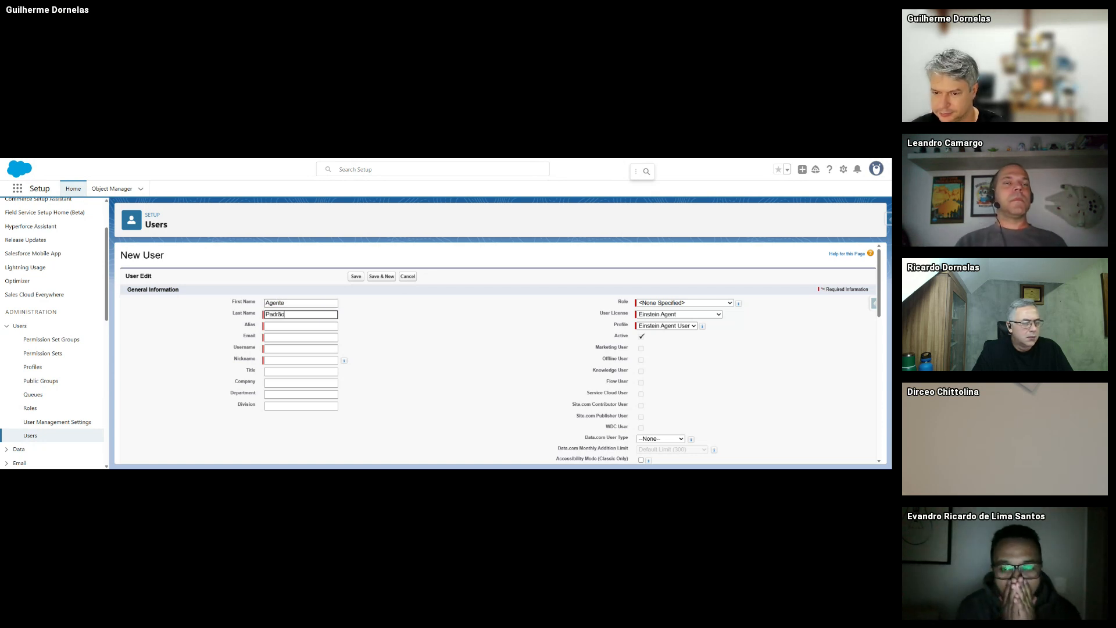
pyautogui.press('Tab')
# - Fill in the new user's e-mail address and edit the username to be unique
pyautogui.click(296, 341)
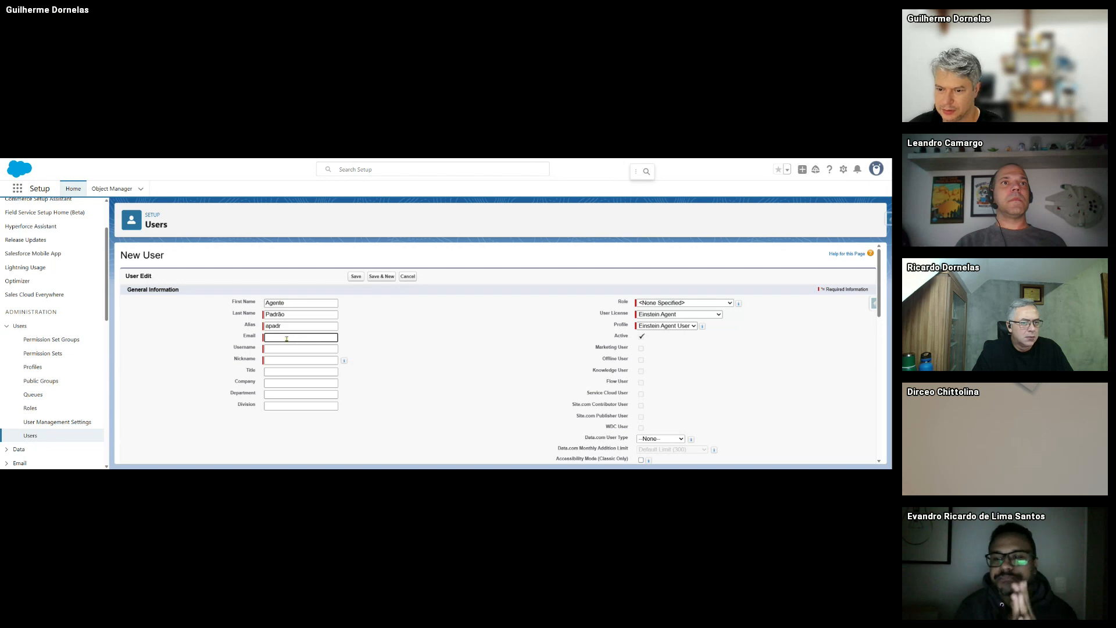
pyautogui.click(297, 348)
pyautogui.click(406, 342)
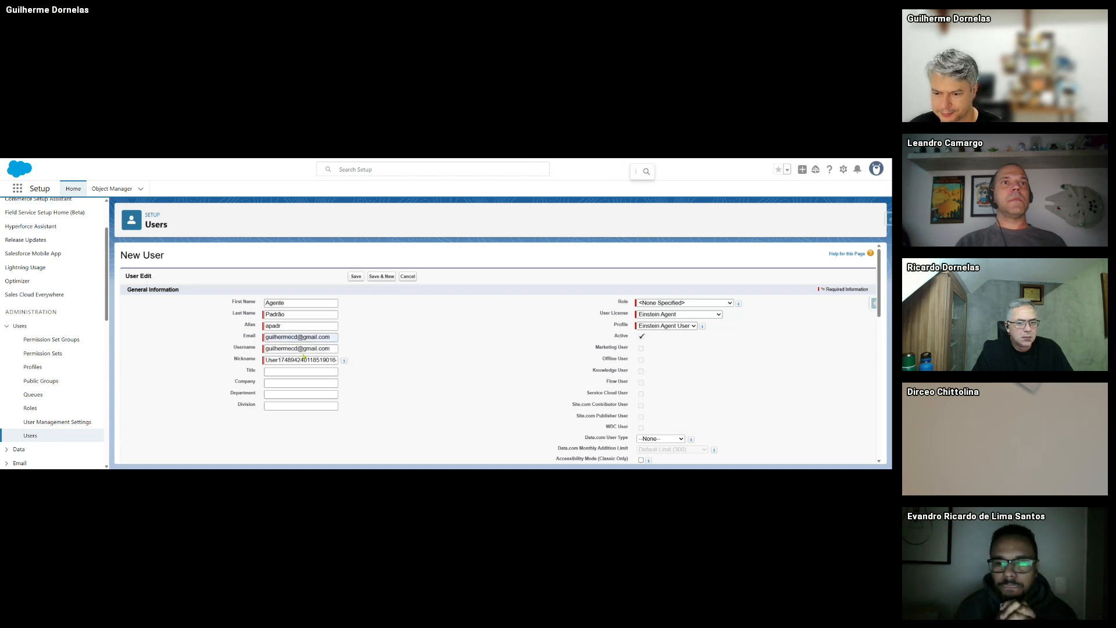
pyautogui.click(297, 339)
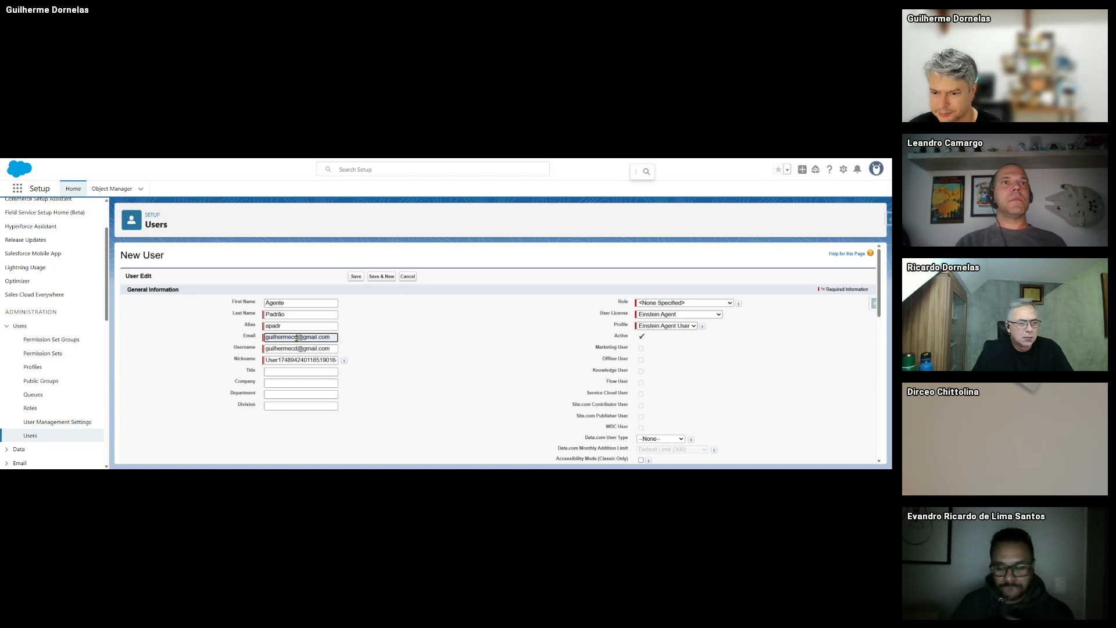
pyautogui.click(279, 348)
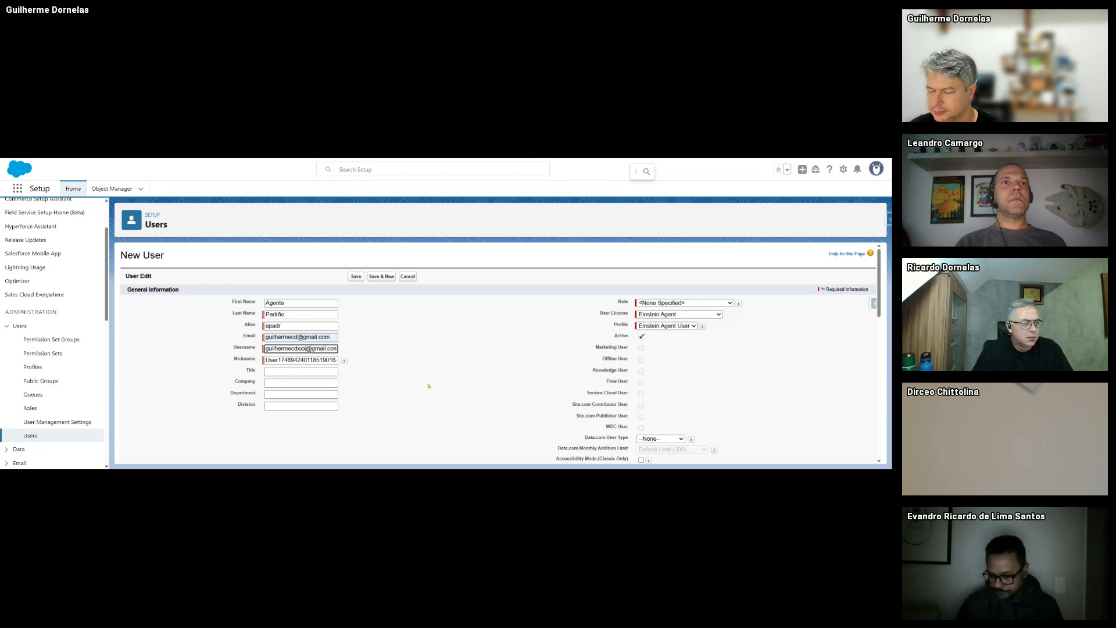
pyautogui.click(483, 363)
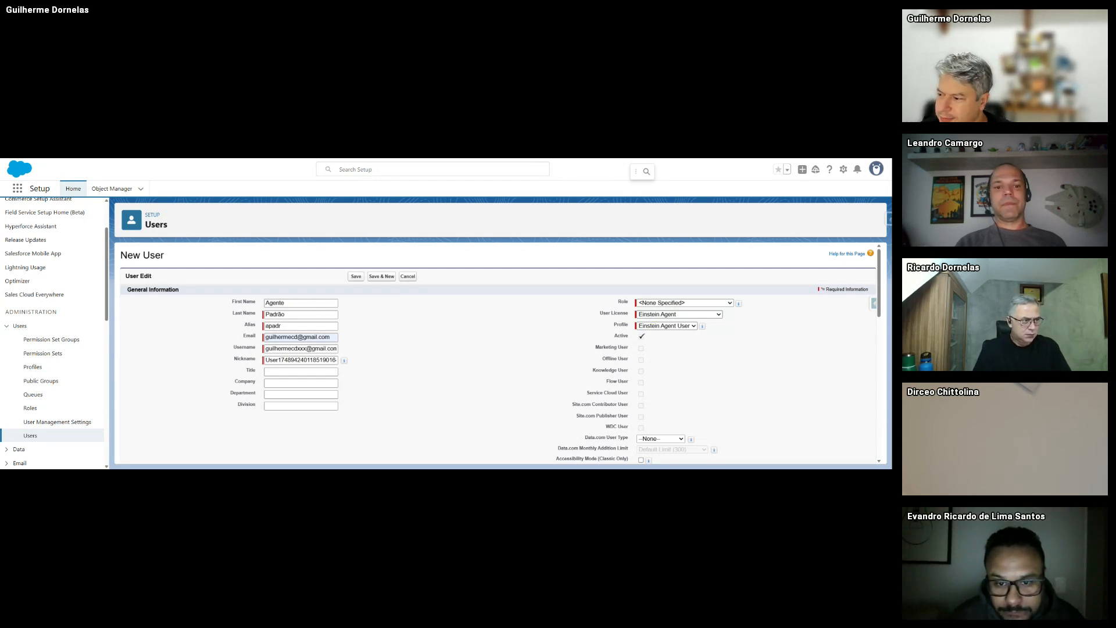
# - Keep the Einstein Agent license and Einstein Agent User profile, and save the user
pyautogui.click(678, 315)
pyautogui.click(651, 315)
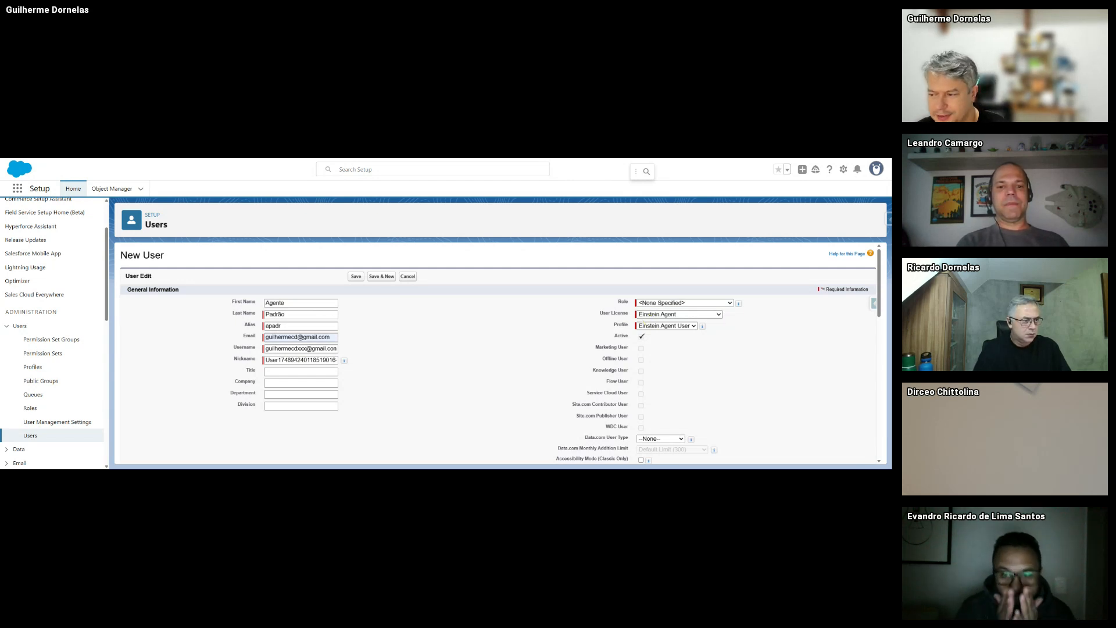
pyautogui.click(651, 315)
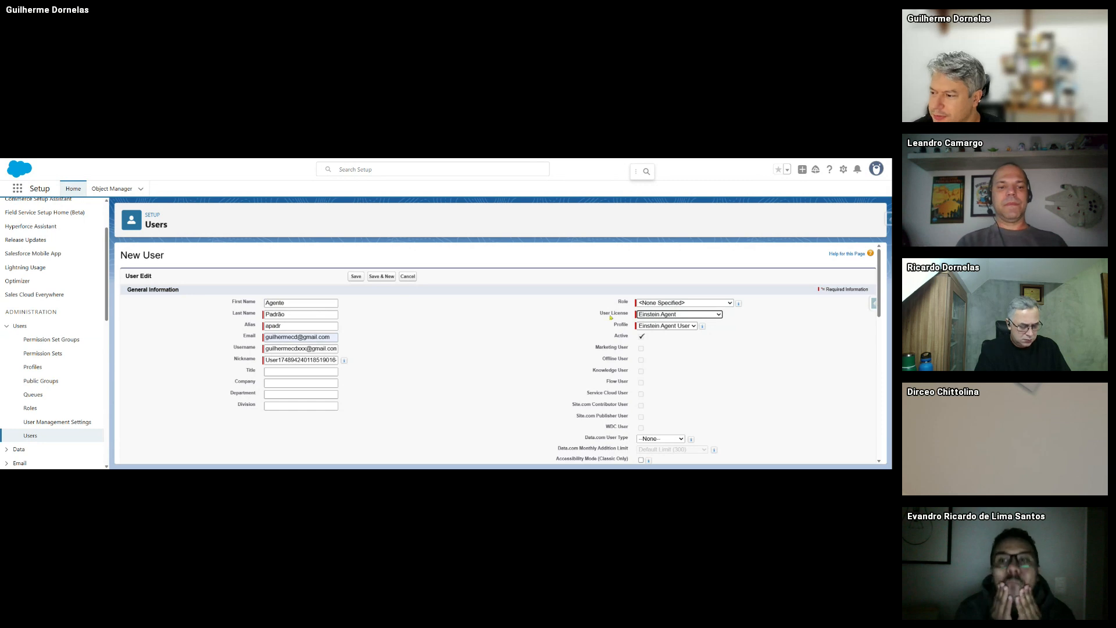
pyautogui.click(669, 327)
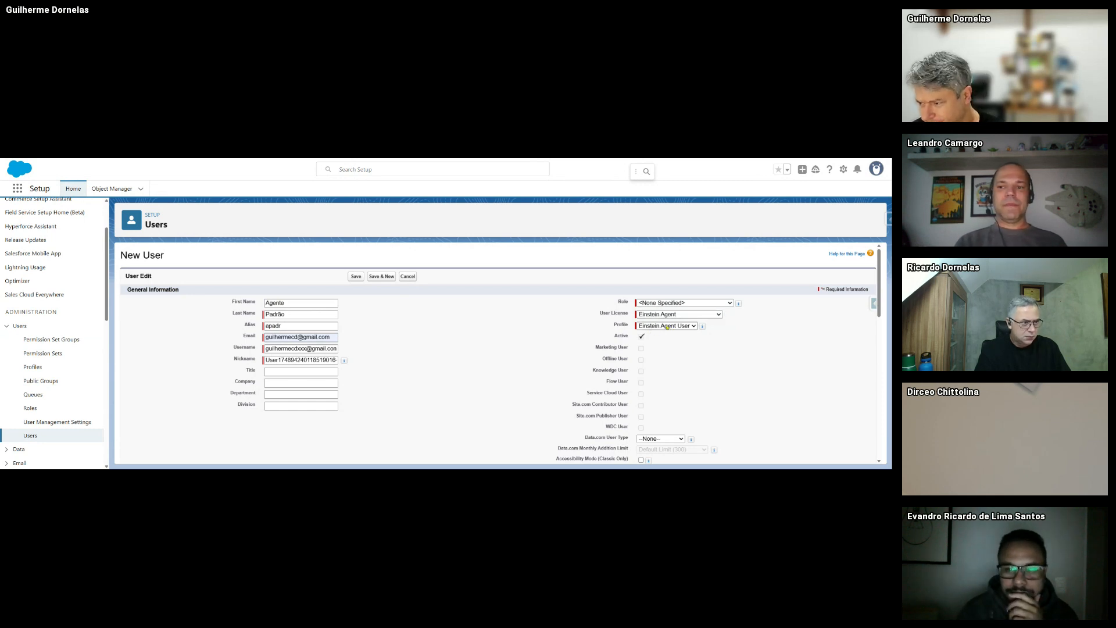
pyautogui.click(666, 327)
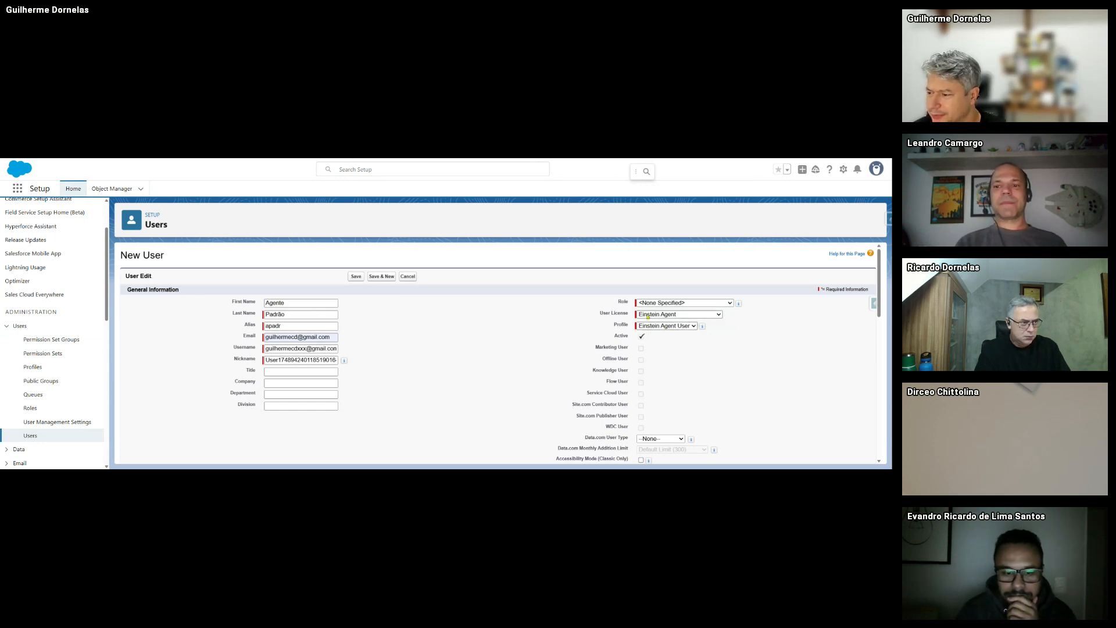
pyautogui.click(648, 318)
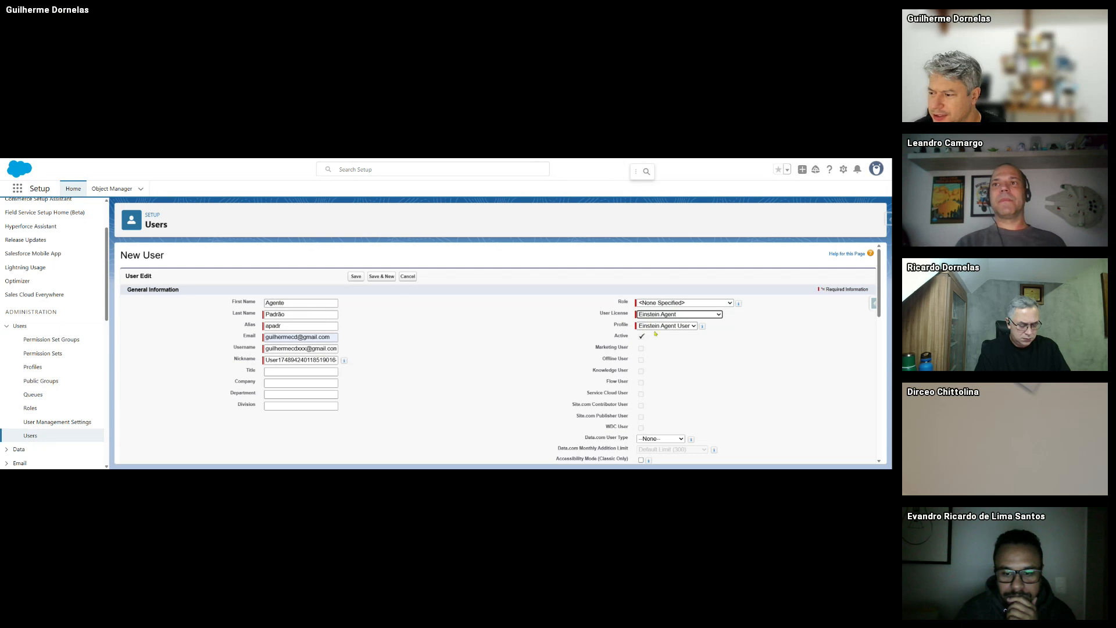
pyautogui.click(654, 335)
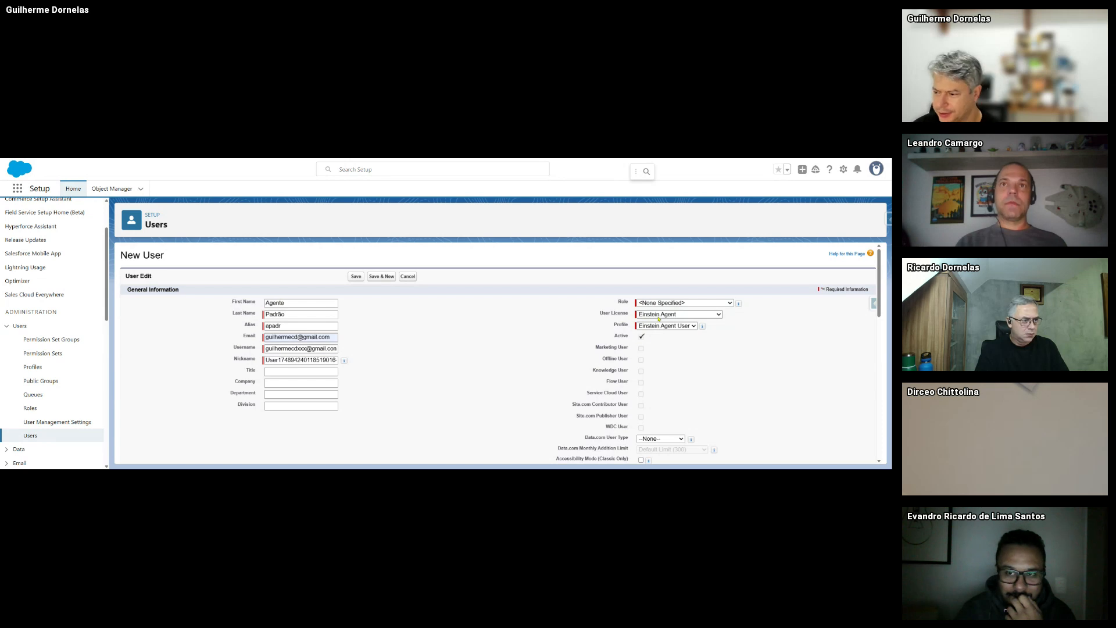
pyautogui.scroll(-15, 659, 319)
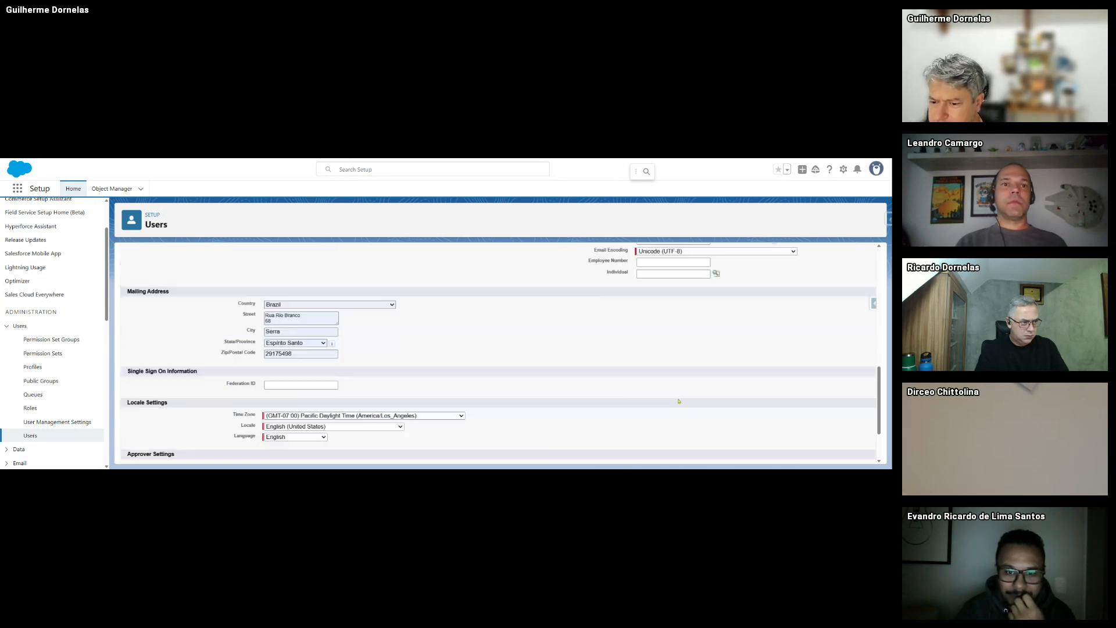
pyautogui.scroll(3, 678, 401)
pyautogui.scroll(-3, 297, 388)
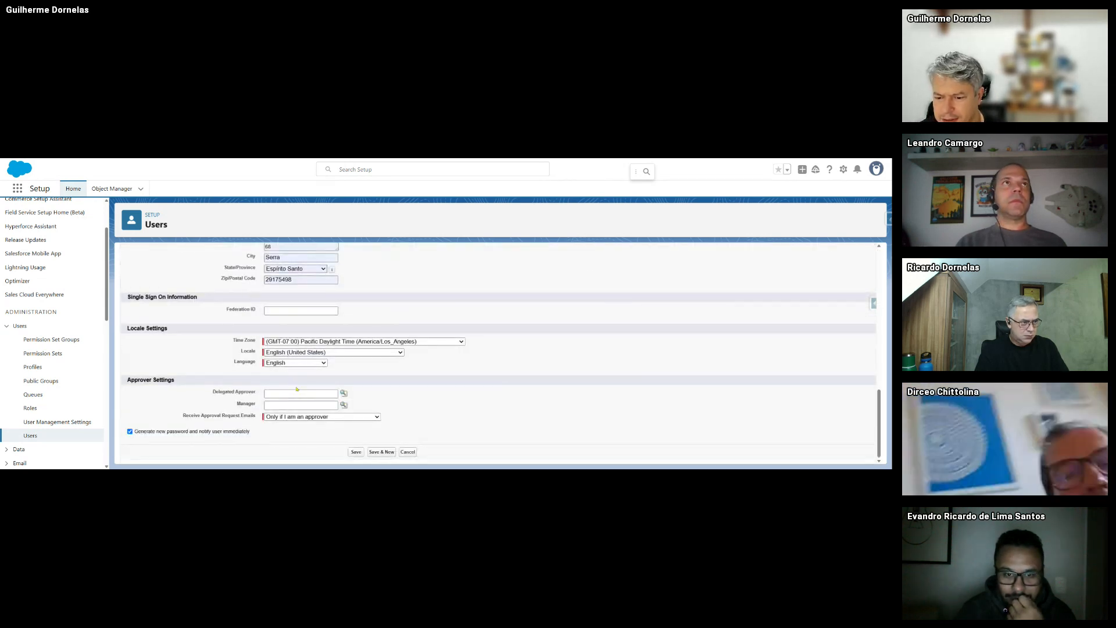
pyautogui.click(357, 453)
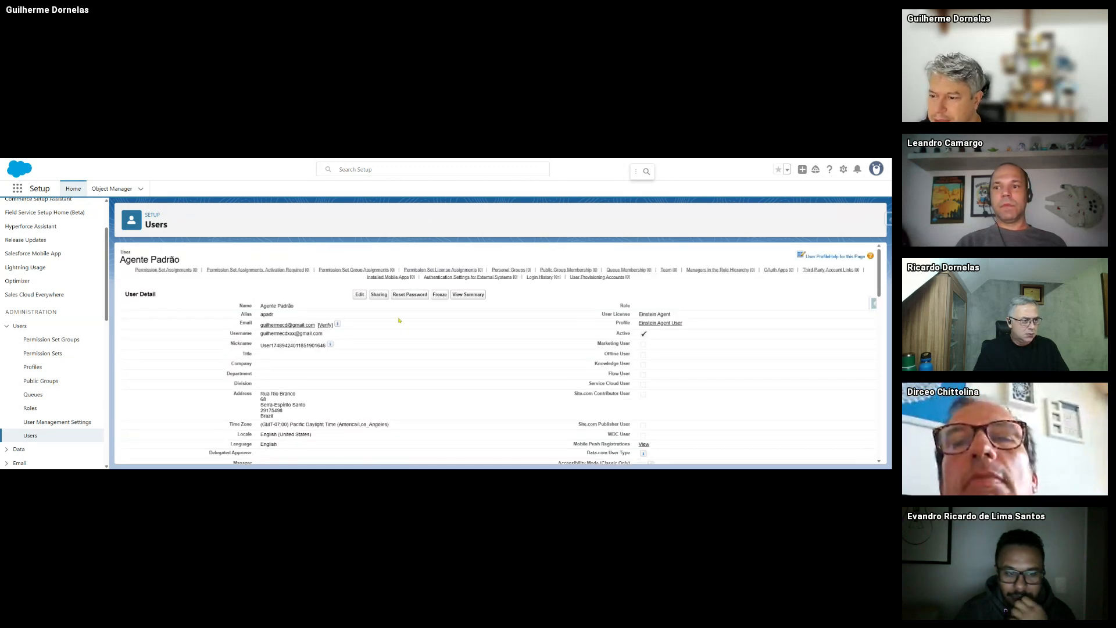
# - Move AgentforceServiceAgentUserPsg into the user's enabled permission set groups
pyautogui.scroll(-3, 399, 319)
pyautogui.scroll(5, 399, 320)
pyautogui.scroll(-8, 175, 403)
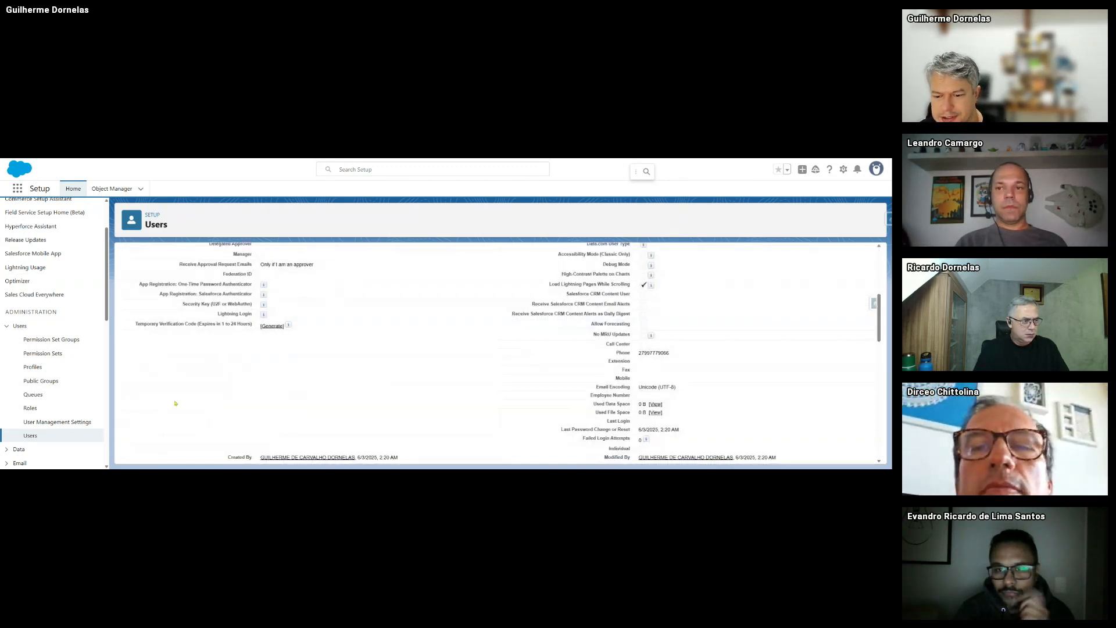
pyautogui.scroll(-6, 221, 389)
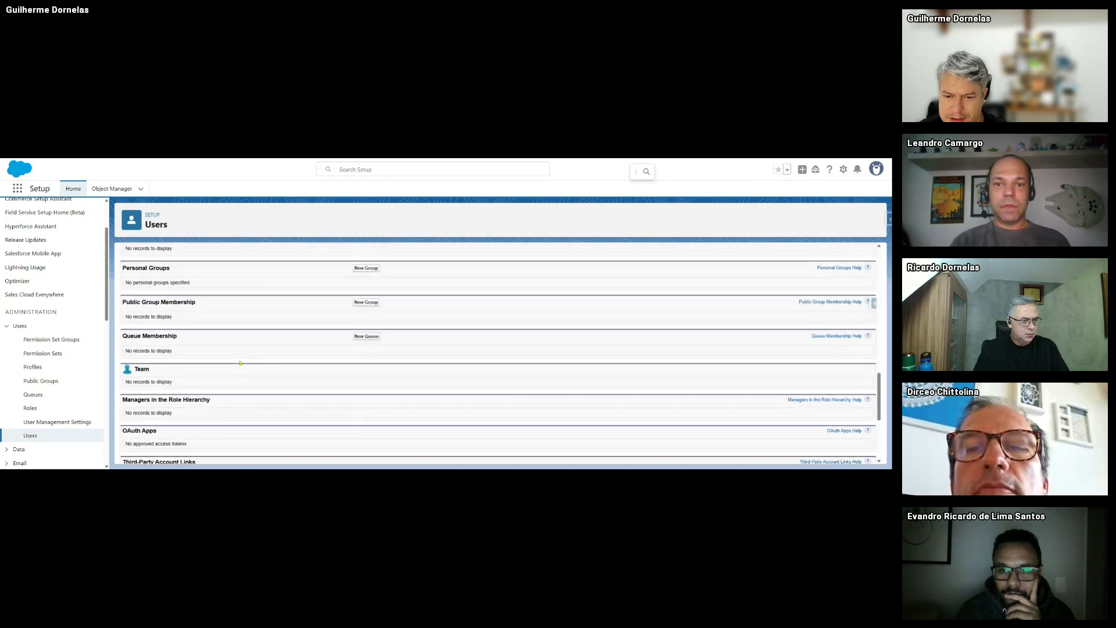
pyautogui.scroll(3, 301, 349)
pyautogui.scroll(1, 300, 350)
pyautogui.scroll(-2, 337, 360)
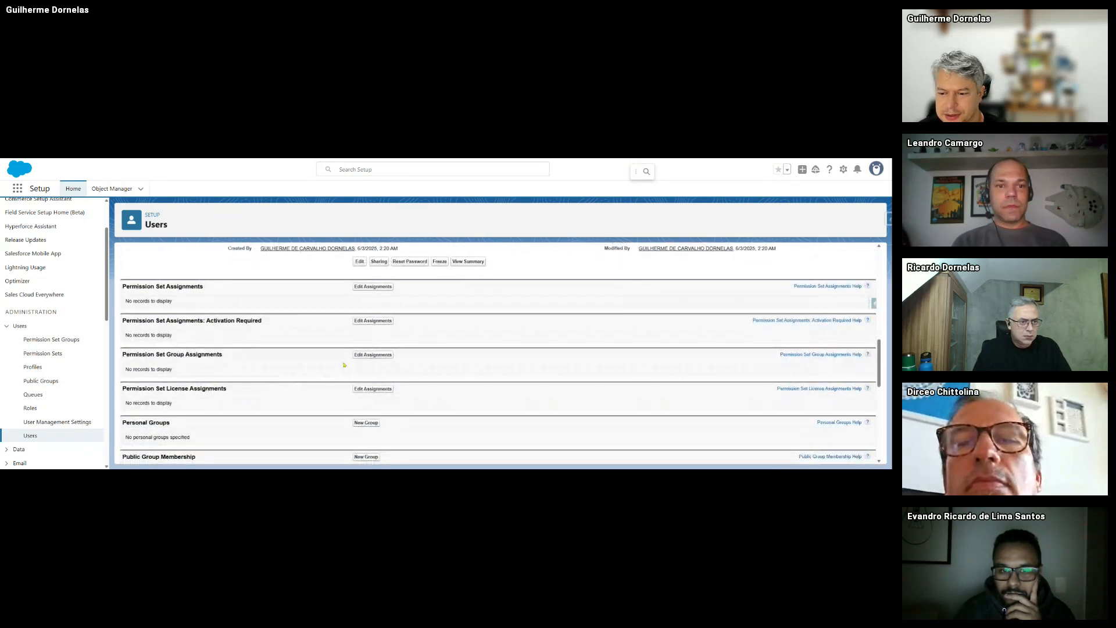
pyautogui.click(367, 356)
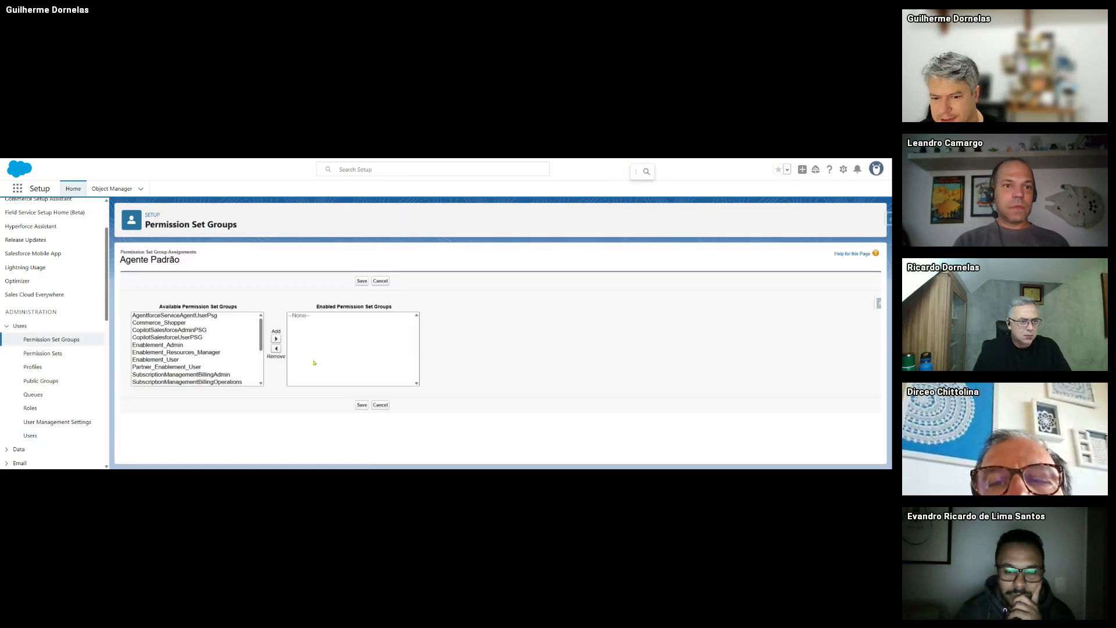
pyautogui.click(175, 315)
pyautogui.click(276, 338)
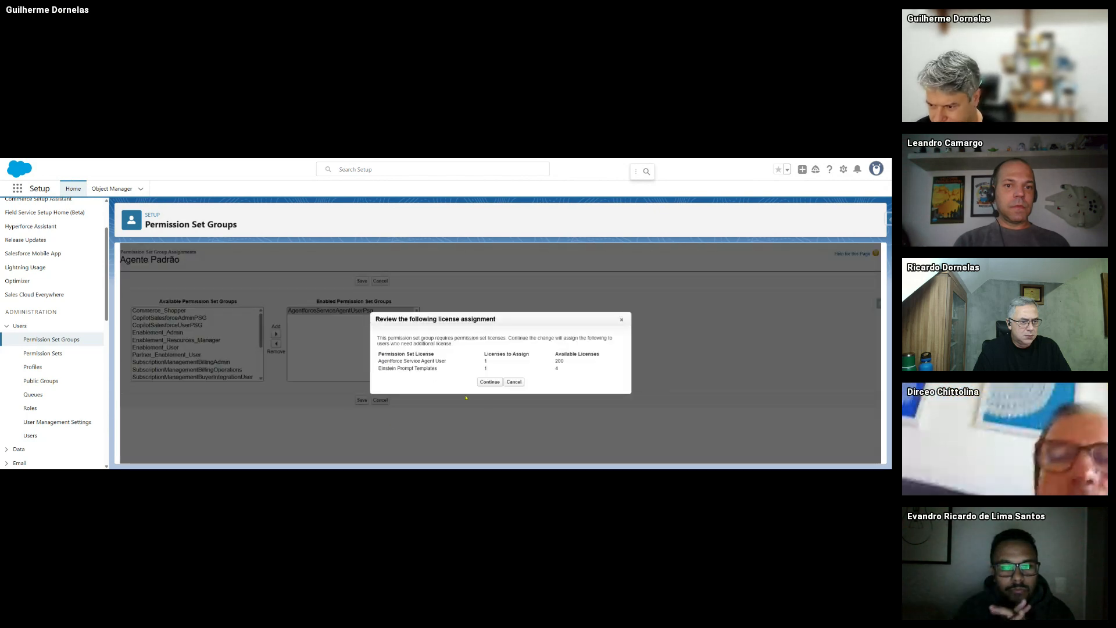
# - Accept the required licence assignments, review the user page, and return to the Agentforce (Default) details
pyautogui.click(489, 382)
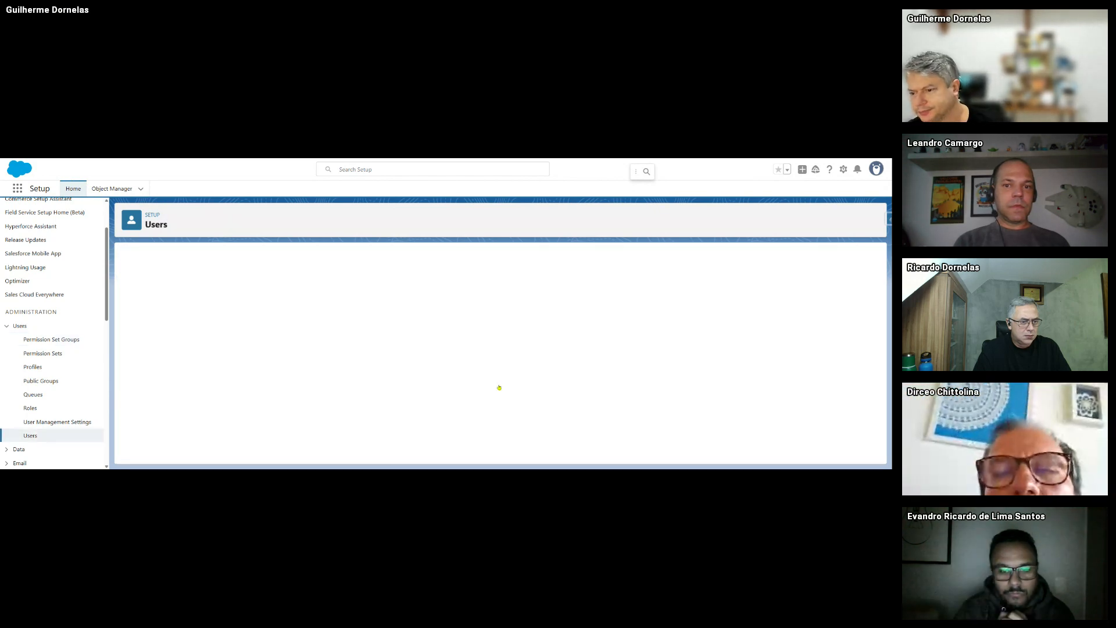
pyautogui.scroll(-3, 465, 371)
pyautogui.scroll(-15, 465, 371)
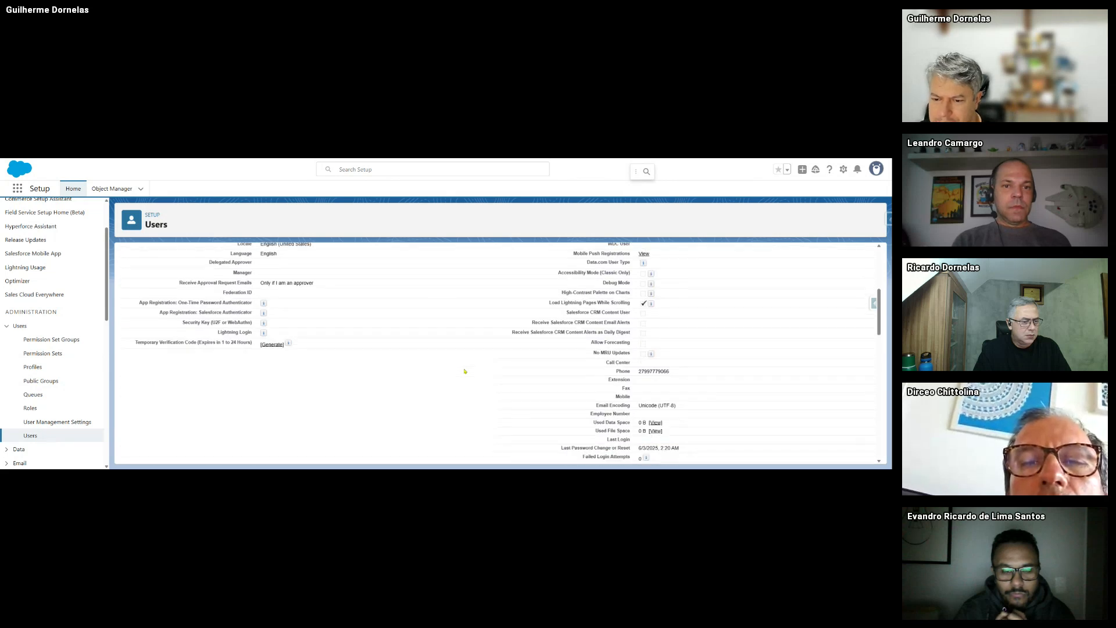
pyautogui.scroll(1, 352, 378)
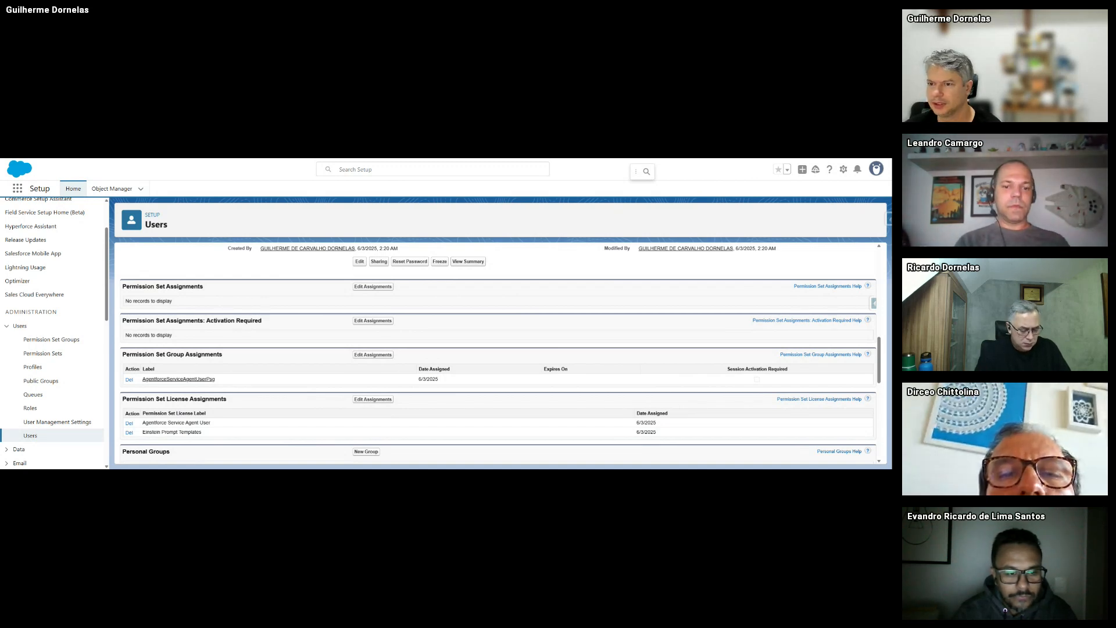
pyautogui.hotkey('ctrl', 'Tab')
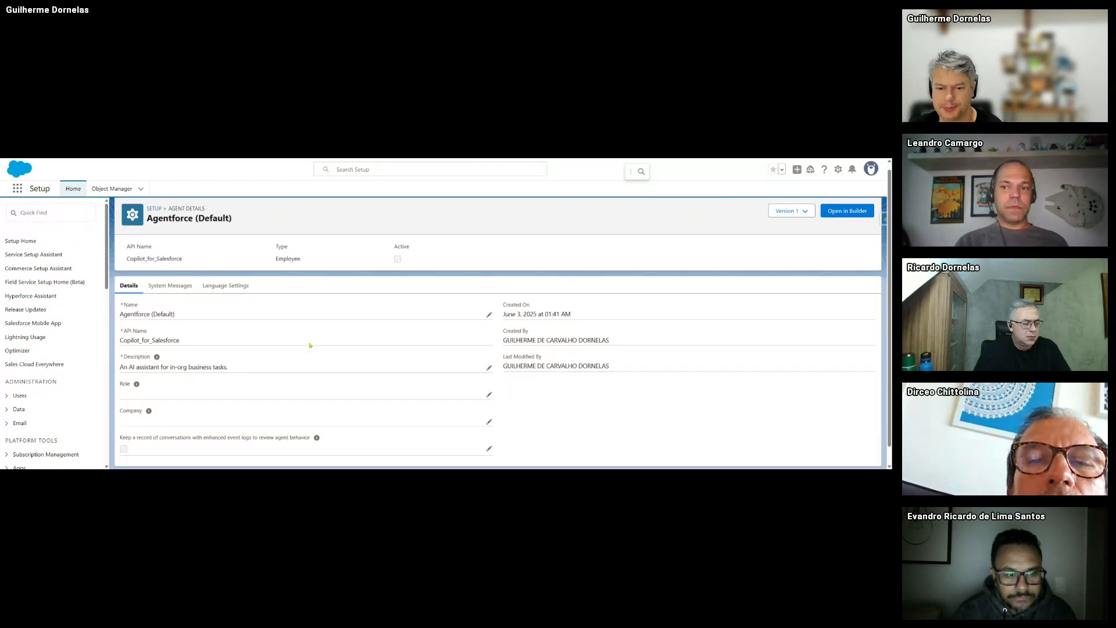
pyautogui.click(847, 217)
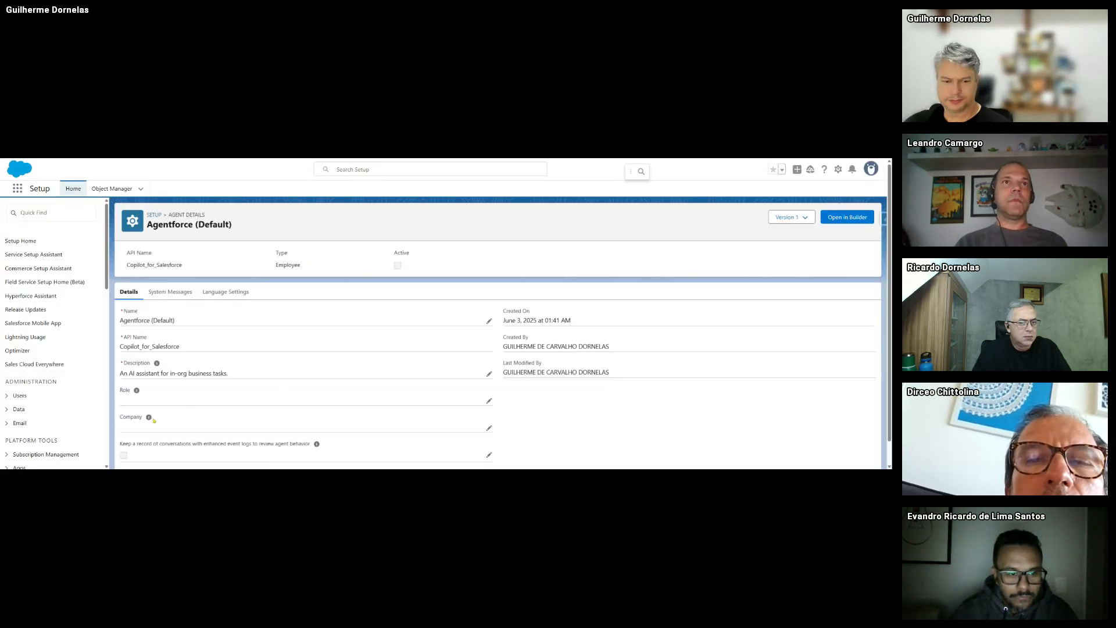
pyautogui.click(32, 208)
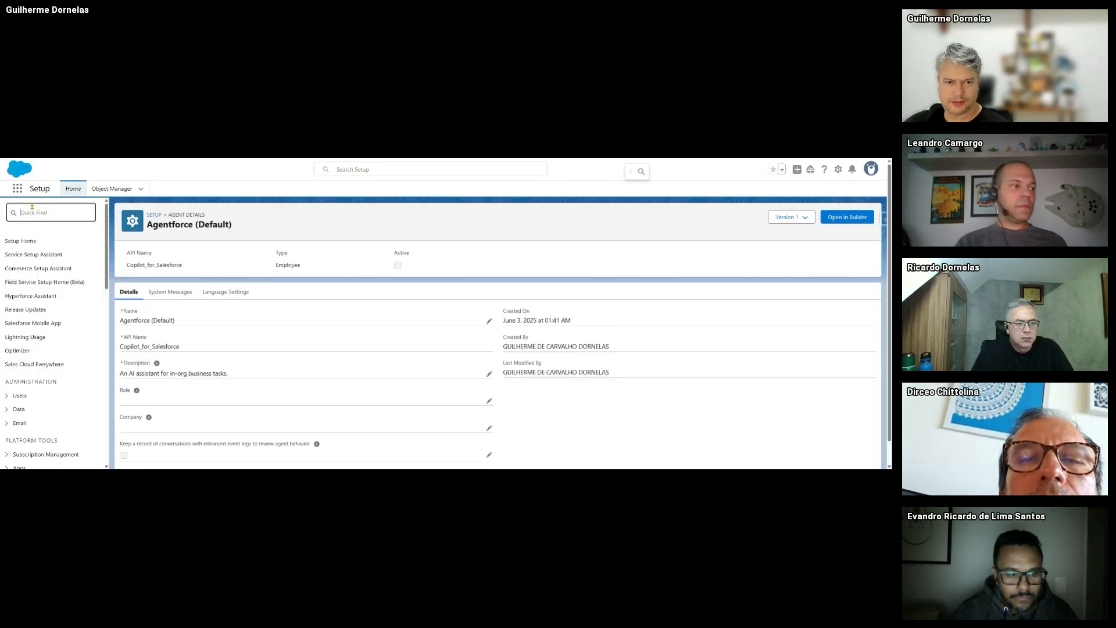
pyautogui.write('agentf')
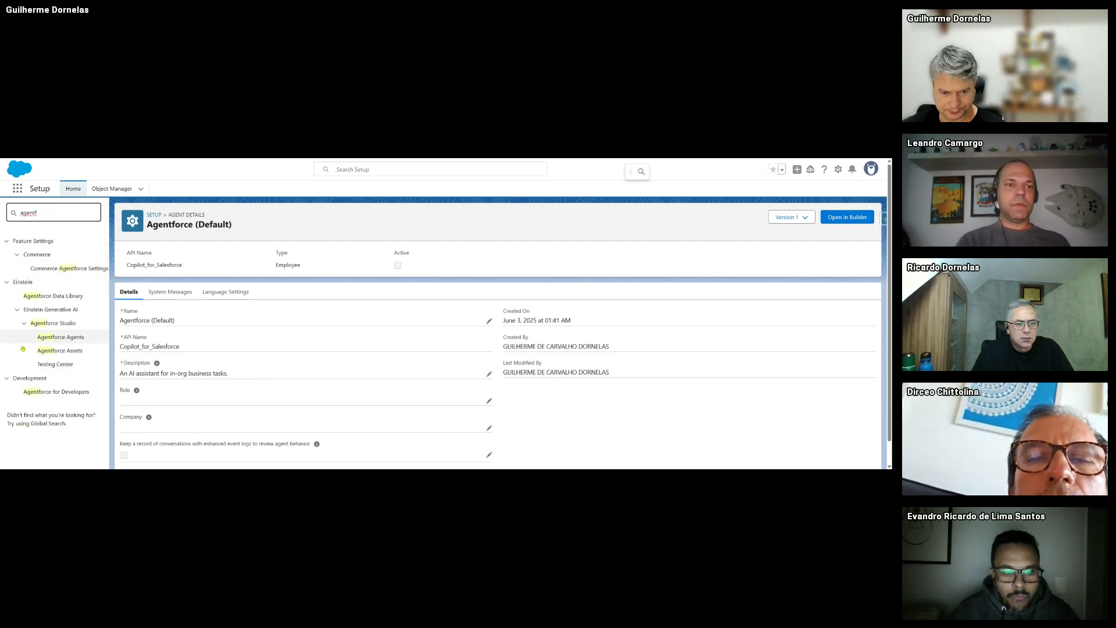
pyautogui.click(61, 337)
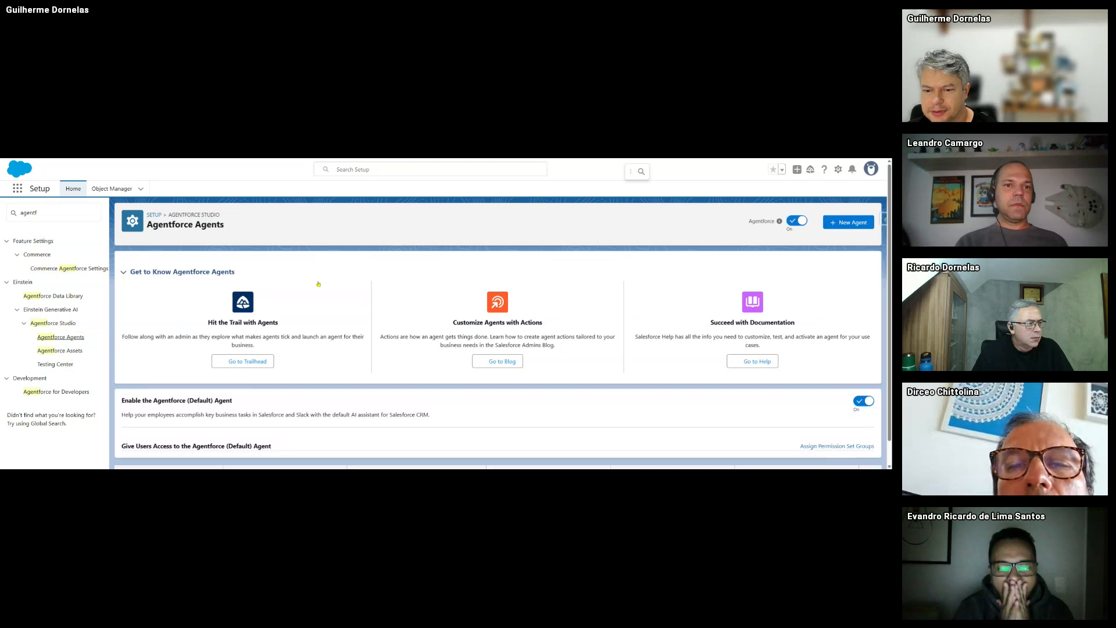
pyautogui.scroll(-1, 729, 346)
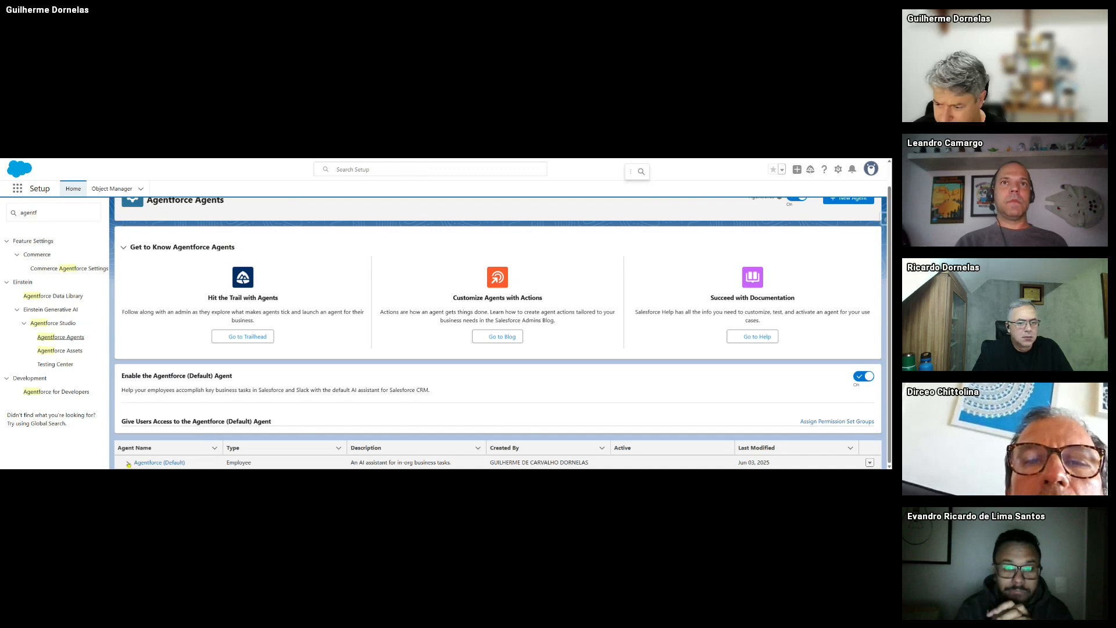
pyautogui.scroll(1, 512, 343)
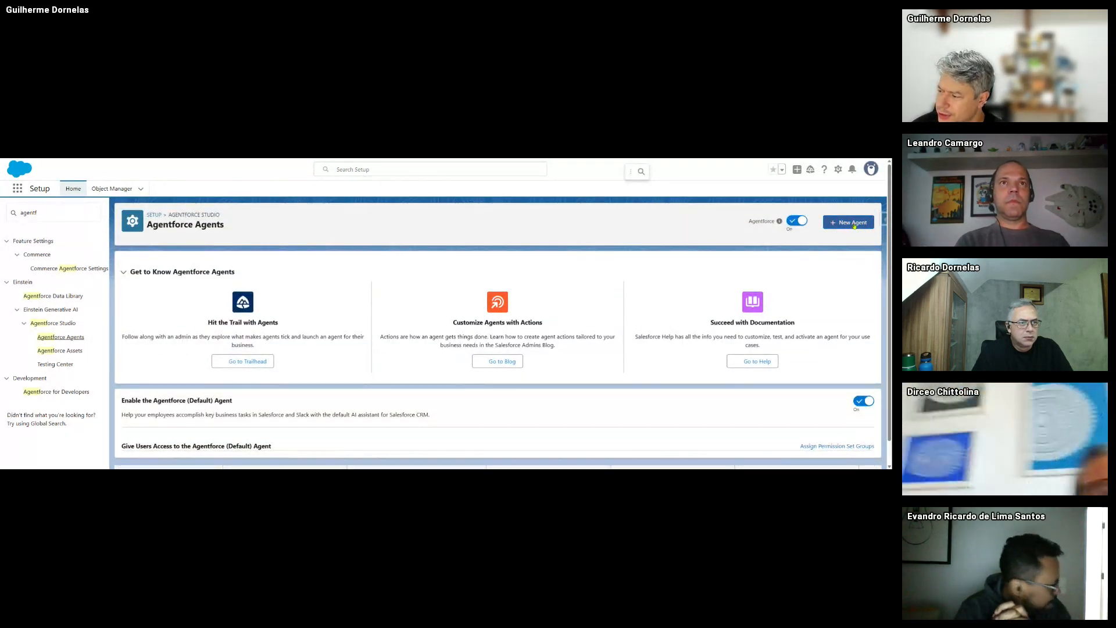
pyautogui.scroll(-1, 500, 343)
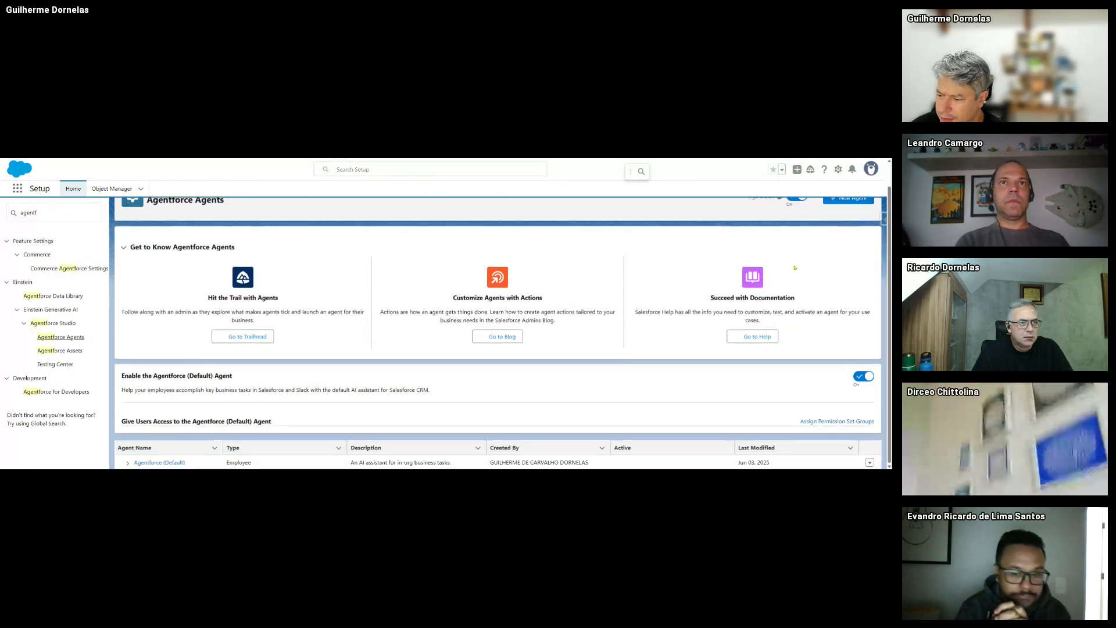
pyautogui.click(168, 463)
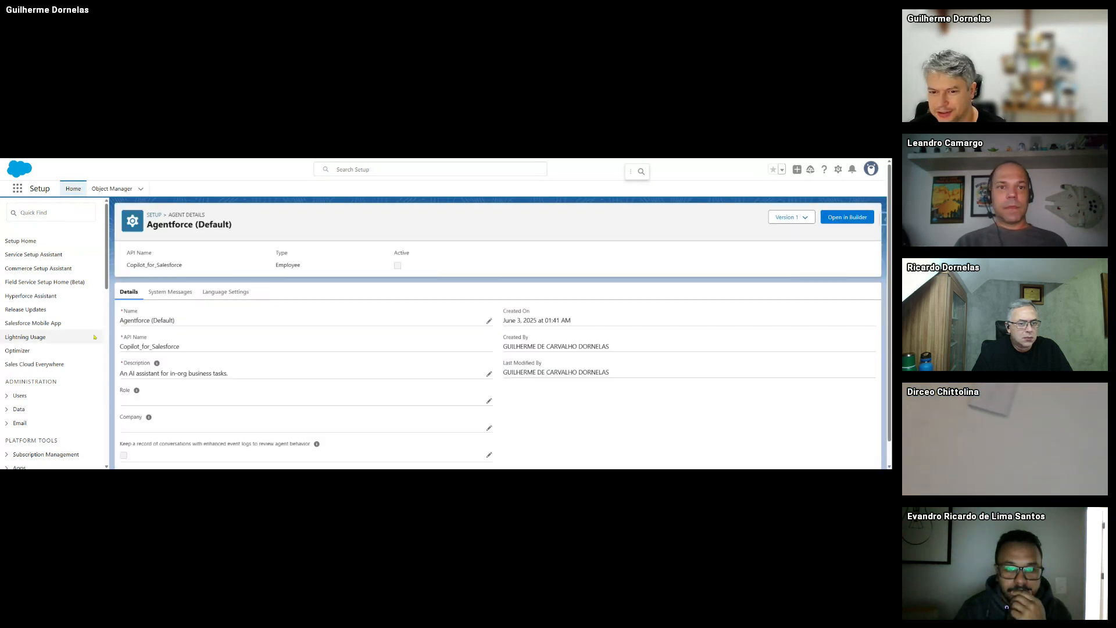
# - Check the agent's System Messages and Language Settings, then launch Agentforce Builder for Version 1
pyautogui.scroll(-2, 390, 302)
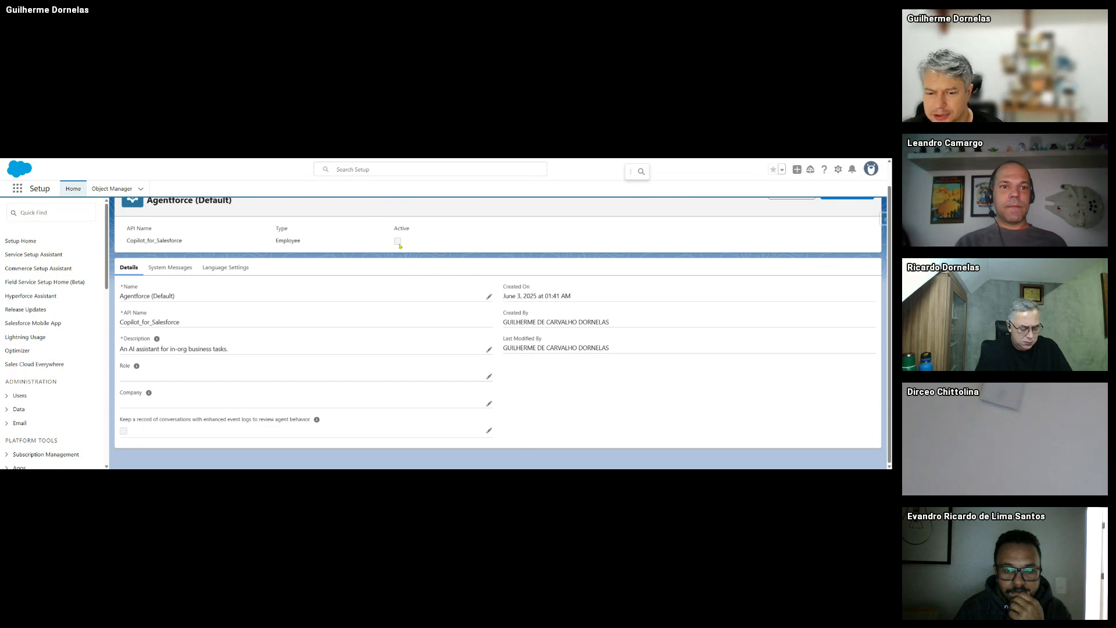
pyautogui.scroll(2, 428, 240)
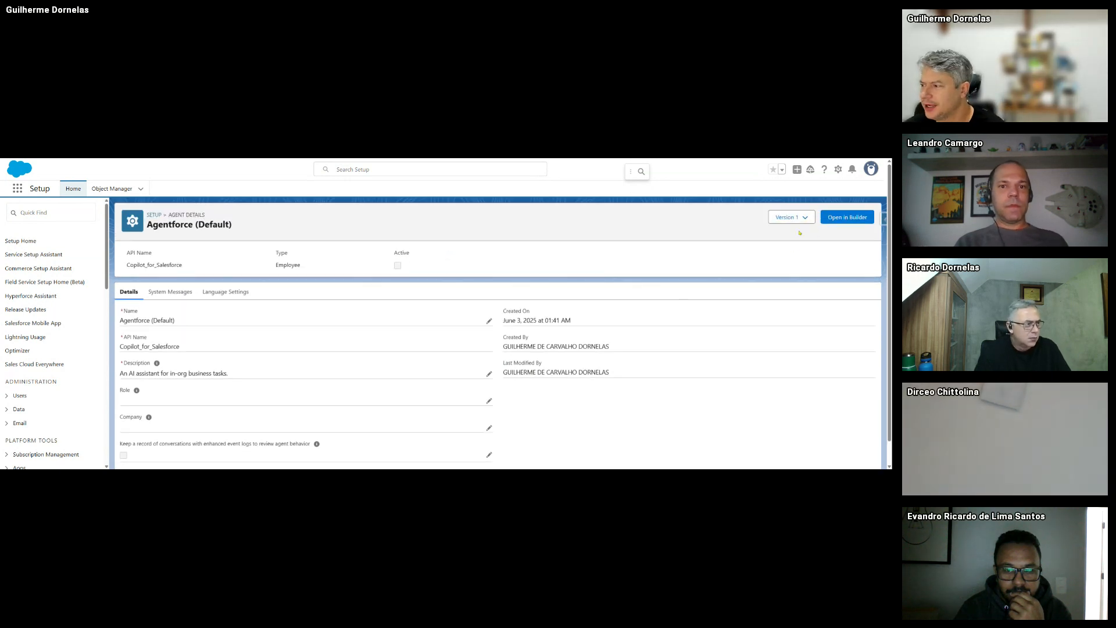
pyautogui.scroll(-2, 350, 376)
pyautogui.scroll(2, 291, 337)
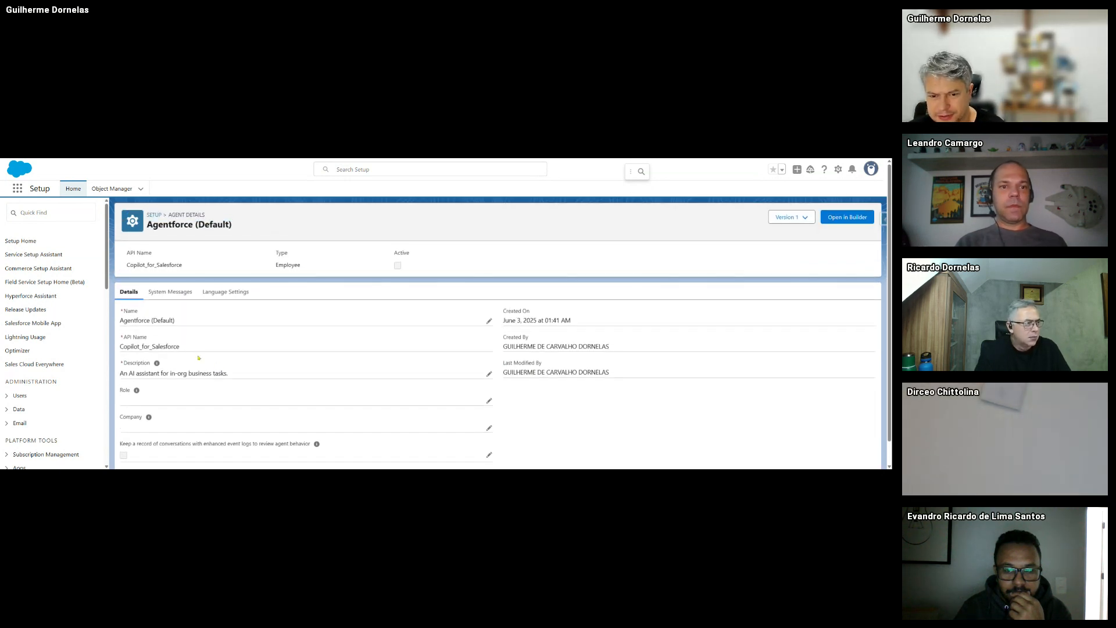
pyautogui.click(170, 292)
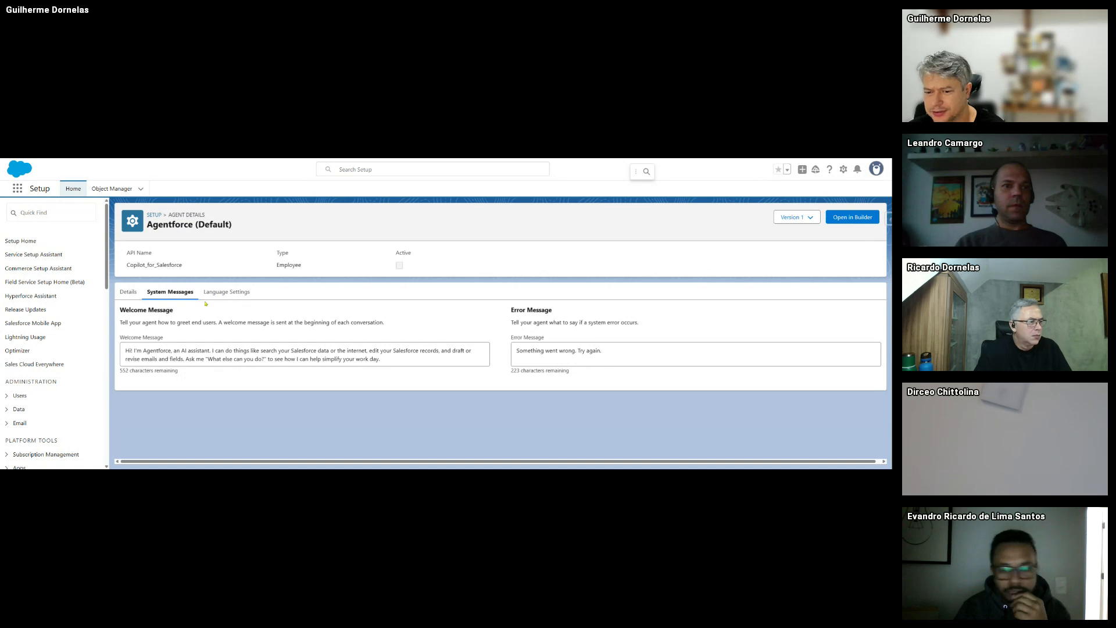
pyautogui.click(212, 293)
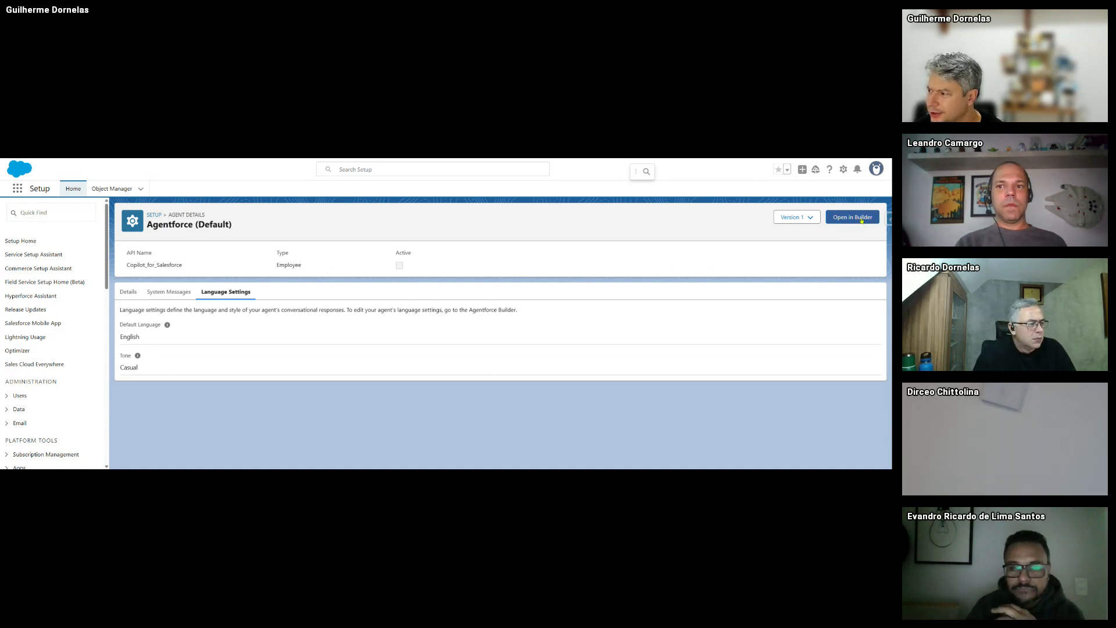
pyautogui.click(855, 220)
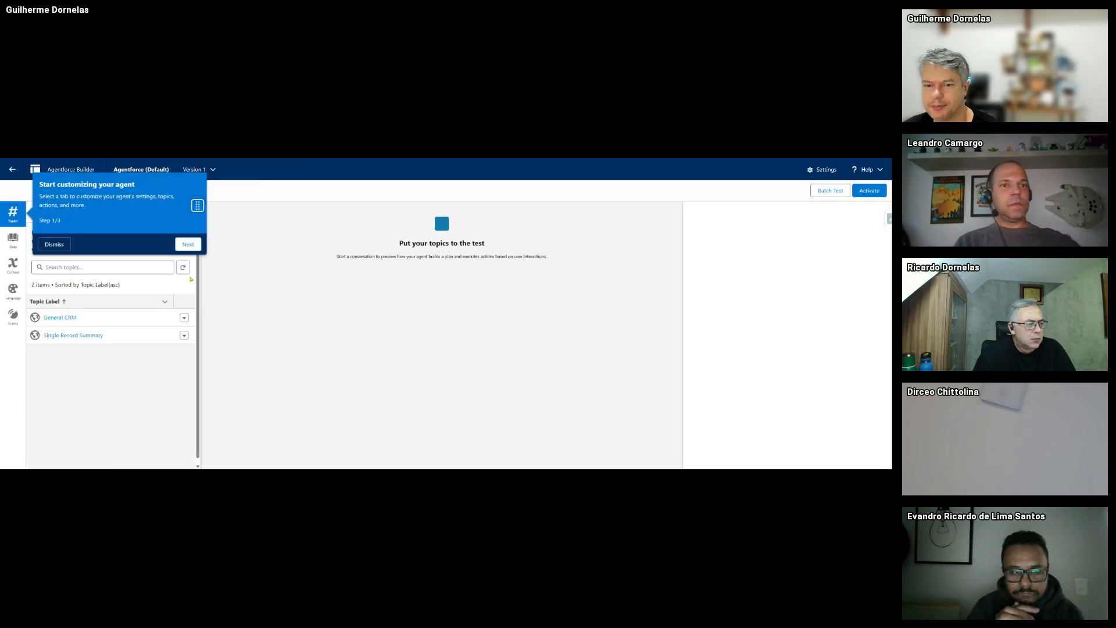
# - Dismiss the 'Start customizing your agent' tour and go to the GenePoint account tab
pyautogui.click(65, 247)
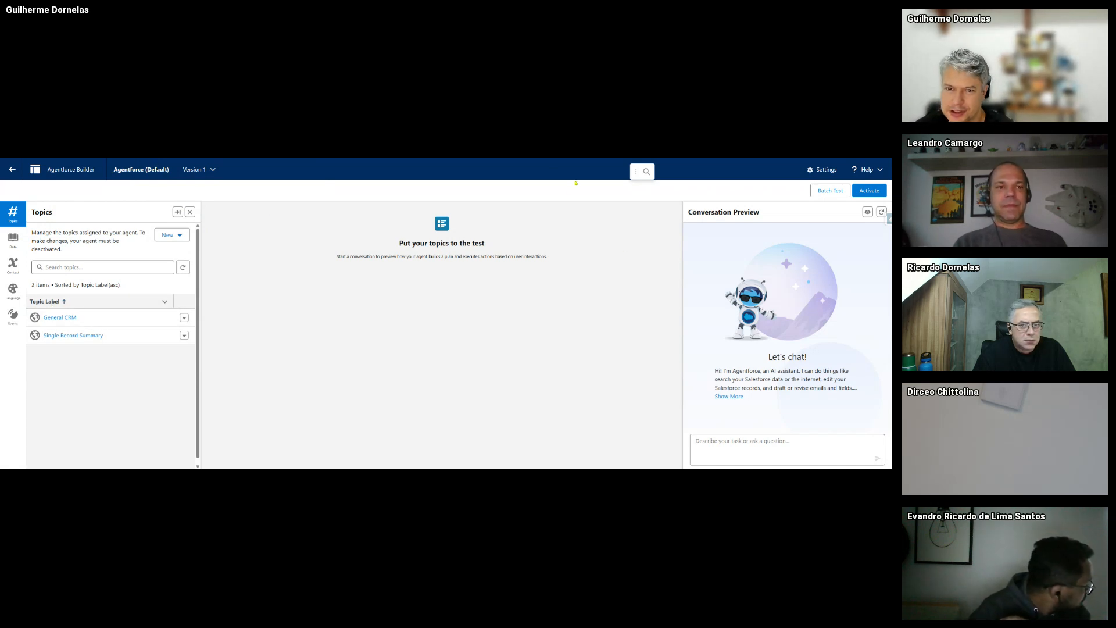
pyautogui.click(169, 159)
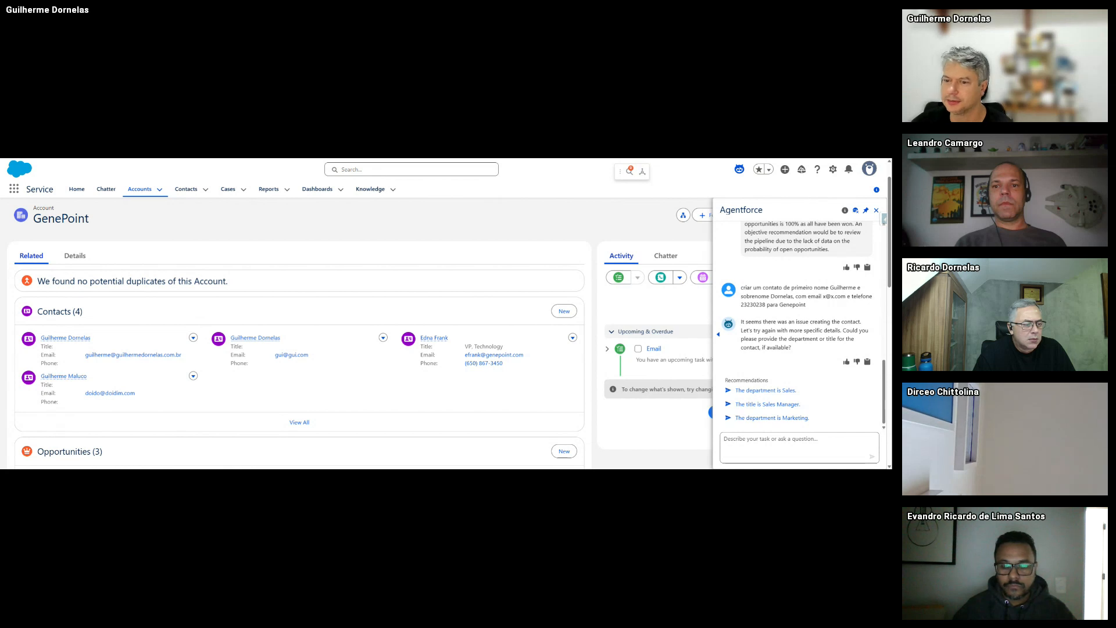
# - Switch back to the Agentforce Builder tab showing the General CRM and Single Record Summary topics
pyautogui.hotkey('ctrl', 'Tab')
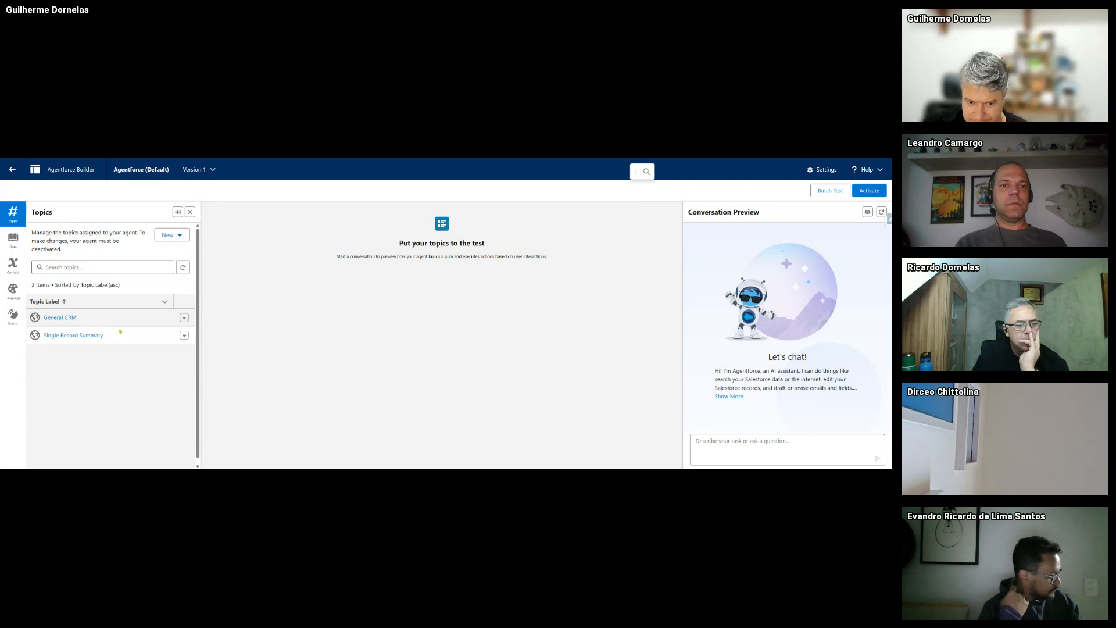
# - Open the General CRM topic and scroll through its classification description, scope and instructions
pyautogui.click(65, 318)
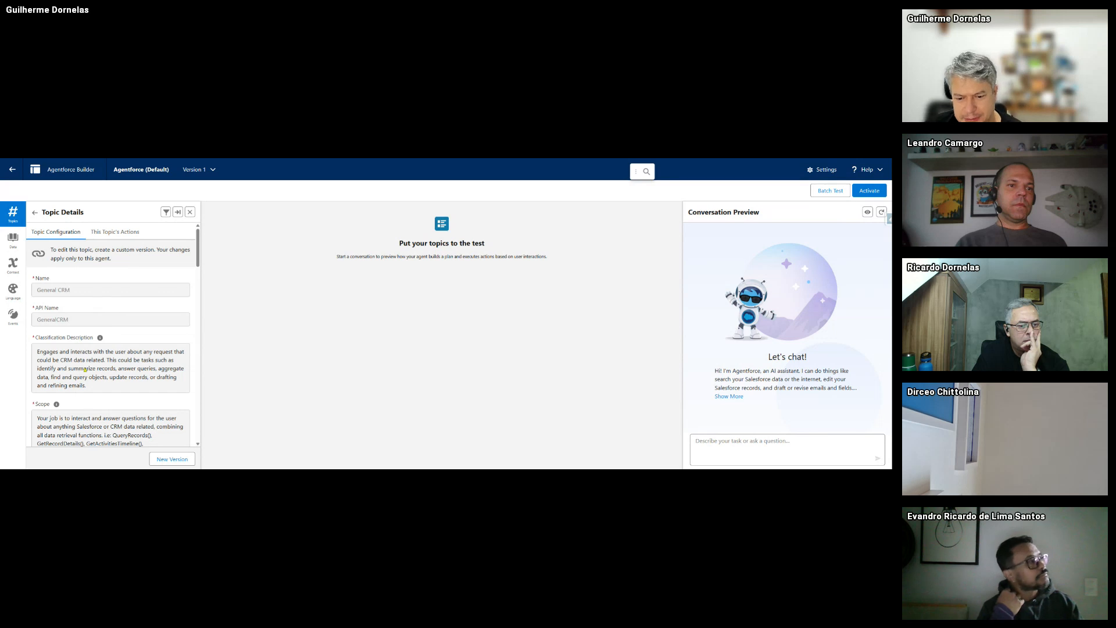
pyautogui.scroll(-2, 95, 378)
pyautogui.scroll(1, 92, 378)
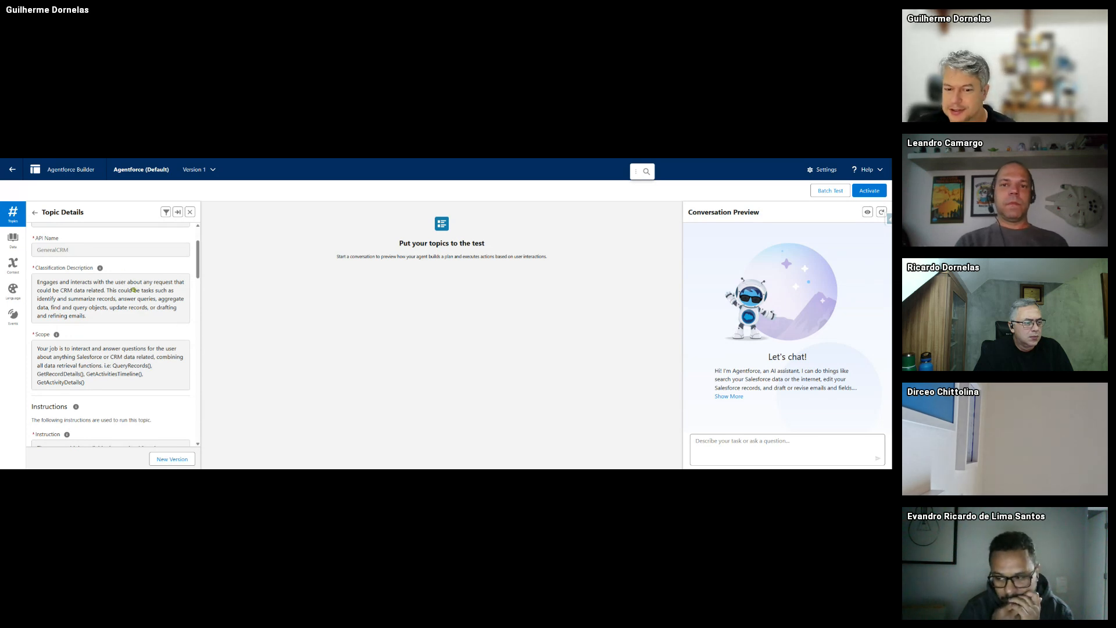
pyautogui.scroll(-2, 134, 289)
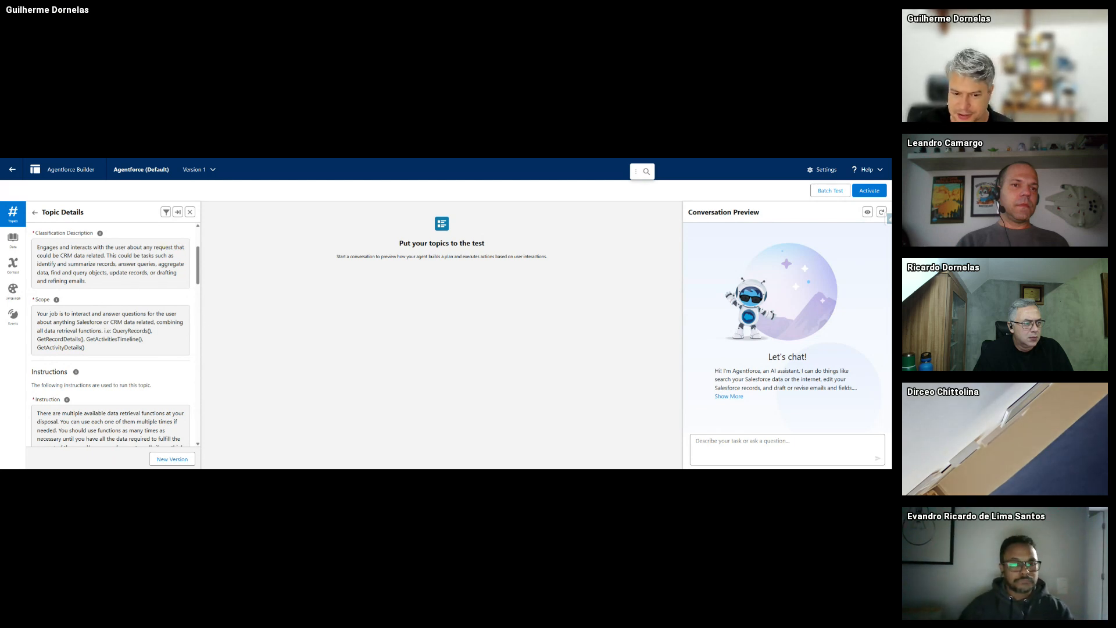
pyautogui.scroll(-2, 117, 375)
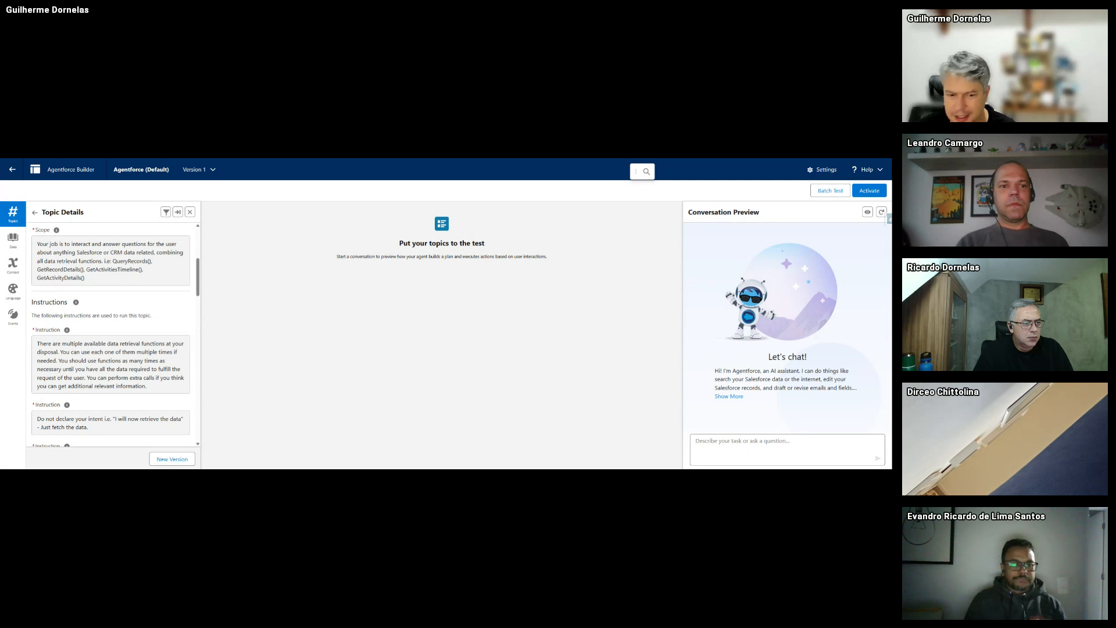
pyautogui.scroll(-4, 120, 337)
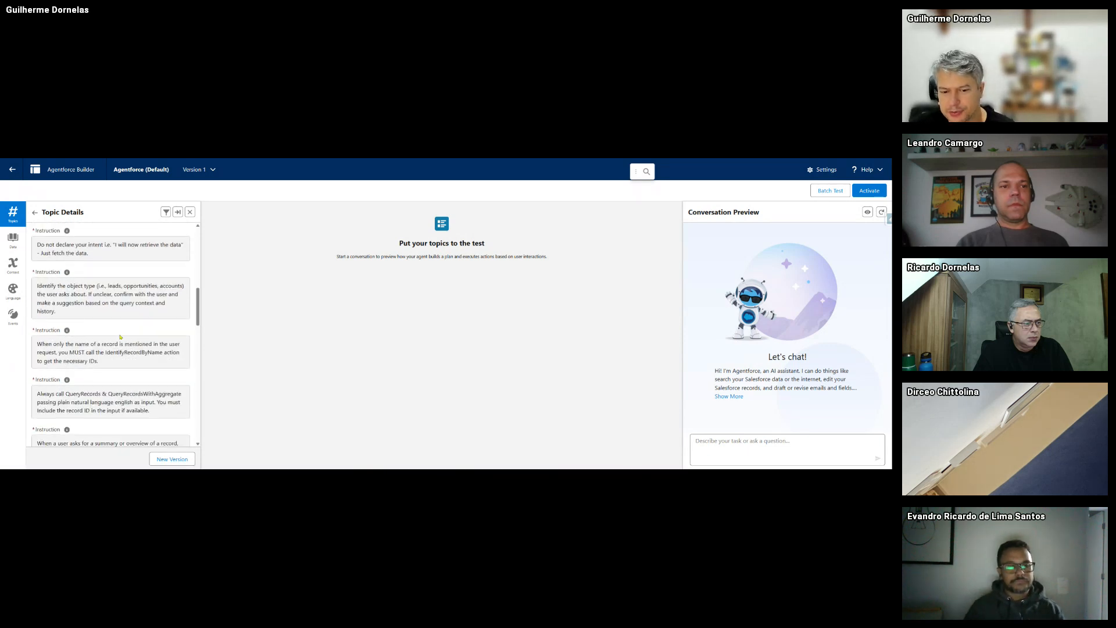
pyautogui.scroll(-3, 120, 336)
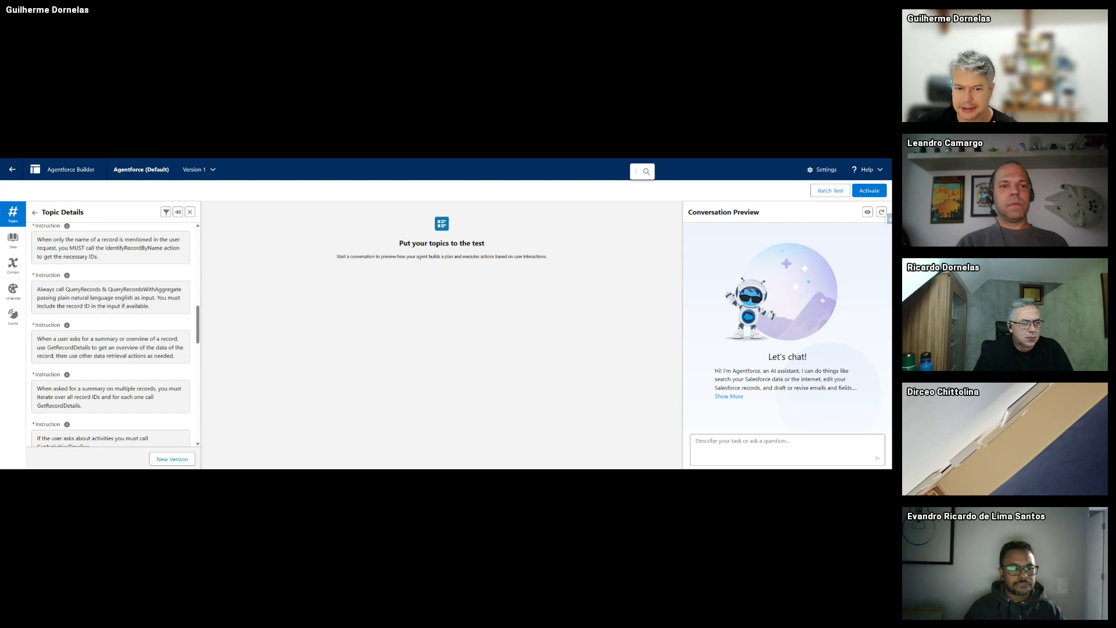
pyautogui.scroll(1, 114, 318)
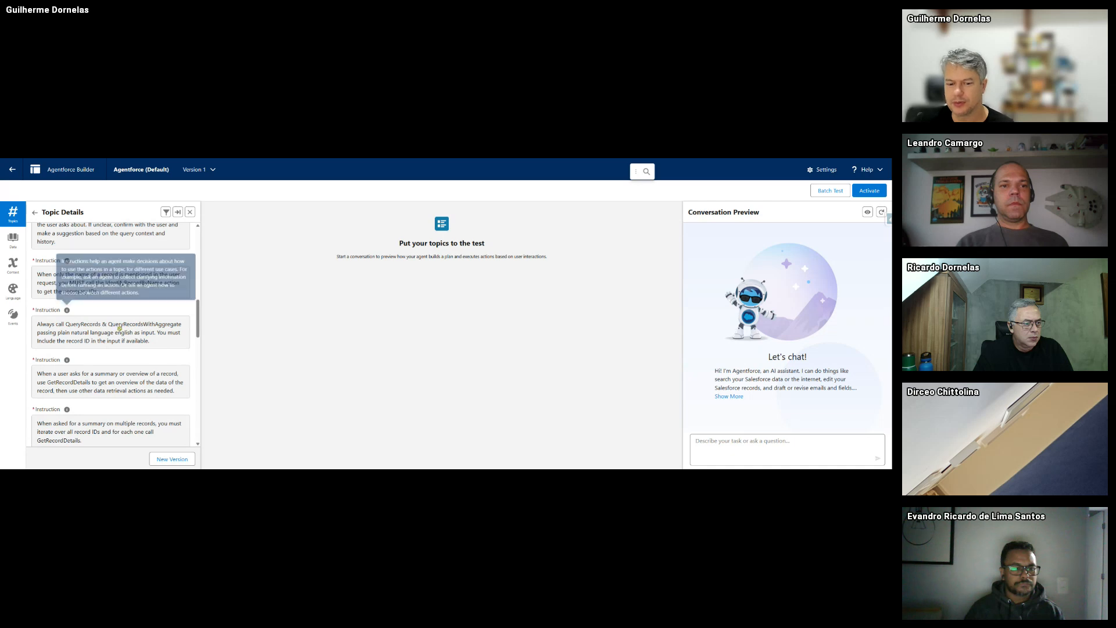
pyautogui.scroll(-6, 131, 339)
pyautogui.scroll(-8, 131, 339)
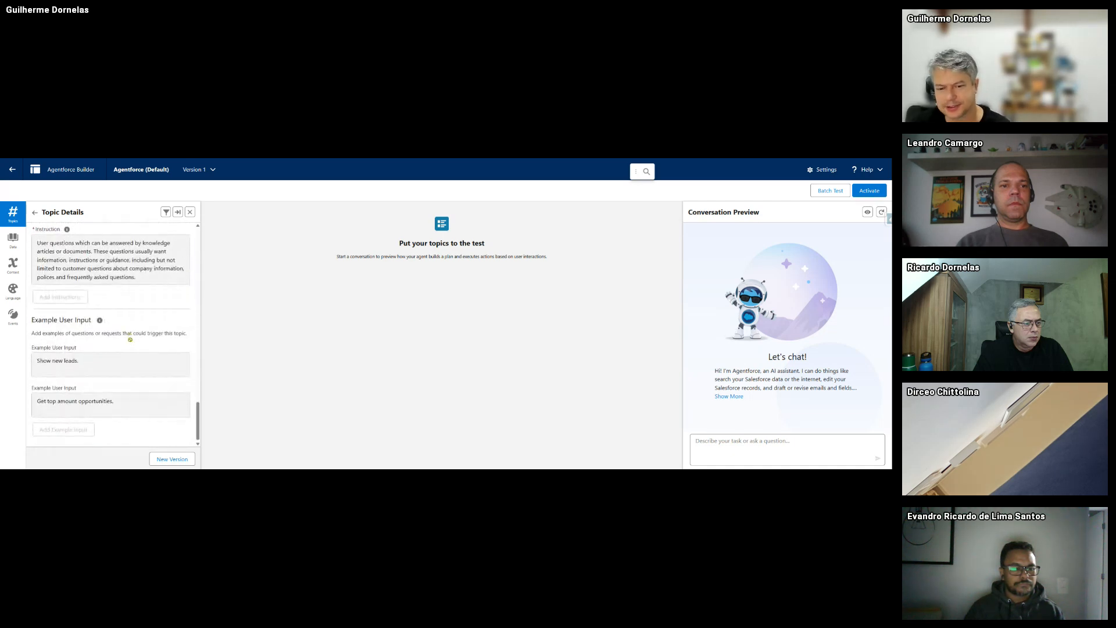
pyautogui.scroll(4, 131, 343)
pyautogui.scroll(5, 131, 343)
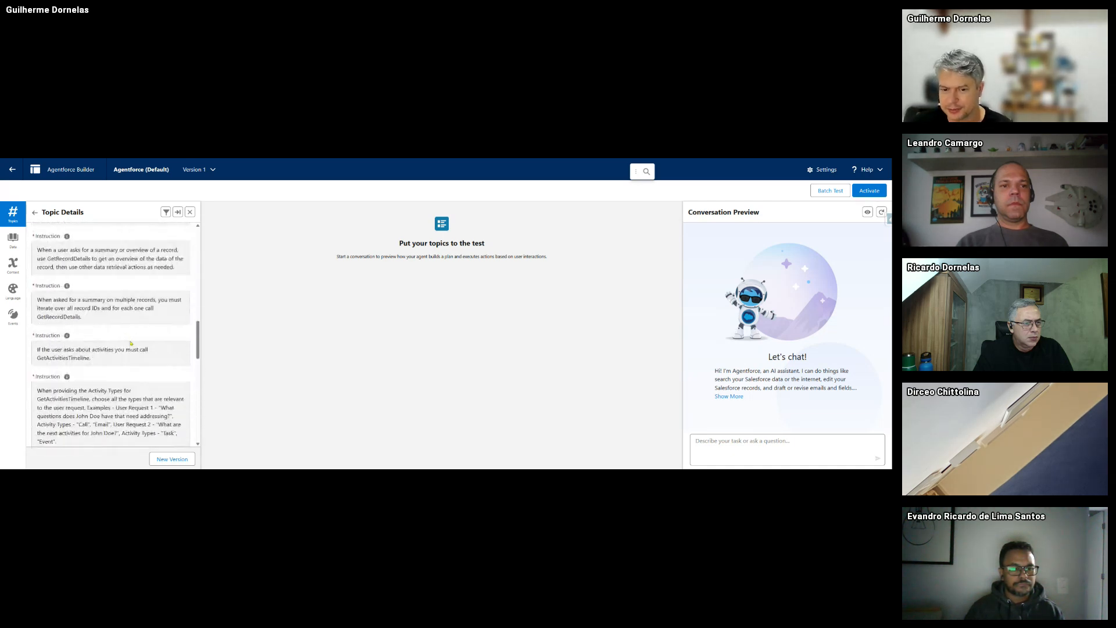
pyautogui.scroll(-1, 131, 343)
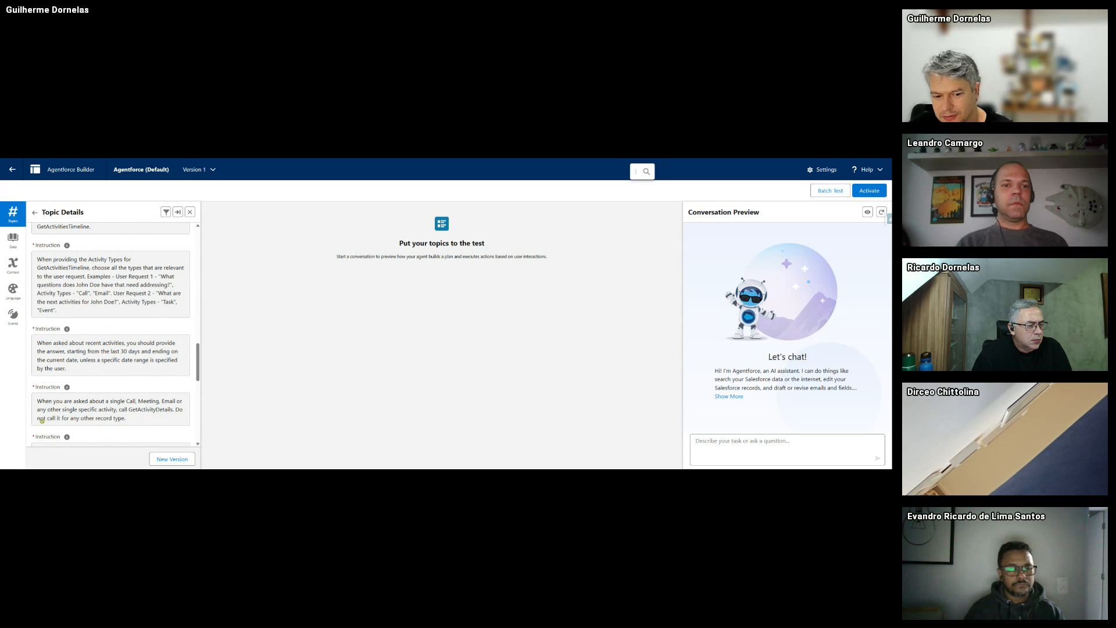
pyautogui.moveTo(67, 436)
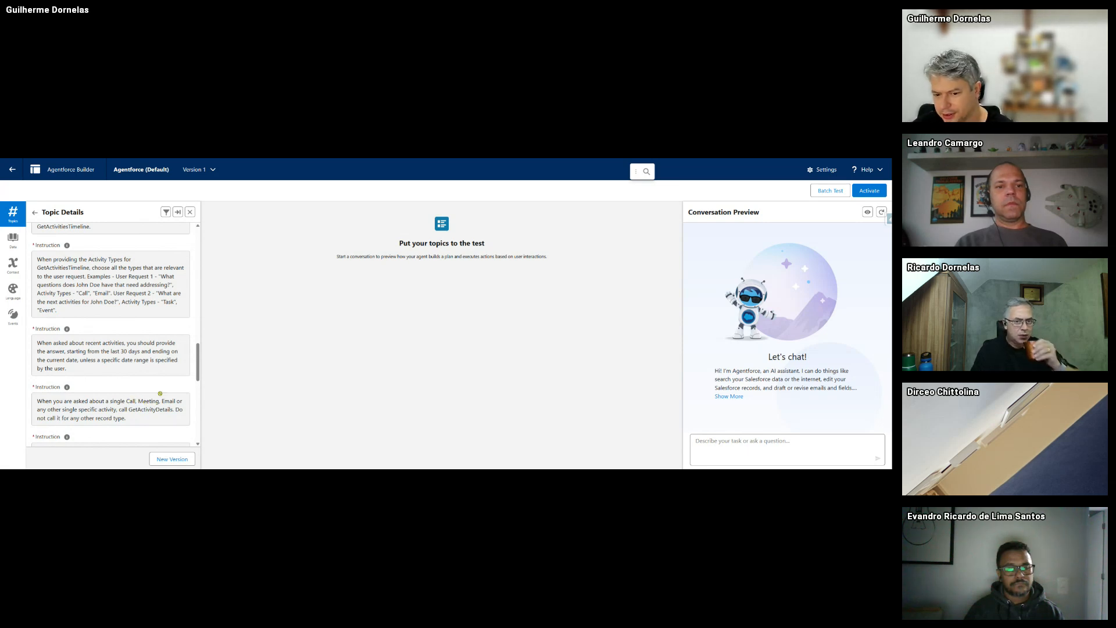
pyautogui.scroll(-3, 160, 393)
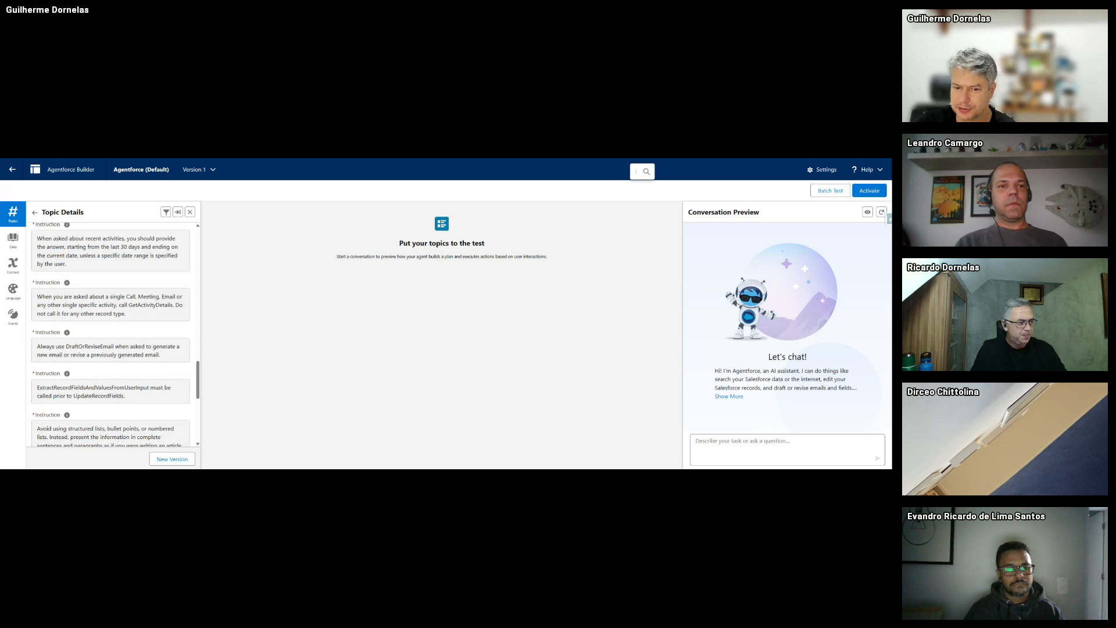
pyautogui.scroll(-6, 149, 390)
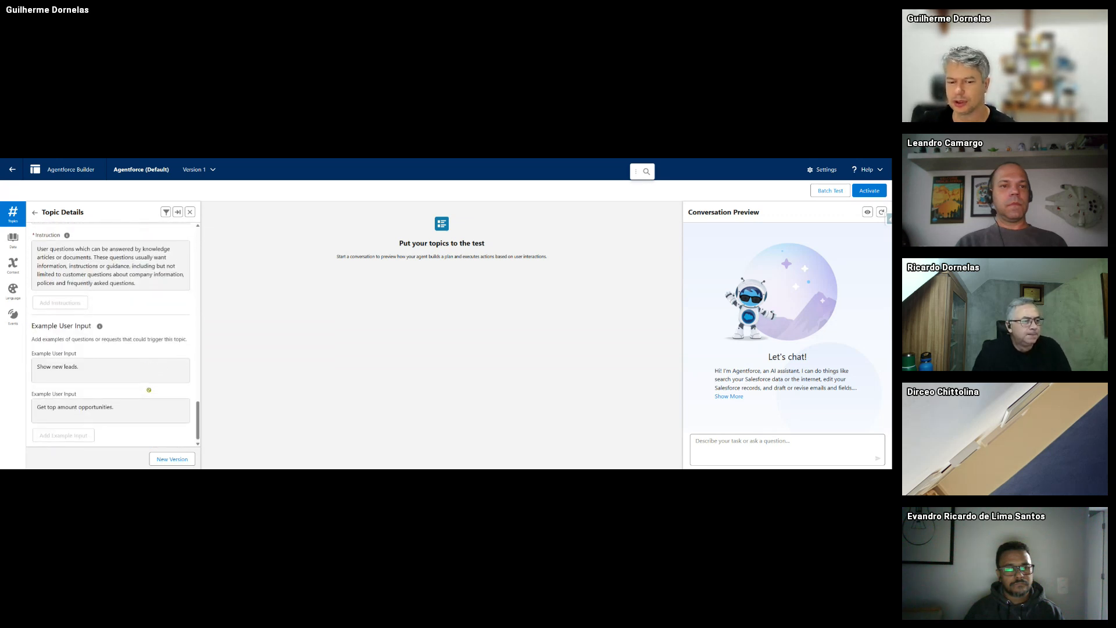
pyautogui.scroll(4, 149, 390)
pyautogui.scroll(-4, 150, 390)
pyautogui.scroll(3, 150, 390)
pyautogui.scroll(-1, 150, 389)
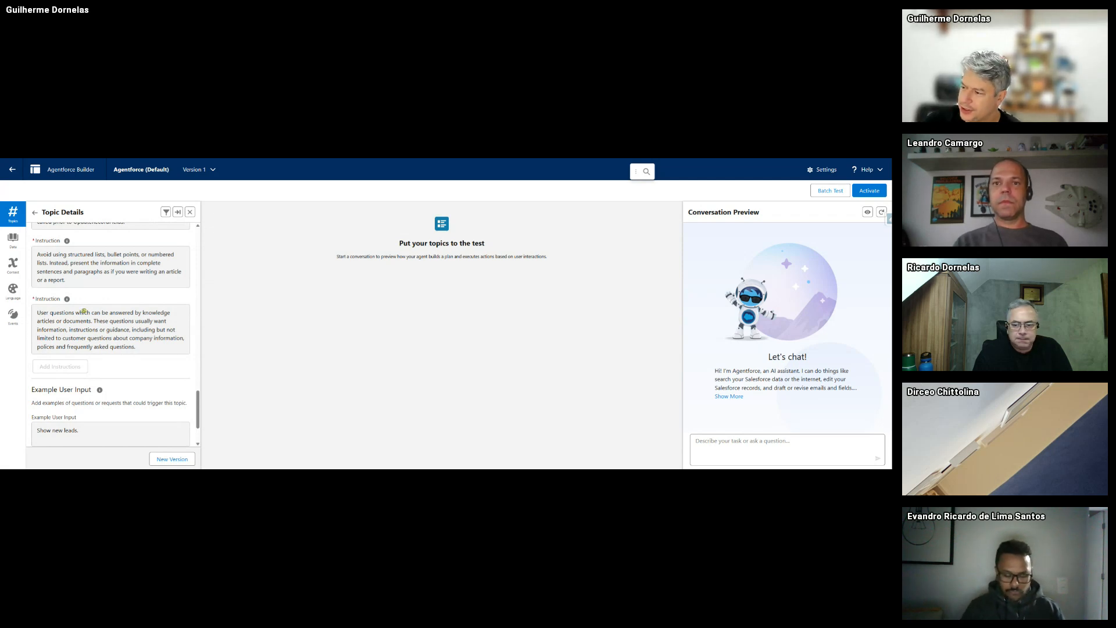
pyautogui.scroll(-1, 84, 311)
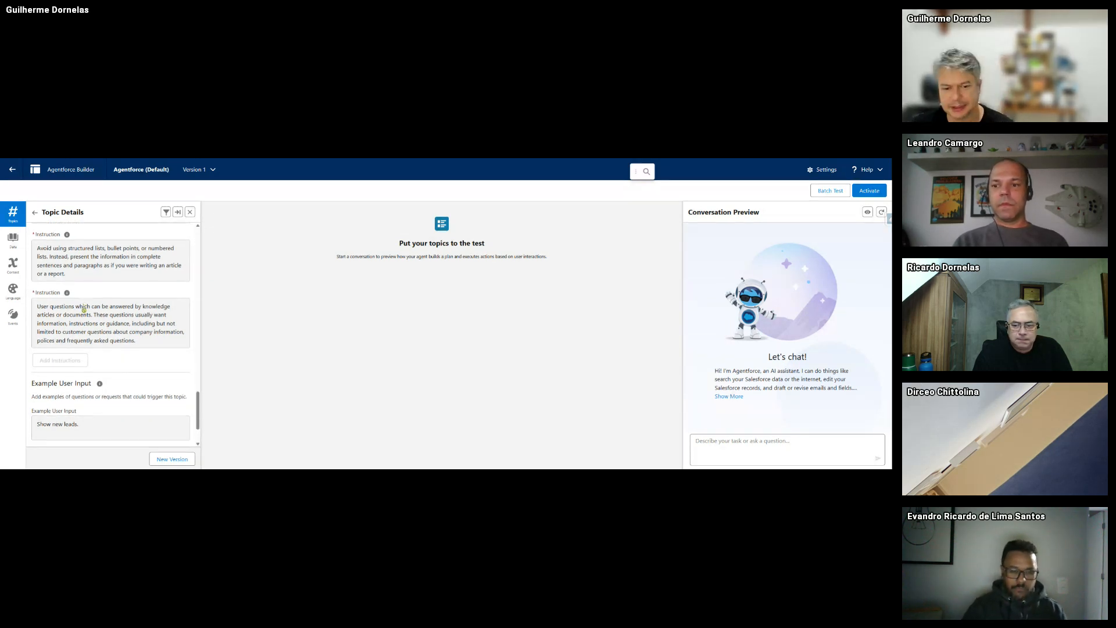
pyautogui.scroll(-2, 84, 310)
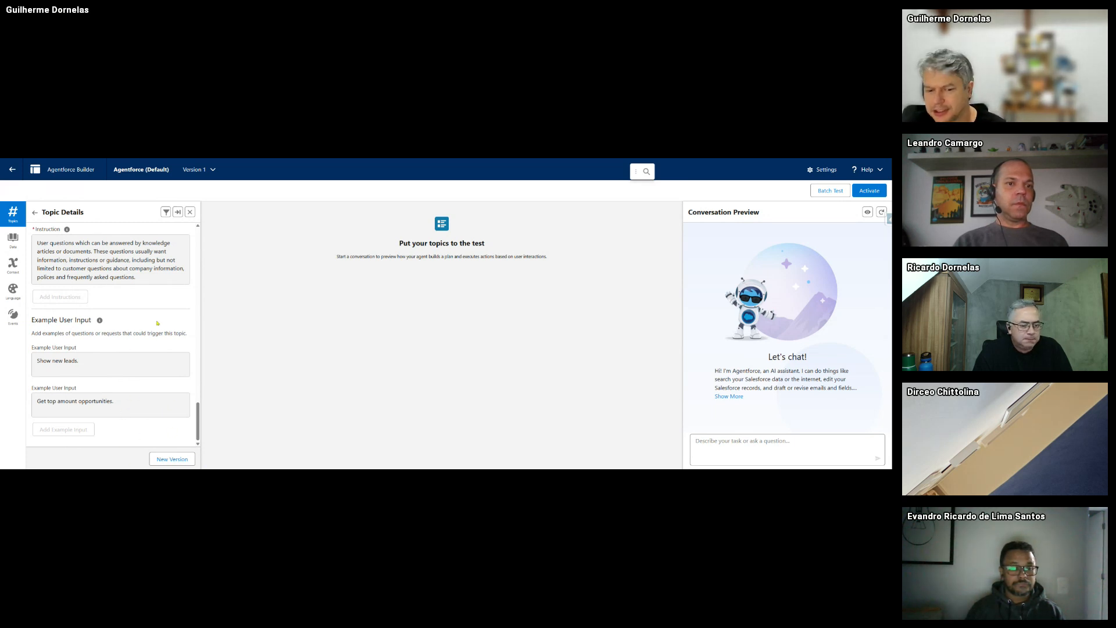
pyautogui.scroll(2, 154, 363)
pyautogui.scroll(1, 155, 362)
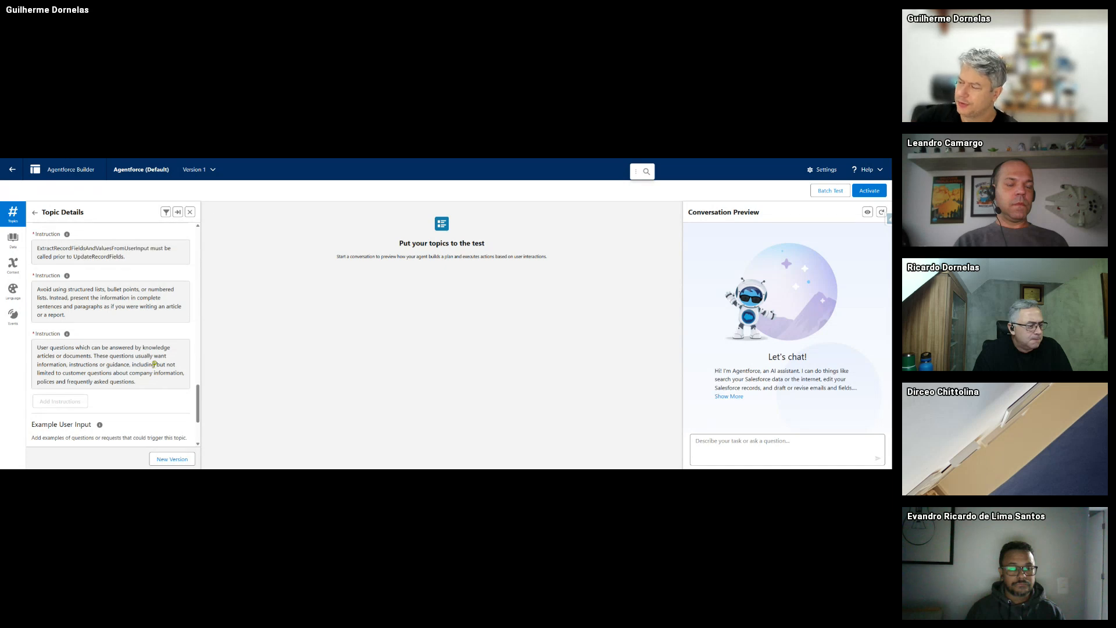
pyautogui.scroll(10, 155, 358)
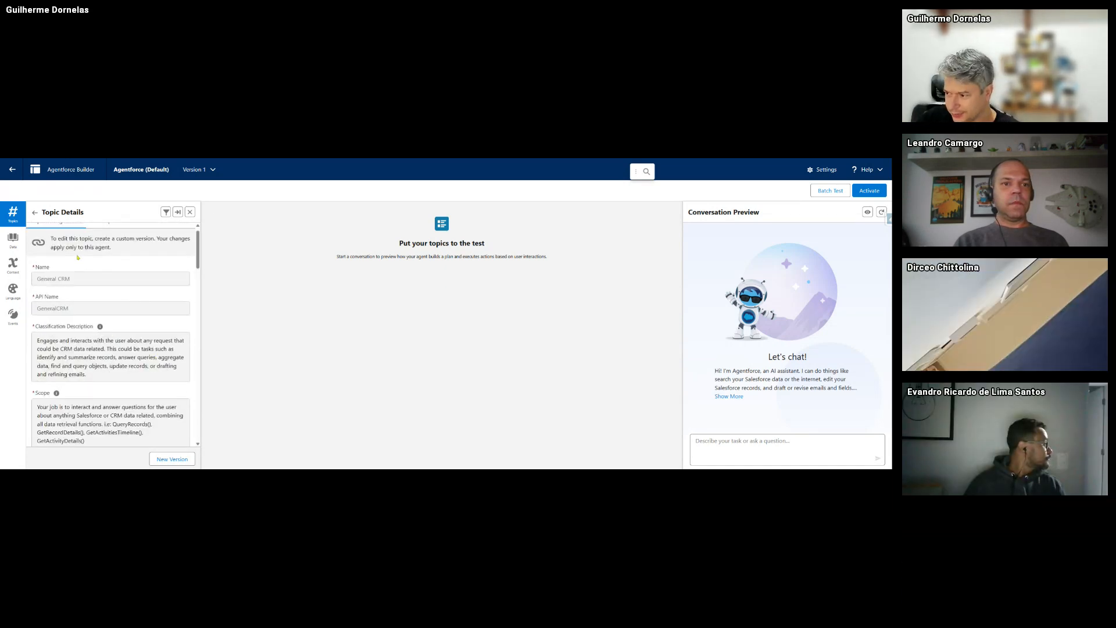
pyautogui.scroll(-2, 75, 260)
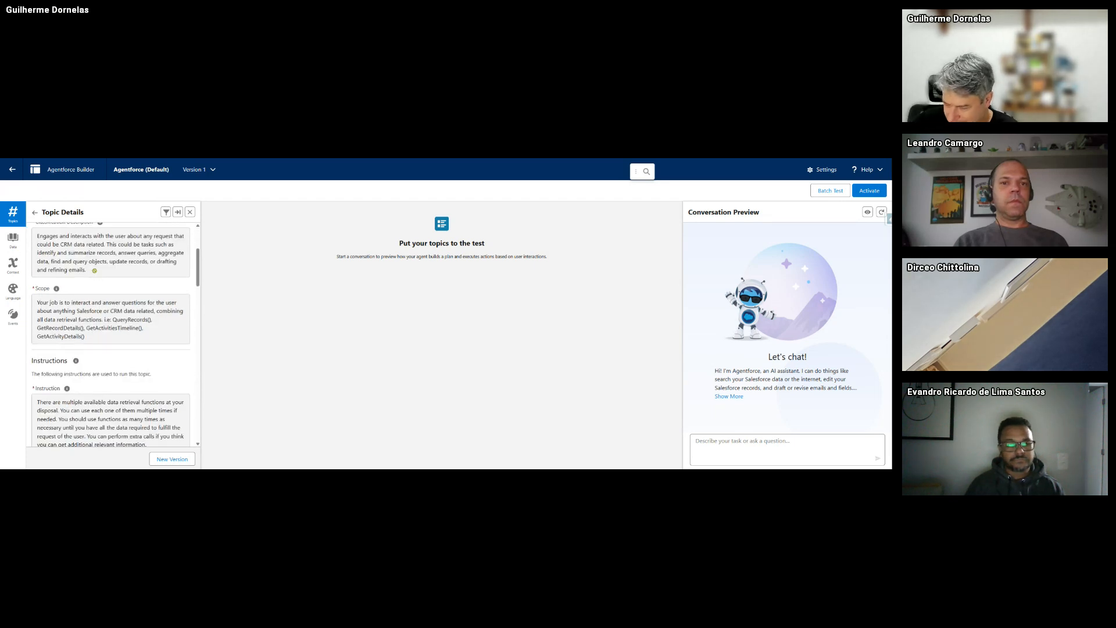
pyautogui.scroll(-6, 94, 270)
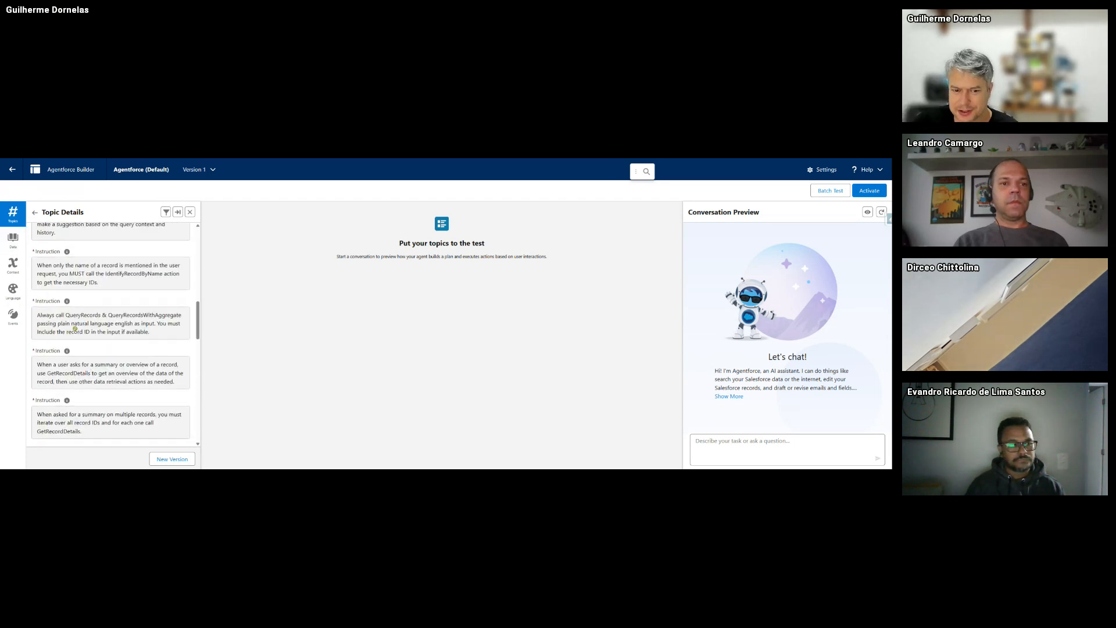
pyautogui.scroll(5, 74, 329)
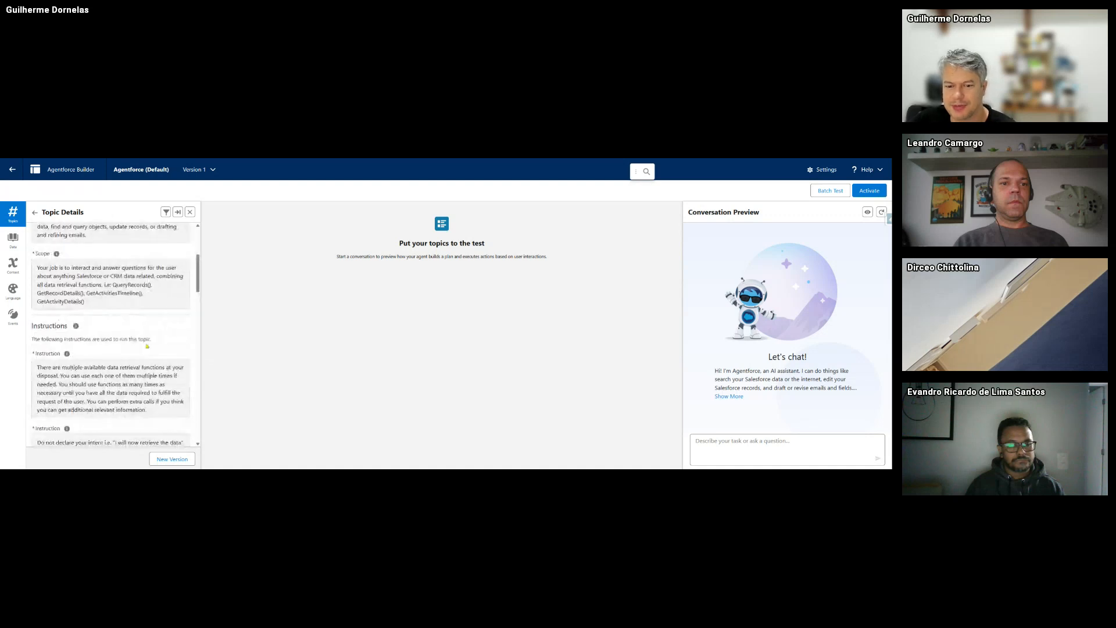
pyautogui.scroll(4, 147, 346)
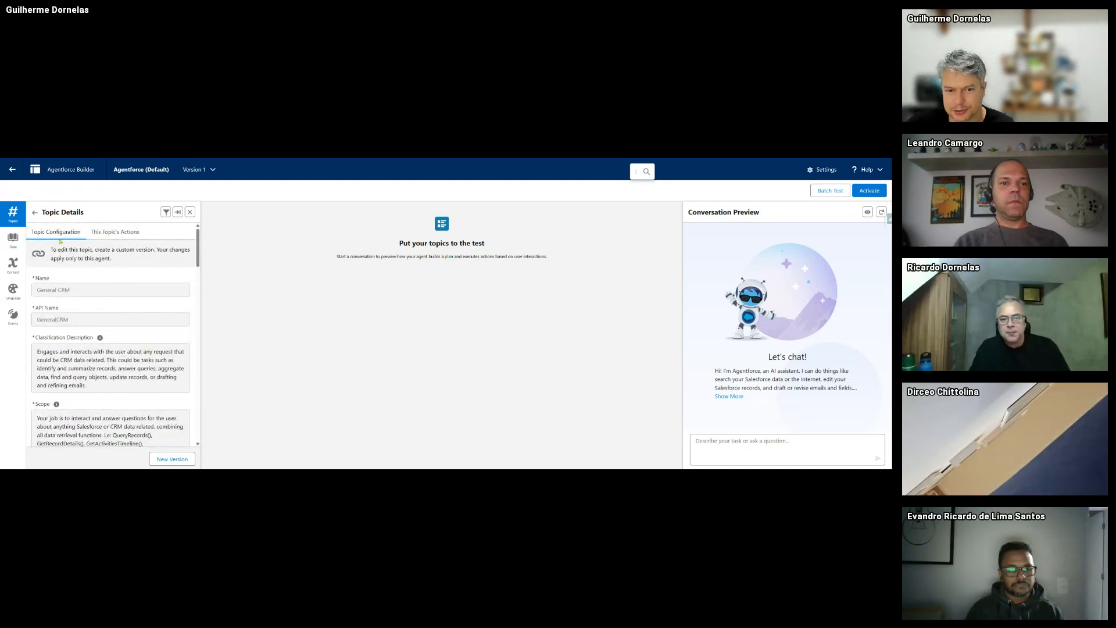
# - Browse the General CRM topic's actions list, then go back to the two-topic Topics list
pyautogui.click(114, 231)
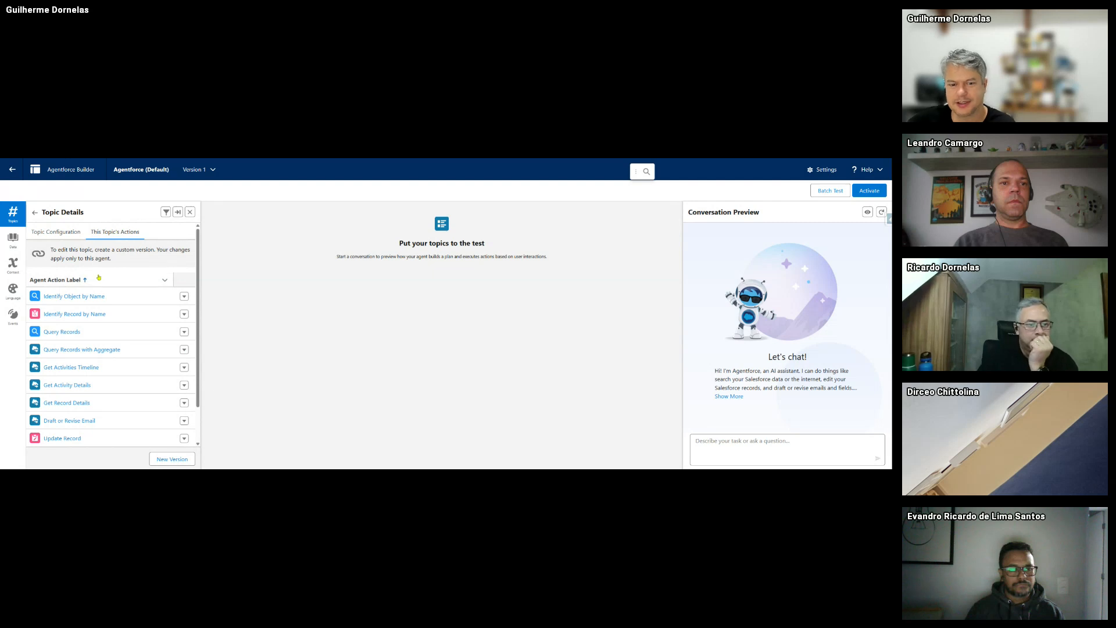
pyautogui.scroll(-1, 98, 290)
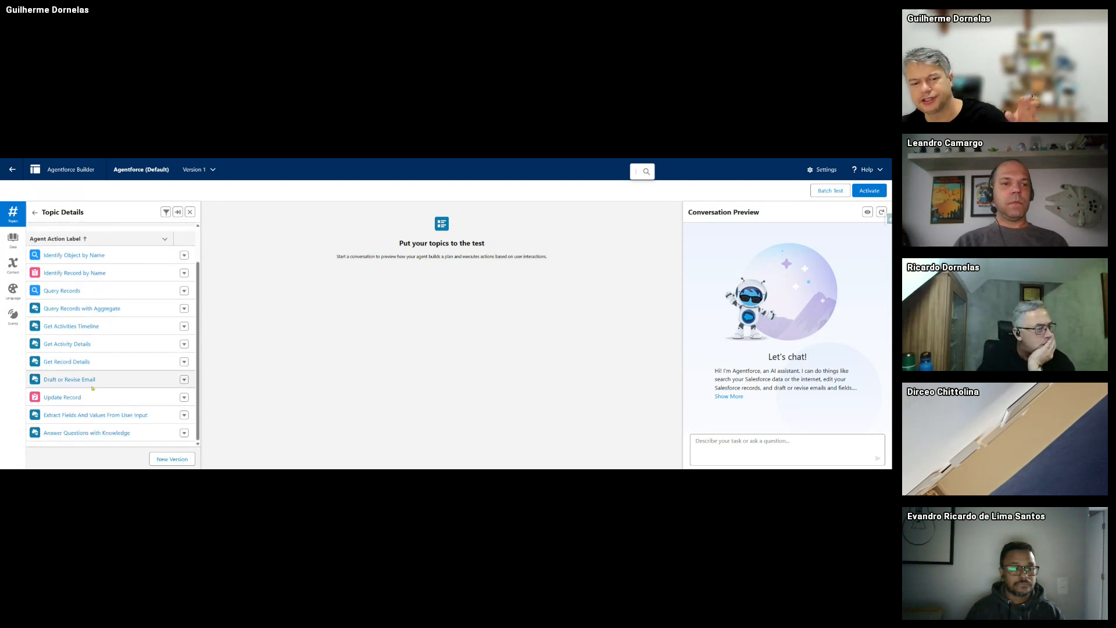
pyautogui.scroll(1, 92, 389)
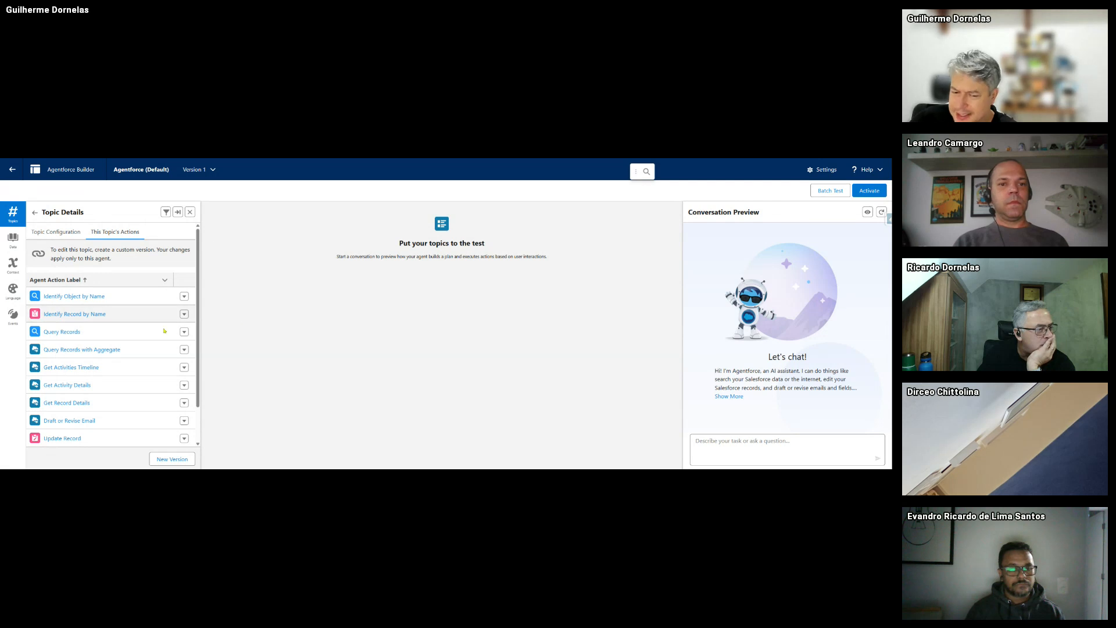
pyautogui.scroll(-1, 143, 347)
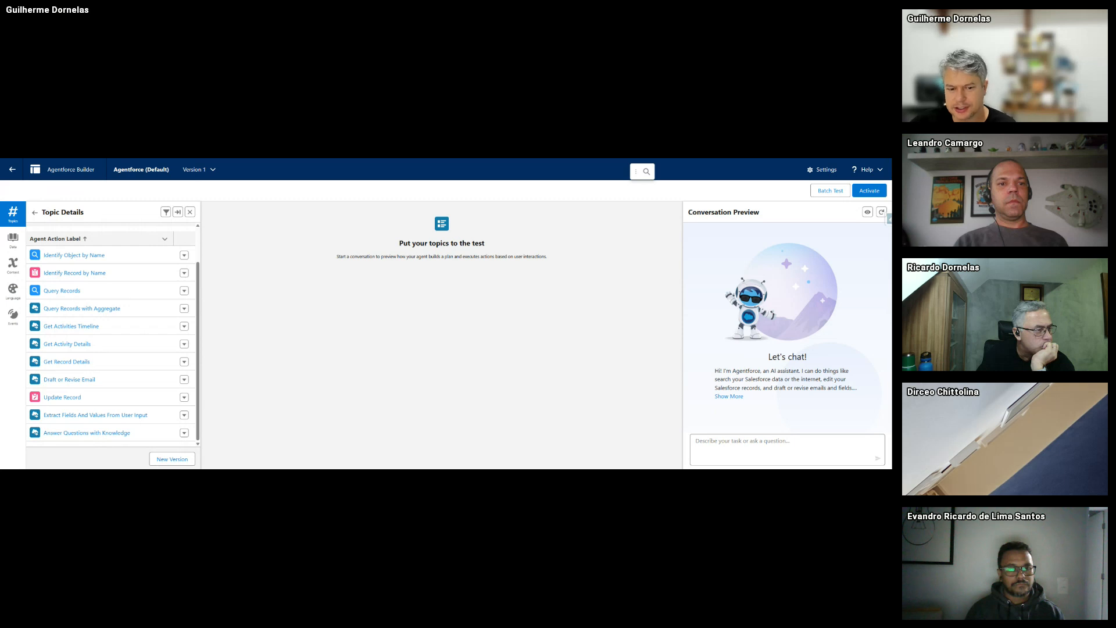
pyautogui.scroll(1, 168, 291)
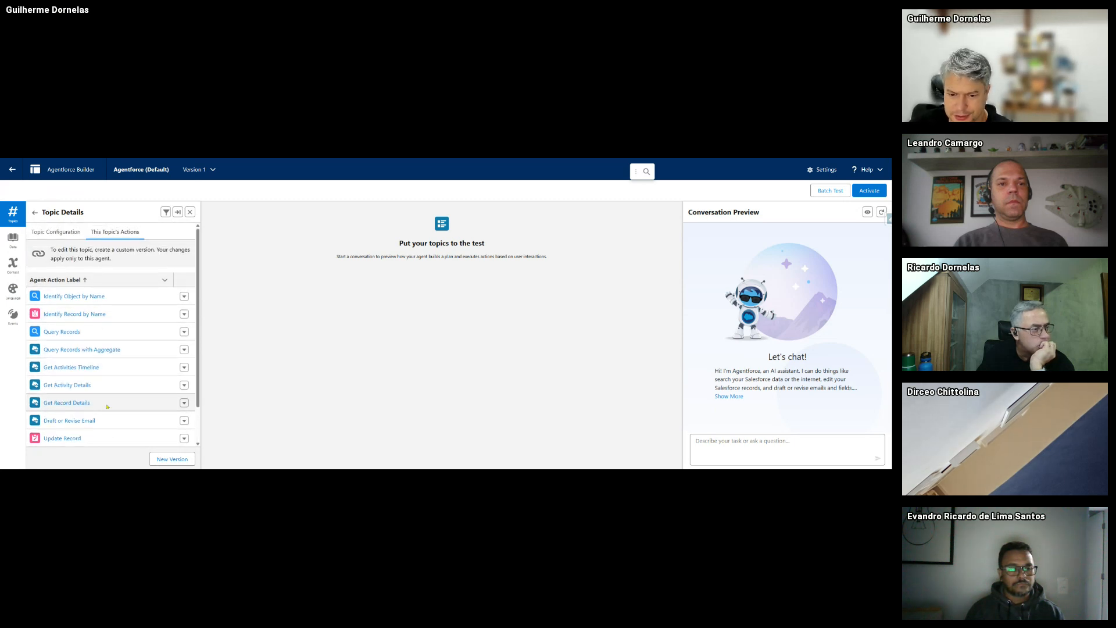
pyautogui.scroll(-1, 119, 394)
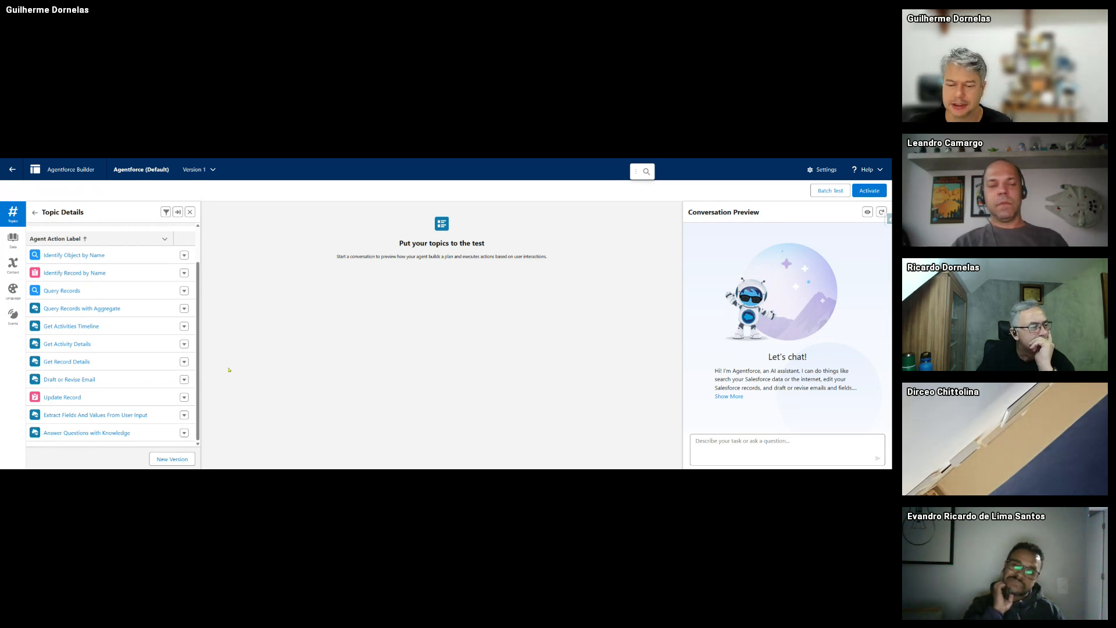
pyautogui.click(34, 213)
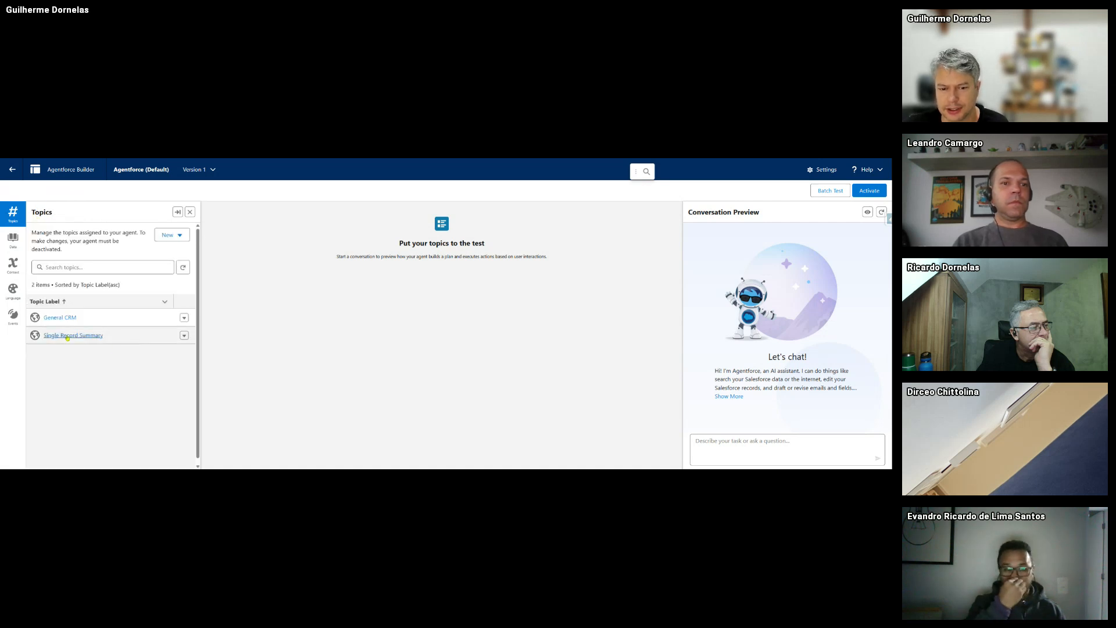
# - Open Single Record Summary and review its name, API name, classification description, scope and clarifying-questions instruction
pyautogui.click(67, 336)
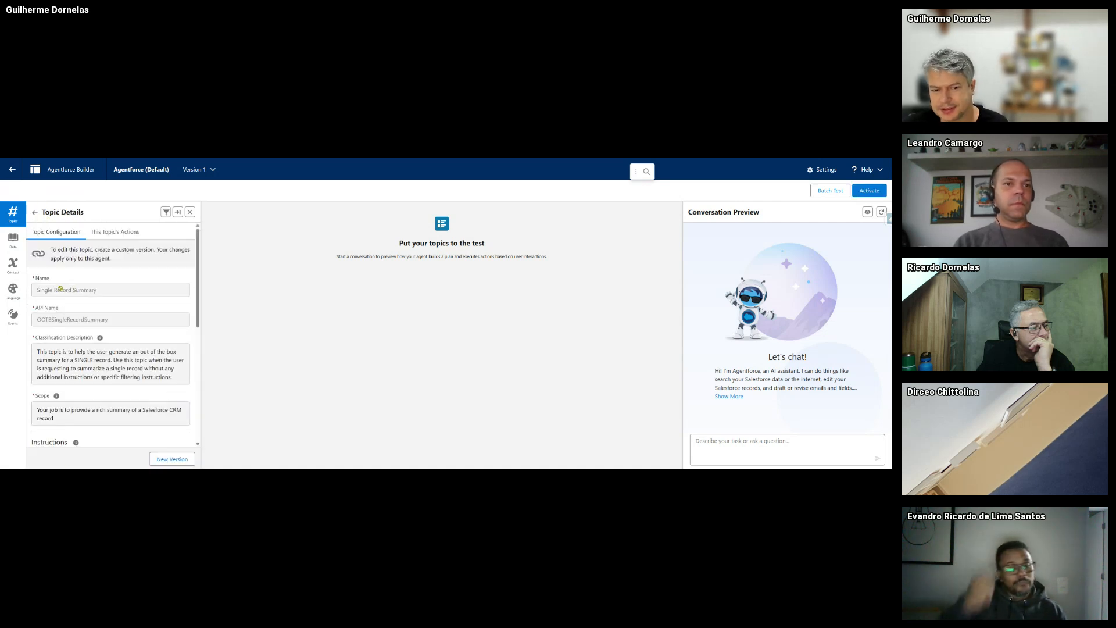
pyautogui.scroll(-10, 51, 415)
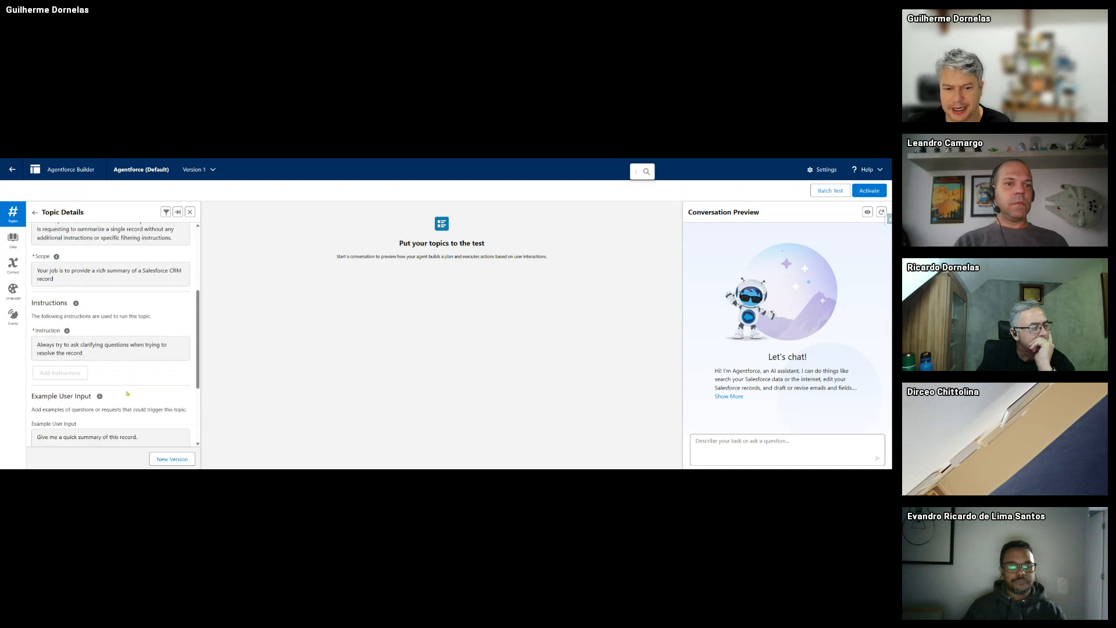
pyautogui.scroll(5, 122, 380)
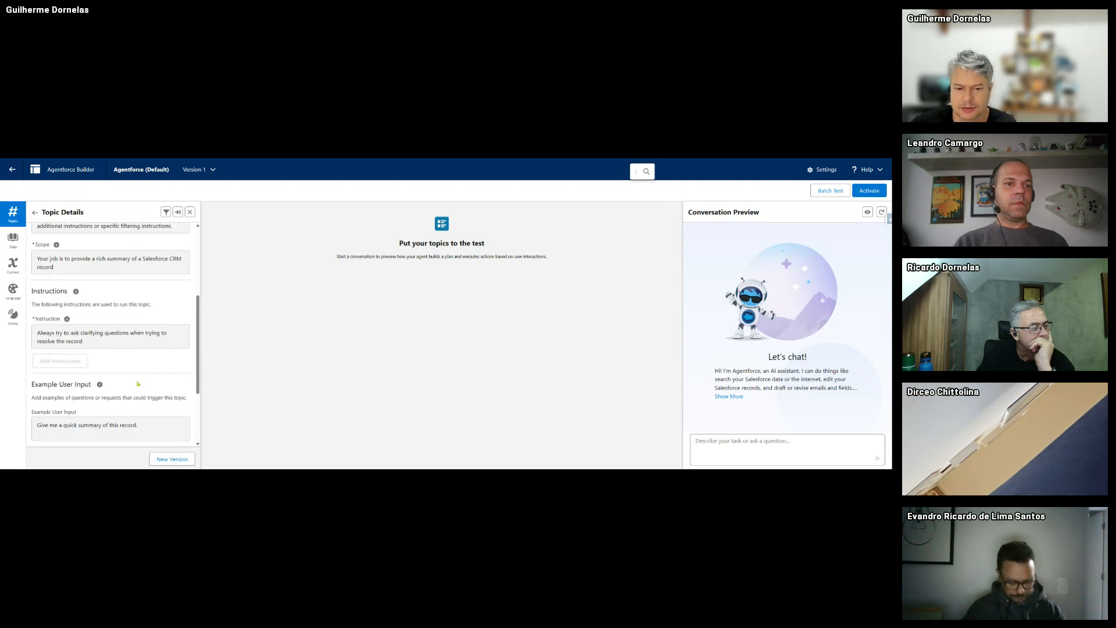
pyautogui.scroll(-5, 145, 407)
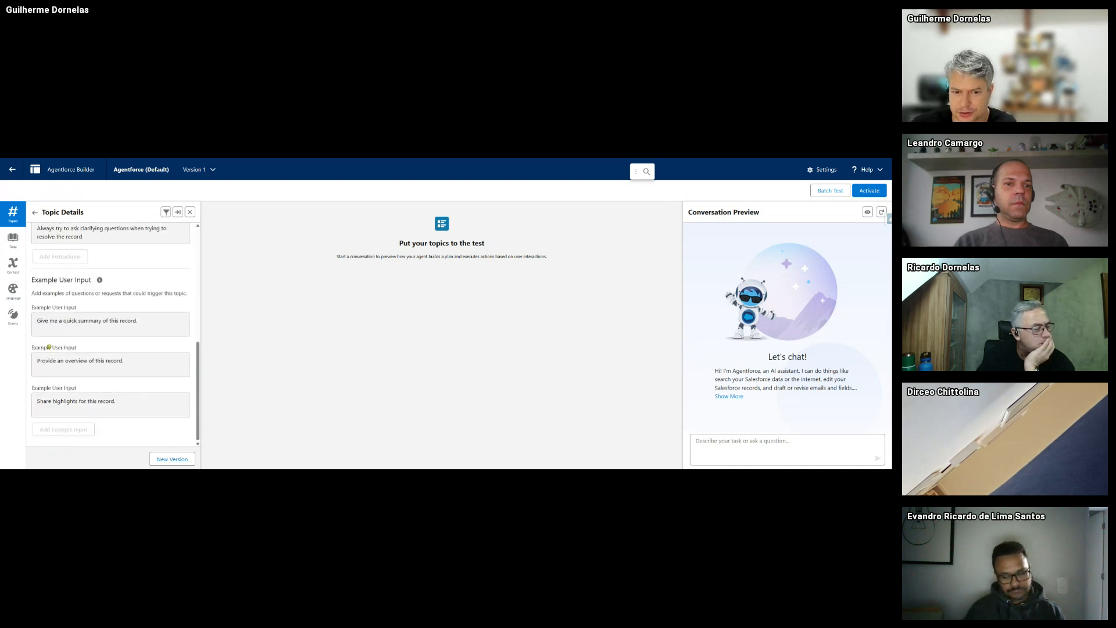
pyautogui.scroll(10, 80, 335)
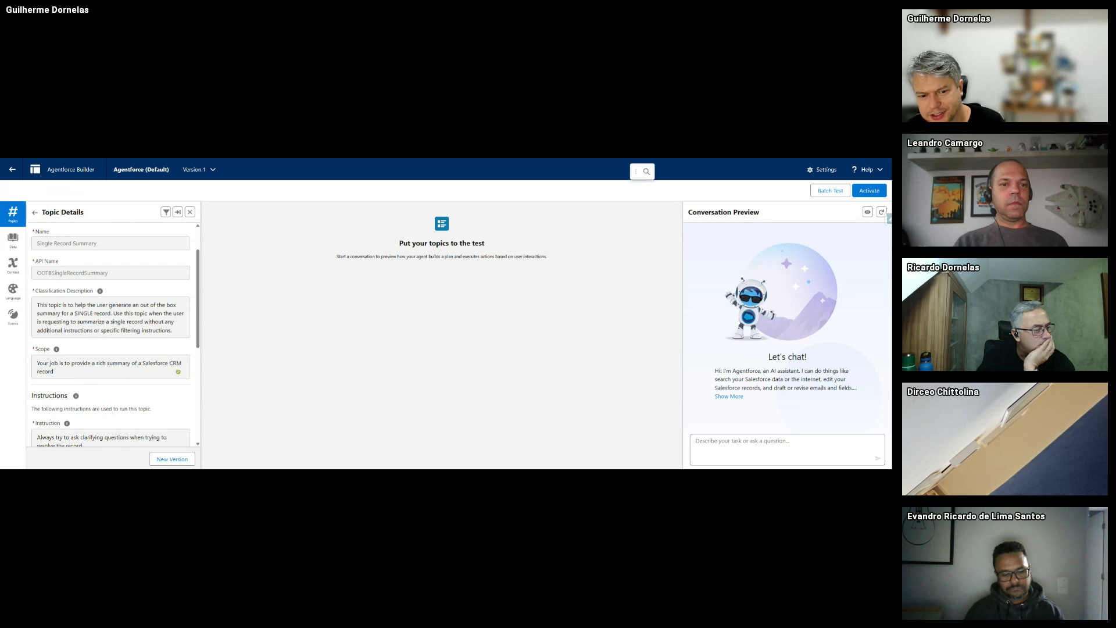
pyautogui.scroll(-2, 145, 364)
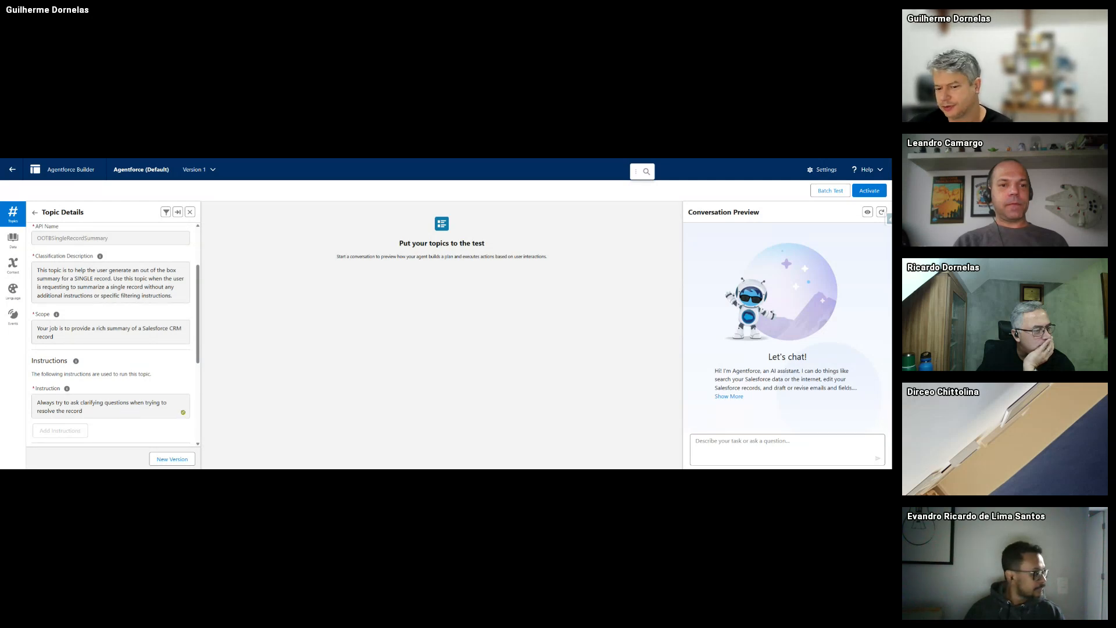
pyautogui.scroll(3, 183, 412)
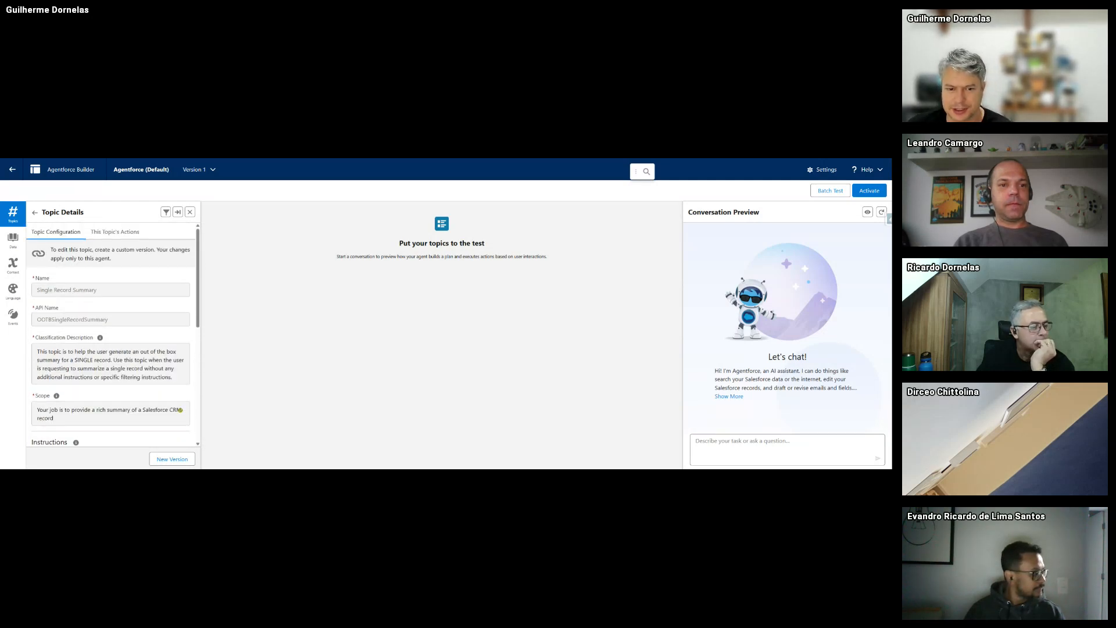
# - List the topic's five actions, from Identify Object by Name to Query Records with Aggregate
pyautogui.click(119, 234)
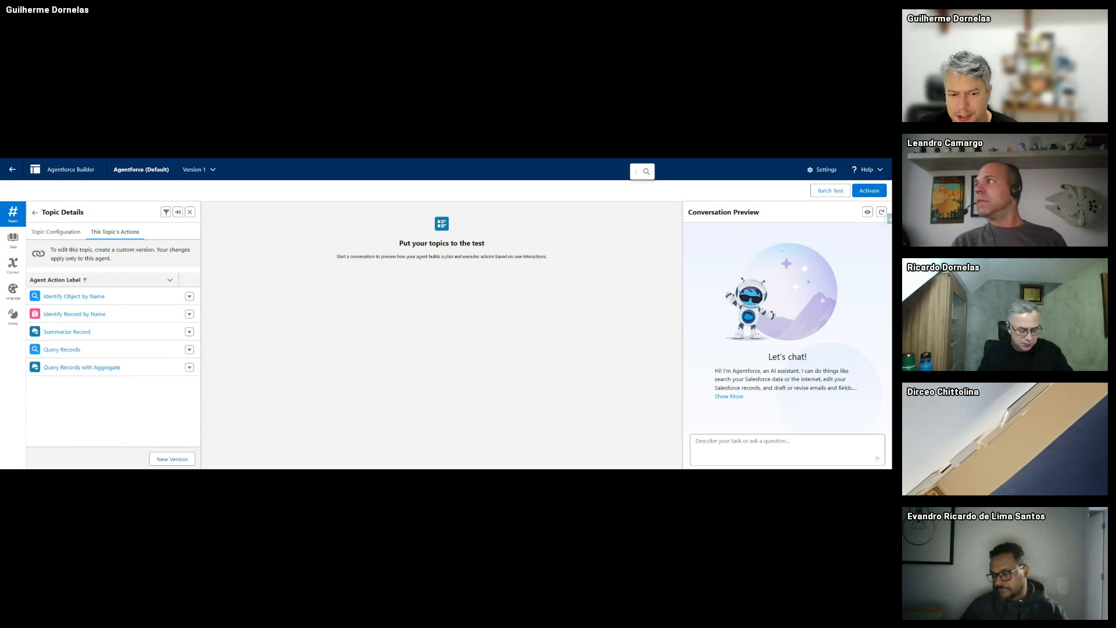
# - Review Identify Record by Name's instructions, inputs and output, then return to the Topics list
pyautogui.click(67, 314)
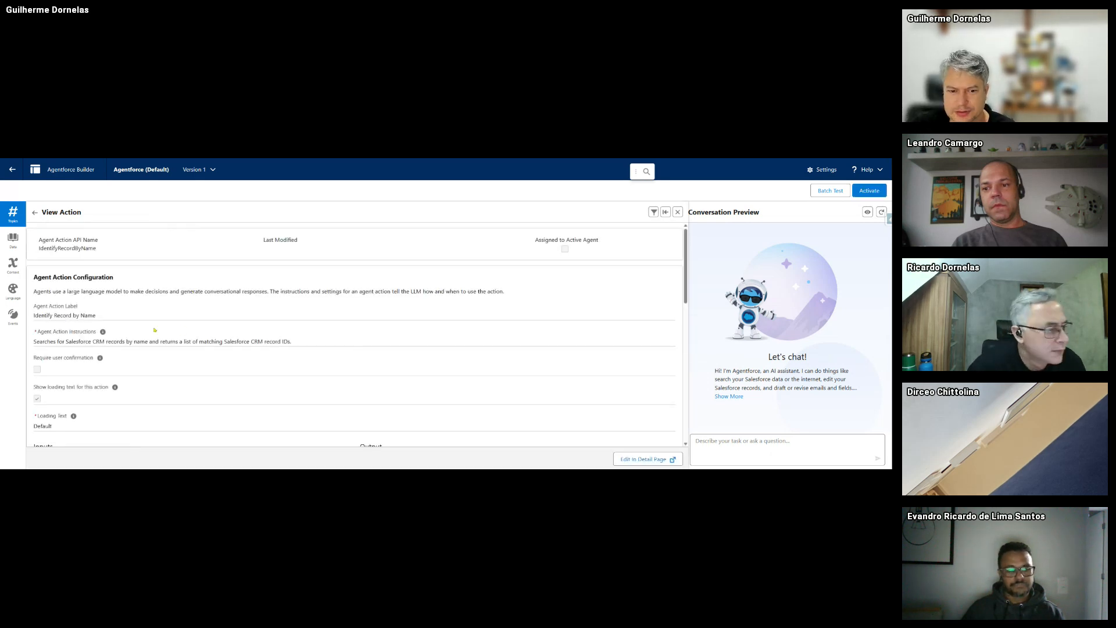
pyautogui.scroll(-3, 202, 328)
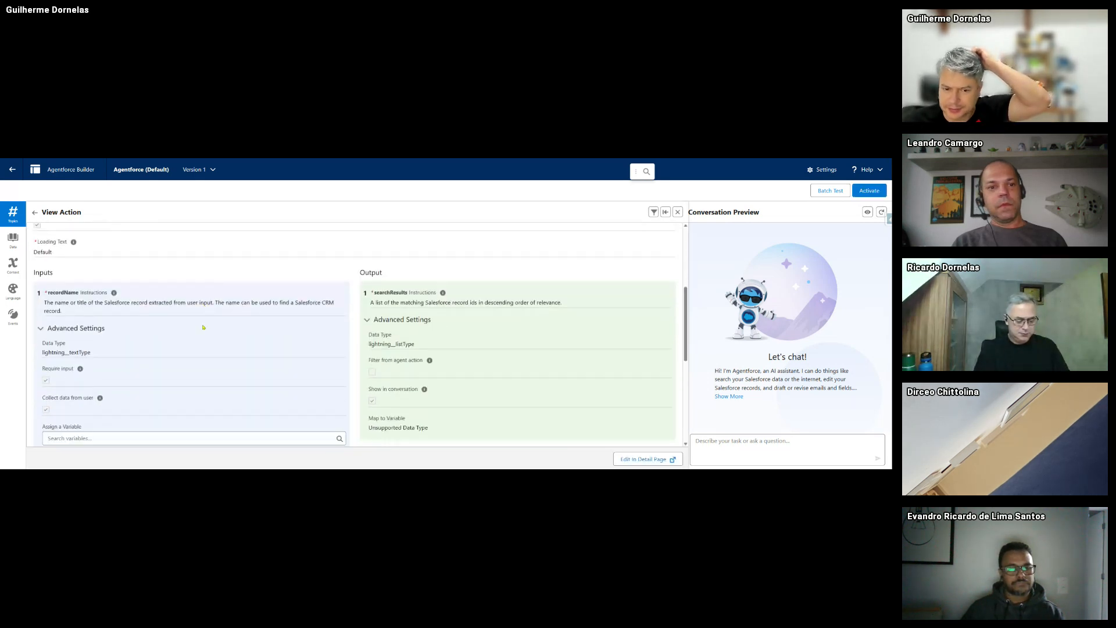
pyautogui.scroll(-6, 458, 351)
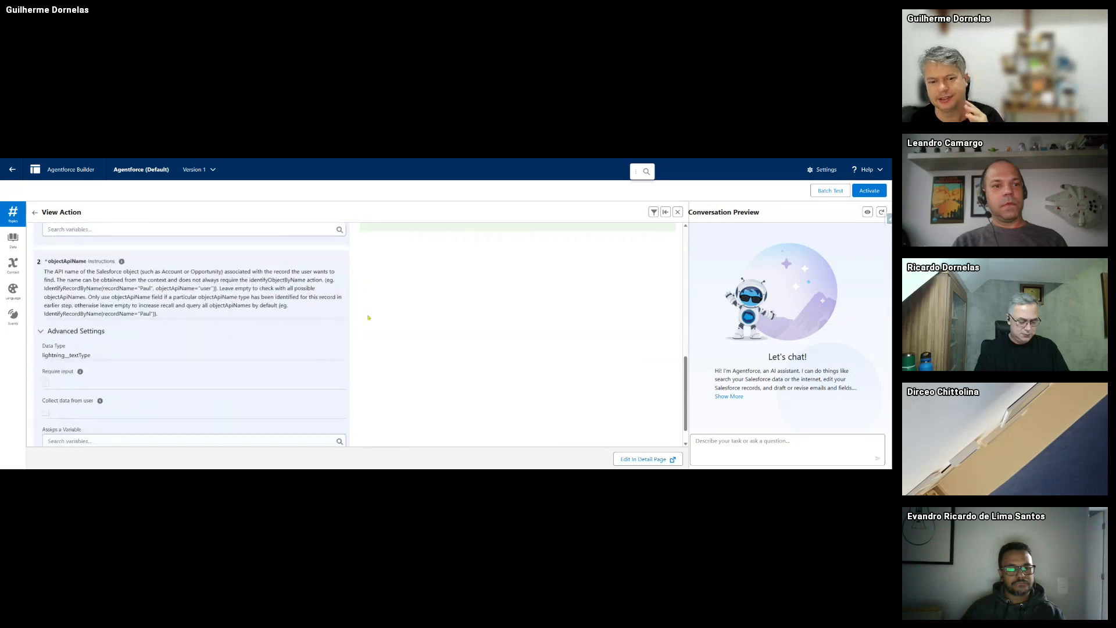
pyautogui.scroll(5, 369, 317)
pyautogui.scroll(5, 369, 317)
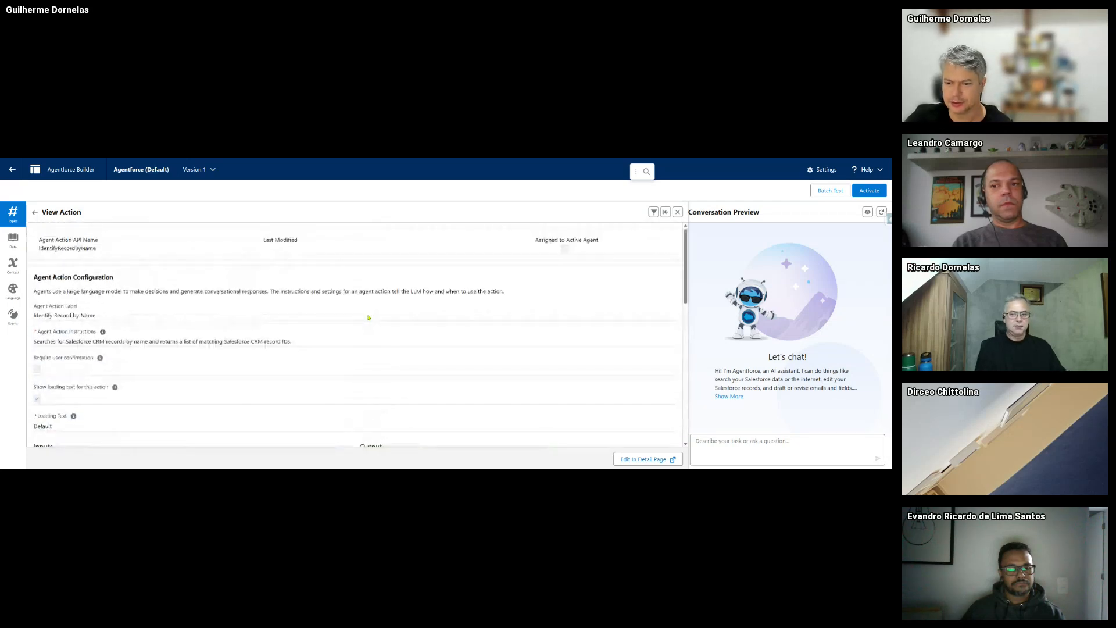
pyautogui.scroll(-3, 368, 318)
pyautogui.scroll(3, 369, 318)
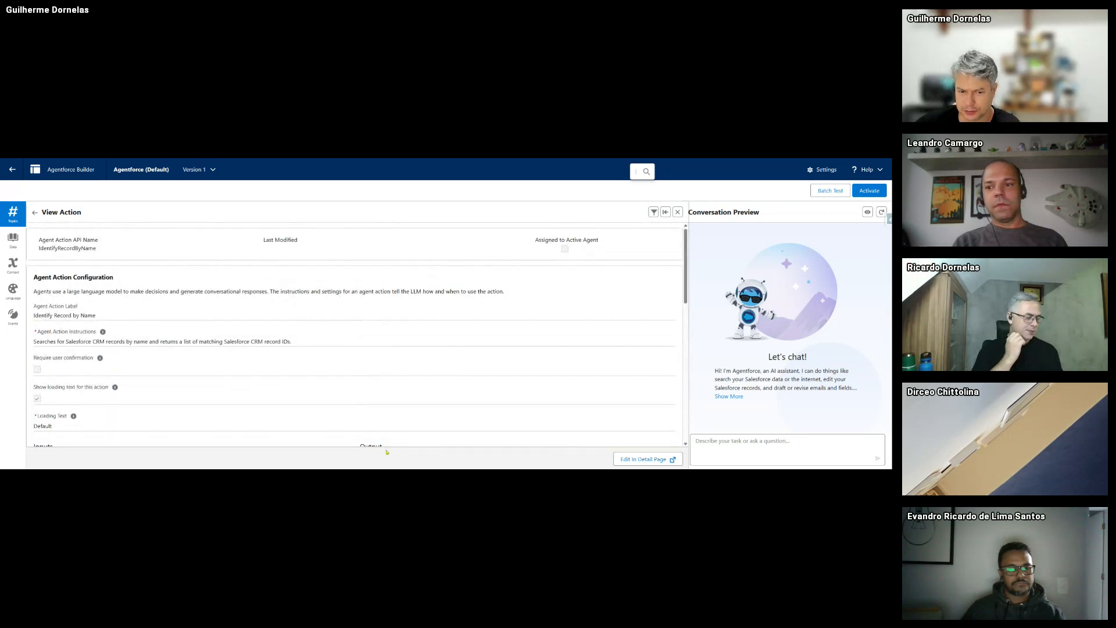
pyautogui.scroll(-8, 389, 419)
pyautogui.scroll(4, 398, 387)
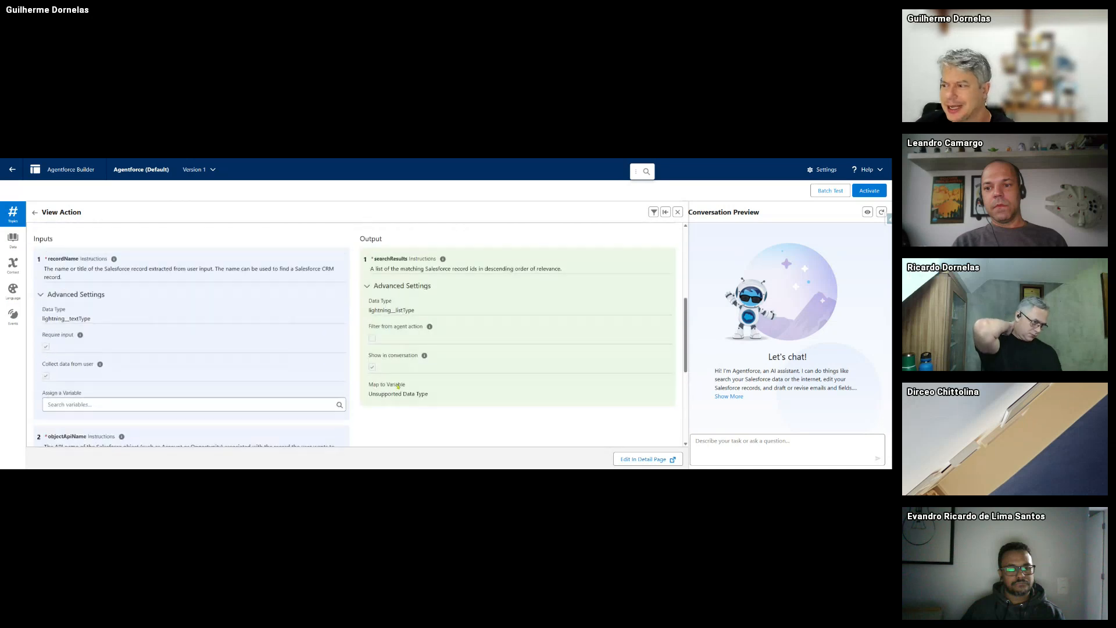
pyautogui.scroll(4, 398, 387)
pyautogui.click(35, 213)
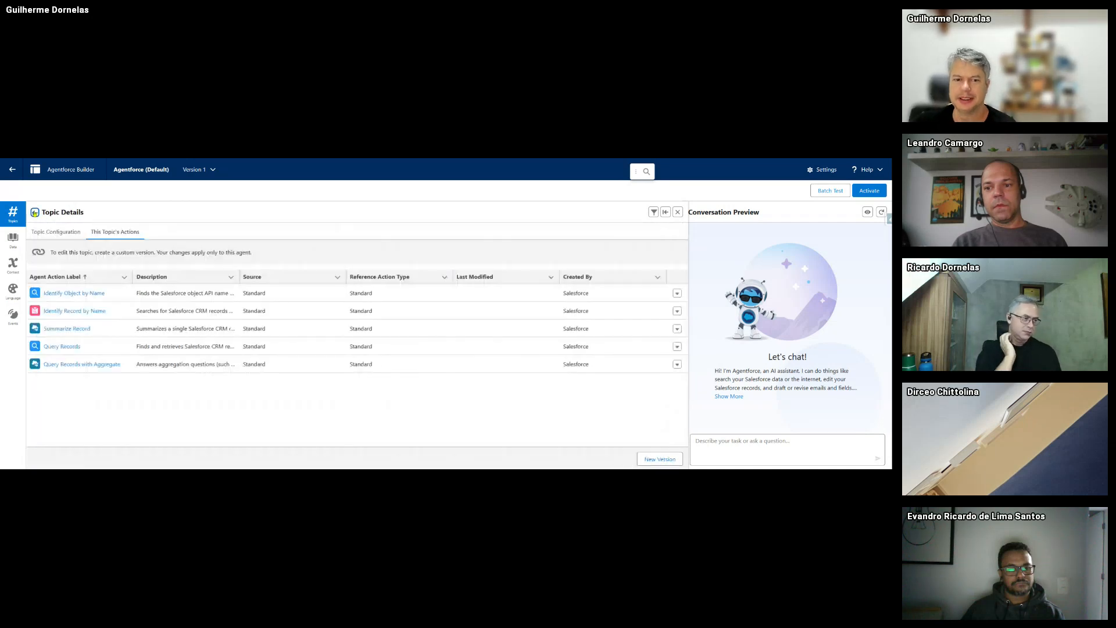
pyautogui.click(34, 213)
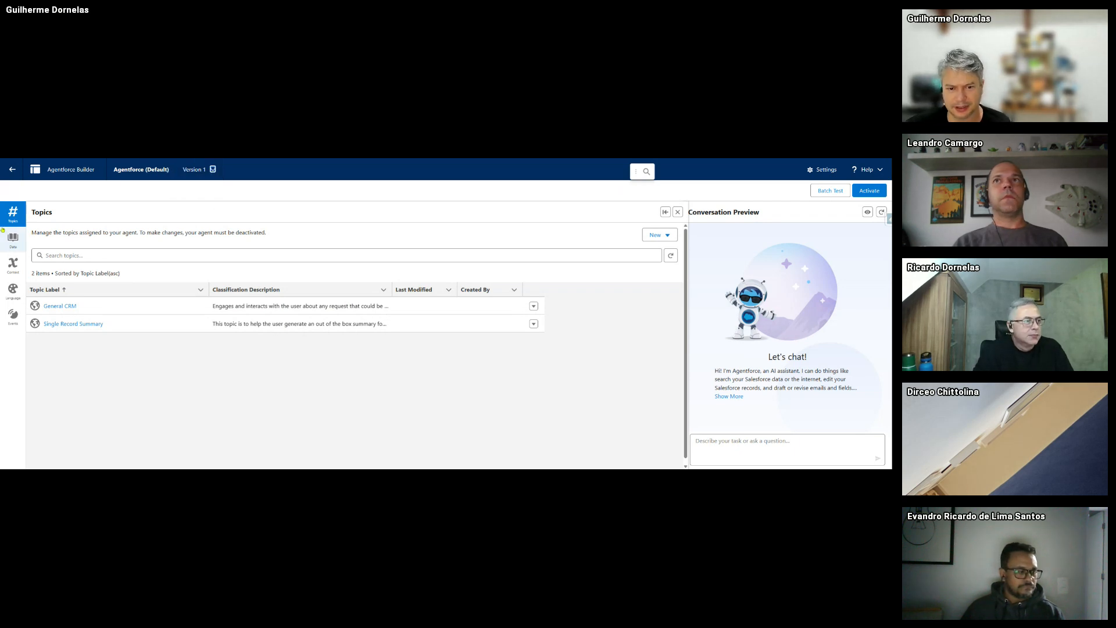
# - Review the General CRM topic's instructions and its list of actions
pyautogui.click(65, 306)
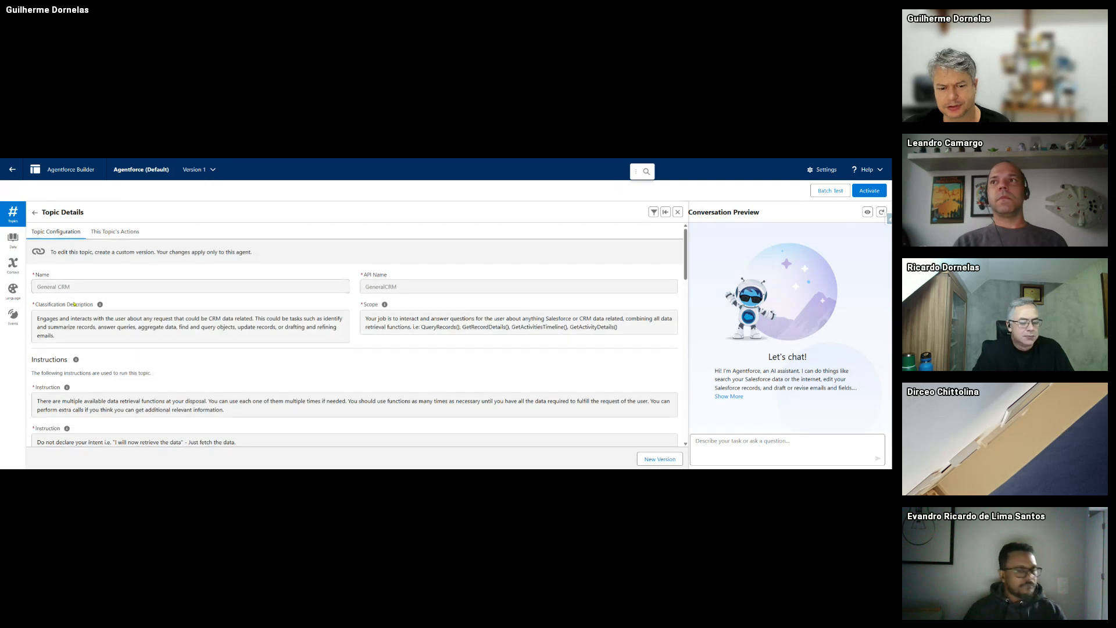
pyautogui.scroll(-5, 75, 301)
pyautogui.scroll(-3, 76, 301)
pyautogui.scroll(8, 81, 261)
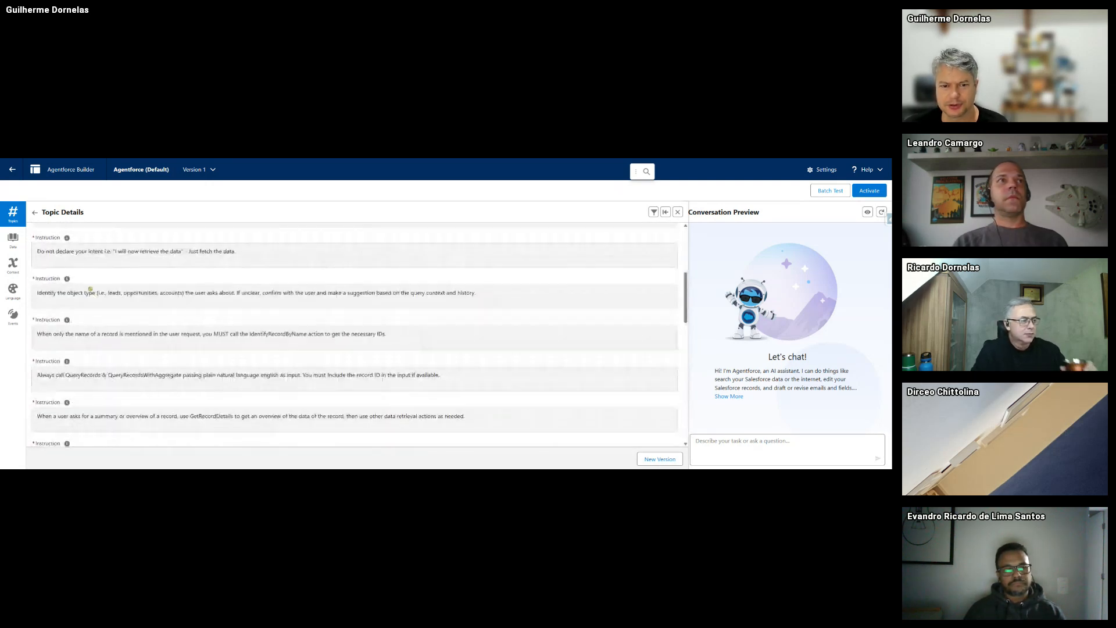
pyautogui.scroll(5, 83, 232)
pyautogui.click(115, 237)
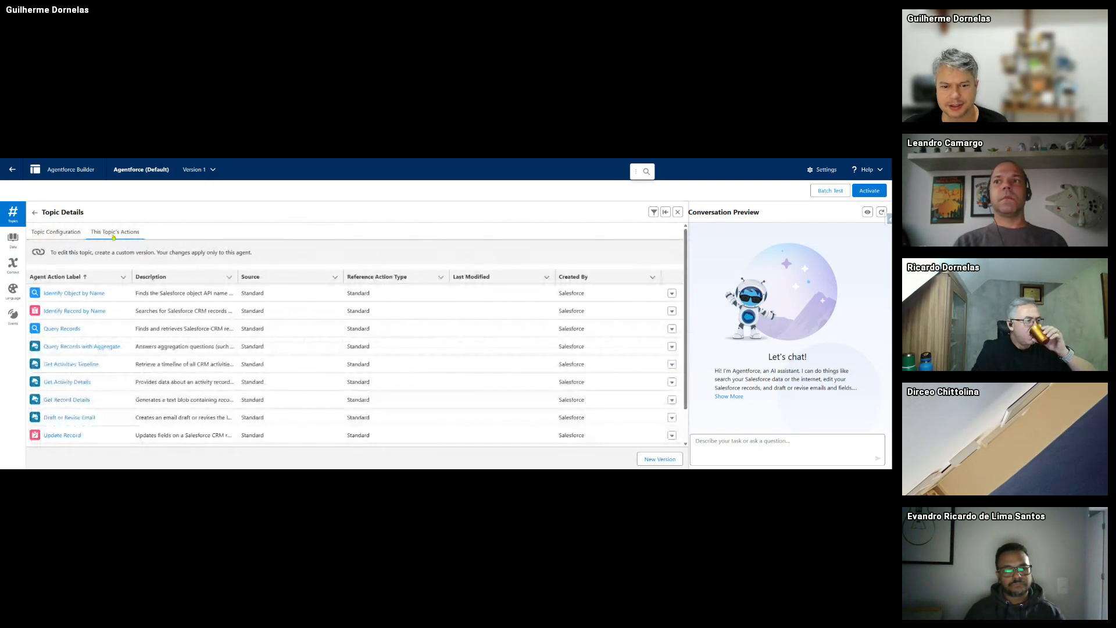
pyautogui.scroll(-1, 103, 310)
pyautogui.scroll(2, 103, 311)
# - Glance at Data Library, return to Topics, and show the Add from Asset Library / New Topic options
pyautogui.click(14, 239)
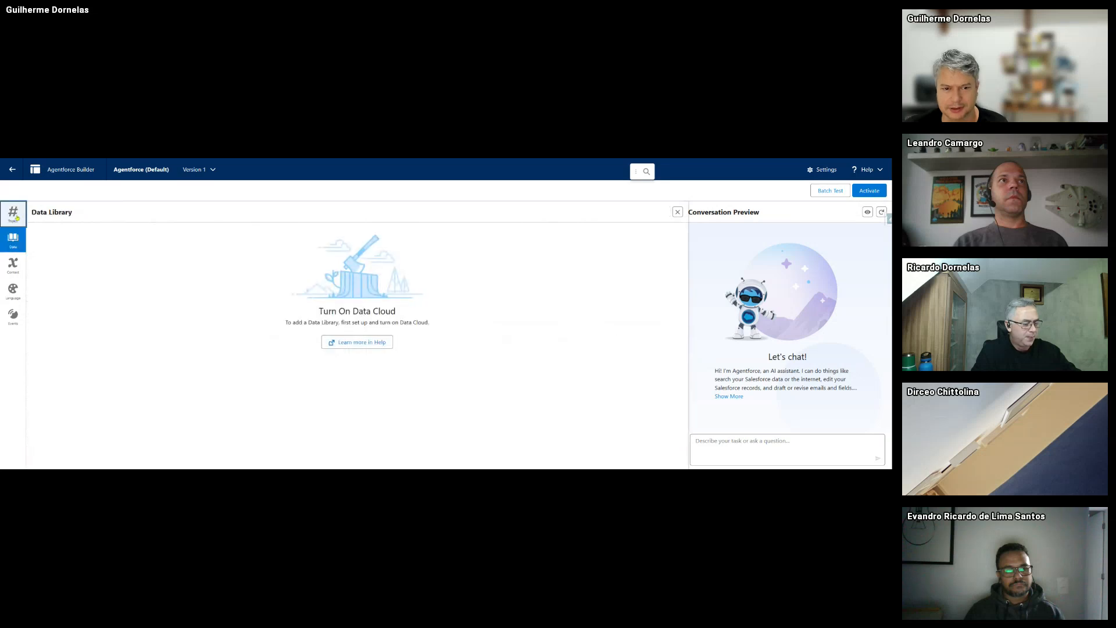
pyautogui.click(21, 217)
pyautogui.click(35, 213)
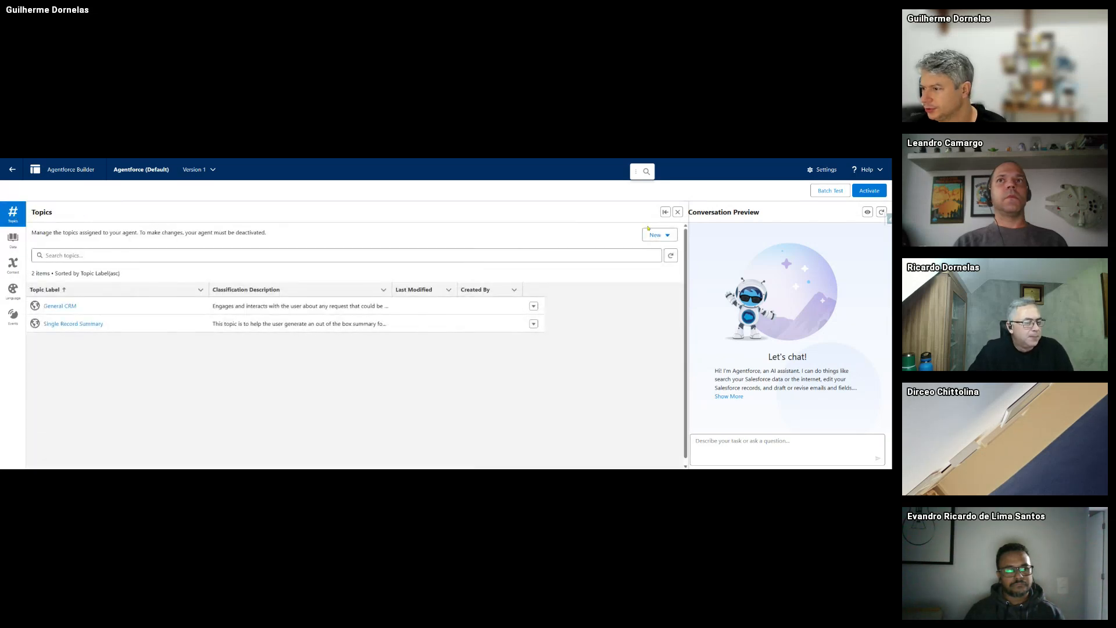
pyautogui.click(651, 234)
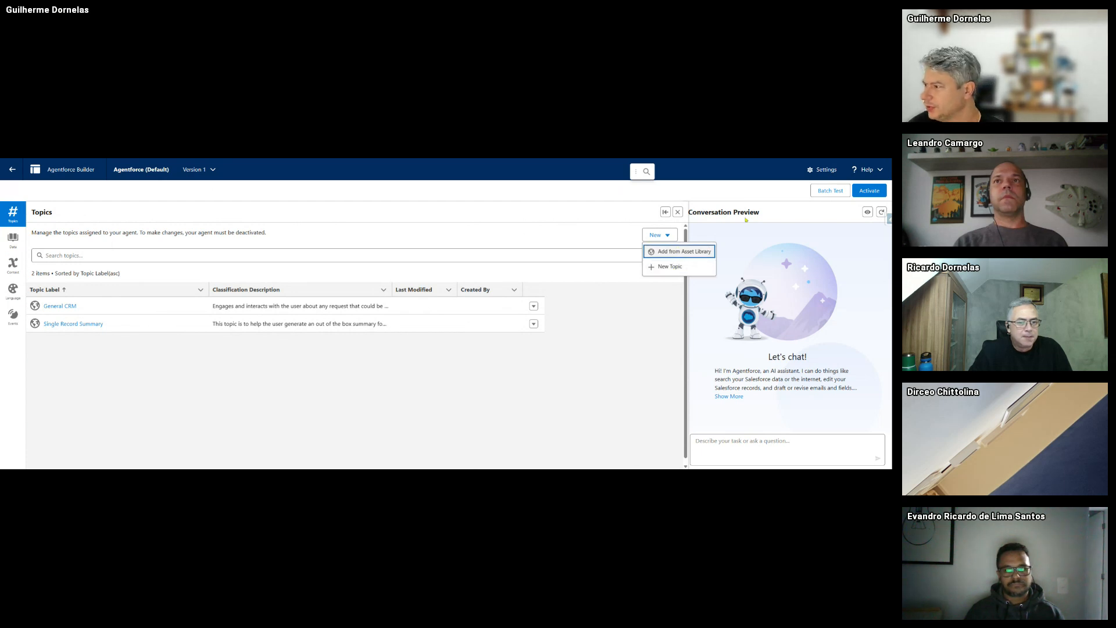
# - Activate Version 1 and send the preview a request to summarize the Genepoint Account
pyautogui.click(870, 190)
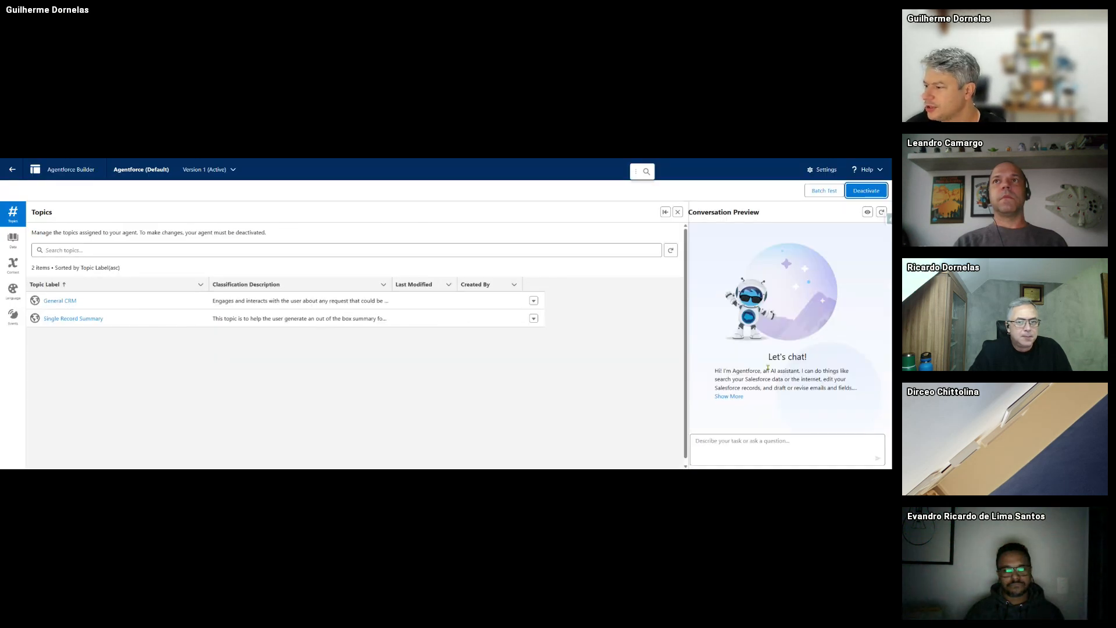
pyautogui.click(730, 447)
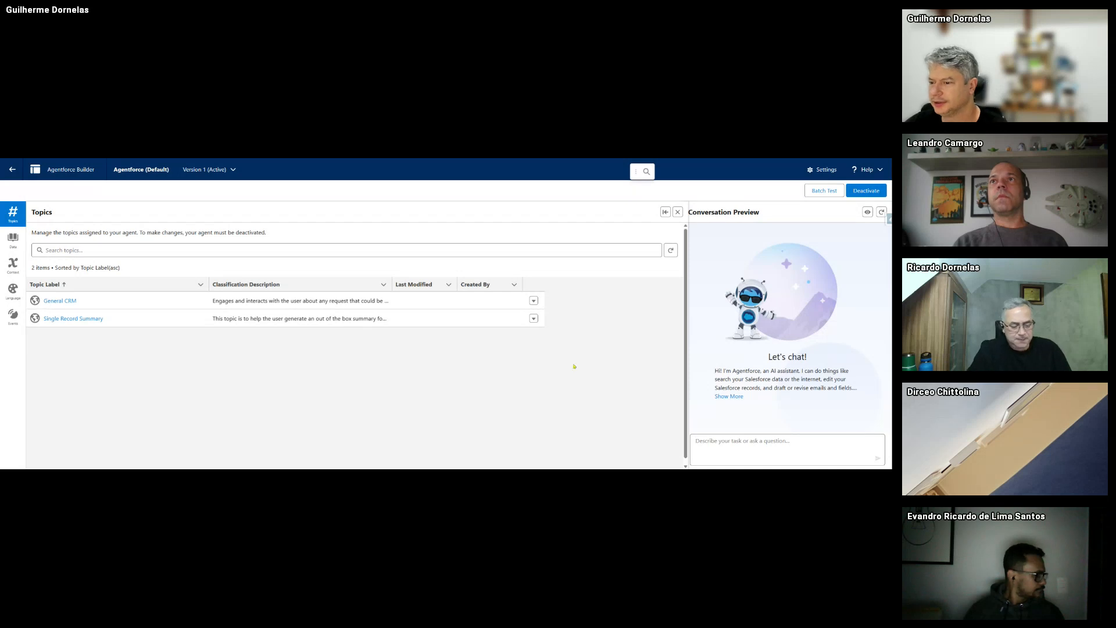
pyautogui.click(746, 441)
pyautogui.write('su')
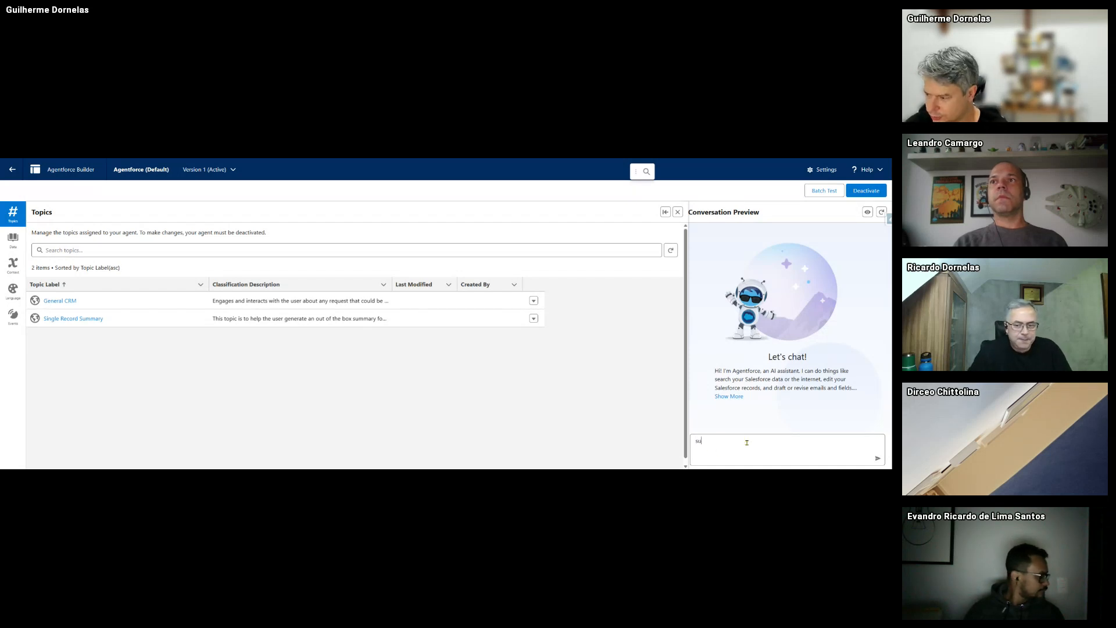
pyautogui.write('mmarize Ge')
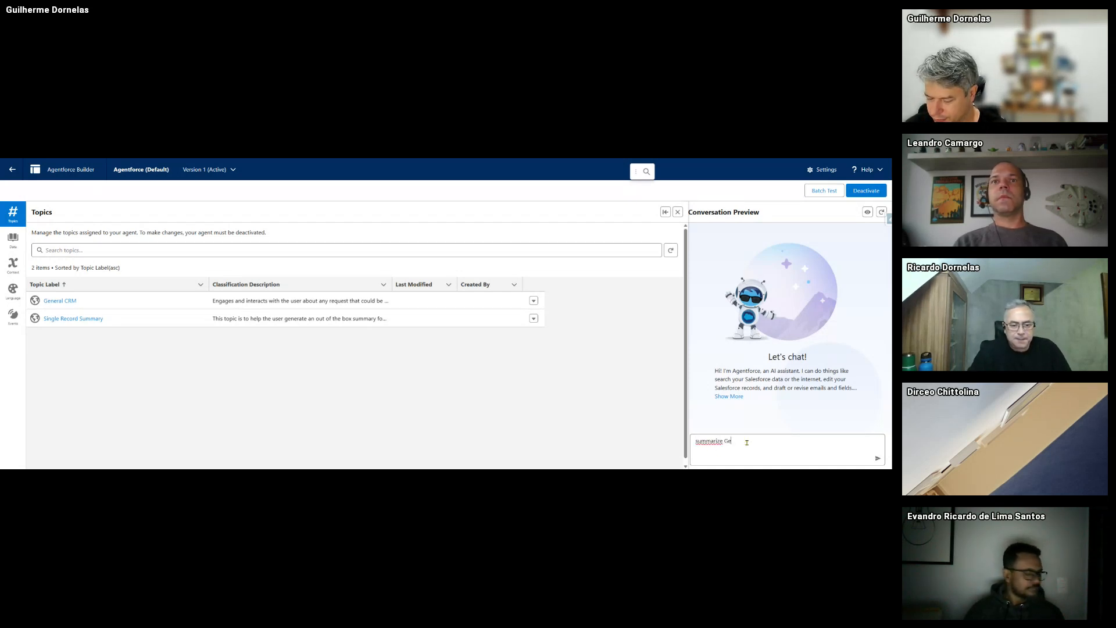
pyautogui.write('neraint Accou')
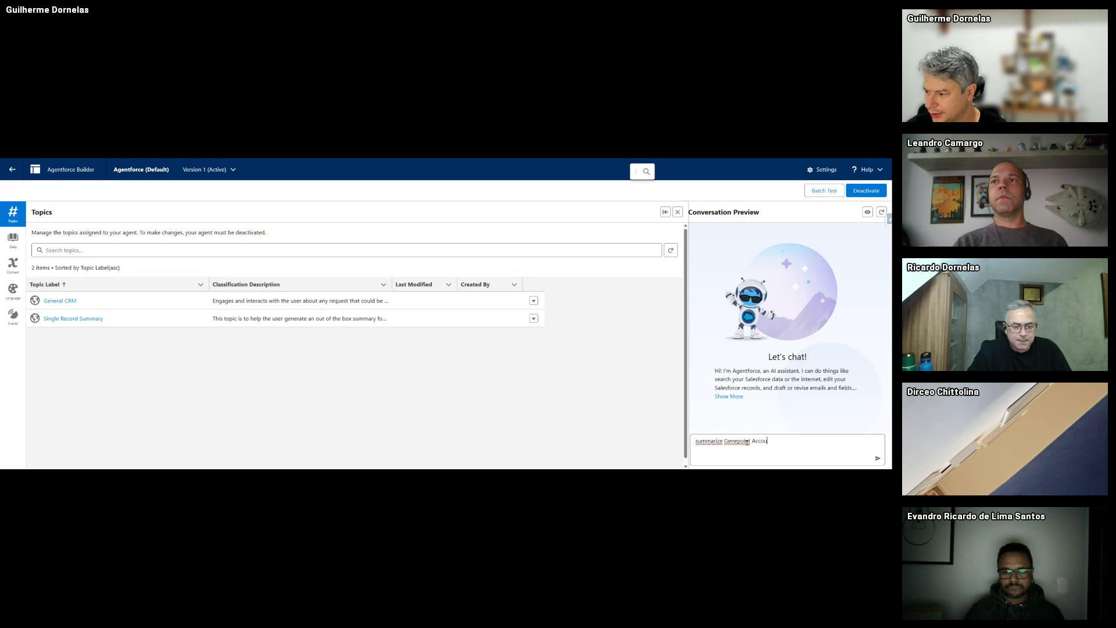
pyautogui.write('nt')
pyautogui.press('Return')
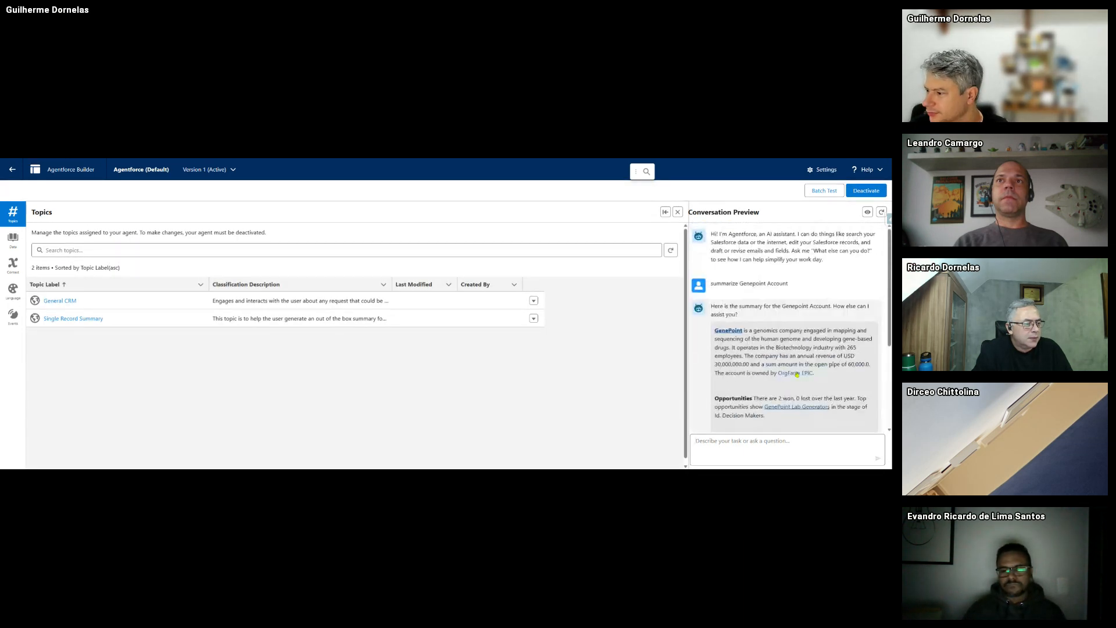
# - Select 'Genepoint' in the sent prompt and read the reply's open case, activities and key contact
pyautogui.tripleClick(745, 283)
pyautogui.doubleClick(751, 285)
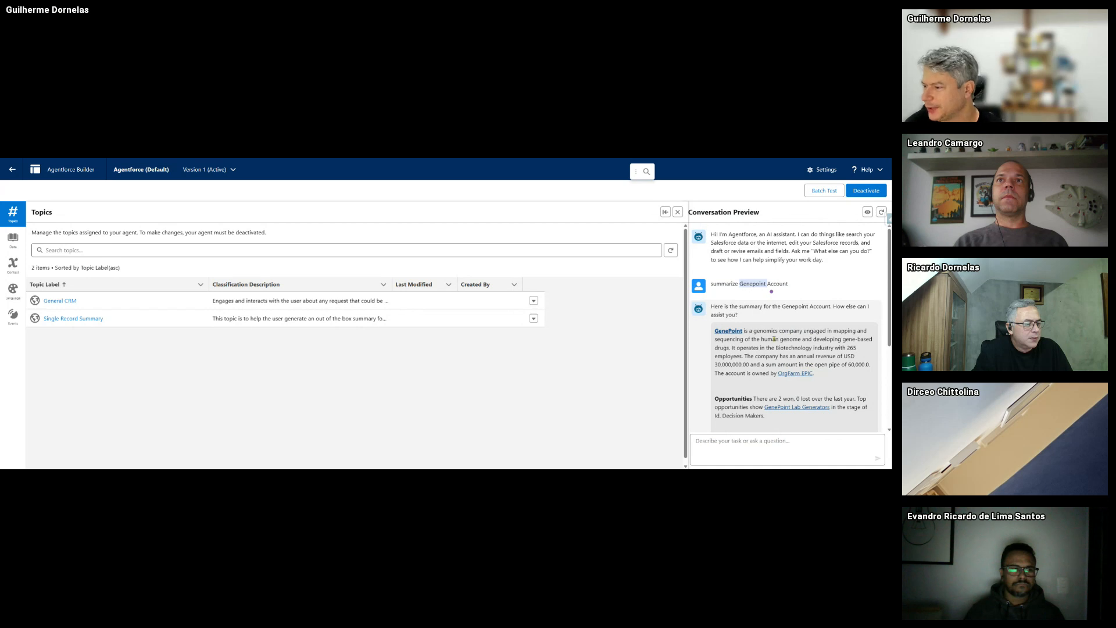
pyautogui.scroll(-1, 802, 314)
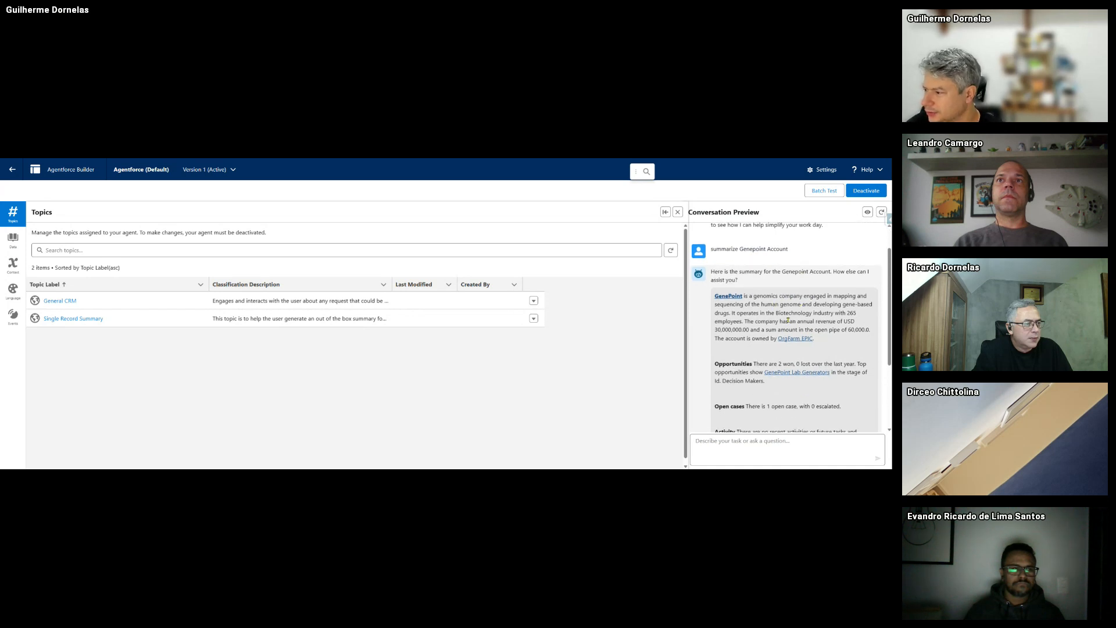
pyautogui.scroll(-3, 746, 348)
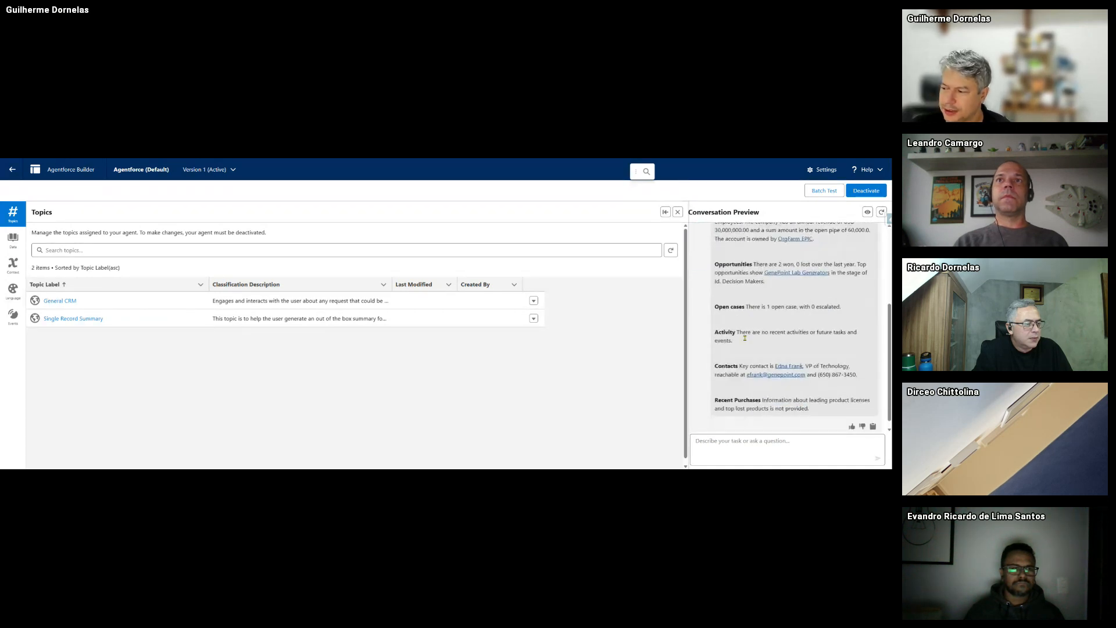
pyautogui.scroll(-1, 745, 338)
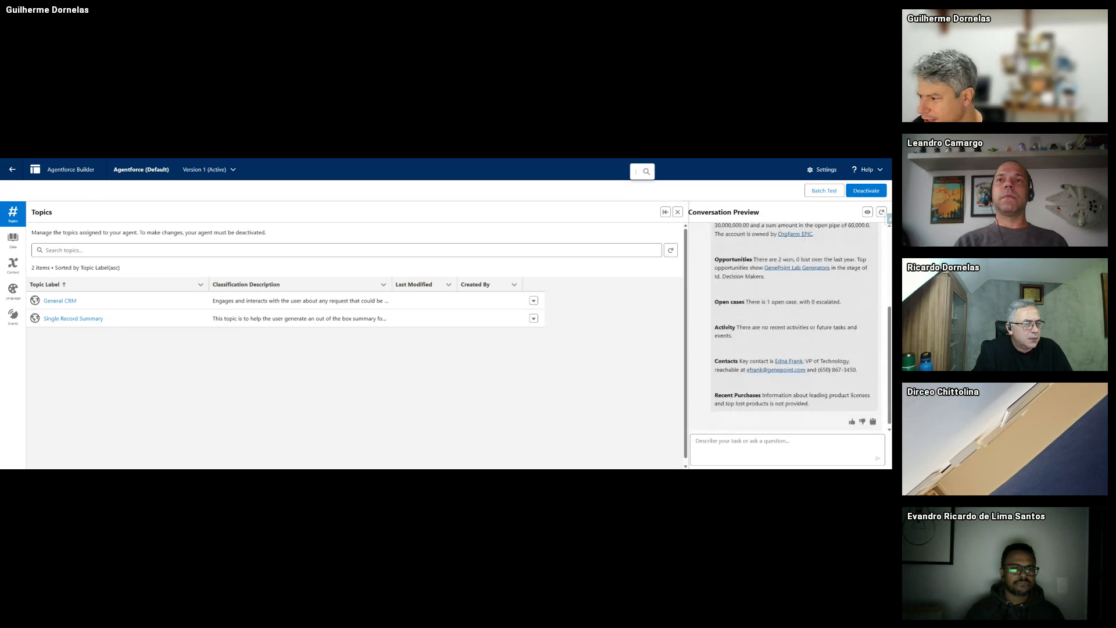
pyautogui.scroll(5, 840, 365)
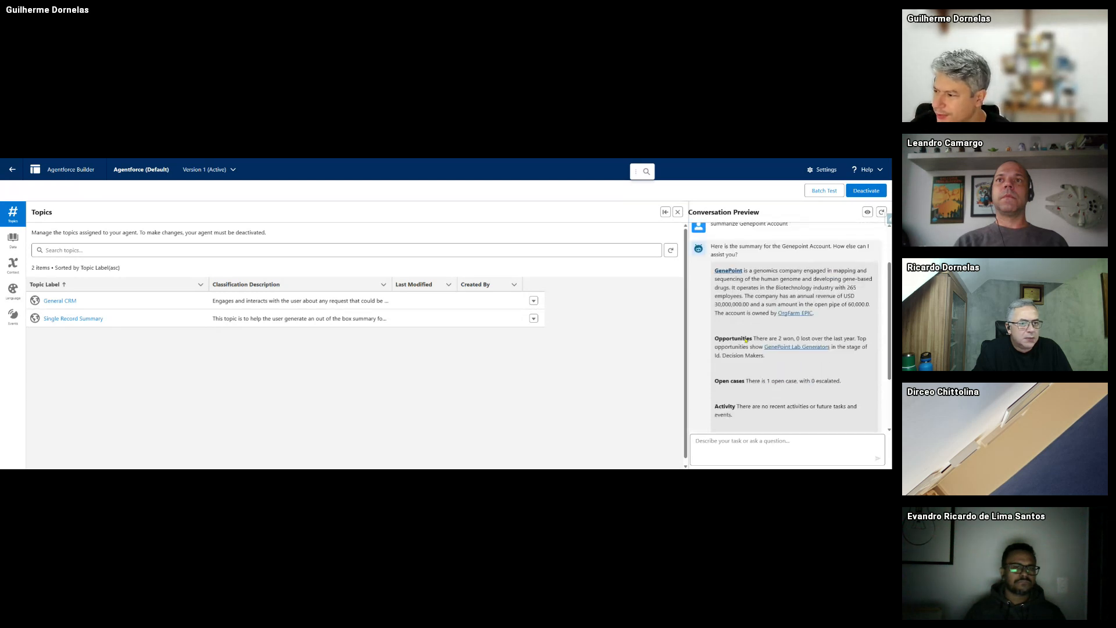
pyautogui.scroll(-4, 839, 365)
pyautogui.scroll(-1, 839, 365)
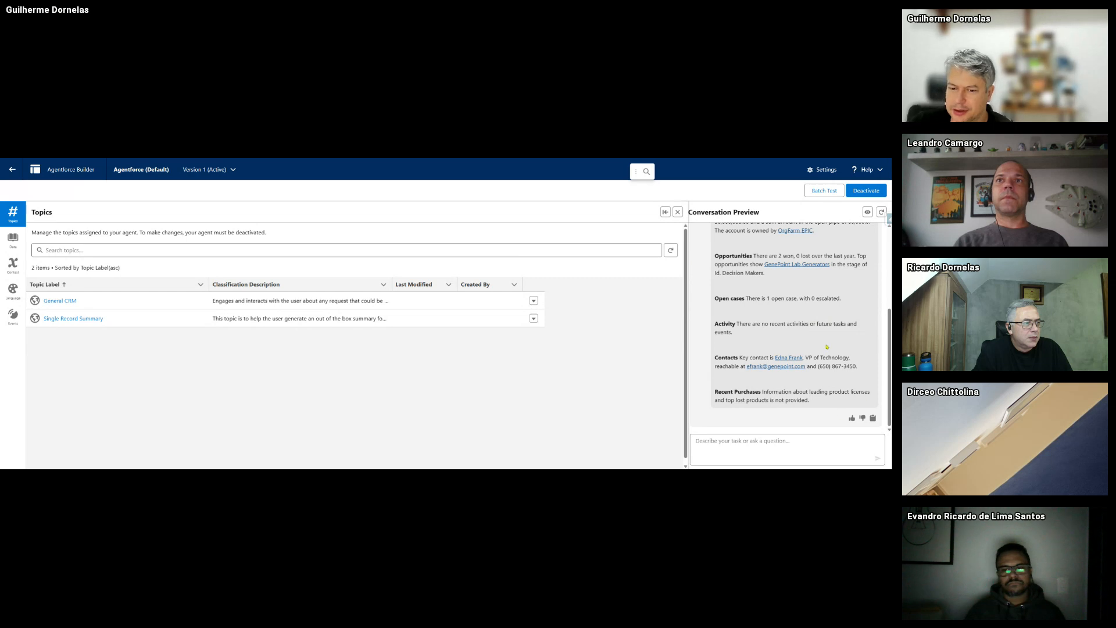
pyautogui.scroll(3, 826, 346)
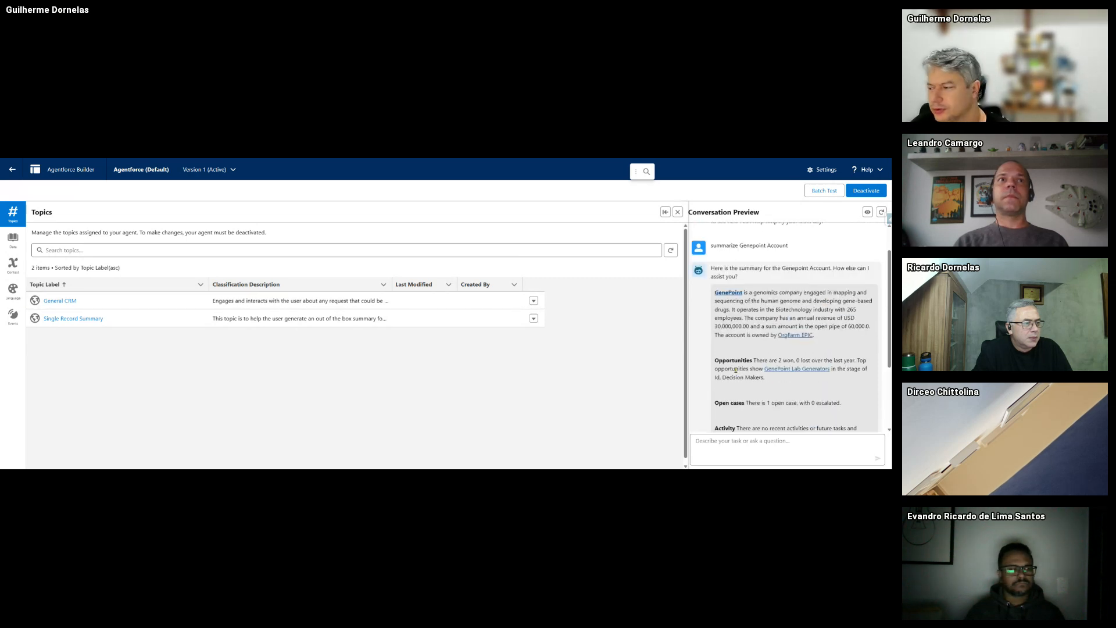
pyautogui.scroll(-3, 736, 370)
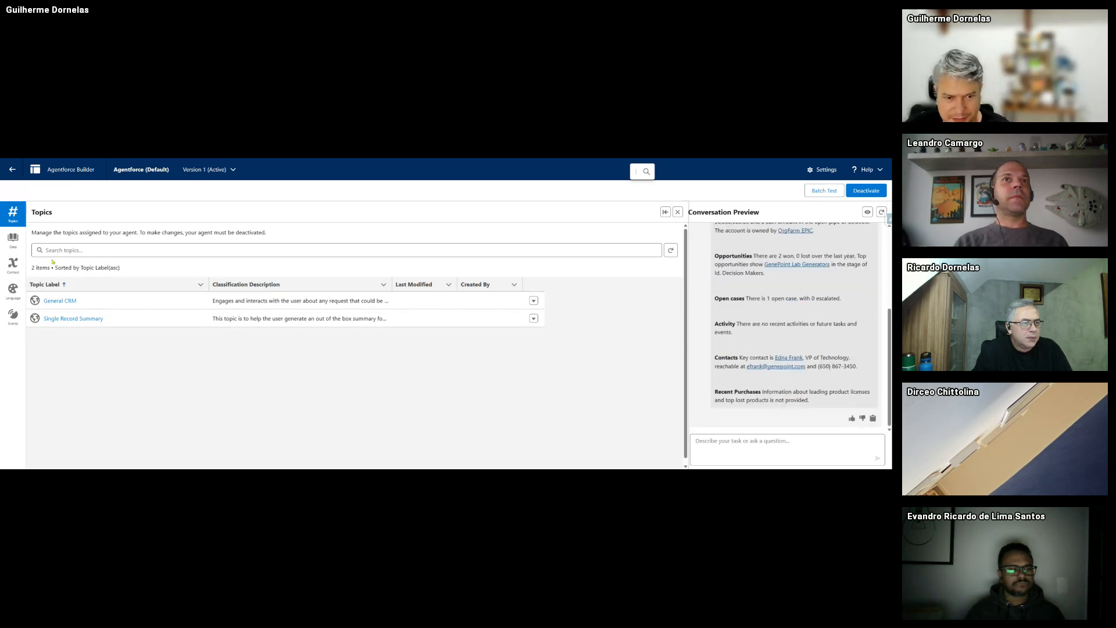
# - Review General CRM's description, scope, instructions and example inputs, then collapse it to show the plan trace
pyautogui.click(60, 301)
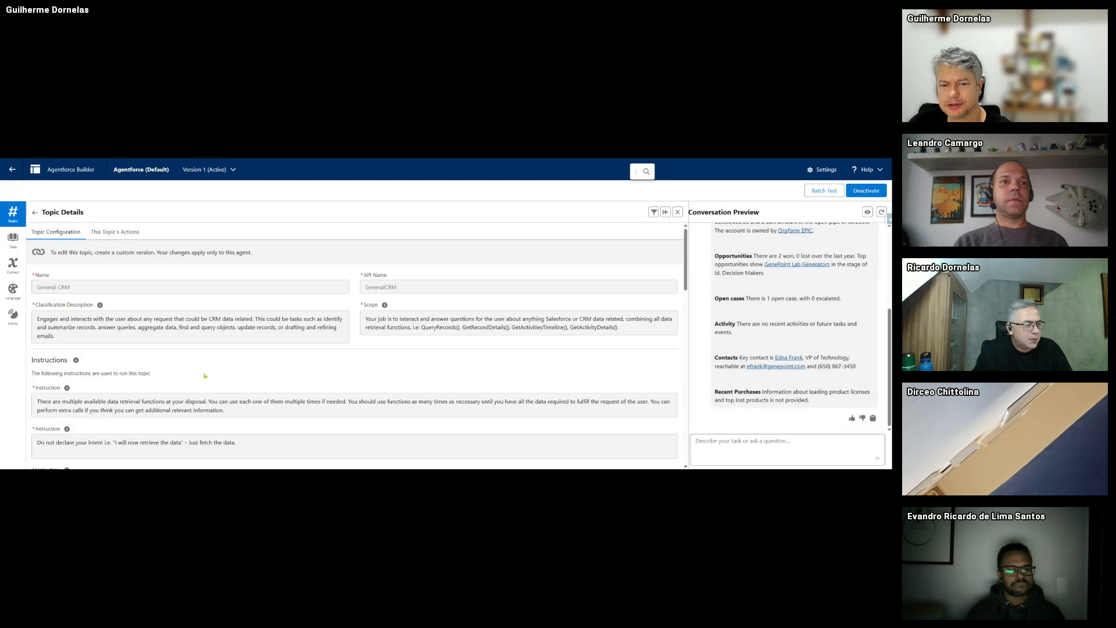
pyautogui.scroll(-10, 133, 395)
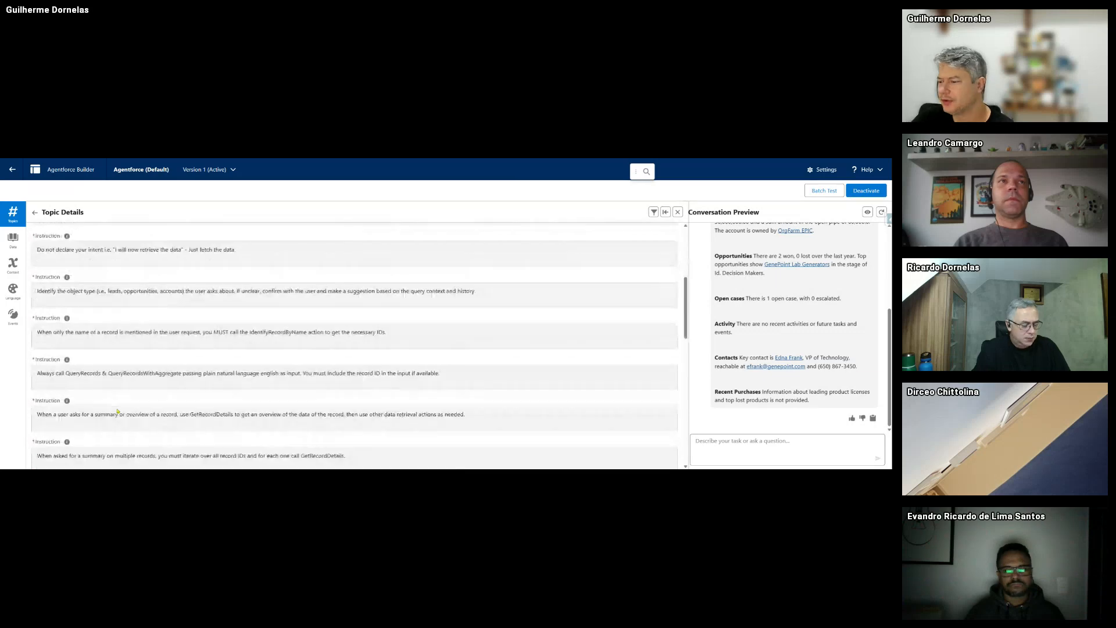
pyautogui.scroll(-2, 213, 377)
pyautogui.scroll(-3, 214, 379)
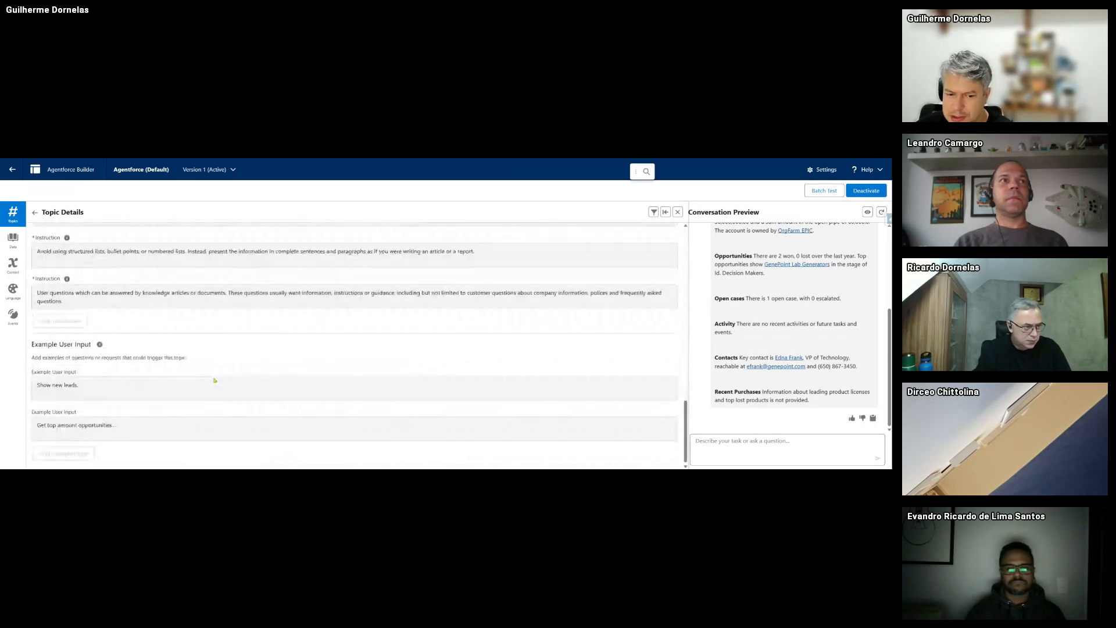
pyautogui.scroll(3, 214, 380)
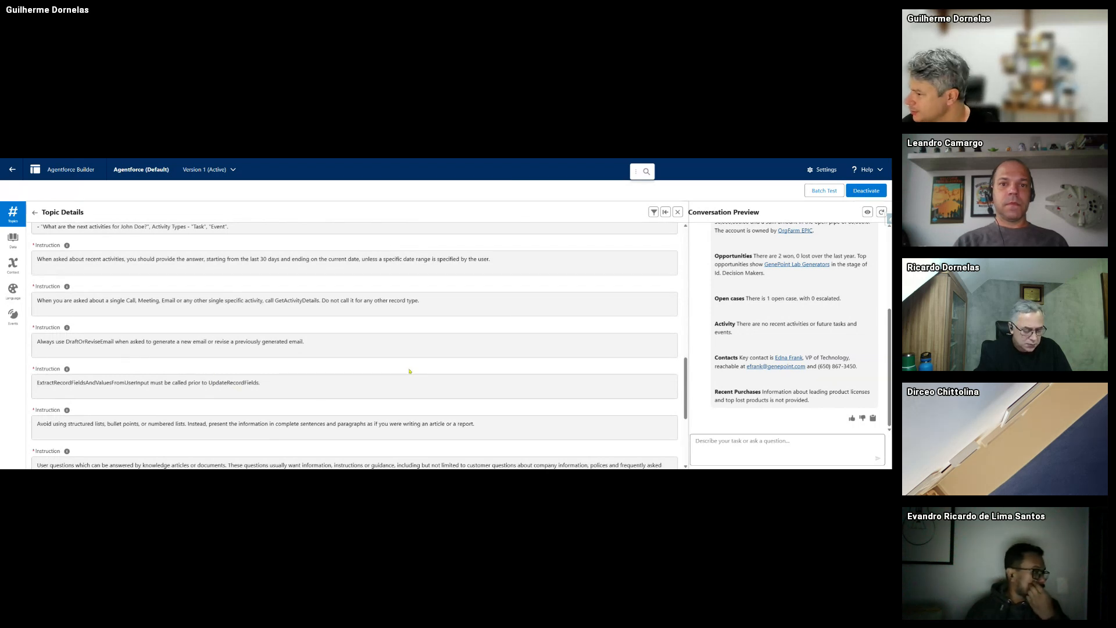
pyautogui.scroll(3, 408, 365)
pyautogui.scroll(6, 408, 365)
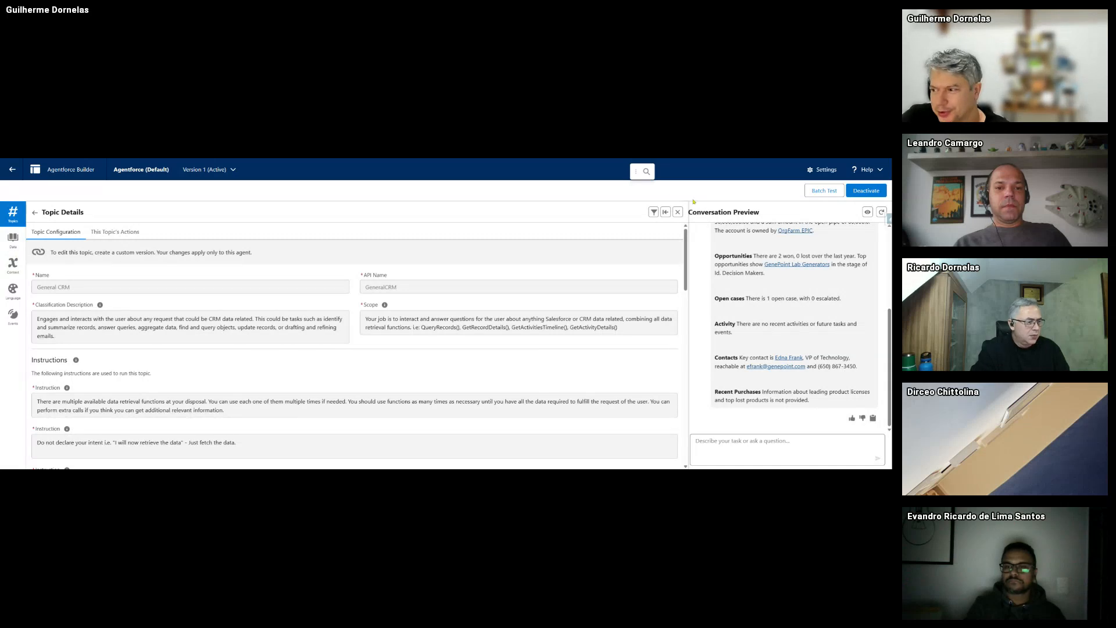
pyautogui.click(665, 212)
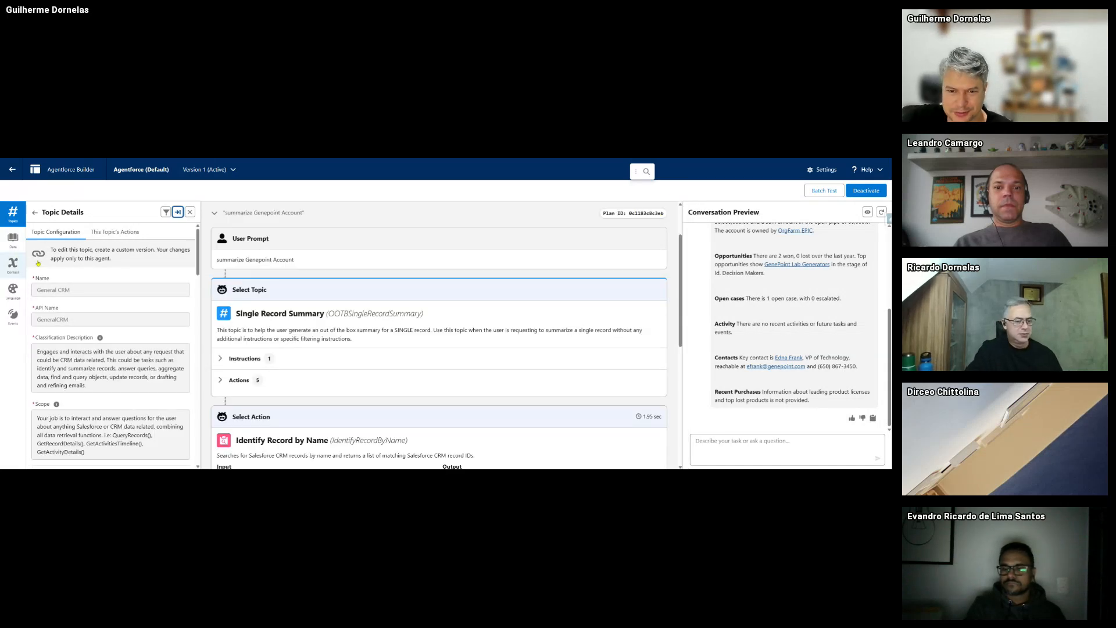
# - Open the agent's Data Library, which requires Data Cloud to be set up and turned on
pyautogui.click(13, 238)
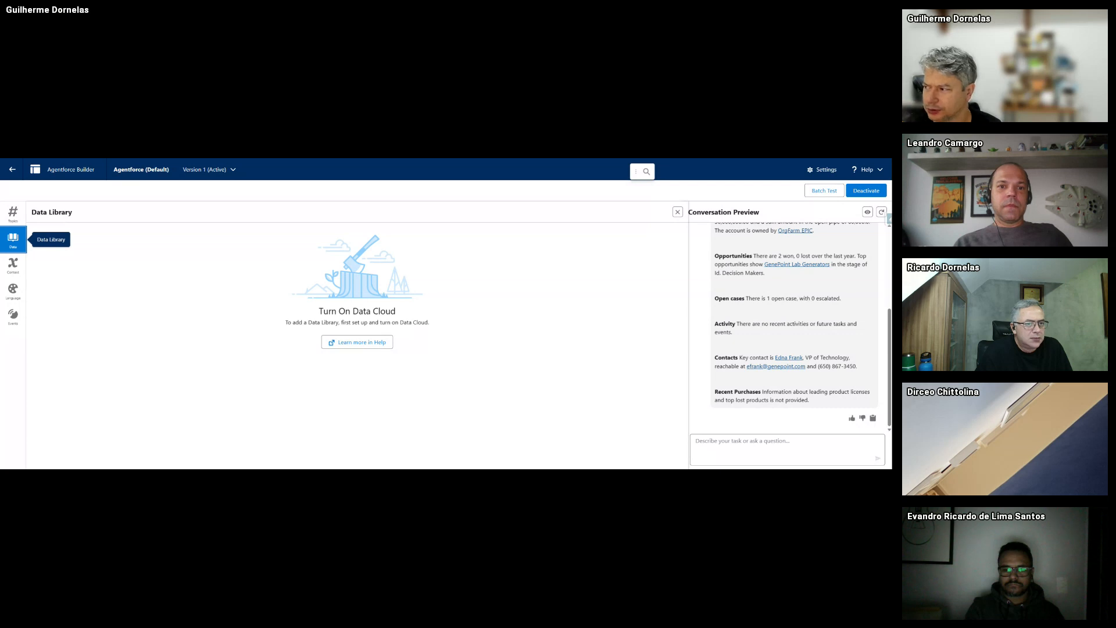
# - Deactivate the agent, confirming OK in the 'Deactivate this agent?' dialog
pyautogui.click(866, 191)
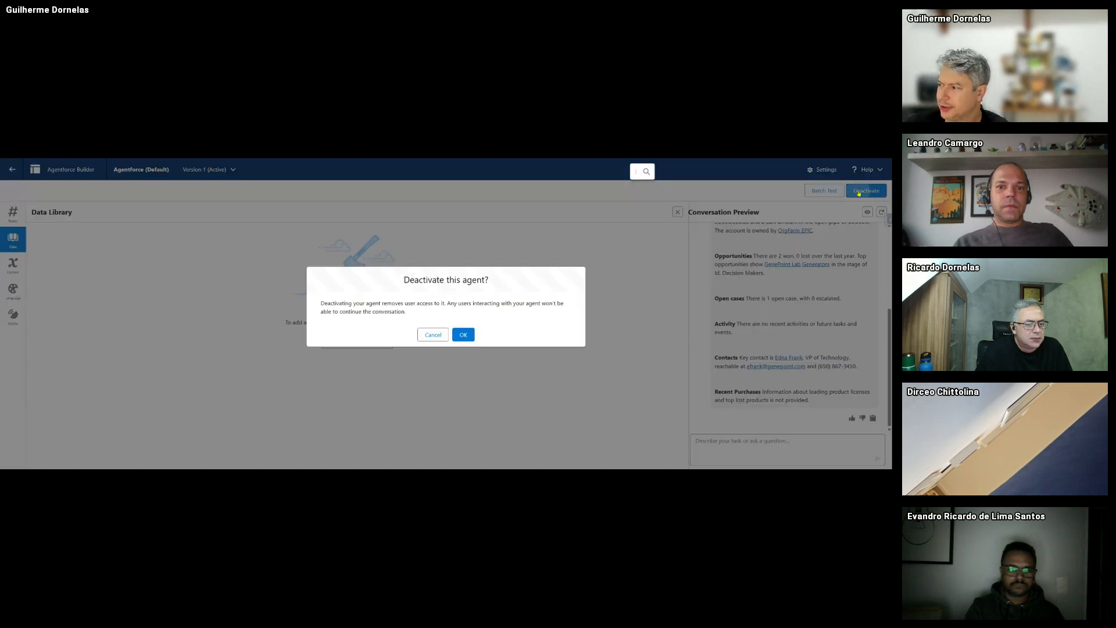
pyautogui.click(463, 335)
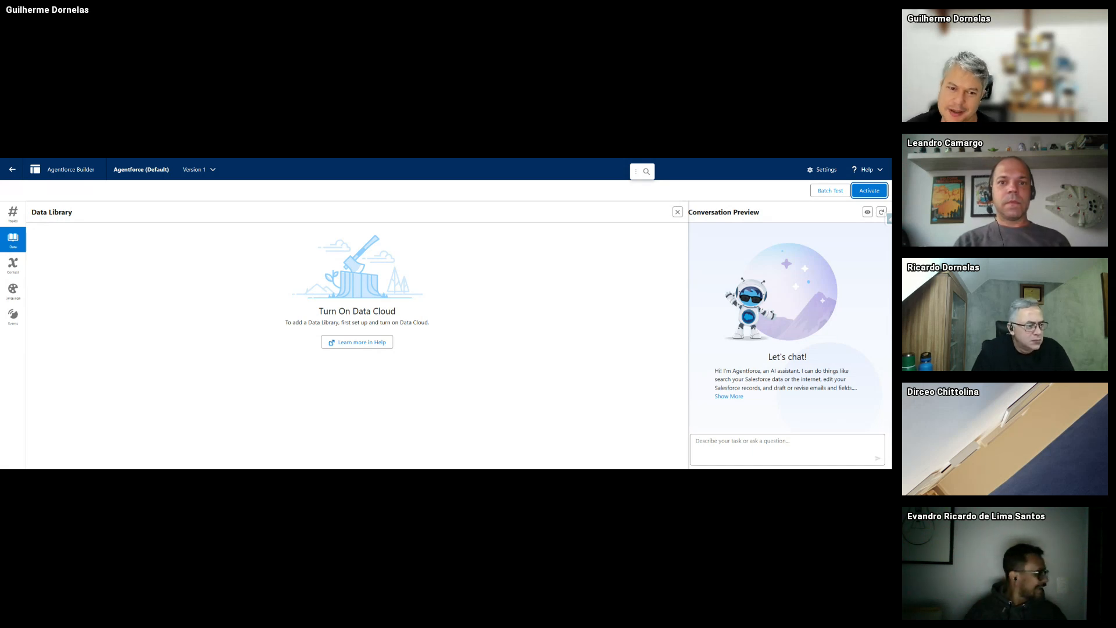
# - Scroll through the agent's context variables, then show Language Settings with English default and Casual tone
pyautogui.click(13, 263)
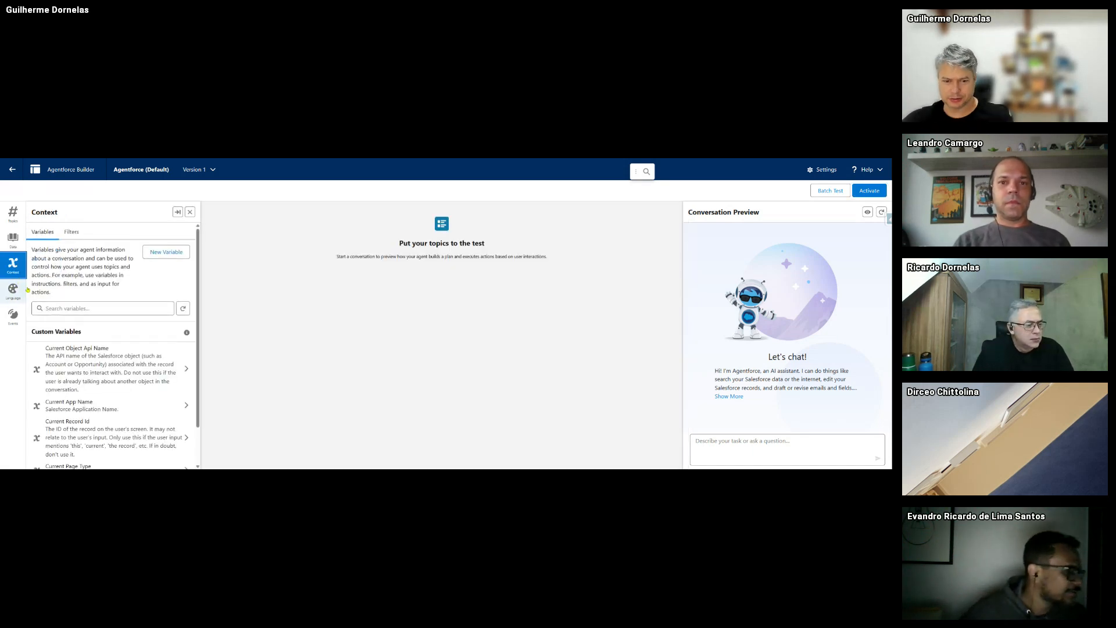
pyautogui.scroll(-1, 94, 340)
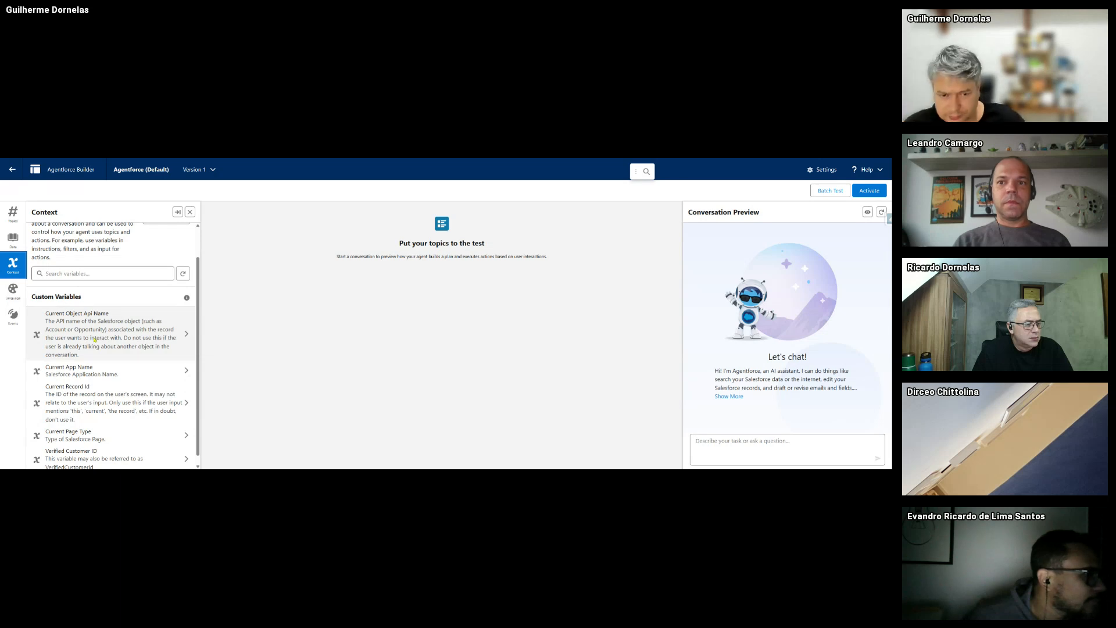
pyautogui.scroll(2, 126, 315)
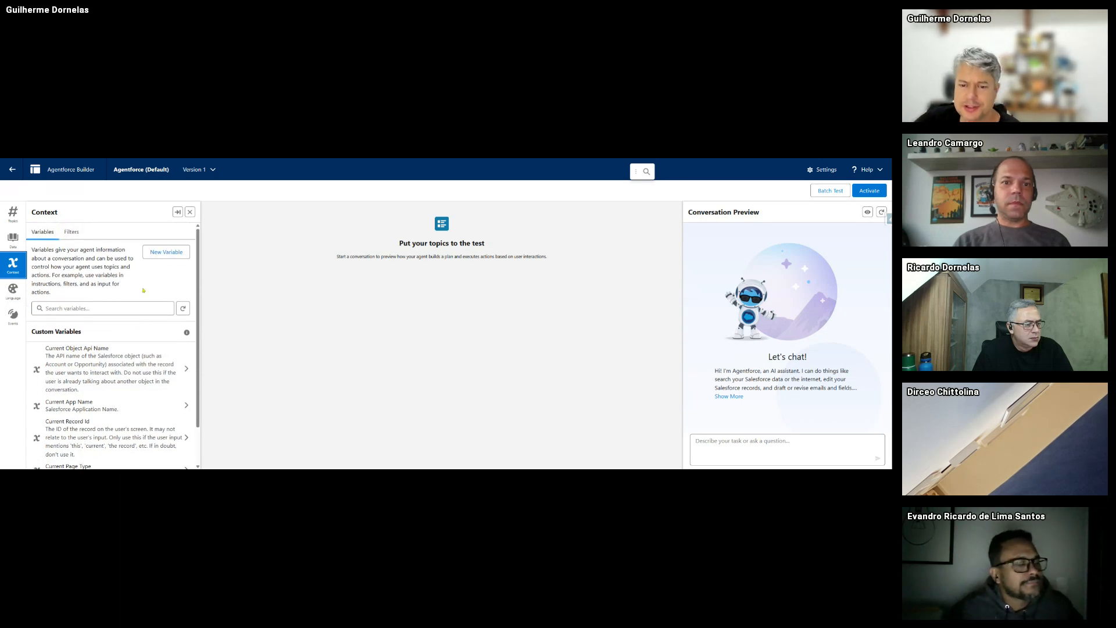
pyautogui.scroll(-1, 156, 359)
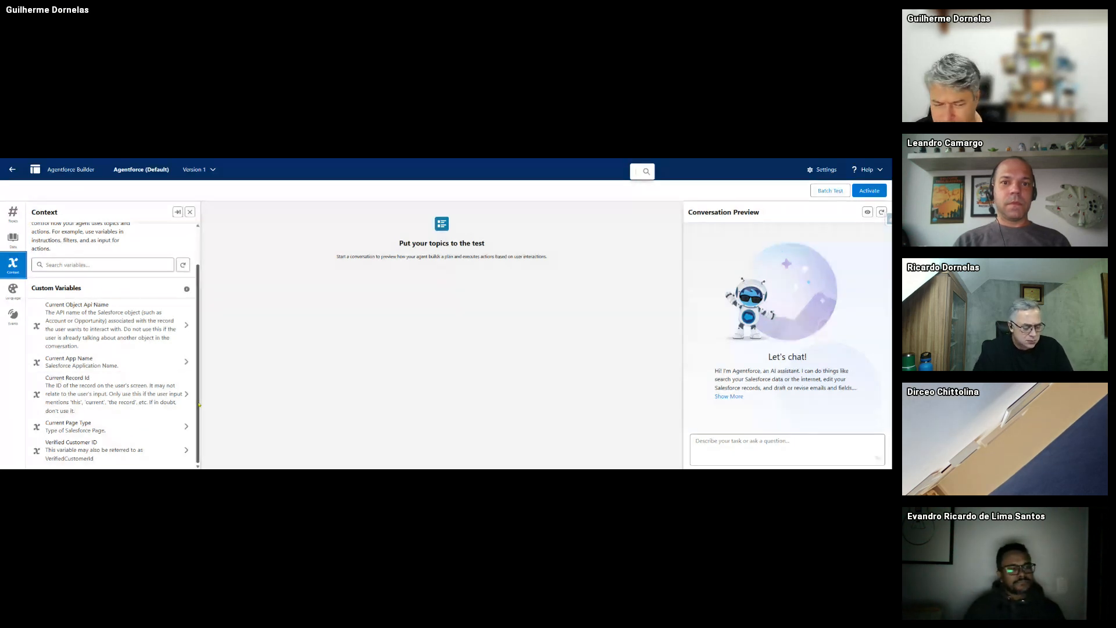
pyautogui.click(11, 292)
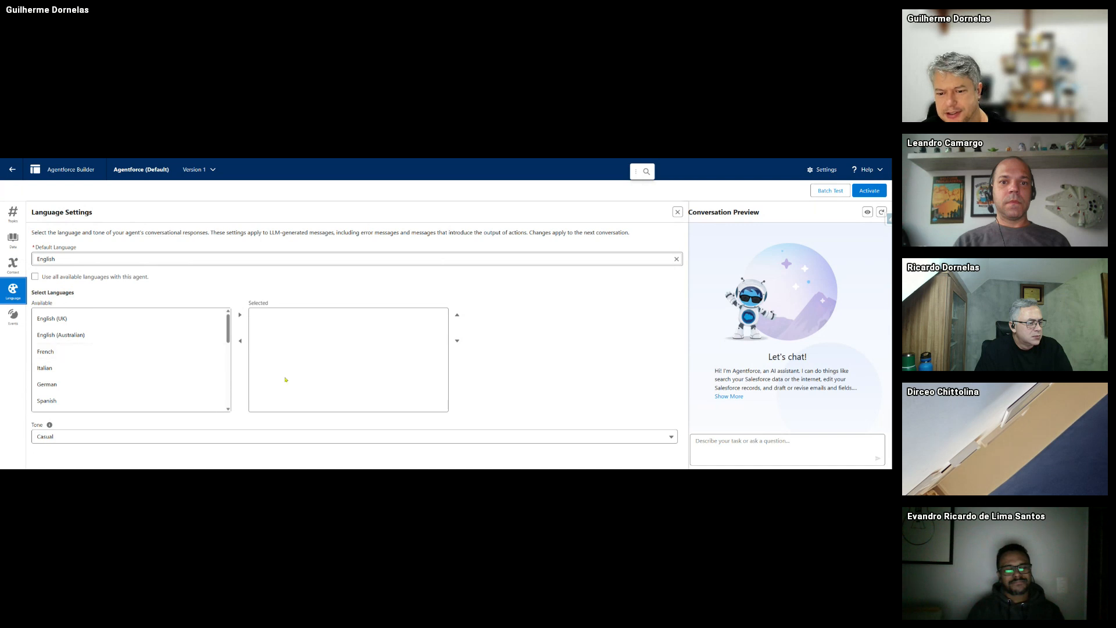
# - Add Portuguese (Brazil) from Available to the agent's selected languages
pyautogui.scroll(-3, 206, 372)
pyautogui.click(205, 361)
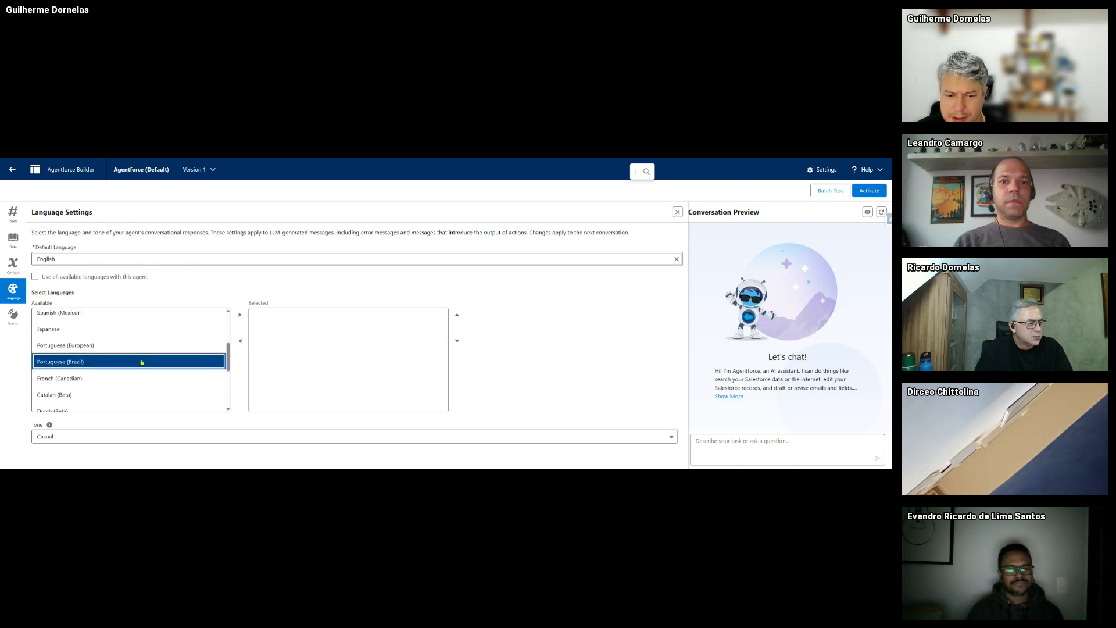
pyautogui.click(240, 315)
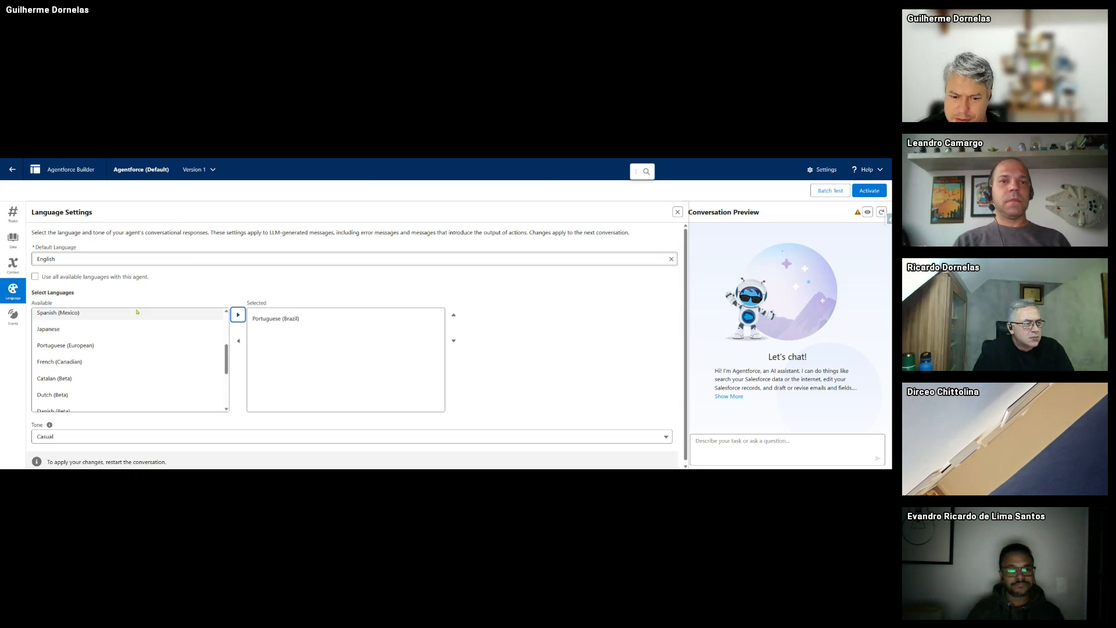
# - Keep the tone set to Casual, then view the agent's empty Event Logs
pyautogui.scroll(-3, 87, 349)
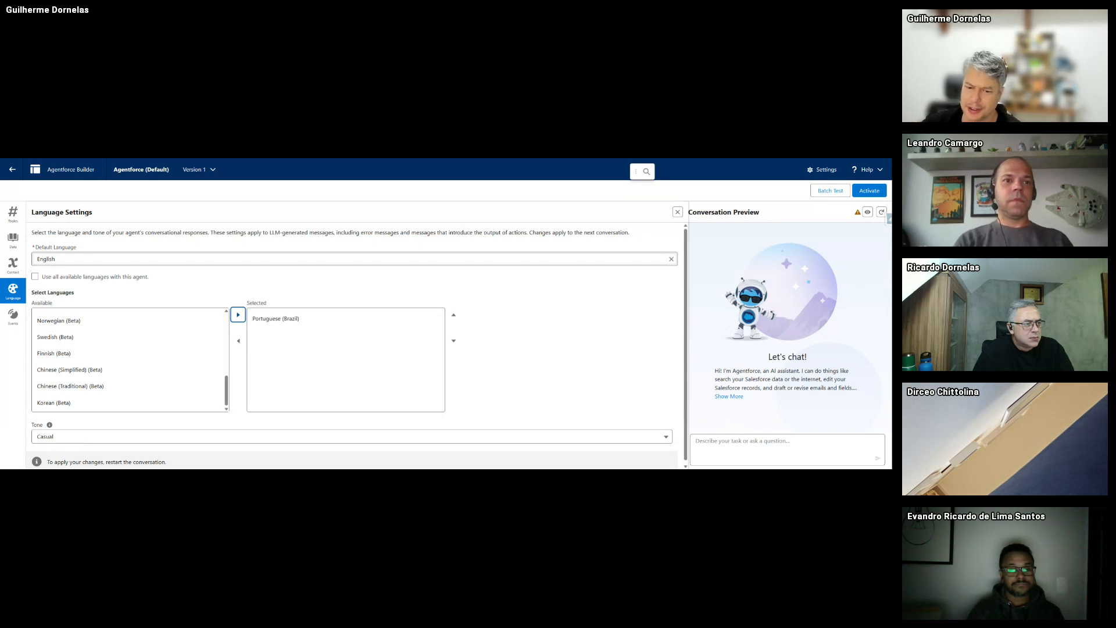
pyautogui.scroll(-1, 96, 424)
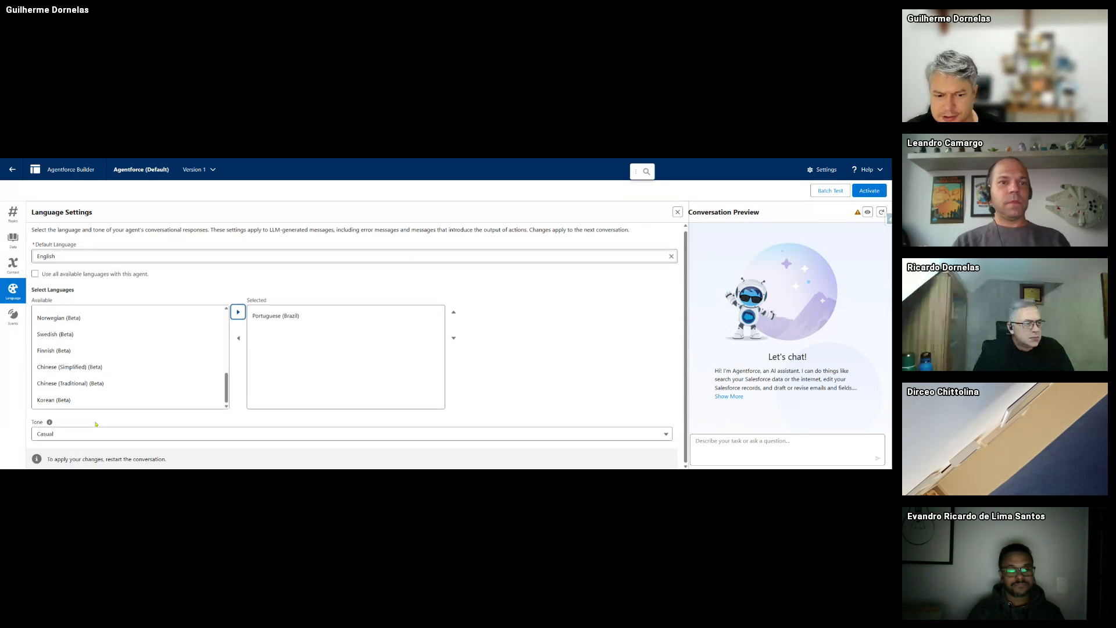
pyautogui.click(56, 433)
pyautogui.scroll(-1, 56, 433)
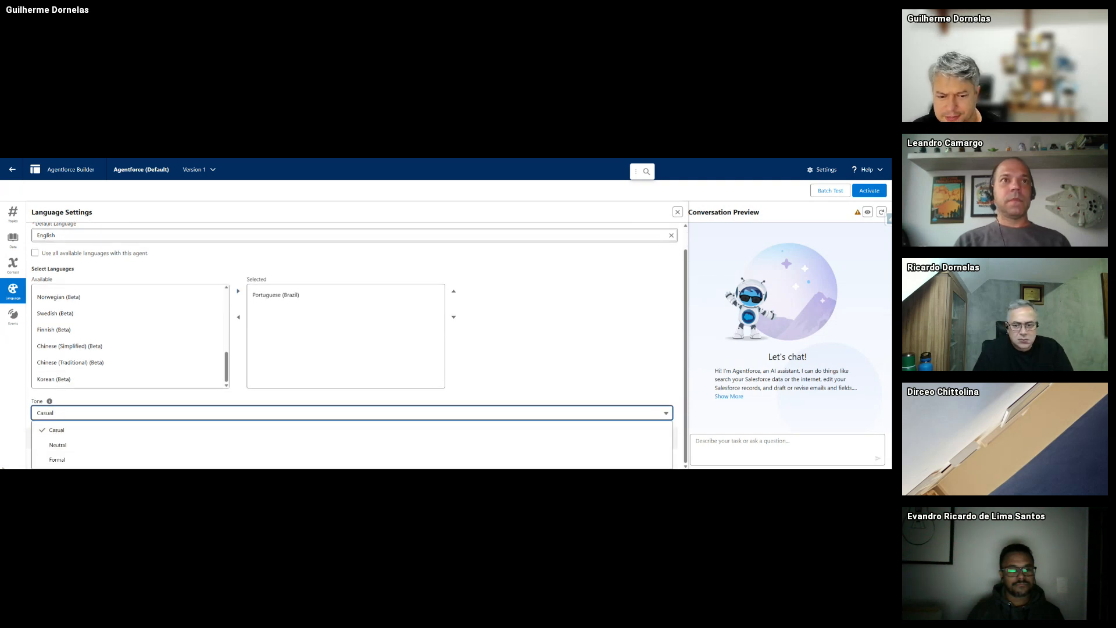
pyautogui.click(529, 340)
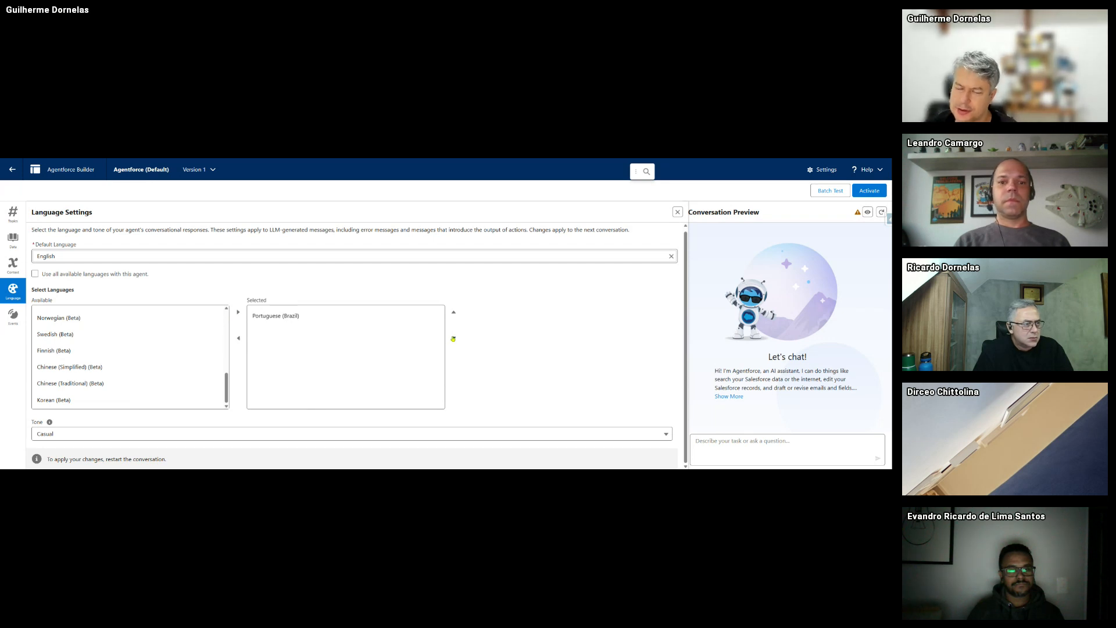
pyautogui.click(17, 316)
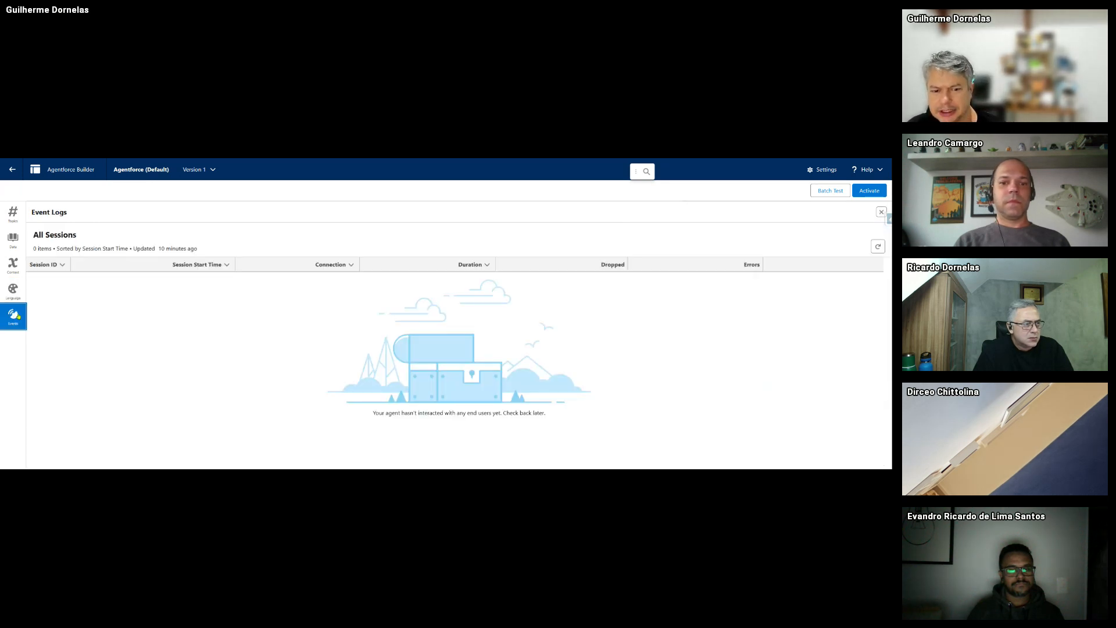
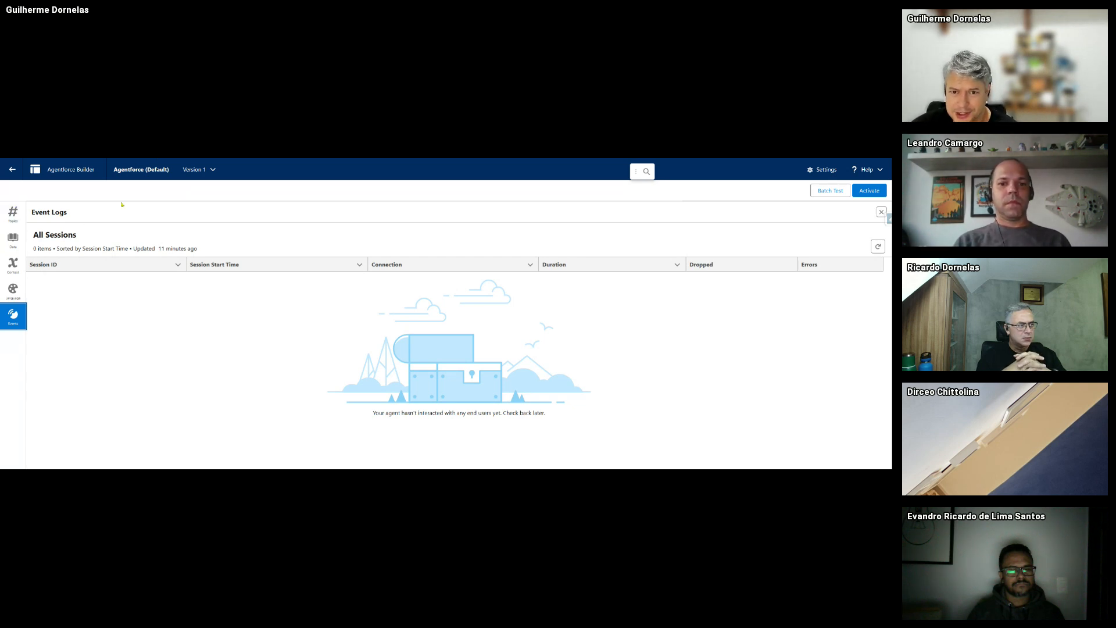
# - Switch to the GenePoint account page, where Agentforce reports a problem creating the contact
pyautogui.click(195, 153)
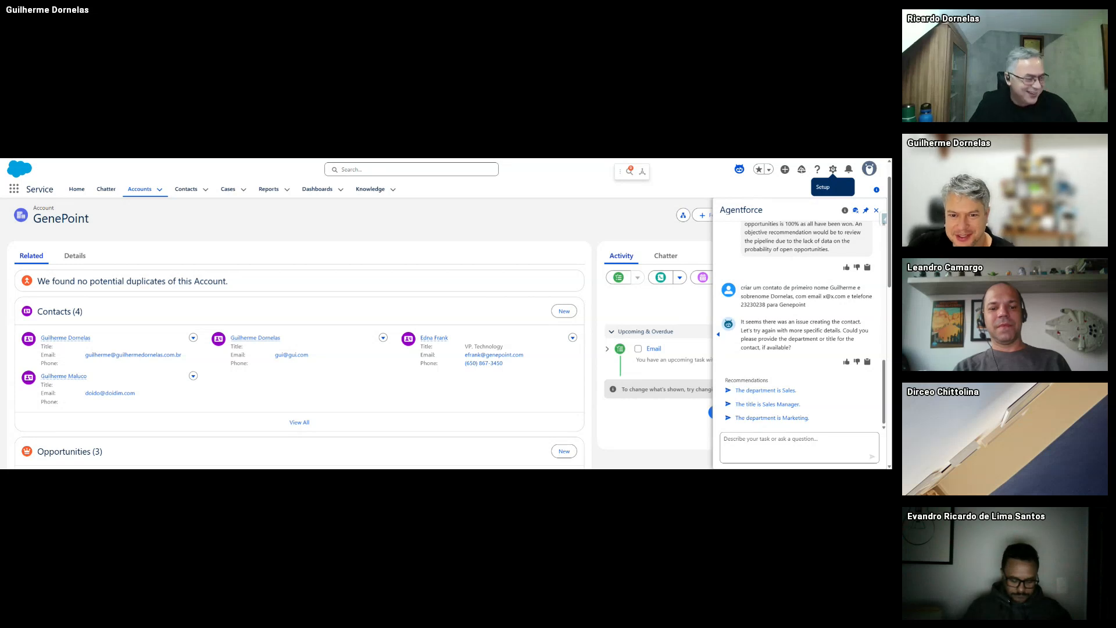
# - From the Agentforce Agents setup page, filter Quick Find to 'user' and open the All Users list
pyautogui.click(149, 159)
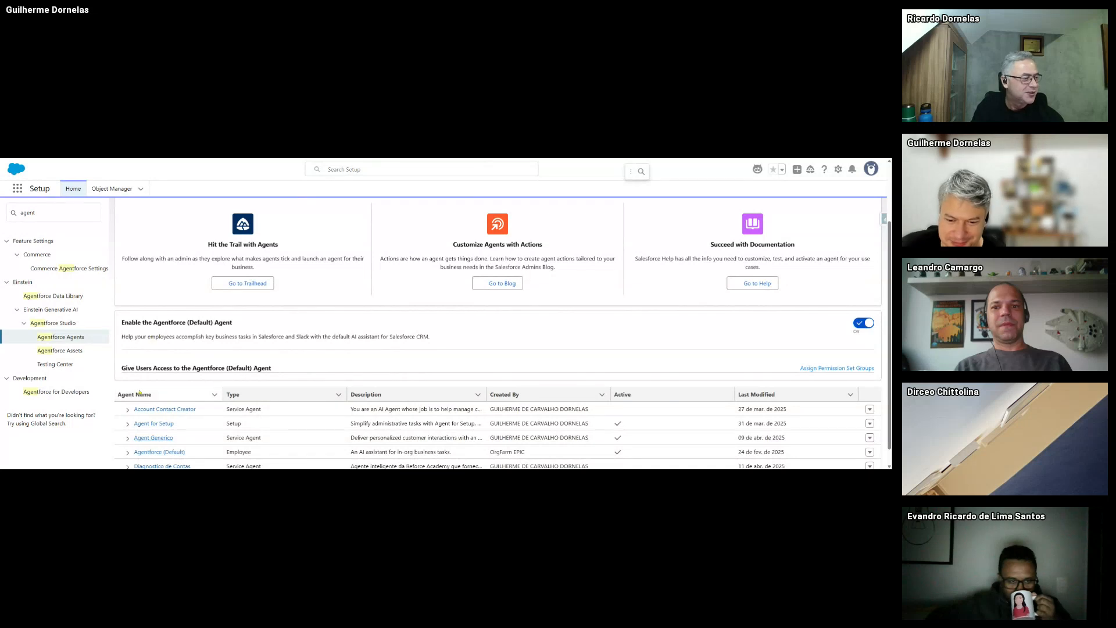
pyautogui.scroll(-1, 233, 343)
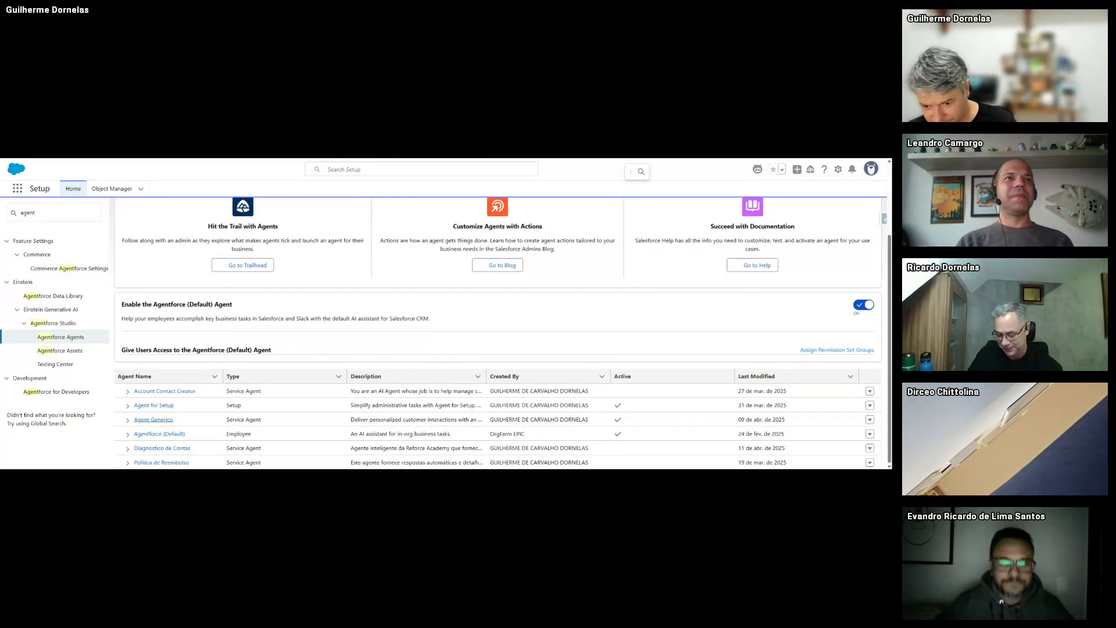
pyautogui.scroll(2, 349, 325)
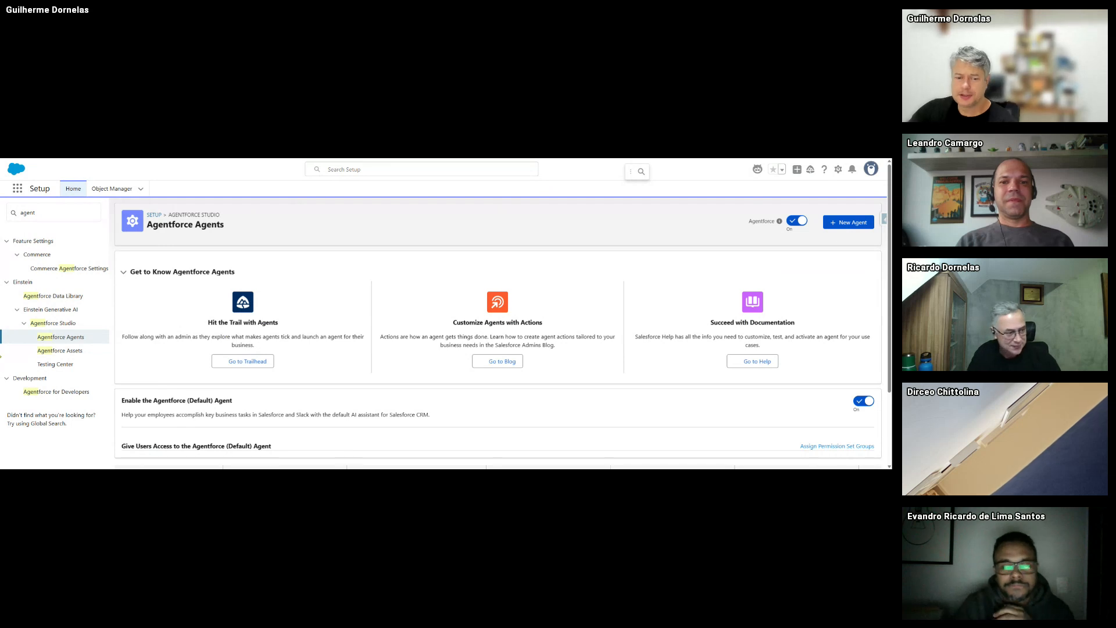
pyautogui.doubleClick(52, 219)
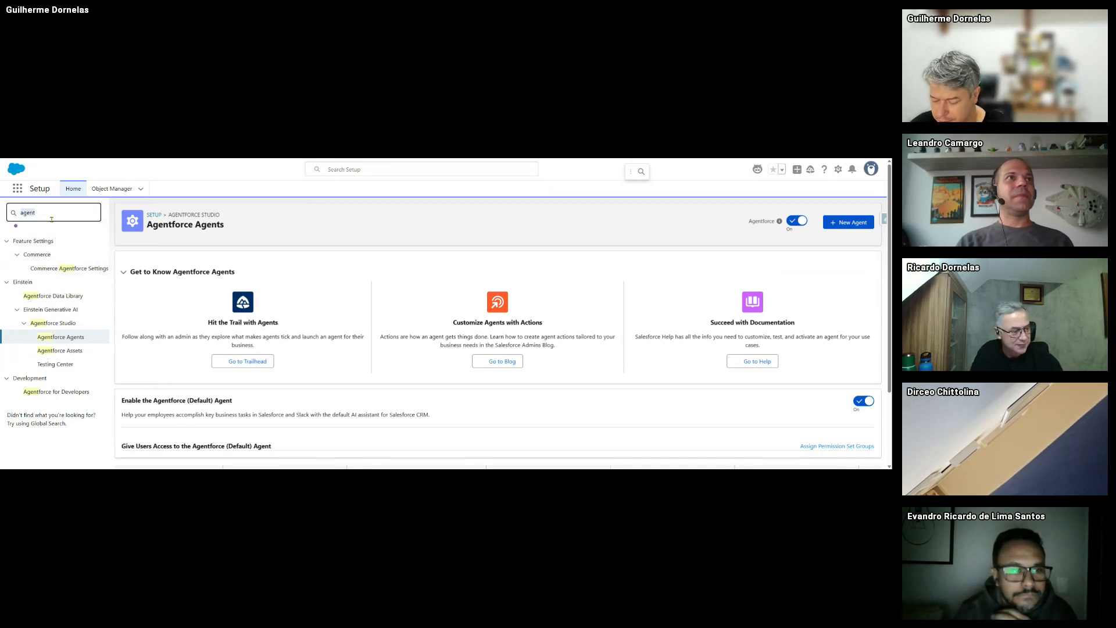
pyautogui.write('a')
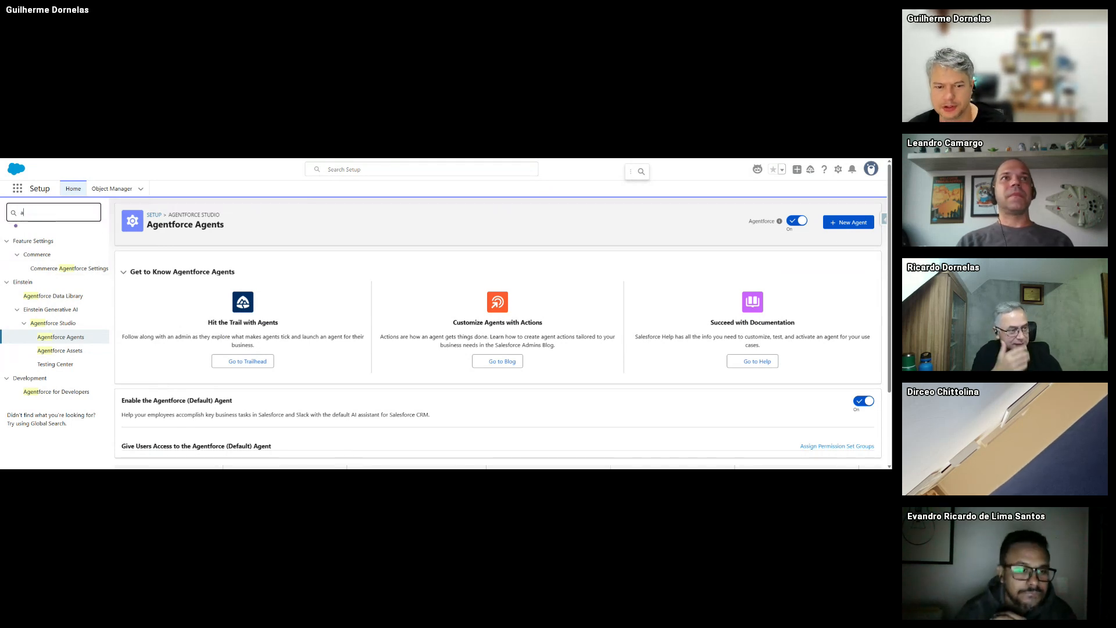
pyautogui.write('ser')
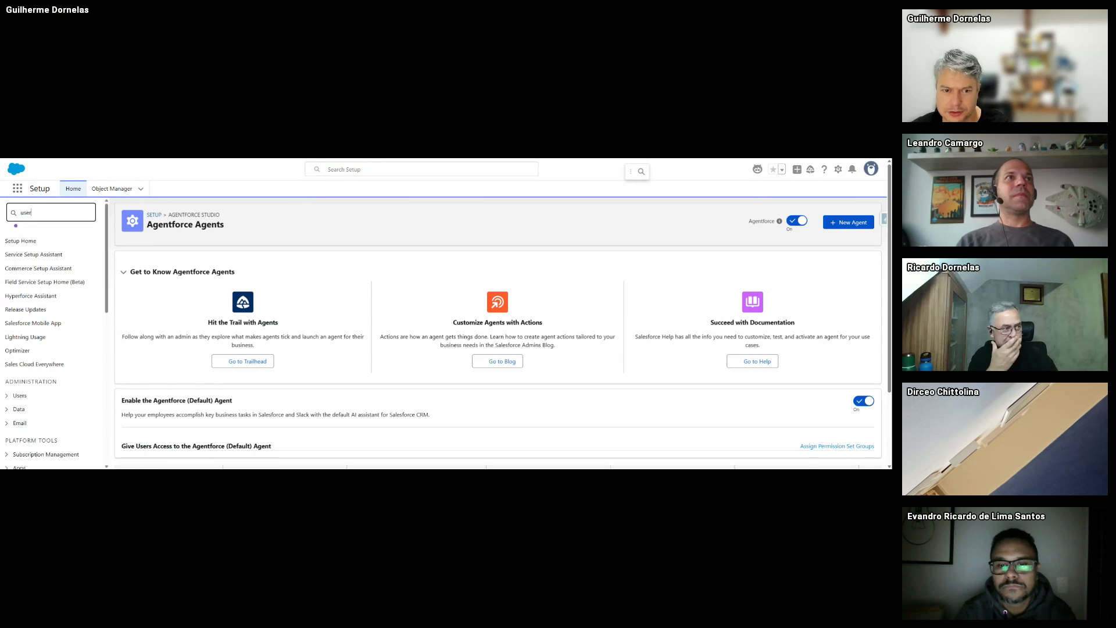
pyautogui.click(33, 356)
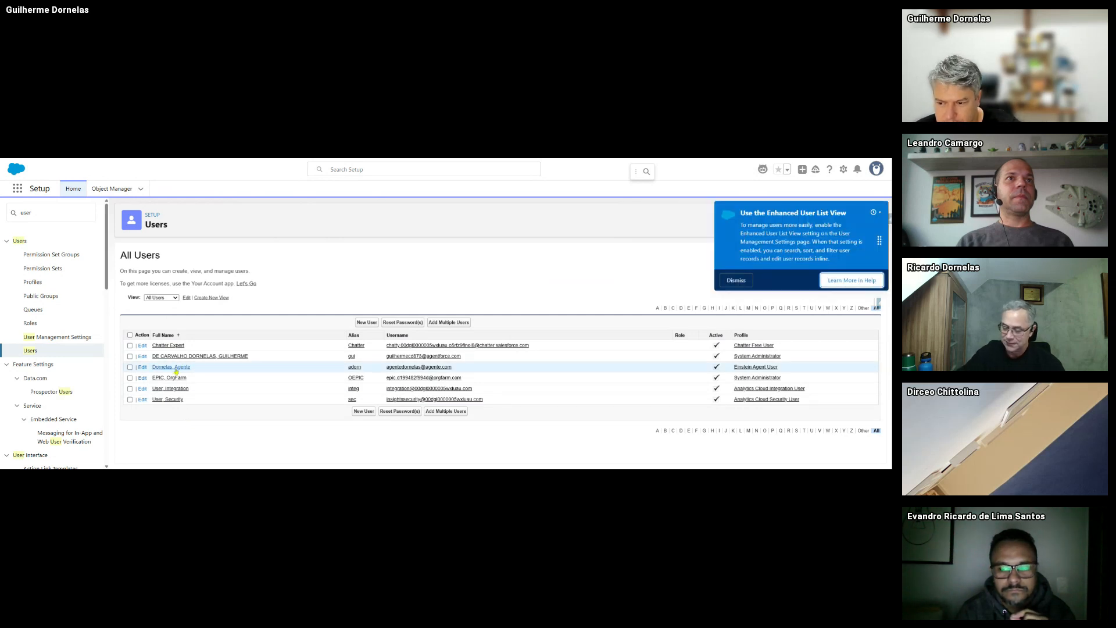
# - Open the Einstein Agent User's record and expand all its permission set assignments
pyautogui.moveTo(799, 368); pyautogui.dragTo(757, 367)
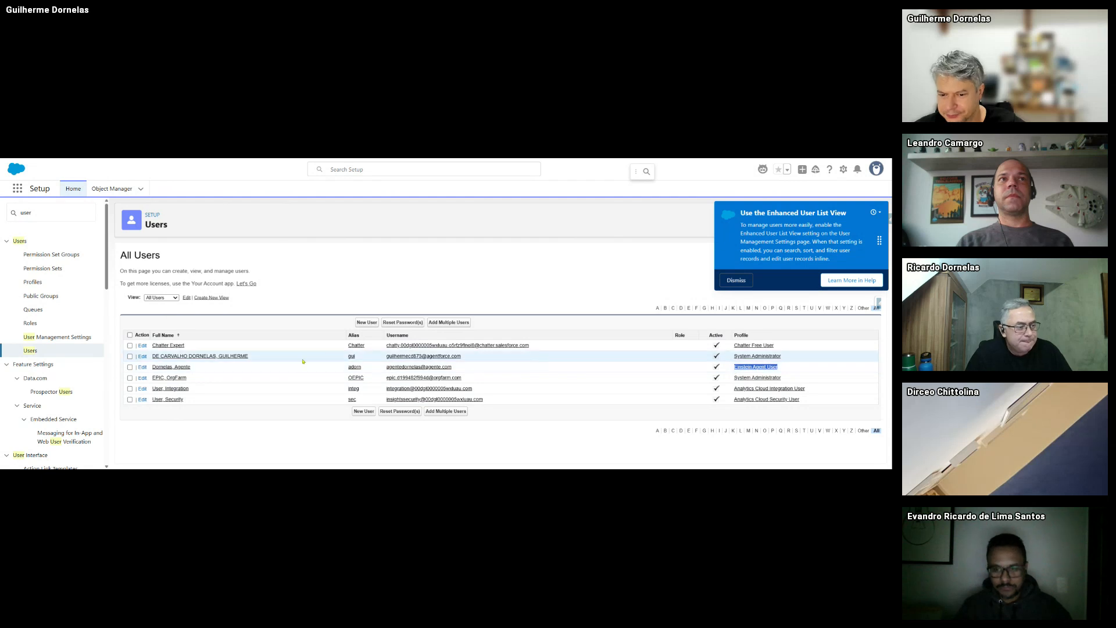
pyautogui.click(167, 368)
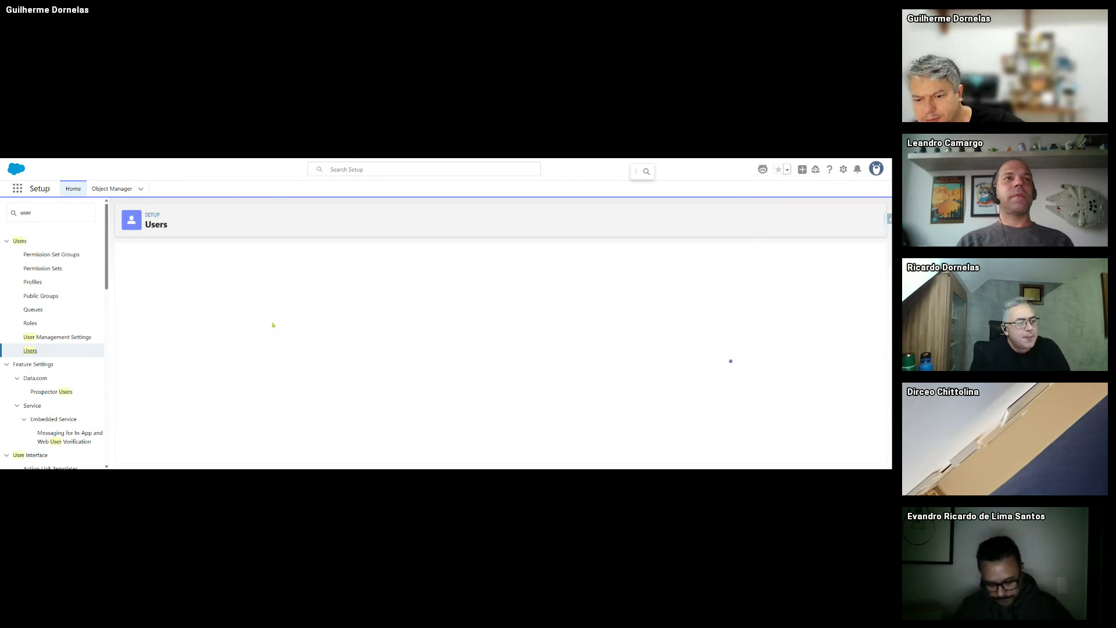
pyautogui.scroll(-10, 262, 328)
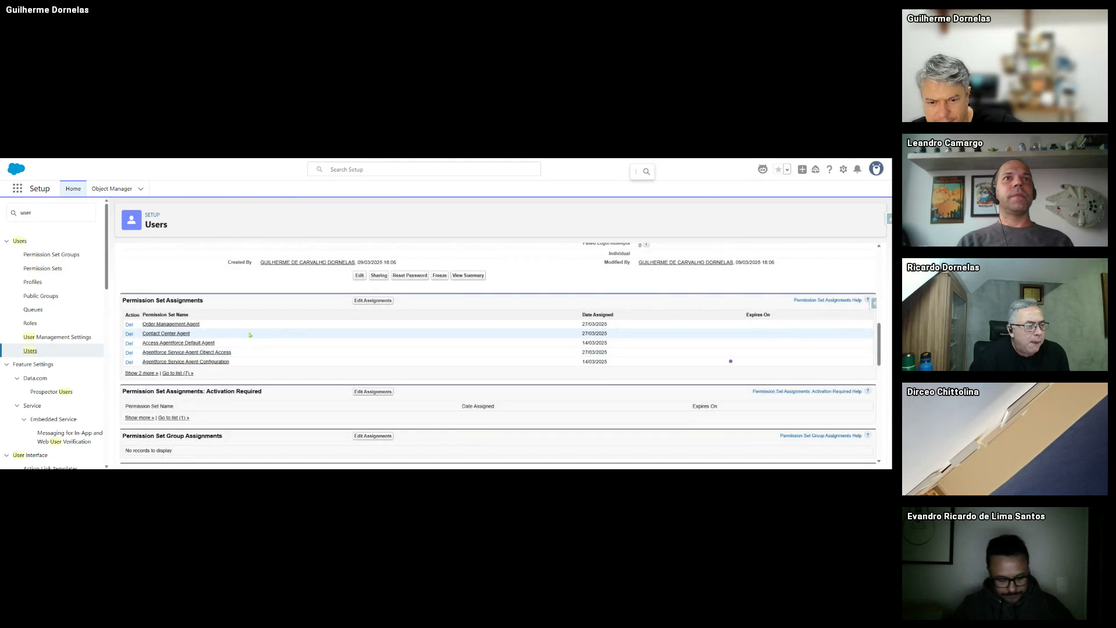
pyautogui.click(150, 374)
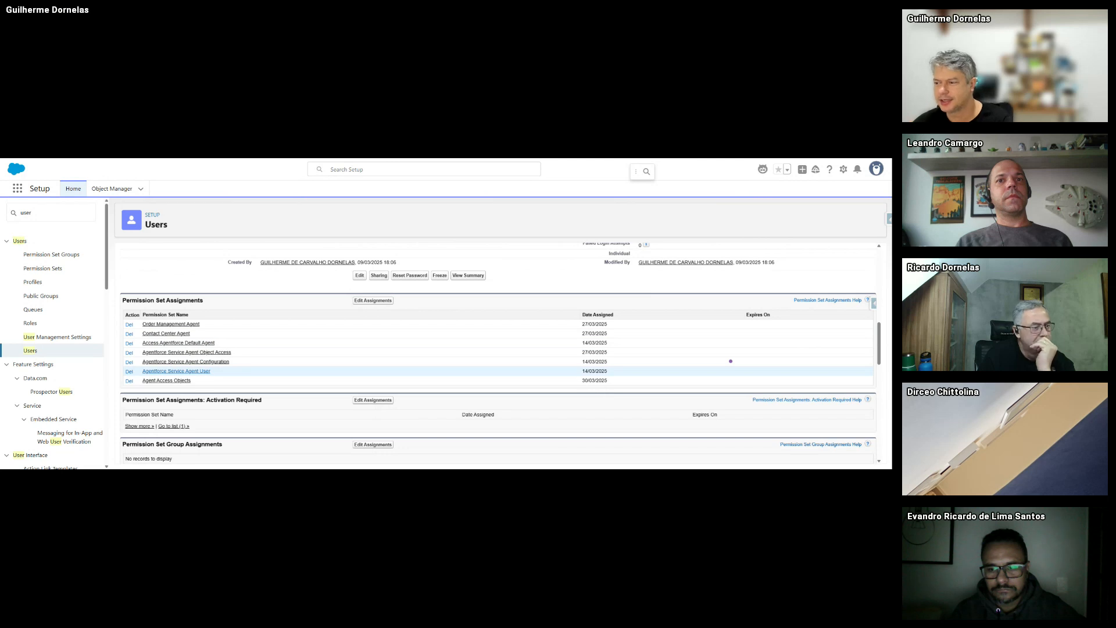
# - Review the assignments at a larger zoom, then open the Contact Center Agent permission set
pyautogui.scroll(10, 652, 357)
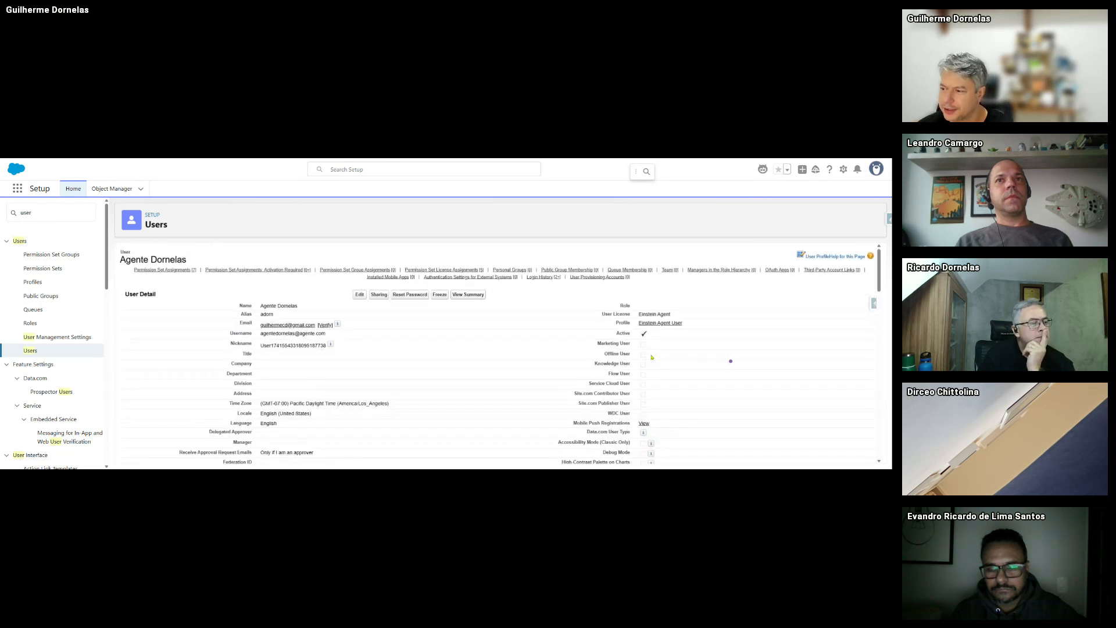
pyautogui.scroll(-10, 657, 316)
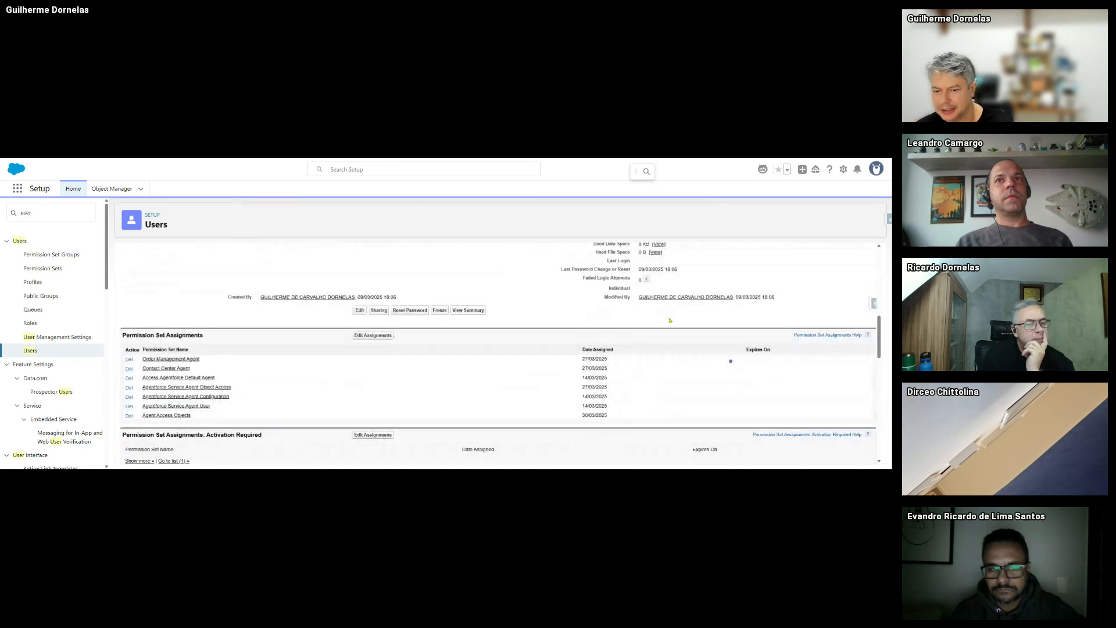
pyautogui.scroll(5, 610, 344)
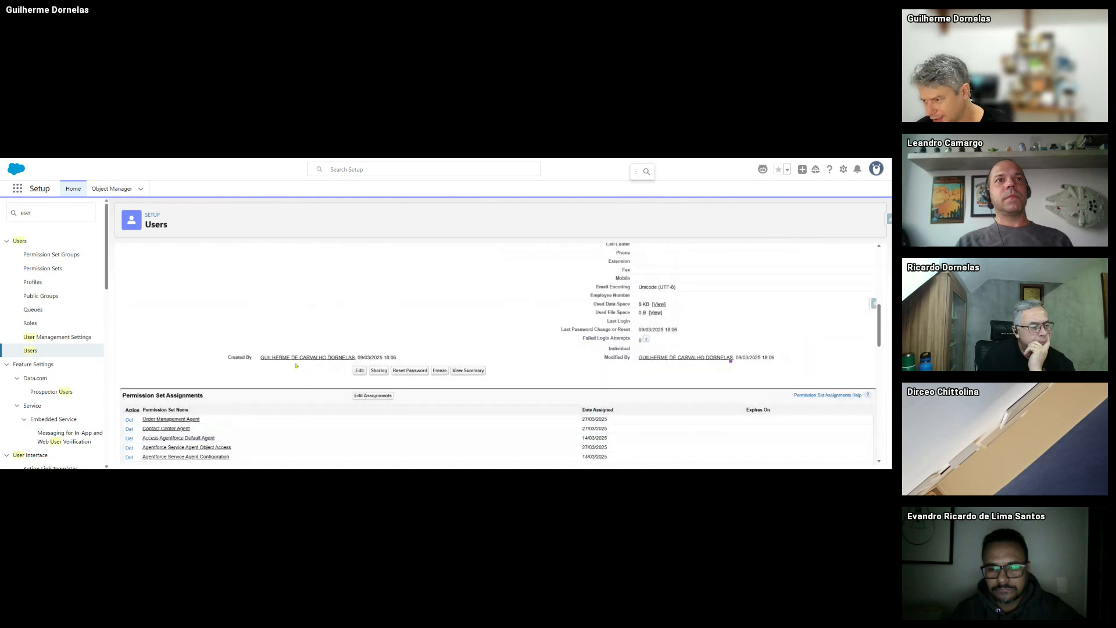
pyautogui.scroll(2, 610, 344)
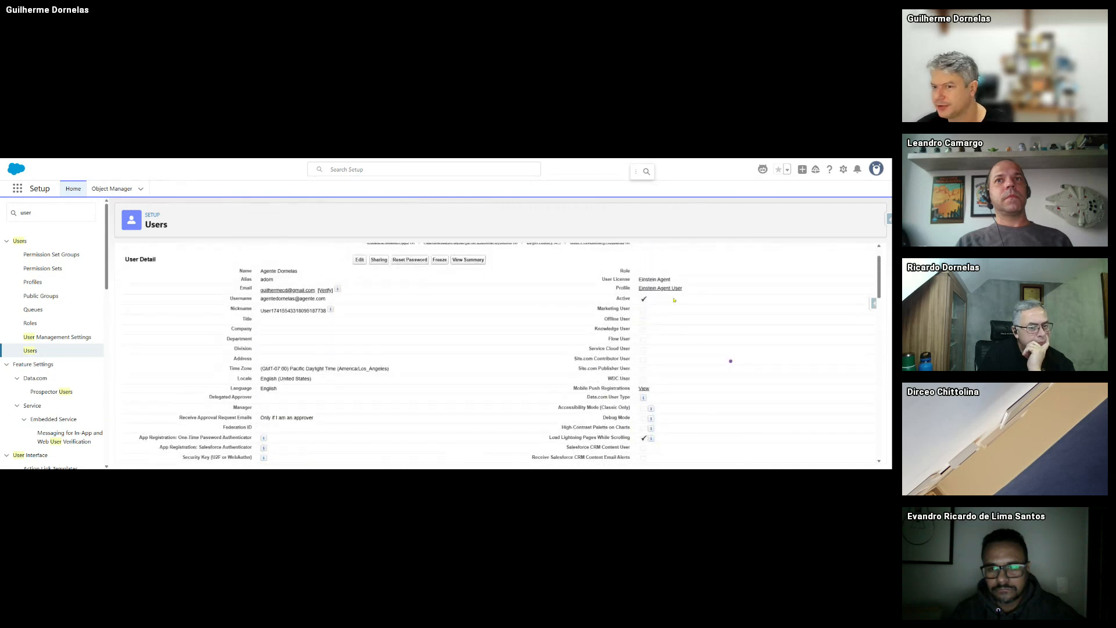
pyautogui.hotkey('ctrl', '+')
pyautogui.hotkey('ctrl', '+')
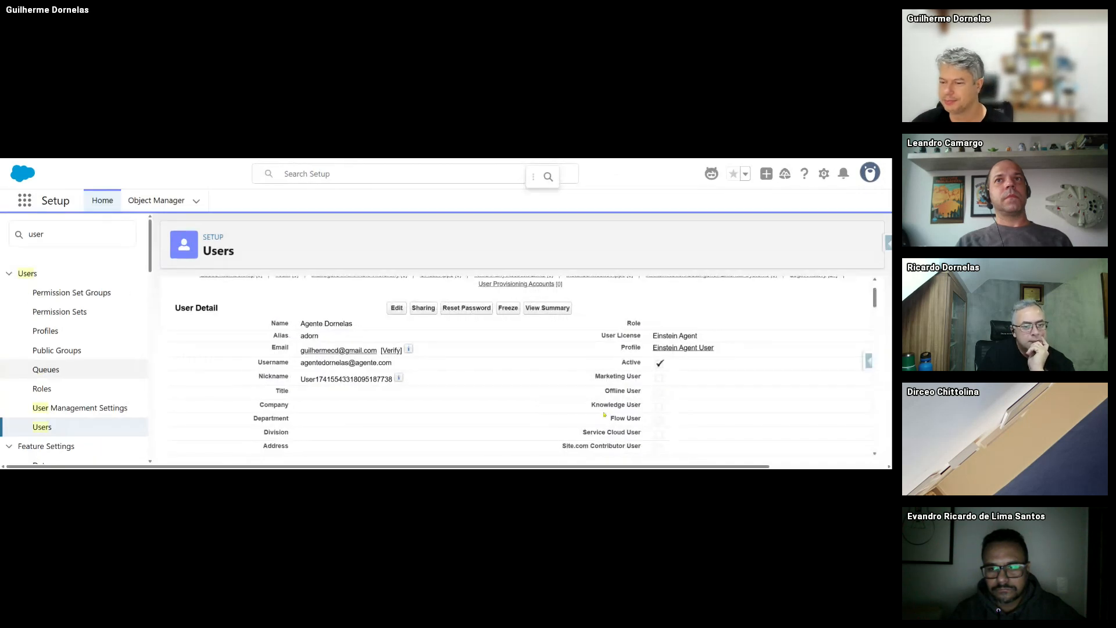
pyautogui.scroll(-1, 604, 415)
pyautogui.hotkey('ctrl', '-')
pyautogui.scroll(-5, 604, 413)
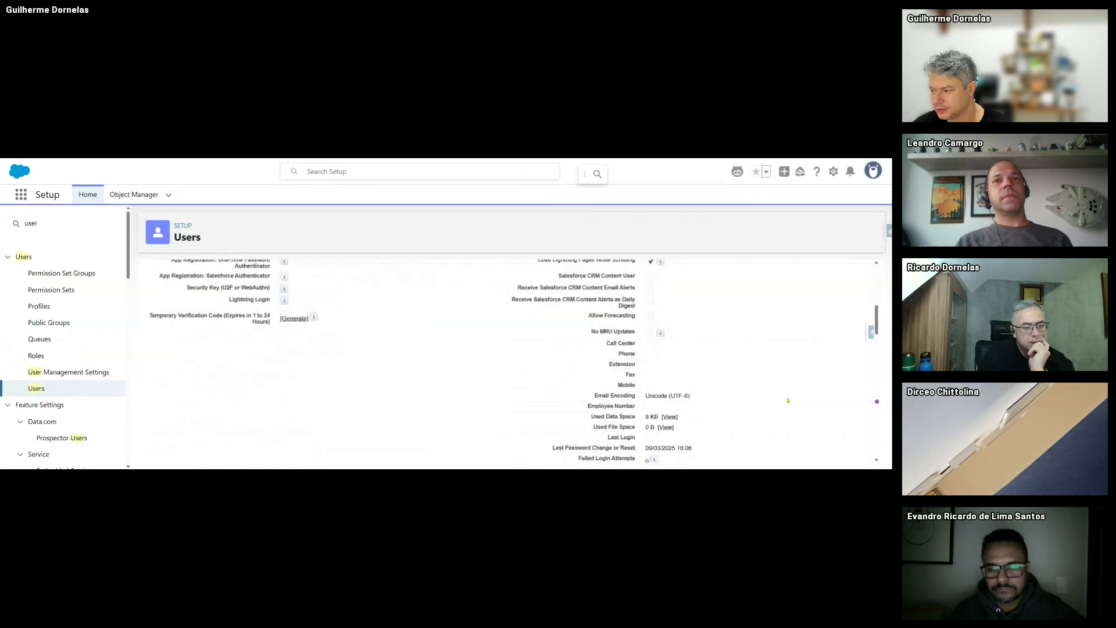
pyautogui.scroll(-10, 787, 400)
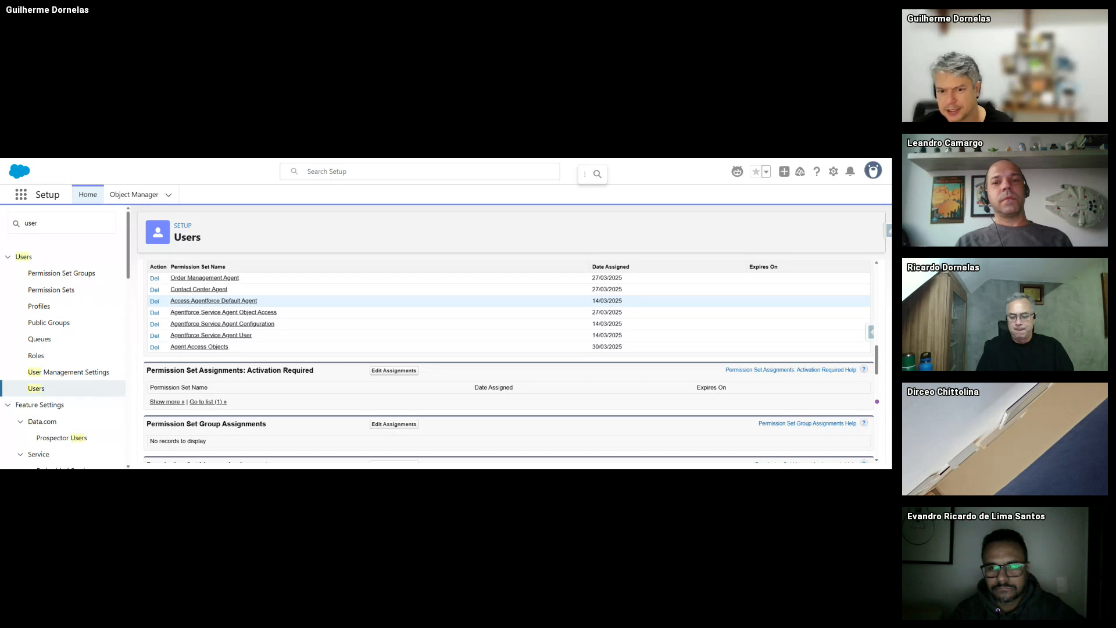
pyautogui.scroll(1, 428, 356)
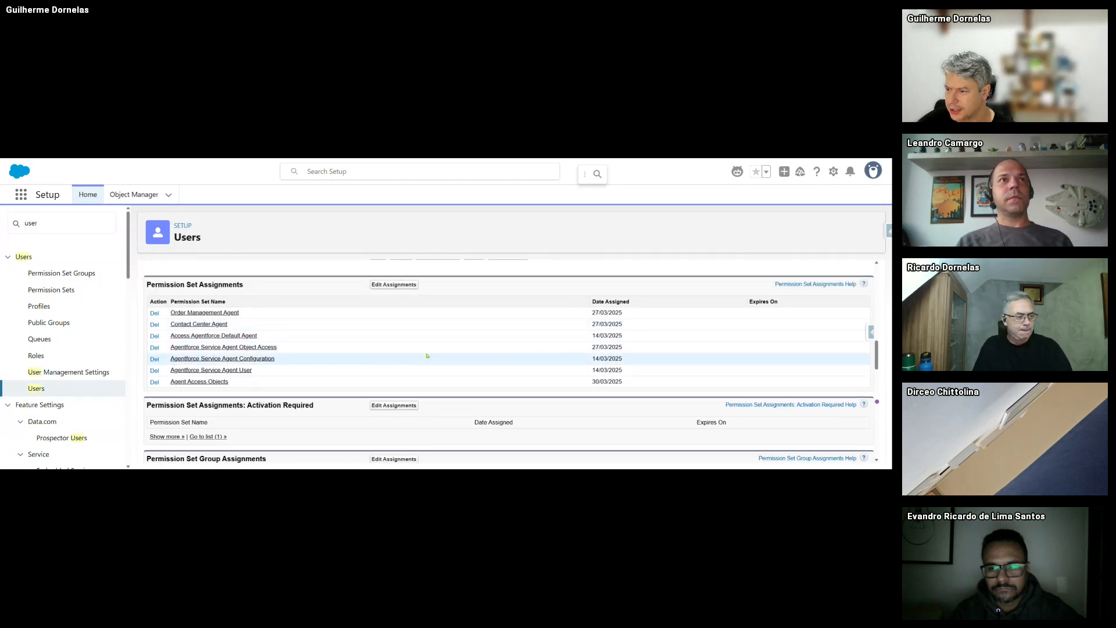
pyautogui.scroll(-1, 427, 356)
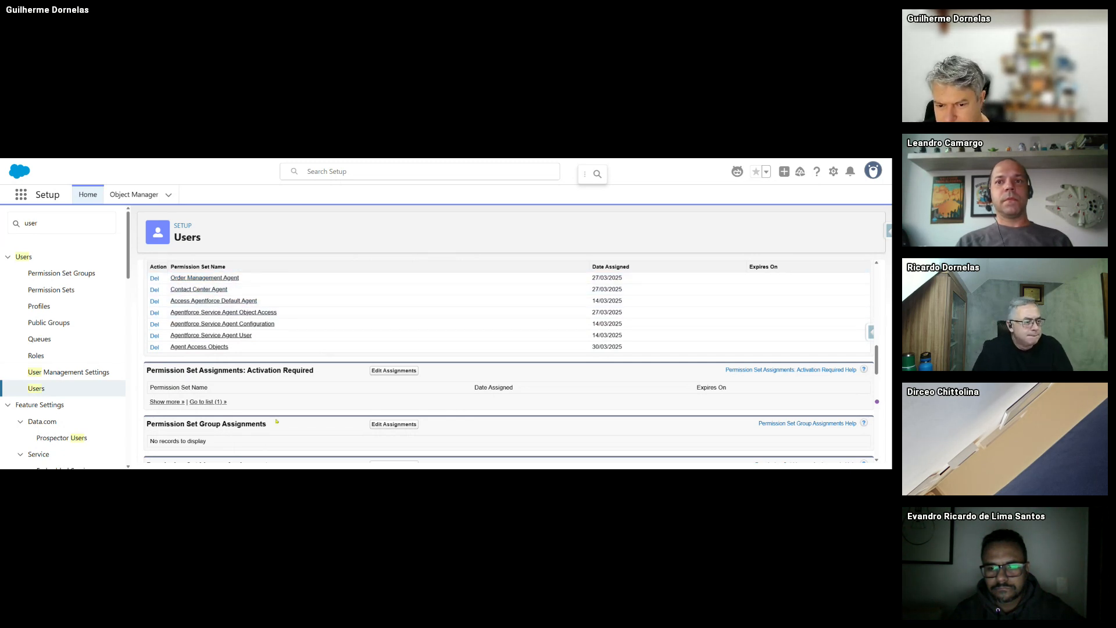
pyautogui.click(203, 289)
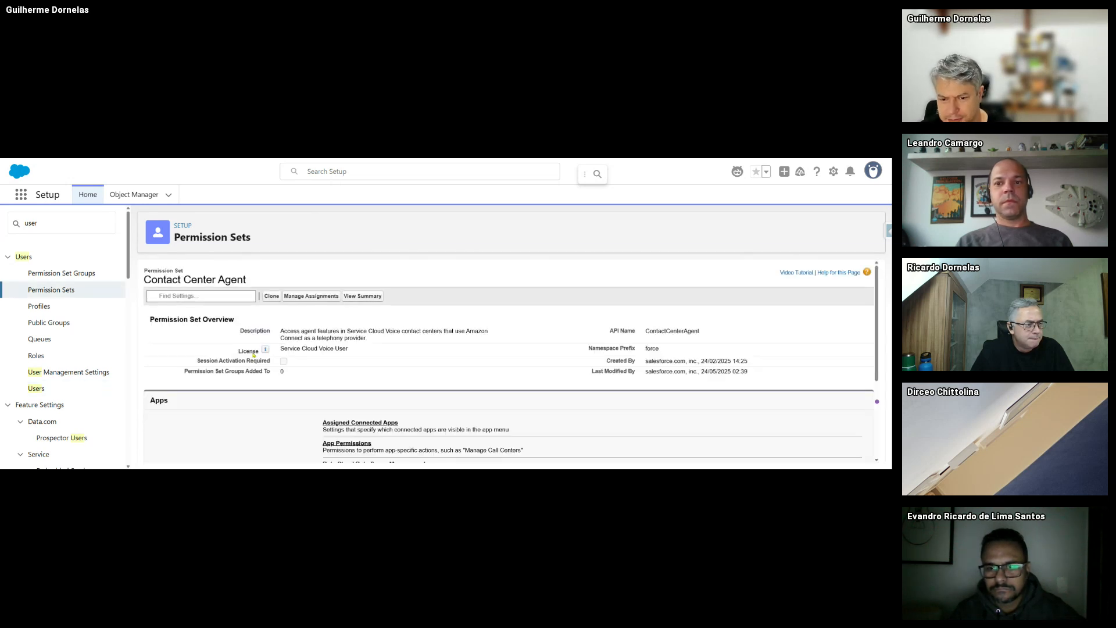
# - Inspect Contact Center Agent's Data Cloud settings and app permissions, noting the Amazon Connect description
pyautogui.scroll(-2, 250, 295)
pyautogui.click(340, 360)
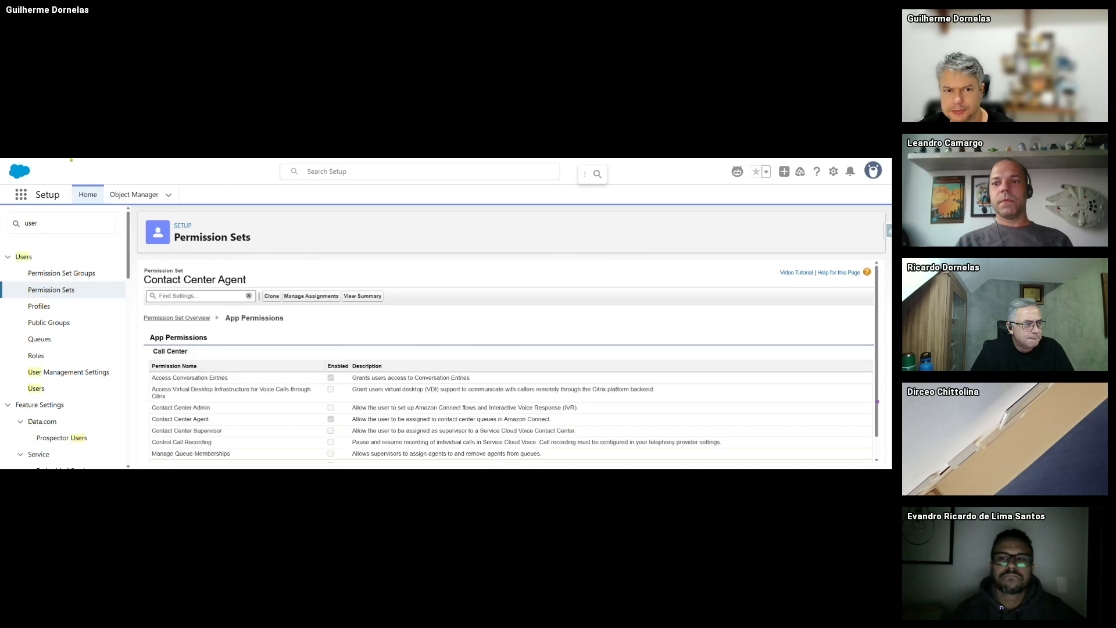
pyautogui.hotkey('alt', 'Left')
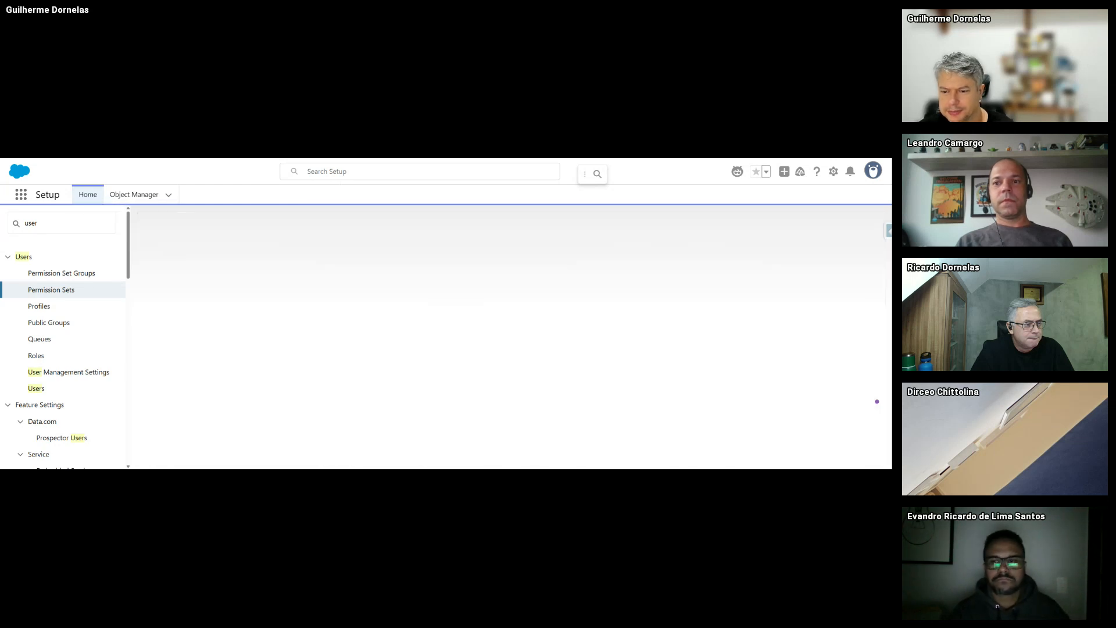
pyautogui.scroll(-2, 418, 409)
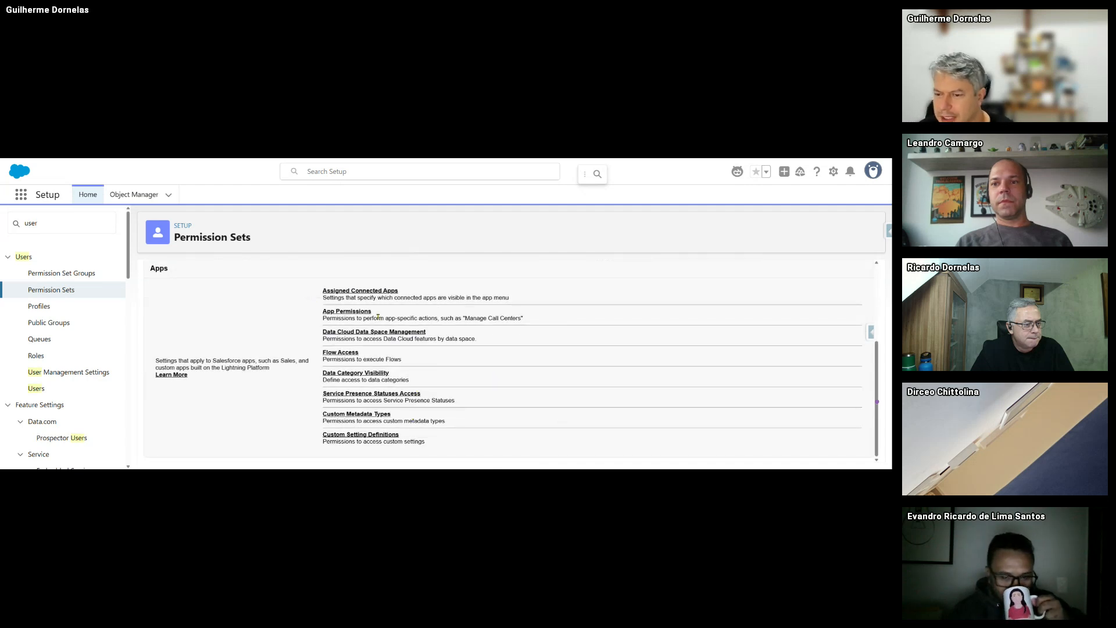
pyautogui.click(355, 314)
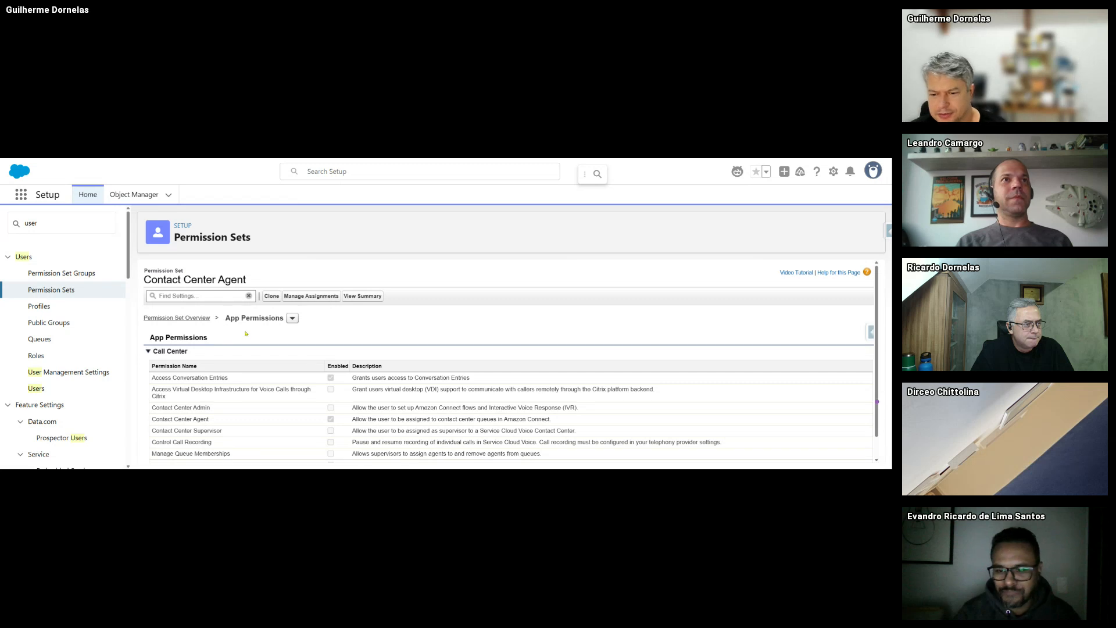
pyautogui.scroll(-1, 221, 375)
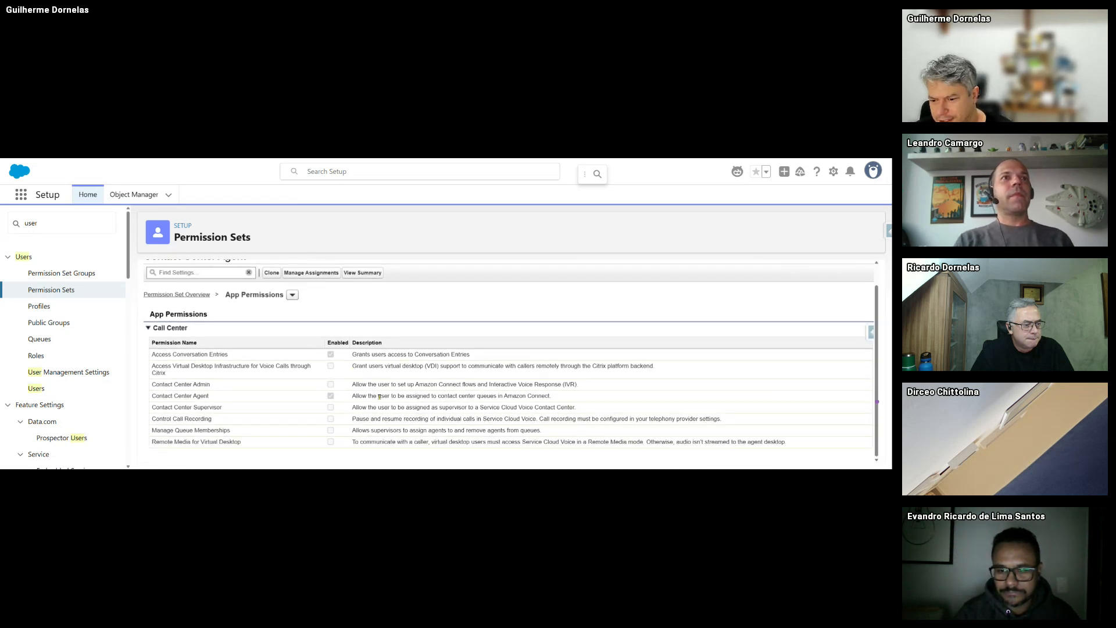
pyautogui.scroll(1, 186, 397)
pyautogui.scroll(-1, 396, 405)
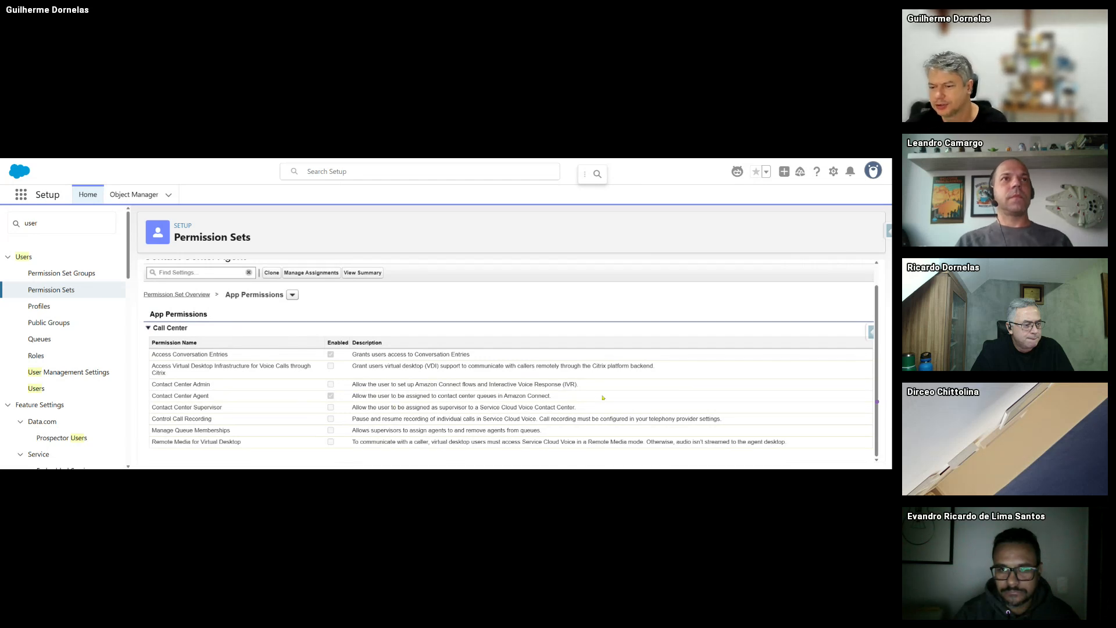
pyautogui.moveTo(594, 402); pyautogui.dragTo(556, 397)
pyautogui.click(502, 395)
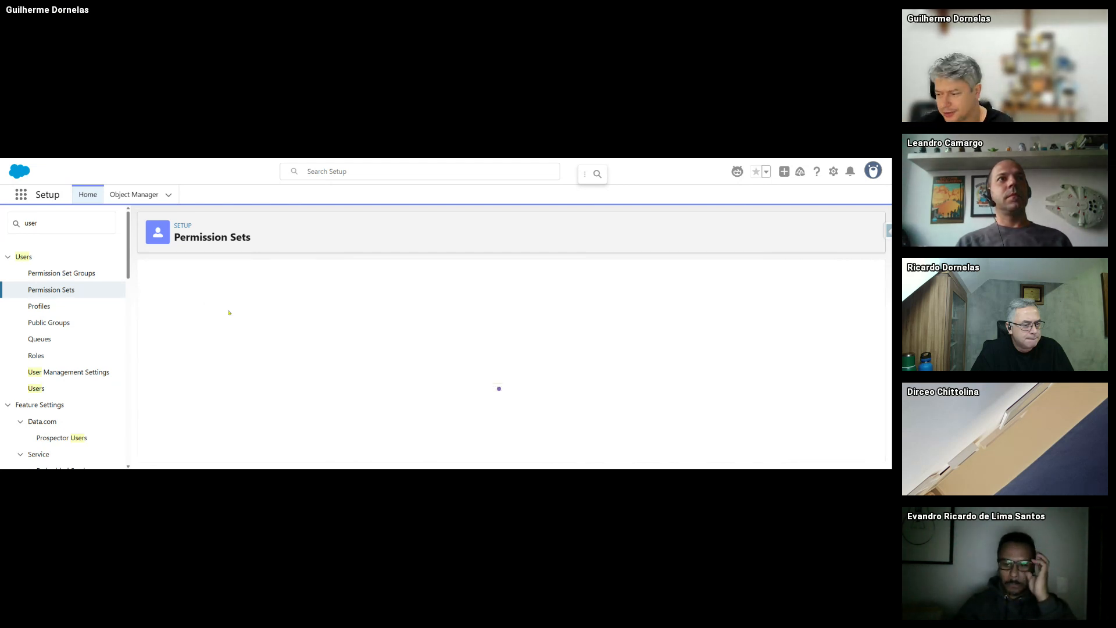
pyautogui.scroll(-3, 229, 312)
pyautogui.scroll(1, 229, 312)
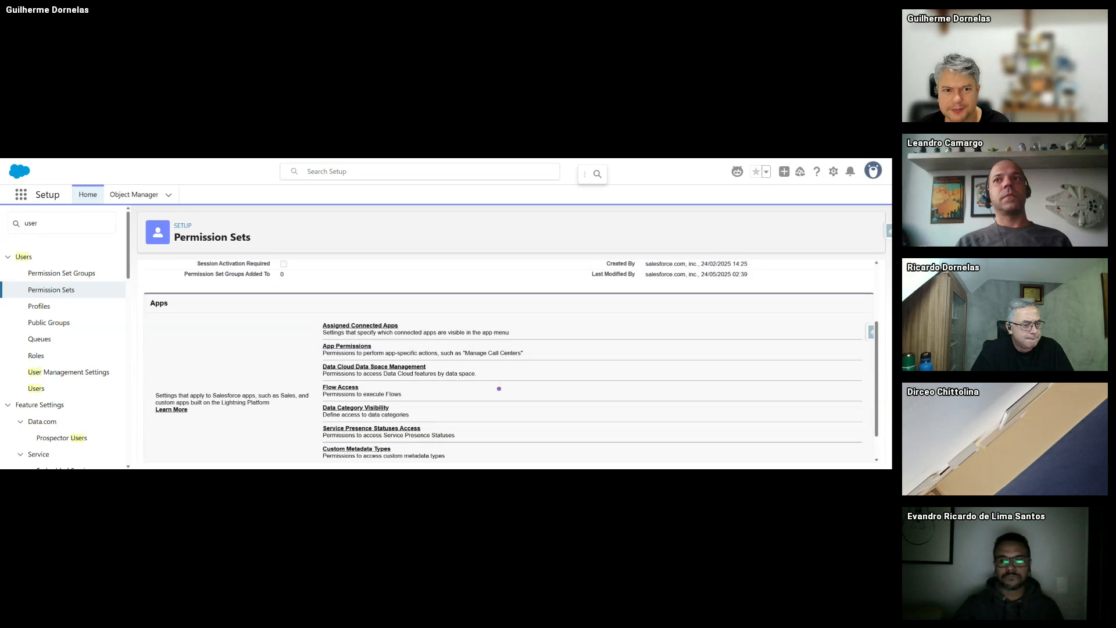
# - Return to the agent user and open the Agentforce Service Agent Object Access permission set
pyautogui.click(36, 388)
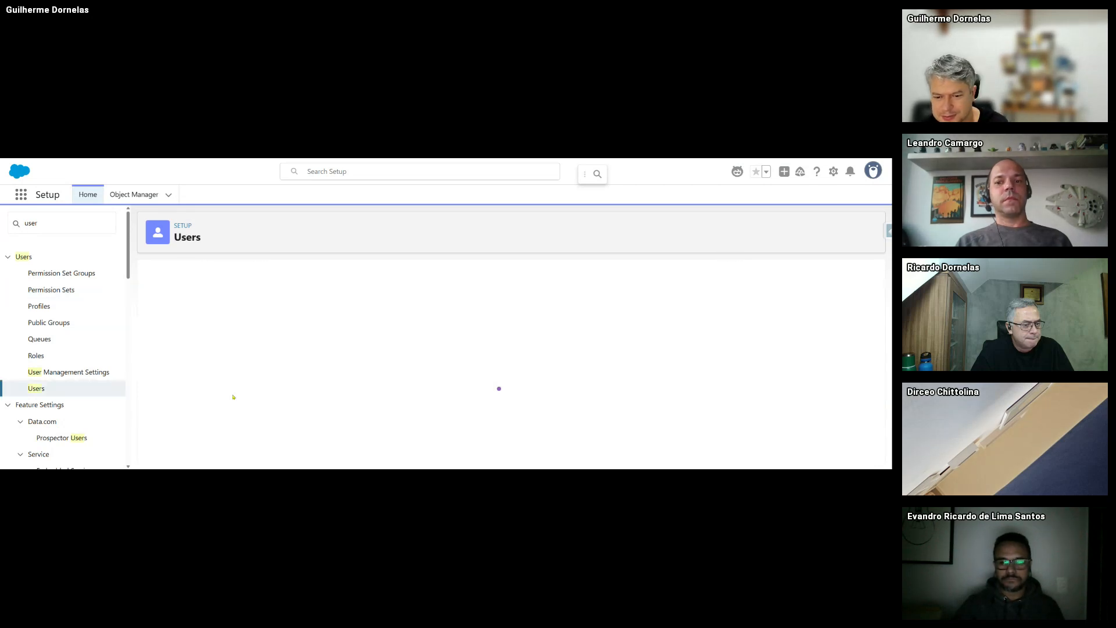
pyautogui.scroll(-15, 227, 387)
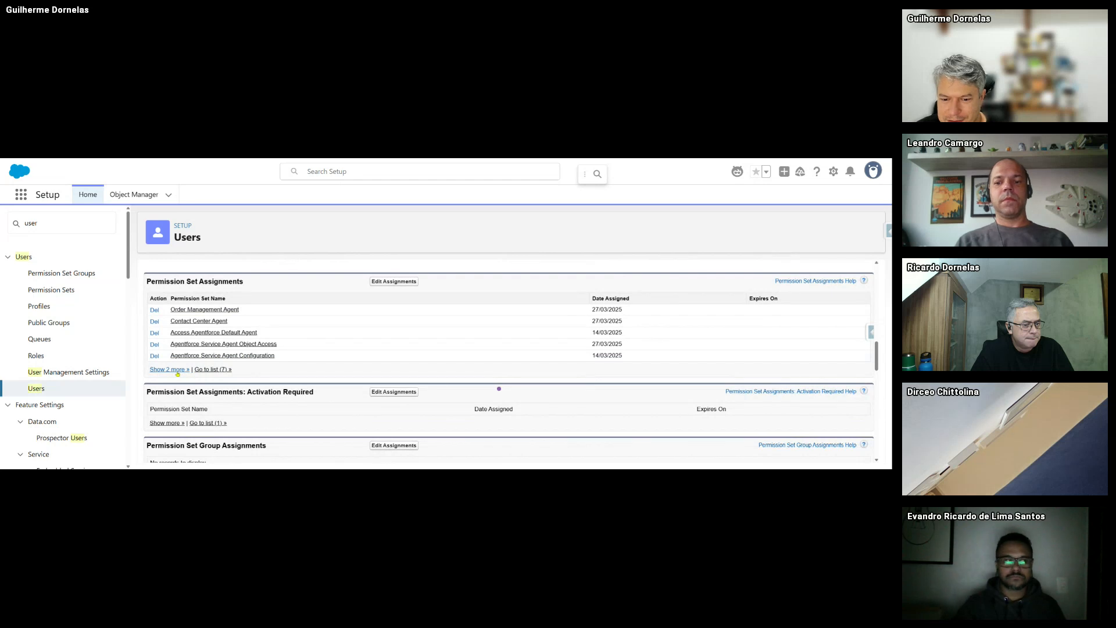
pyautogui.click(177, 371)
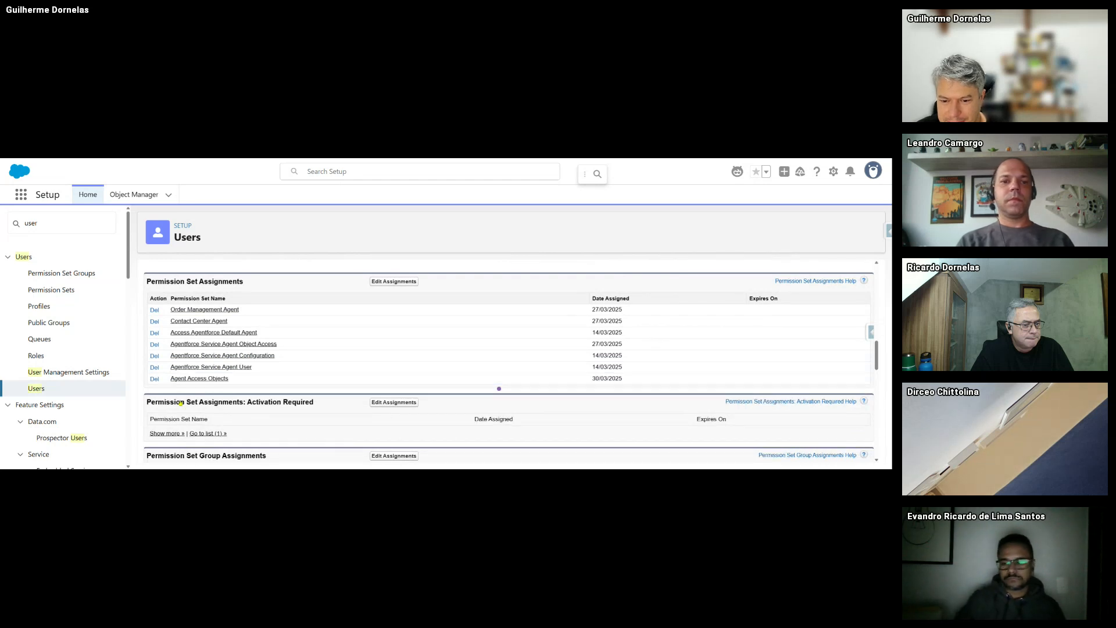
pyautogui.click(253, 350)
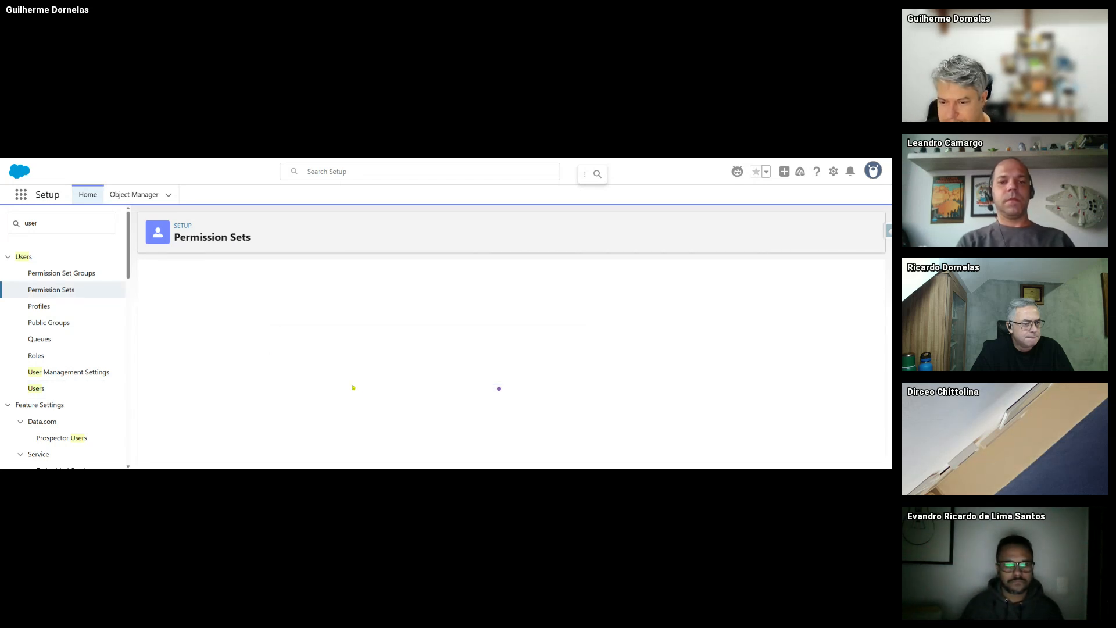
# - Check the permission set's Contacts object settings and field permissions, which show No Access
pyautogui.scroll(-3, 302, 373)
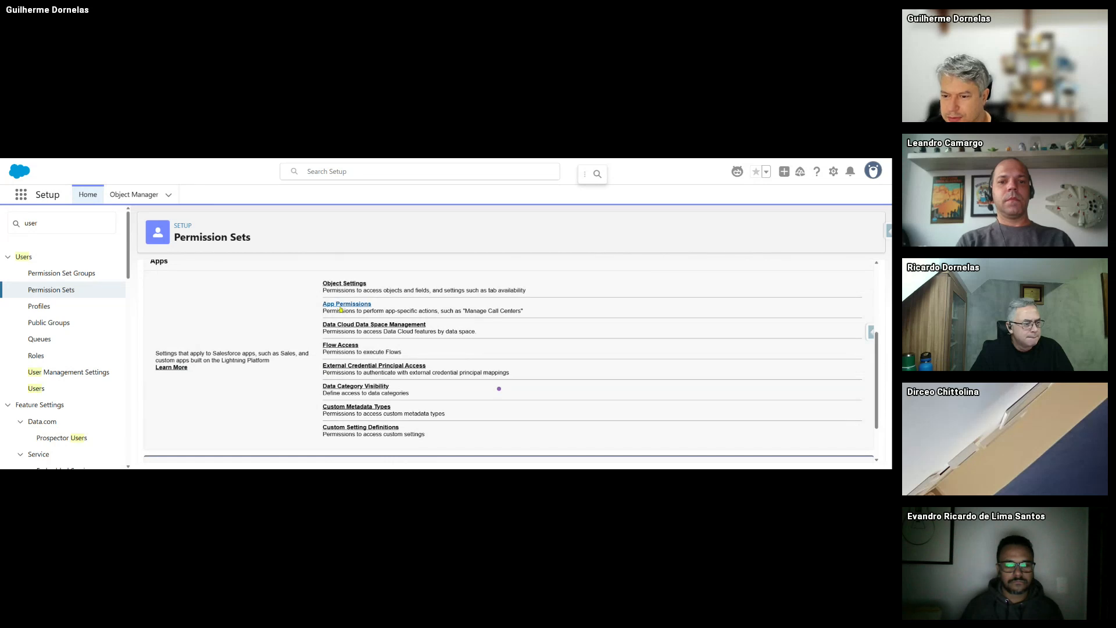
pyautogui.click(345, 284)
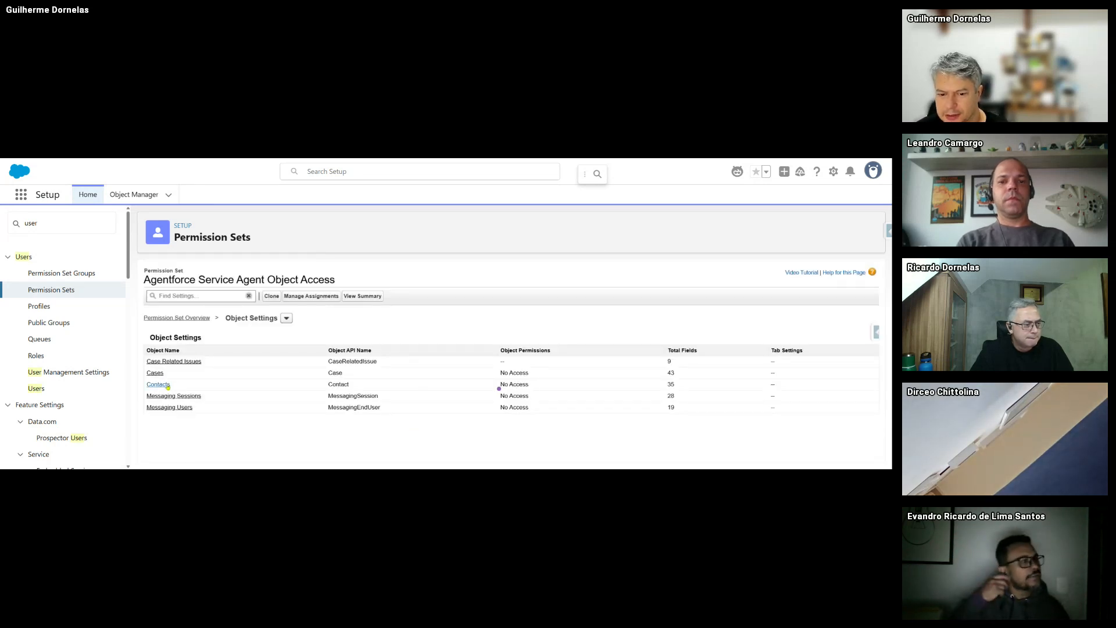
pyautogui.click(167, 385)
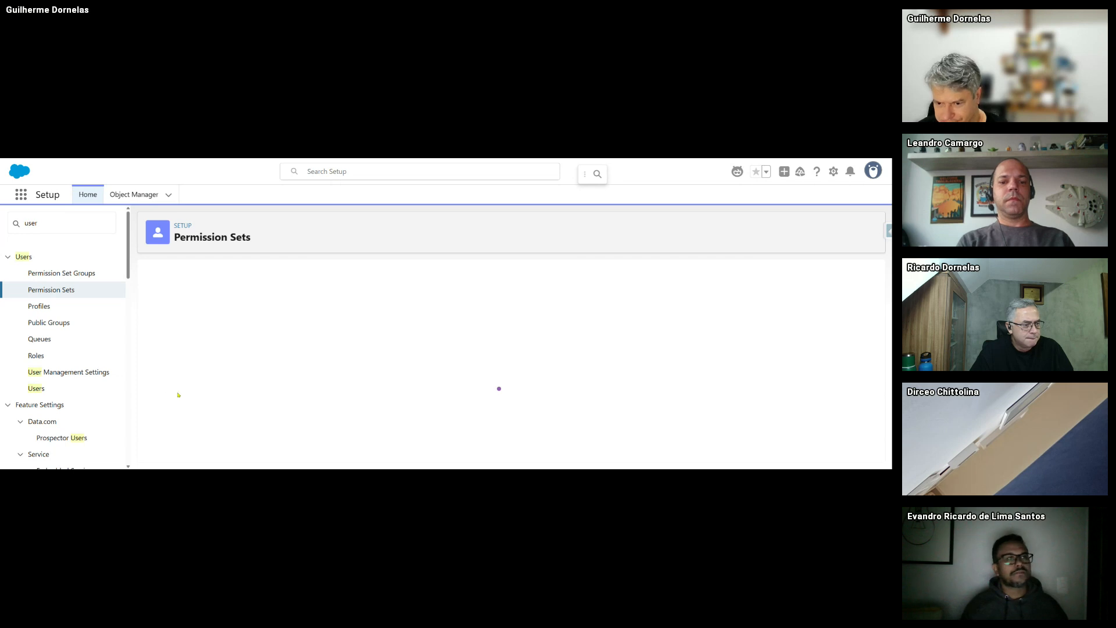
pyautogui.scroll(-10, 413, 417)
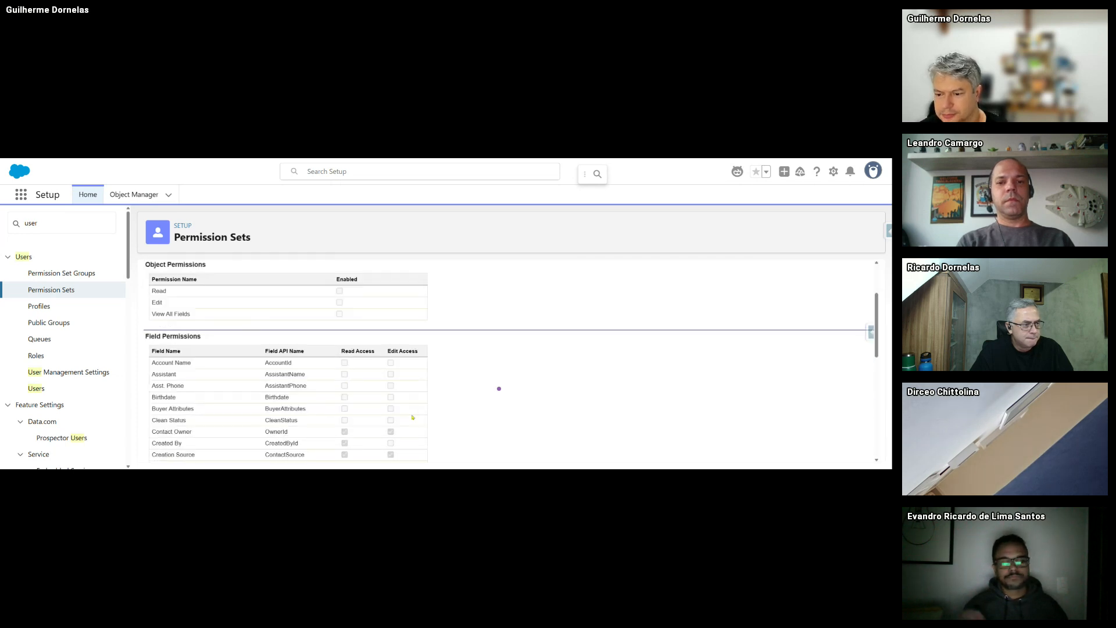
pyautogui.scroll(2, 363, 318)
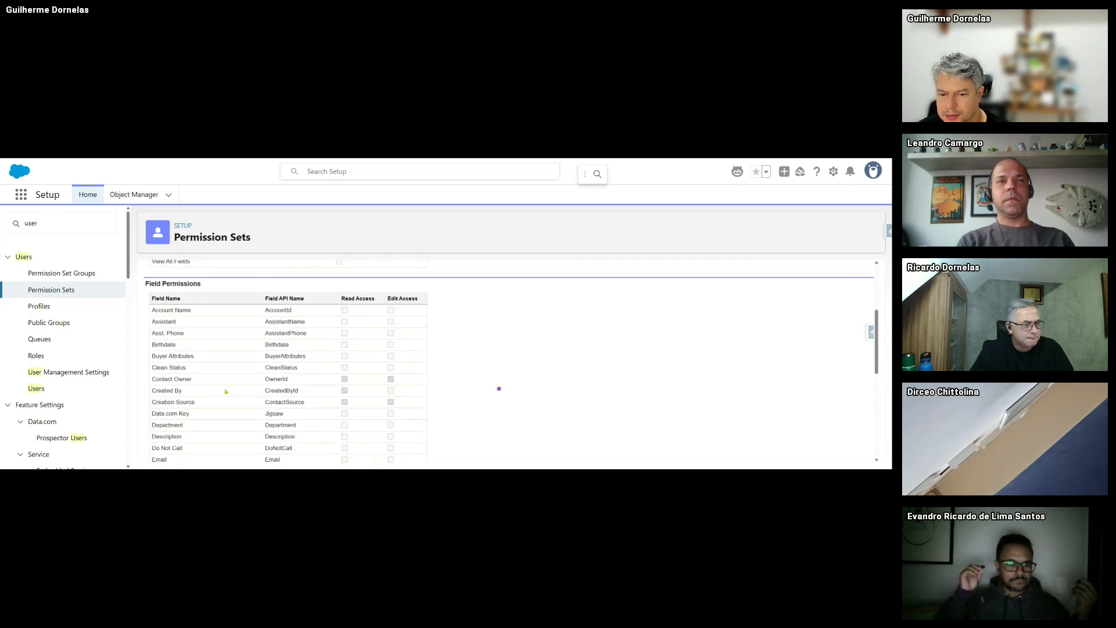
pyautogui.scroll(-3, 348, 406)
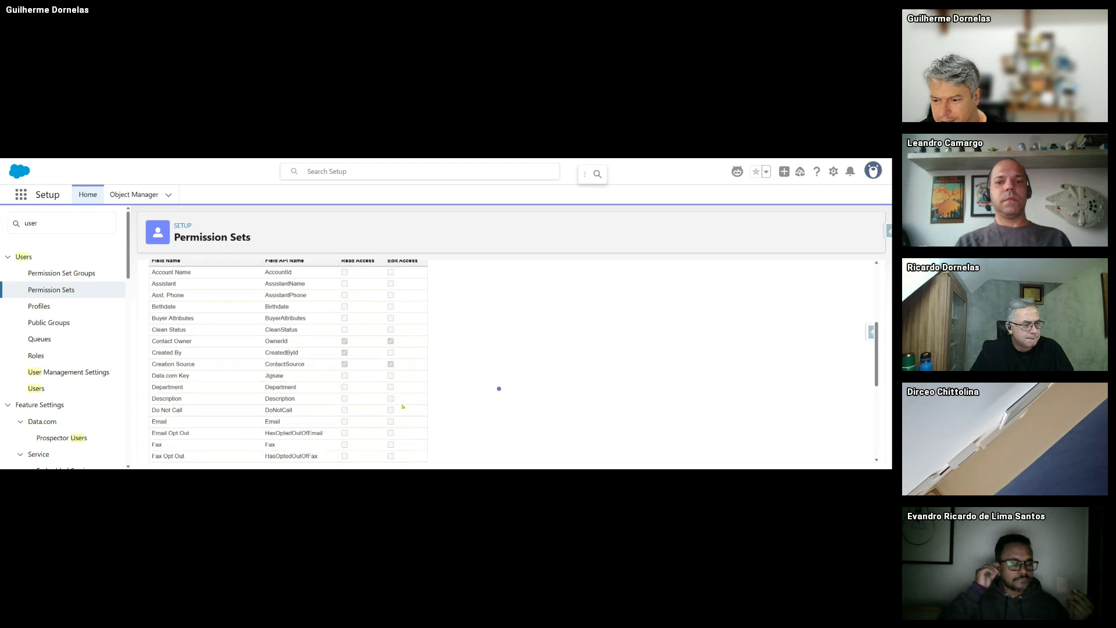
pyautogui.scroll(-2, 329, 382)
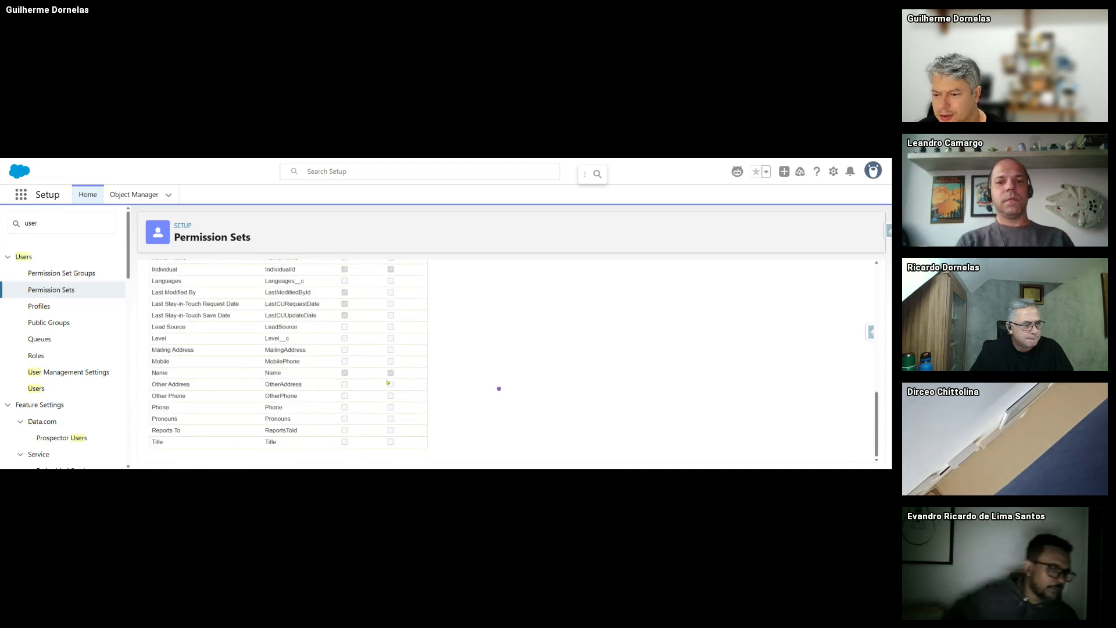
pyautogui.scroll(7, 387, 382)
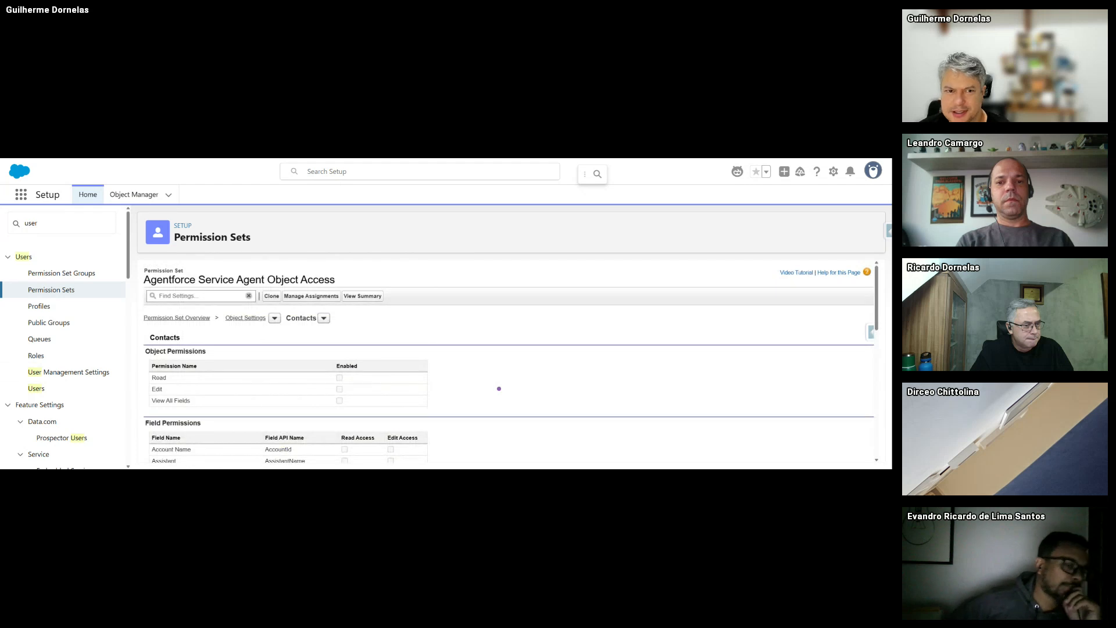
# - Go back to the permission set overview and return to the agent user in Users
pyautogui.hotkey('alt', 'Left')
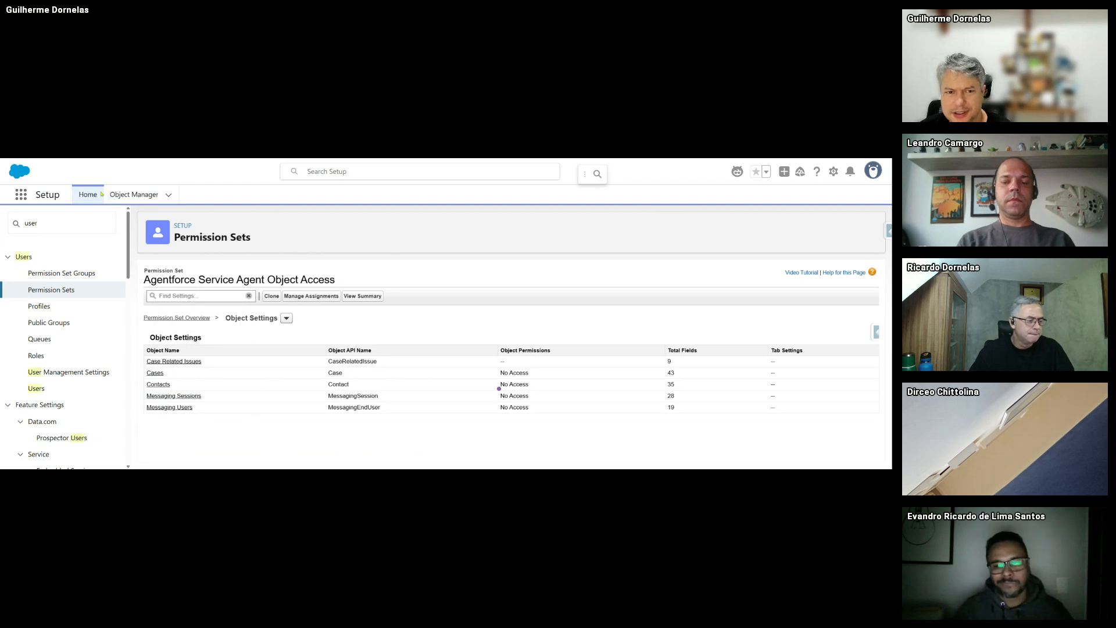
pyautogui.hotkey('alt', 'Left')
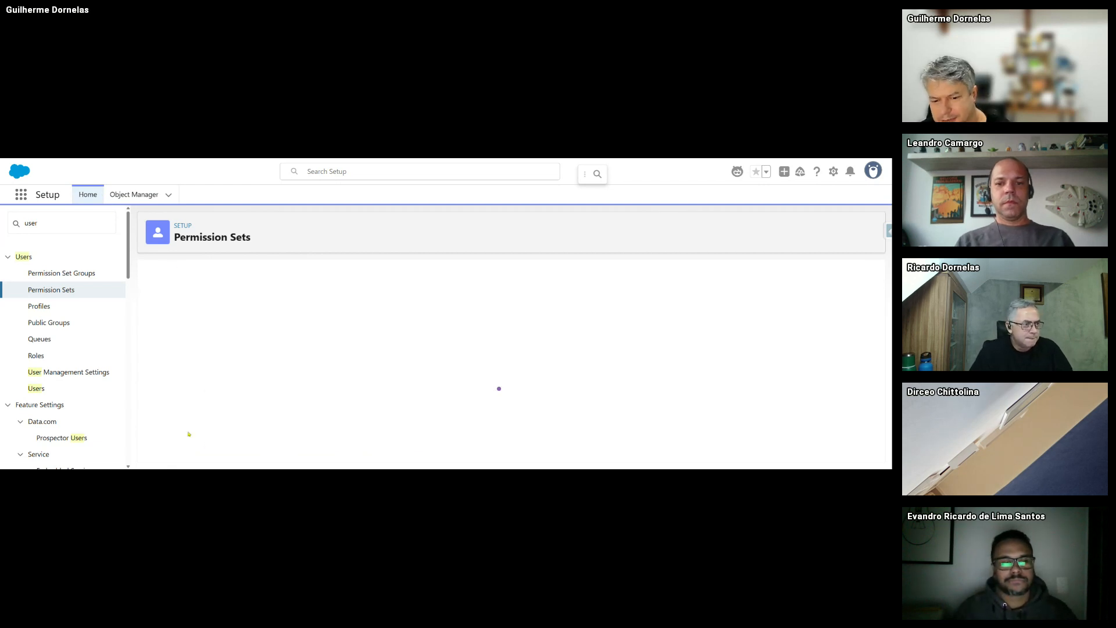
pyautogui.scroll(-3, 288, 406)
pyautogui.scroll(1, 288, 406)
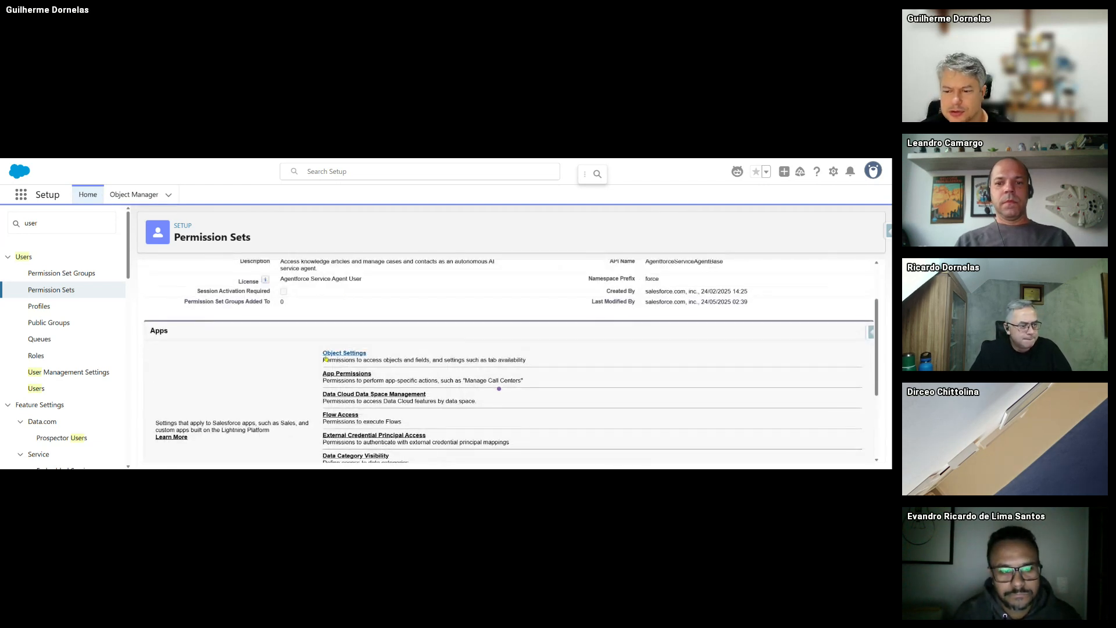
pyautogui.click(36, 389)
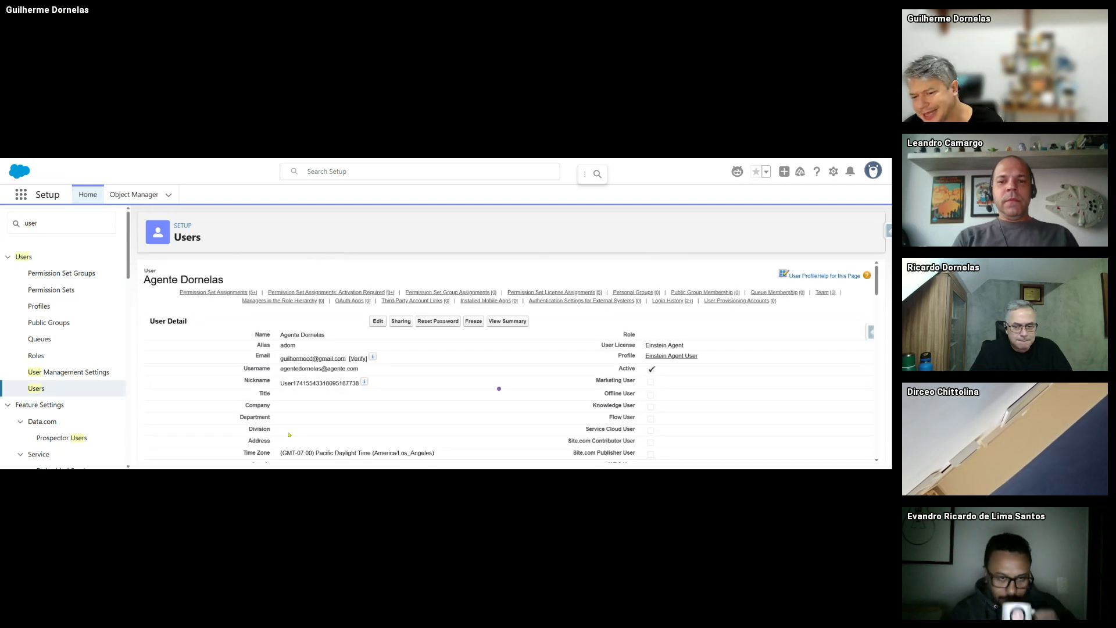
# - Expand the agent user's two remaining permission sets and open Agent Access Objects
pyautogui.scroll(-1, 289, 435)
pyautogui.scroll(-10, 223, 358)
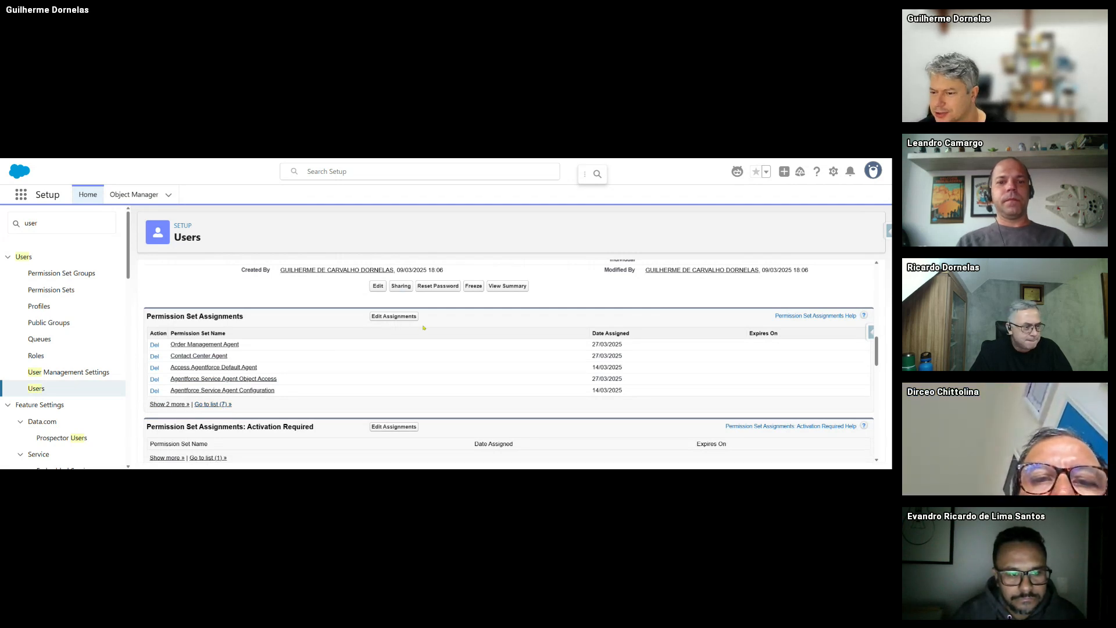
pyautogui.click(187, 403)
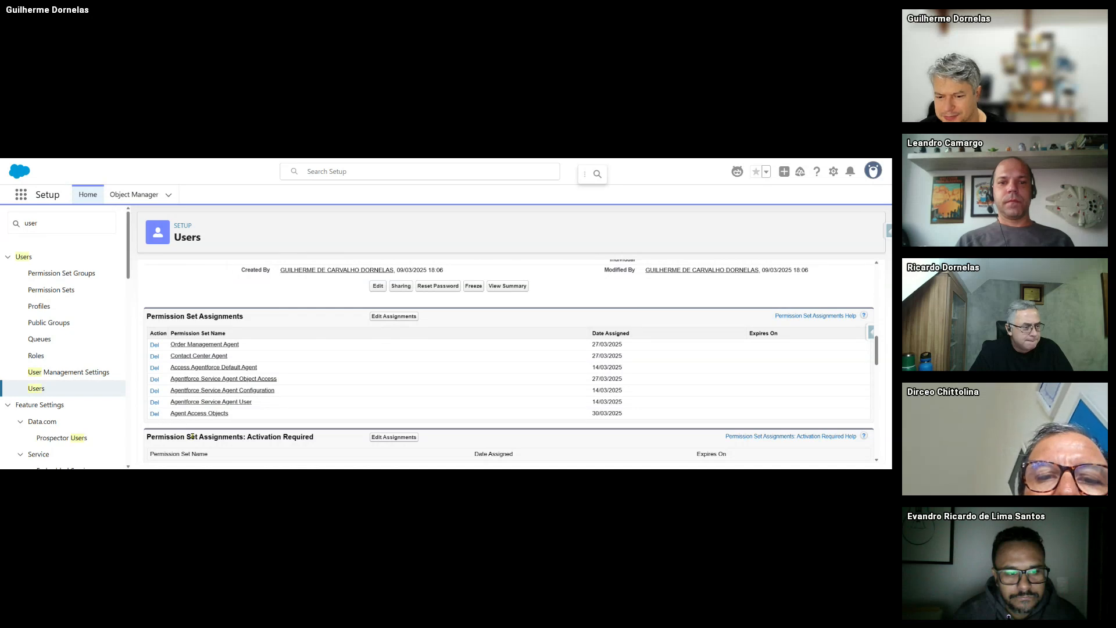
pyautogui.click(190, 414)
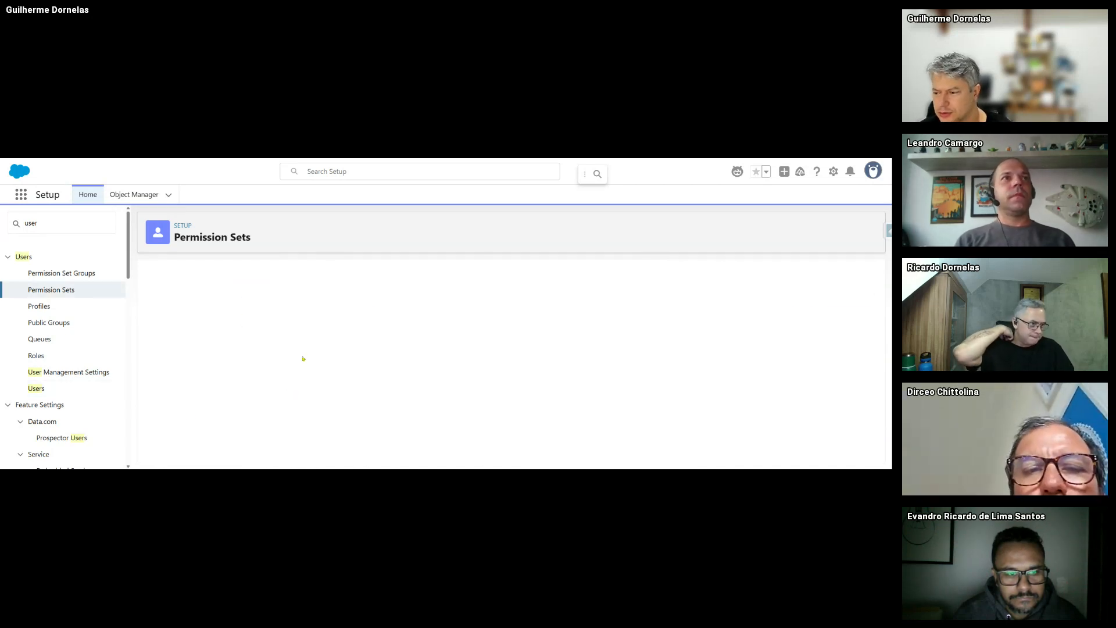
pyautogui.scroll(-3, 360, 359)
pyautogui.click(357, 349)
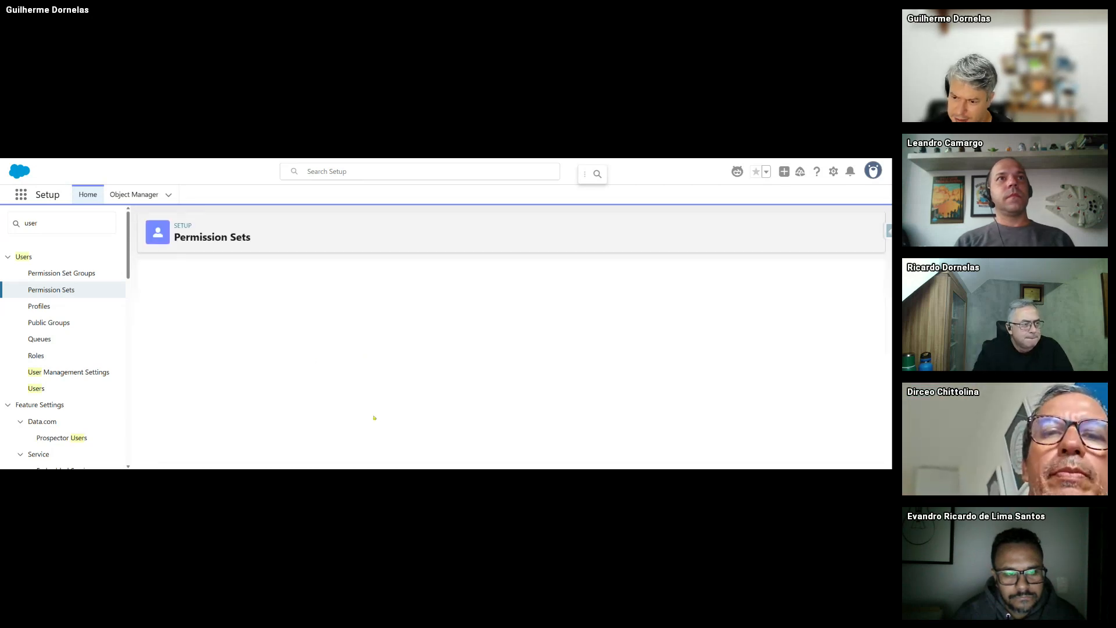
pyautogui.scroll(-1, 234, 366)
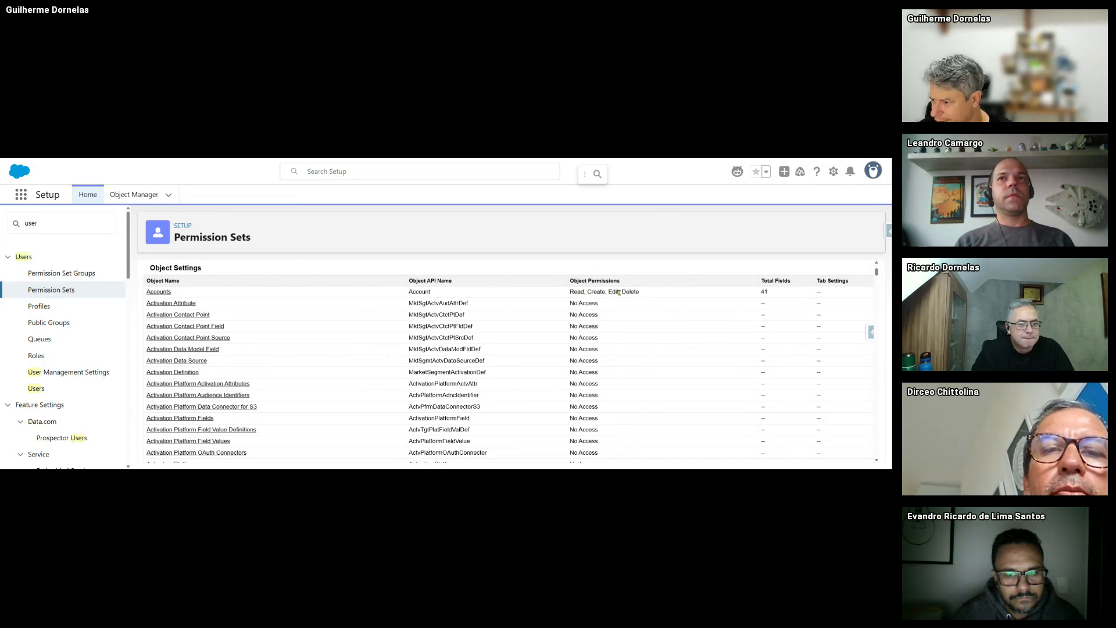
pyautogui.scroll(-15, 642, 293)
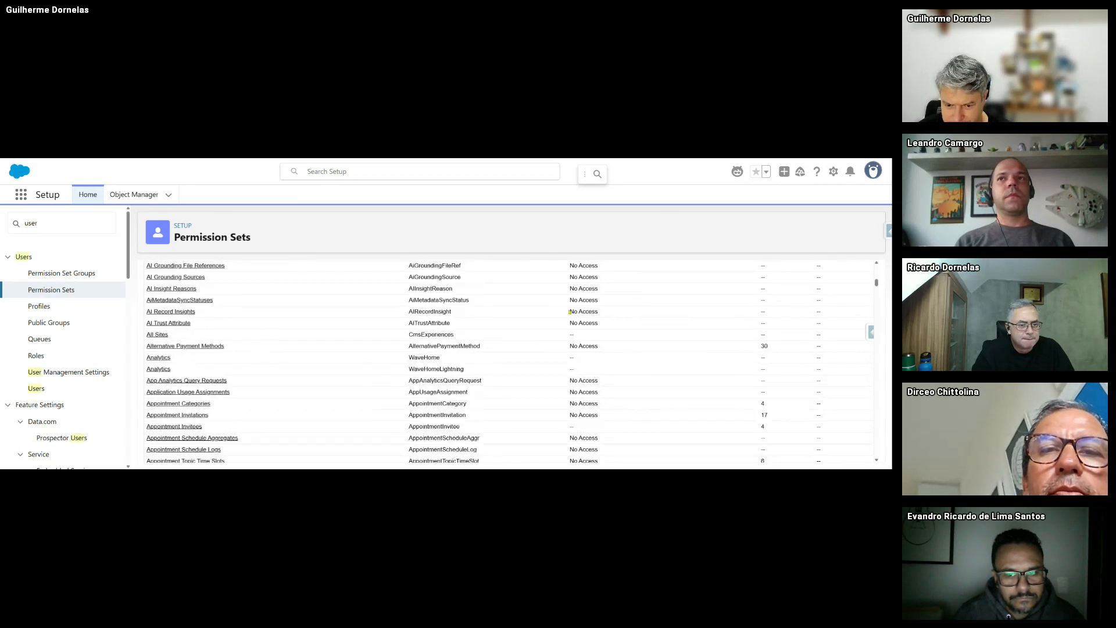
pyautogui.scroll(-10, 570, 311)
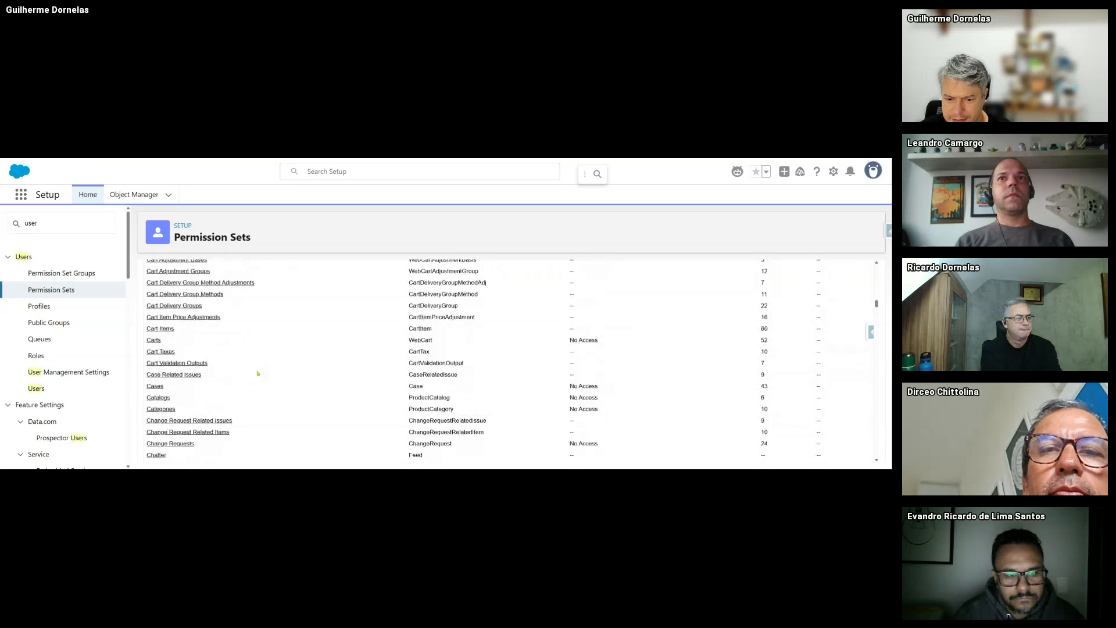
pyautogui.scroll(-3, 217, 412)
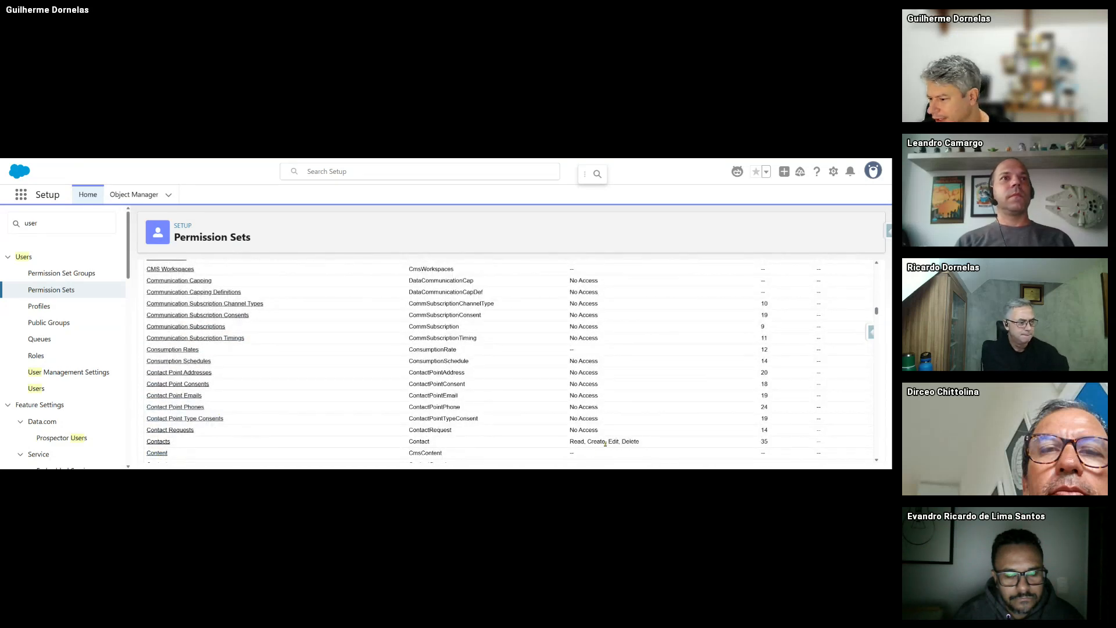
pyautogui.click(157, 442)
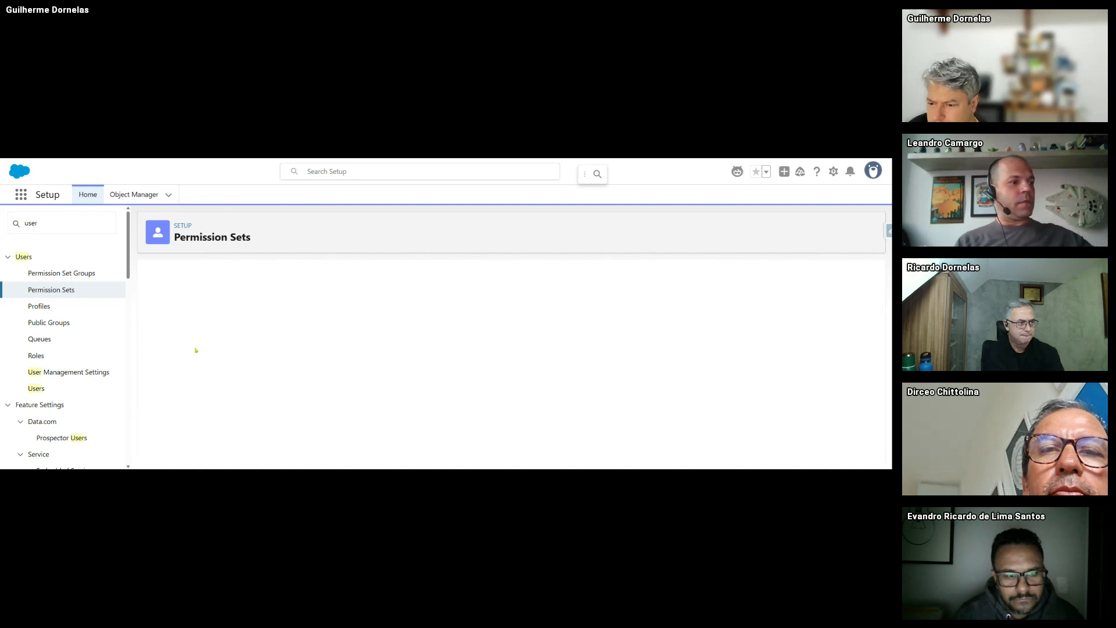
pyautogui.scroll(-10, 294, 341)
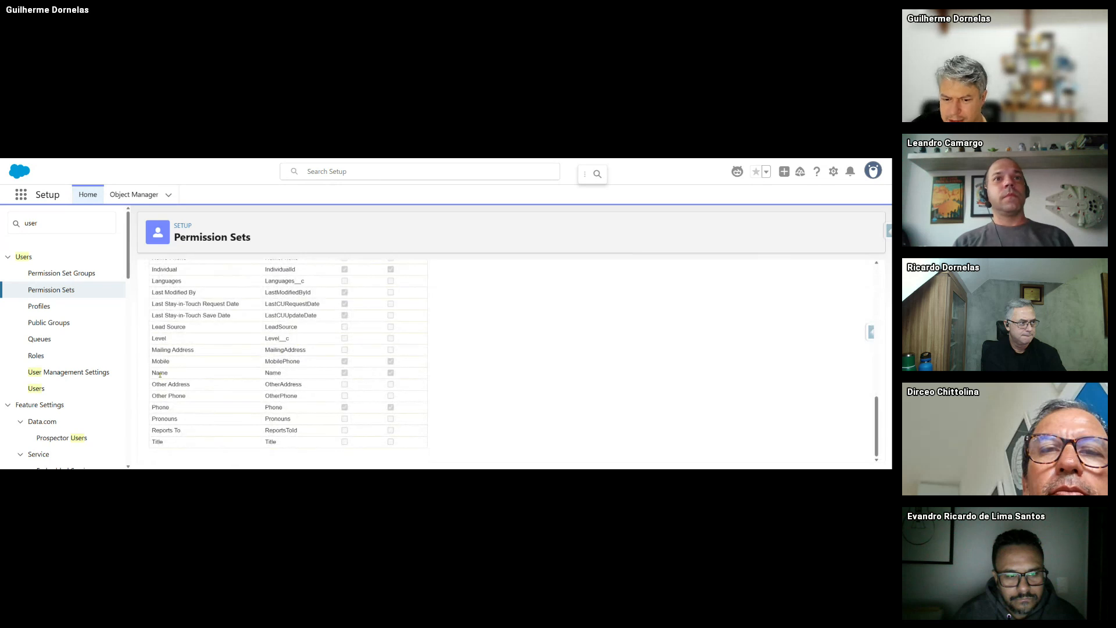
pyautogui.moveTo(159, 374); pyautogui.dragTo(420, 387)
pyautogui.scroll(2, 299, 359)
pyautogui.scroll(3, 298, 359)
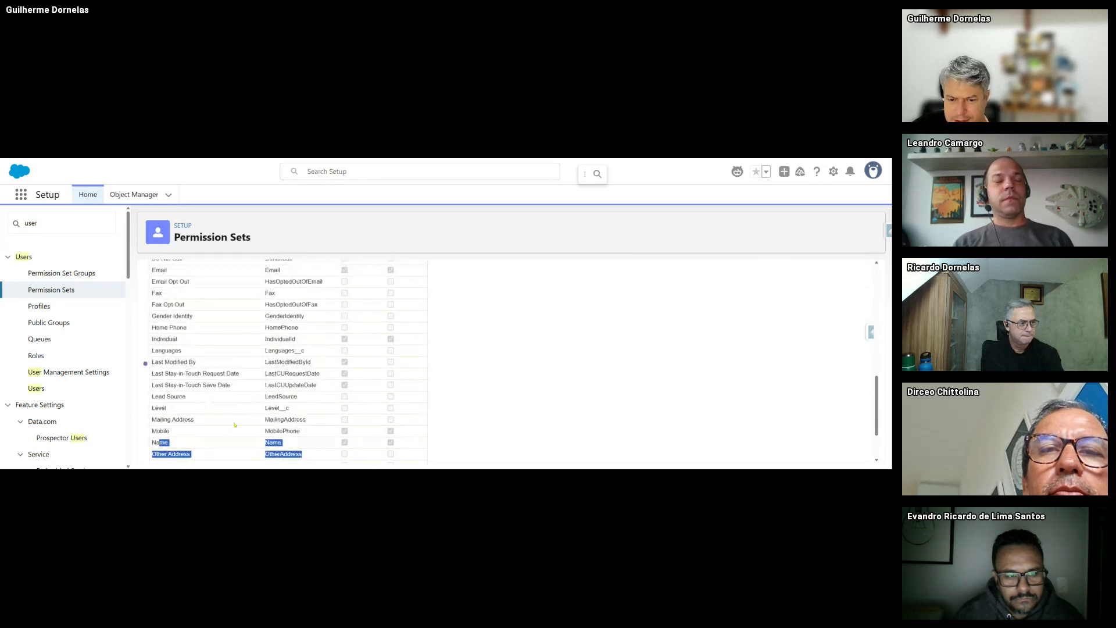
pyautogui.scroll(5, 251, 412)
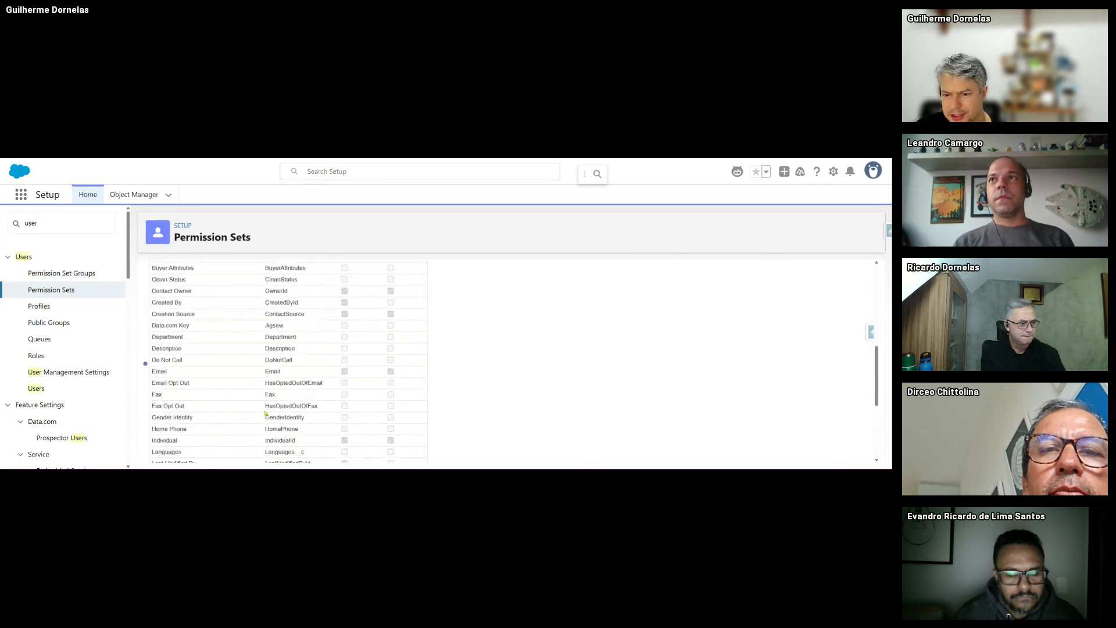
pyautogui.scroll(-1, 200, 415)
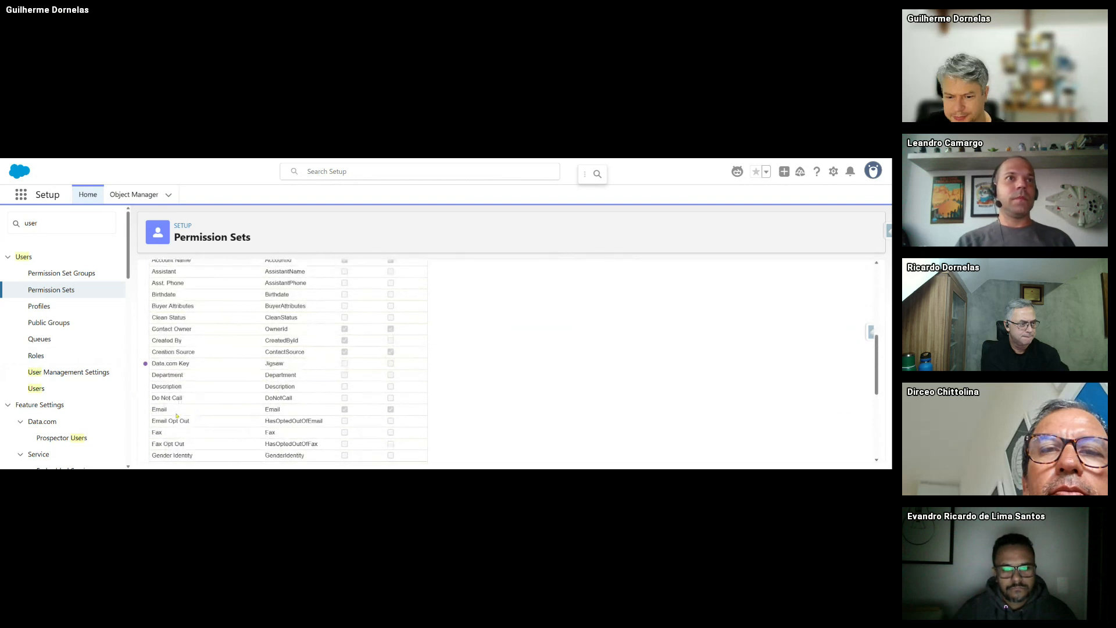
pyautogui.moveTo(164, 412); pyautogui.dragTo(395, 411)
pyautogui.scroll(2, 360, 410)
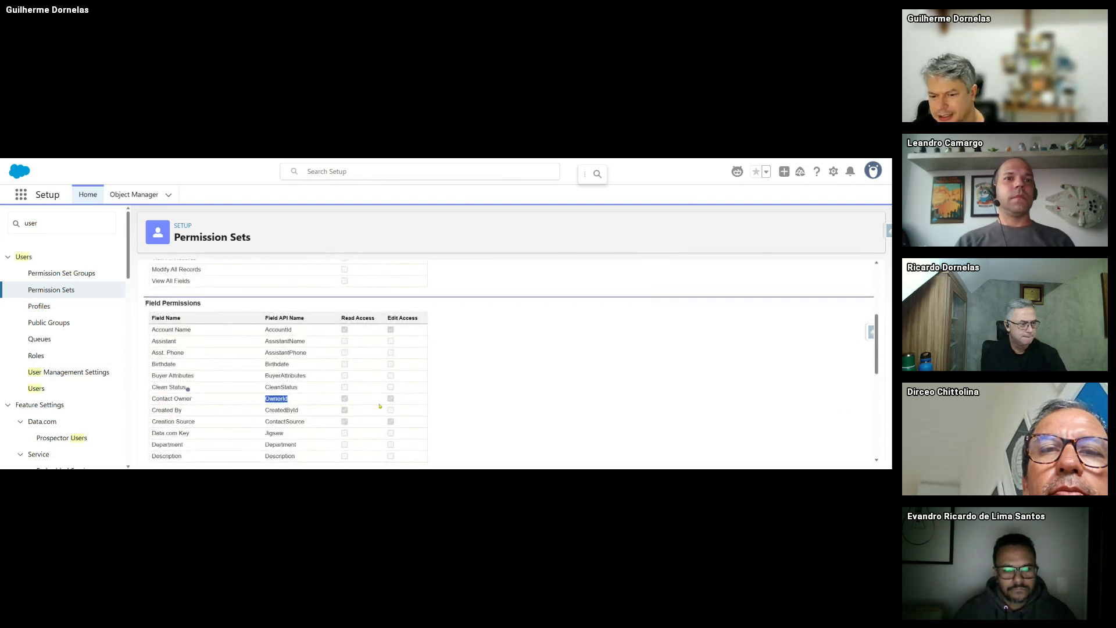
pyautogui.moveTo(294, 421); pyautogui.dragTo(413, 426)
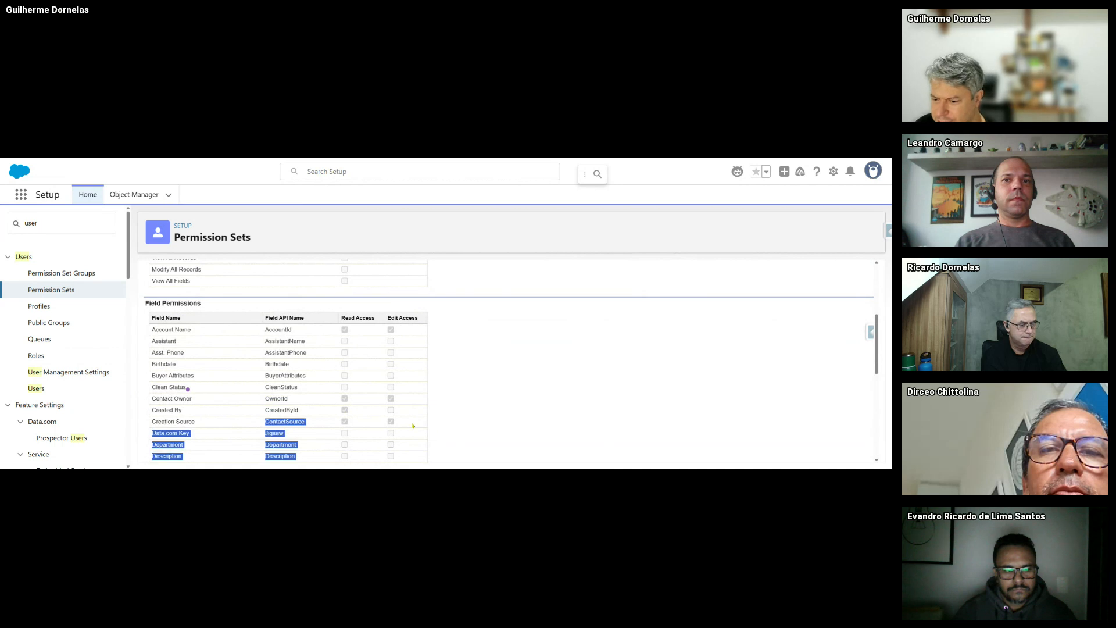
pyautogui.click(286, 429)
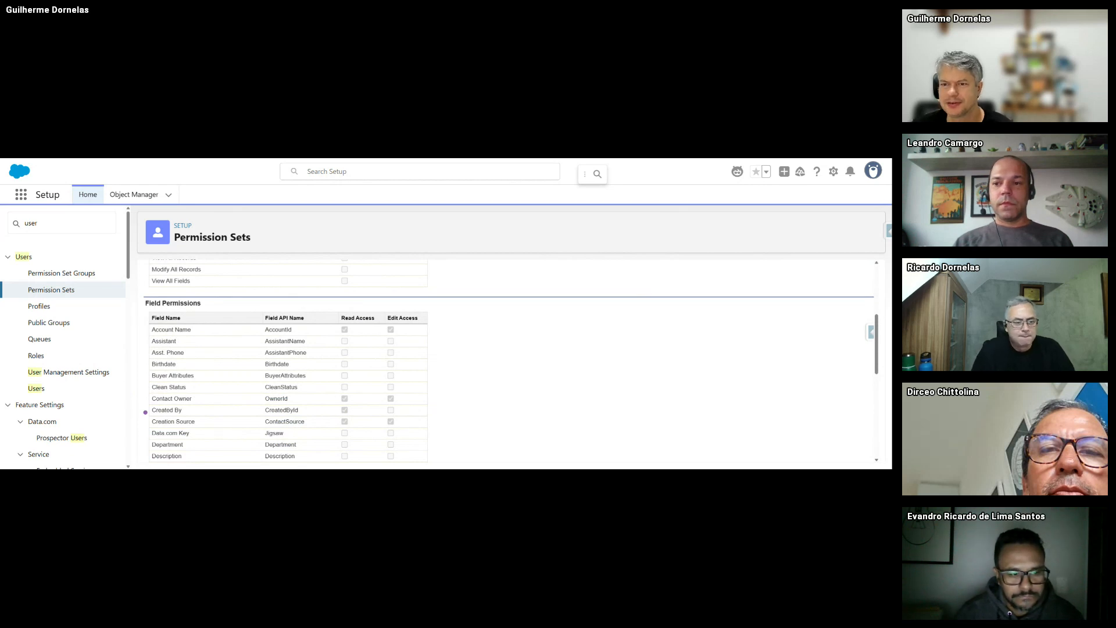
pyautogui.hotkey('ctrl', 'Tab')
pyautogui.scroll(-2, 635, 341)
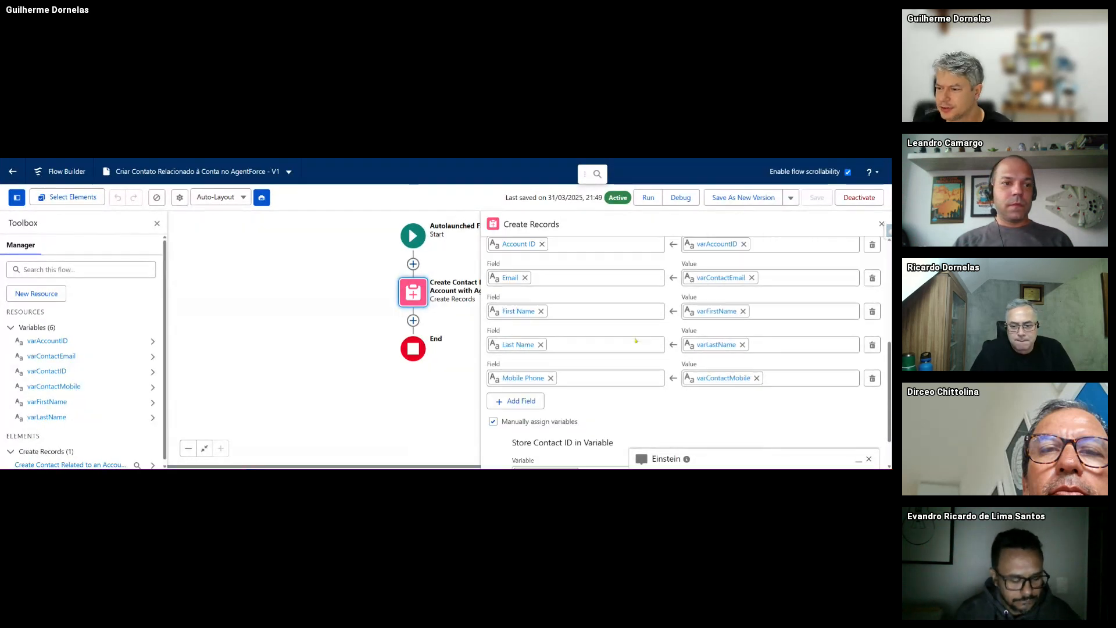
pyautogui.scroll(1, 638, 349)
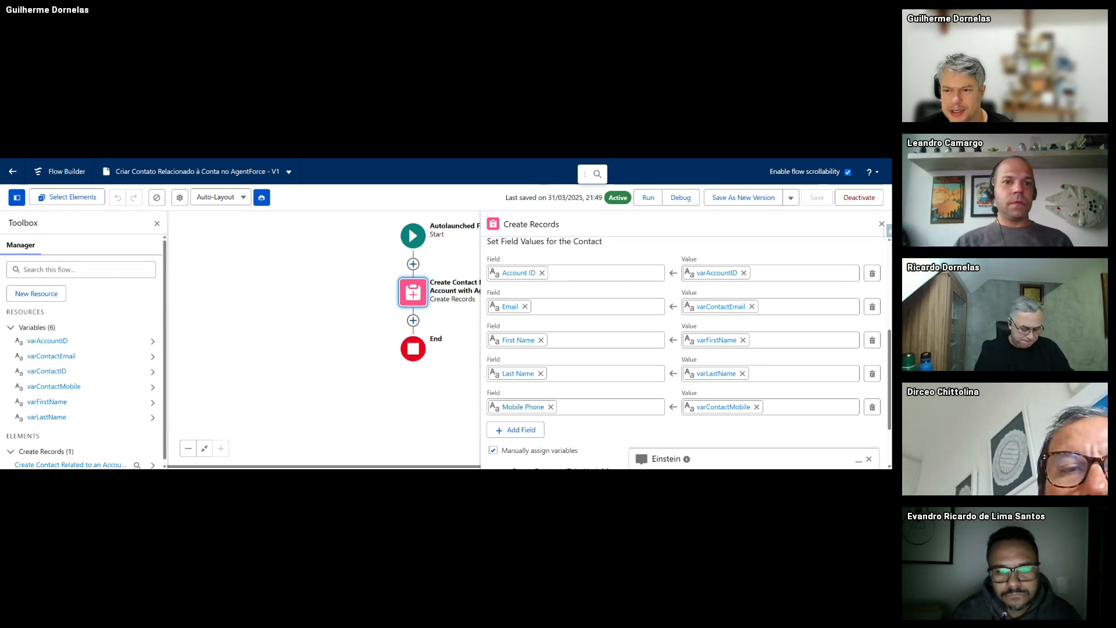
pyautogui.hotkey('ctrl', 'shift', 'Tab')
pyautogui.scroll(-3, 358, 337)
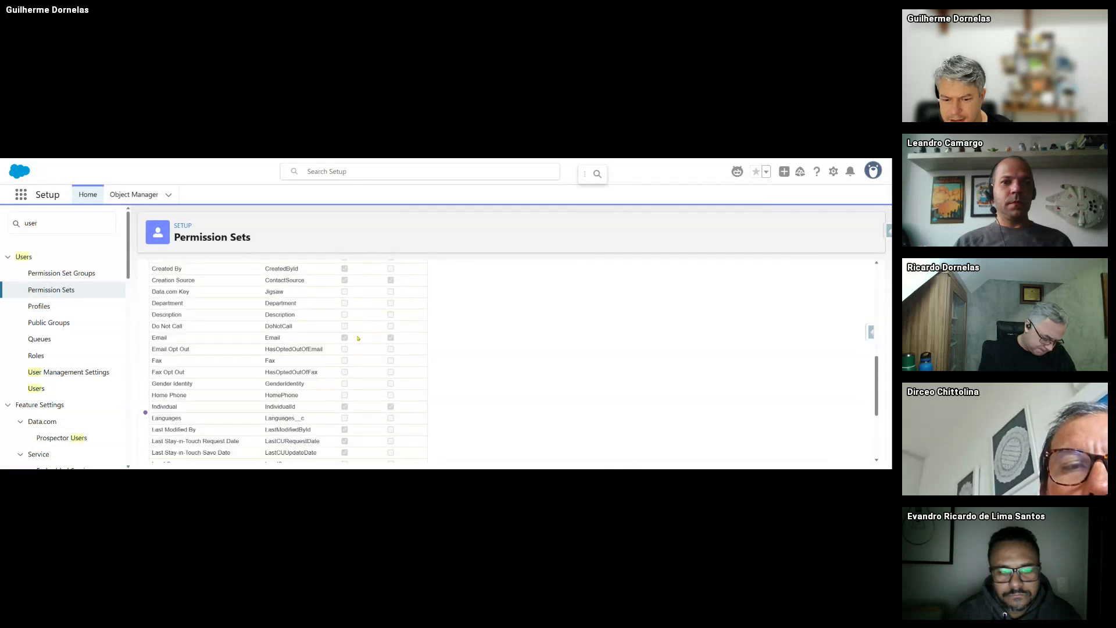
pyautogui.scroll(-3, 352, 372)
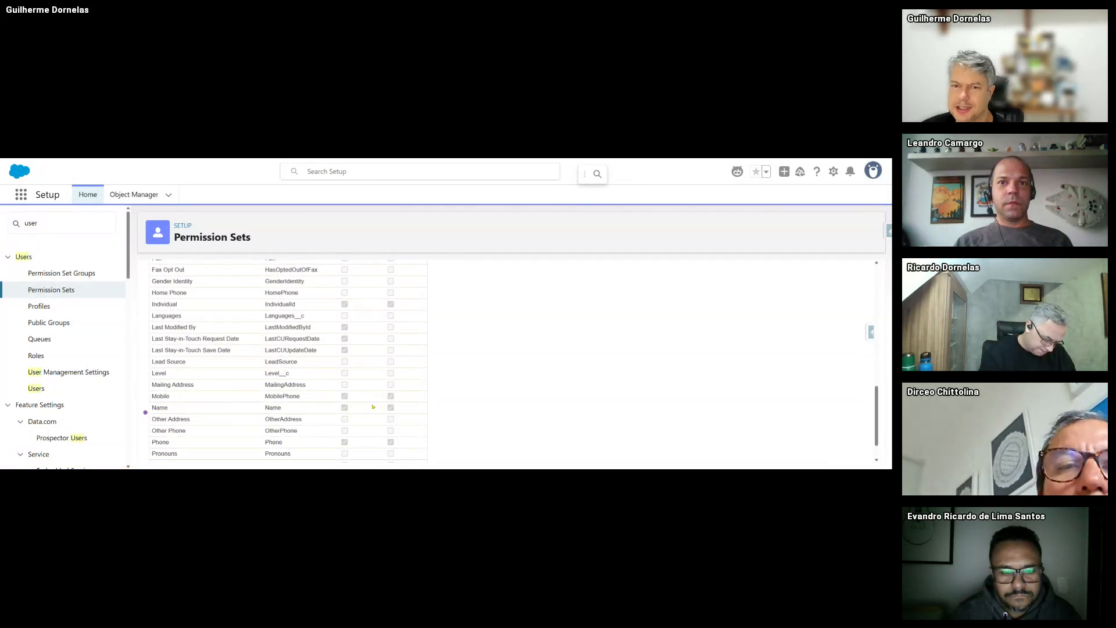
pyautogui.scroll(-1, 325, 401)
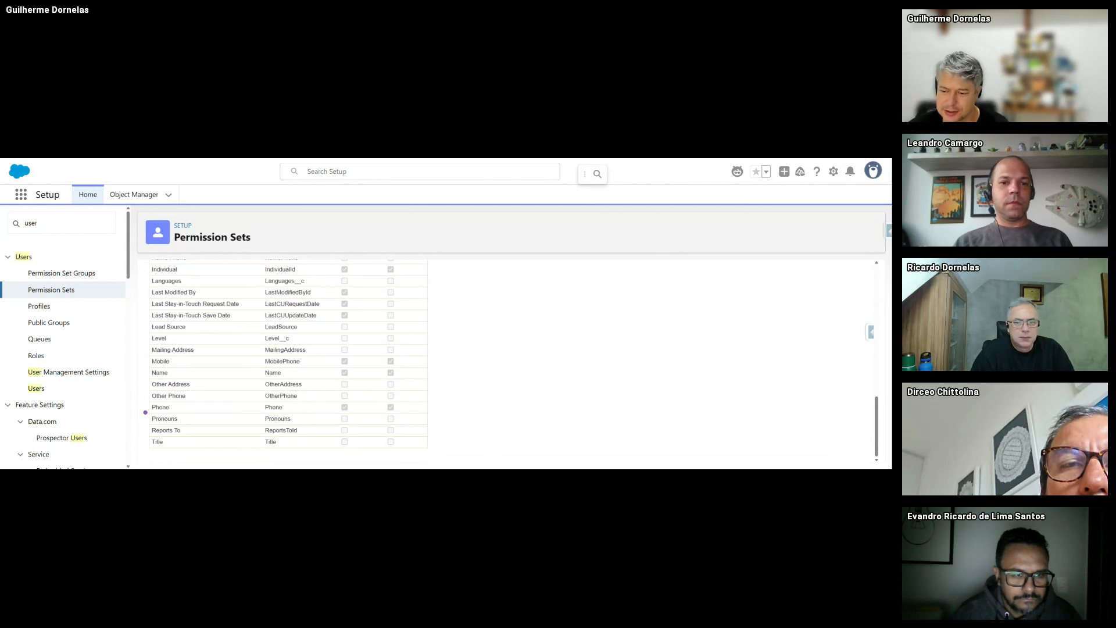
pyautogui.scroll(5, 345, 290)
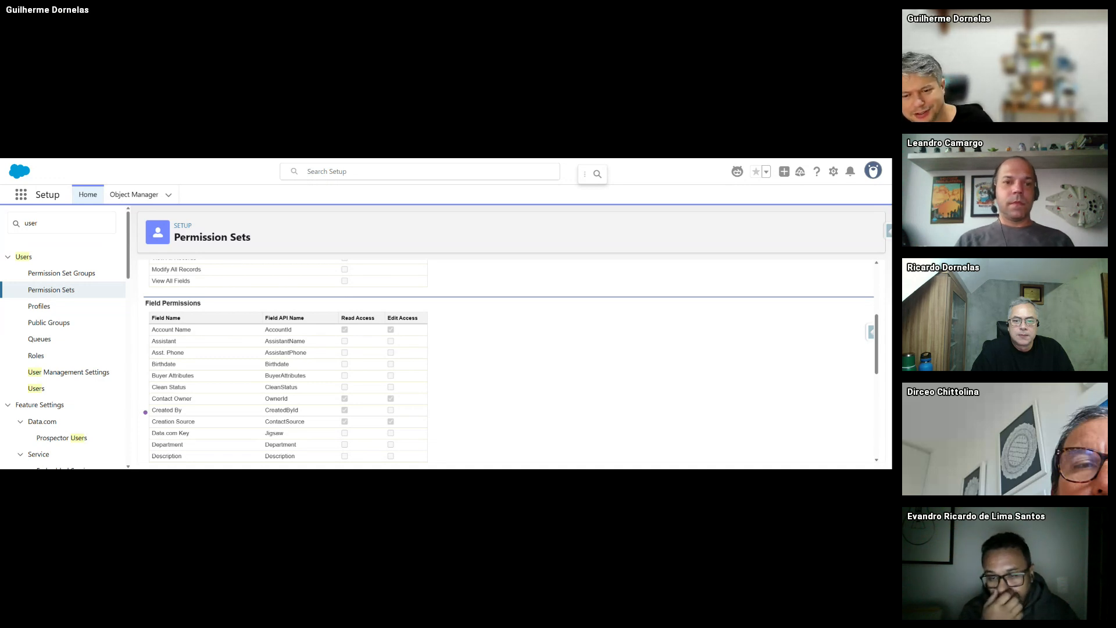
pyautogui.scroll(2, 483, 345)
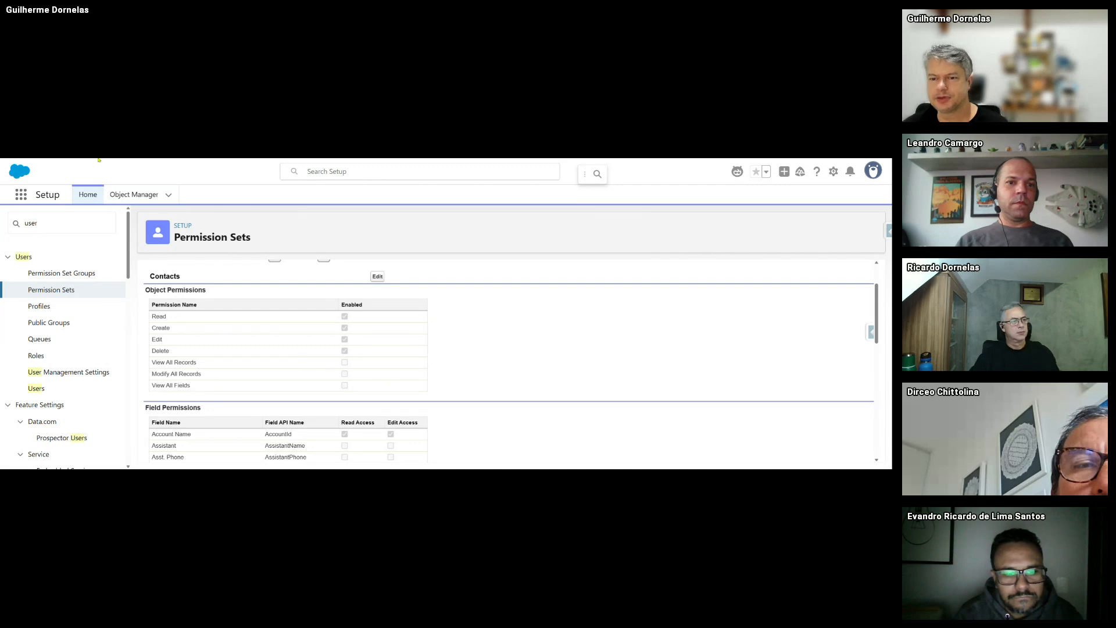
# - Start a new Einstein-built flow, describing one that creates an account with the company name, and generate it
pyautogui.hotkey('ctrl', 'Tab')
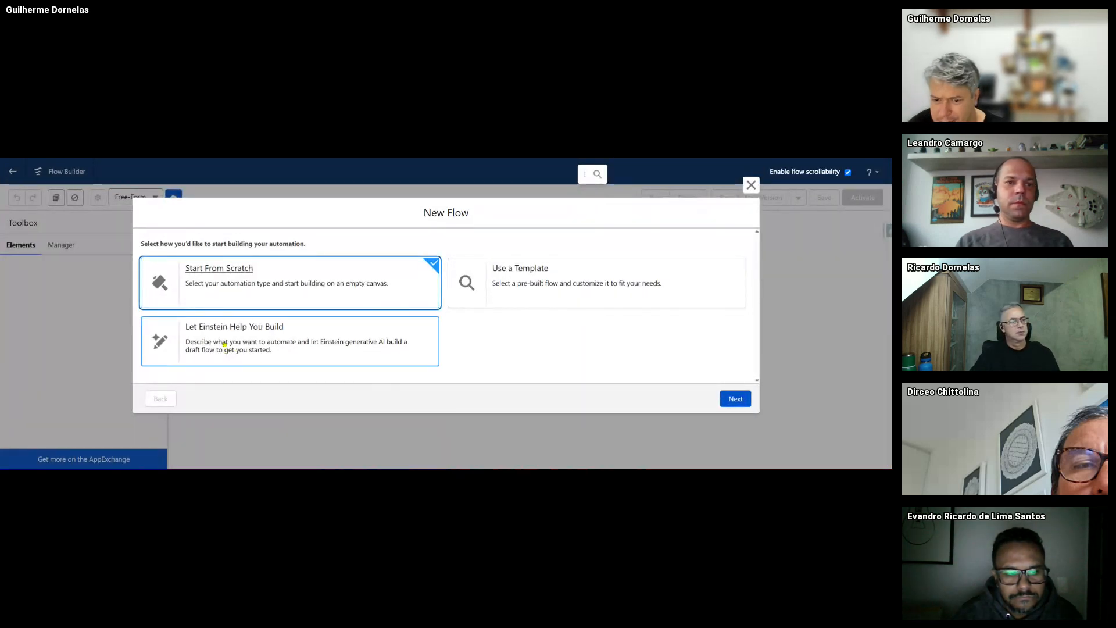
pyautogui.click(224, 344)
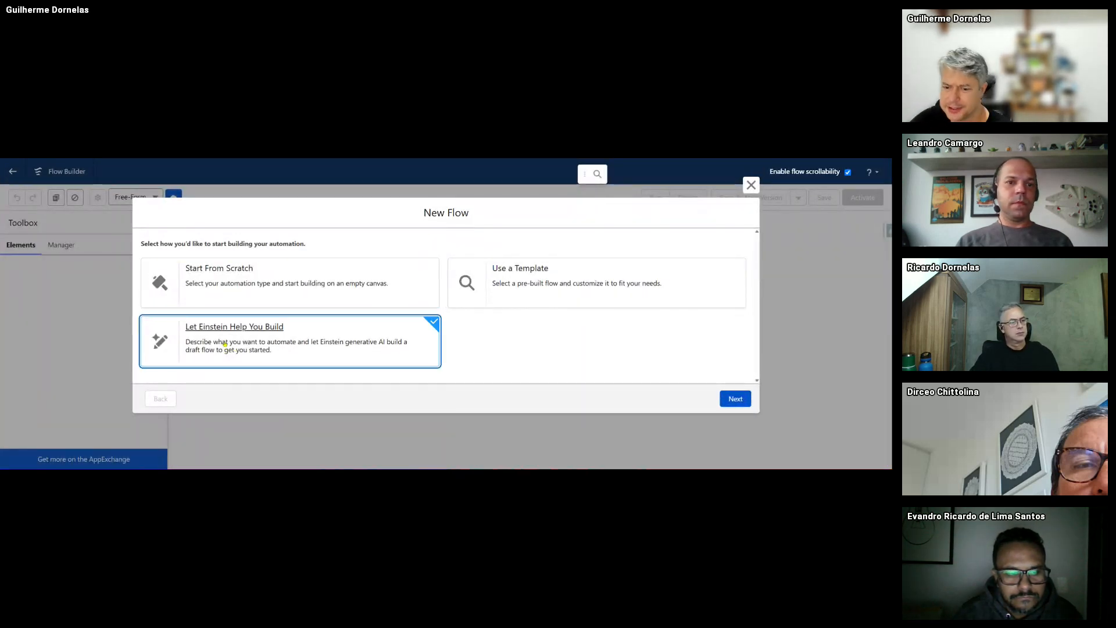
pyautogui.click(727, 398)
pyautogui.click(380, 337)
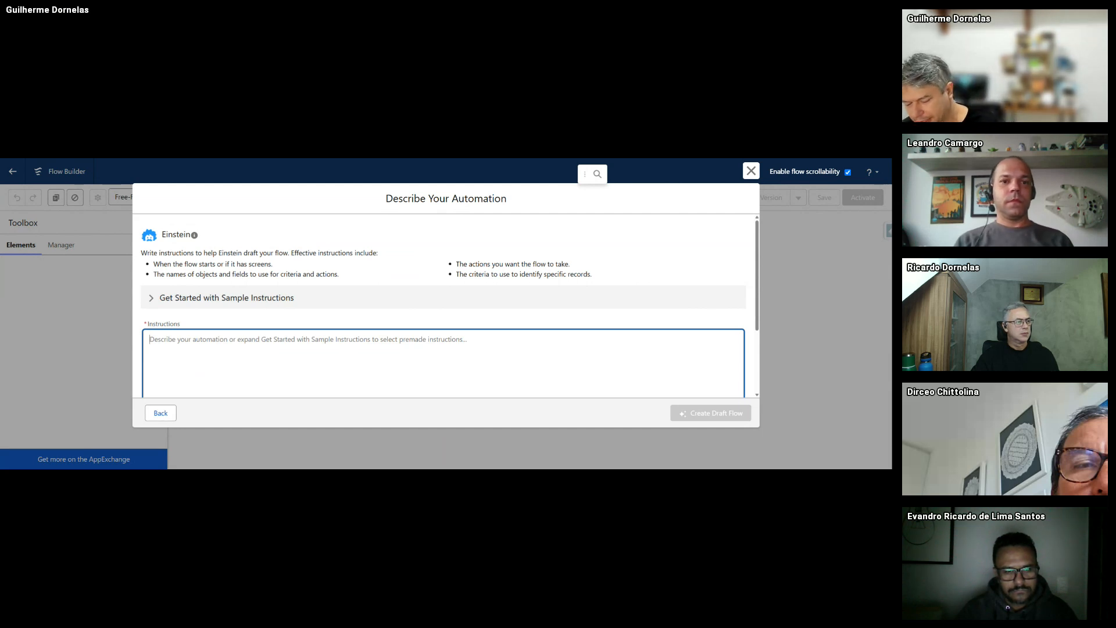
pyautogui.write('I')
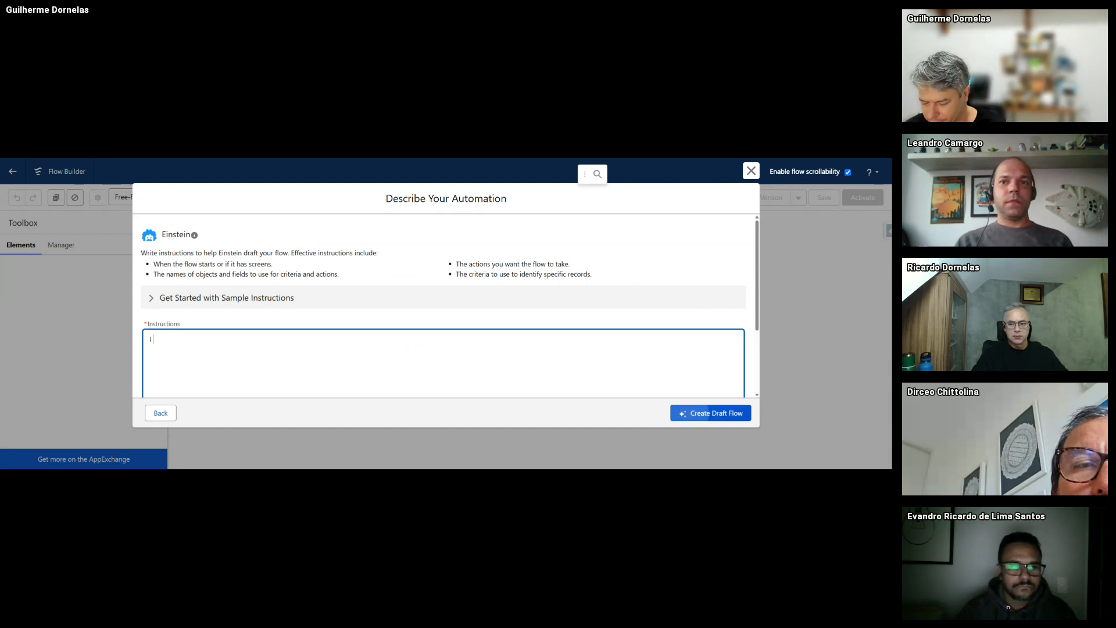
pyautogui.write(' want to create a ')
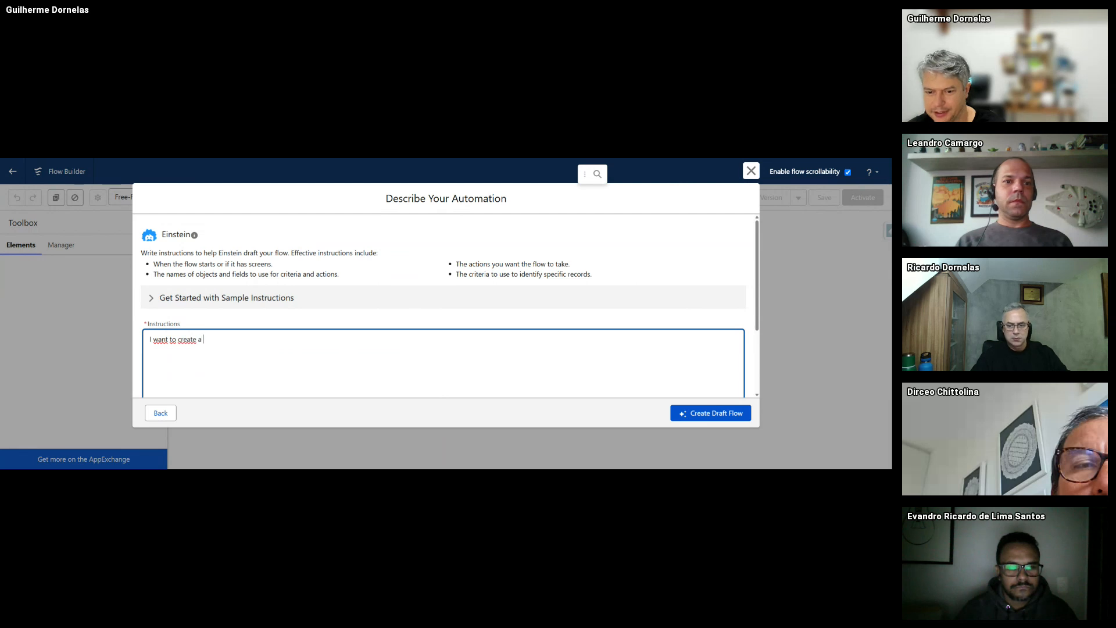
pyautogui.write('flow that creates an account with the co')
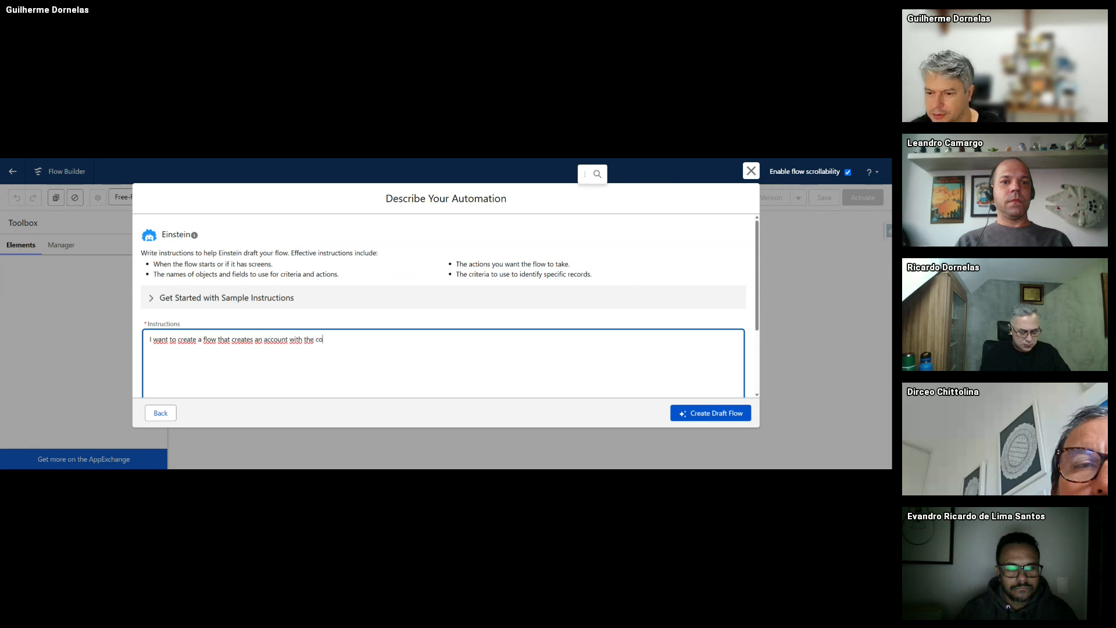
pyautogui.write('name')
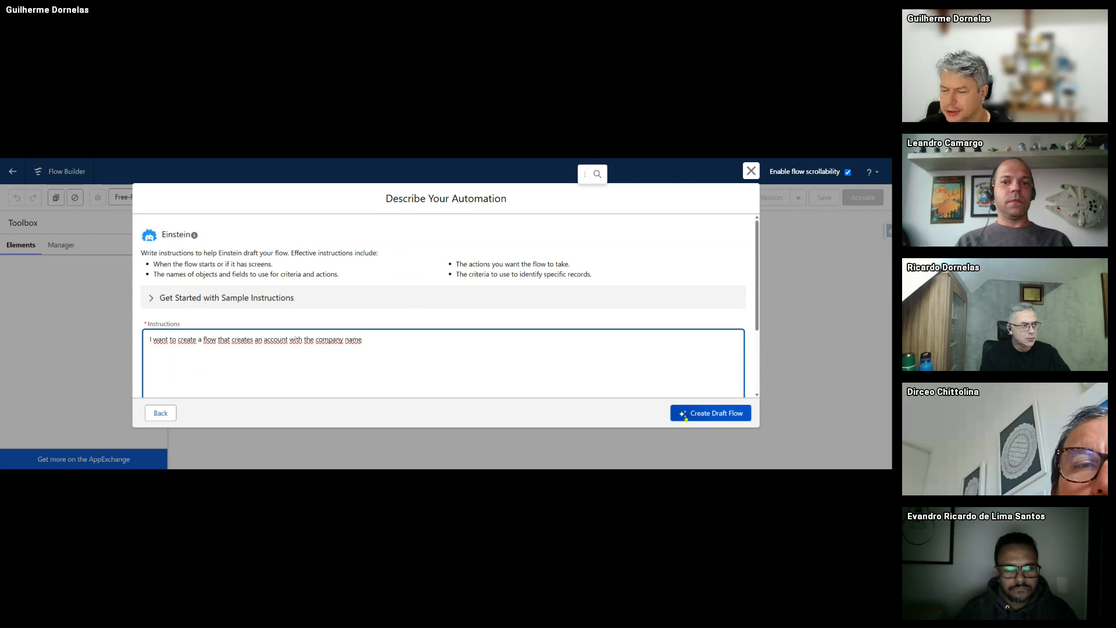
pyautogui.scroll(-2, 693, 395)
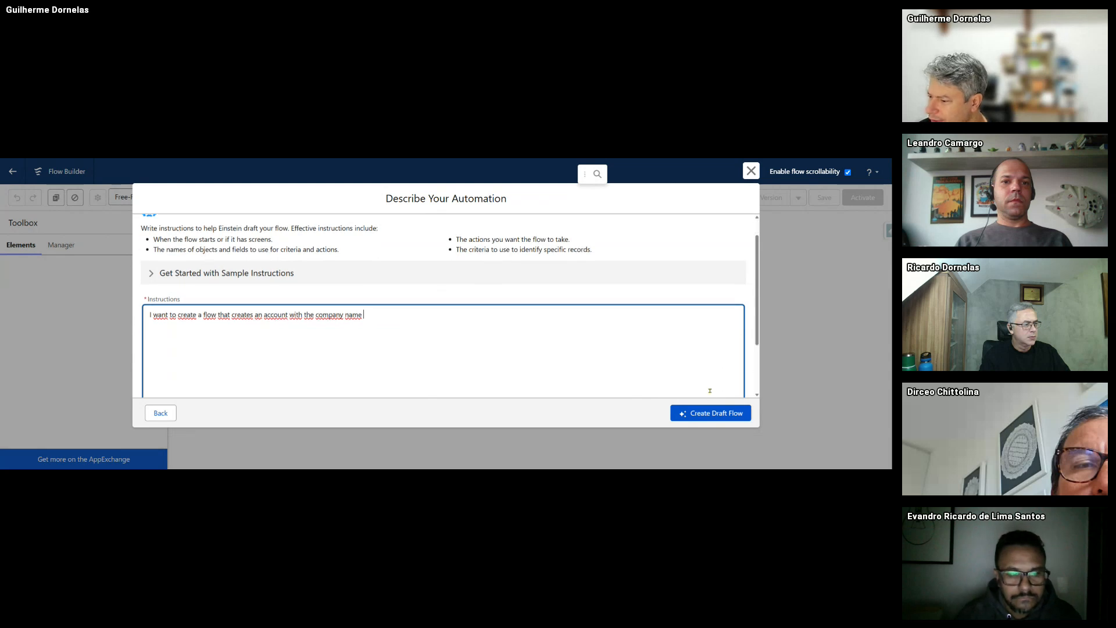
pyautogui.click(710, 416)
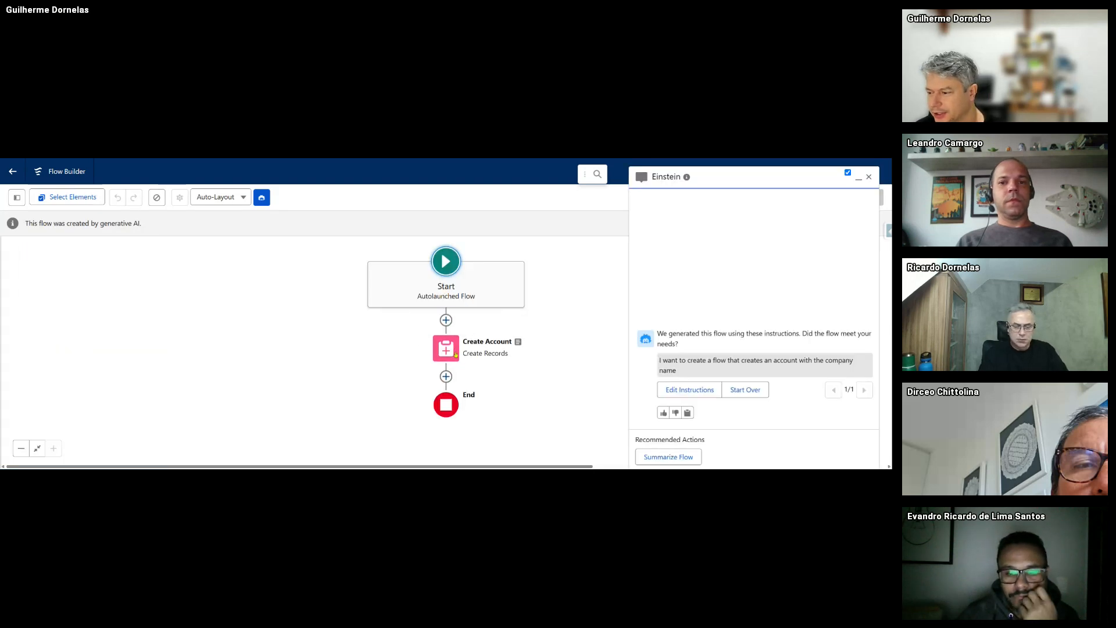
# - Open the Create Account element, add a field mapping row, then delete it unused
pyautogui.doubleClick(443, 355)
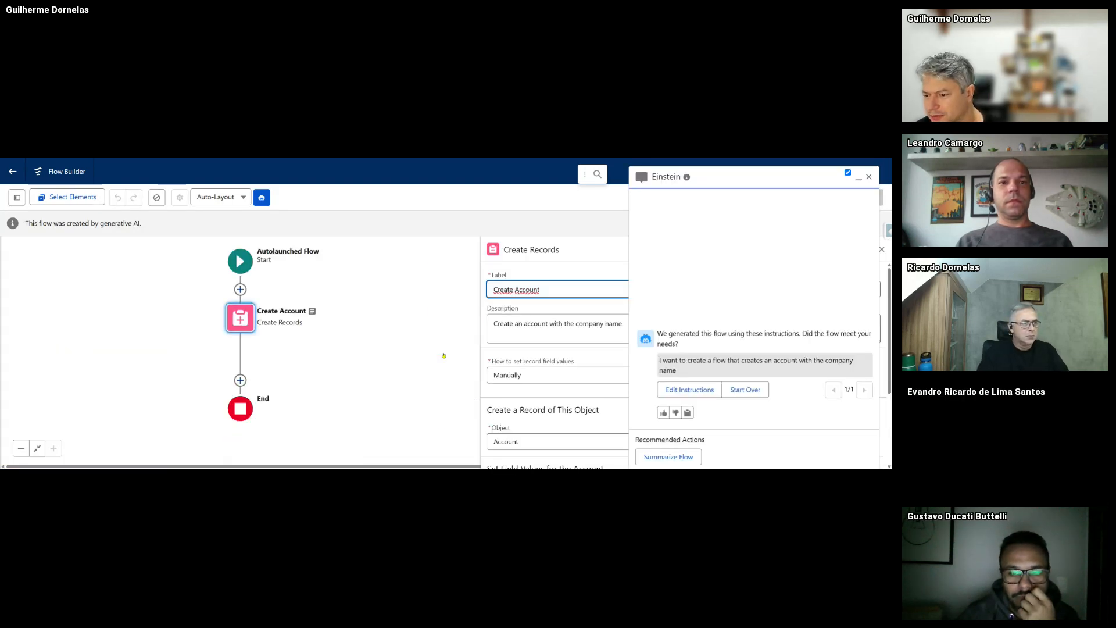
pyautogui.click(859, 178)
pyautogui.scroll(-2, 589, 356)
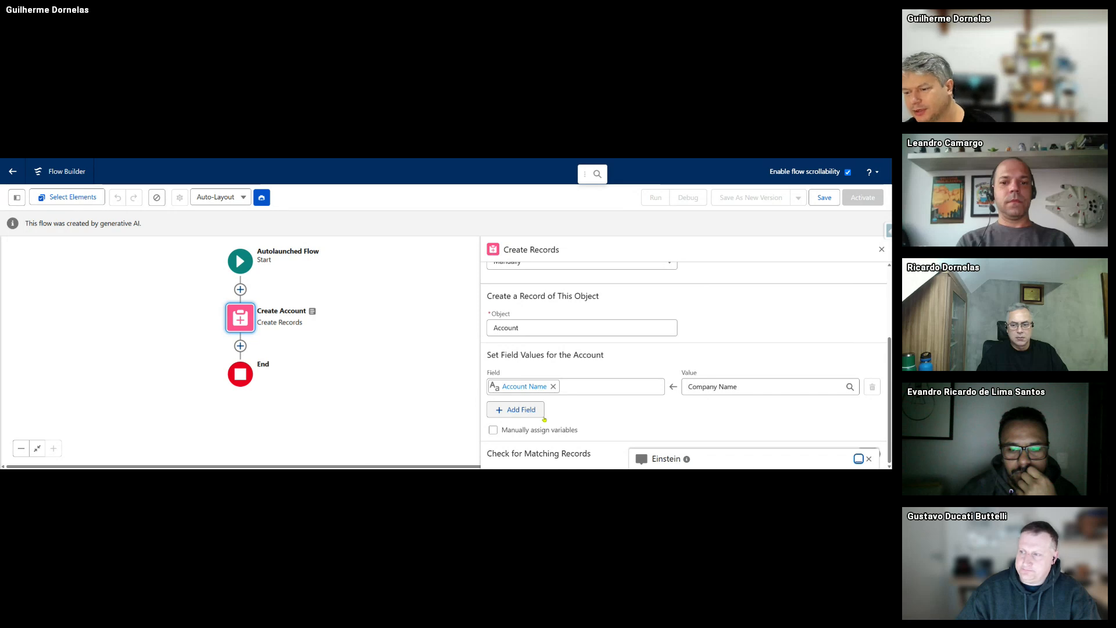
pyautogui.click(532, 409)
pyautogui.click(544, 420)
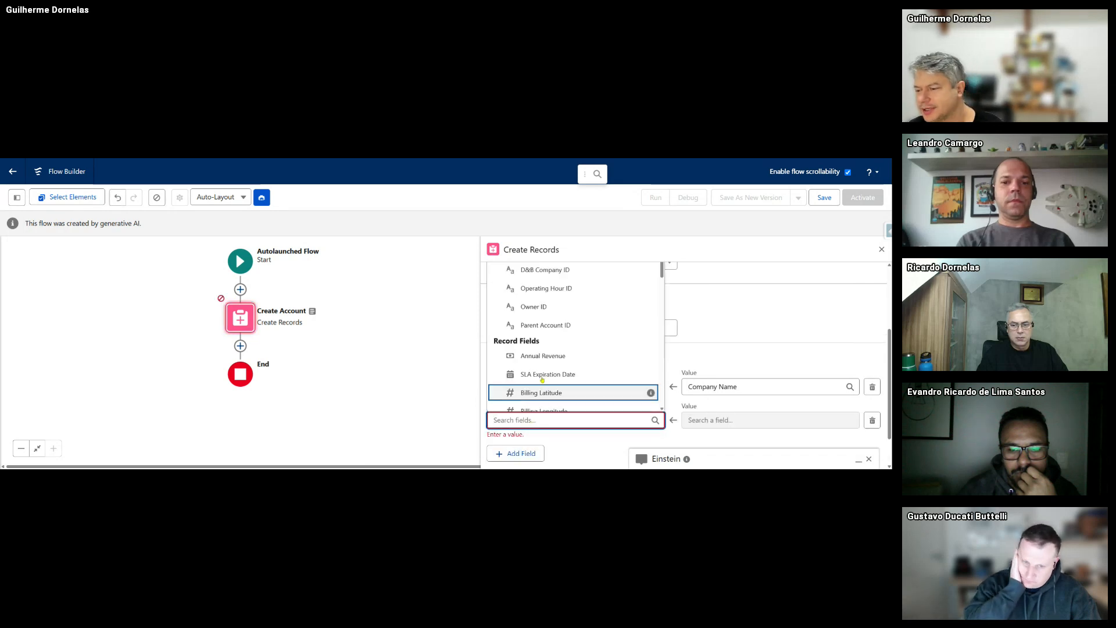
pyautogui.scroll(-10, 542, 380)
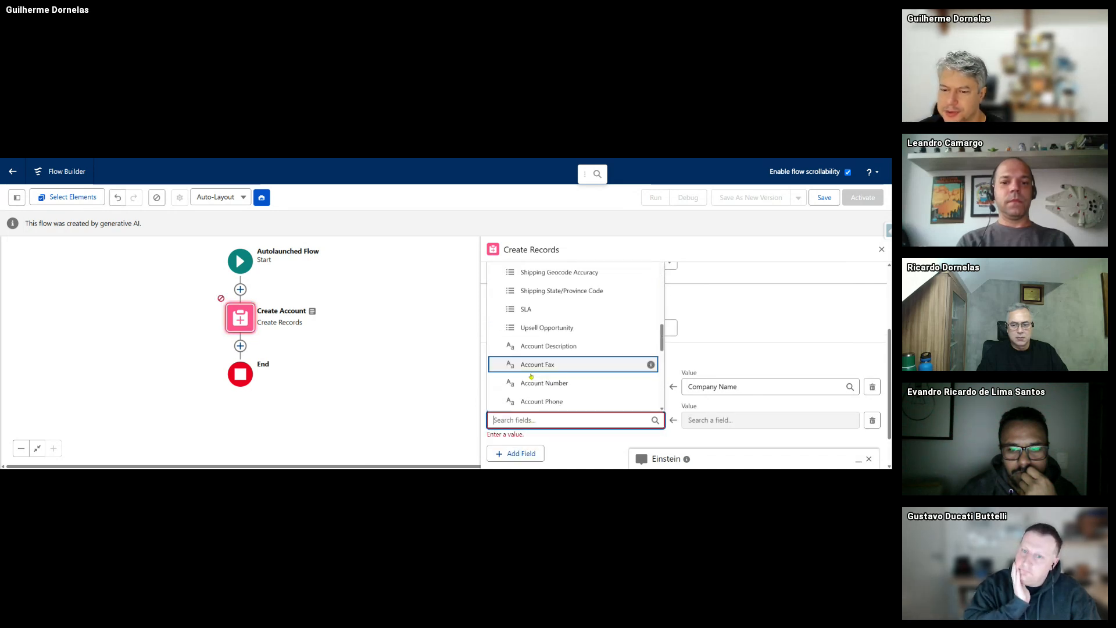
pyautogui.scroll(10, 558, 378)
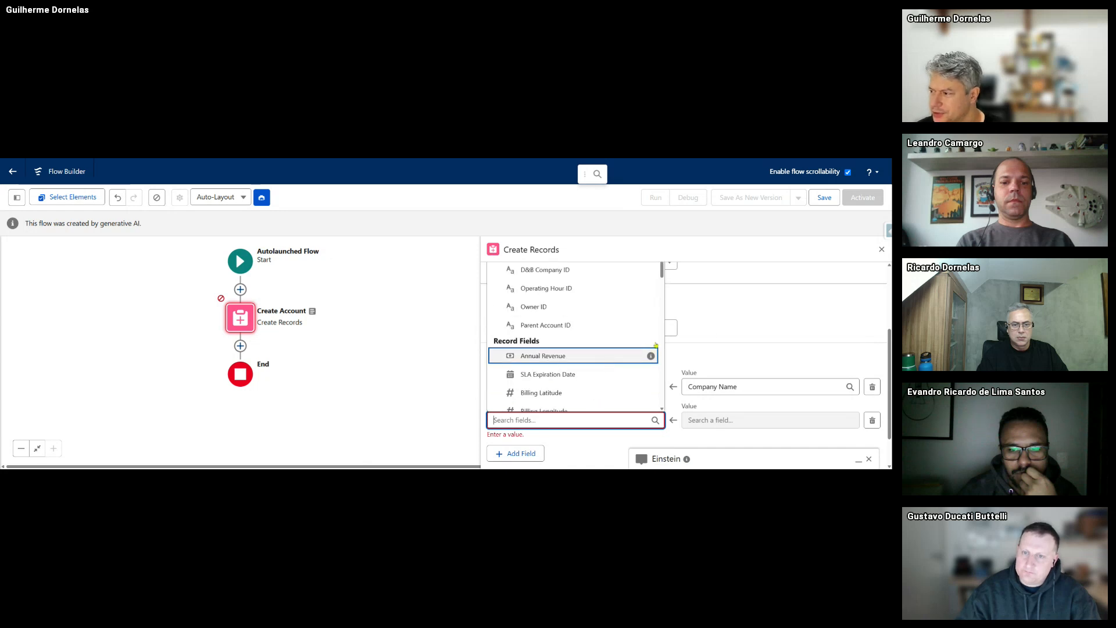
pyautogui.click(804, 341)
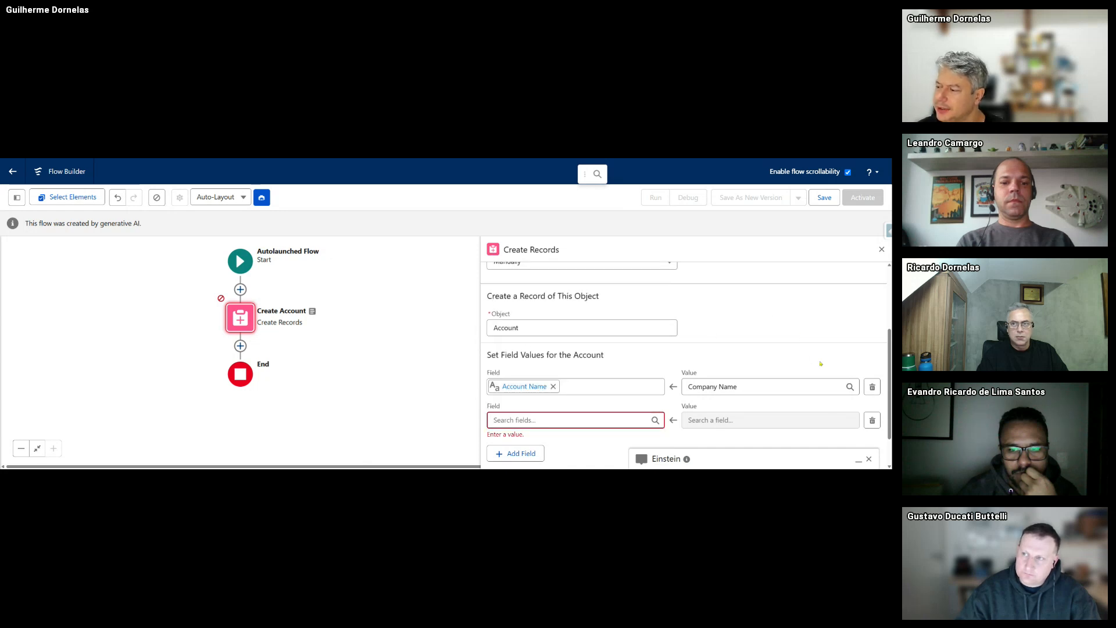
pyautogui.click(872, 422)
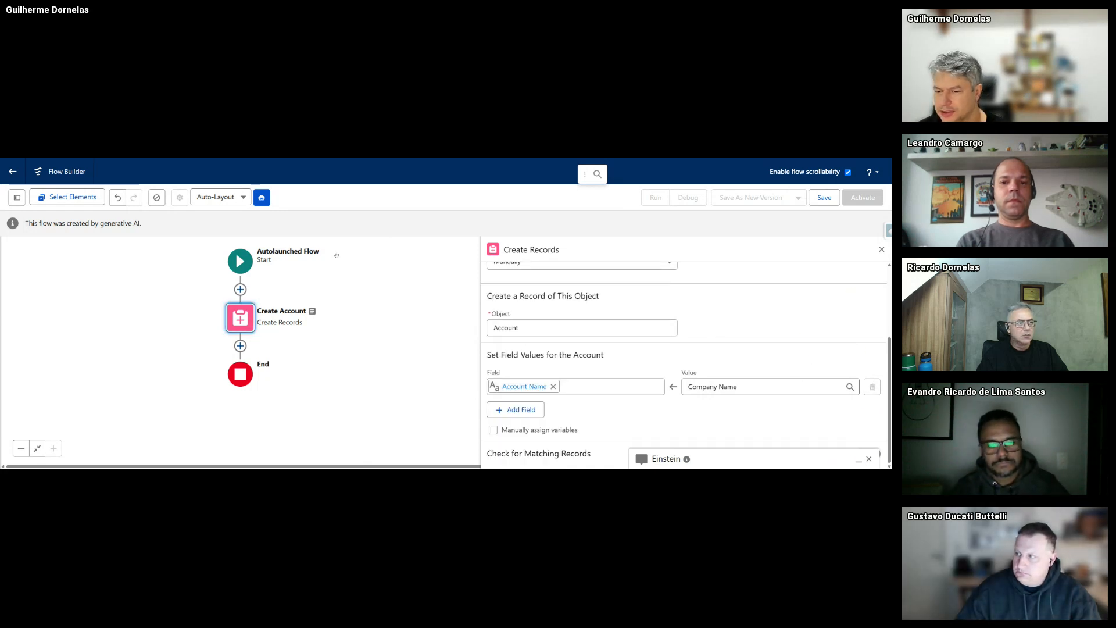
# - Browse the account fields for another new row, then discard the draft with Start Over
pyautogui.click(266, 198)
pyautogui.click(267, 198)
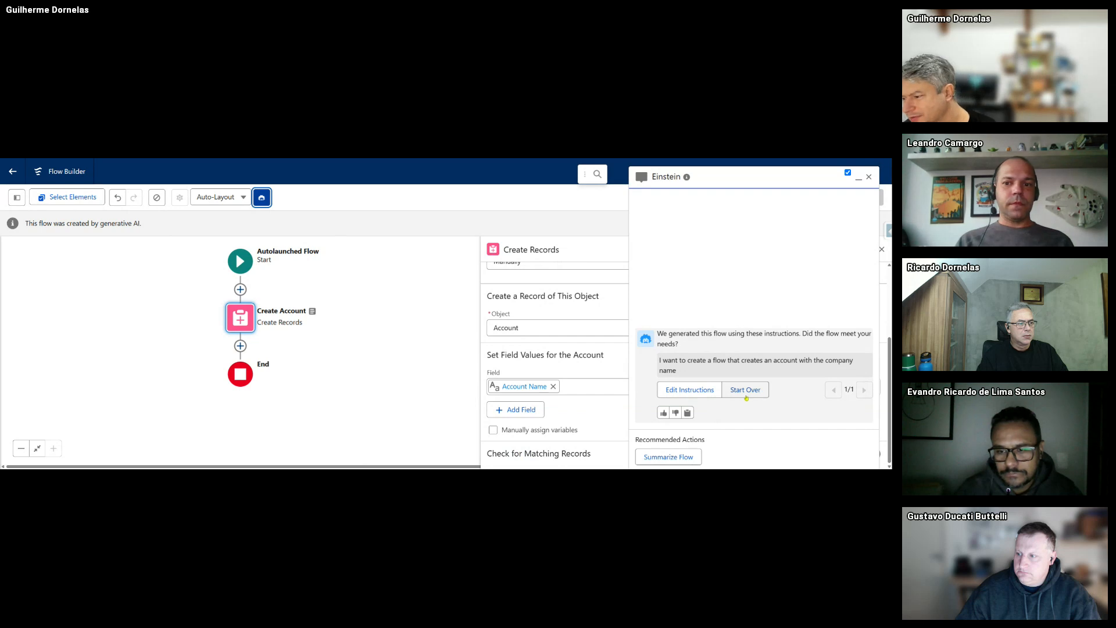
pyautogui.click(515, 409)
pyautogui.click(532, 420)
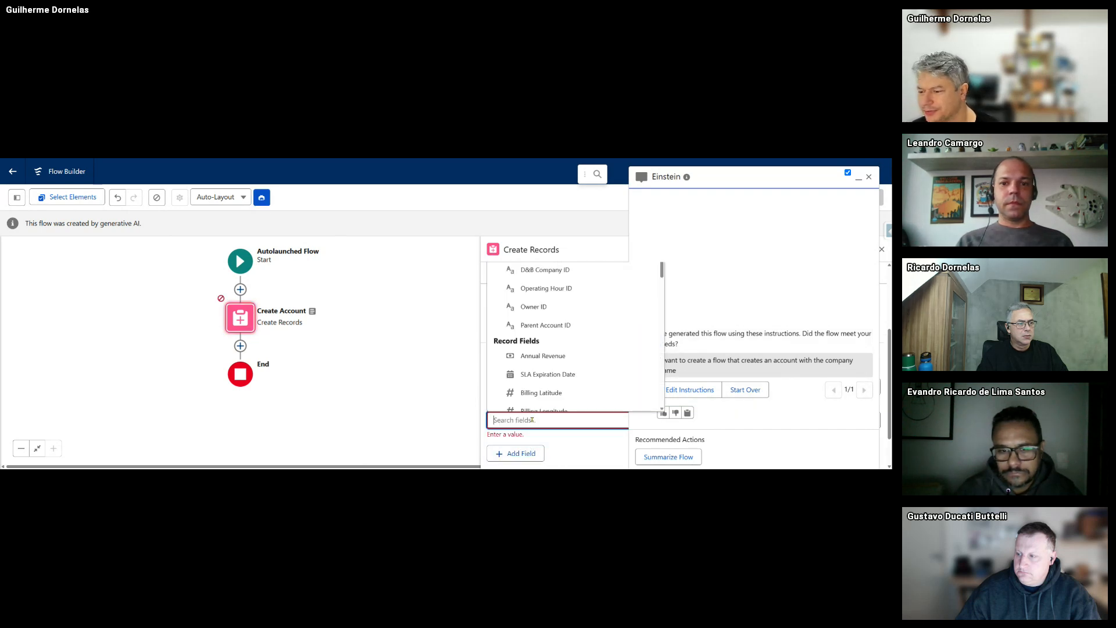
pyautogui.scroll(-3, 546, 391)
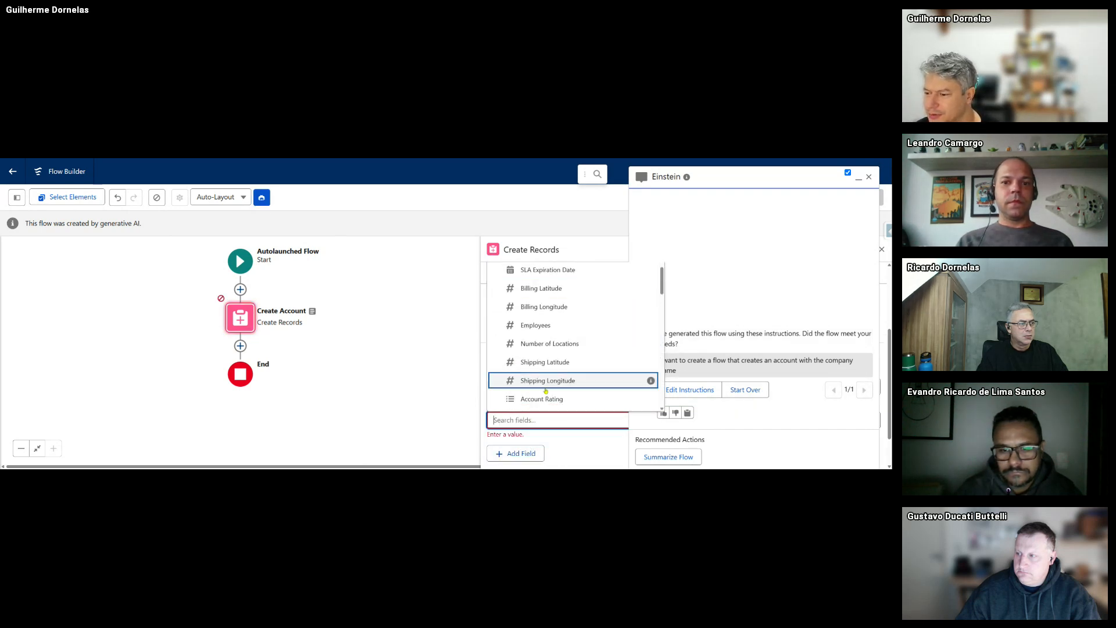
pyautogui.scroll(-2, 545, 390)
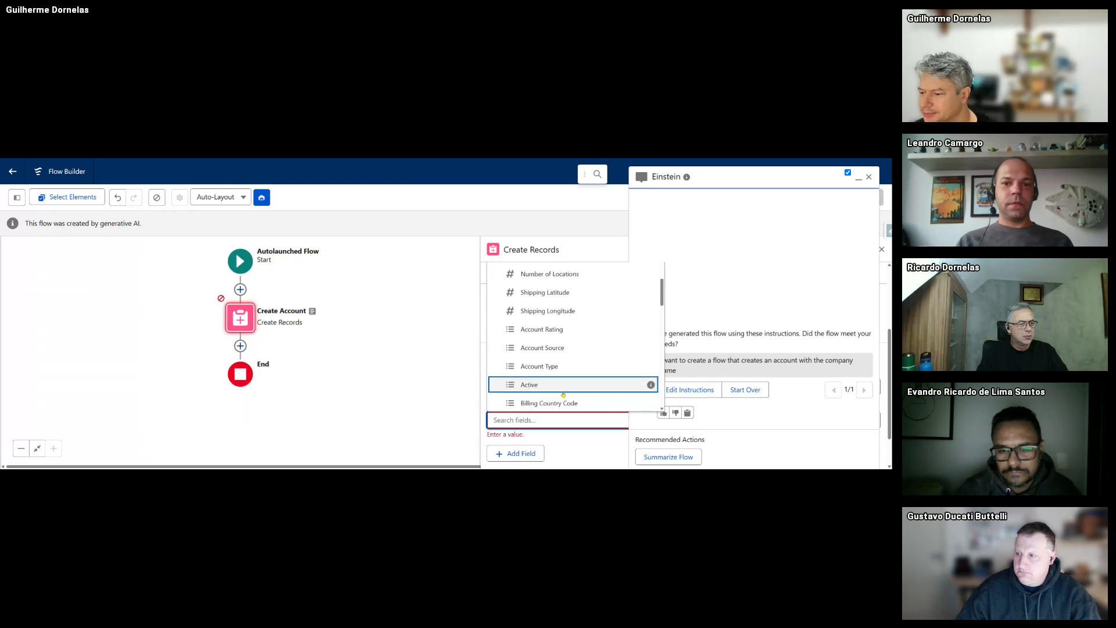
pyautogui.scroll(-2, 567, 386)
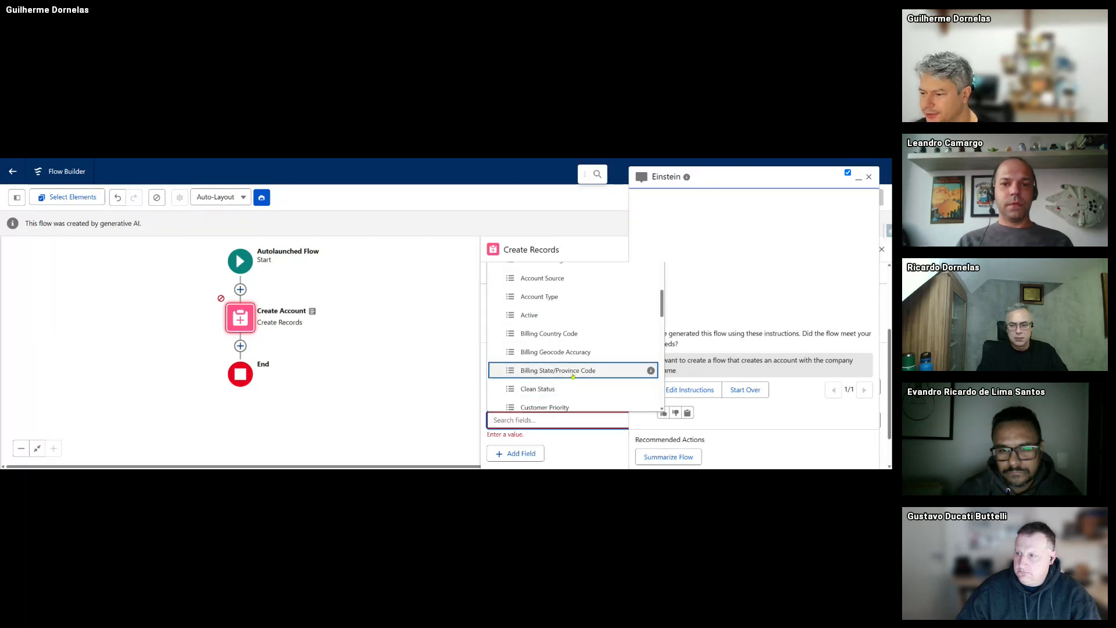
pyautogui.scroll(1, 516, 379)
pyautogui.click(772, 423)
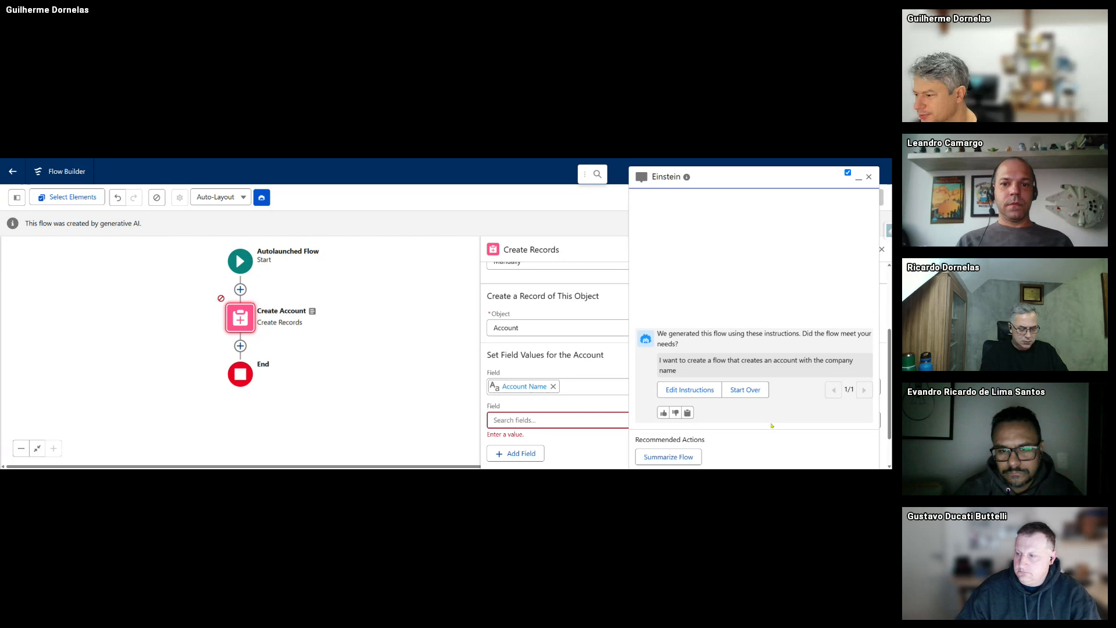
pyautogui.click(742, 390)
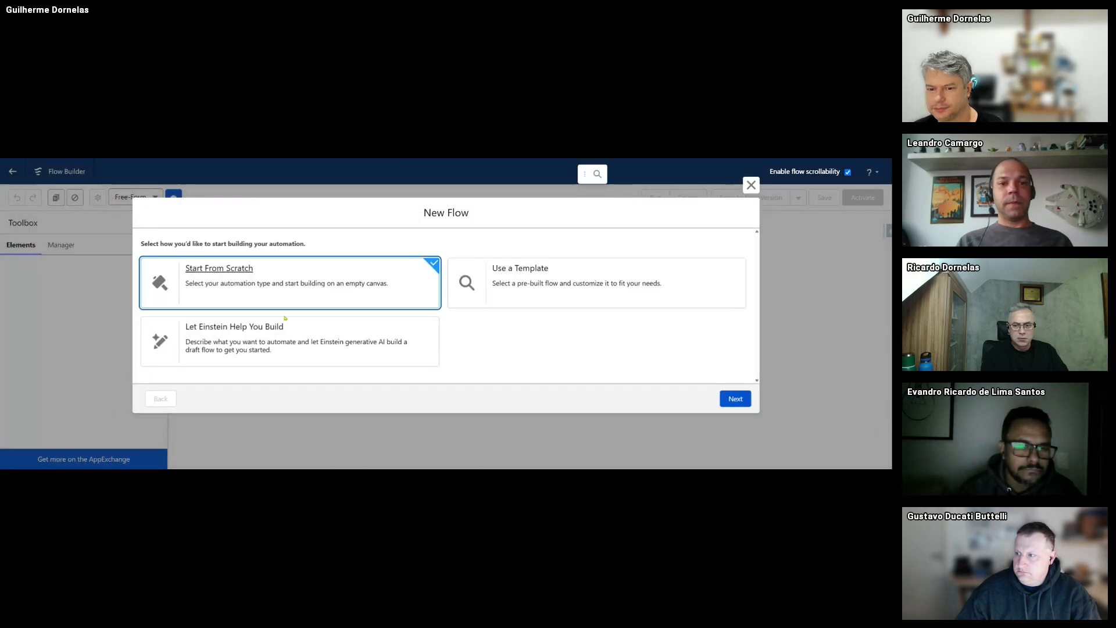
# - Ask Einstein for a flow creating an Account with Billing Address, Account Name and active status
pyautogui.click(291, 342)
pyautogui.click(735, 398)
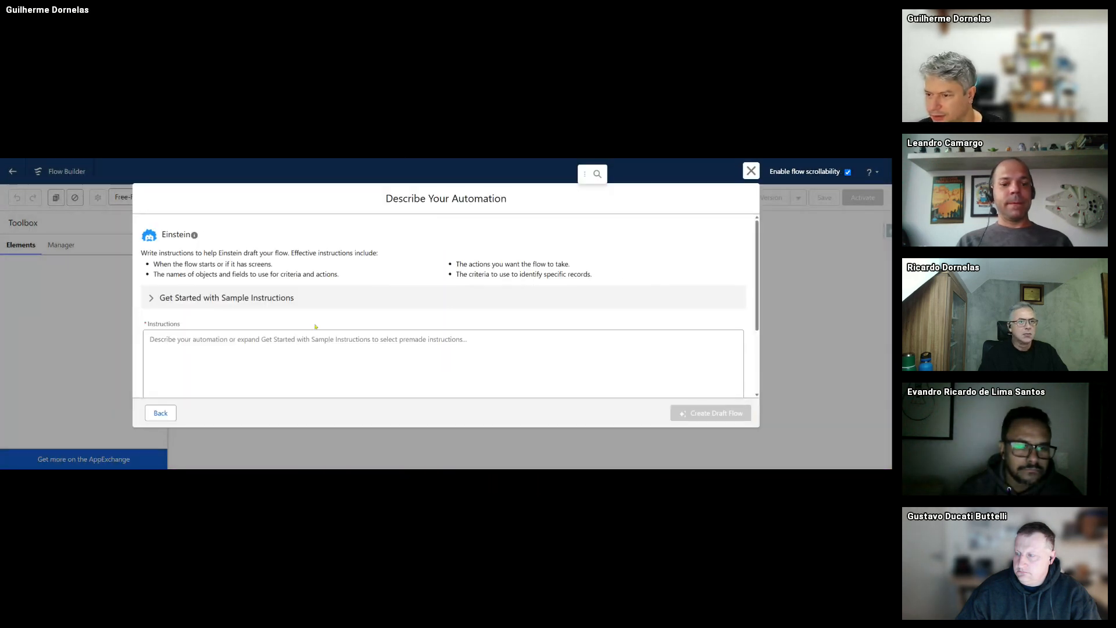
pyautogui.click(242, 343)
pyautogui.write('Crea')
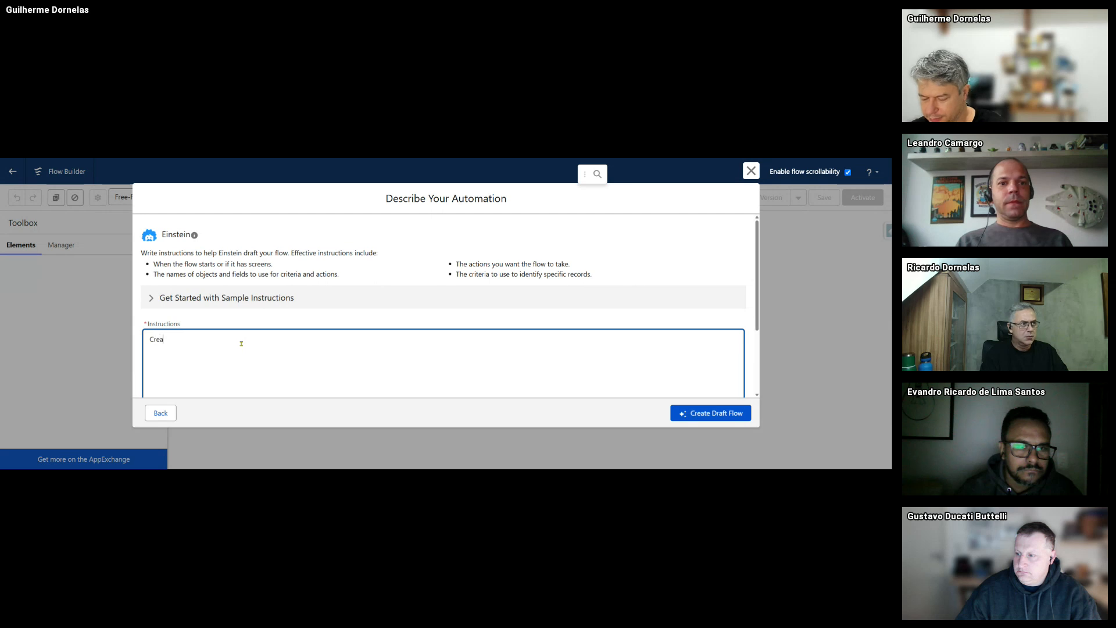
pyautogui.write('te a flow that ')
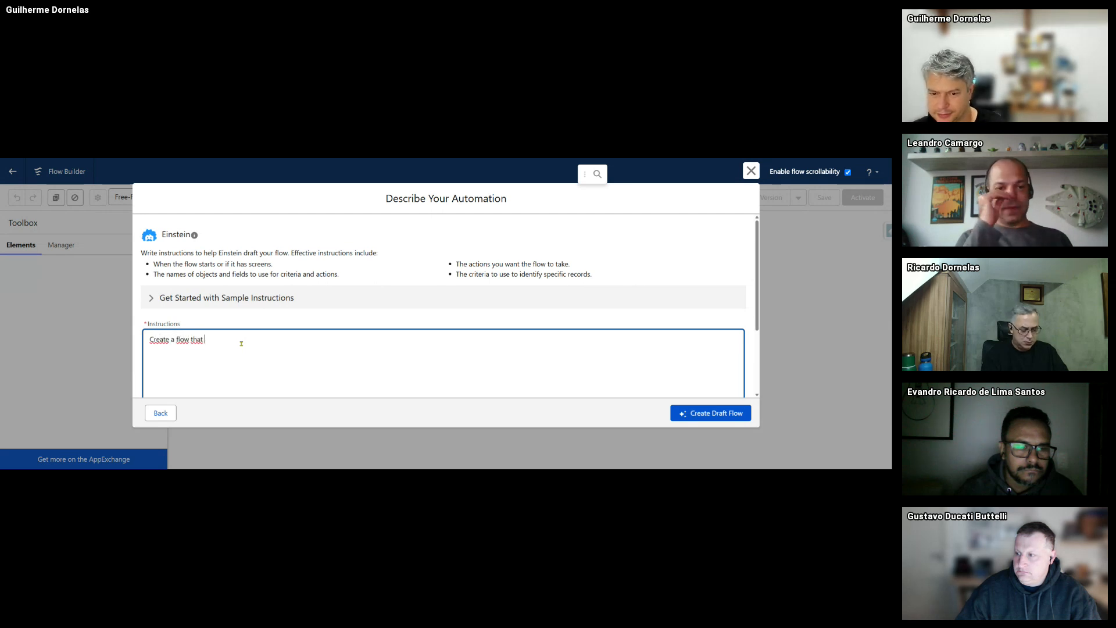
pyautogui.write('Creates an Account, with Billing Addres')
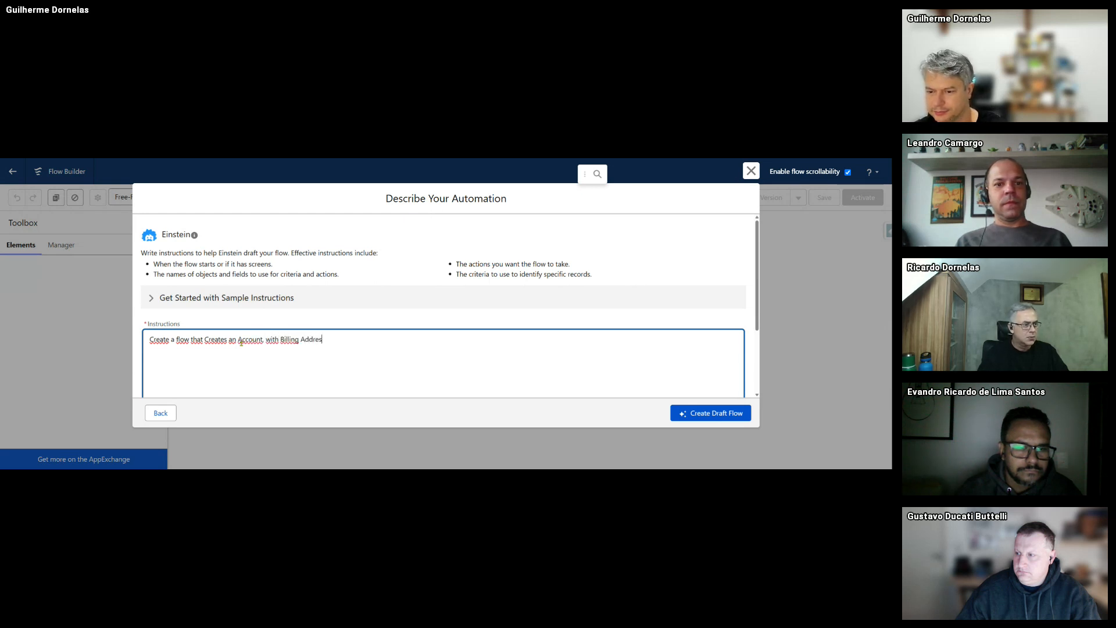
pyautogui.write('s, Account Name')
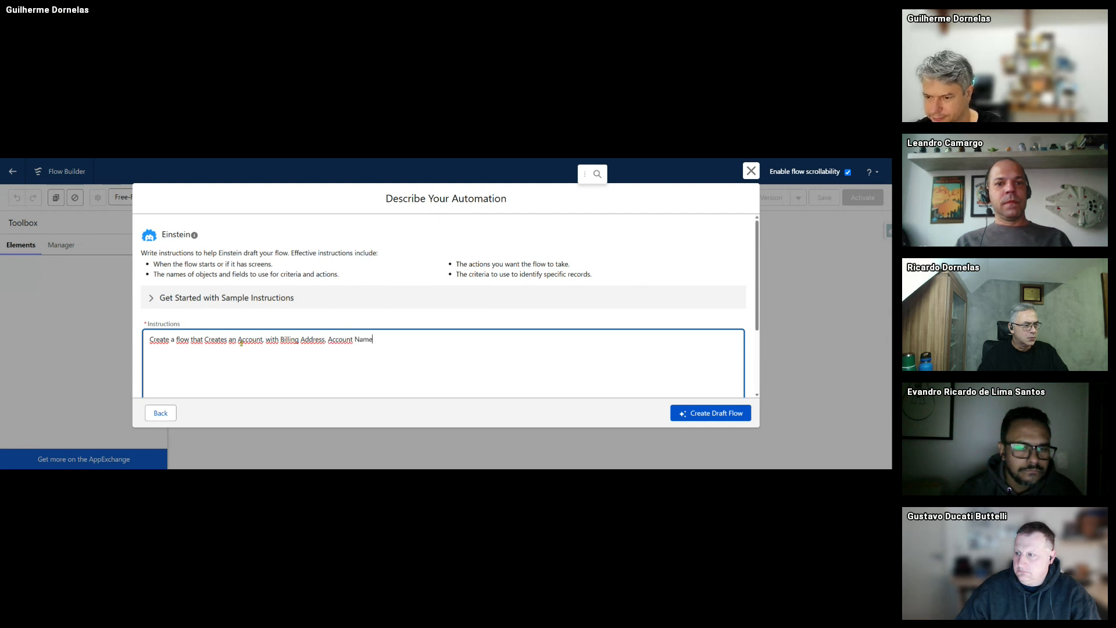
pyautogui.write(',')
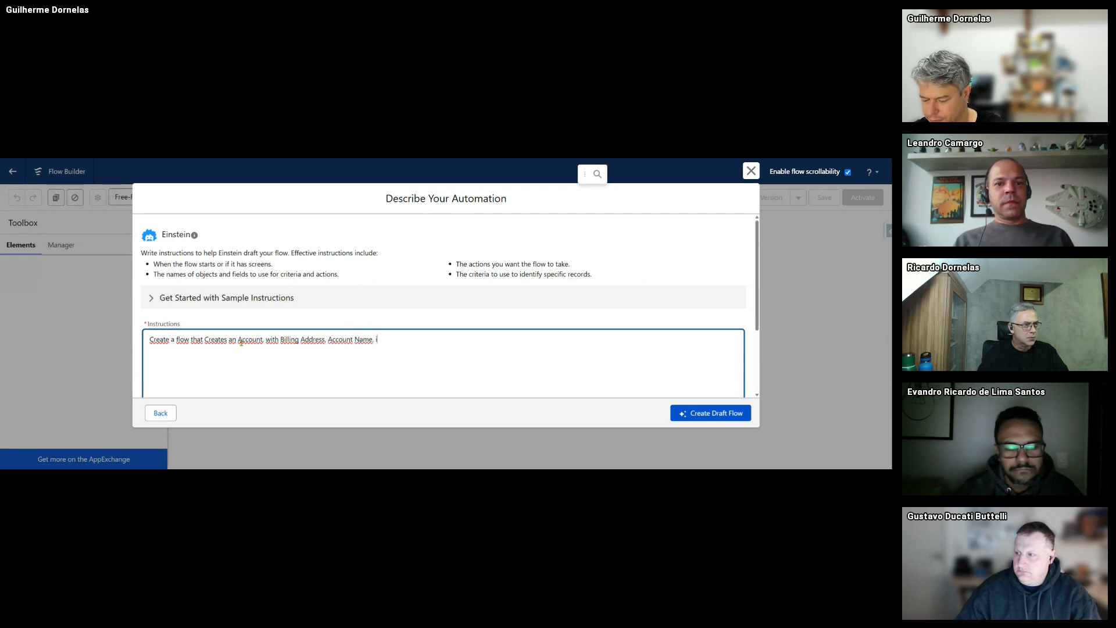
pyautogui.write(" if it's")
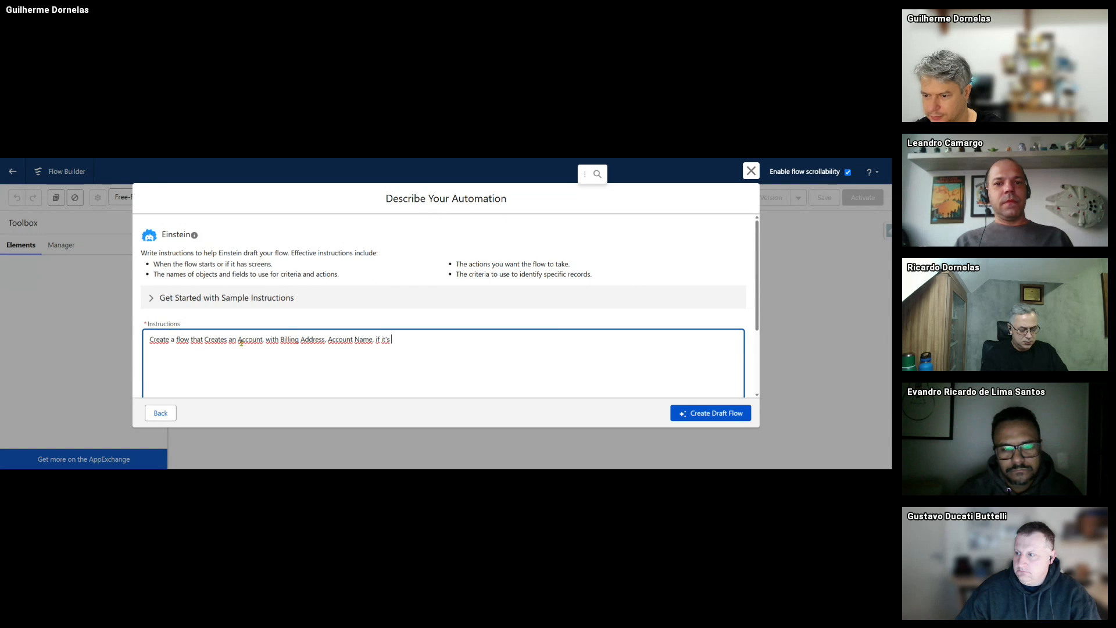
pyautogui.write(' active or not.')
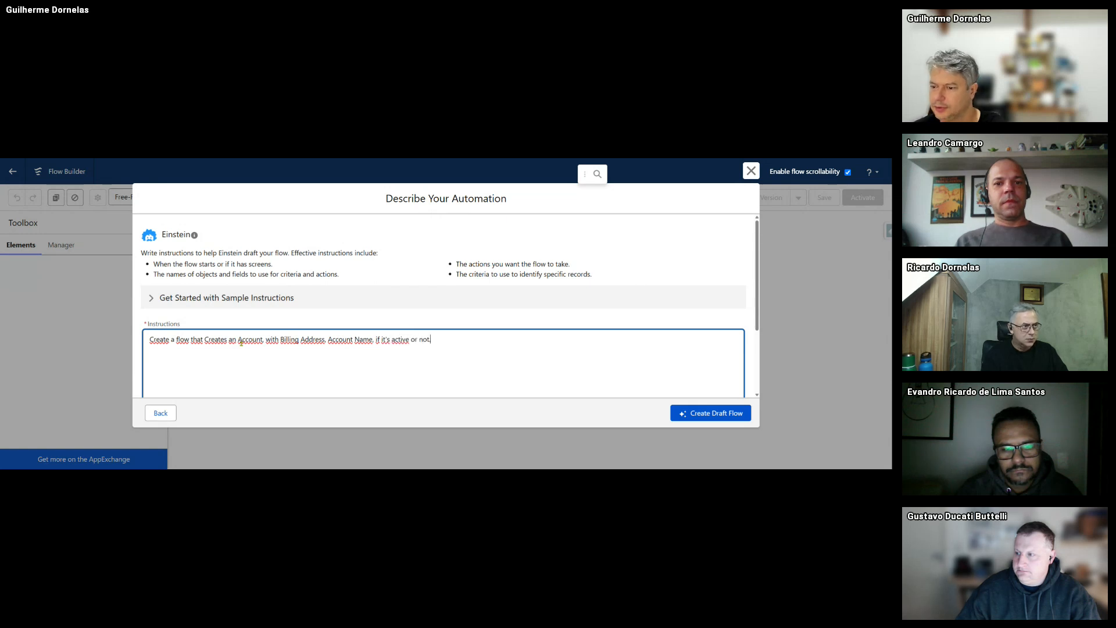
pyautogui.click(709, 413)
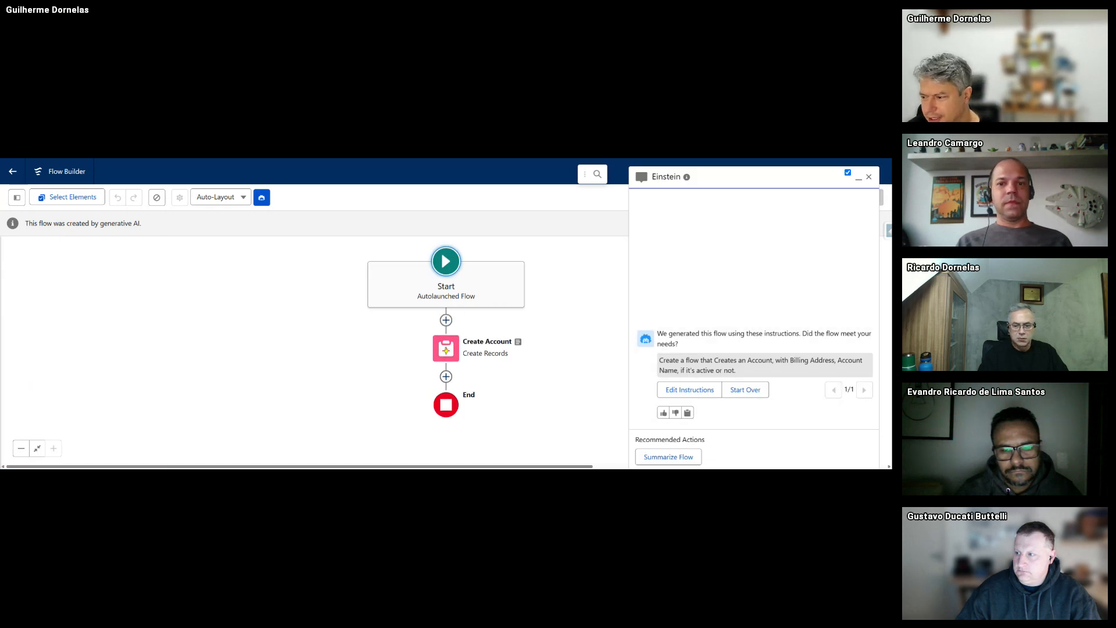
# - Edit the Create Account element and inspect its accountVar record variable in the resources list
pyautogui.click(468, 338)
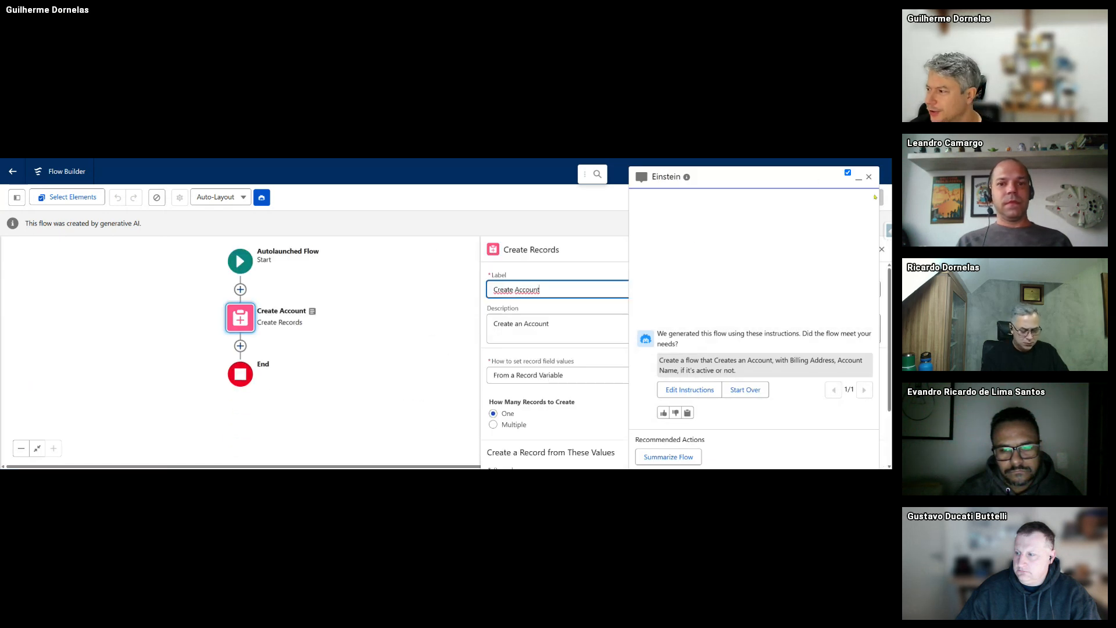
pyautogui.click(868, 177)
pyautogui.scroll(-3, 720, 332)
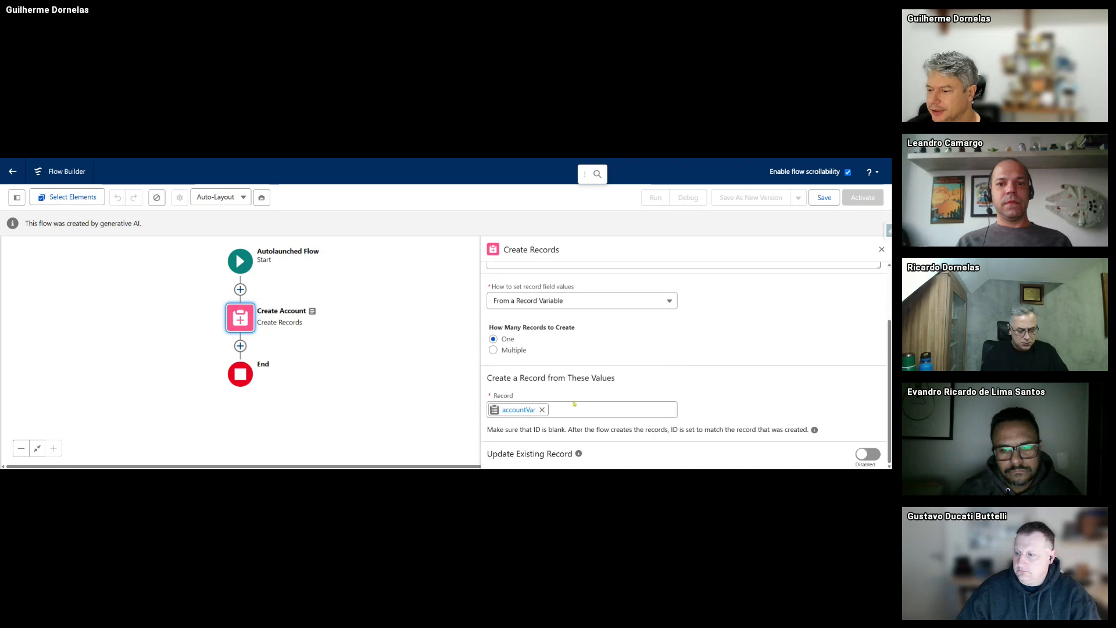
pyautogui.click(240, 317)
pyautogui.click(239, 438)
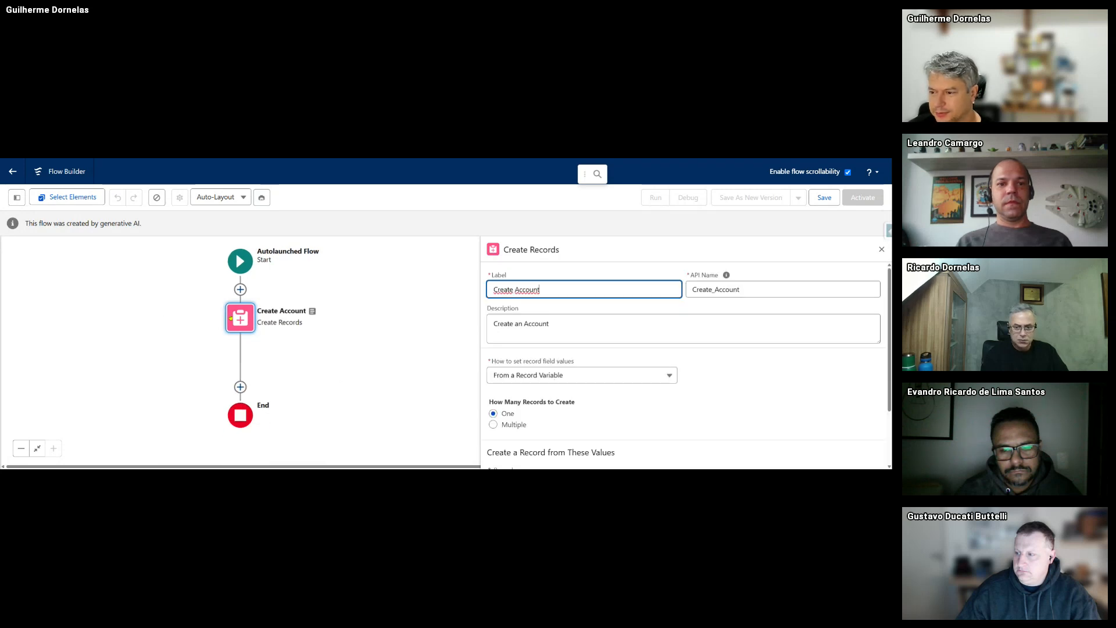
pyautogui.scroll(-2, 578, 322)
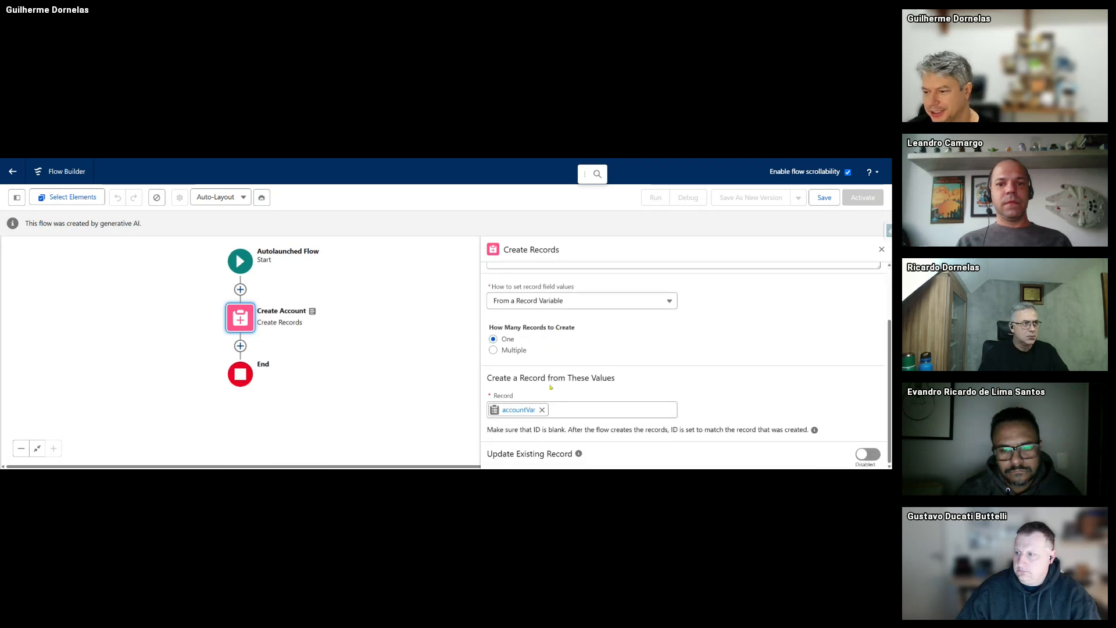
pyautogui.click(16, 197)
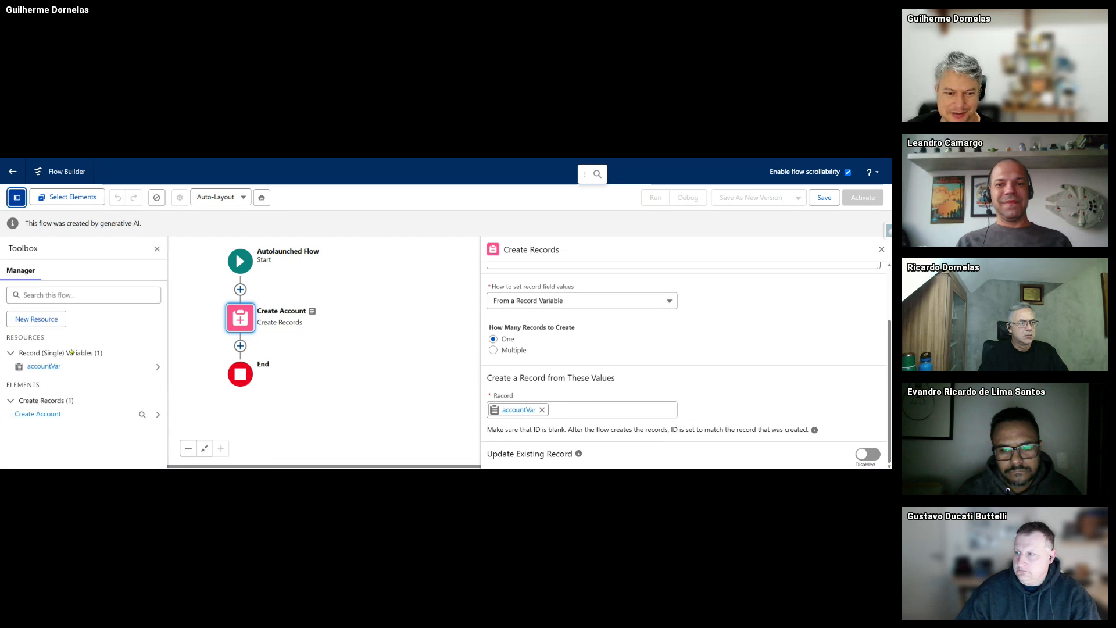
pyautogui.click(44, 367)
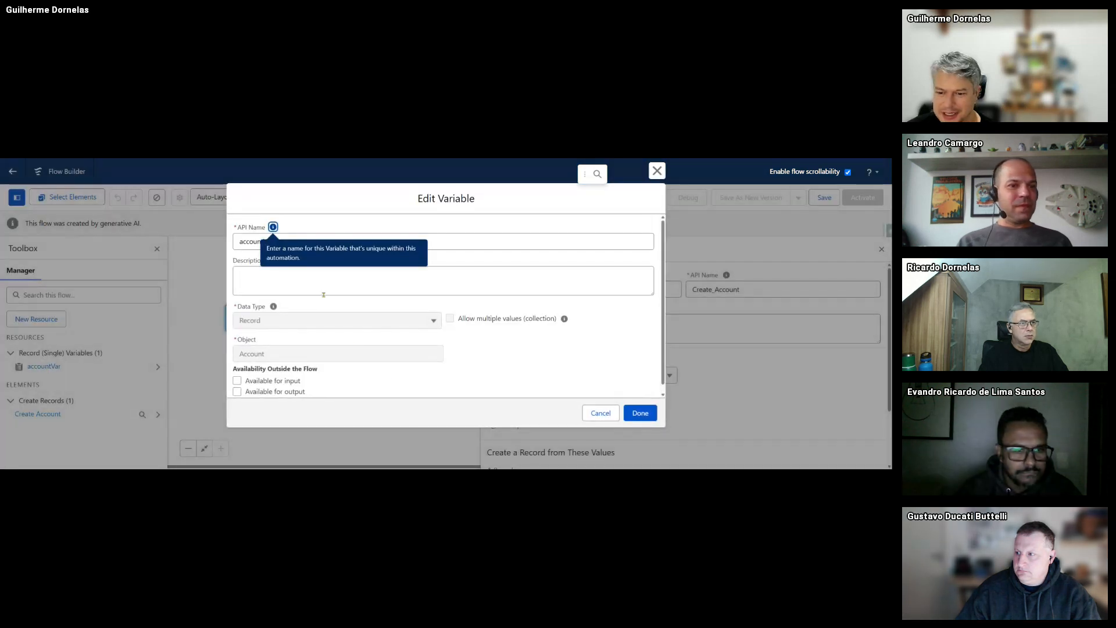
pyautogui.click(657, 171)
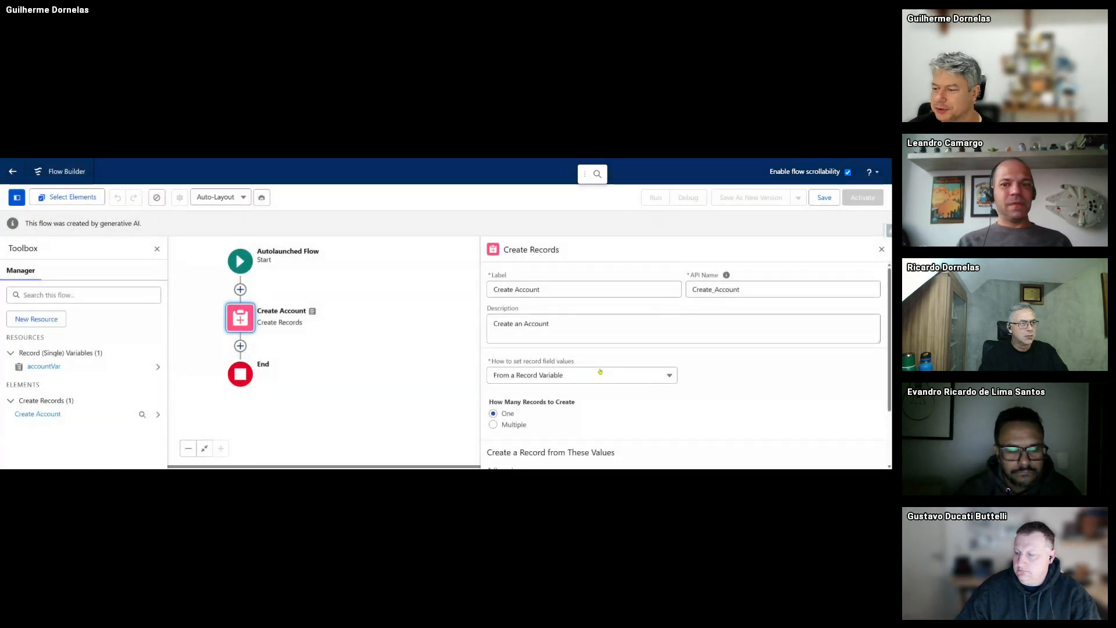
pyautogui.scroll(-3, 545, 459)
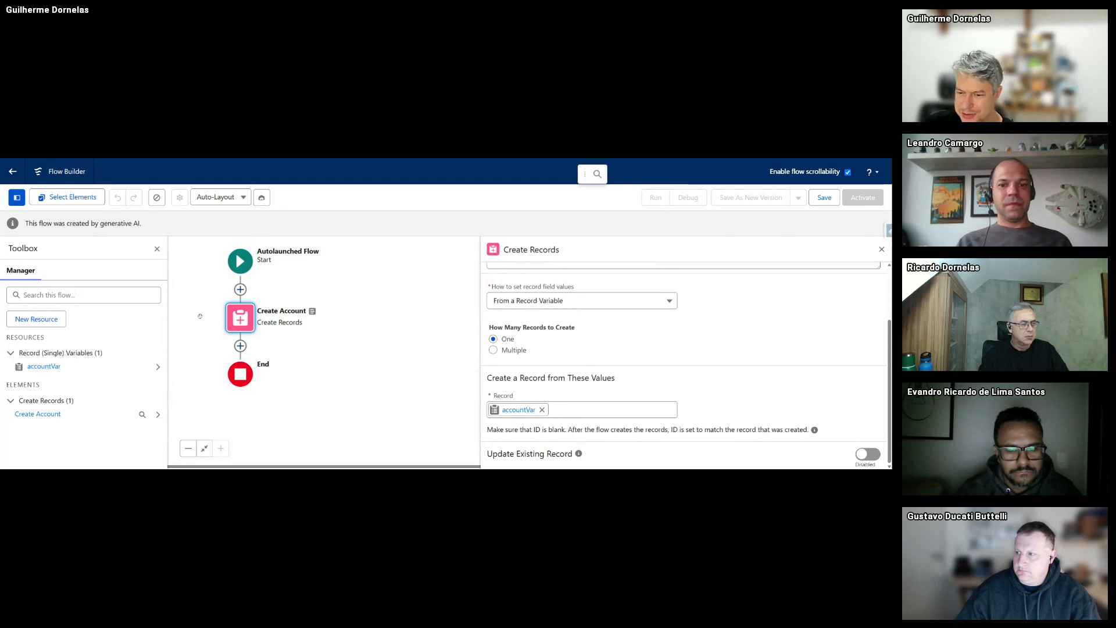
pyautogui.scroll(3, 559, 373)
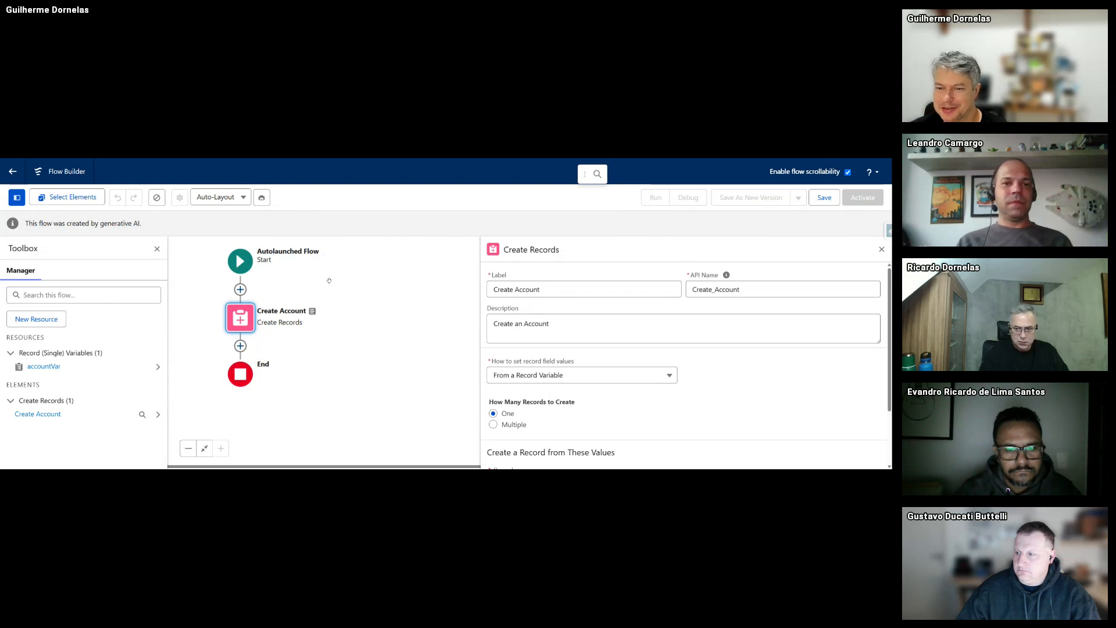
# - Remove the active-status clause from the Einstein prompt and regenerate the Create Account draft
pyautogui.click(267, 197)
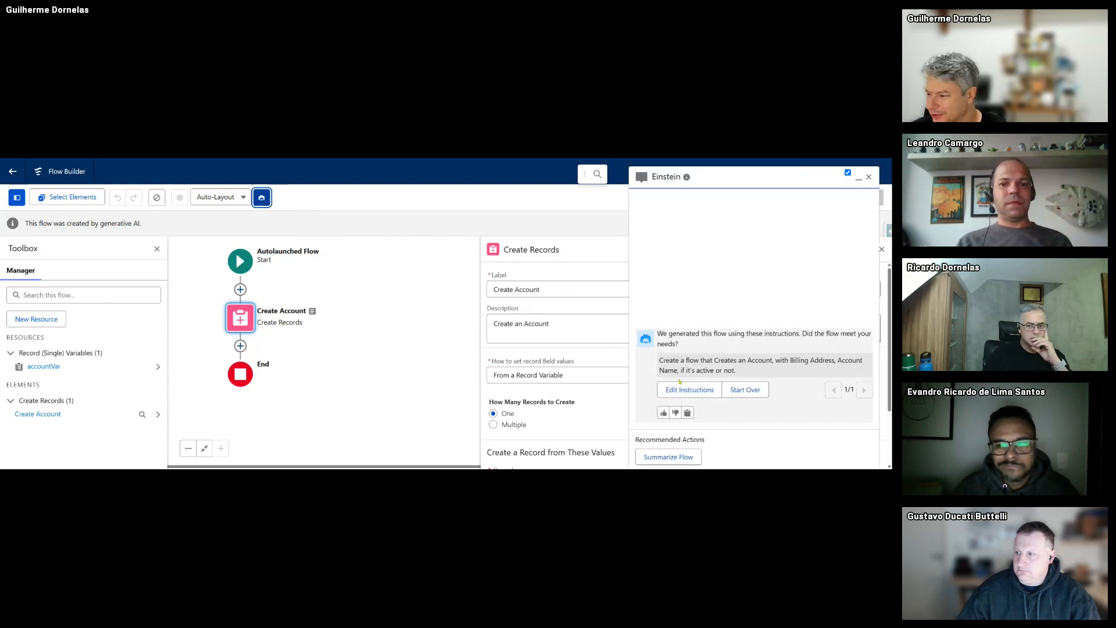
pyautogui.moveTo(781, 370); pyautogui.dragTo(710, 372)
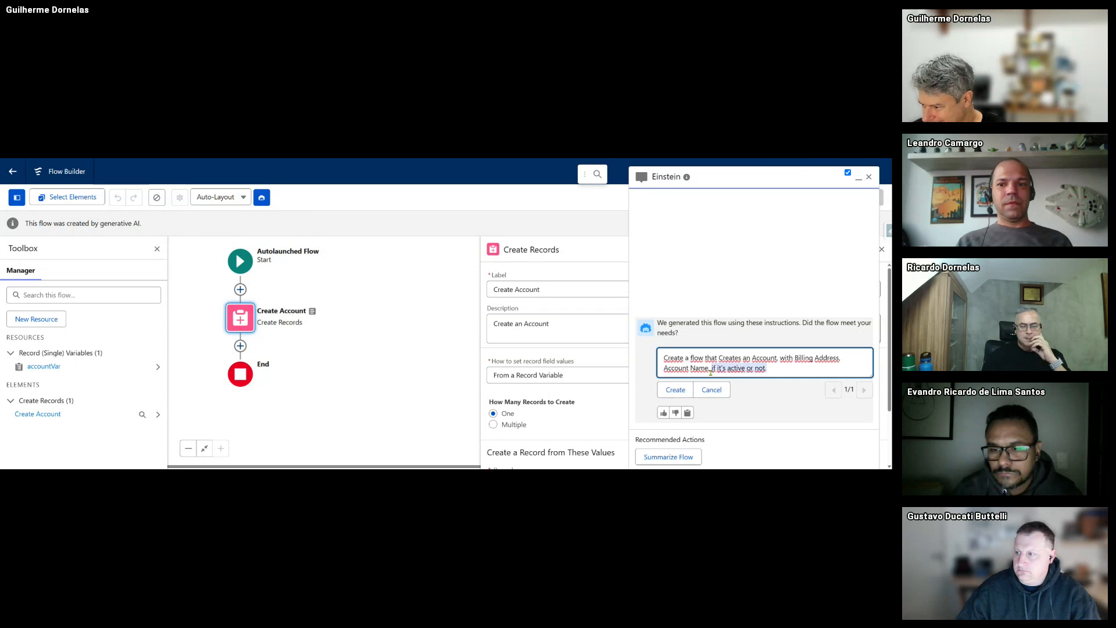
pyautogui.press('BackSpace')
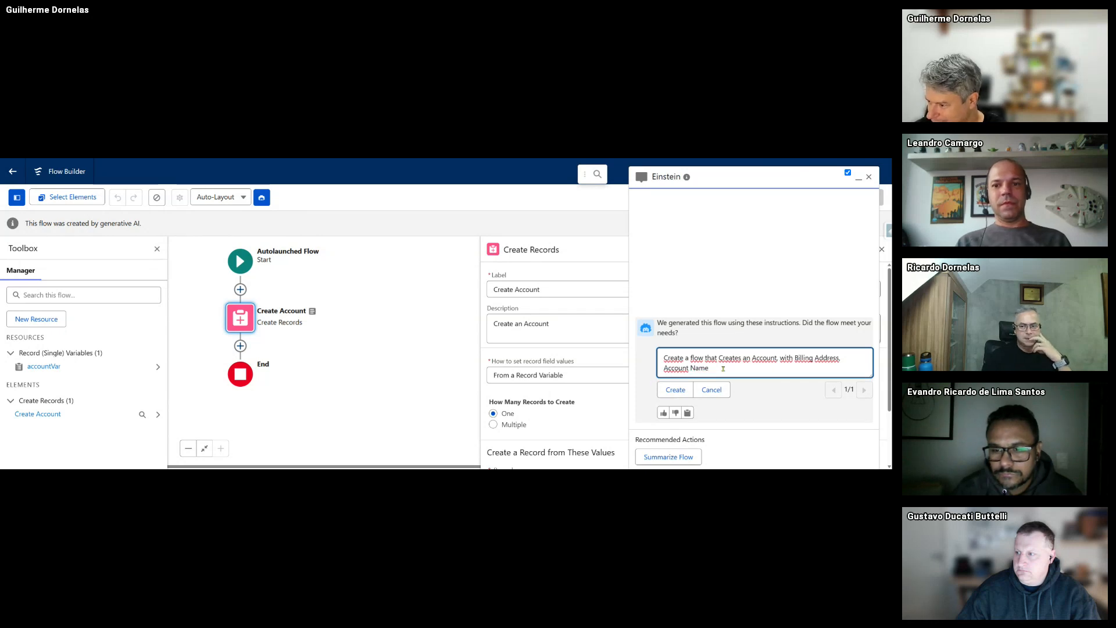
pyautogui.click(680, 391)
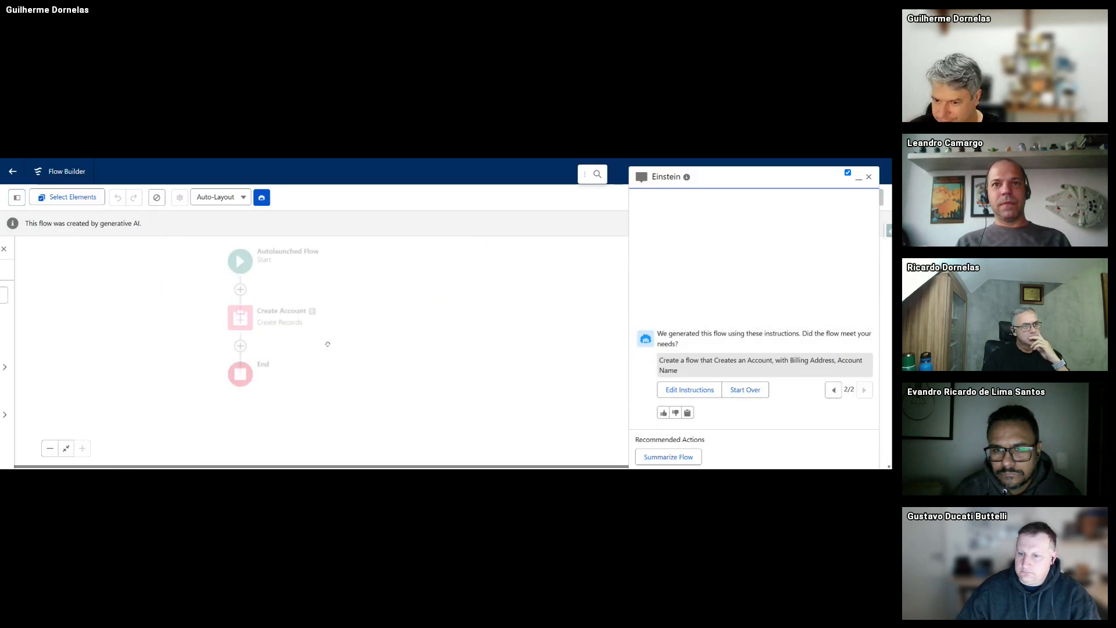
# - Review the settings of the regenerated Create Account element
pyautogui.click(240, 327)
pyautogui.click(240, 438)
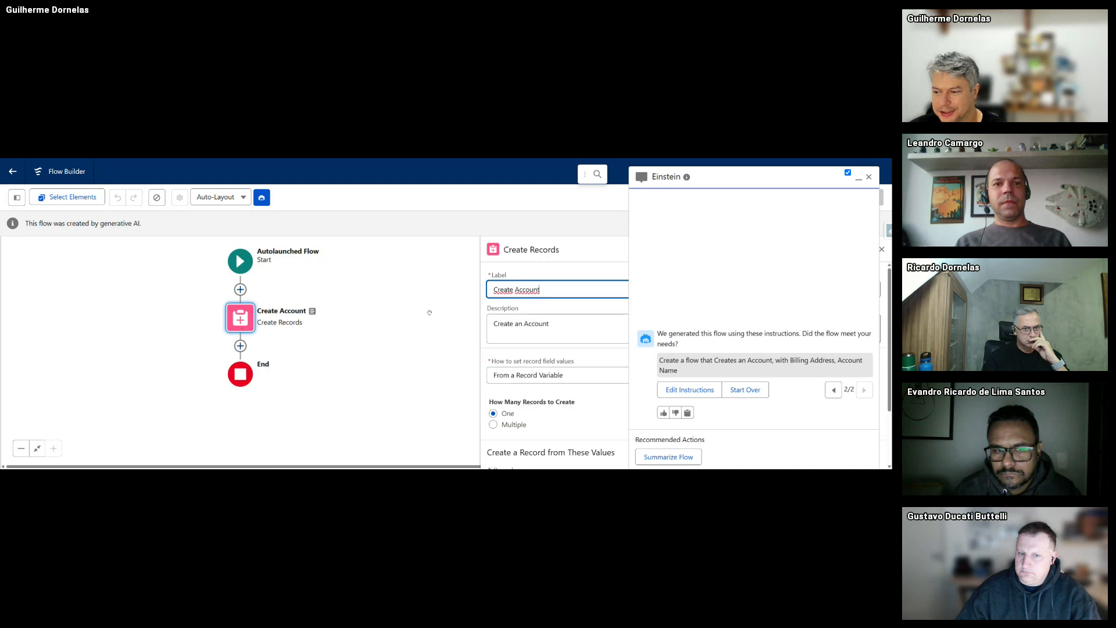
pyautogui.scroll(-2, 539, 359)
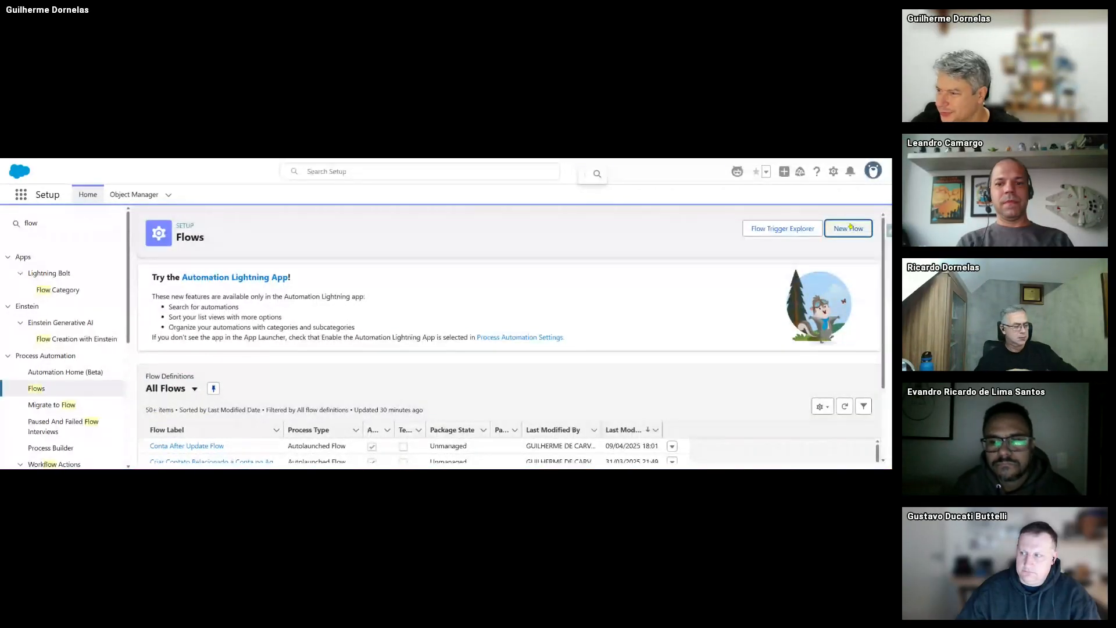
# - Create a blank Autolaunched Flow (No Trigger) using Start From Scratch
pyautogui.click(850, 227)
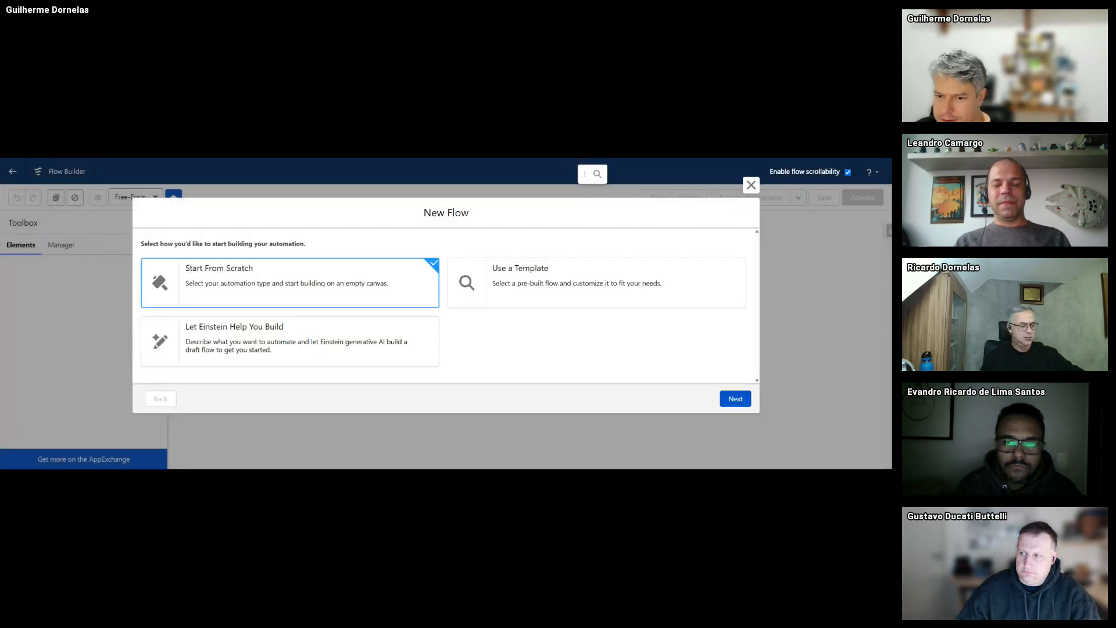
pyautogui.click(736, 399)
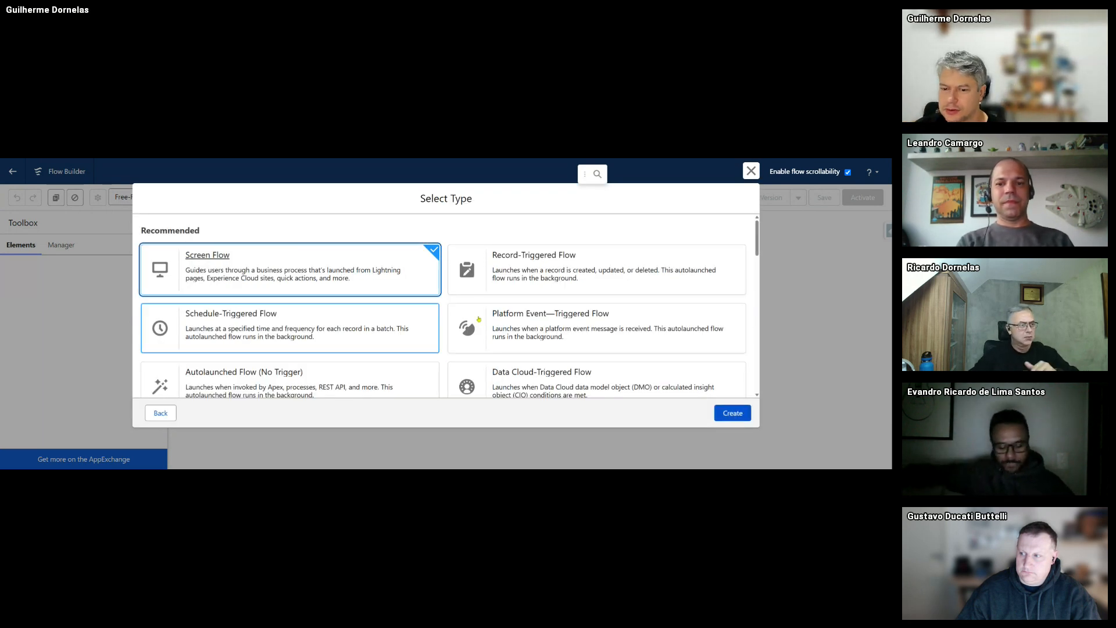
pyautogui.scroll(-1, 288, 372)
pyautogui.click(288, 375)
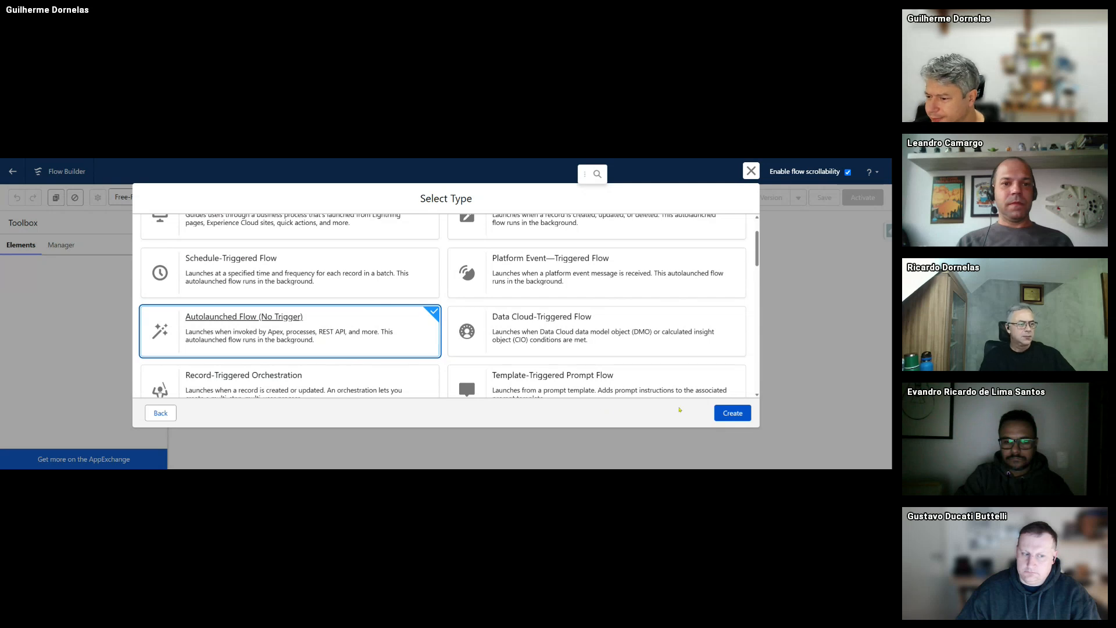
pyautogui.click(731, 413)
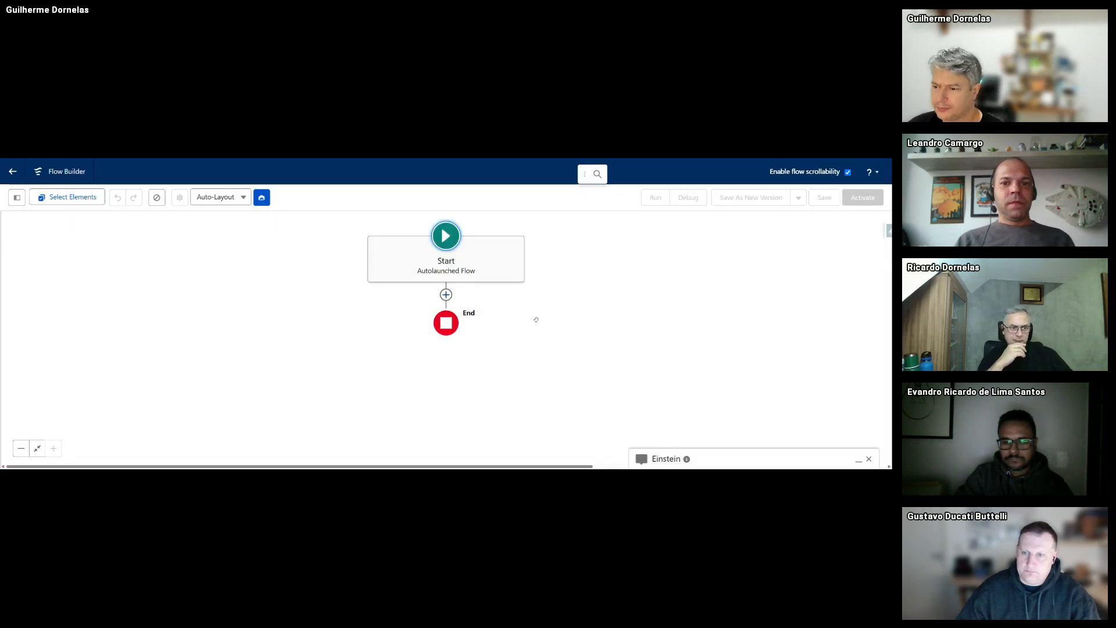
# - Show the Toolbox panel and begin a New Resource on the blank flow
pyautogui.click(446, 295)
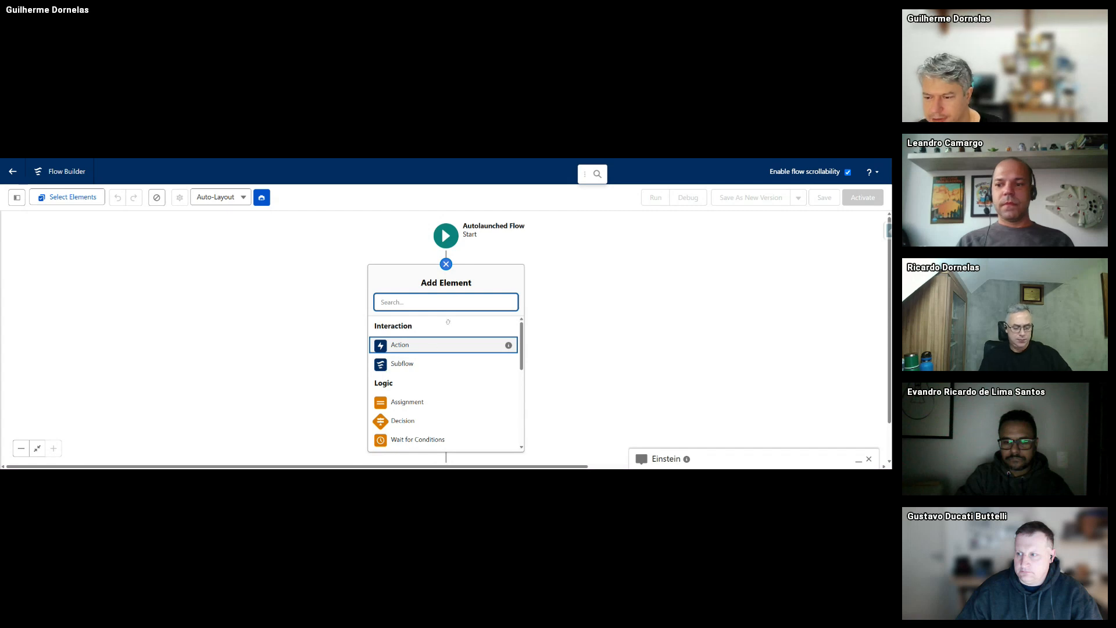
pyautogui.click(127, 294)
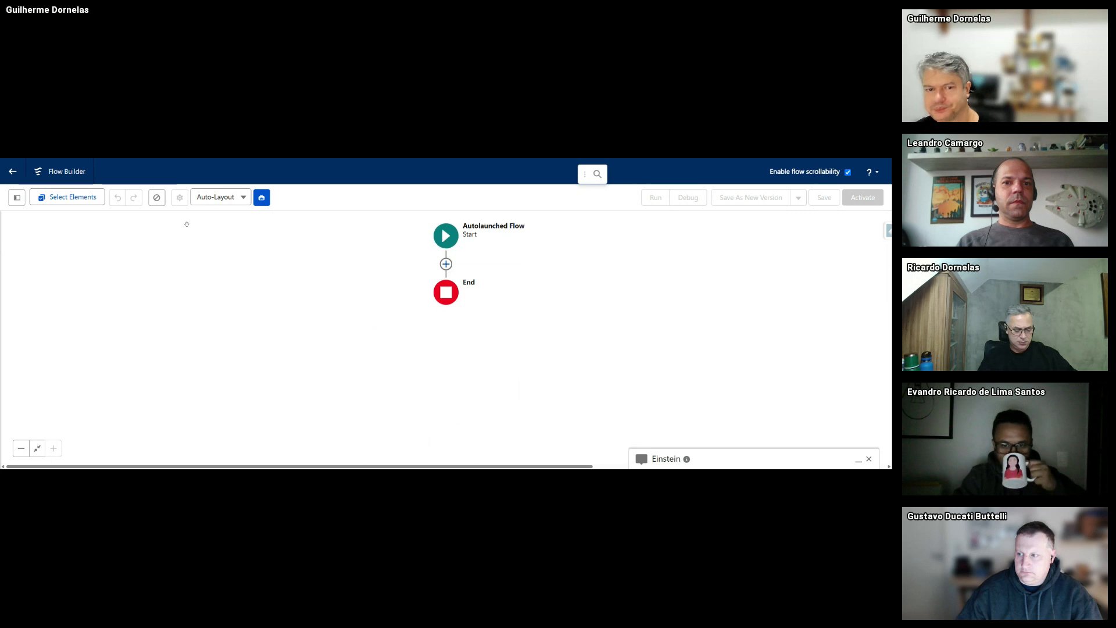
pyautogui.click(17, 197)
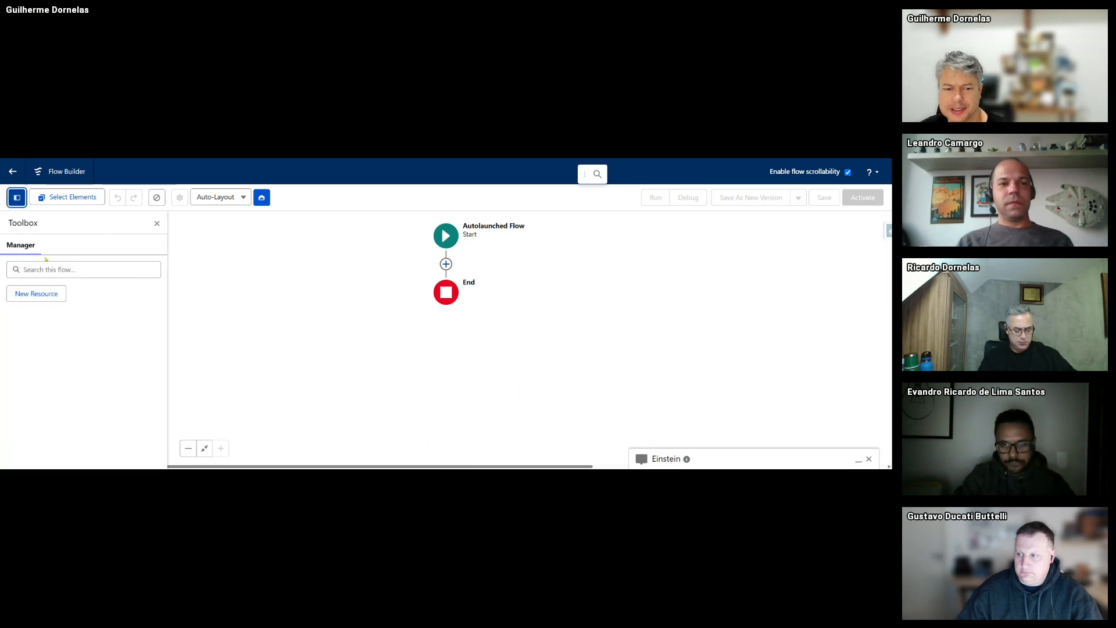
pyautogui.click(37, 293)
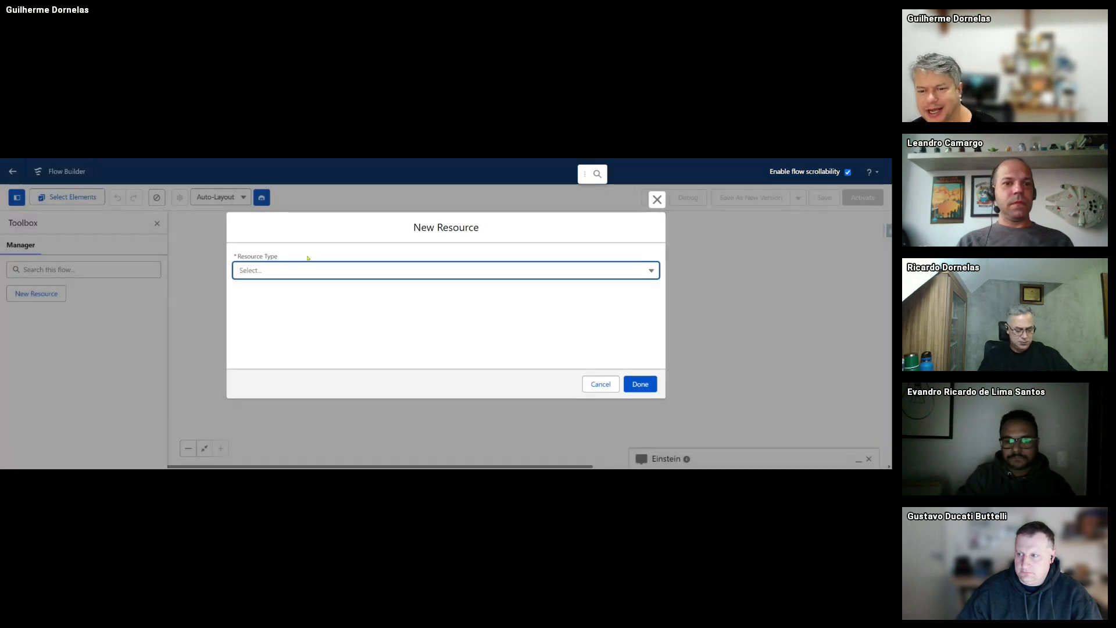
# - Define a Variable named varAccountID, described as the ID of the account the user mentions
pyautogui.click(306, 270)
pyautogui.click(284, 296)
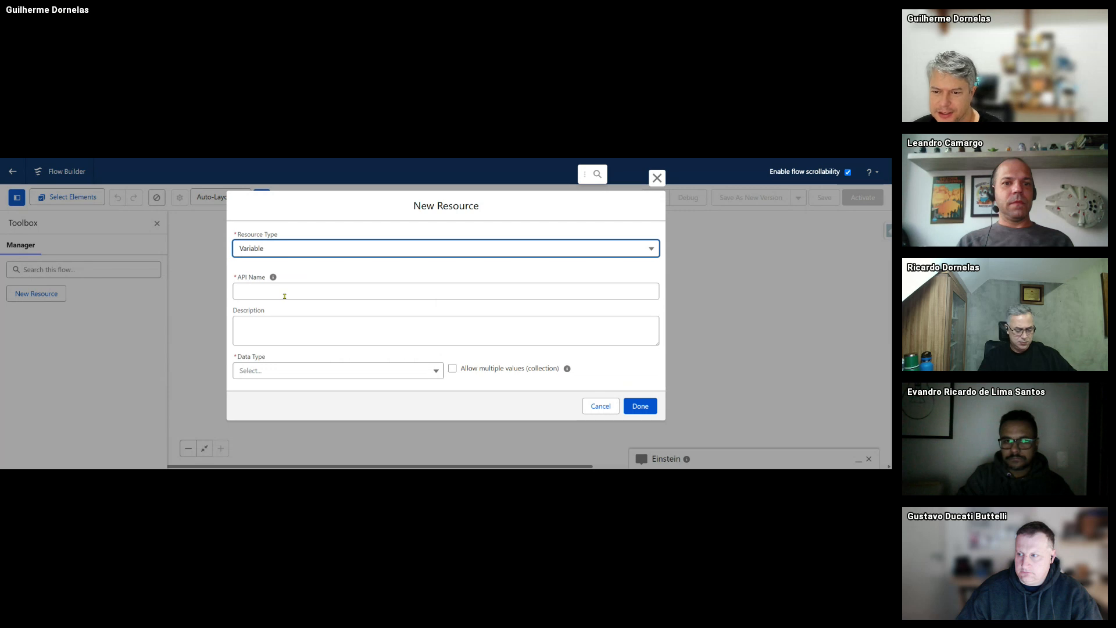
pyautogui.click(285, 296)
pyautogui.write('var')
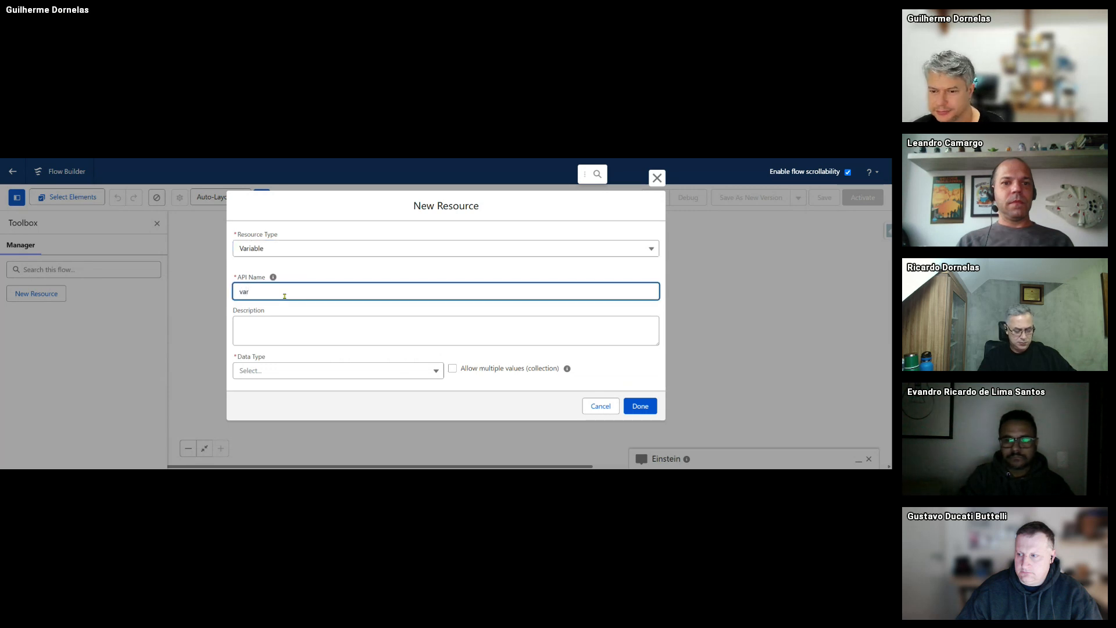
pyautogui.write('Account')
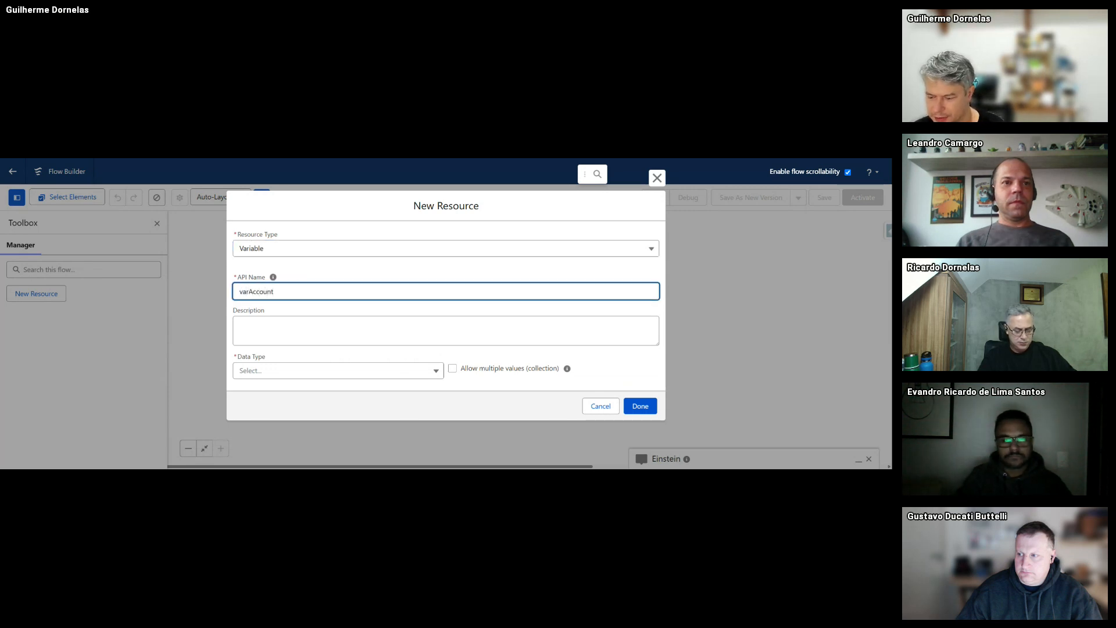
pyautogui.write('ID')
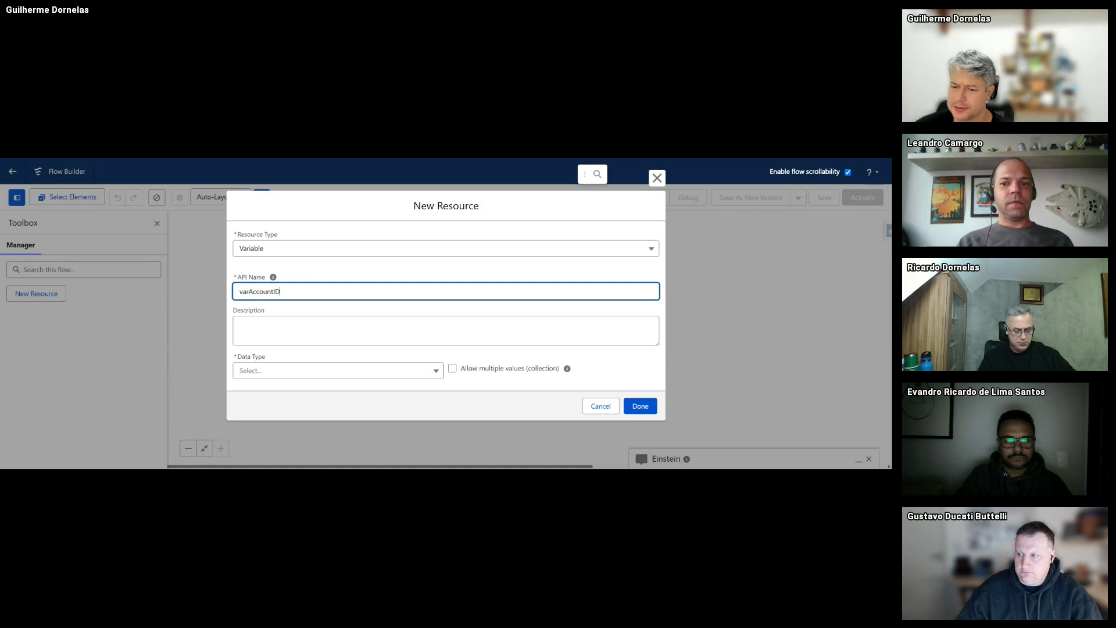
pyautogui.click(309, 324)
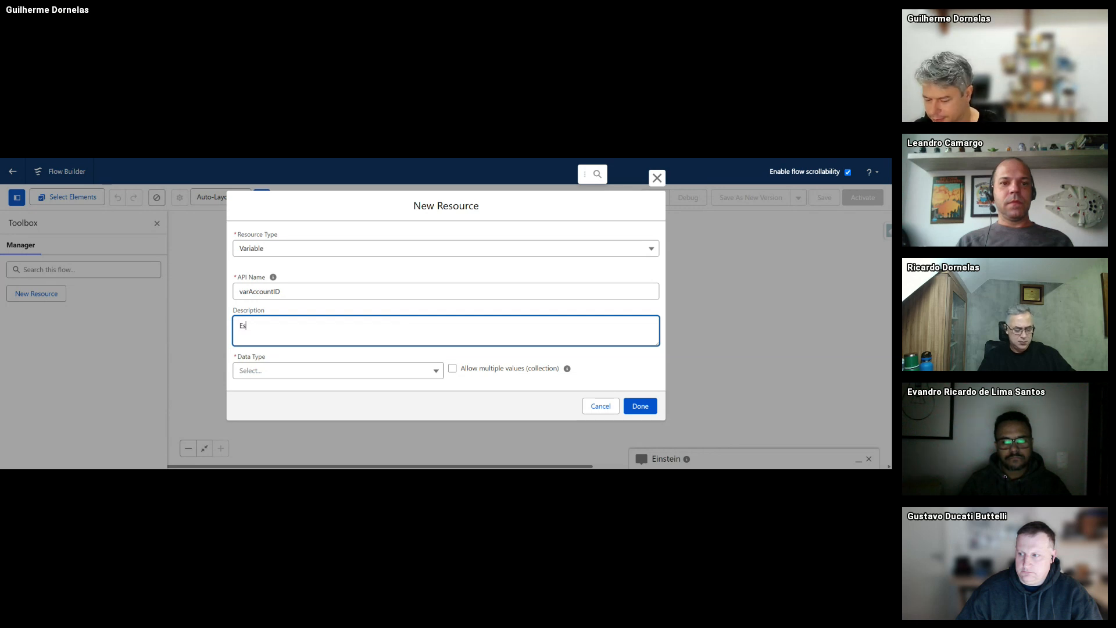
pyautogui.write('é a vari')
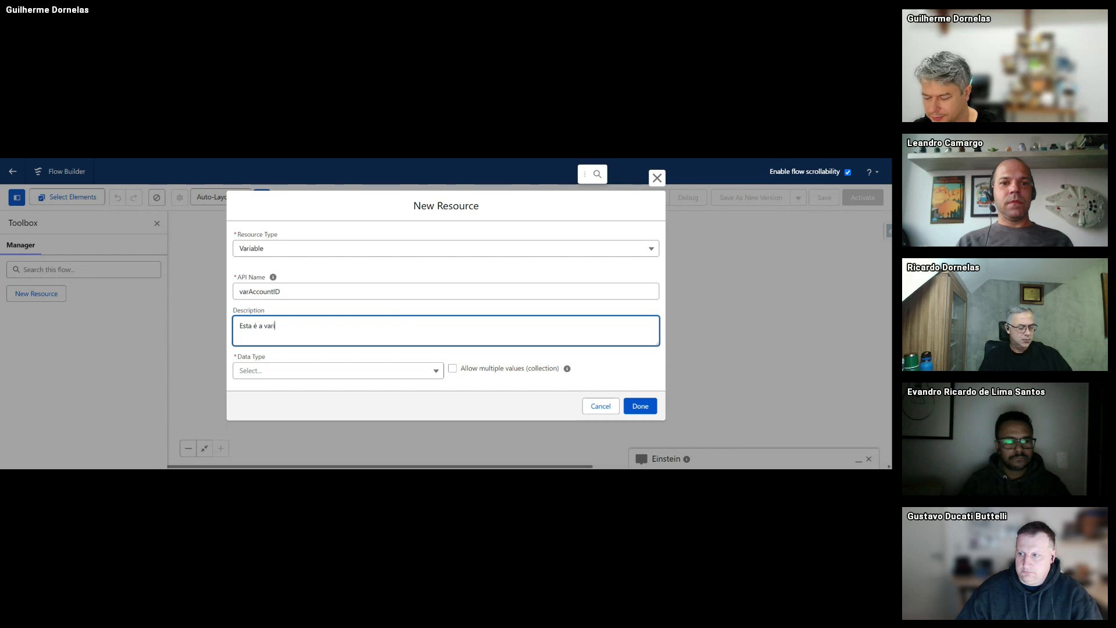
pyautogui.write('ável que se')
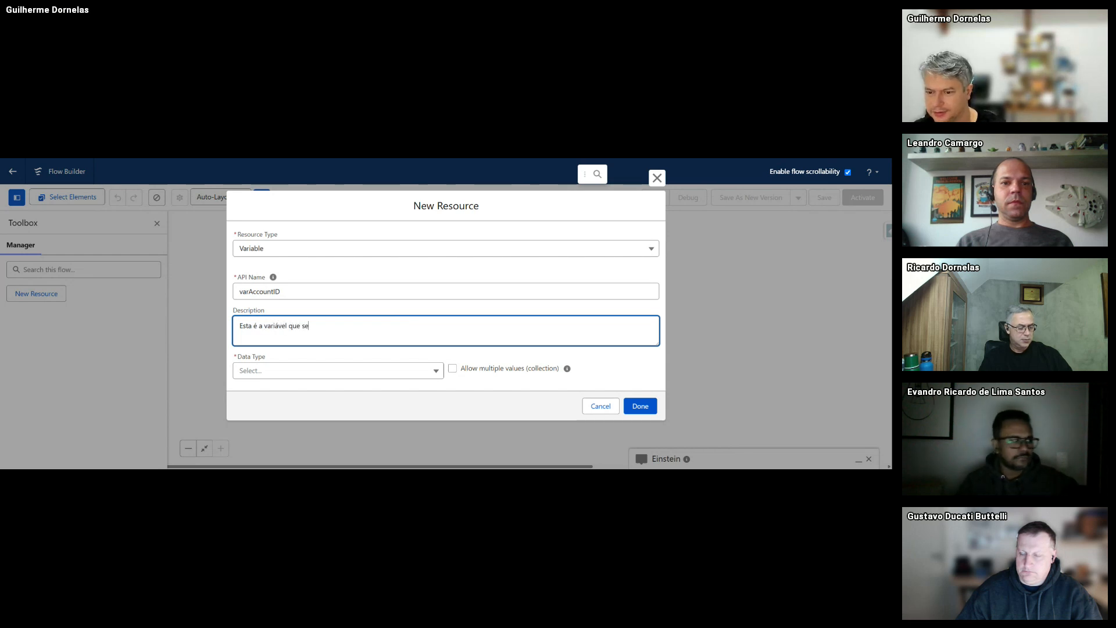
pyautogui.write(' refere ao ID')
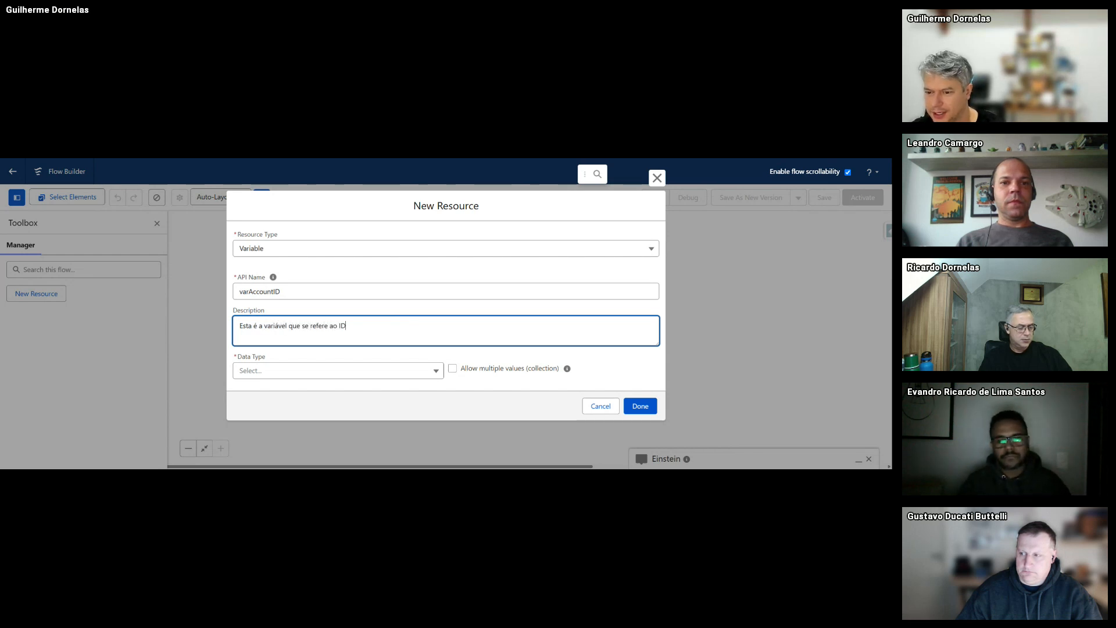
pyautogui.write(' da Conta')
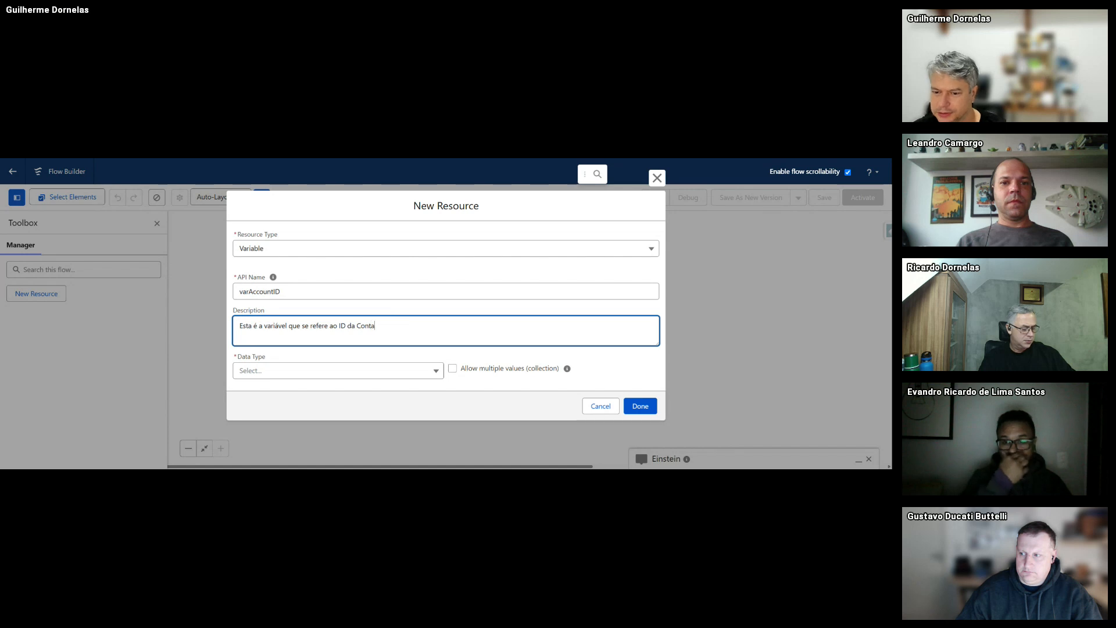
pyautogui.write(' menciona')
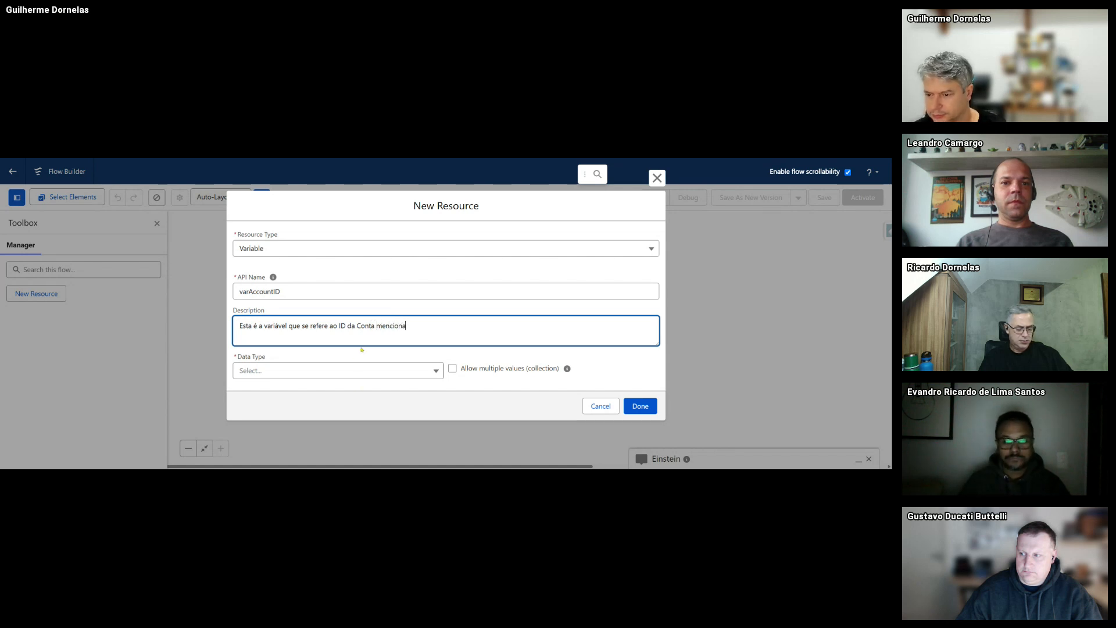
pyautogui.write('da pelo Usuáro')
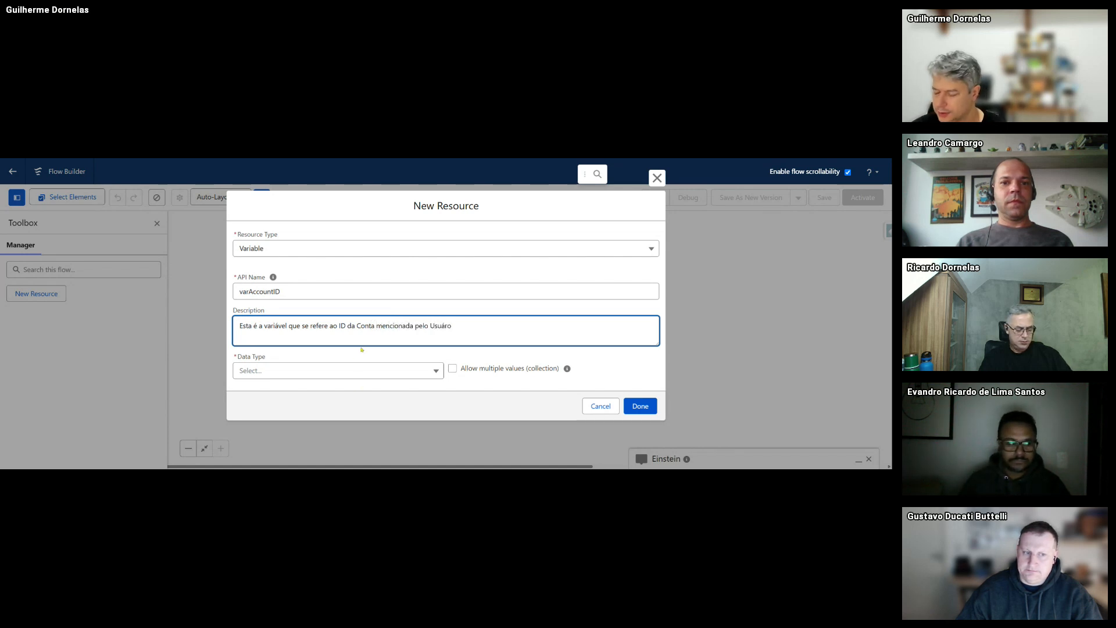
pyautogui.press('BackSpace')
pyautogui.write('io')
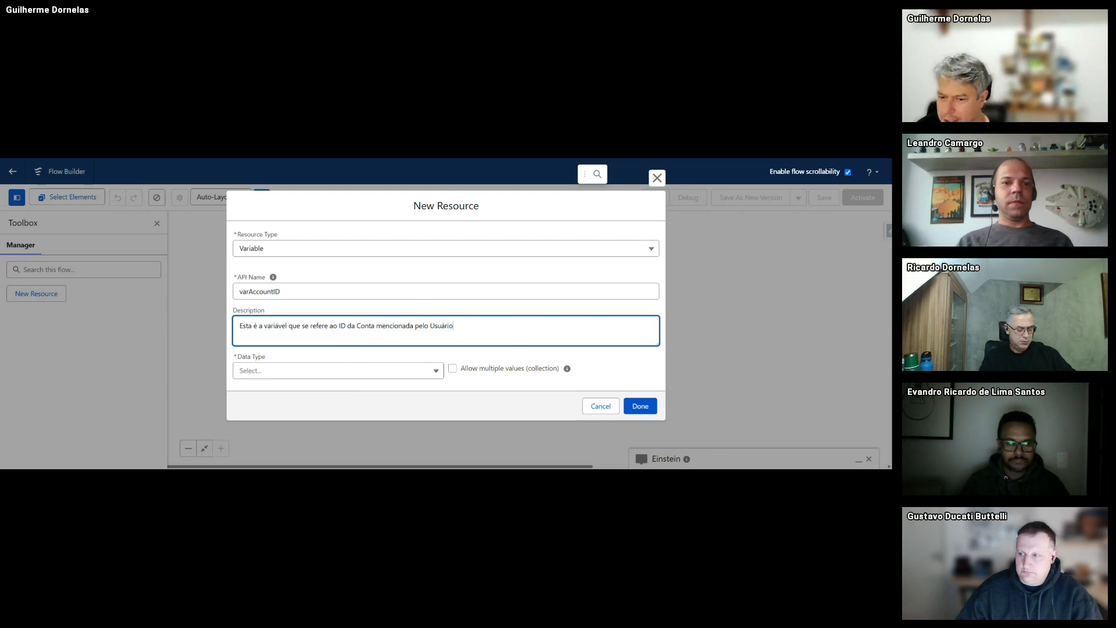
# - Give varAccountID the Text data type, make it available for input, and save it
pyautogui.click(284, 370)
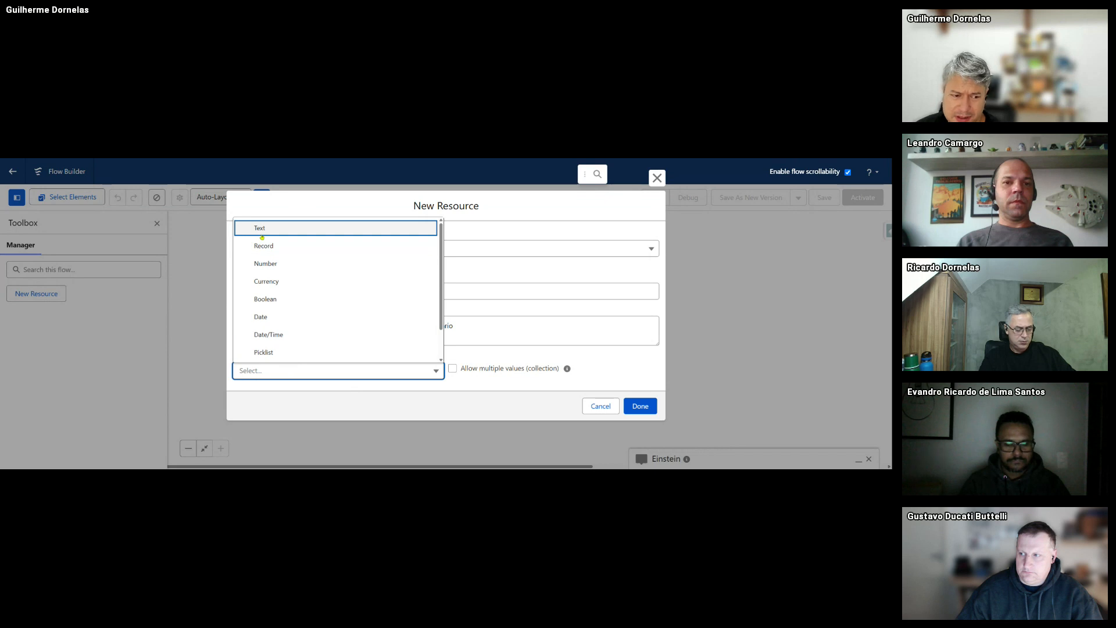
pyautogui.press('Escape')
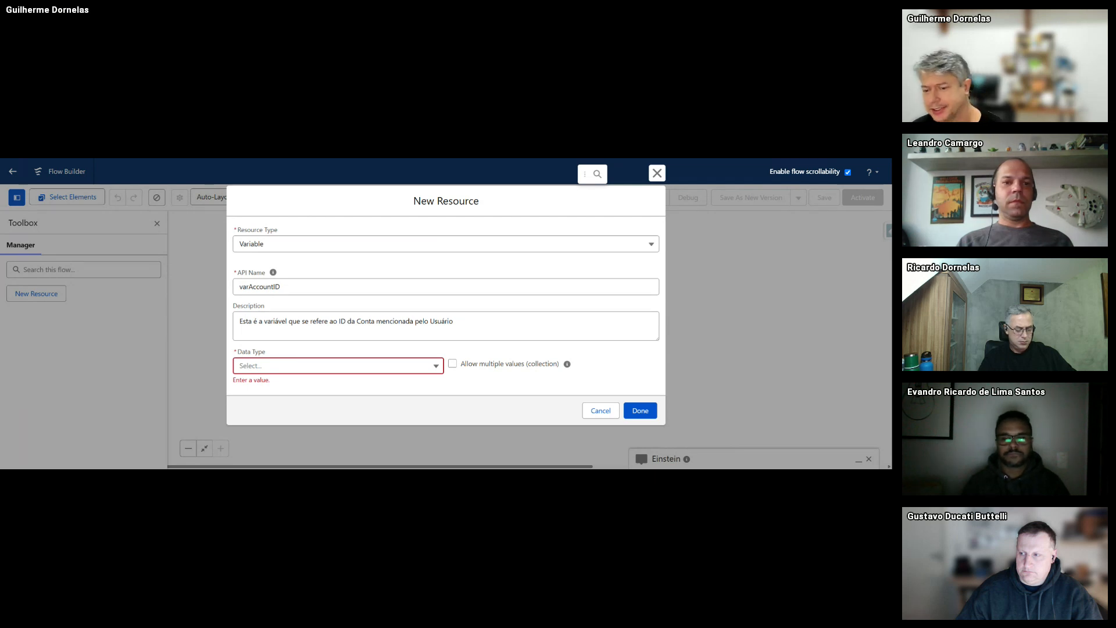
pyautogui.click(294, 367)
pyautogui.click(284, 222)
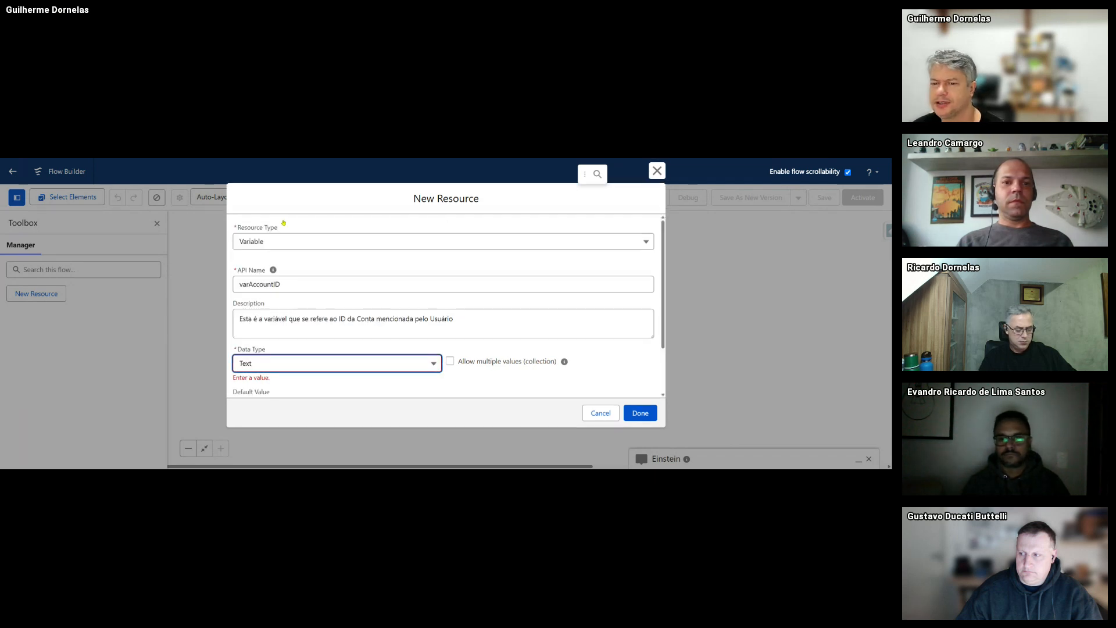
pyautogui.scroll(-1, 407, 328)
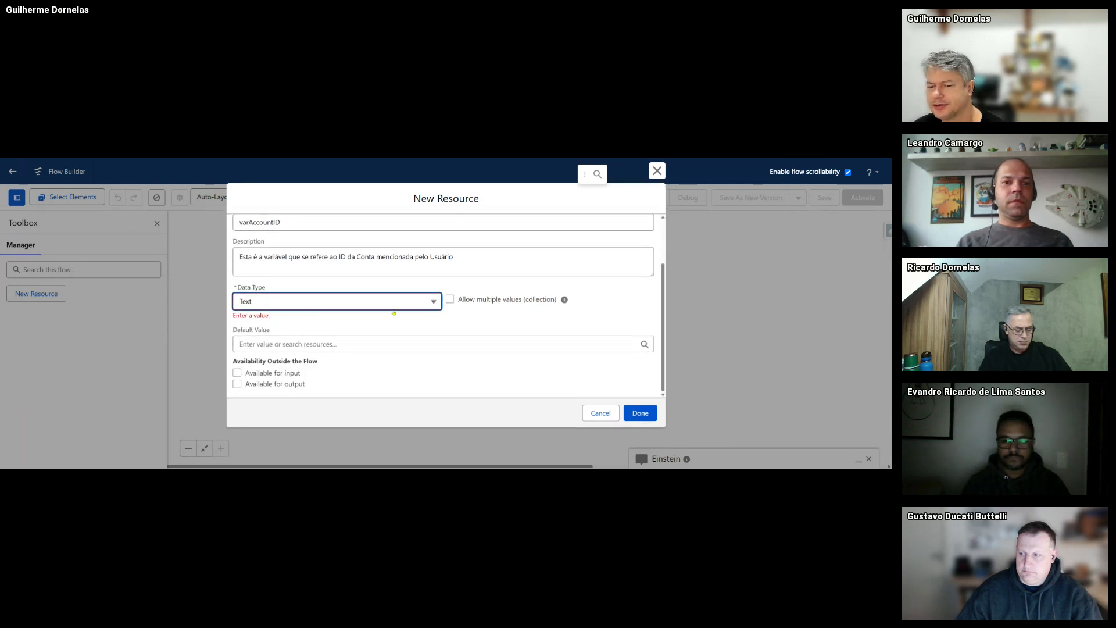
pyautogui.click(352, 328)
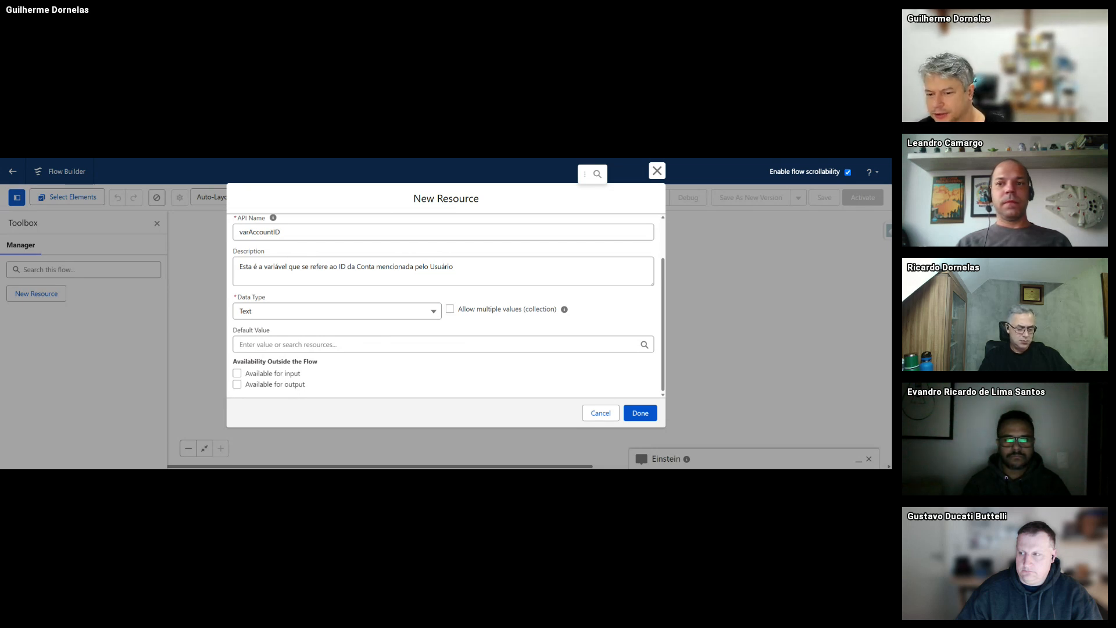
pyautogui.click(245, 375)
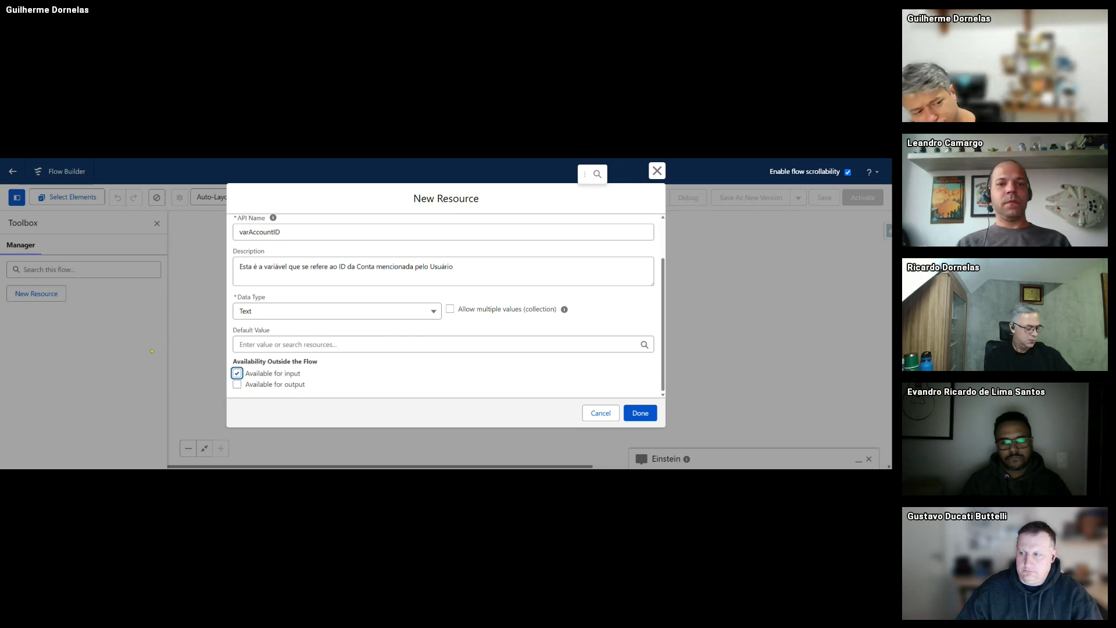
pyautogui.click(654, 413)
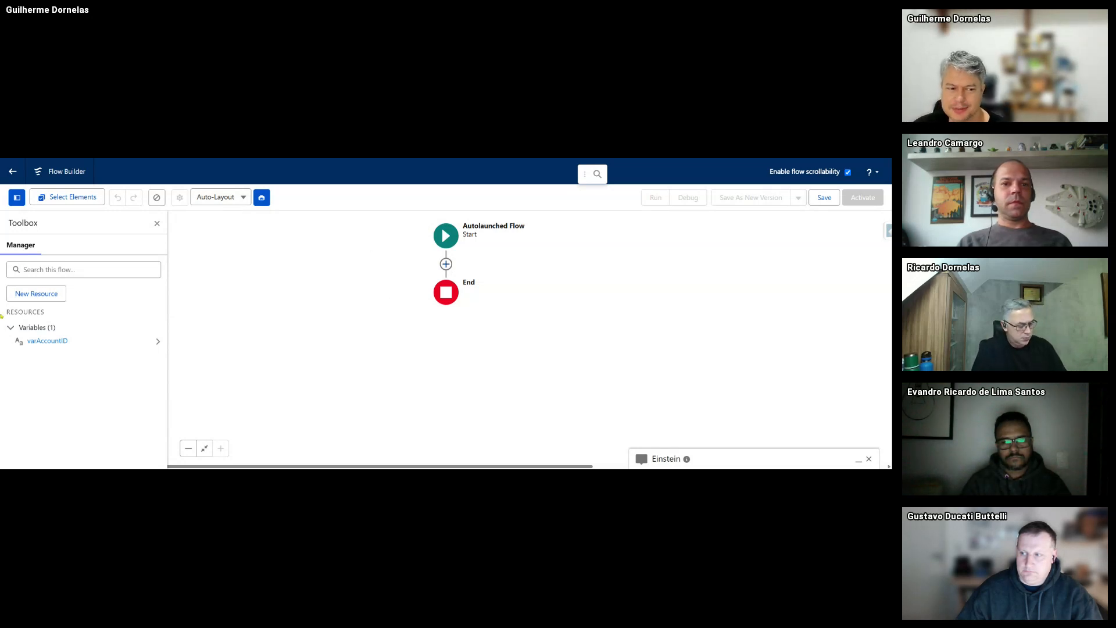
# - Start another Variable resource with the API name varContactID
pyautogui.click(36, 294)
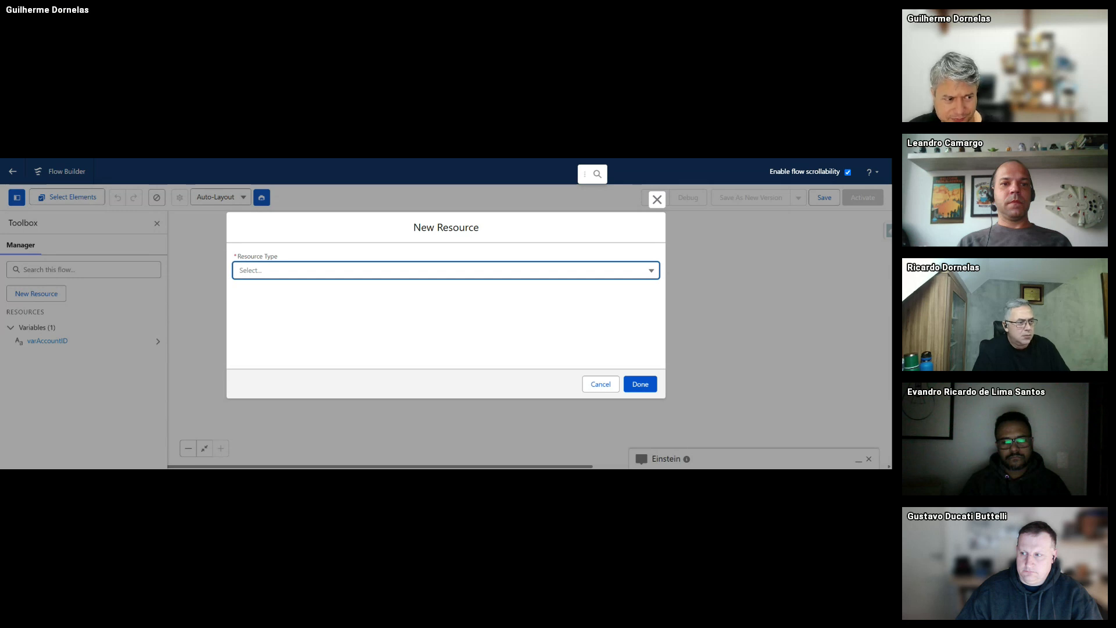
pyautogui.click(182, 233)
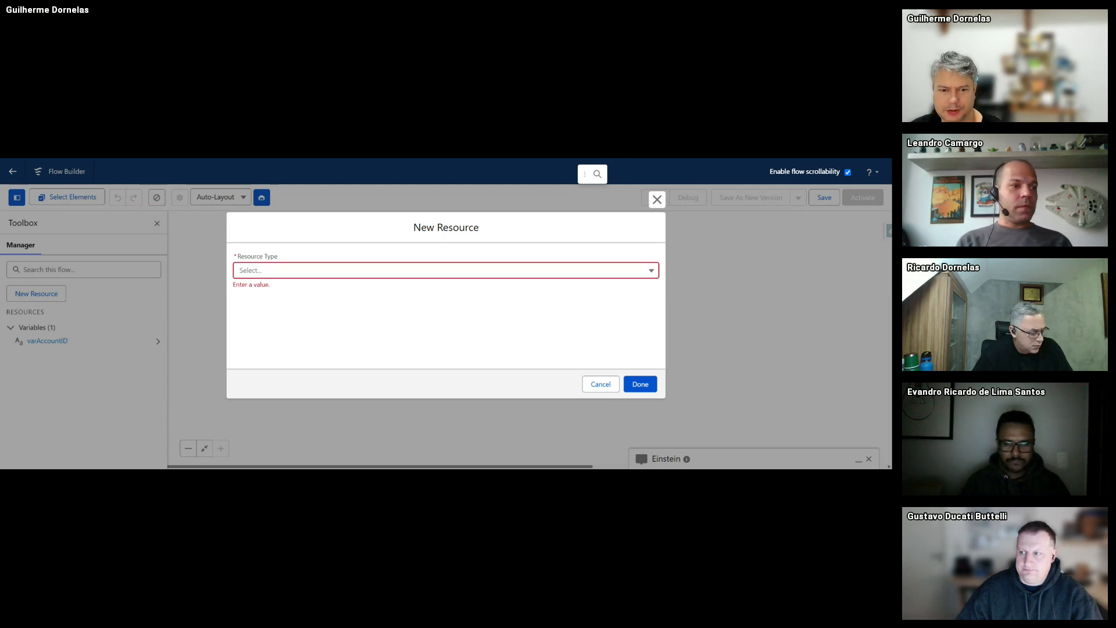
pyautogui.click(344, 270)
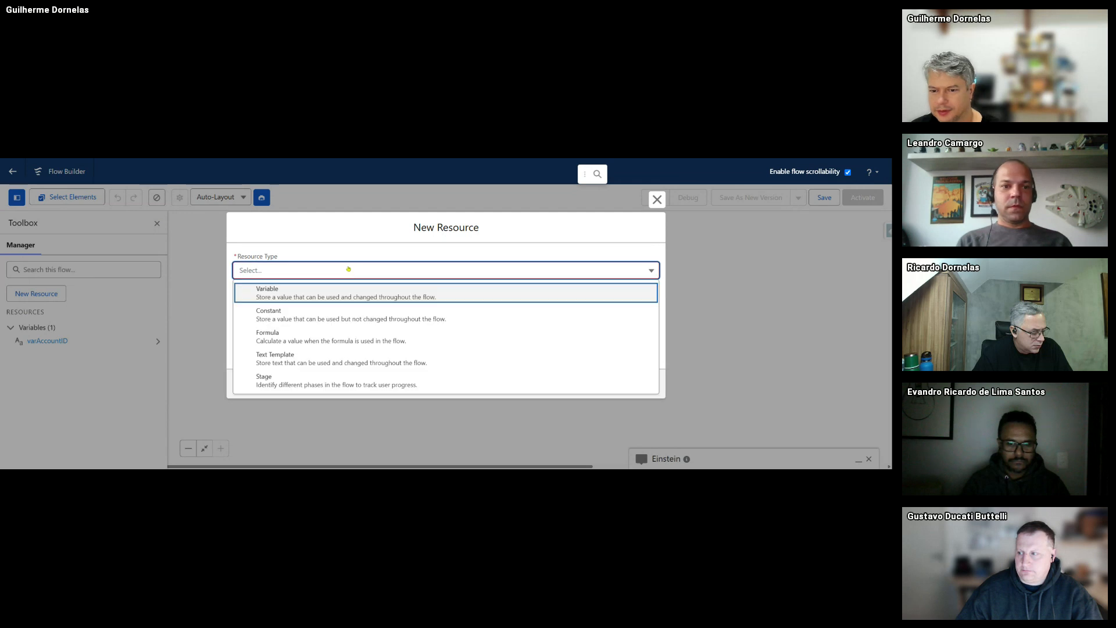
pyautogui.click(289, 293)
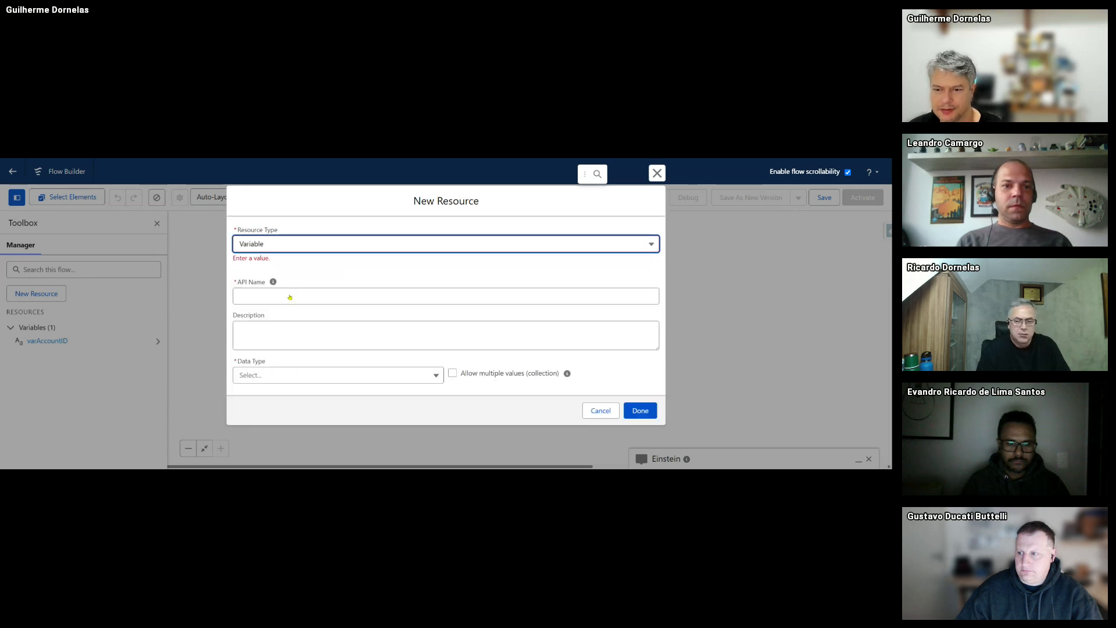
pyautogui.click(258, 296)
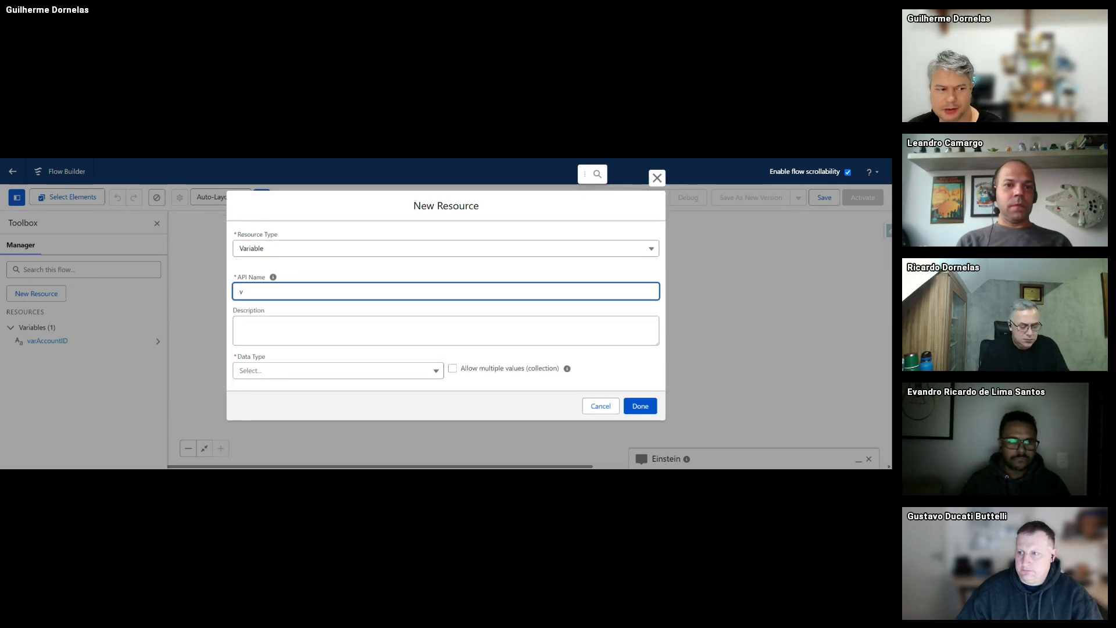
pyautogui.write('v')
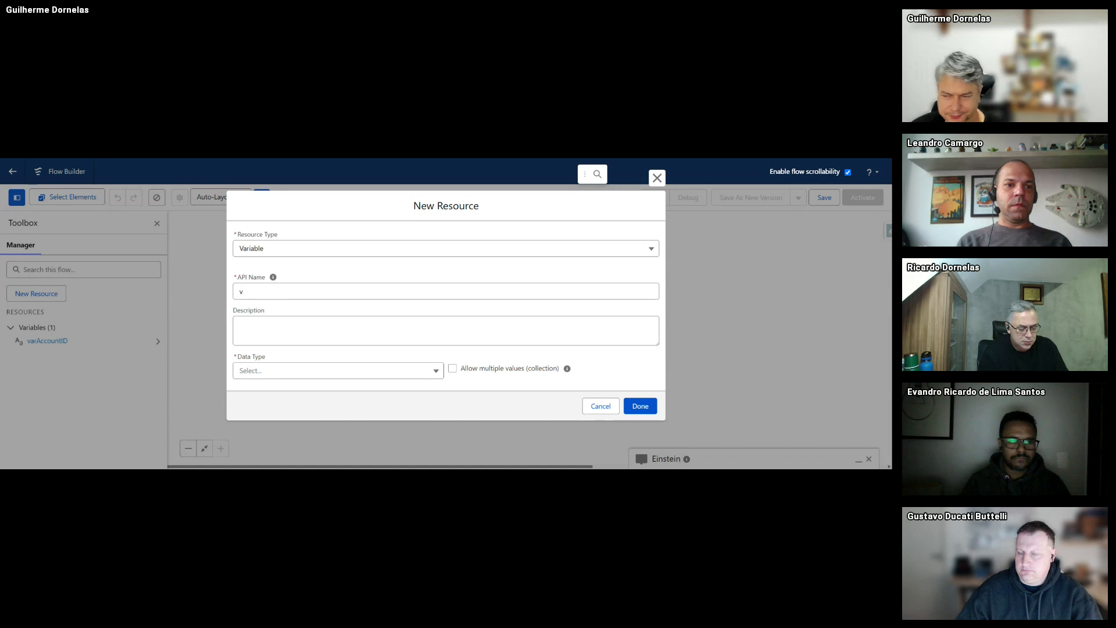
pyautogui.click(284, 289)
pyautogui.write('arC')
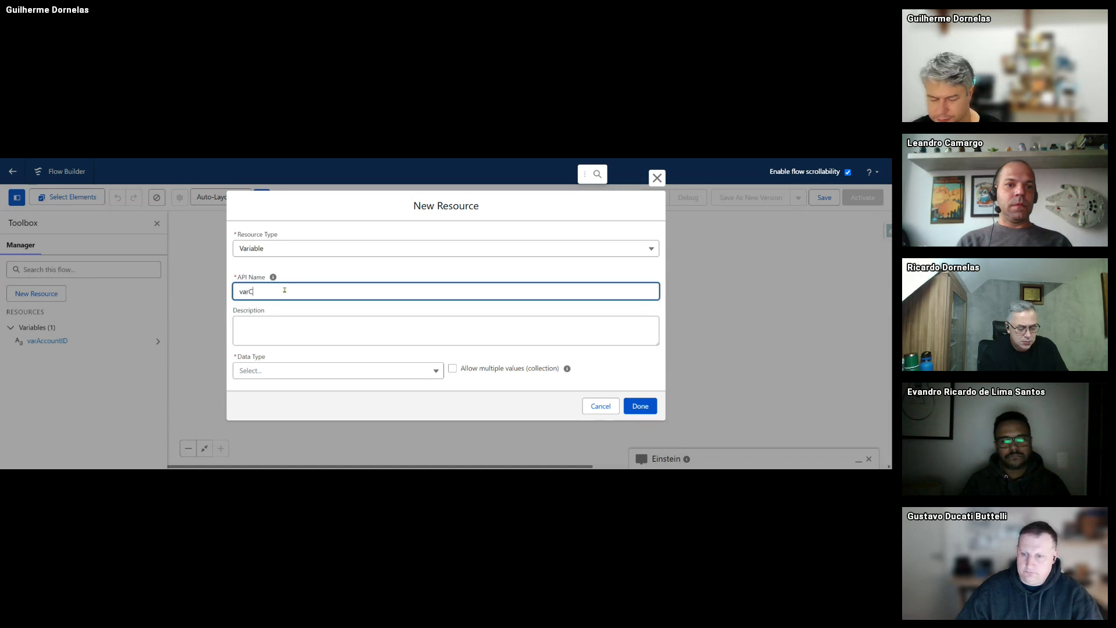
pyautogui.write('ontactID')
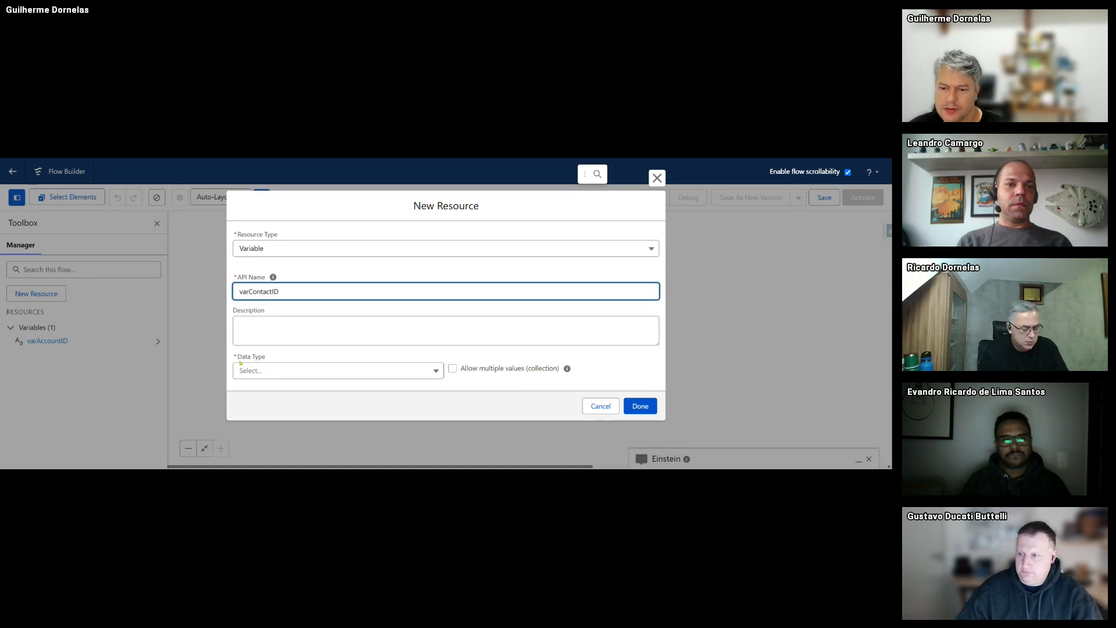
pyautogui.hotkey('ctrl', 'a')
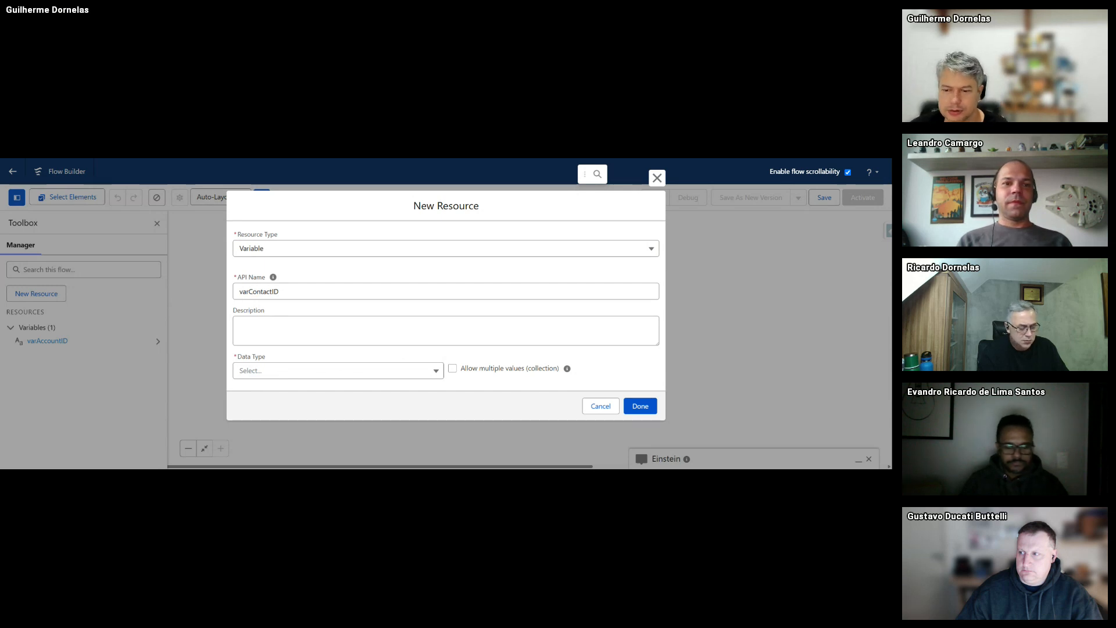
# - Describe varContactID as the contact created by the flow
pyautogui.click(267, 334)
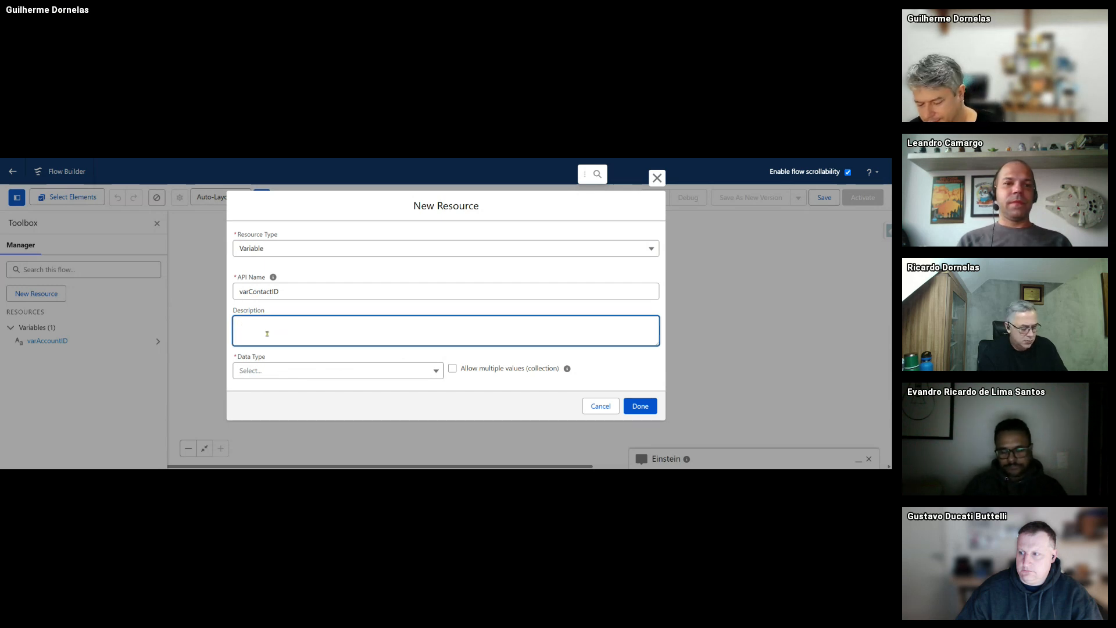
pyautogui.write('Vari')
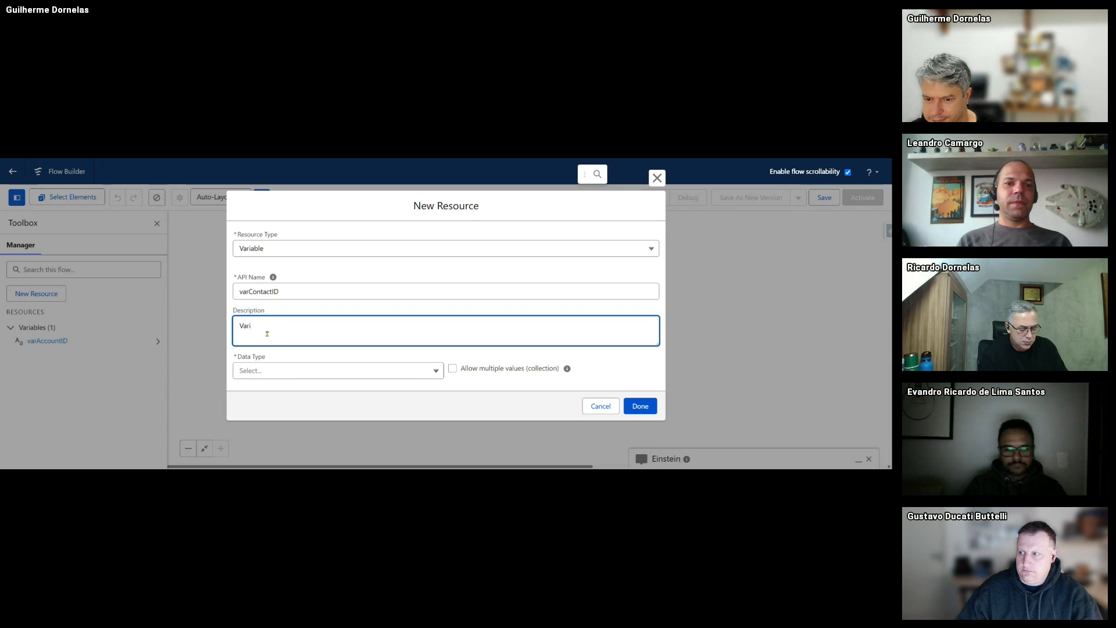
pyautogui.write('ável de Registro contend')
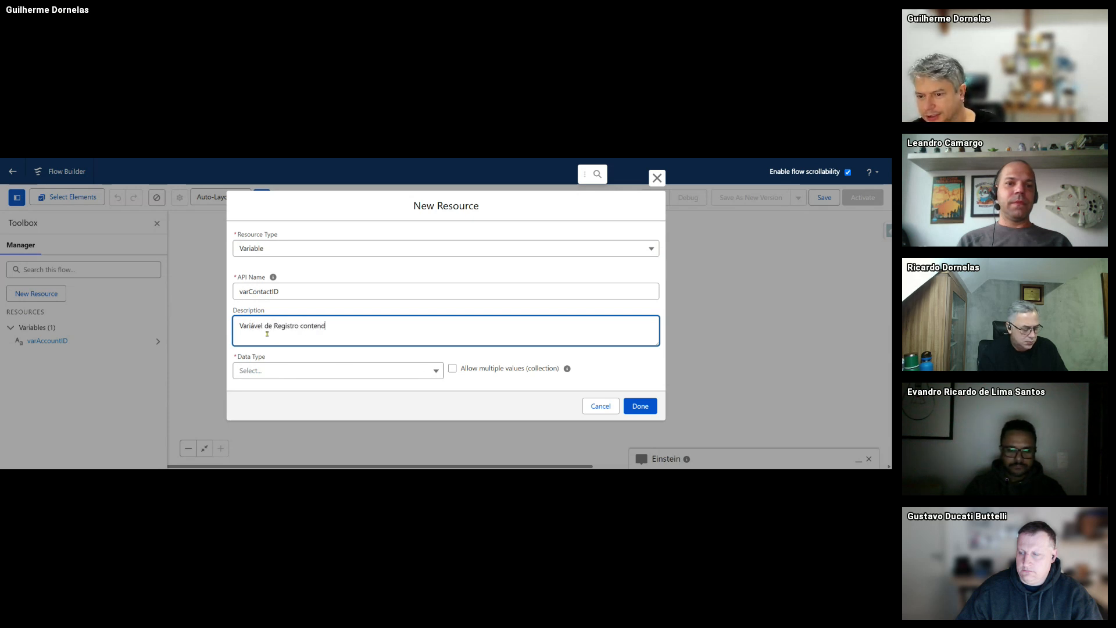
pyautogui.write('o o Contato ')
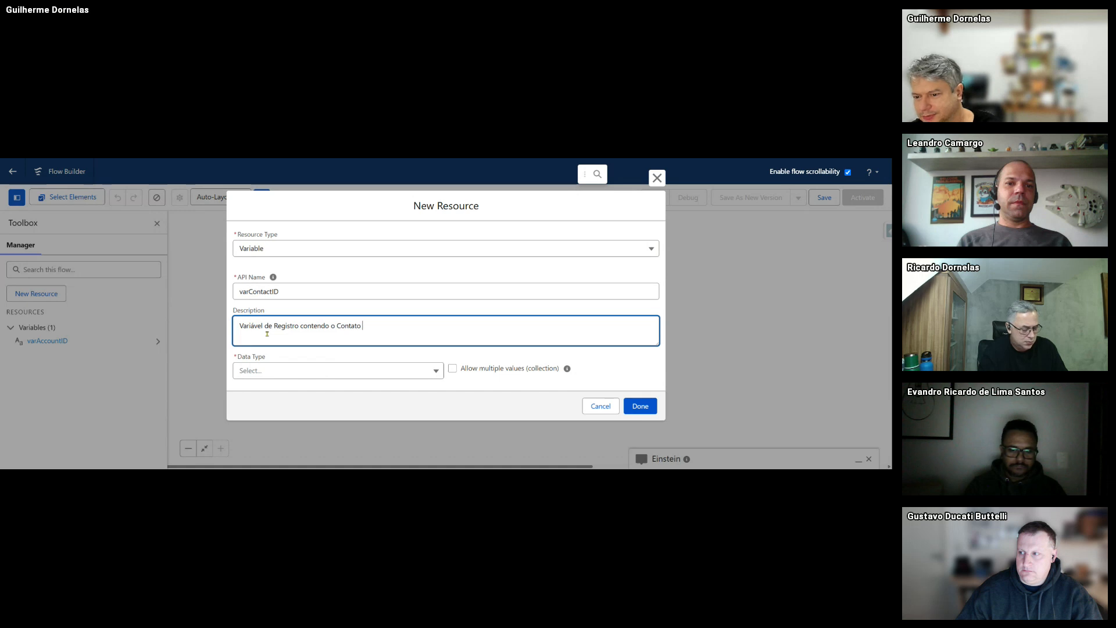
pyautogui.write('Creiado')
pyautogui.press('BackSpace')
pyautogui.press('BackSpace')
pyautogui.press('BackSpace')
pyautogui.press('BackSpace')
pyautogui.press('BackSpace')
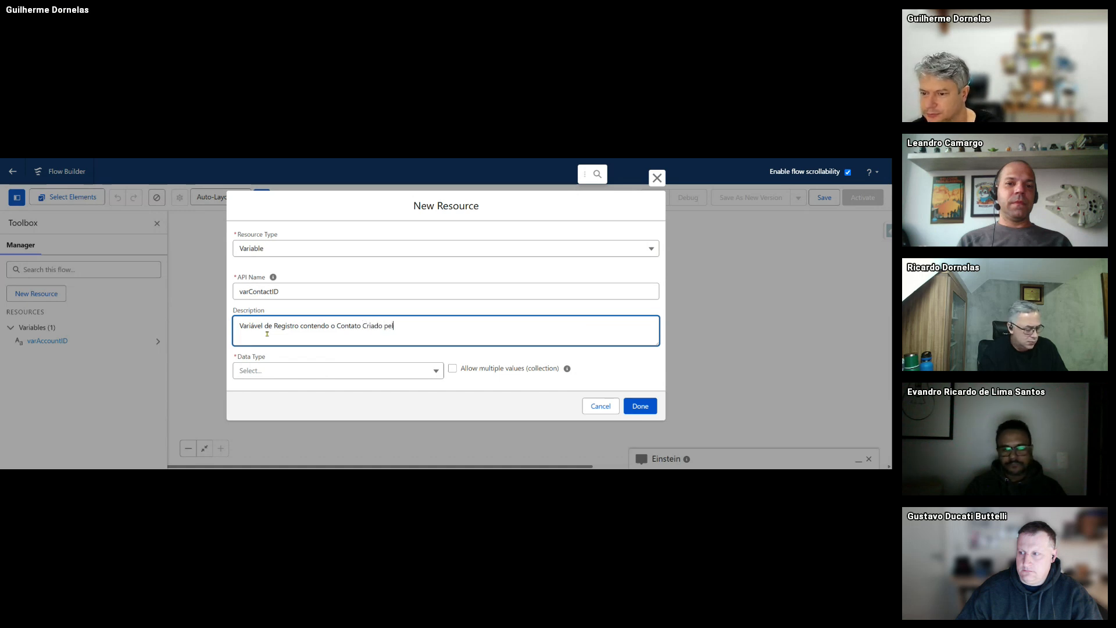
pyautogui.write('iado pelo Flow')
# - Make varContactID a Contact record variable available for output, and save it
pyautogui.click(262, 371)
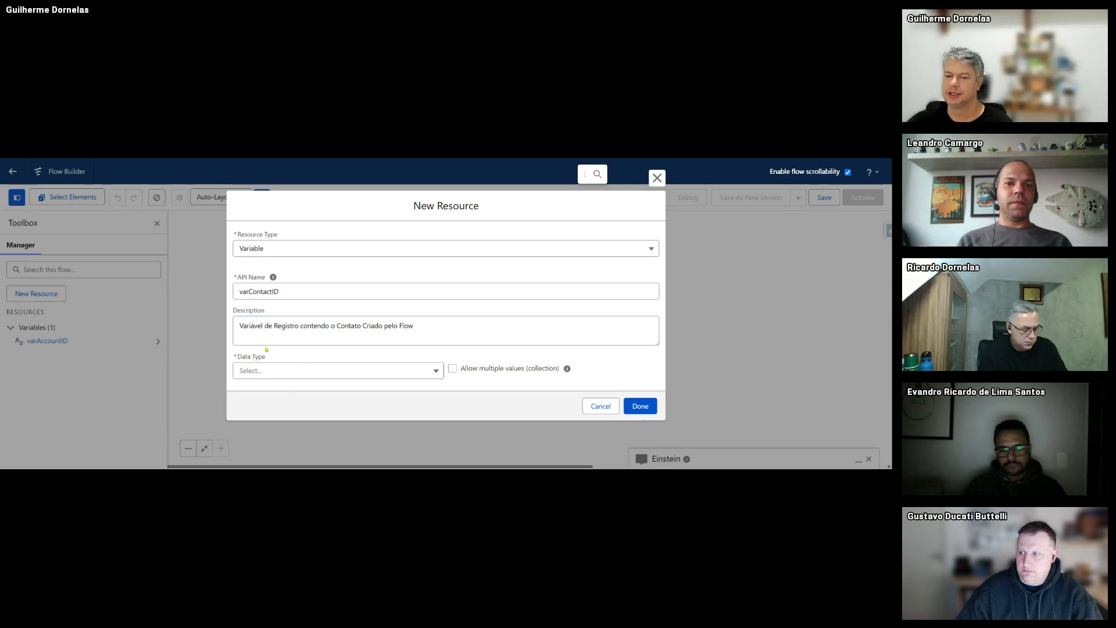
pyautogui.click(274, 247)
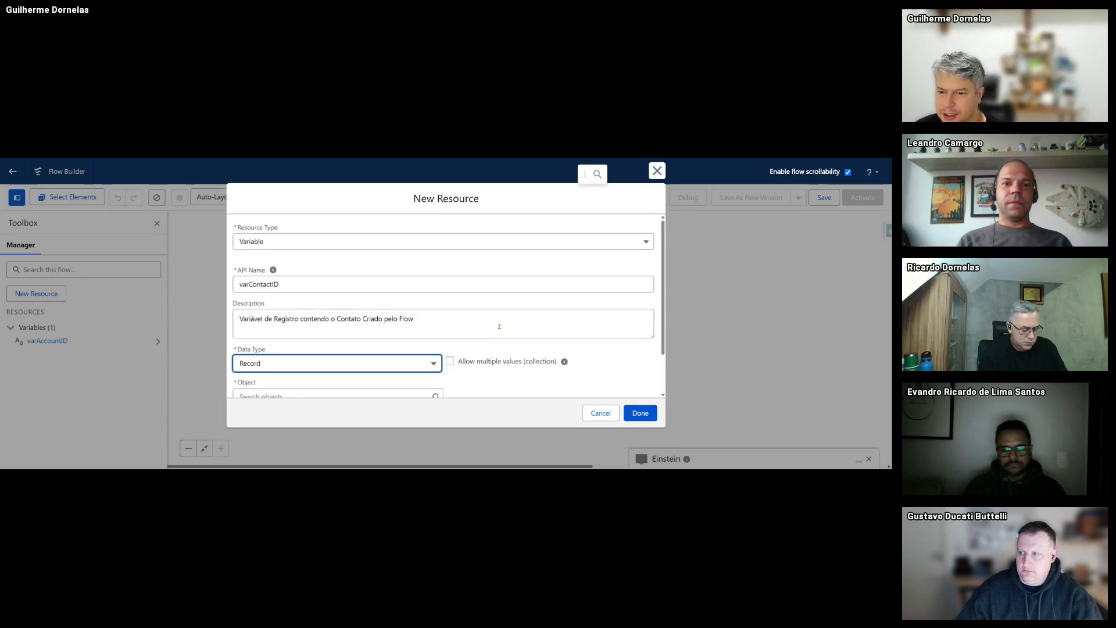
pyautogui.scroll(-2, 297, 348)
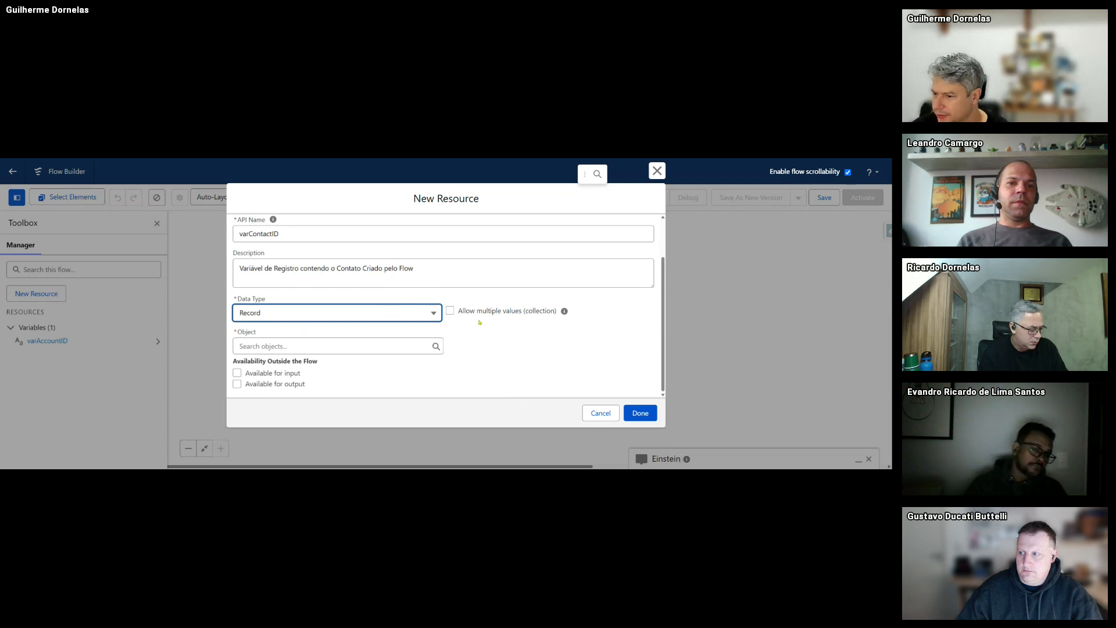
pyautogui.click(274, 346)
pyautogui.write('c')
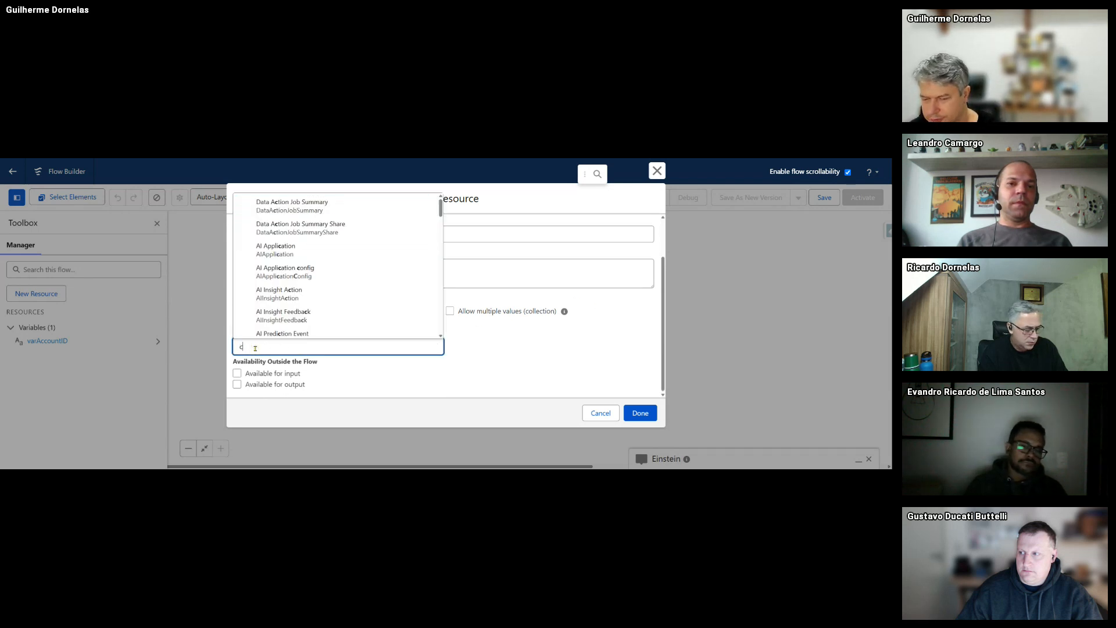
pyautogui.write('ontact')
pyautogui.click(279, 336)
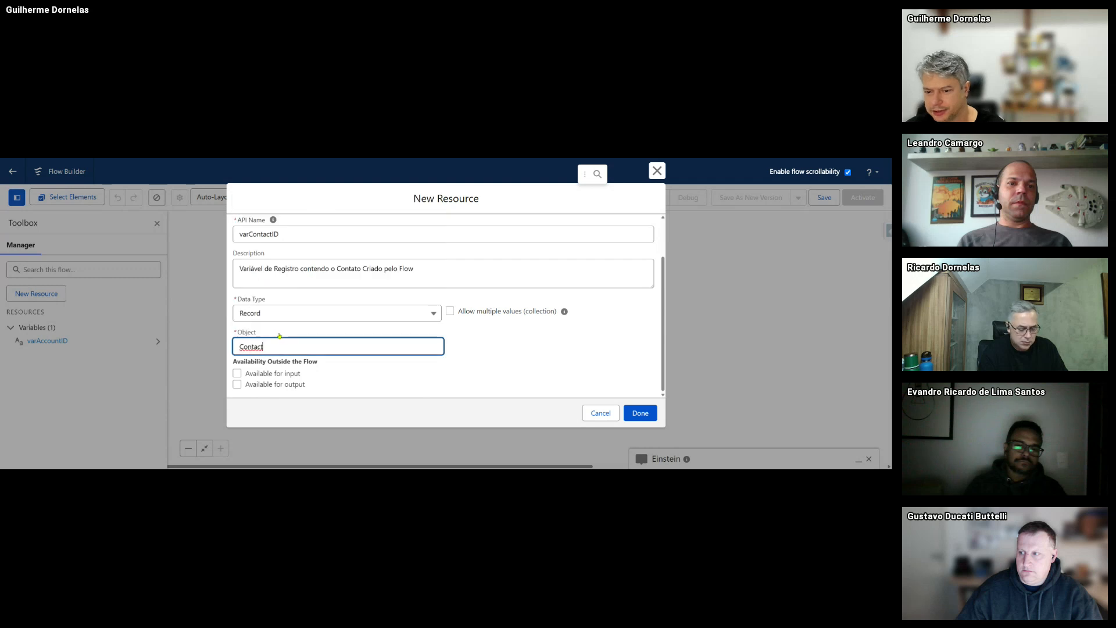
pyautogui.click(237, 385)
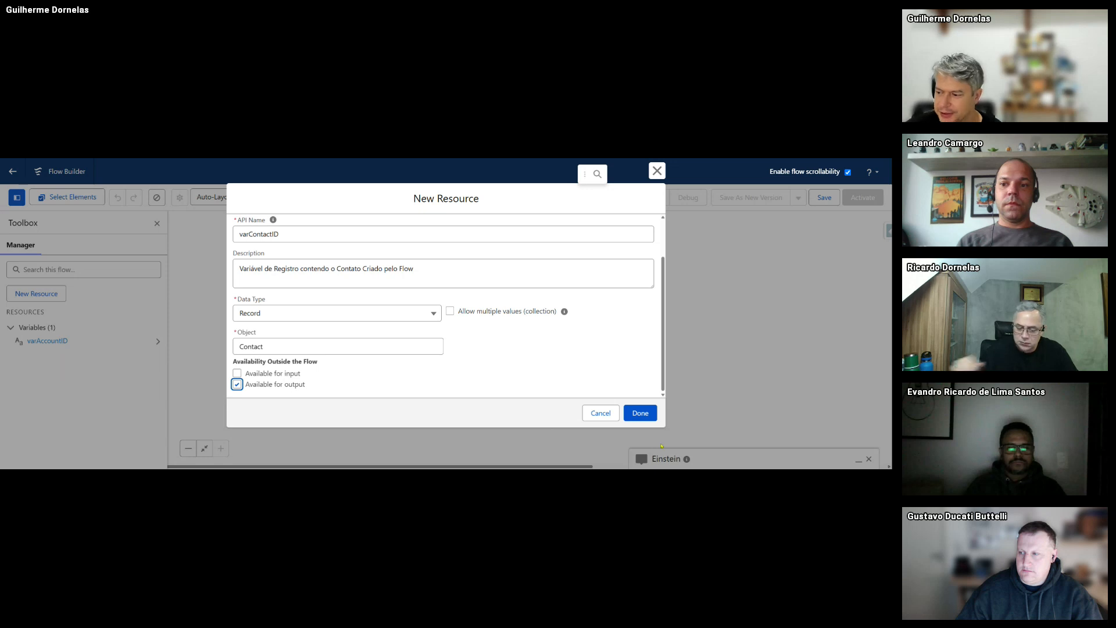
pyautogui.click(640, 412)
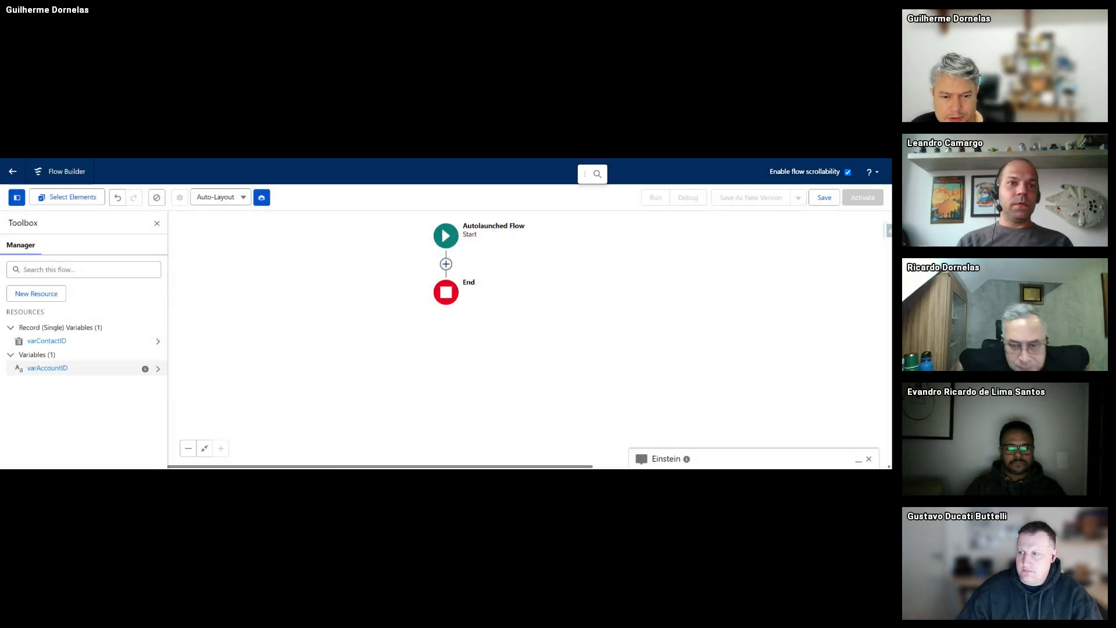
# - Define a Variable varEmaildoContato described as 'Variável contendo o email do contato a ser criado'
pyautogui.click(36, 293)
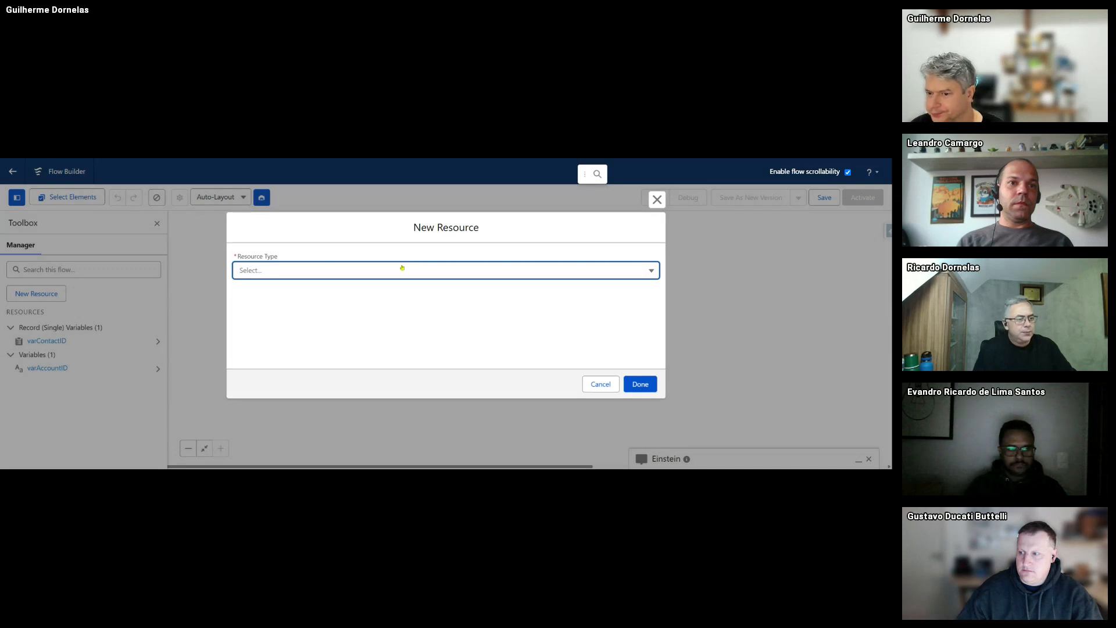
pyautogui.click(308, 271)
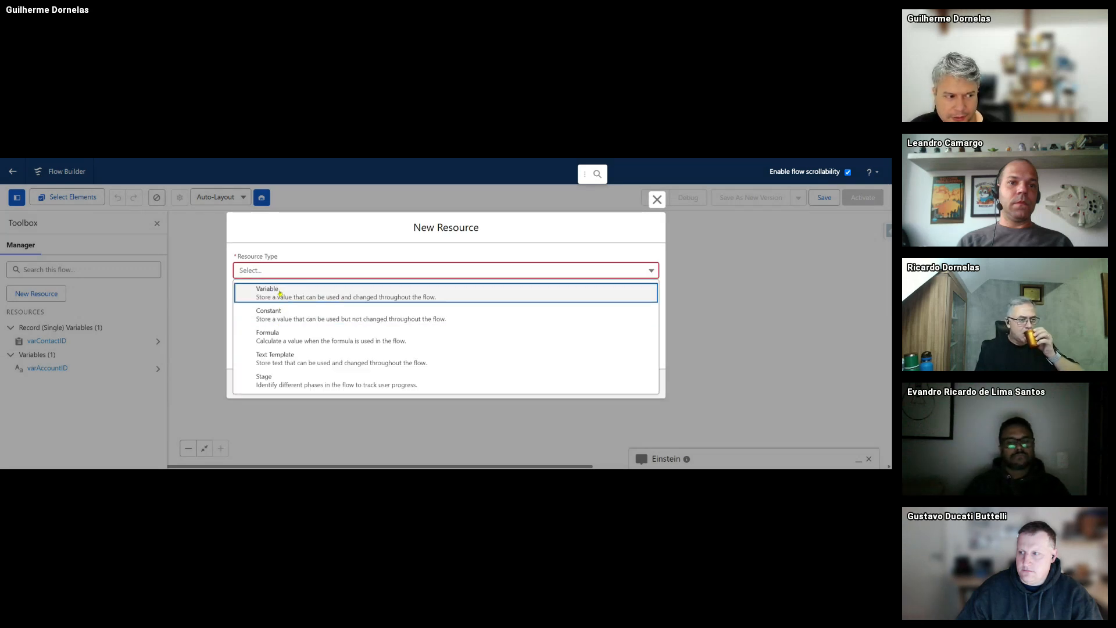
pyautogui.click(280, 293)
pyautogui.click(266, 294)
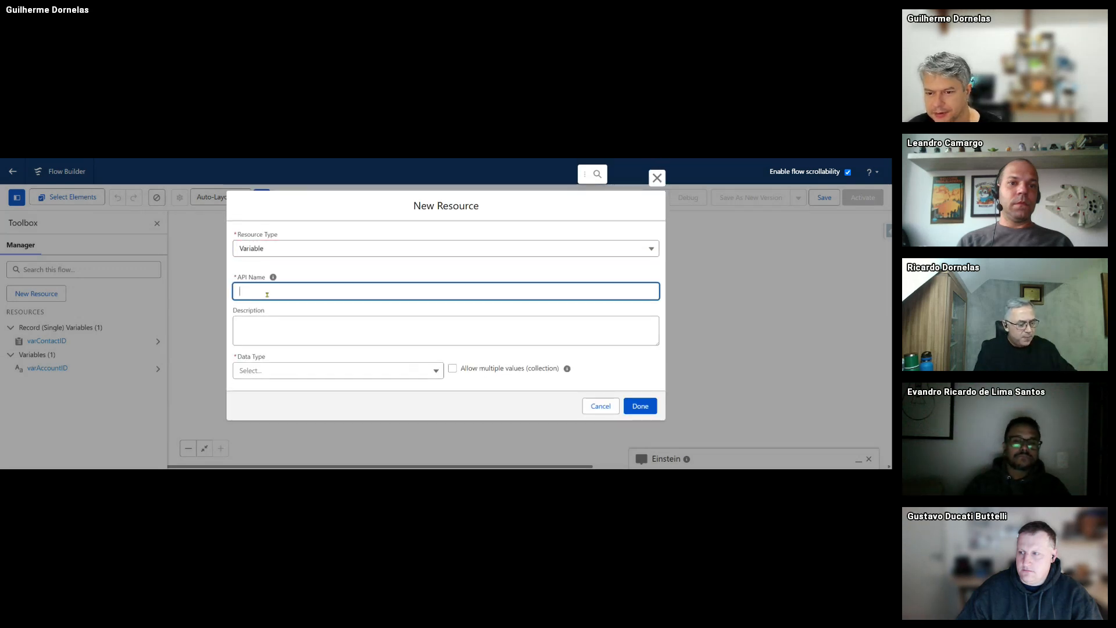
pyautogui.write('varContactEmai')
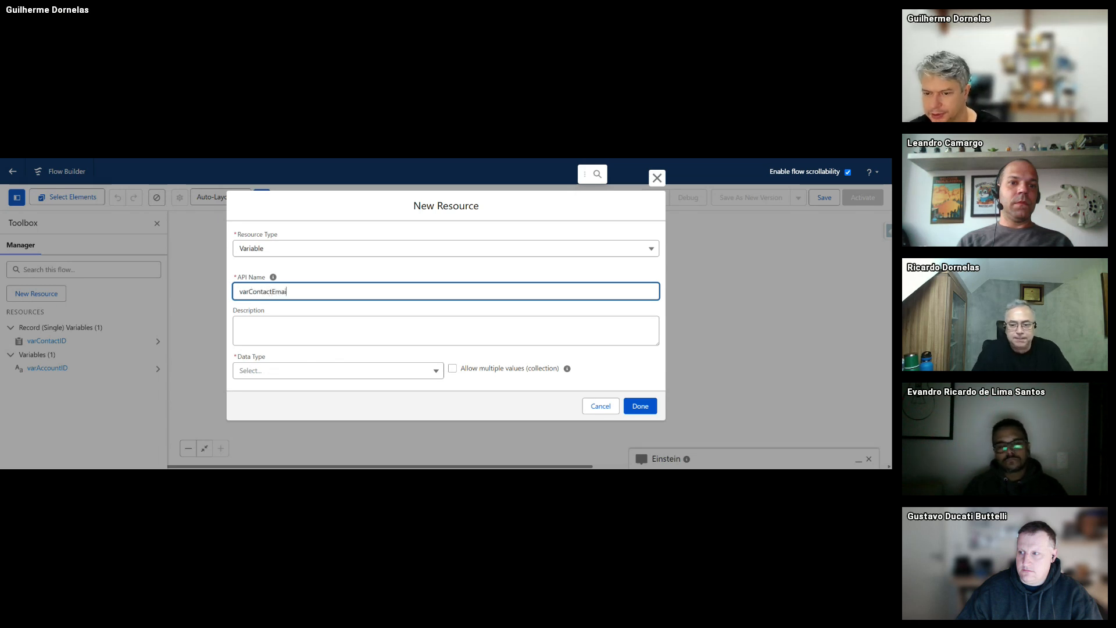
pyautogui.press('BackSpace')
pyautogui.press('BackSpace')
pyautogui.press('BackSpace')
pyautogui.press('BackSpace')
pyautogui.press('BackSpace')
pyautogui.press('BackSpace')
pyautogui.press('BackSpace')
pyautogui.press('BackSpace')
pyautogui.press('BackSpace')
pyautogui.press('BackSpace')
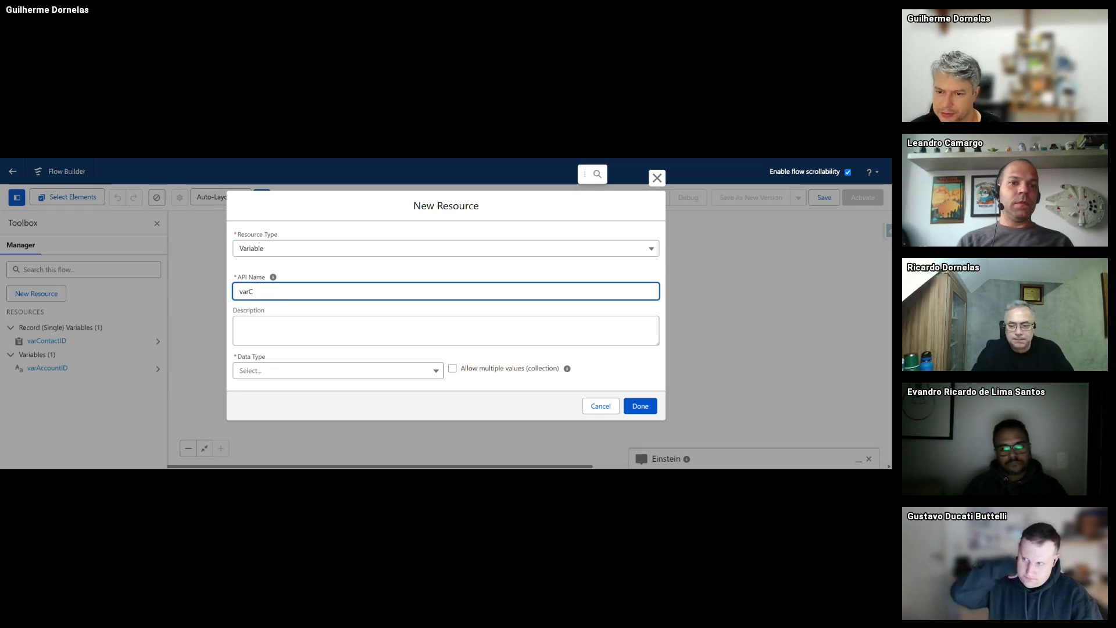
pyautogui.press('BackSpace')
pyautogui.write('Email')
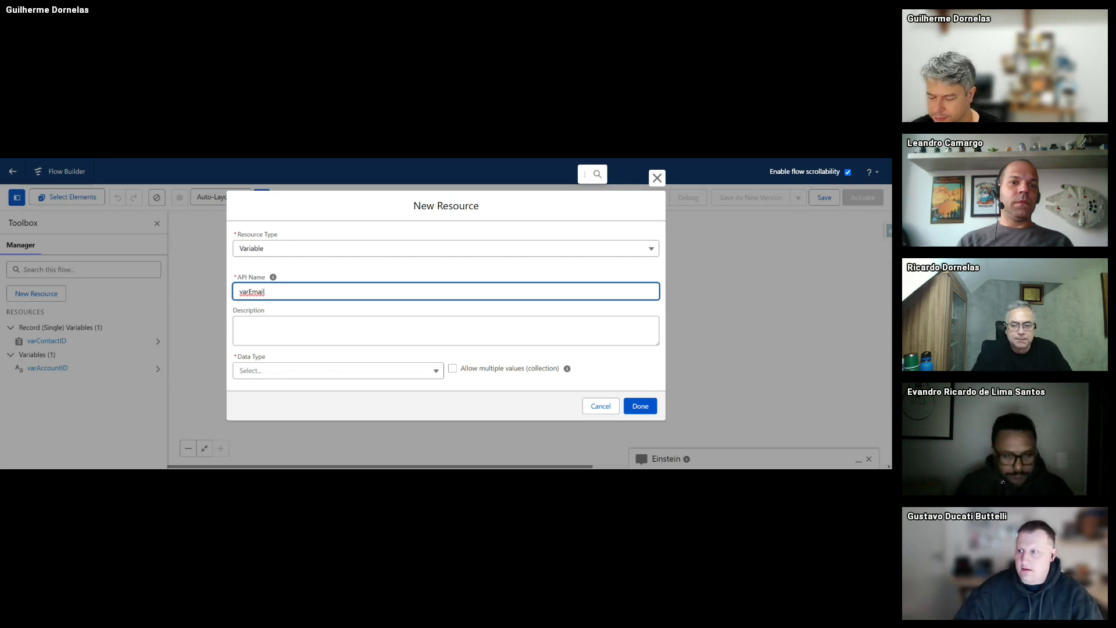
pyautogui.write('doContato')
pyautogui.press('Tab')
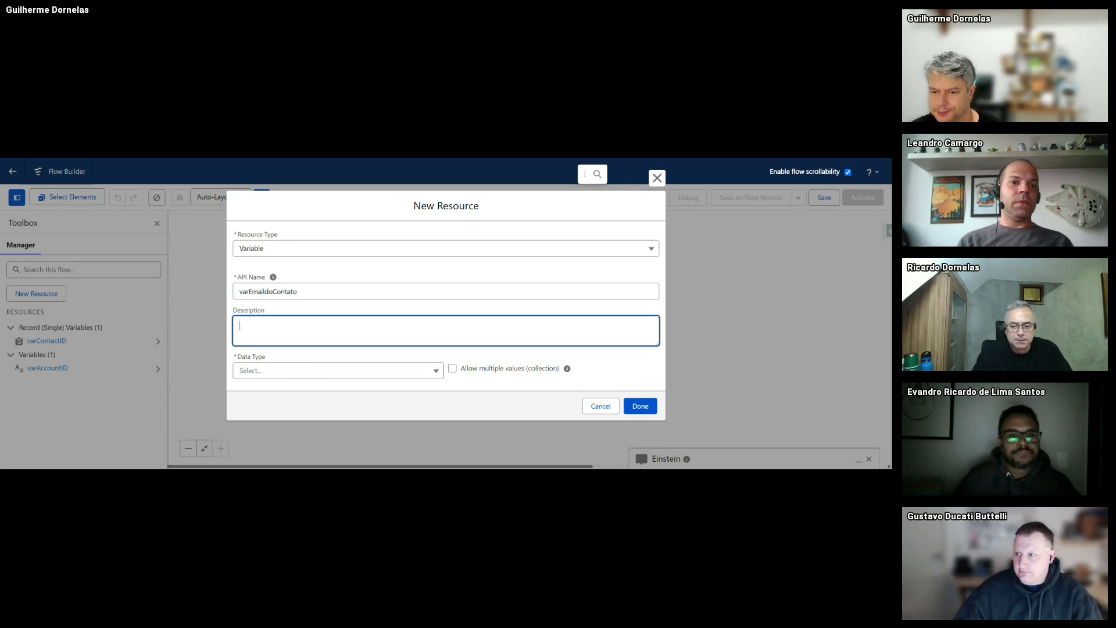
pyautogui.write('Variável cont')
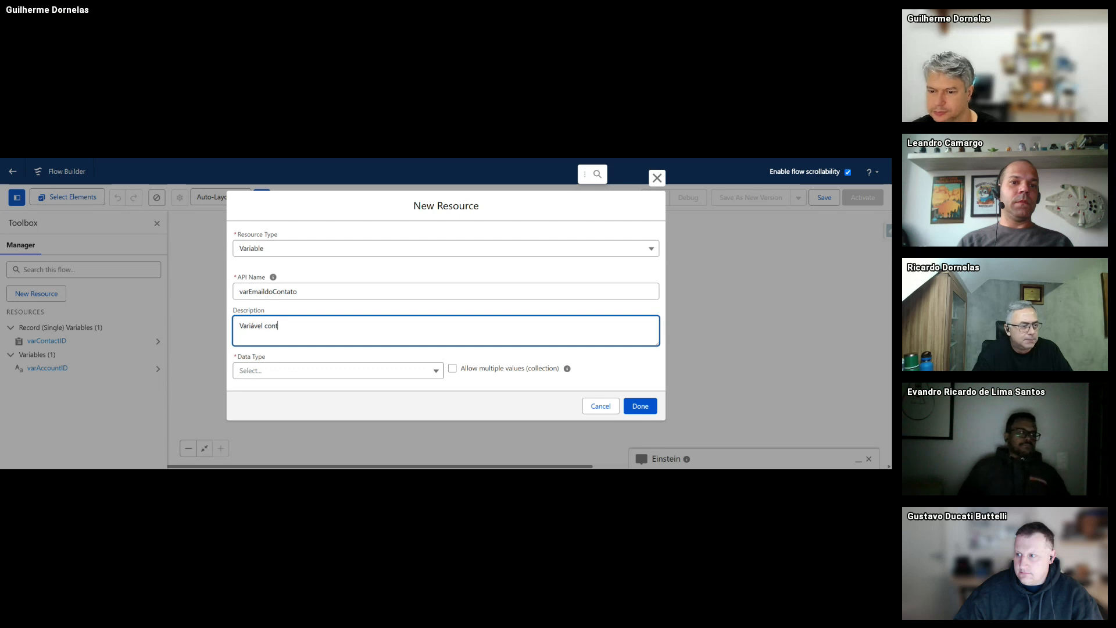
pyautogui.write('endo o email d')
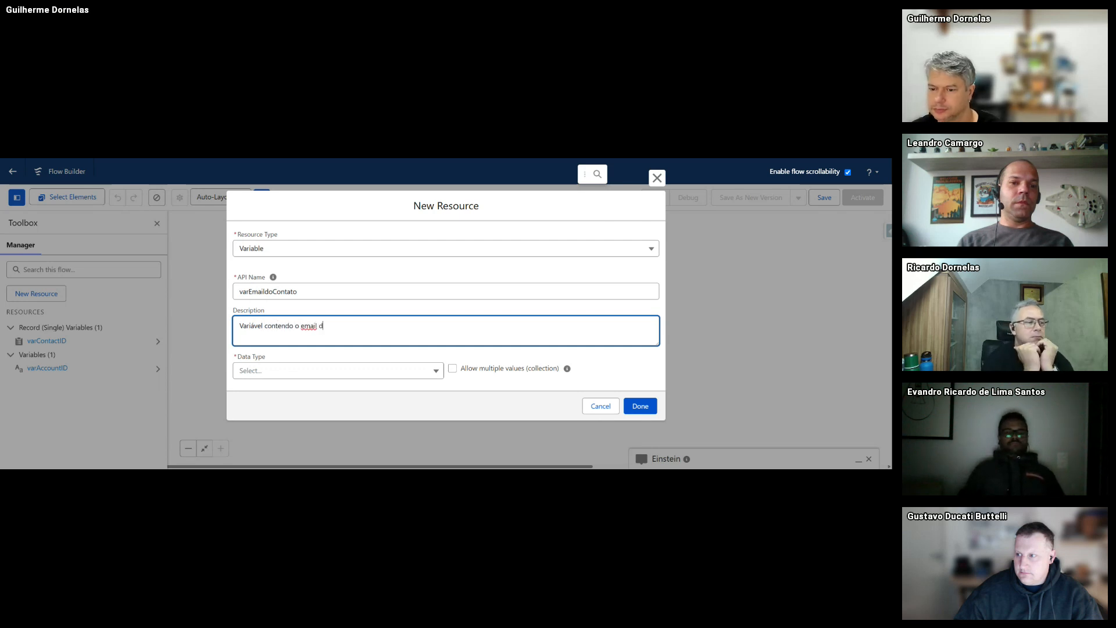
pyautogui.write('o contato a se')
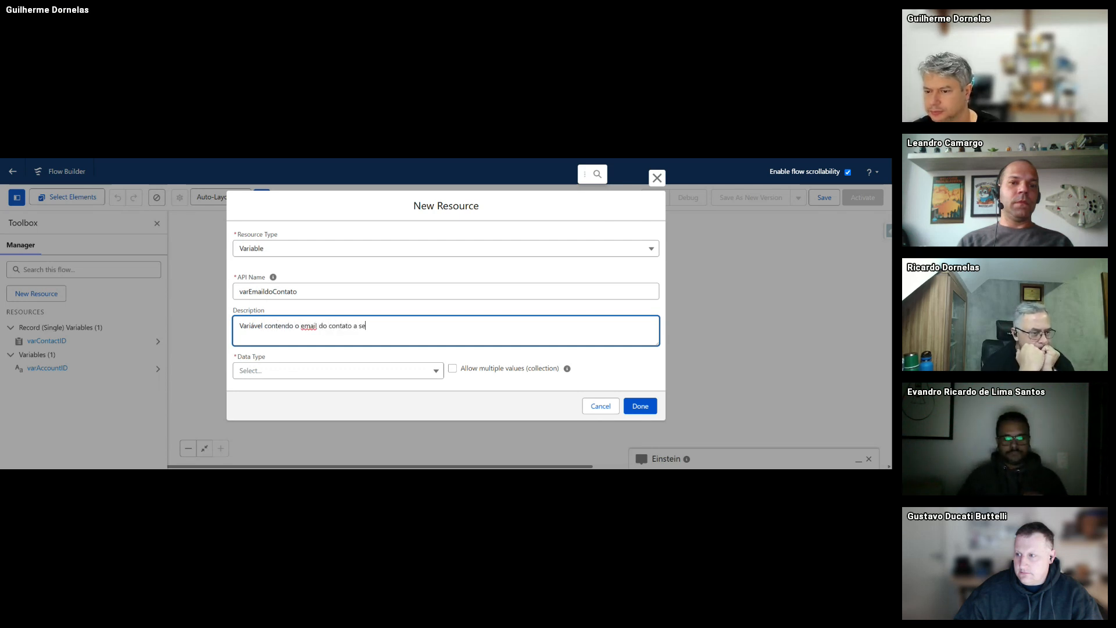
pyautogui.write('r criado')
# - Give varEmaildoContato the Text data type, make it available for input, and save it
pyautogui.click(298, 370)
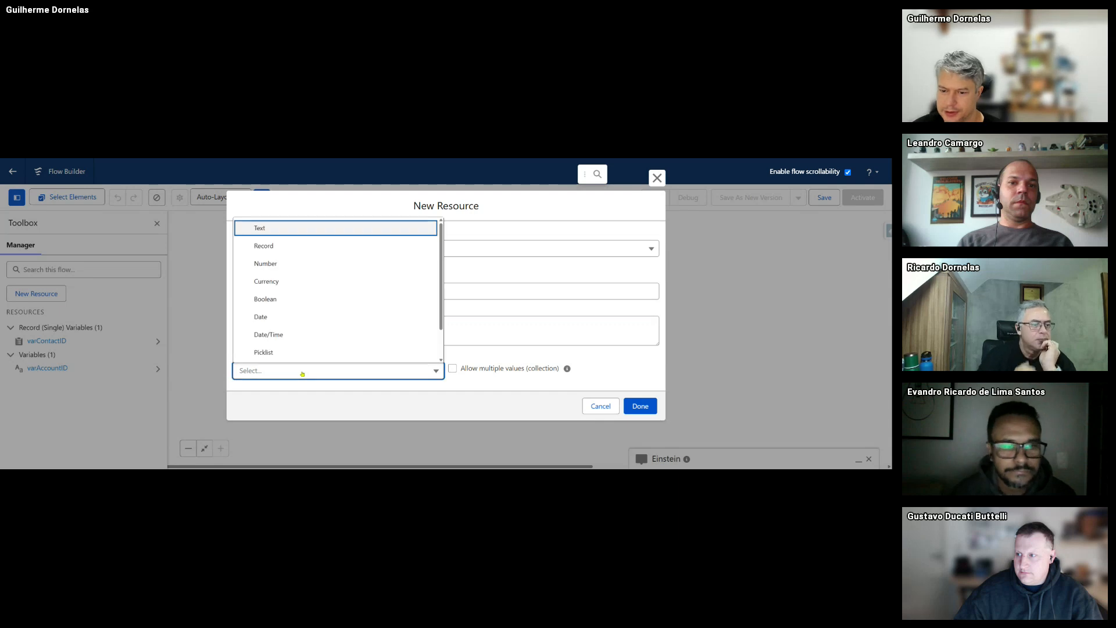
pyautogui.click(266, 233)
pyautogui.scroll(-2, 290, 302)
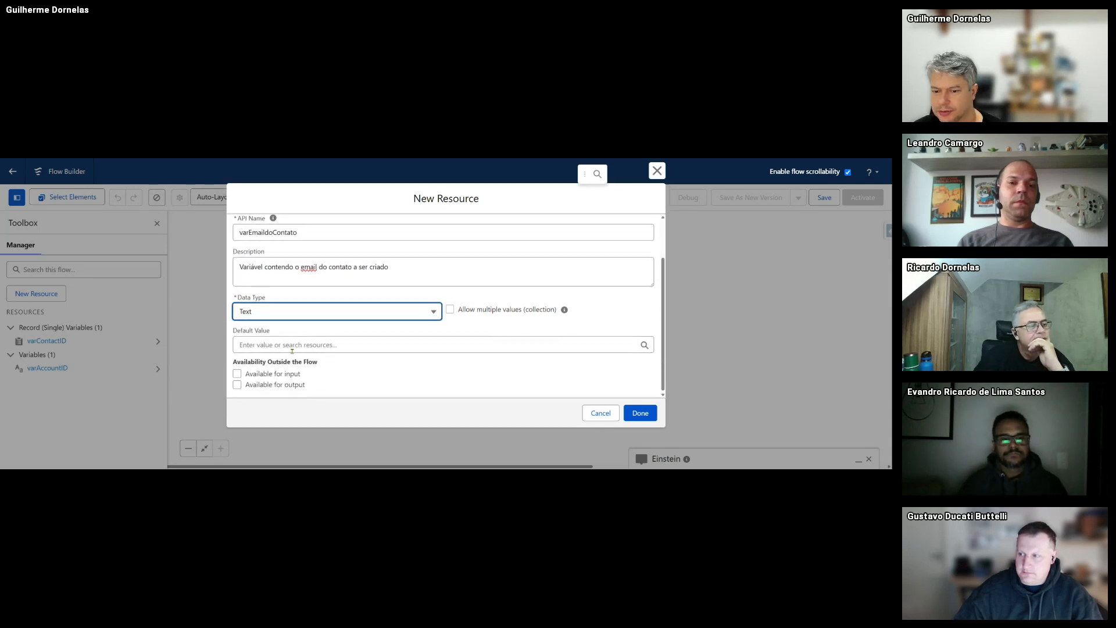
pyautogui.click(262, 311)
pyautogui.scroll(-2, 300, 367)
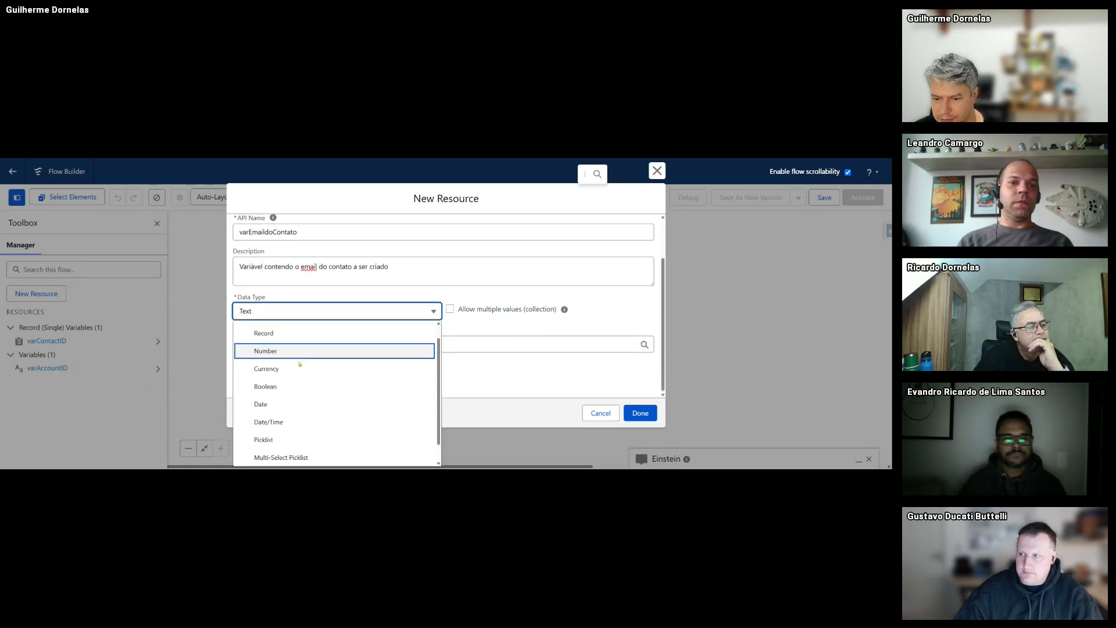
pyautogui.scroll(2, 333, 436)
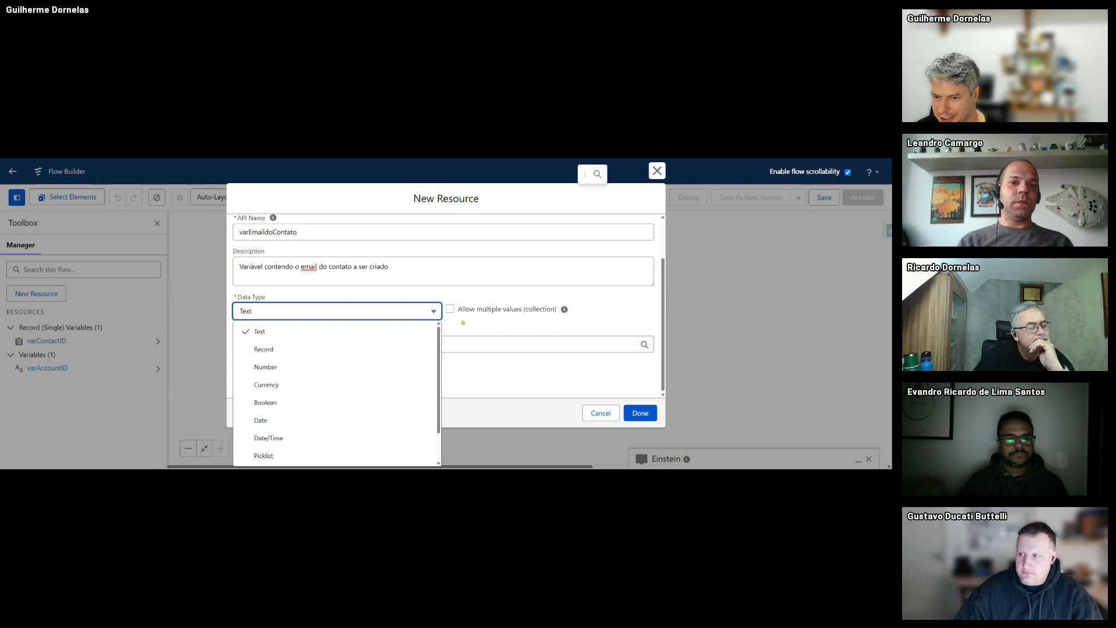
pyautogui.click(385, 293)
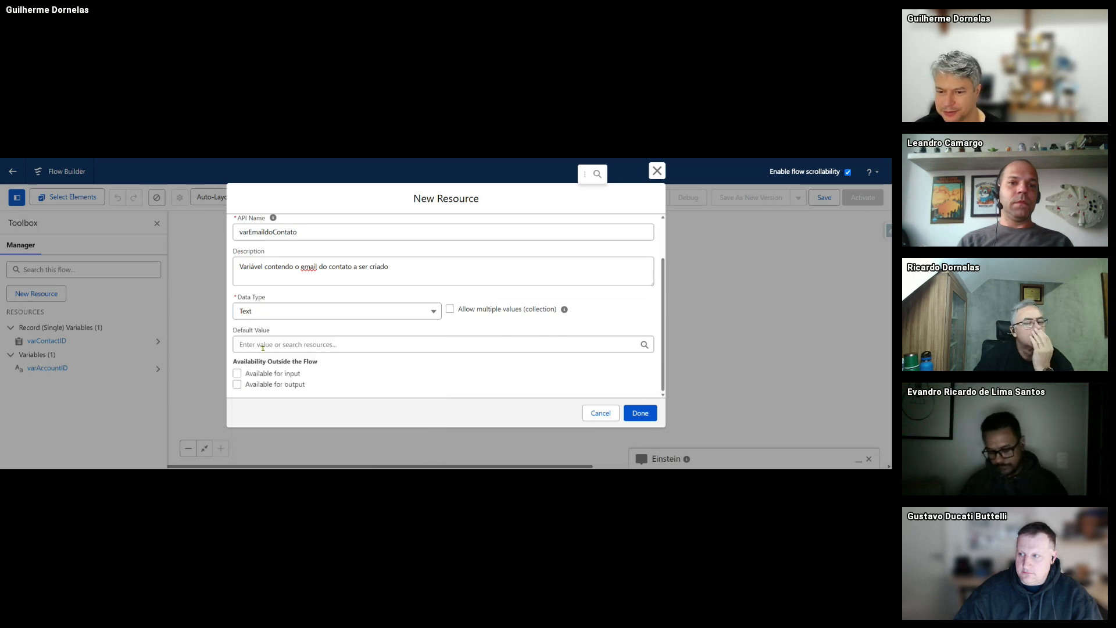
pyautogui.click(237, 373)
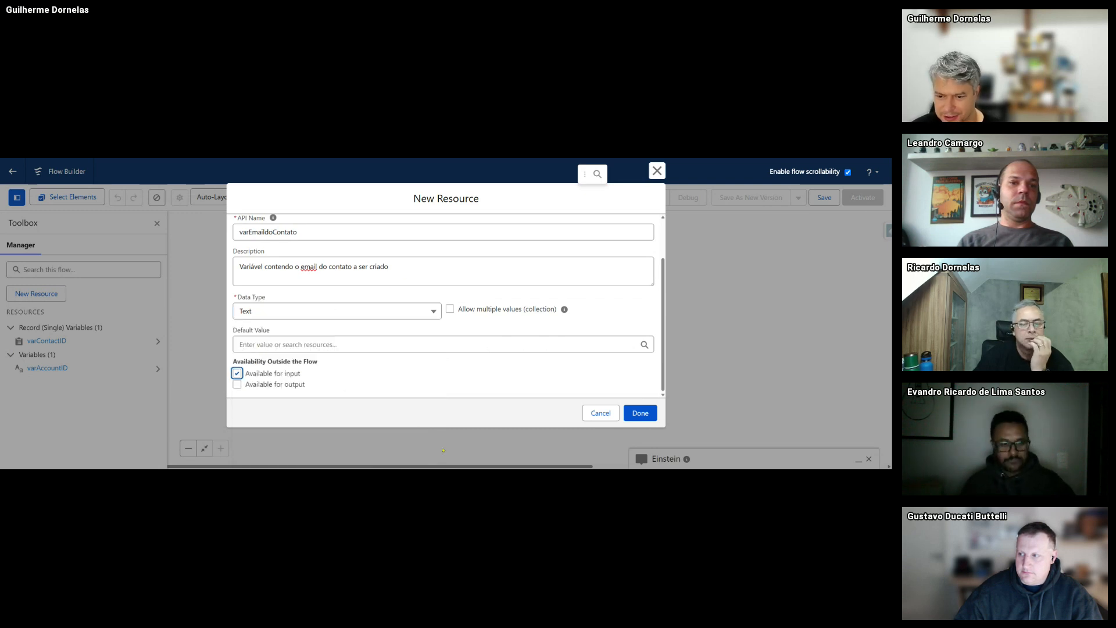
pyautogui.click(640, 414)
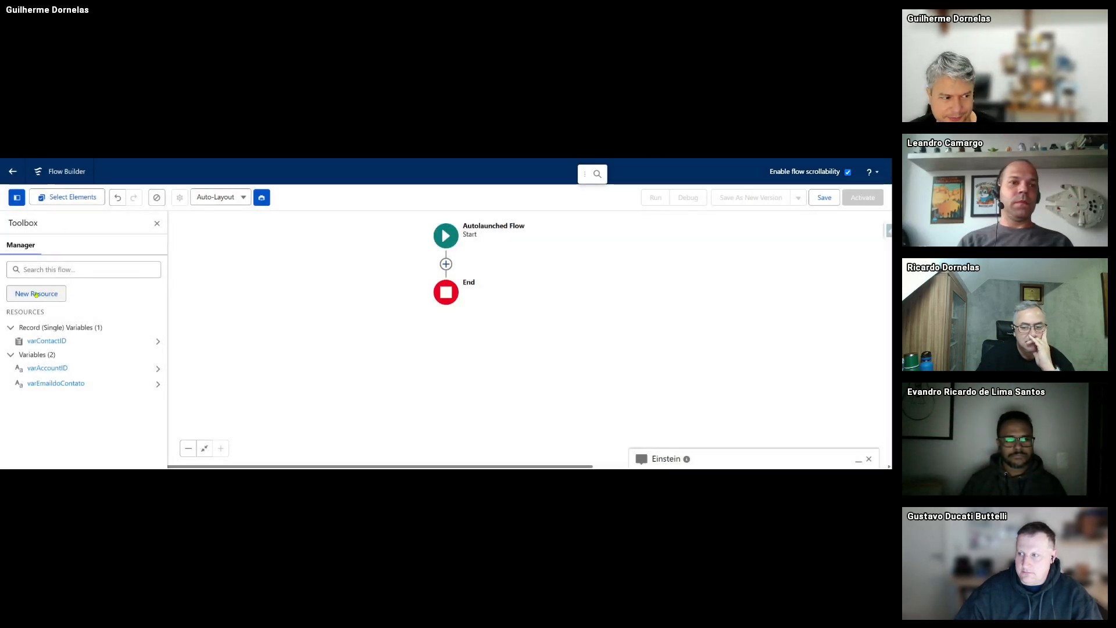
# - Define a Variable varPrimeiroNome, described as the first name of the contact to be created
pyautogui.click(36, 294)
pyautogui.click(292, 270)
pyautogui.click(277, 296)
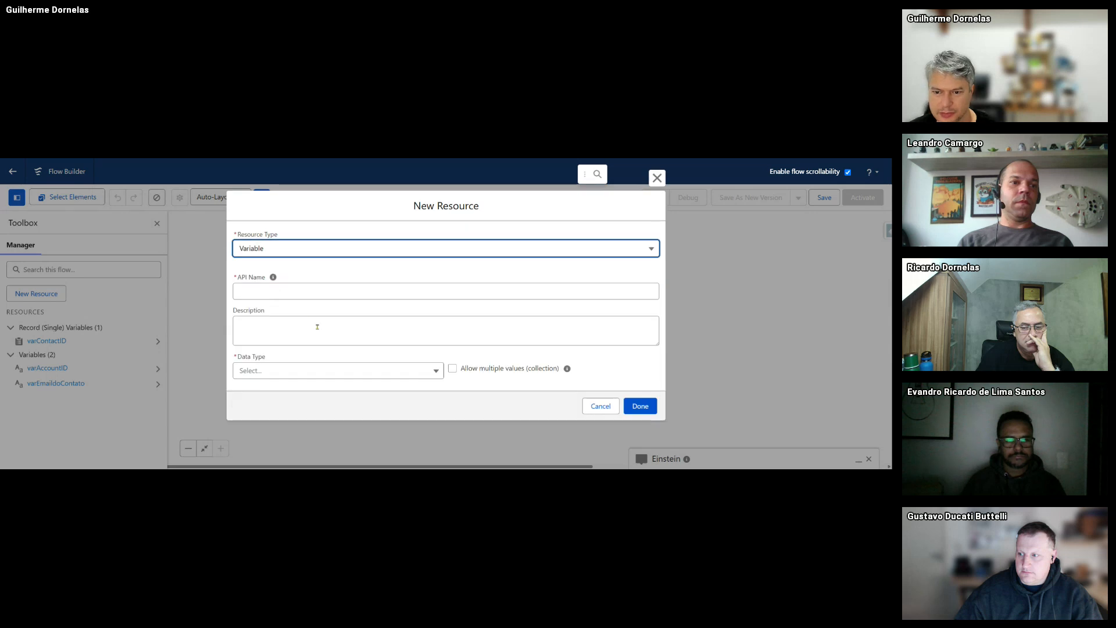
pyautogui.click(267, 292)
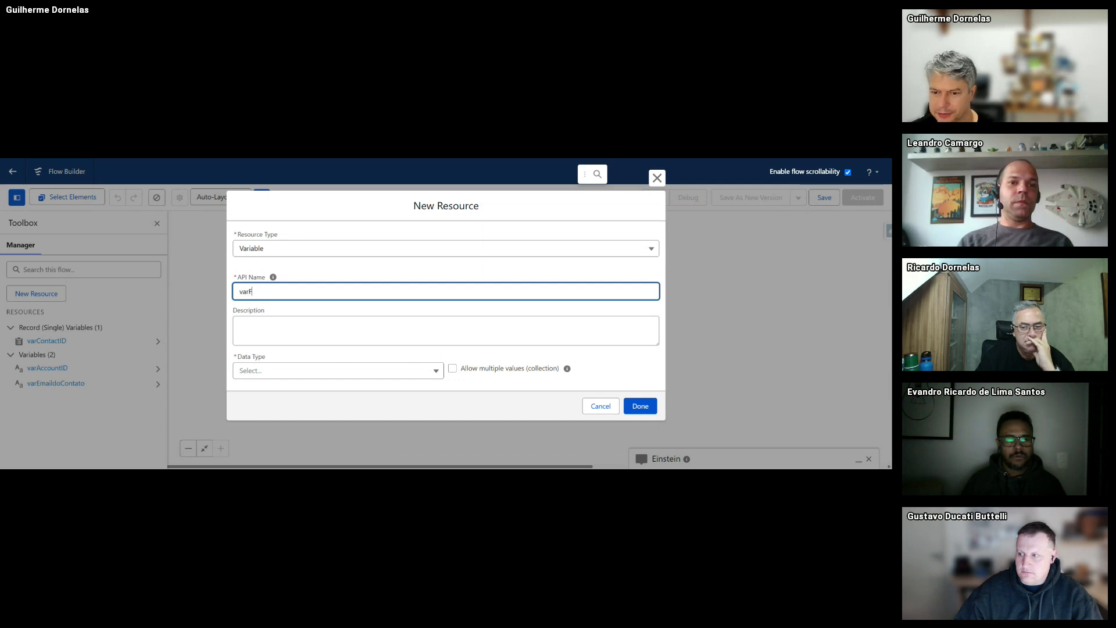
pyautogui.write('varPrimeiroNome')
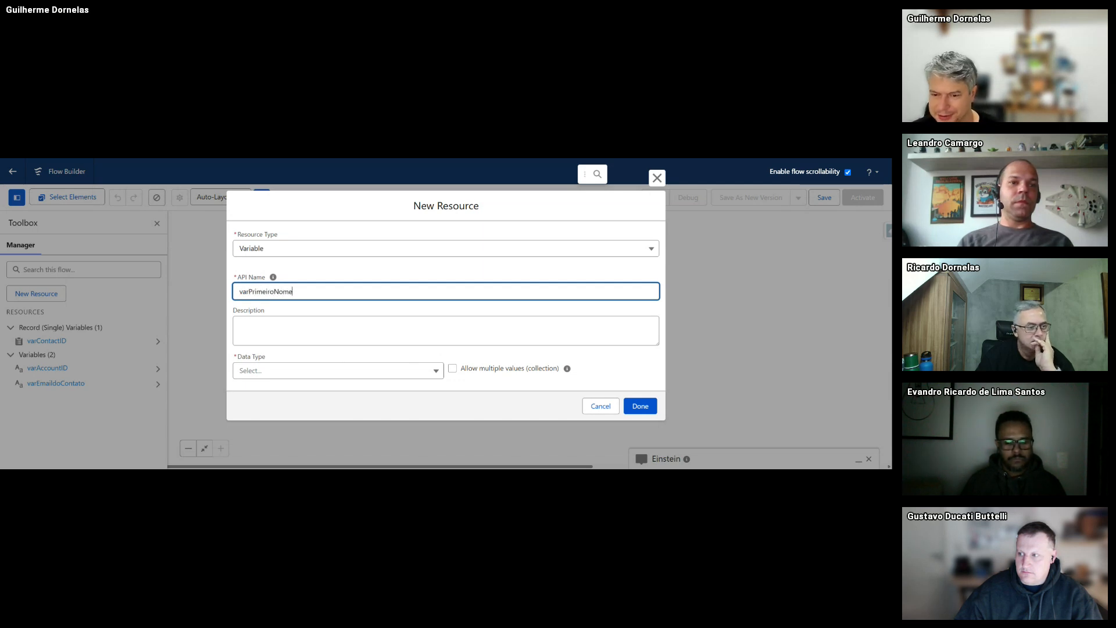
pyautogui.click(269, 322)
pyautogui.write('Va')
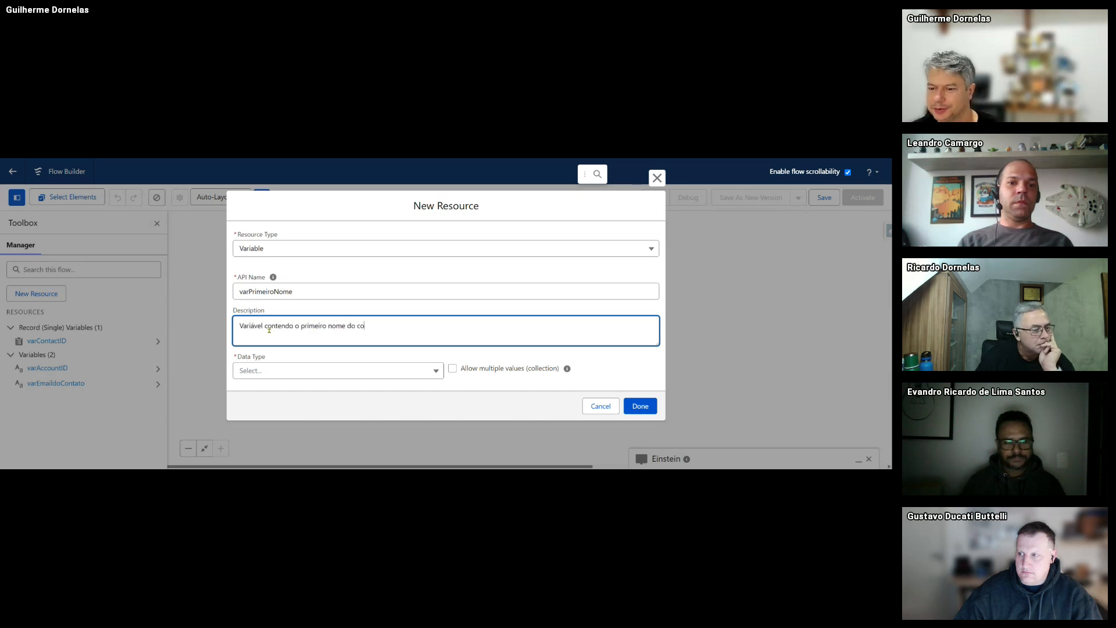
pyautogui.write('ser criado')
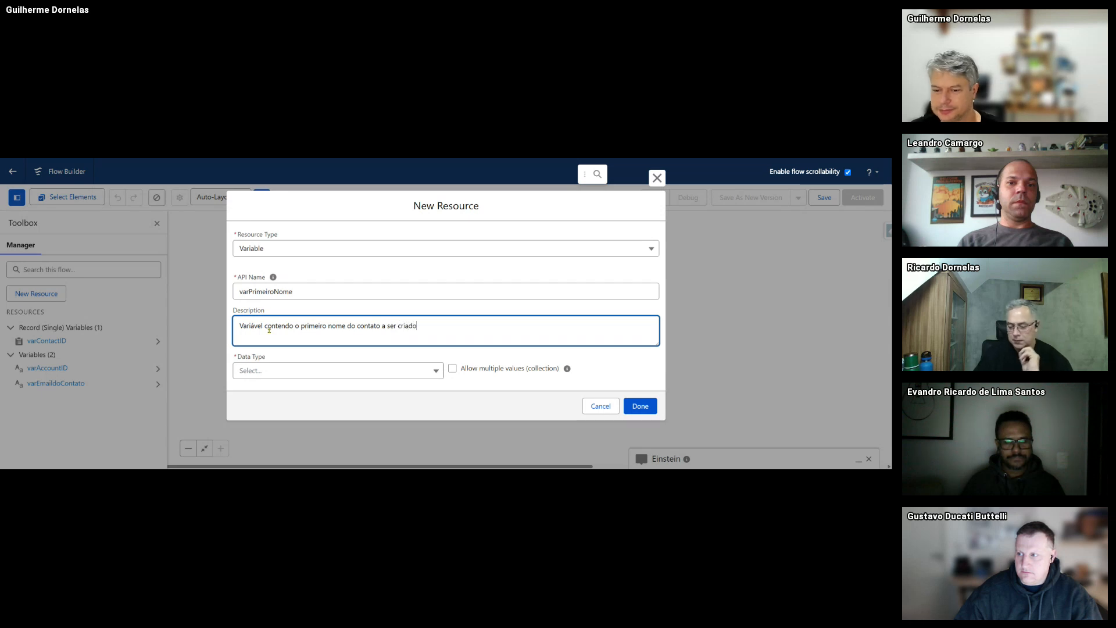
# - Give varPrimeiroNome the Text data type, make it available for input, and save it
pyautogui.click(289, 371)
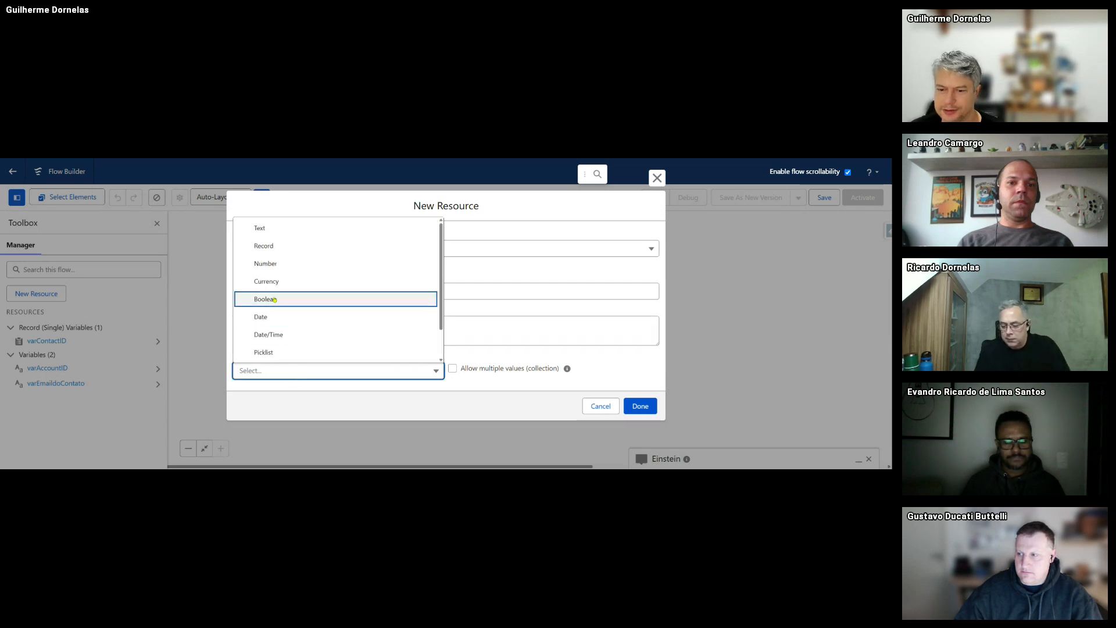
pyautogui.click(303, 227)
pyautogui.scroll(-1, 296, 320)
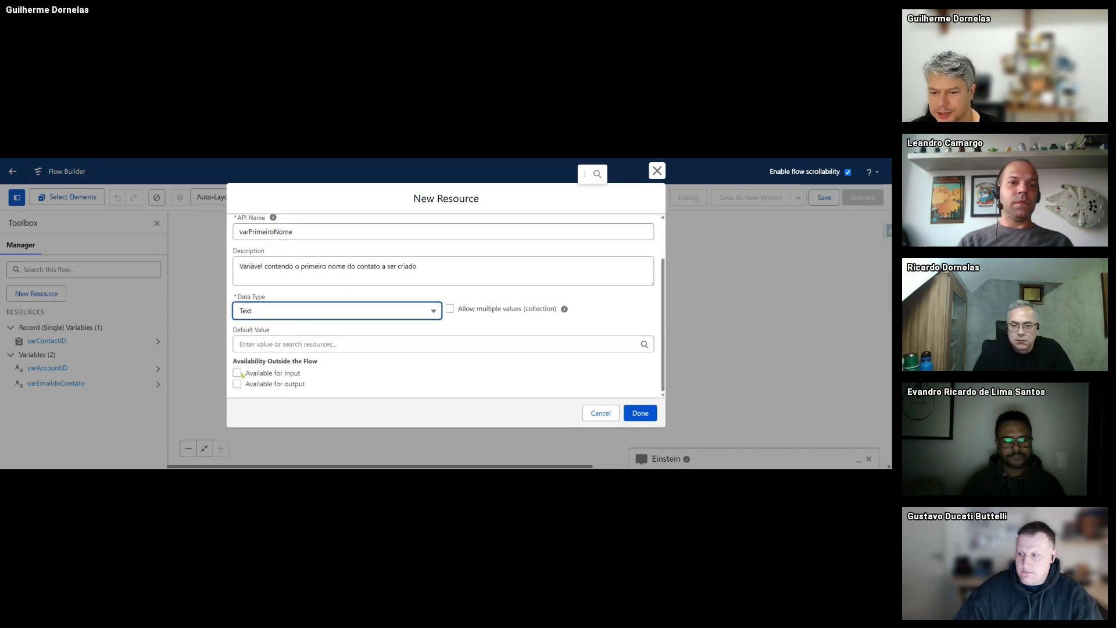
pyautogui.click(237, 373)
pyautogui.click(642, 414)
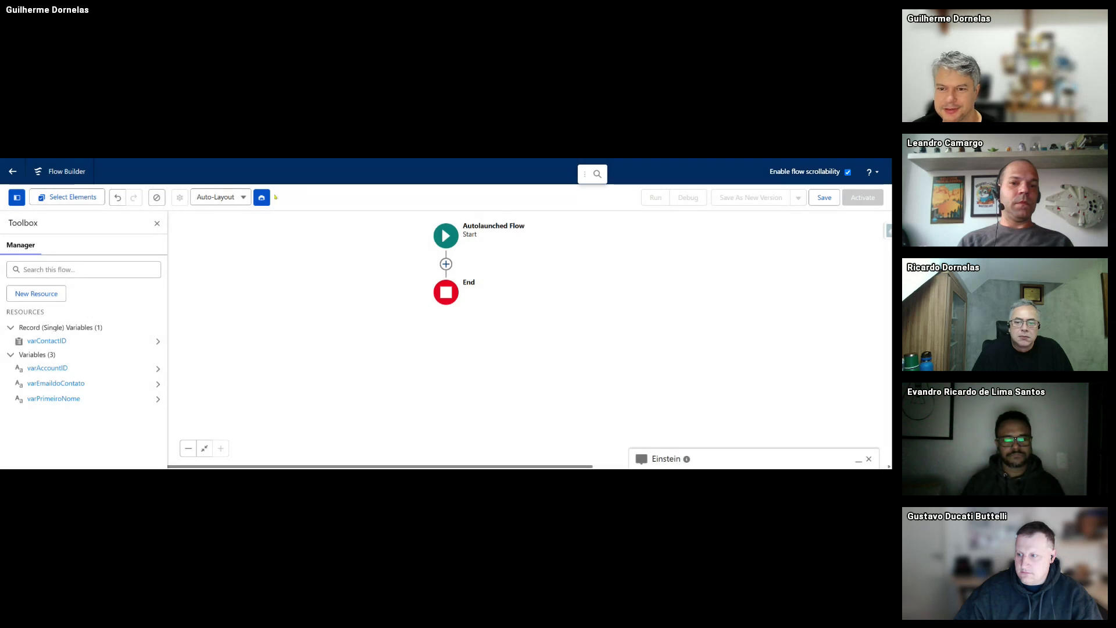
# - Define a Variable varUltimoNome described as 'Variável contendo o último nome do contato'
pyautogui.click(36, 298)
pyautogui.click(343, 270)
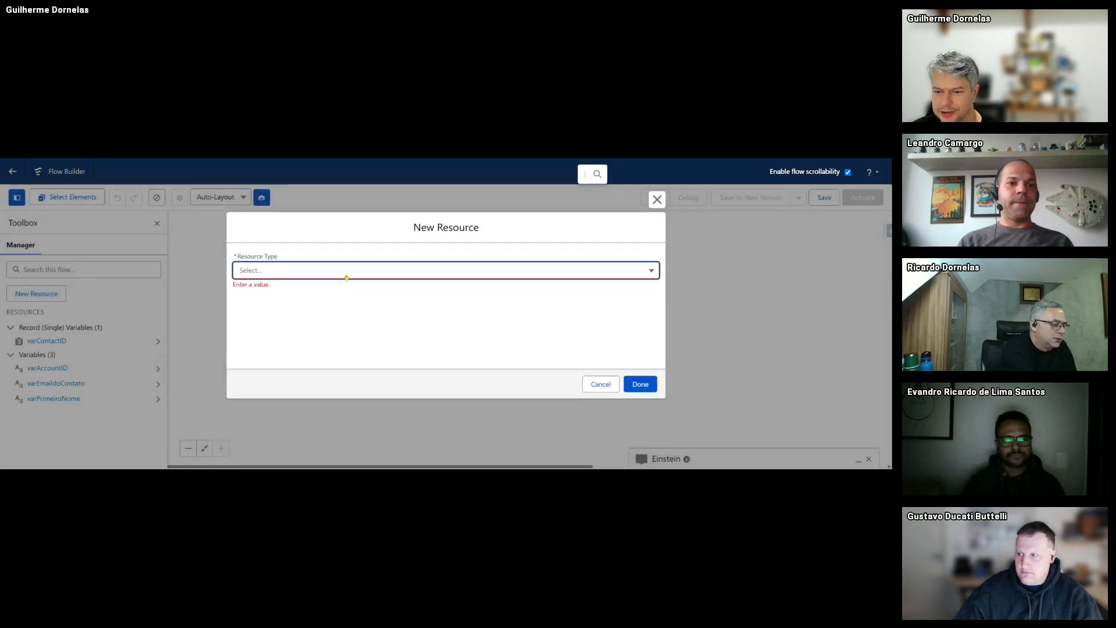
pyautogui.click(259, 291)
pyautogui.click(260, 298)
pyautogui.write('va')
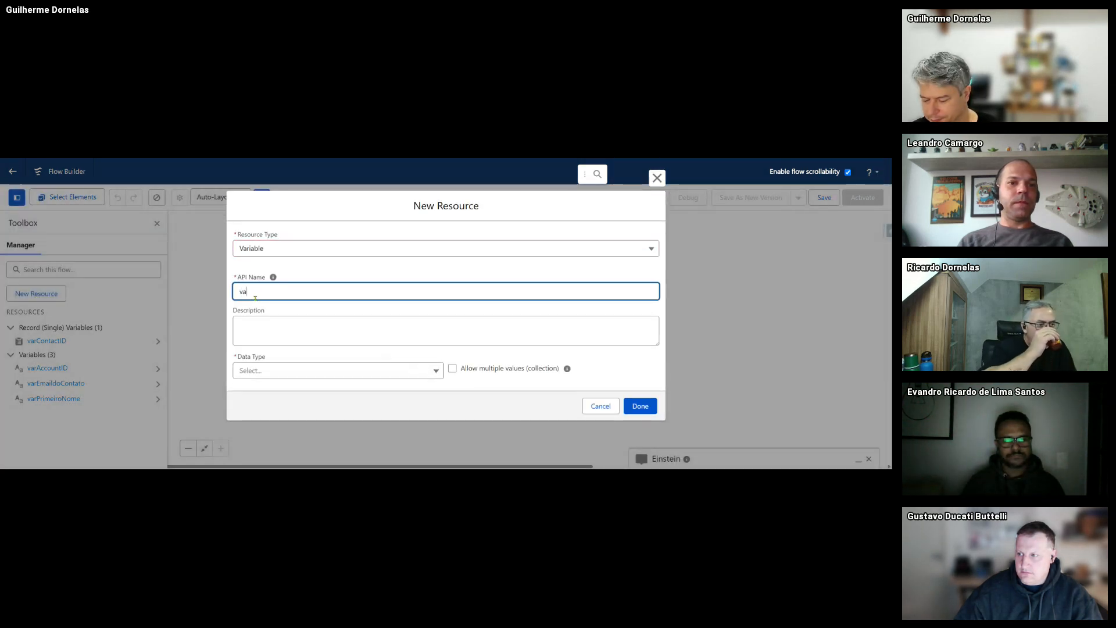
pyautogui.write('rUltimoN')
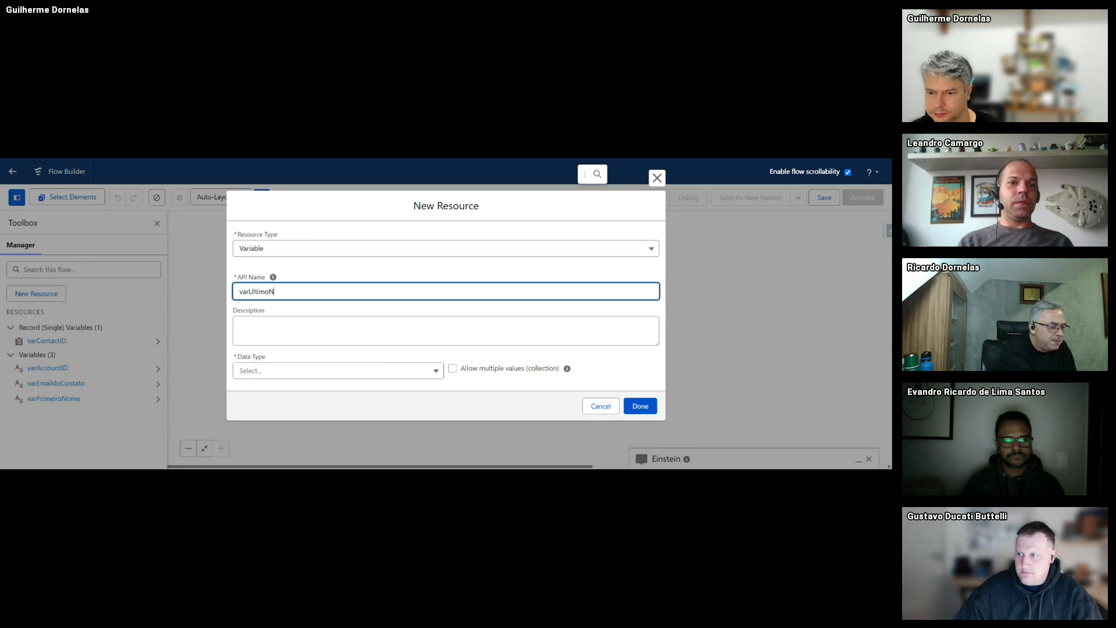
pyautogui.write('ome')
pyautogui.press('Tab')
pyautogui.write('V')
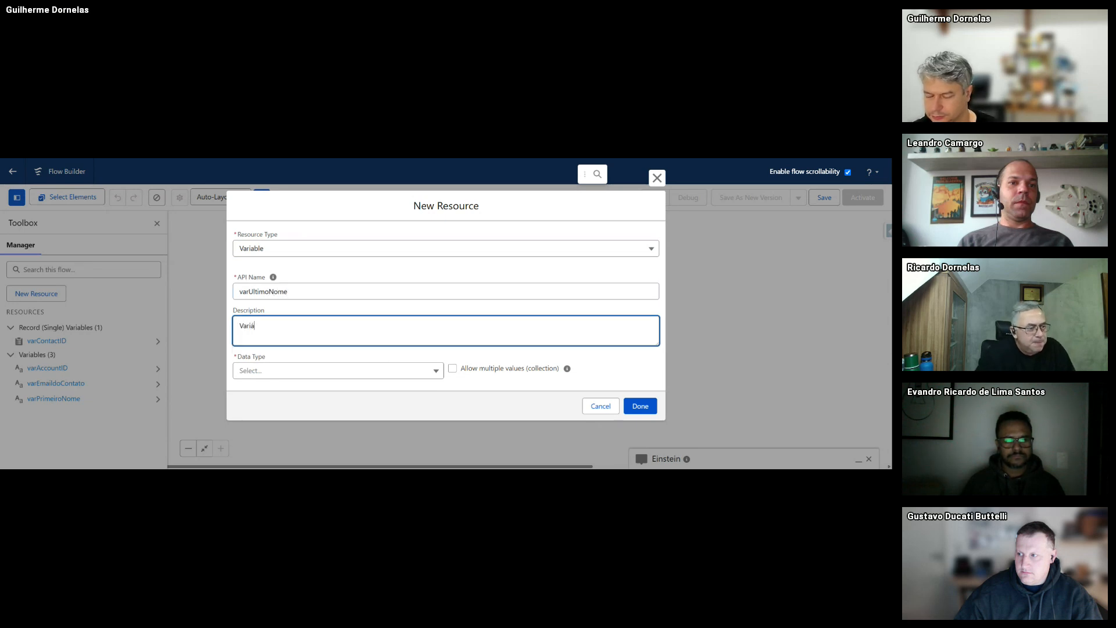
pyautogui.write('ariável cont')
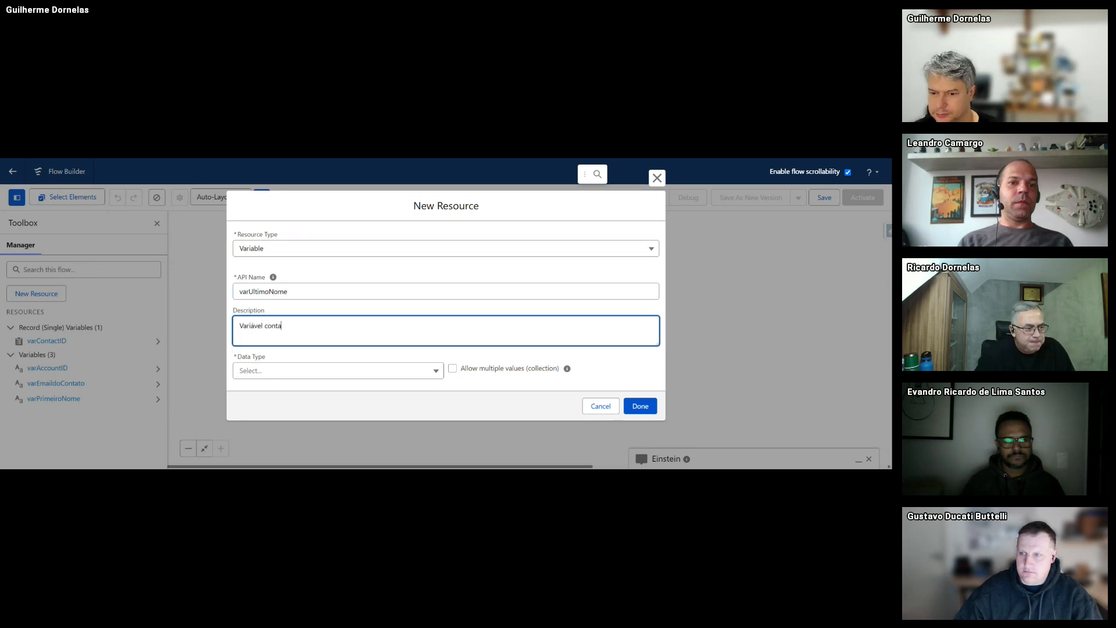
pyautogui.write('endo o')
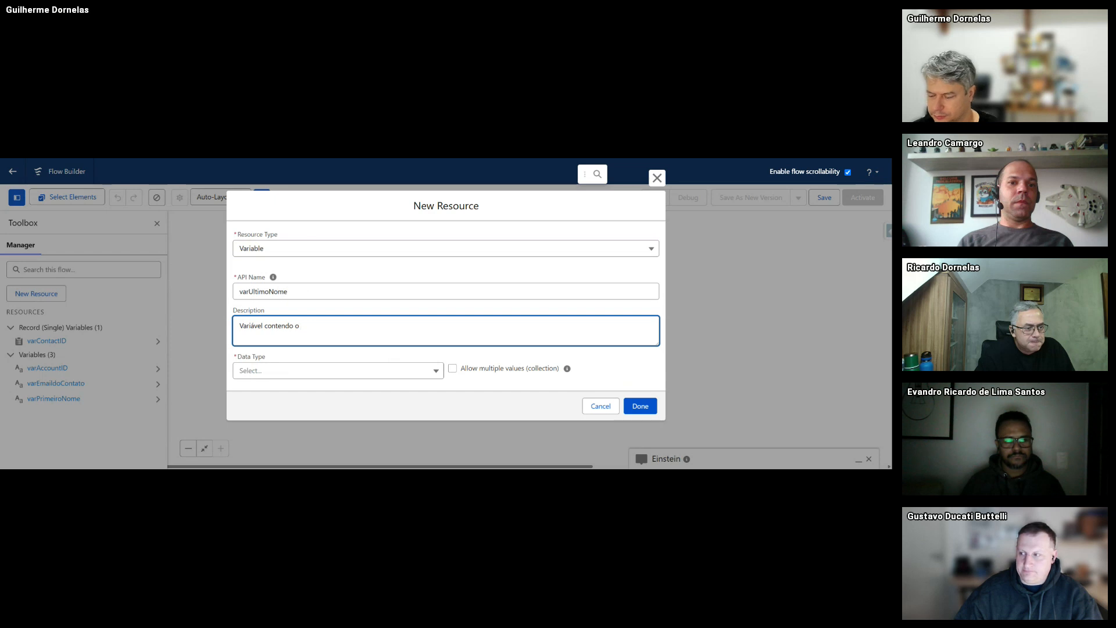
pyautogui.hotkey('ctrl', 'a')
pyautogui.press('End')
pyautogui.write('ú')
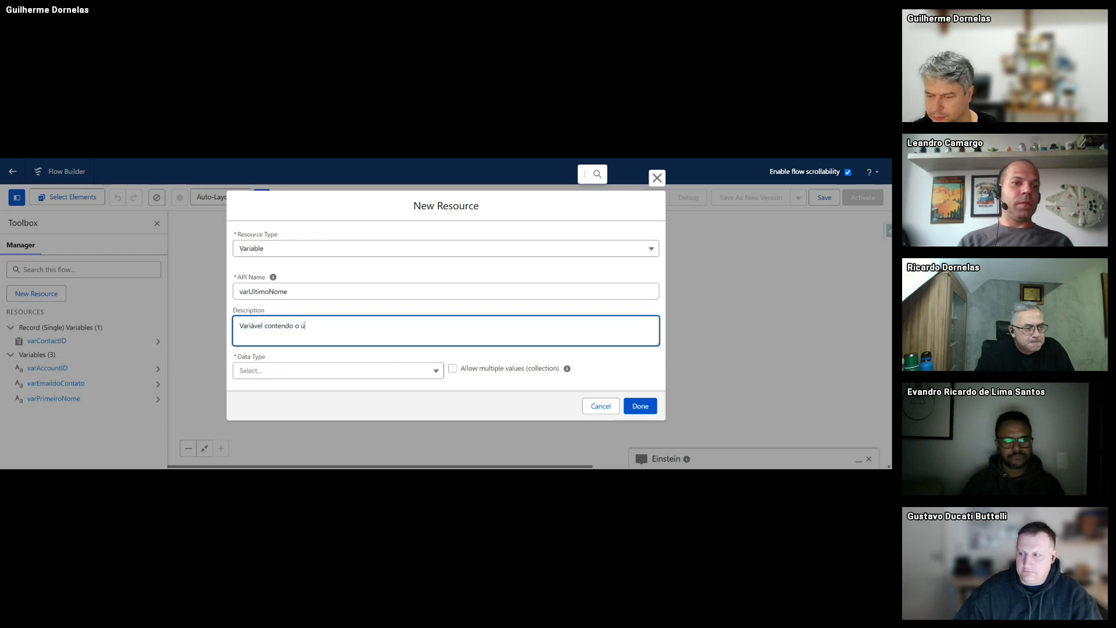
pyautogui.write('ltimo nome doconta')
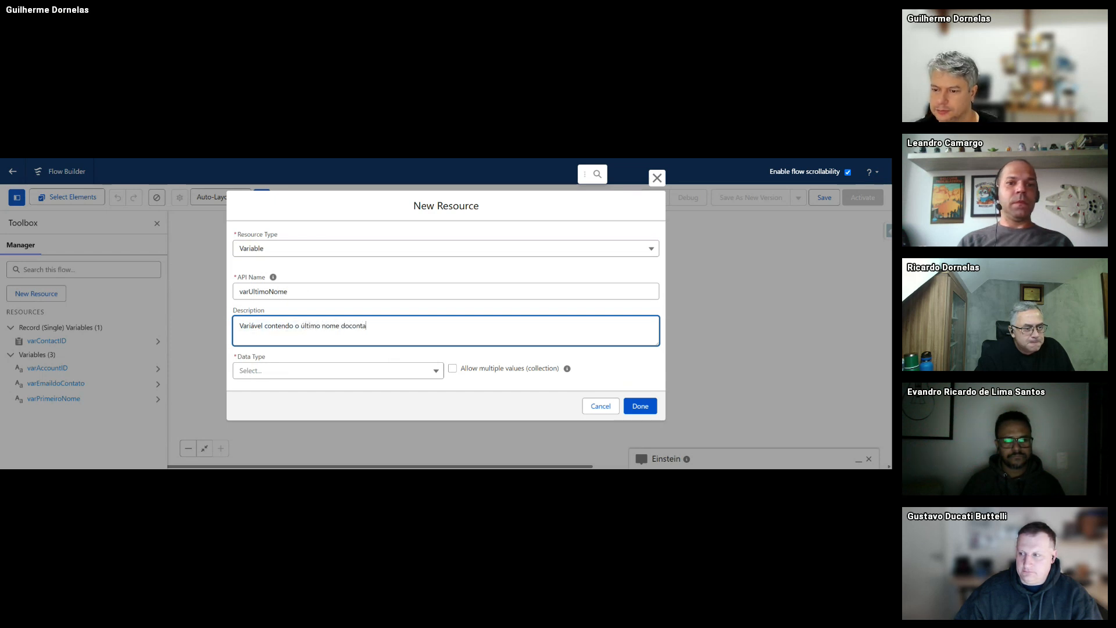
pyautogui.write('to')
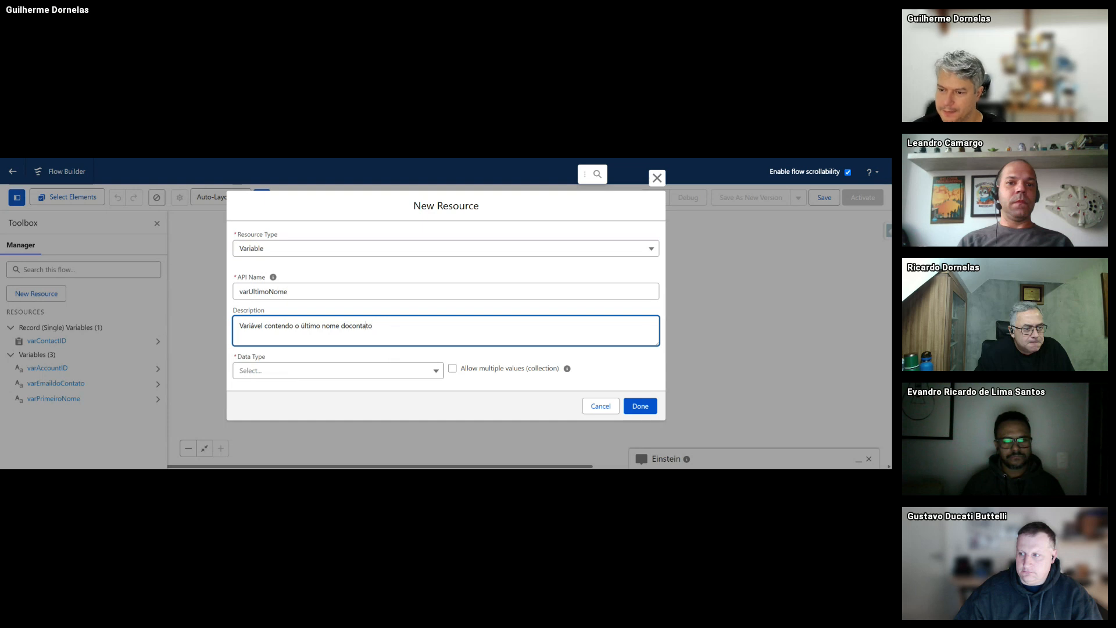
pyautogui.click(351, 325)
# - Give varUltimoNome the Text data type, make it available for input, and save it
pyautogui.click(297, 372)
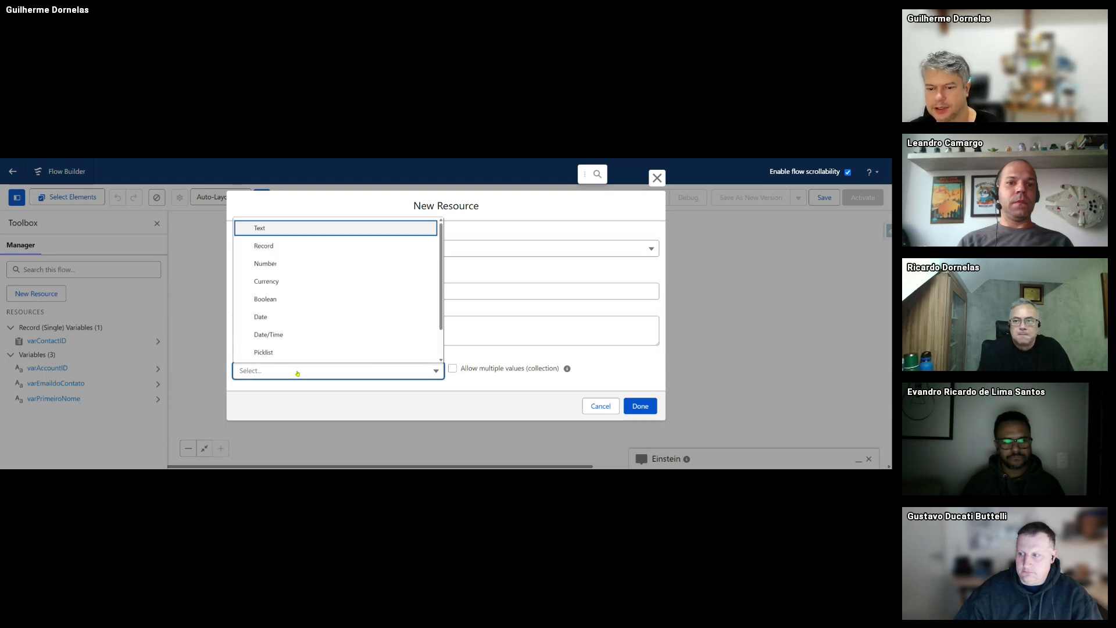
pyautogui.click(266, 238)
pyautogui.scroll(-2, 349, 325)
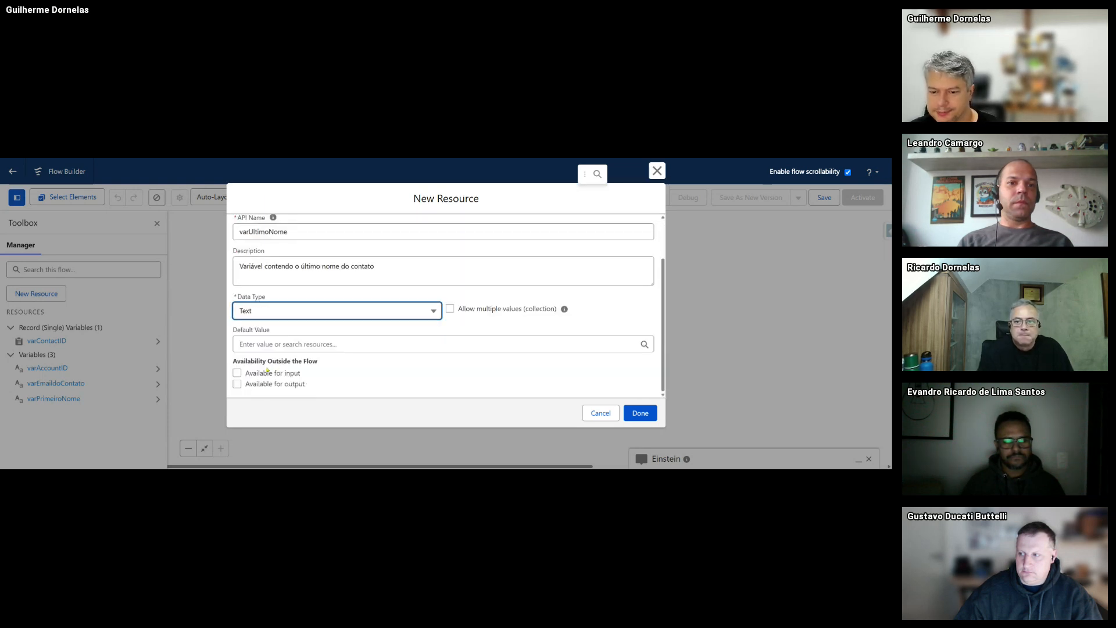
pyautogui.click(237, 373)
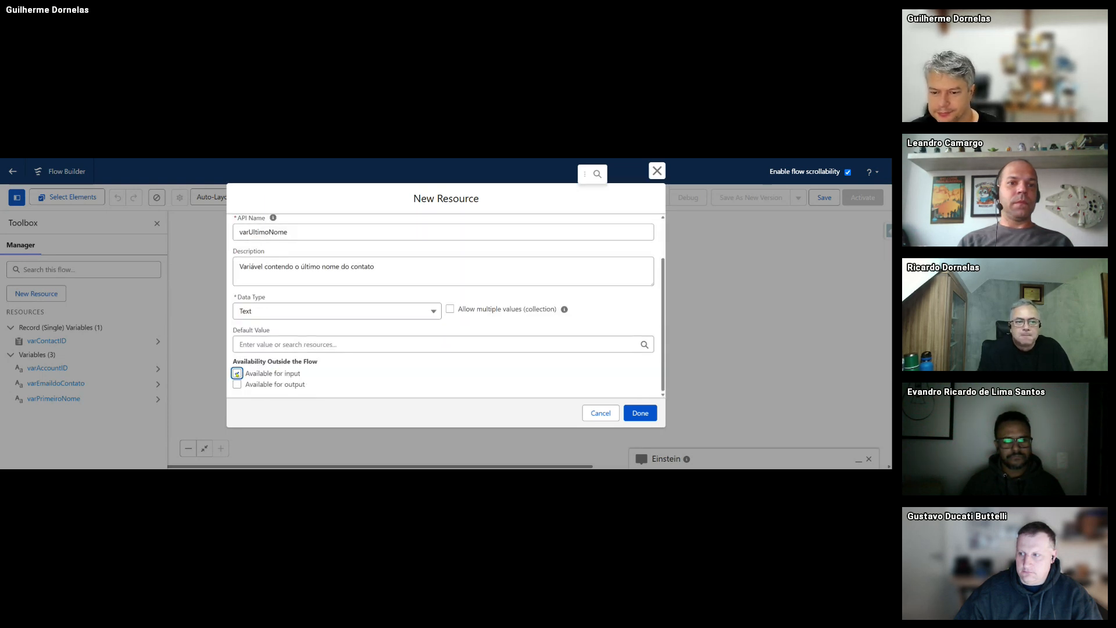
pyautogui.click(640, 413)
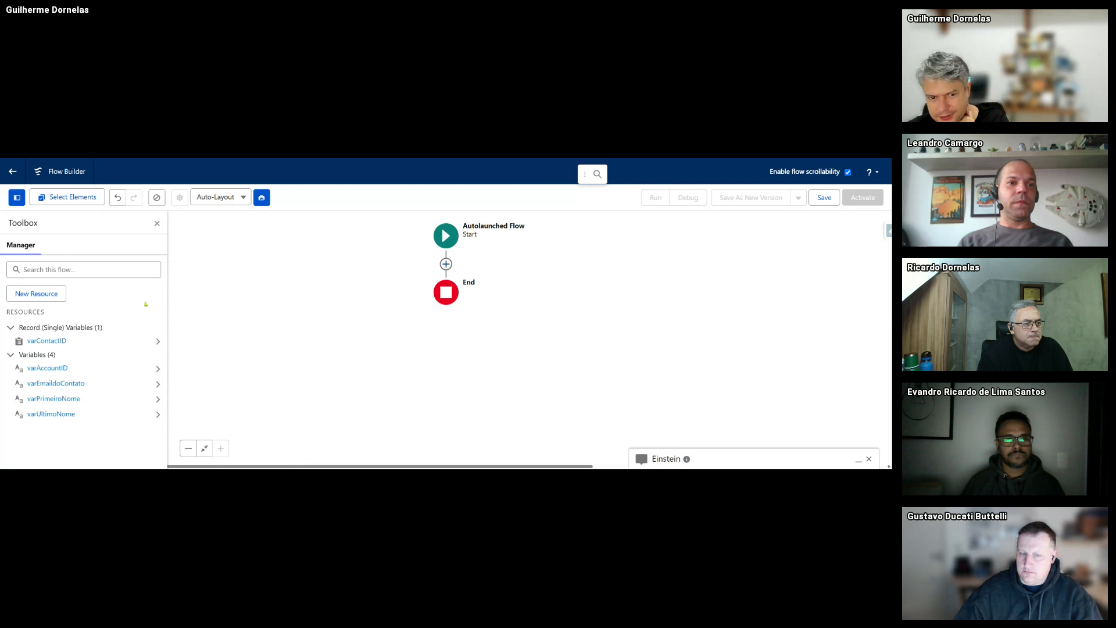
# - Define a Variable varTelefoneContato, described as the contact's mobile phone
pyautogui.click(36, 293)
pyautogui.click(332, 272)
pyautogui.click(331, 291)
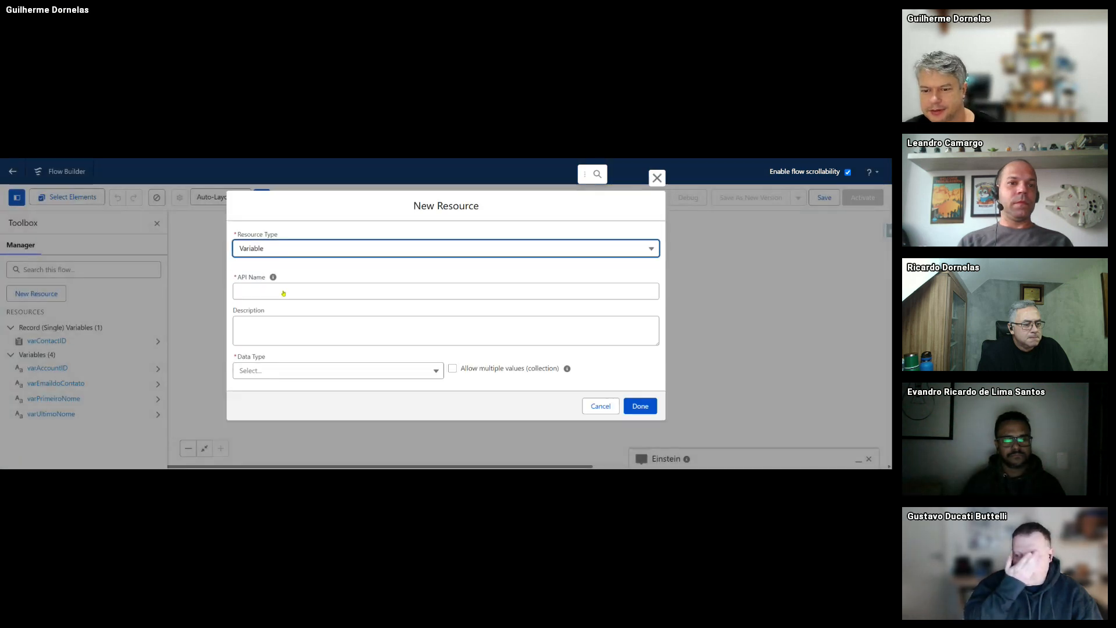
pyautogui.click(248, 290)
pyautogui.write('var')
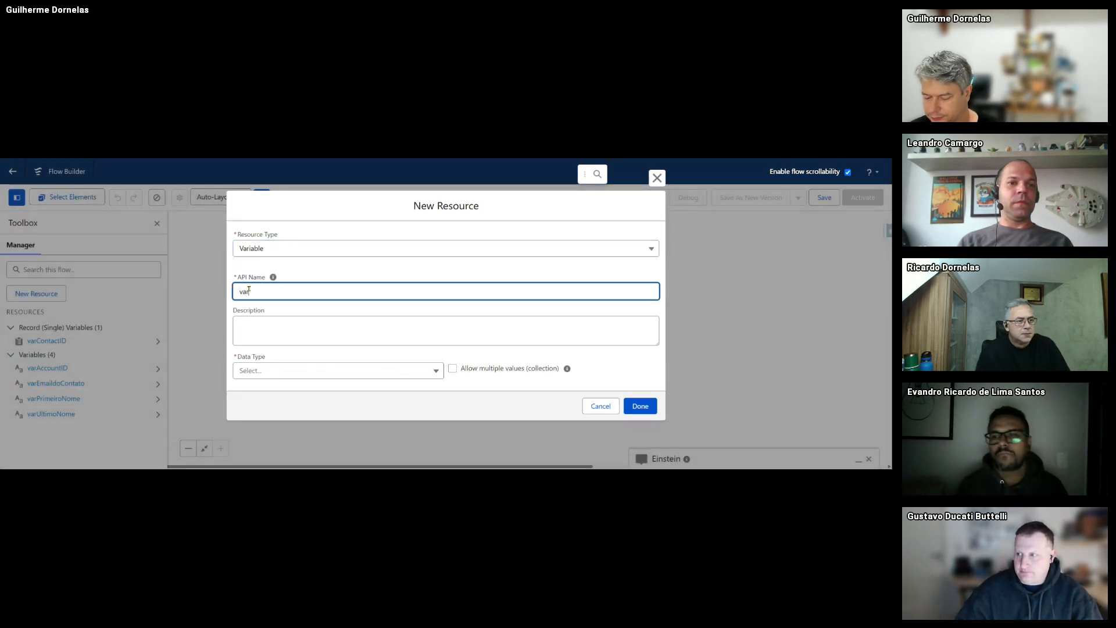
pyautogui.write('TelefoneContato')
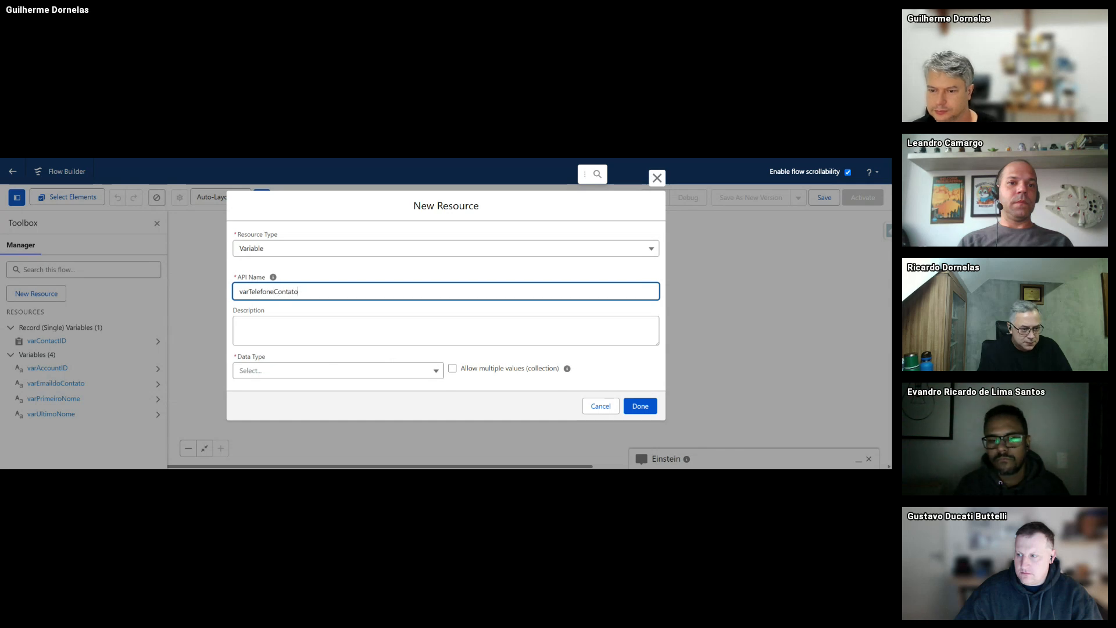
pyautogui.press('Tab')
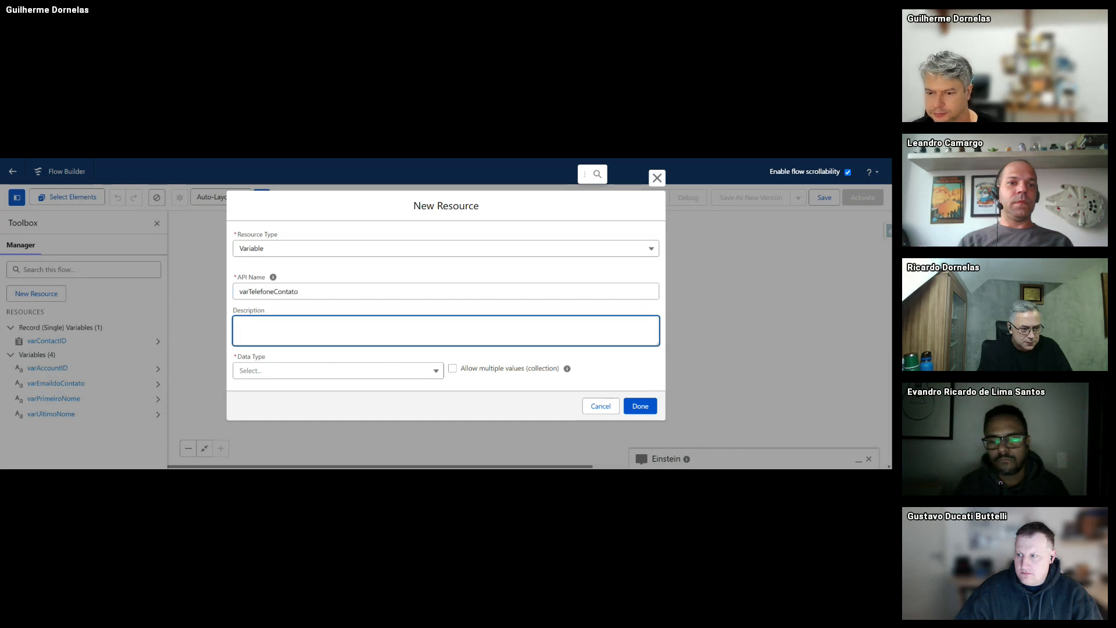
pyautogui.write('Variável contendo o telefone do contato (N')
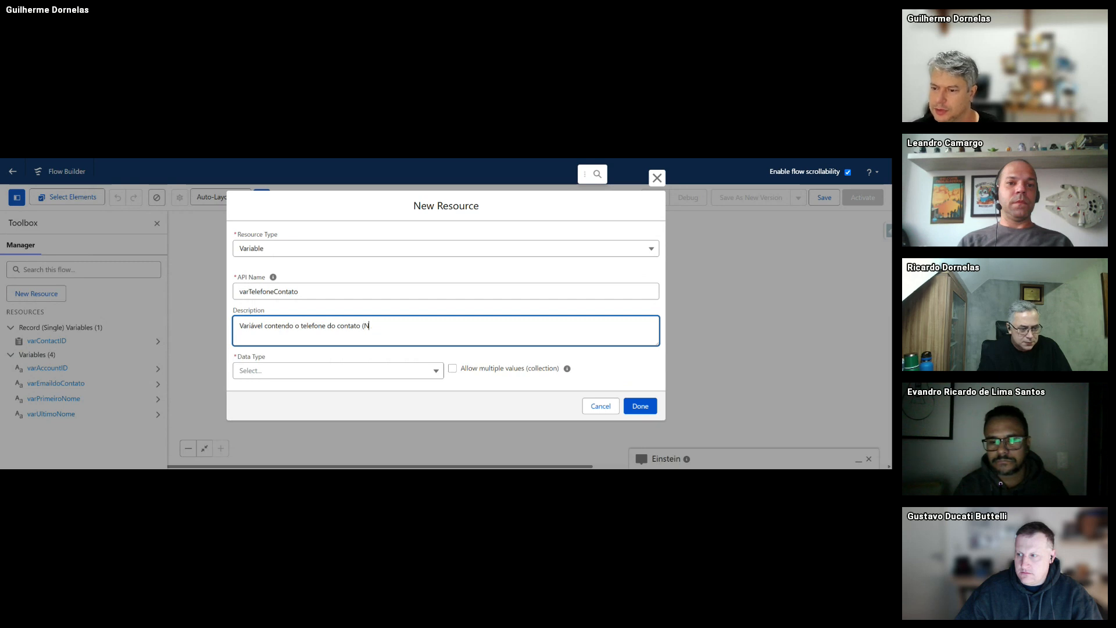
pyautogui.press('BackSpace')
pyautogui.write('Mobile')
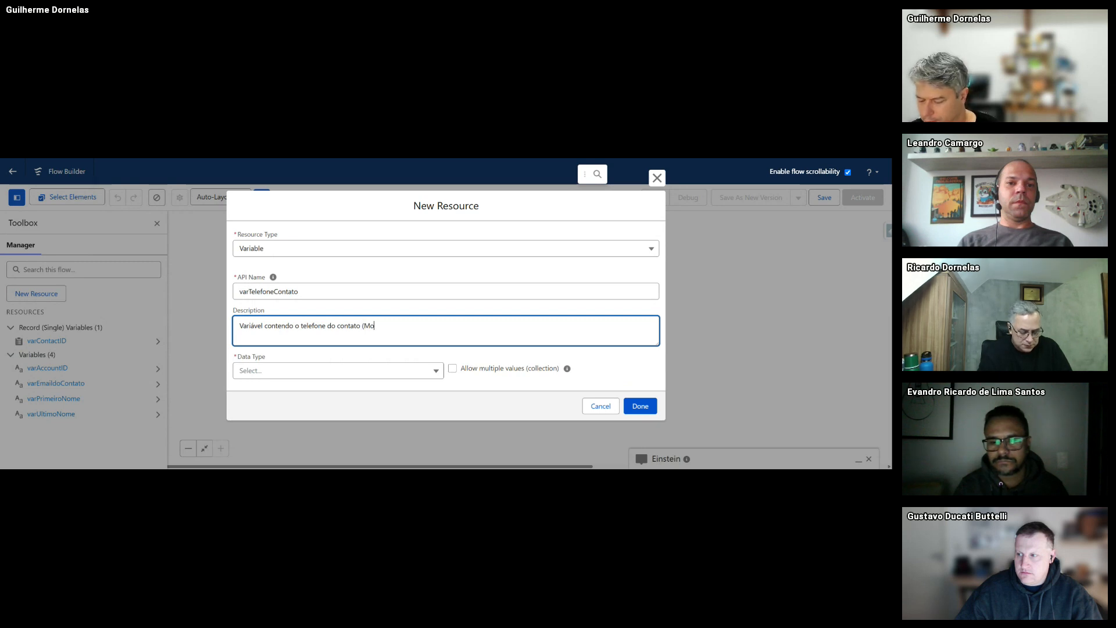
# - Give varTelefoneContato the Text data type, make it available for input, and save it
pyautogui.click(254, 369)
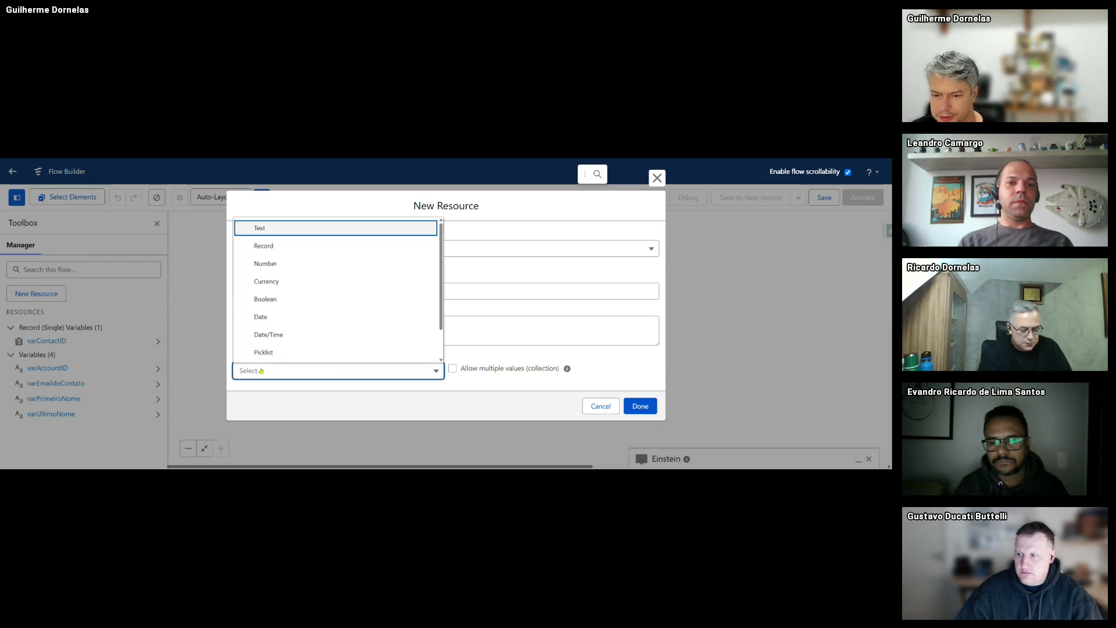
pyautogui.click(266, 229)
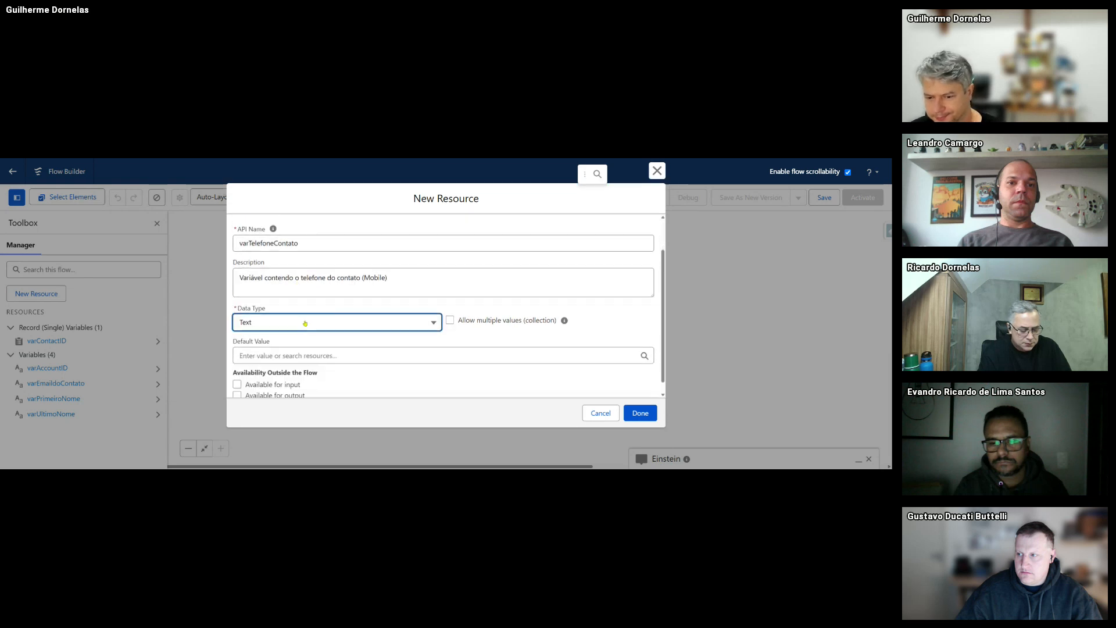
pyautogui.click(238, 373)
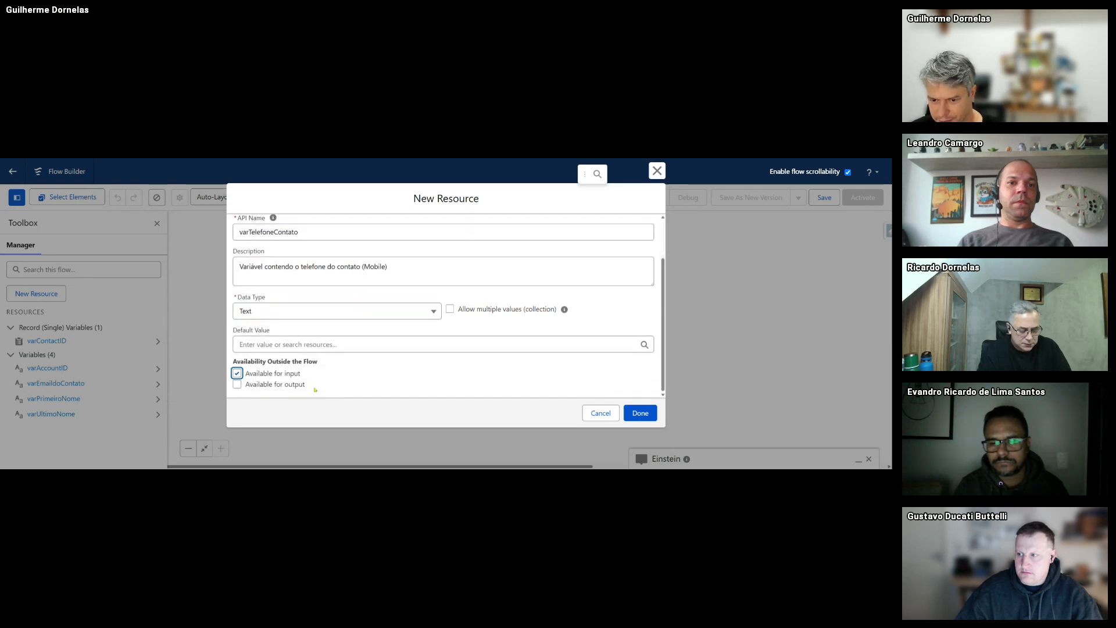
pyautogui.click(640, 413)
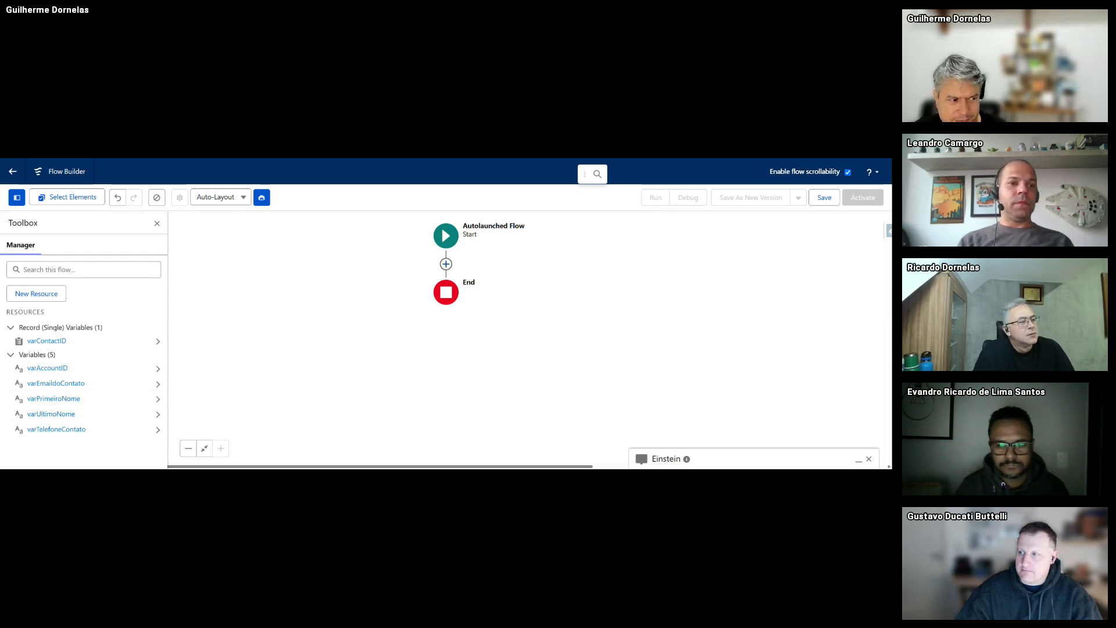
# - Add a Create Records element on the connector between Start and End
pyautogui.click(445, 264)
pyautogui.scroll(-3, 403, 381)
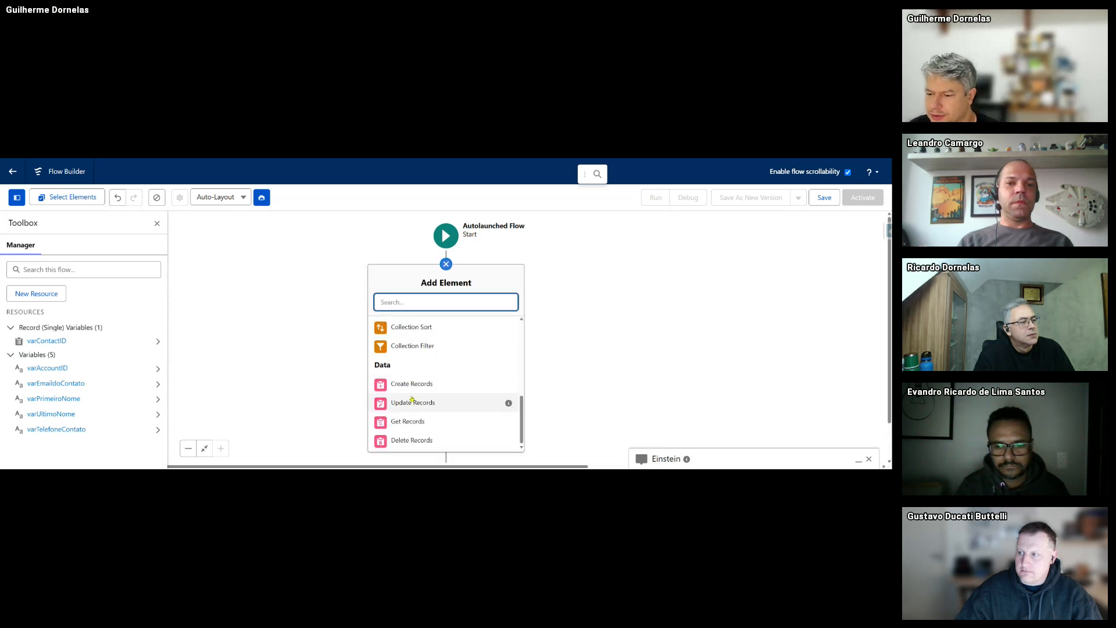
pyautogui.scroll(1, 421, 384)
pyautogui.scroll(3, 418, 384)
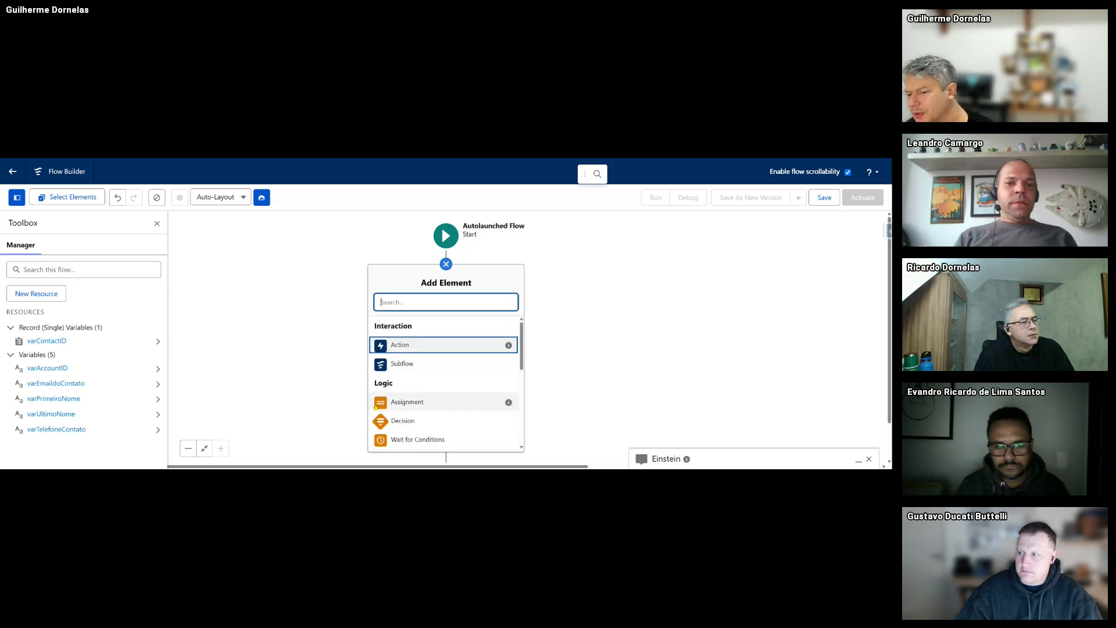
pyautogui.scroll(-5, 411, 401)
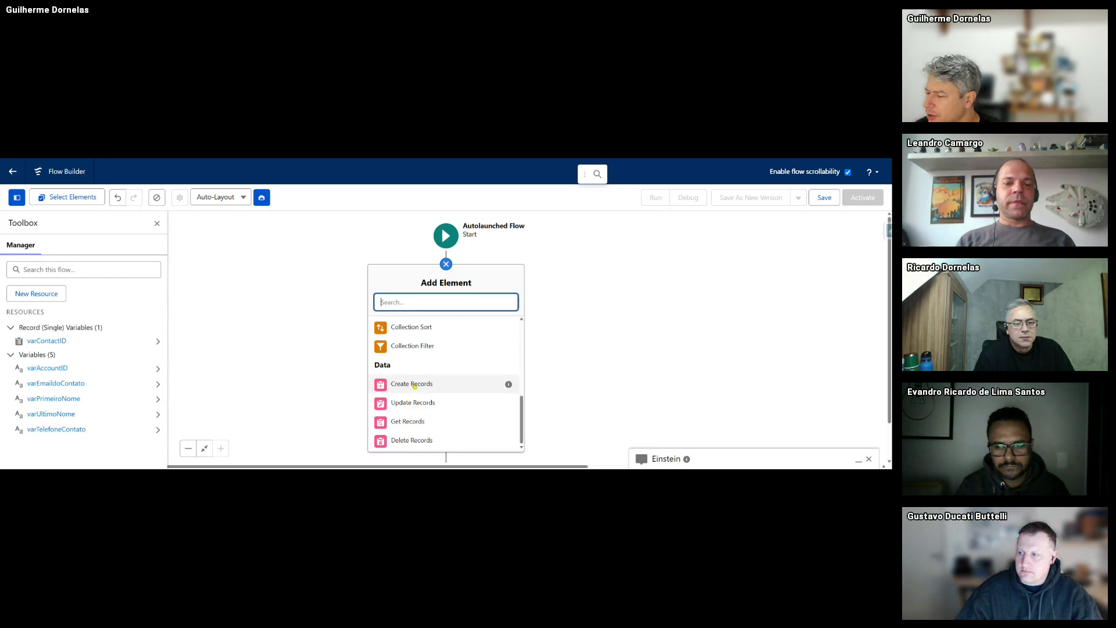
pyautogui.click(412, 384)
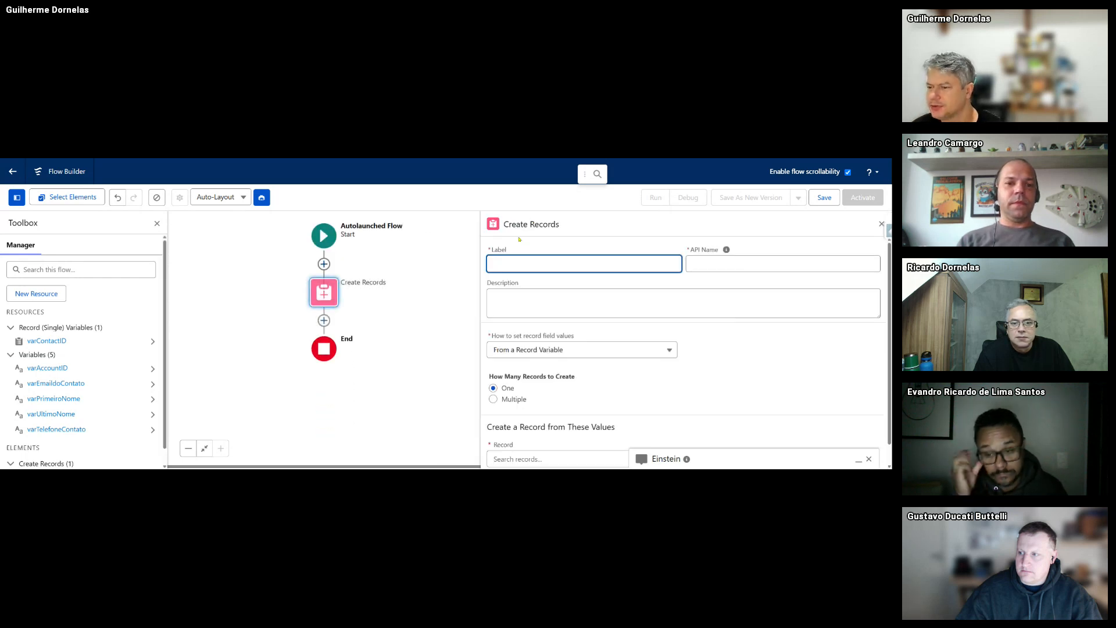
# - Label the element 'Criar Contato' and describe it as the contact-creation element suggested by the agent
pyautogui.write('C')
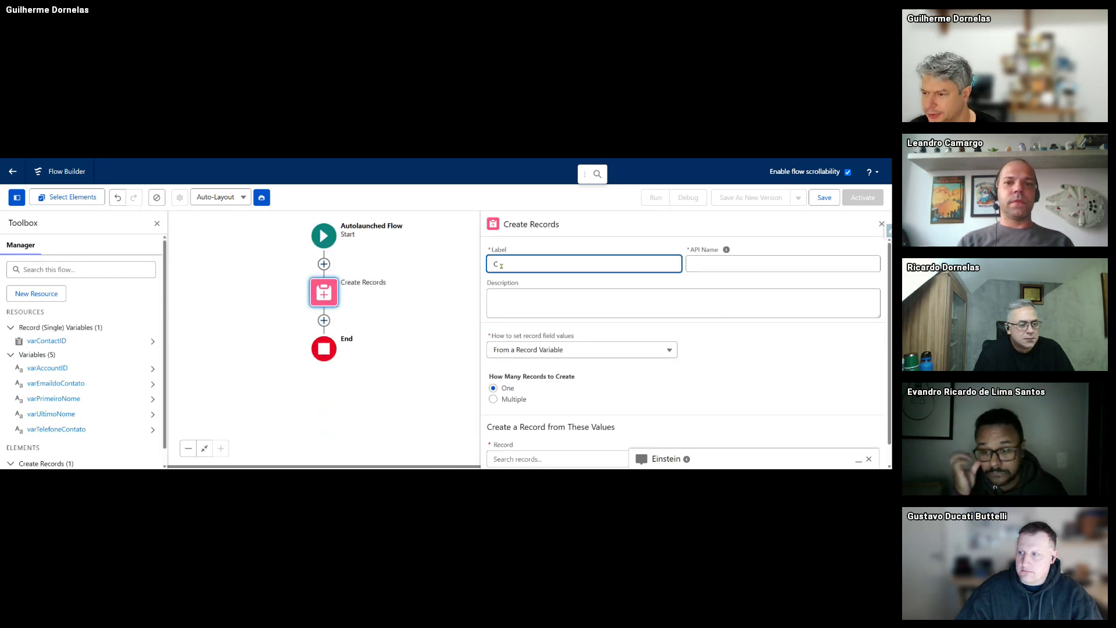
pyautogui.write('riar Contato')
pyautogui.press('Tab')
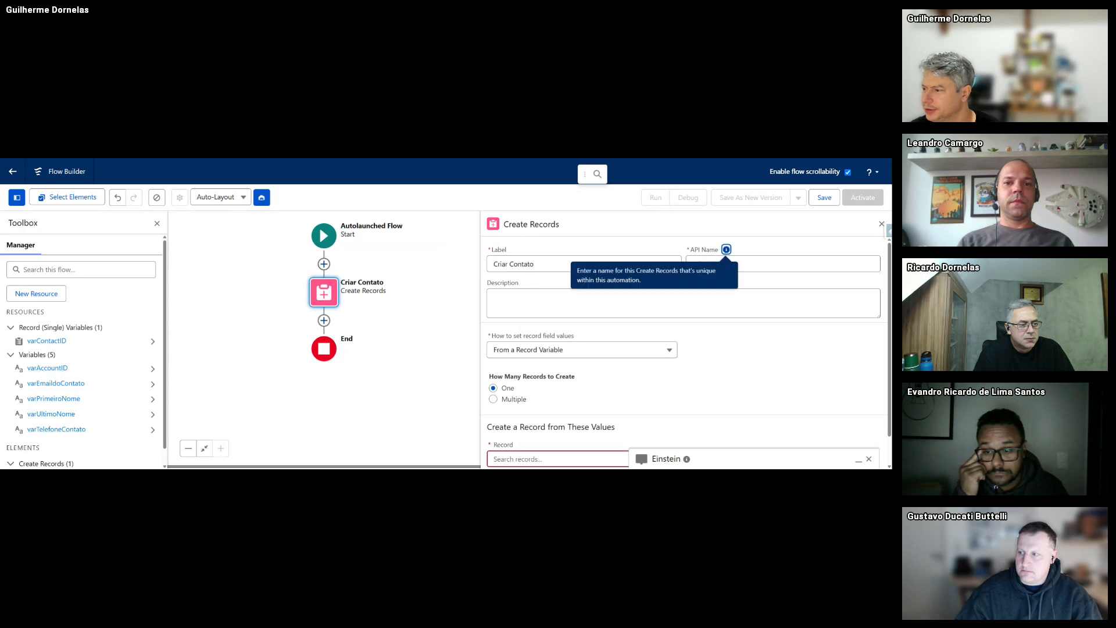
pyautogui.click(557, 307)
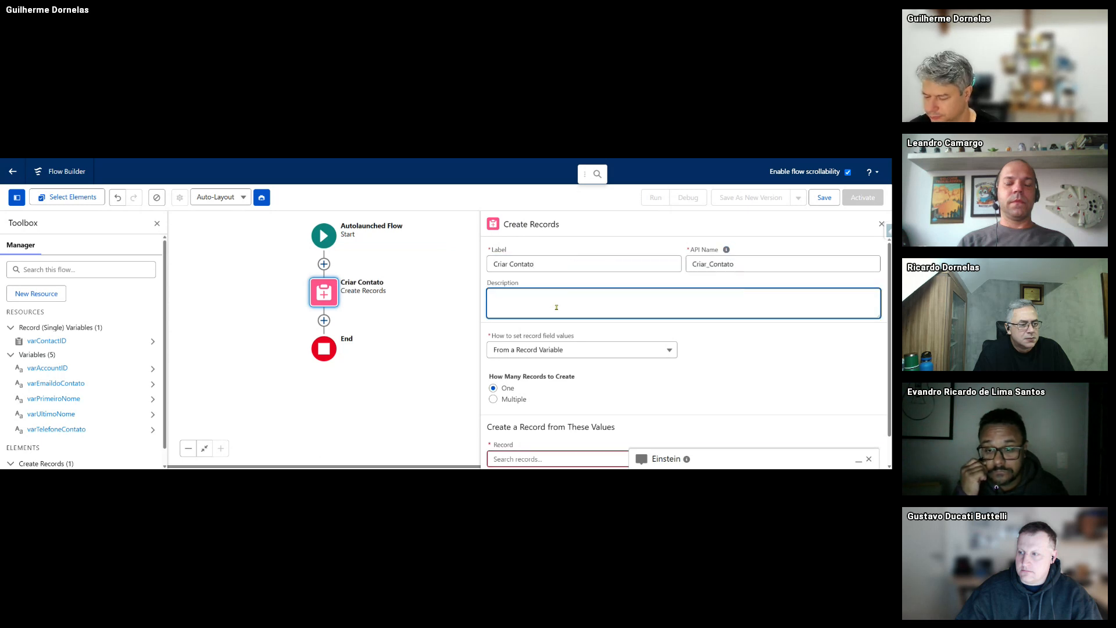
pyautogui.write('Elemtno')
pyautogui.press('BackSpace')
pyautogui.press('BackSpace')
pyautogui.press('BackSpace')
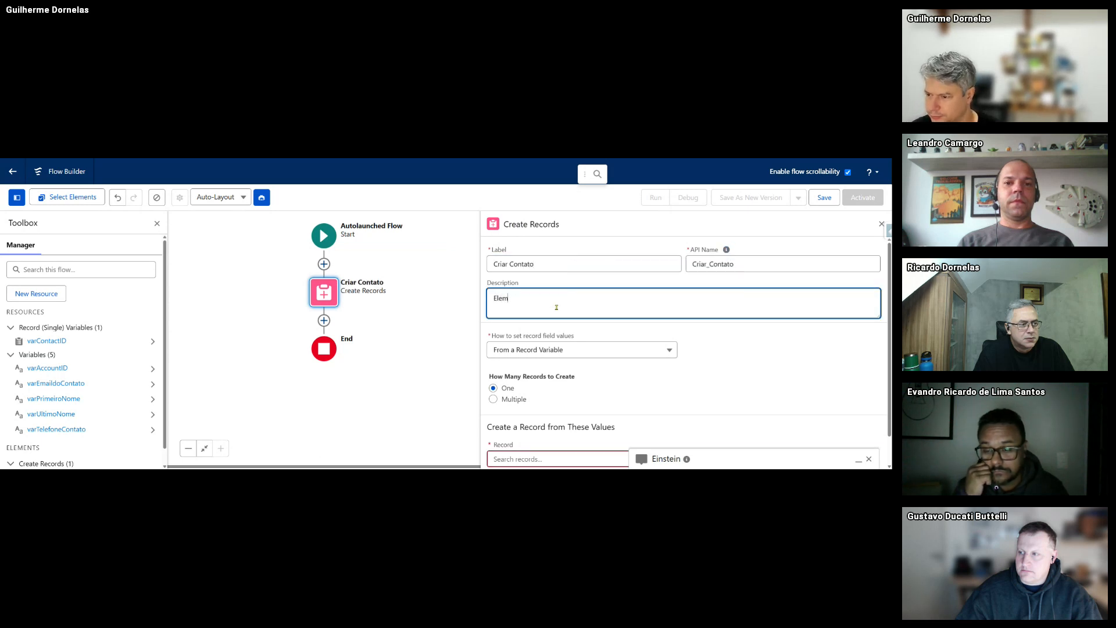
pyautogui.write('ento de Criação d')
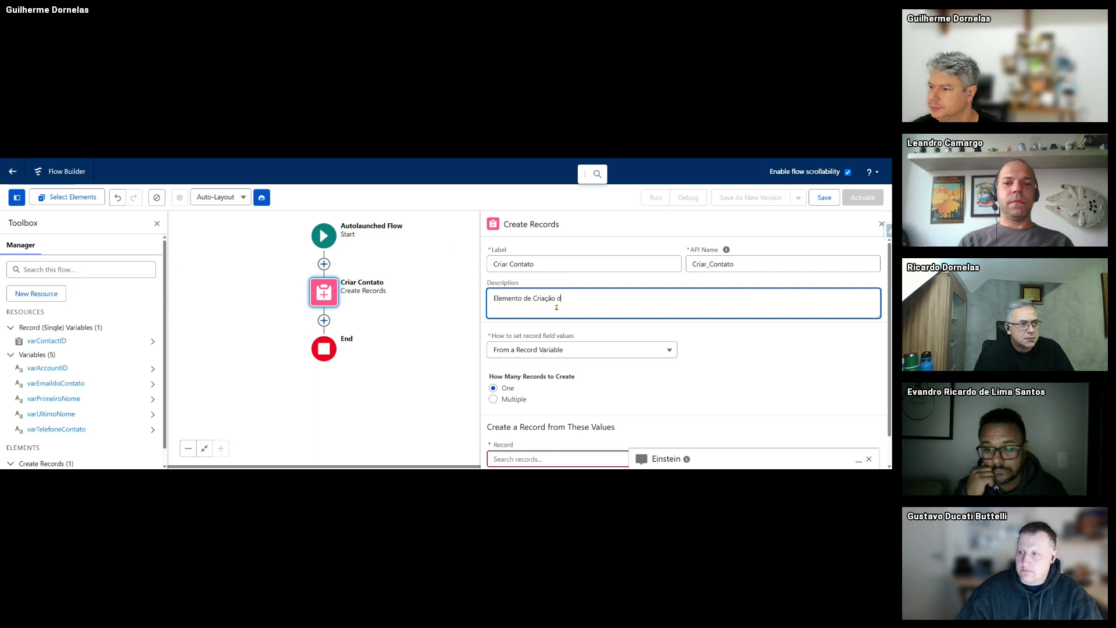
pyautogui.write('o contato sugerid')
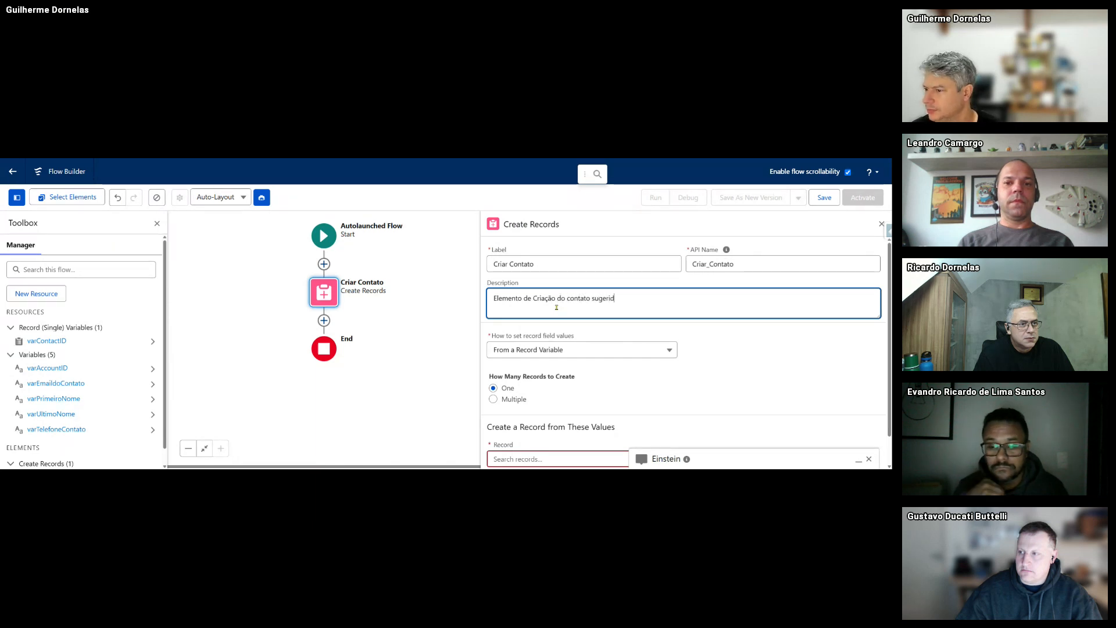
pyautogui.write('o  pelo Agentforce')
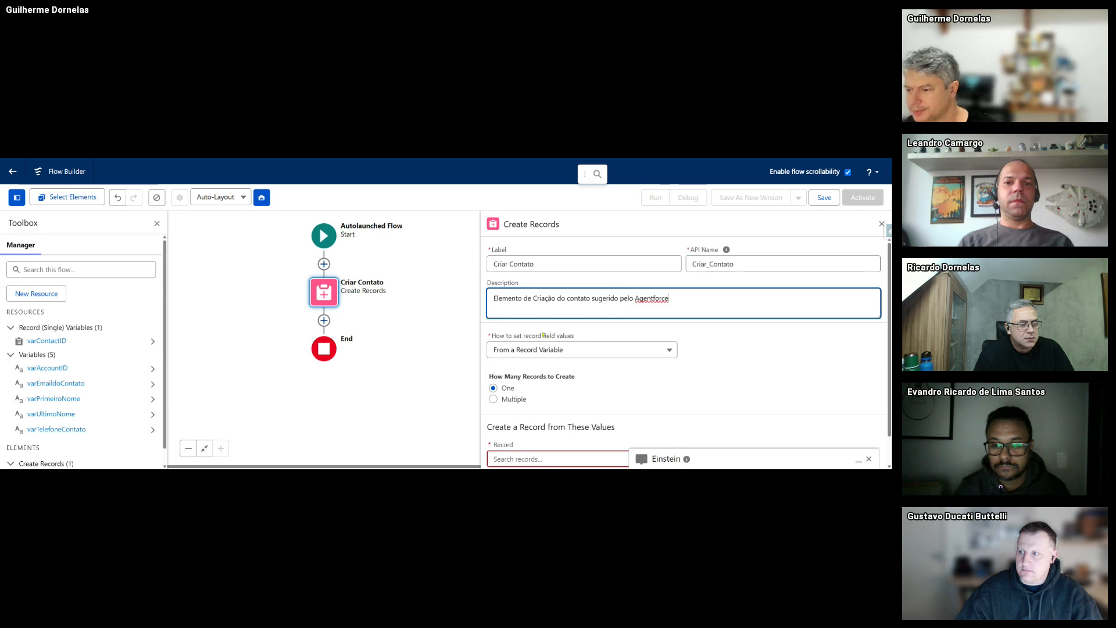
# - Set record field values manually and choose Contact as the object to create
pyautogui.scroll(-1, 542, 335)
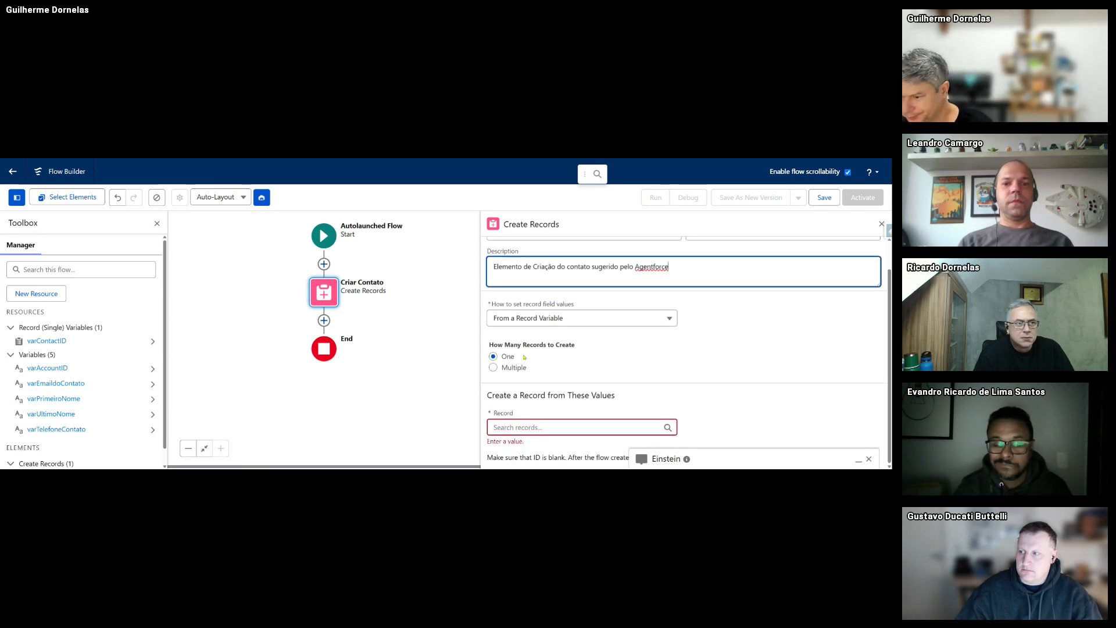
pyautogui.click(518, 321)
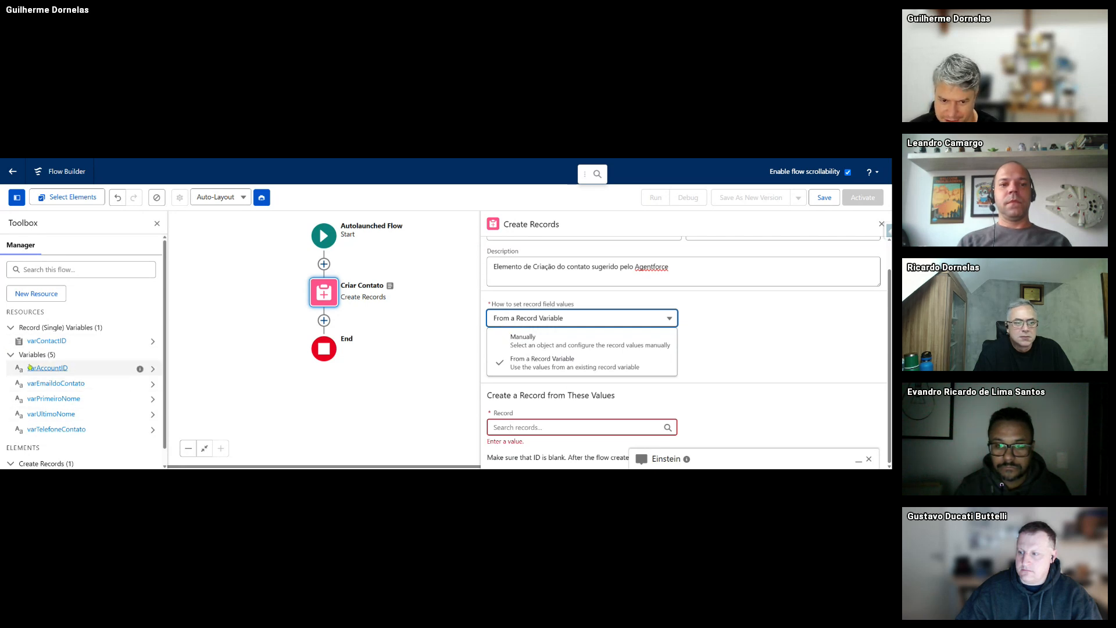
pyautogui.click(505, 343)
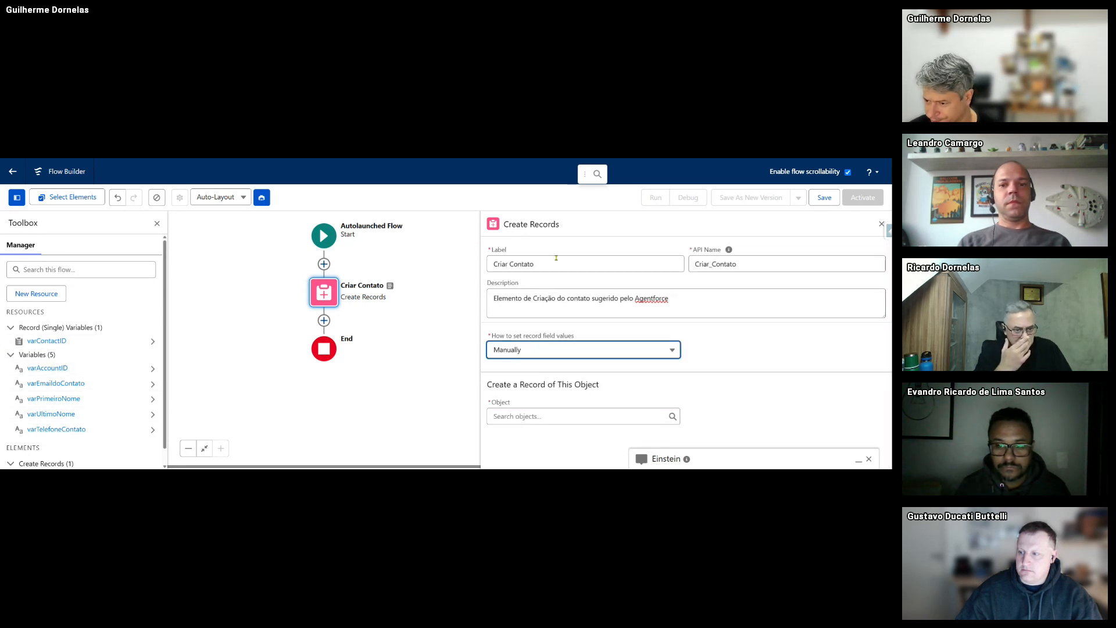
pyautogui.click(553, 417)
pyautogui.write('conta')
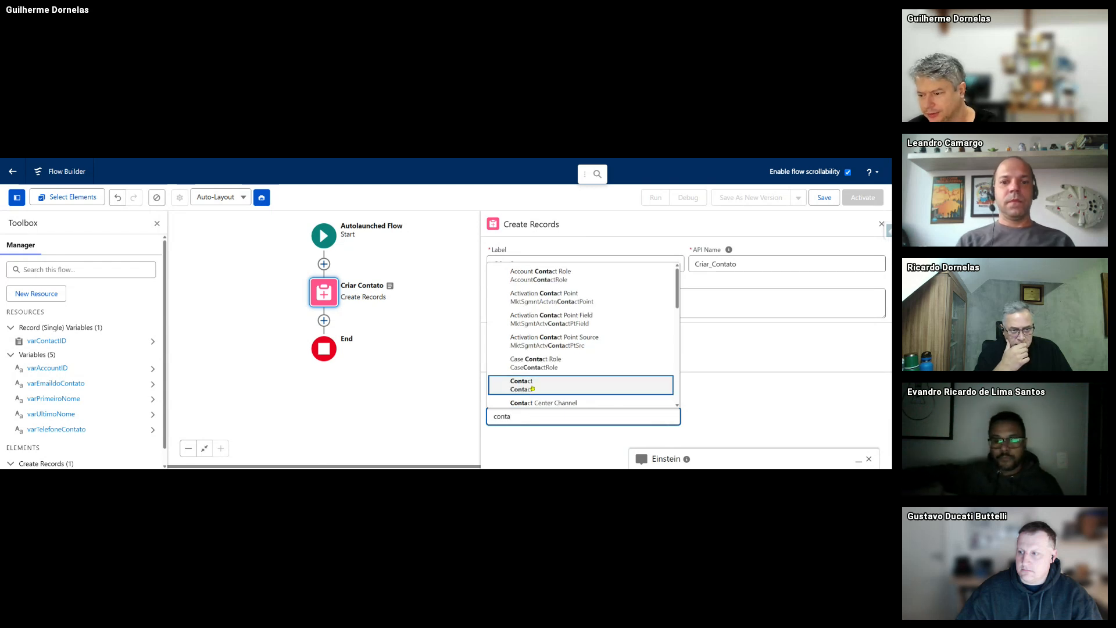
pyautogui.click(532, 386)
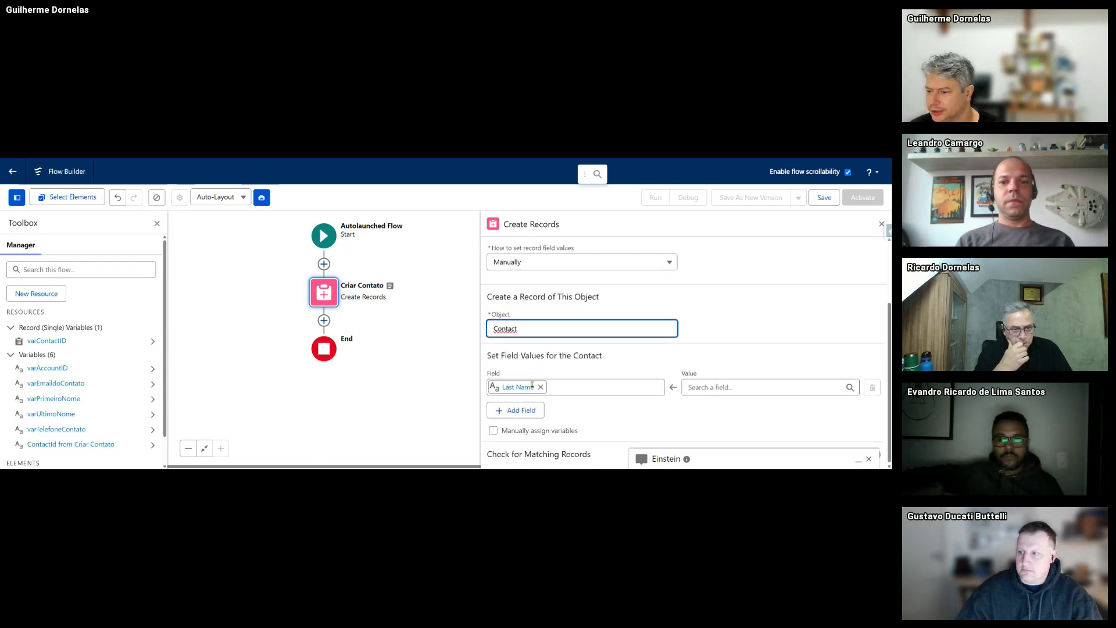
# - Map Last Name to varUltimoNome and add First Name mapped to varPrimeiroNome
pyautogui.click(700, 387)
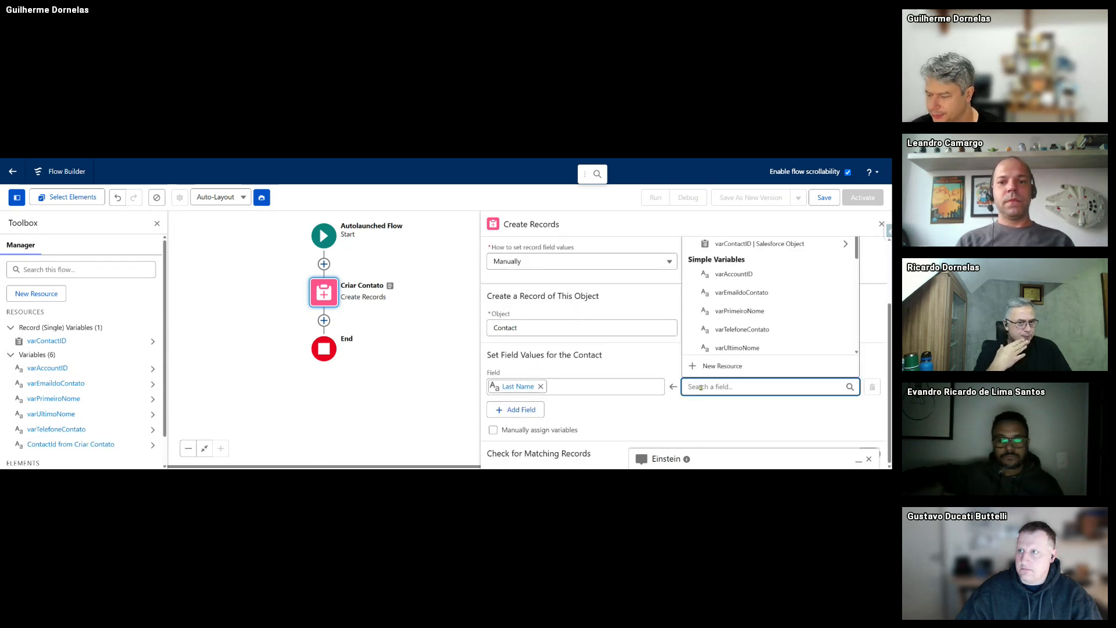
pyautogui.click(733, 348)
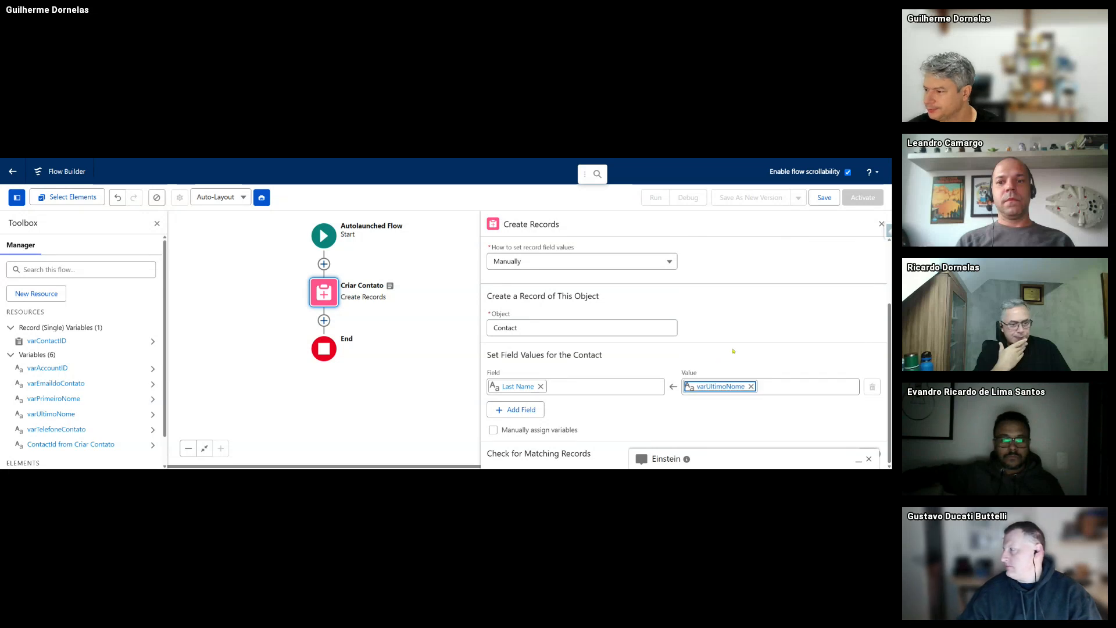
pyautogui.click(515, 409)
pyautogui.click(515, 420)
pyautogui.write('first')
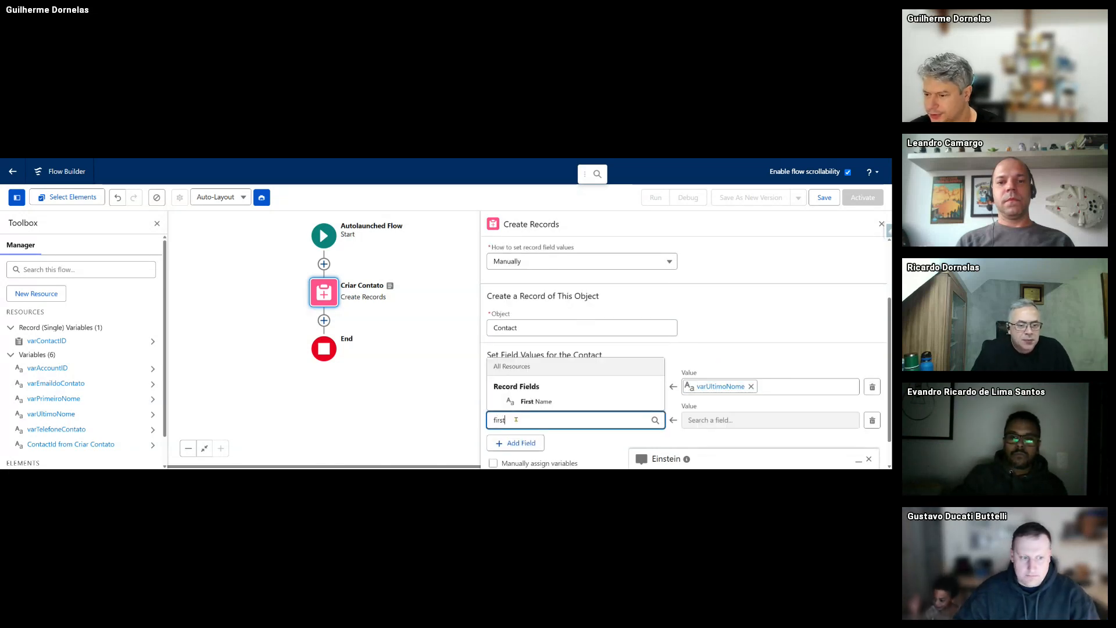
pyautogui.click(535, 402)
pyautogui.click(718, 420)
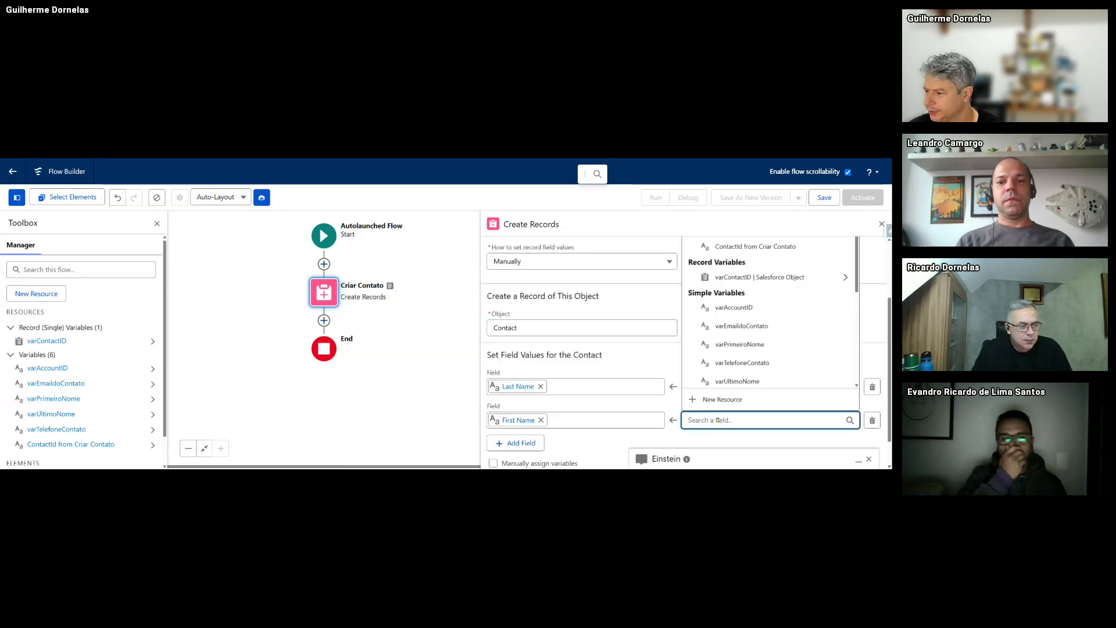
pyautogui.click(756, 345)
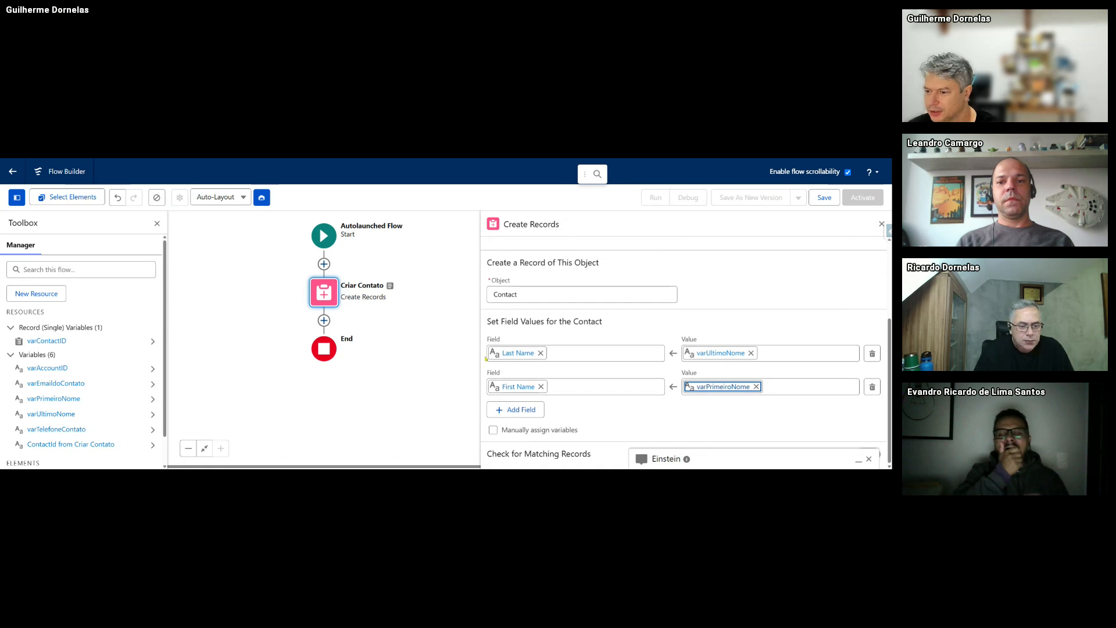
# - Clear and remap the Last Name value to varUltimoNome
pyautogui.click(541, 354)
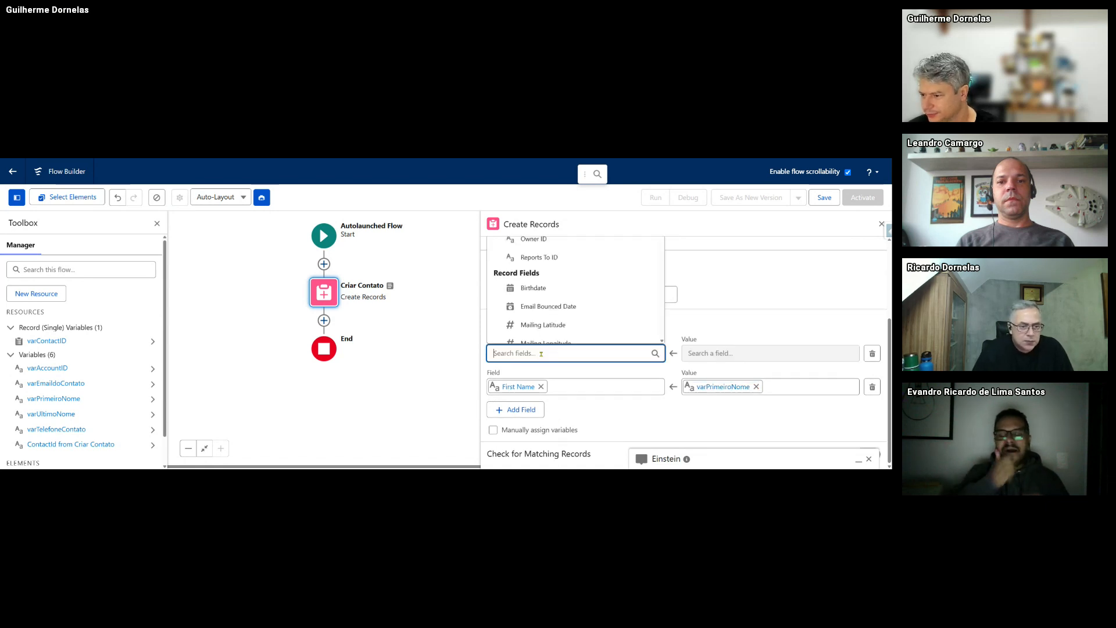
pyautogui.click(541, 387)
pyautogui.click(751, 354)
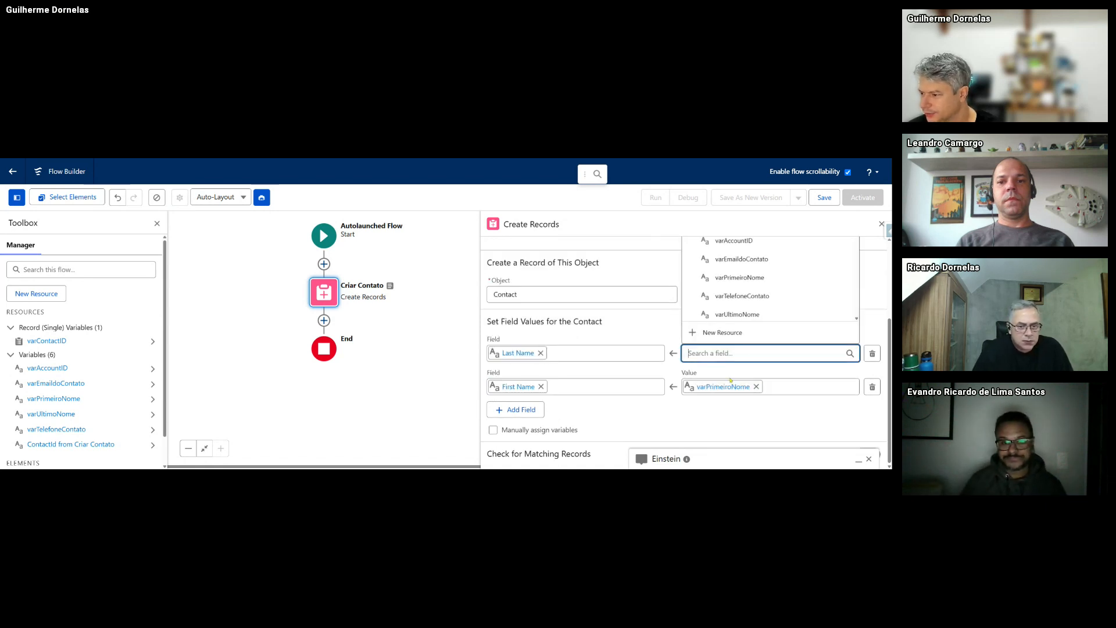
pyautogui.click(733, 420)
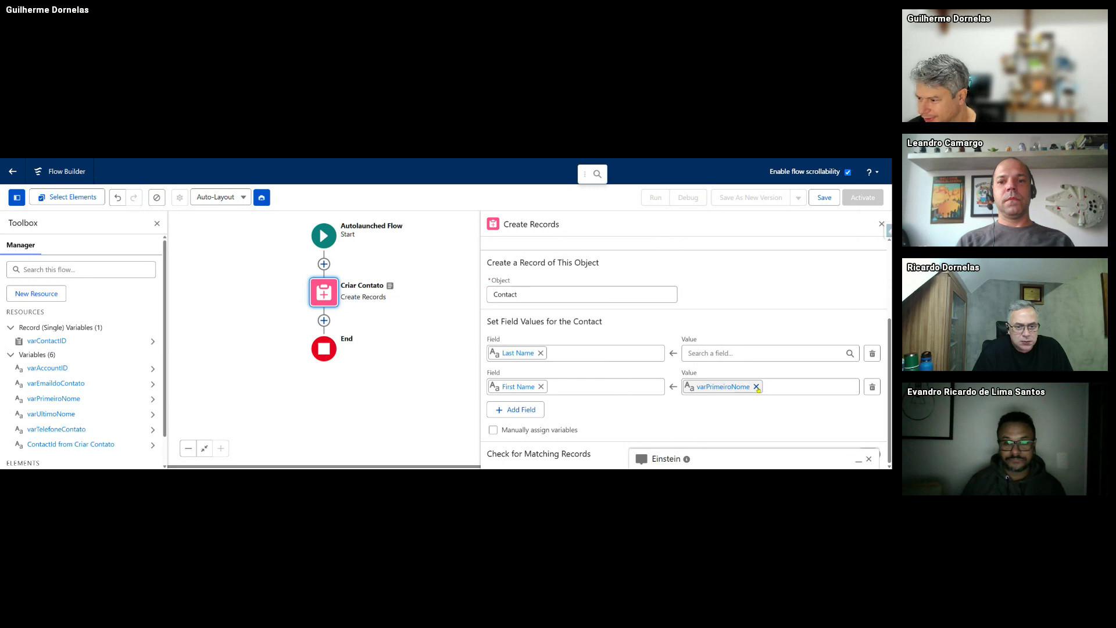
pyautogui.click(711, 354)
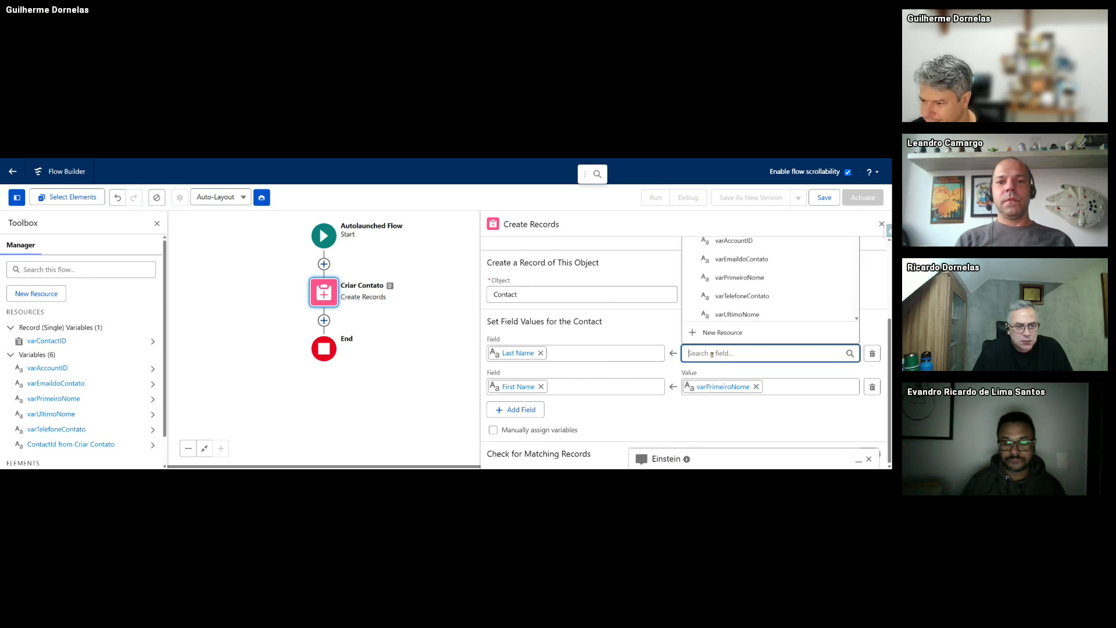
pyautogui.write('ult')
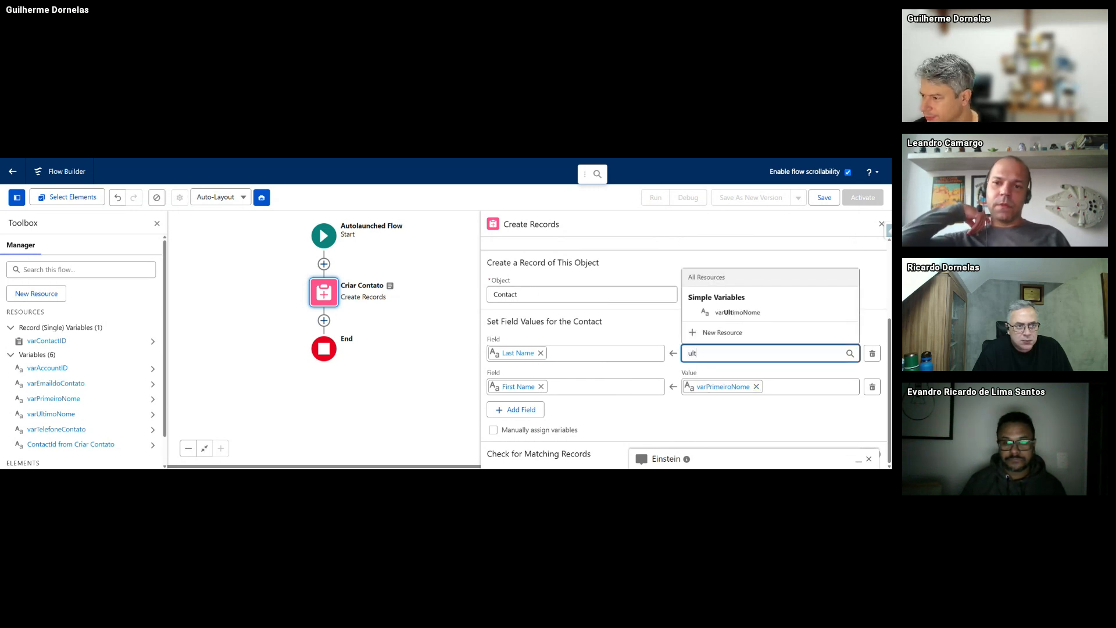
pyautogui.click(733, 311)
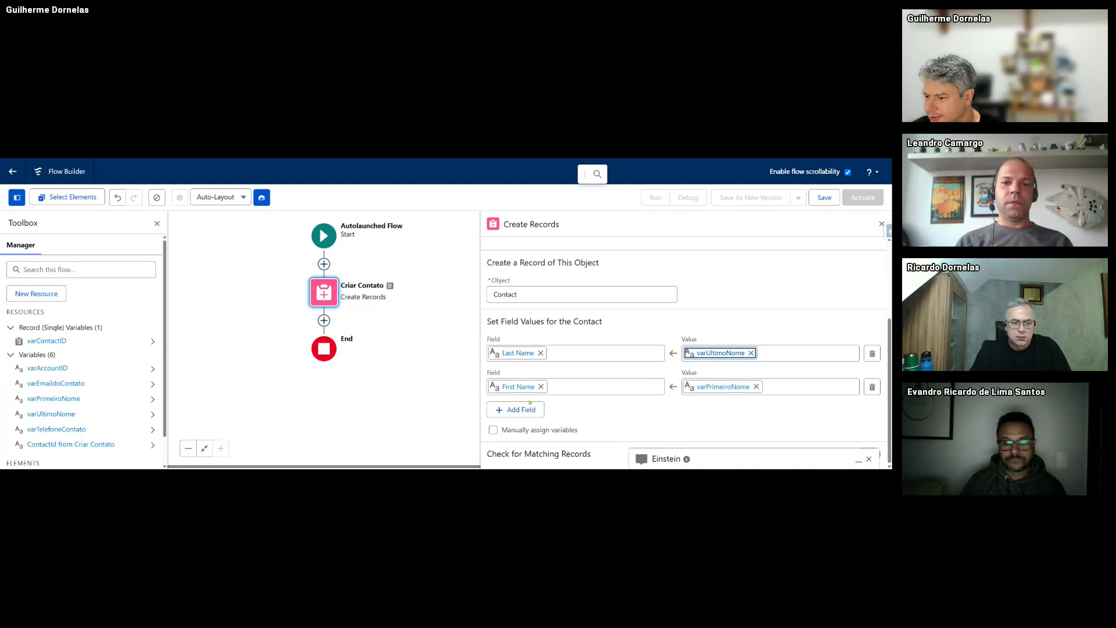
# - Add a Mobile Phone field mapped to varTelefoneContato
pyautogui.click(515, 409)
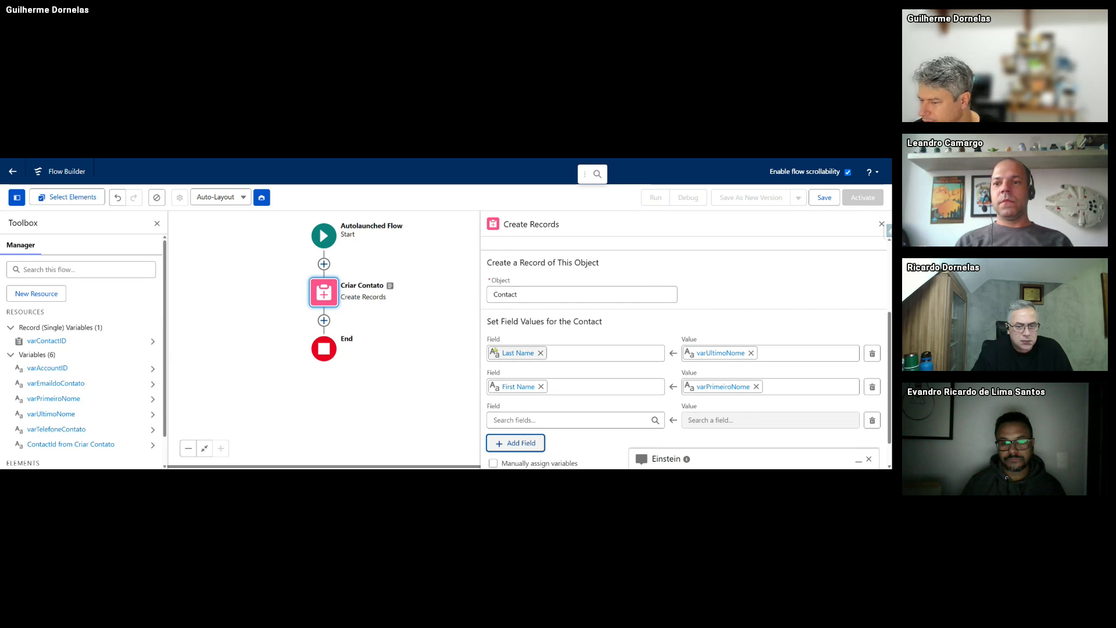
pyautogui.click(517, 420)
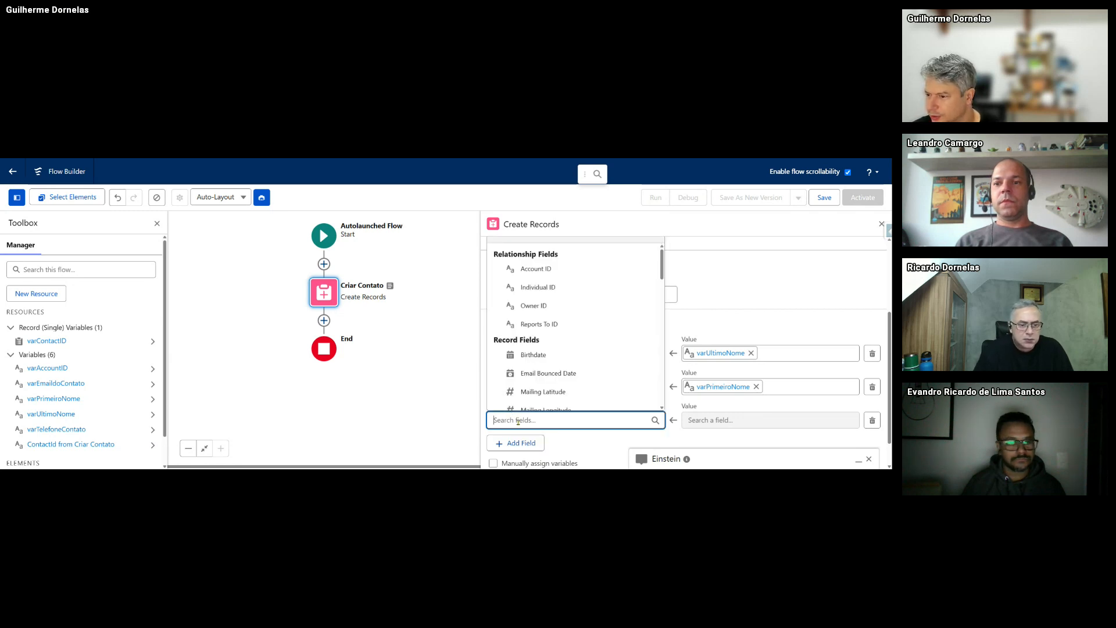
pyautogui.write('mobi')
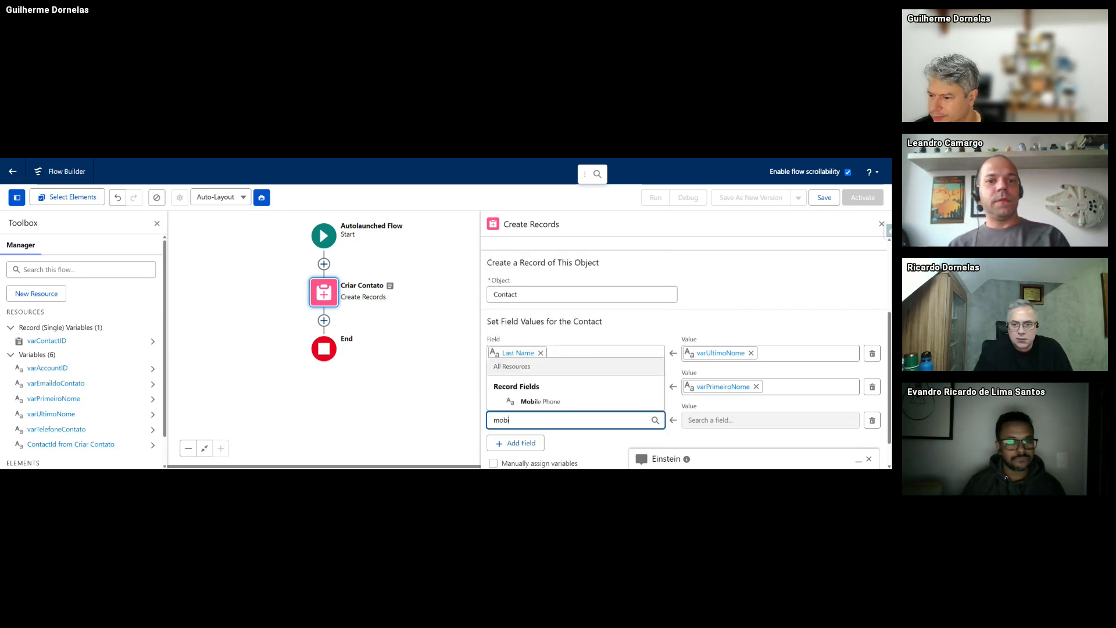
pyautogui.click(540, 401)
pyautogui.click(712, 413)
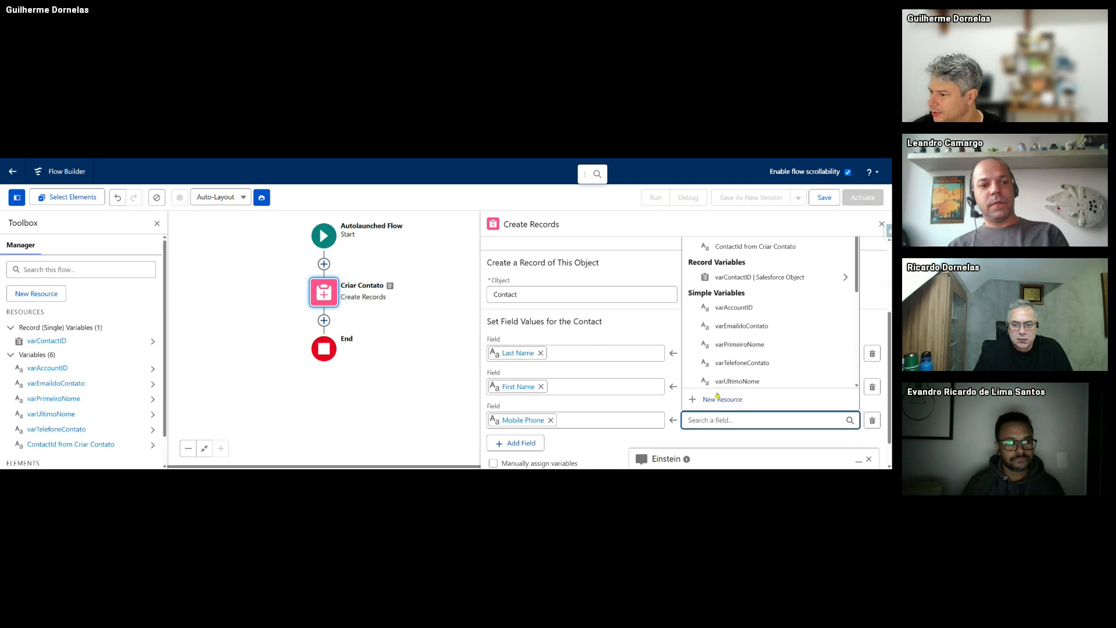
pyautogui.click(742, 362)
# - Add an Email field mapped to varEmaildoContato
pyautogui.click(519, 443)
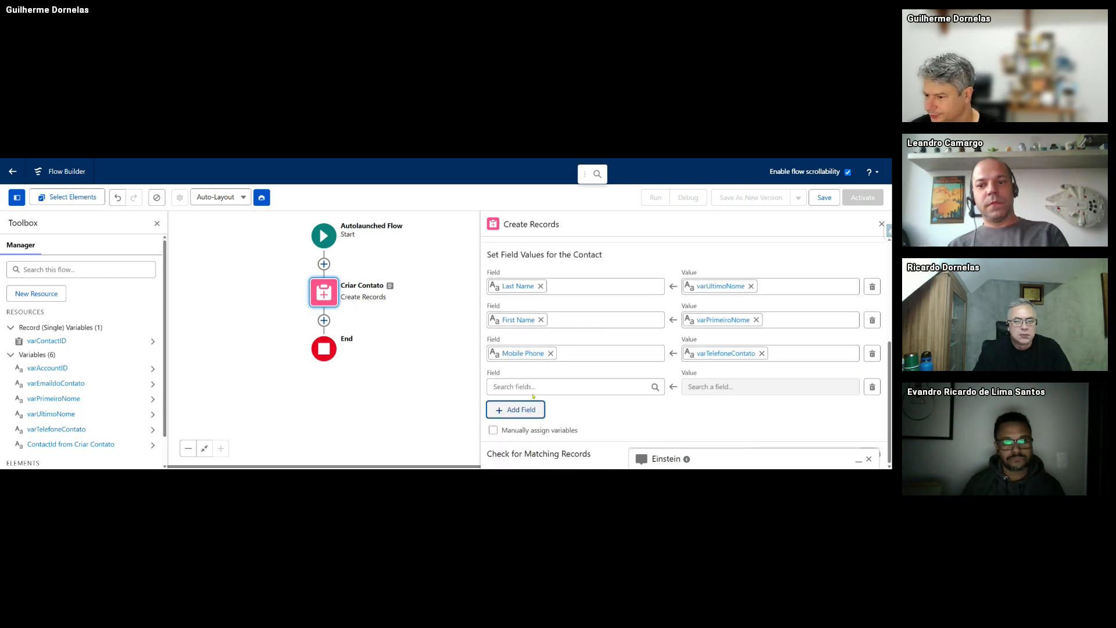
pyautogui.click(551, 386)
pyautogui.write('emai')
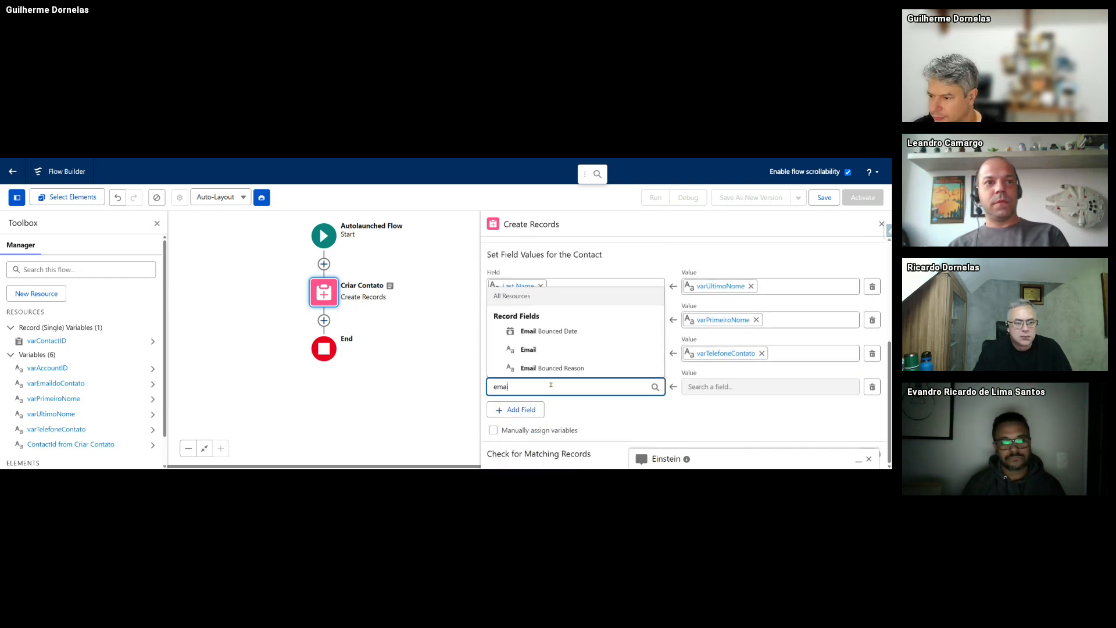
pyautogui.click(528, 349)
pyautogui.click(719, 385)
pyautogui.write('e')
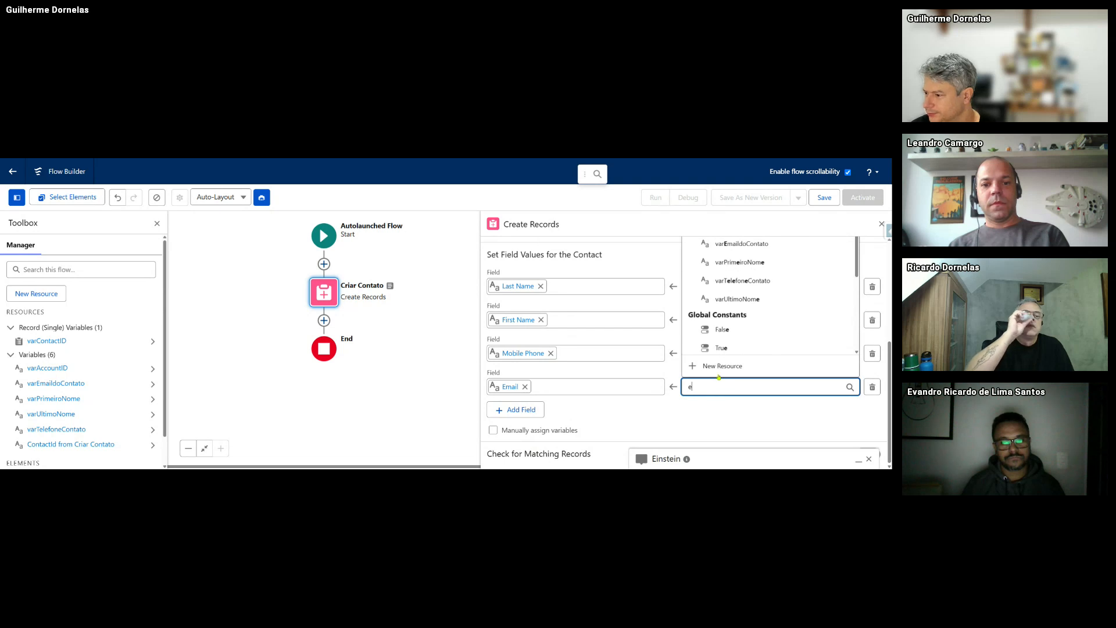
pyautogui.click(733, 246)
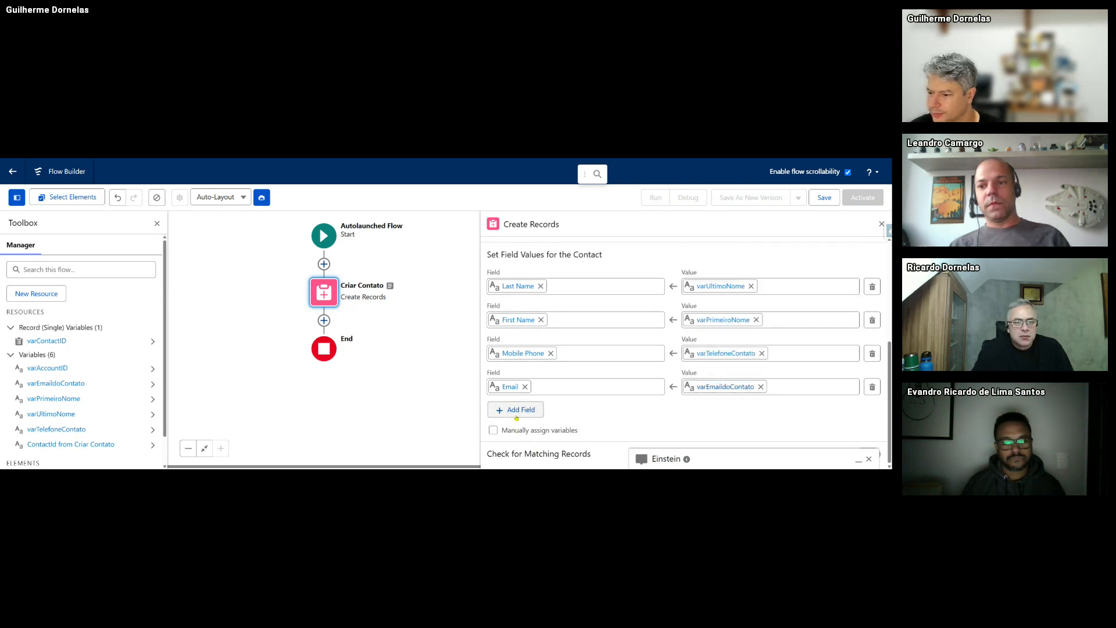
# - Add an Account ID field mapped to varAccountID and close the Einstein assistant
pyautogui.click(517, 413)
pyautogui.click(523, 420)
pyautogui.write('acc')
pyautogui.click(523, 382)
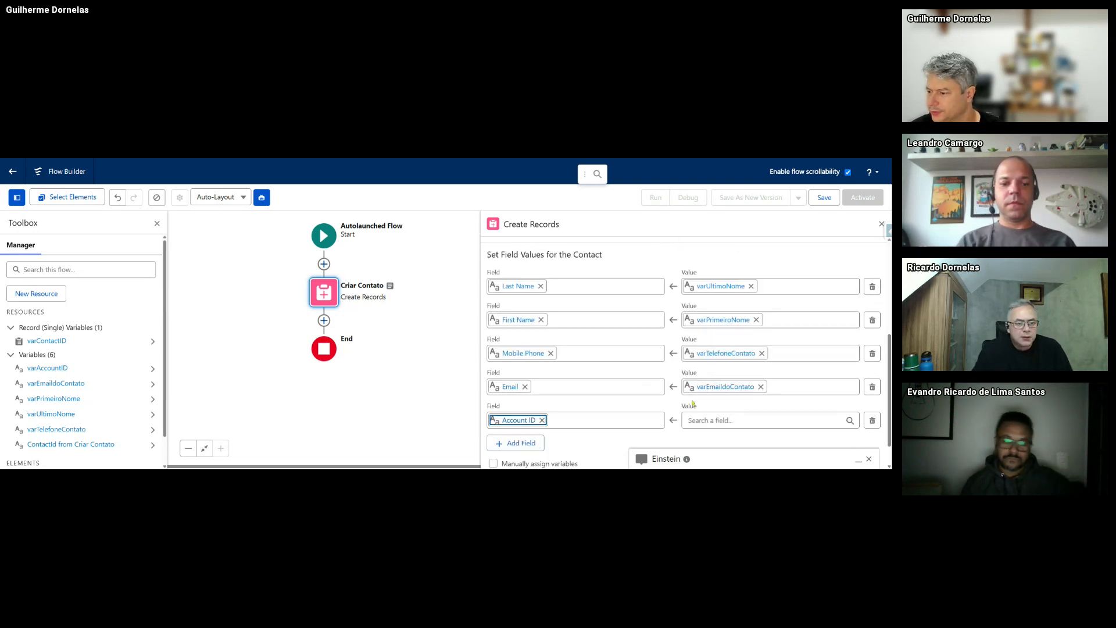
pyautogui.click(704, 420)
pyautogui.click(744, 315)
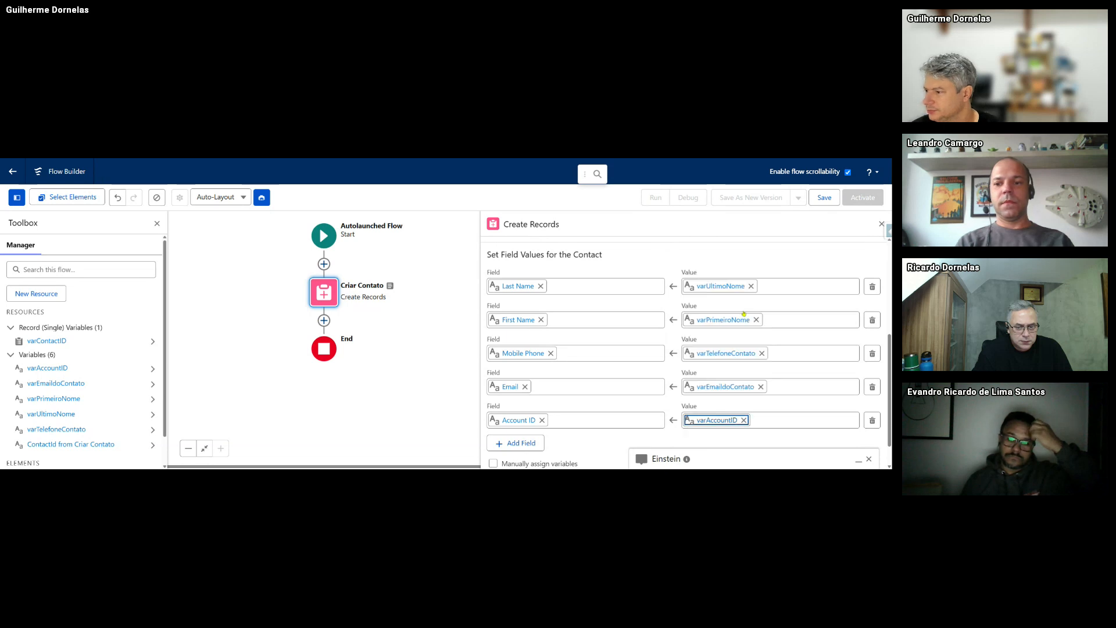
pyautogui.scroll(-1, 697, 366)
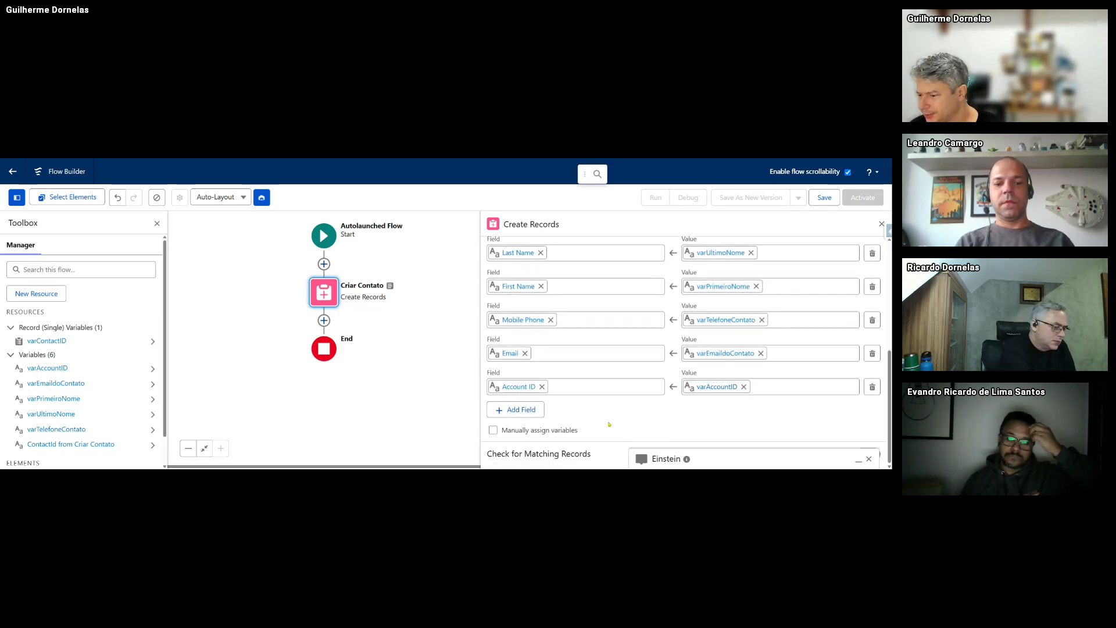
pyautogui.click(869, 459)
pyautogui.scroll(10, 623, 405)
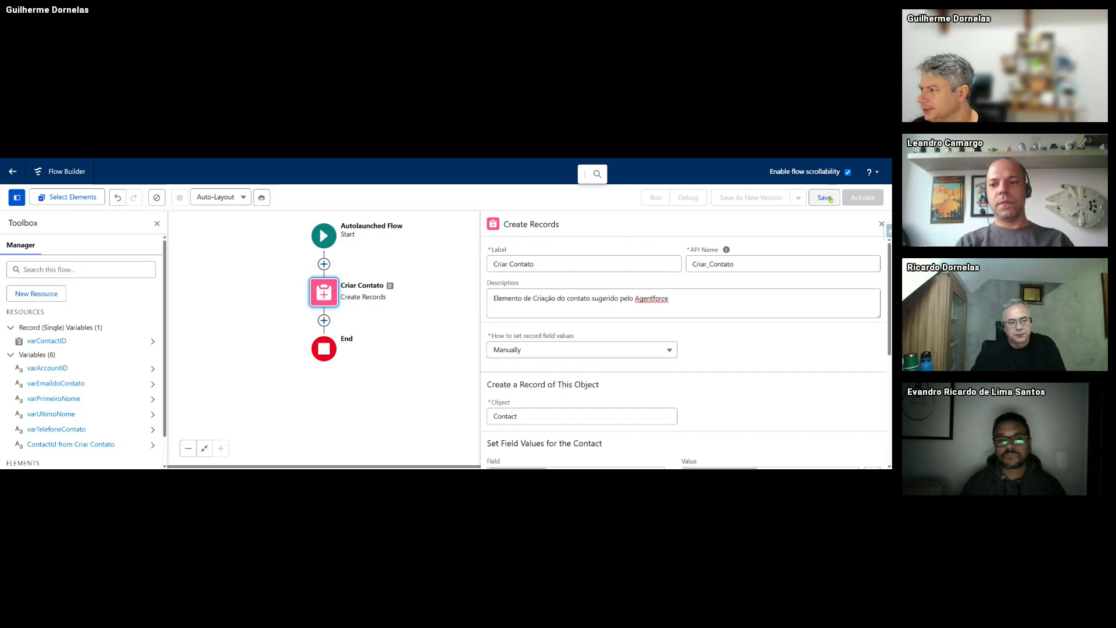
# - Save the flow with label 'Autolaunched : Criar Contato baseado no Agentforce', letting the API Name fill in
pyautogui.click(824, 197)
pyautogui.click(311, 282)
pyautogui.write('Fl')
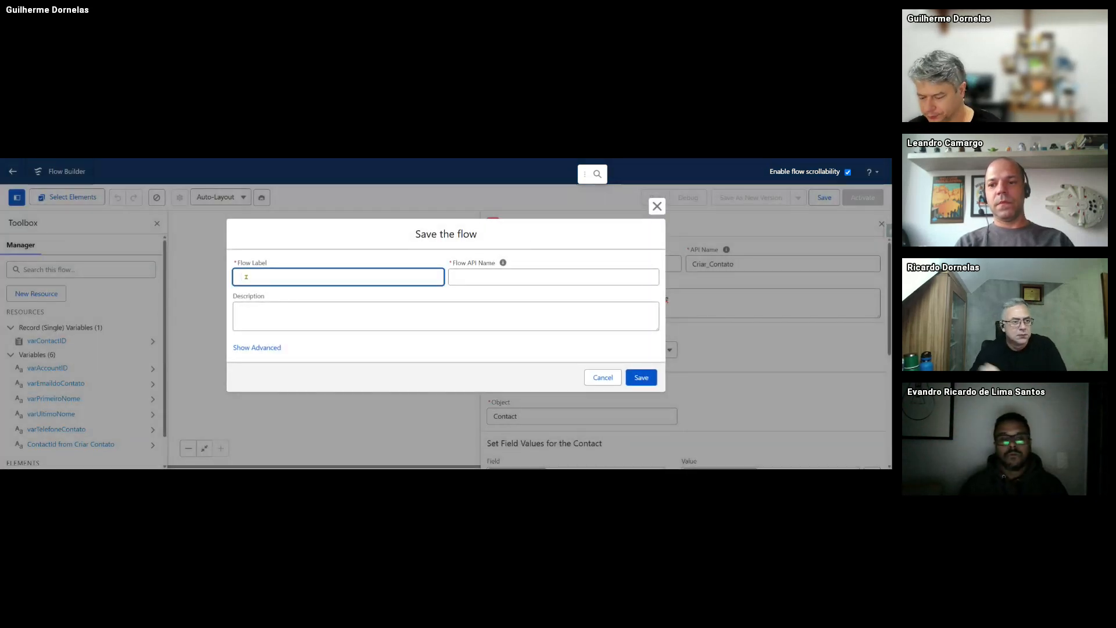
pyautogui.write('ow')
pyautogui.press('BackSpace')
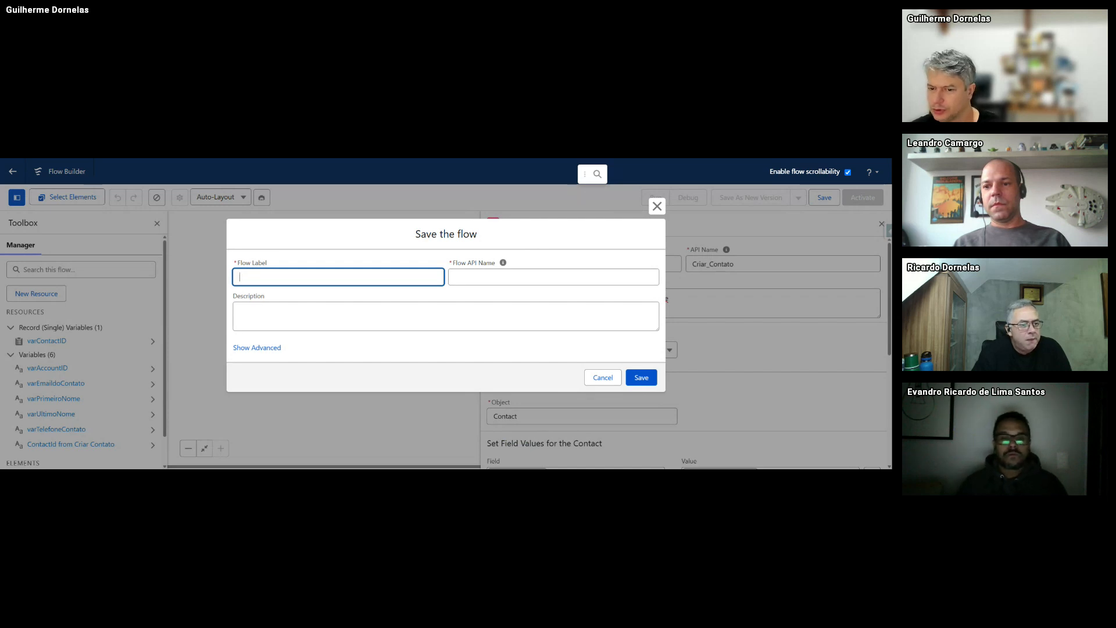
pyautogui.write('Auto')
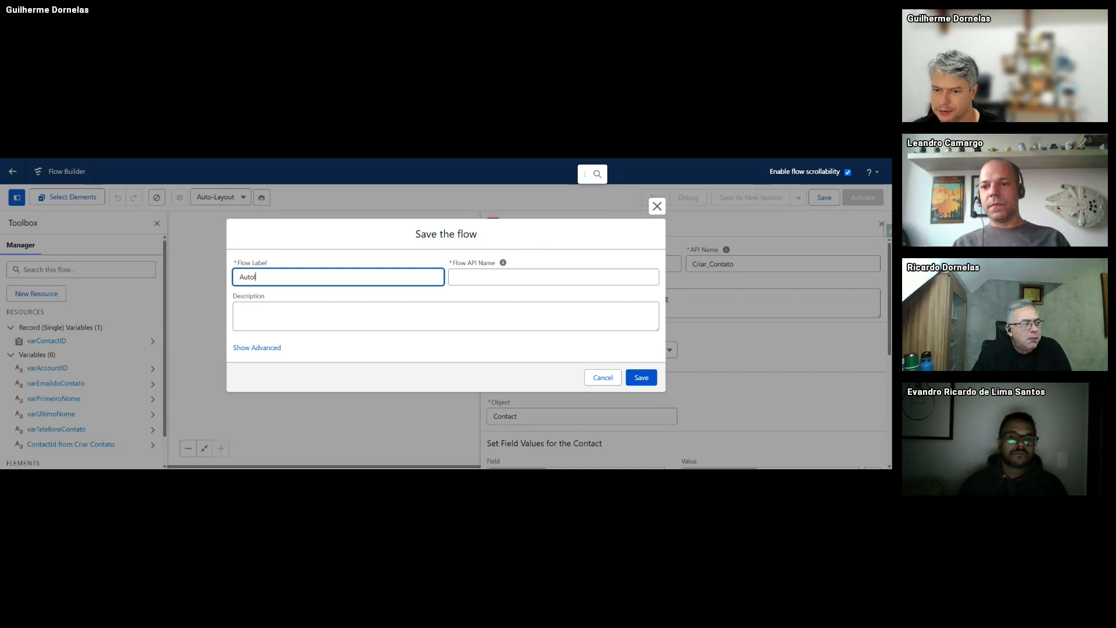
pyautogui.write('launched ')
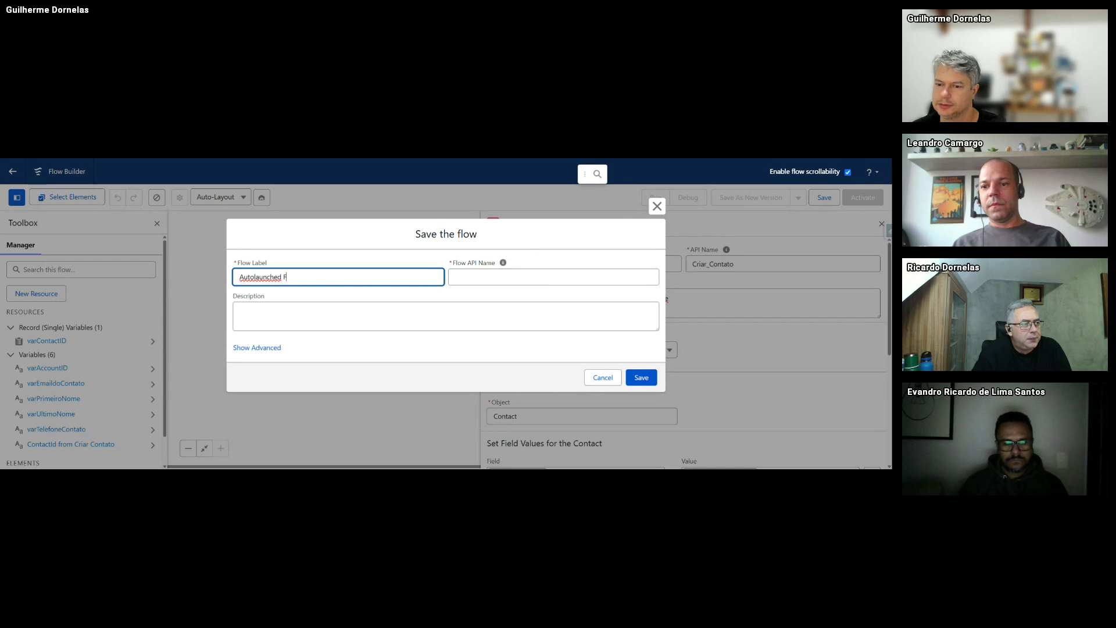
pyautogui.write('F')
pyautogui.press('BackSpace')
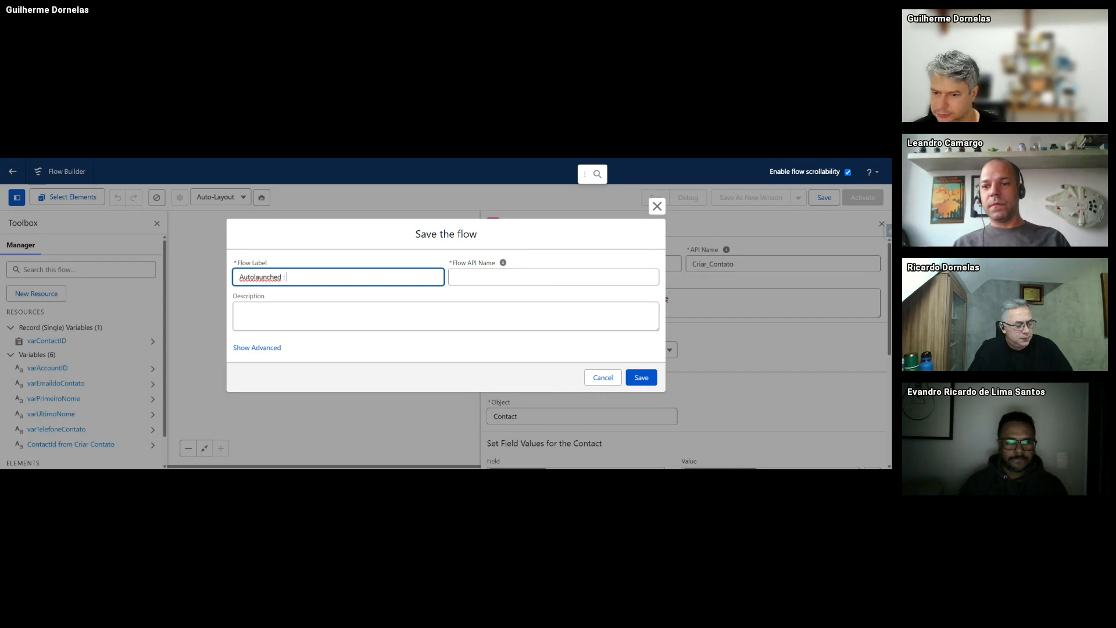
pyautogui.write(': Criar Co')
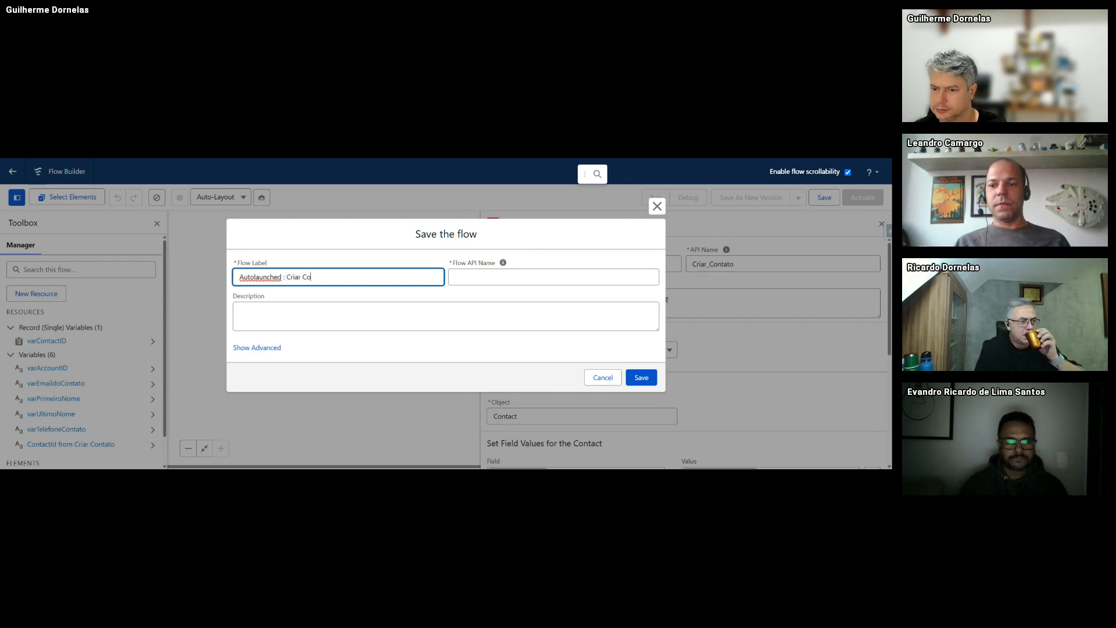
pyautogui.write('ntato basead')
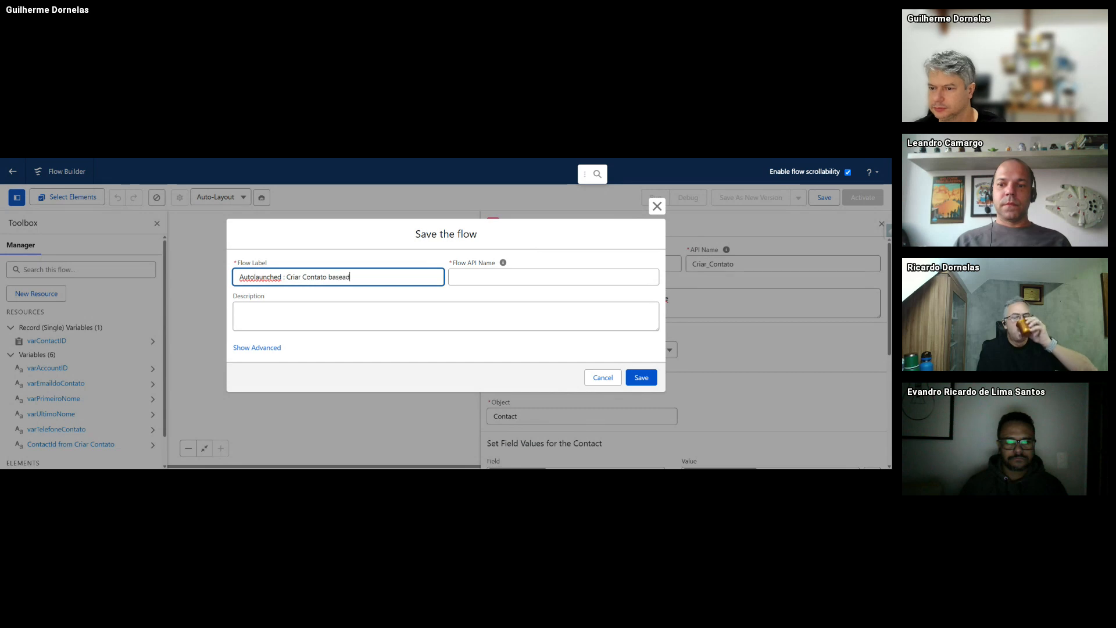
pyautogui.write('o no Agentforc')
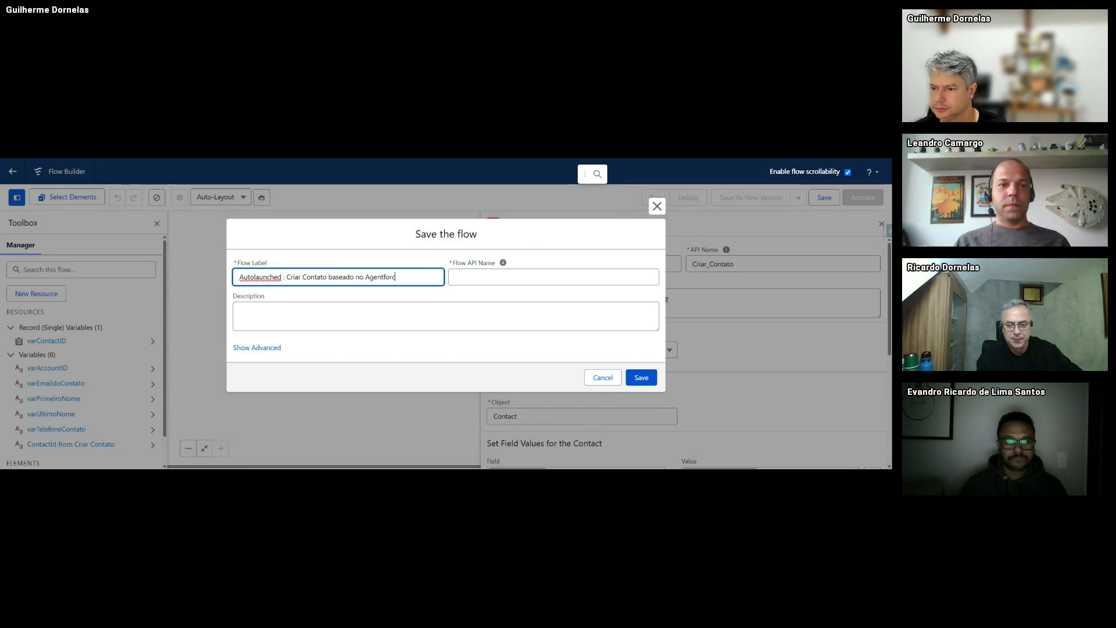
pyautogui.write('e')
pyautogui.press('Tab')
# - Describe the flow as its label plus '- definindo variáveis de primeiro n, email e telefone.'
pyautogui.tripleClick(341, 278)
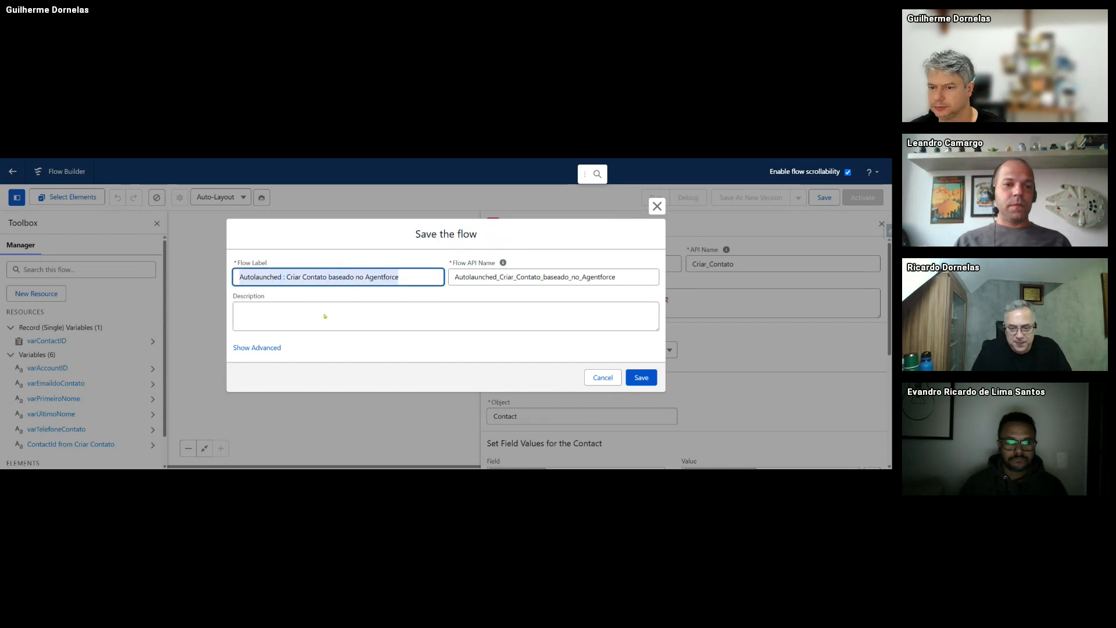
pyautogui.hotkey('ctrl', 'c')
pyautogui.click(324, 315)
pyautogui.hotkey('ctrl', 'v')
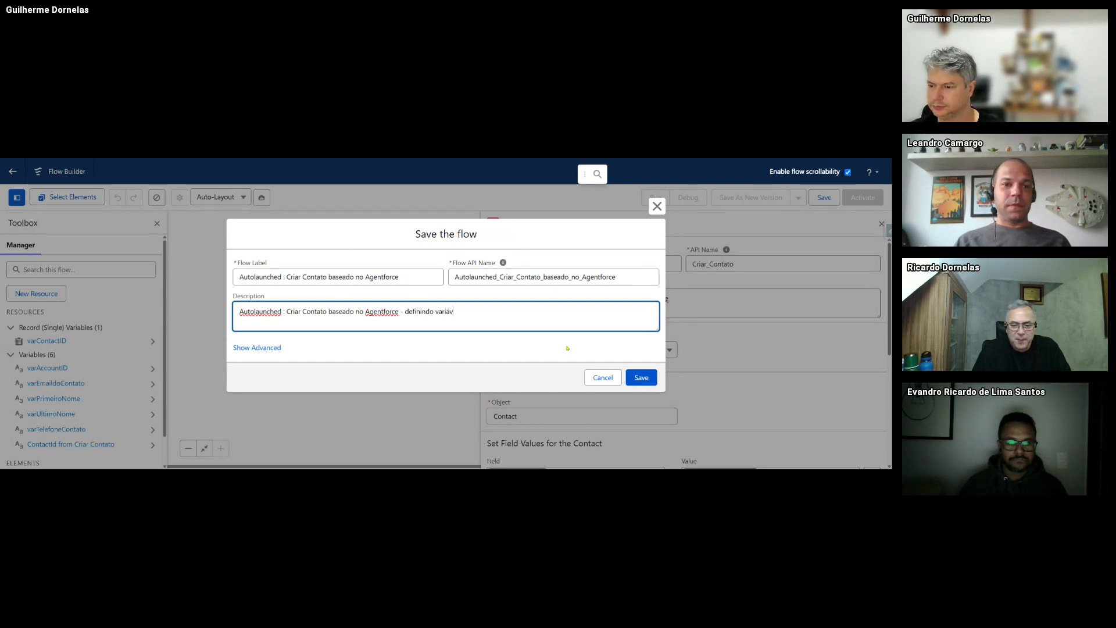
pyautogui.write('- definindo variáveis de primeiro n')
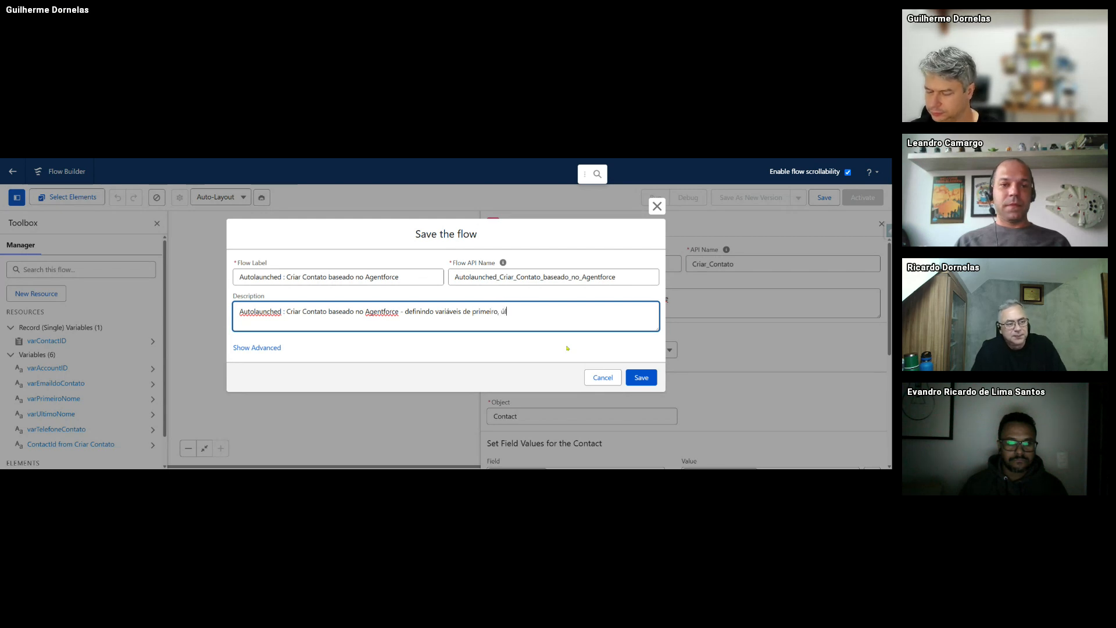
pyautogui.write(', ')
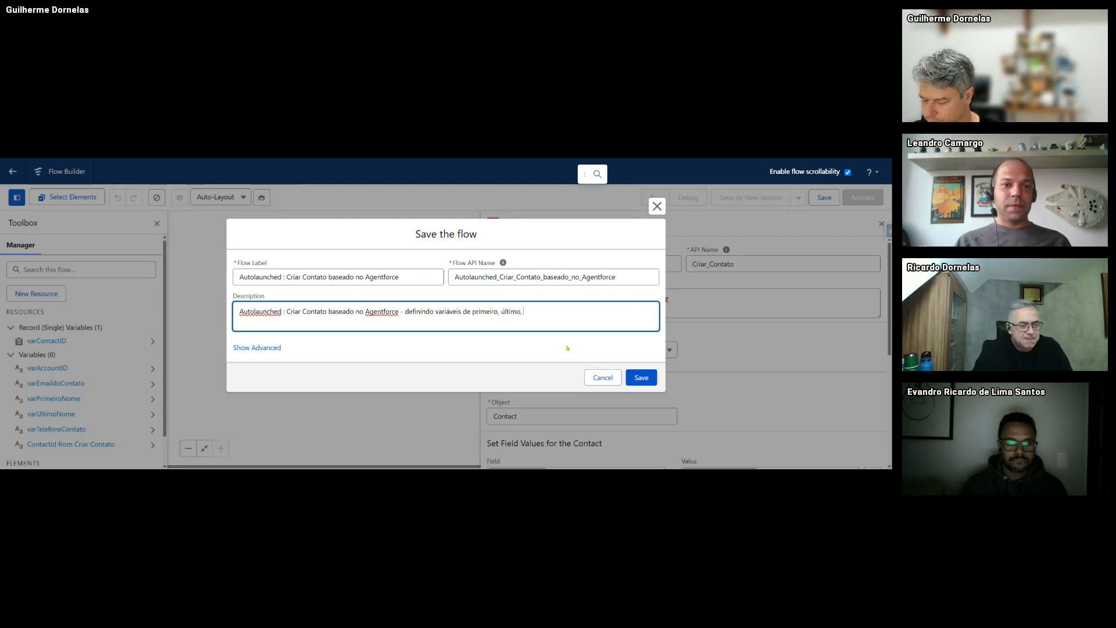
pyautogui.write('email ')
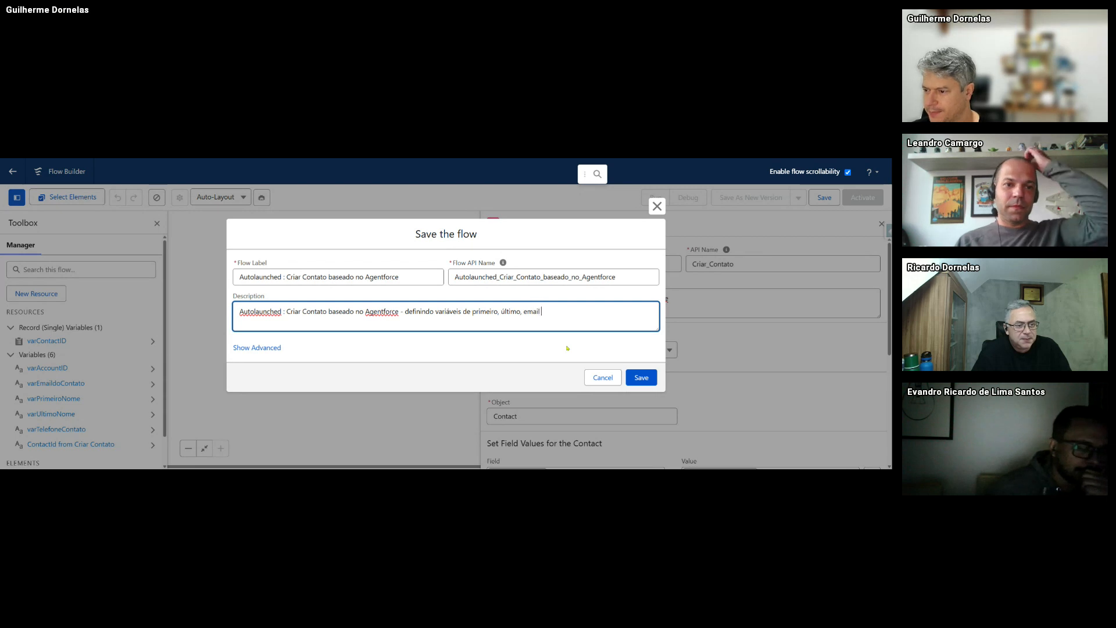
pyautogui.write('e telefone.')
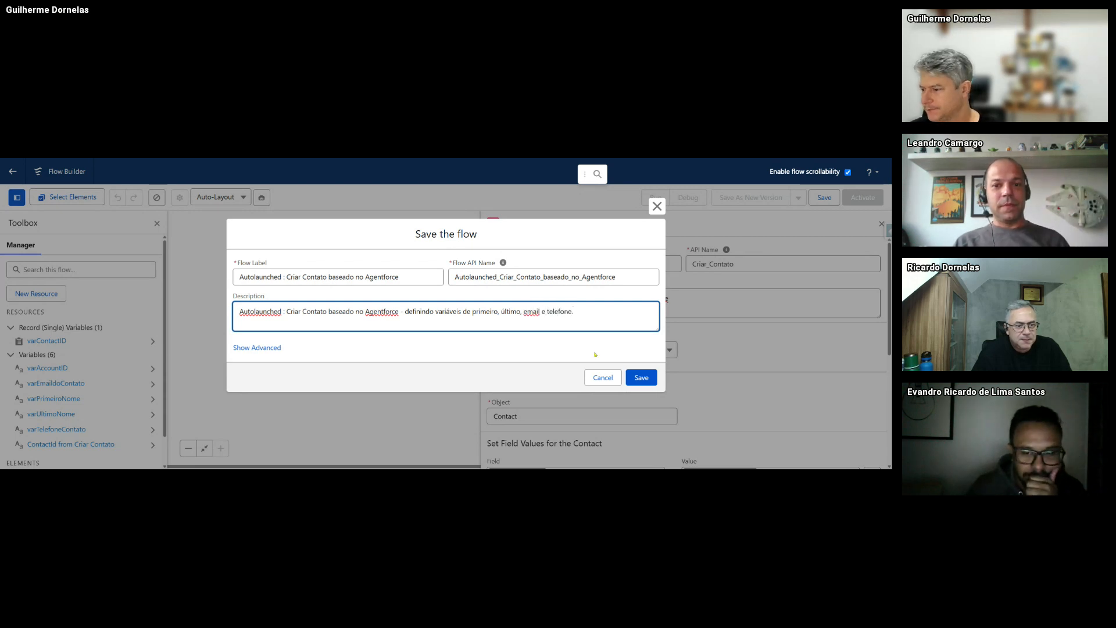
# - Show the advanced save settings and bring up the How to Run the Flow options
pyautogui.click(256, 348)
pyautogui.scroll(-2, 309, 364)
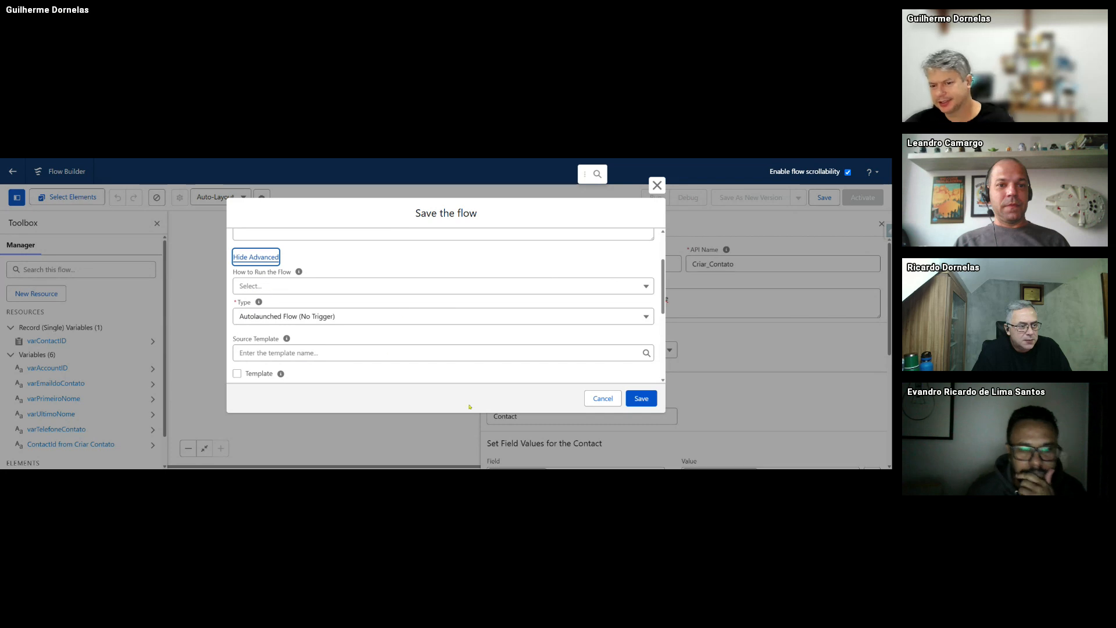
pyautogui.click(265, 287)
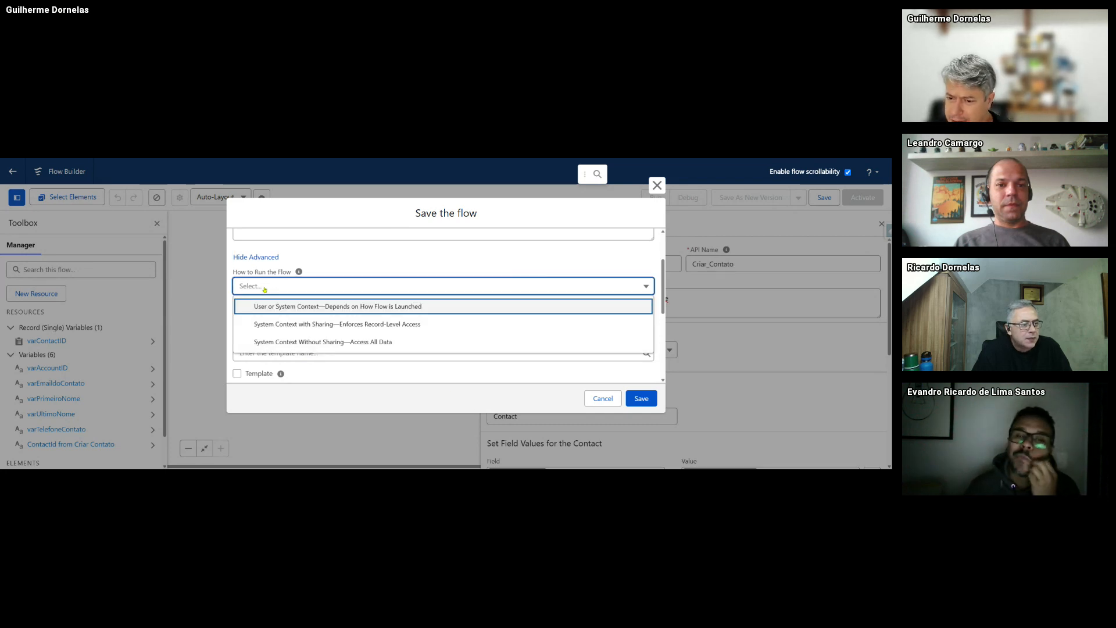
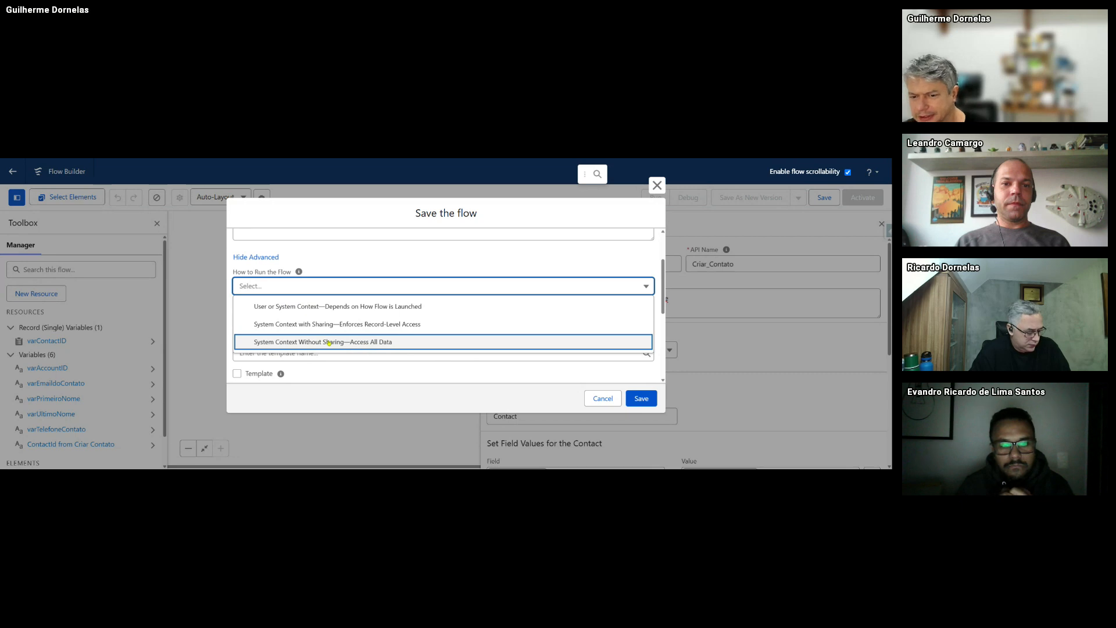
# - Choose System Context Without Sharing, keep API version 63, and save the flow as version V1
pyautogui.click(284, 343)
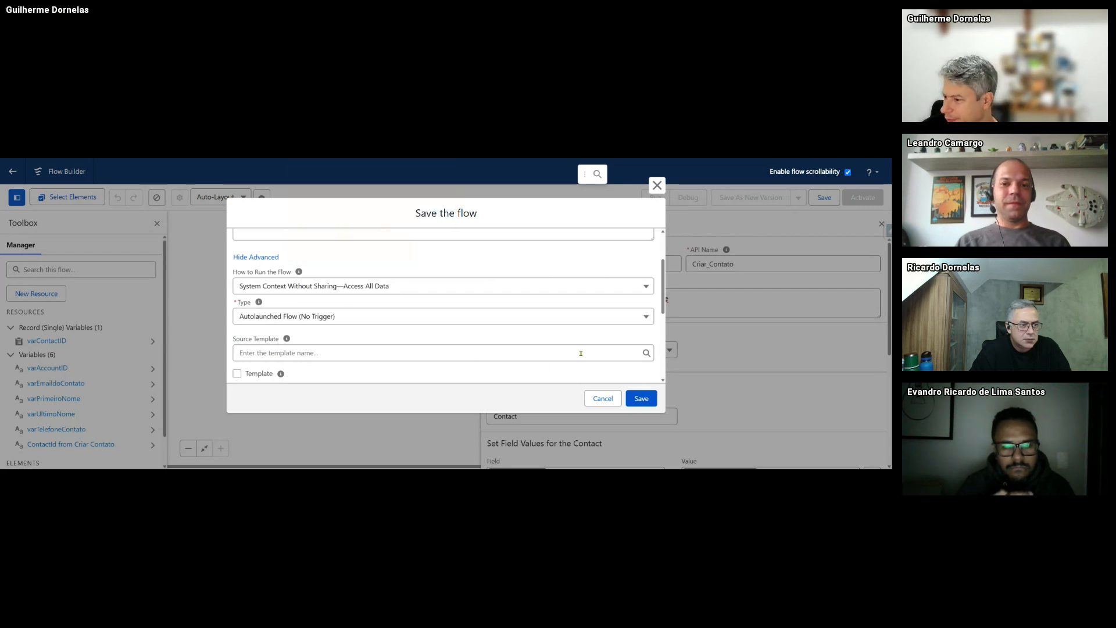
pyautogui.scroll(-3, 580, 353)
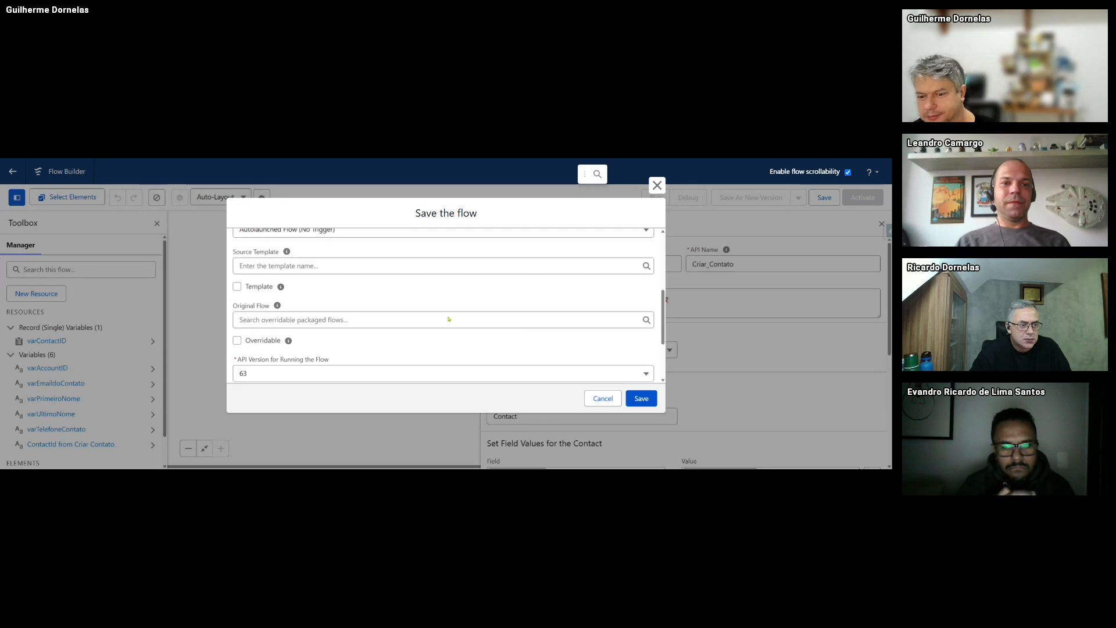
pyautogui.scroll(-3, 449, 319)
pyautogui.click(293, 285)
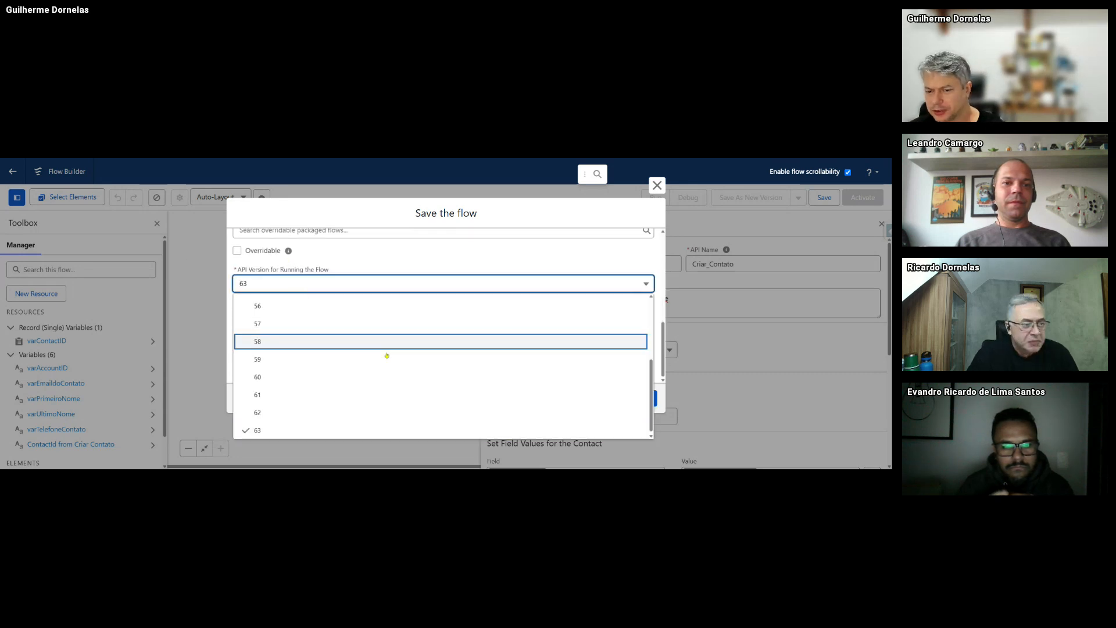
pyautogui.click(375, 297)
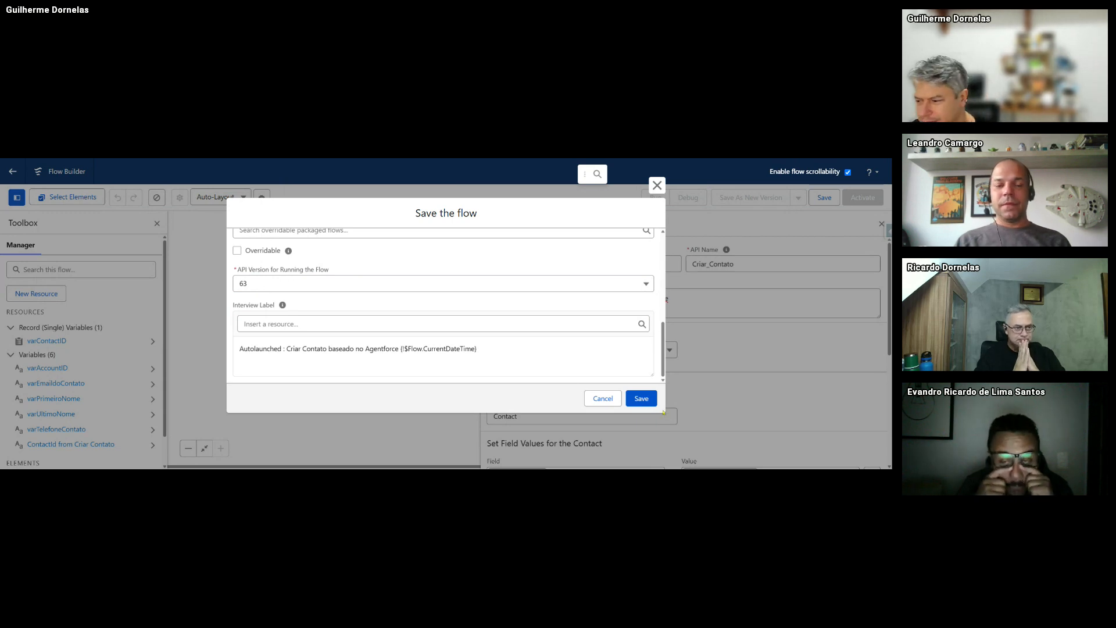
pyautogui.click(641, 398)
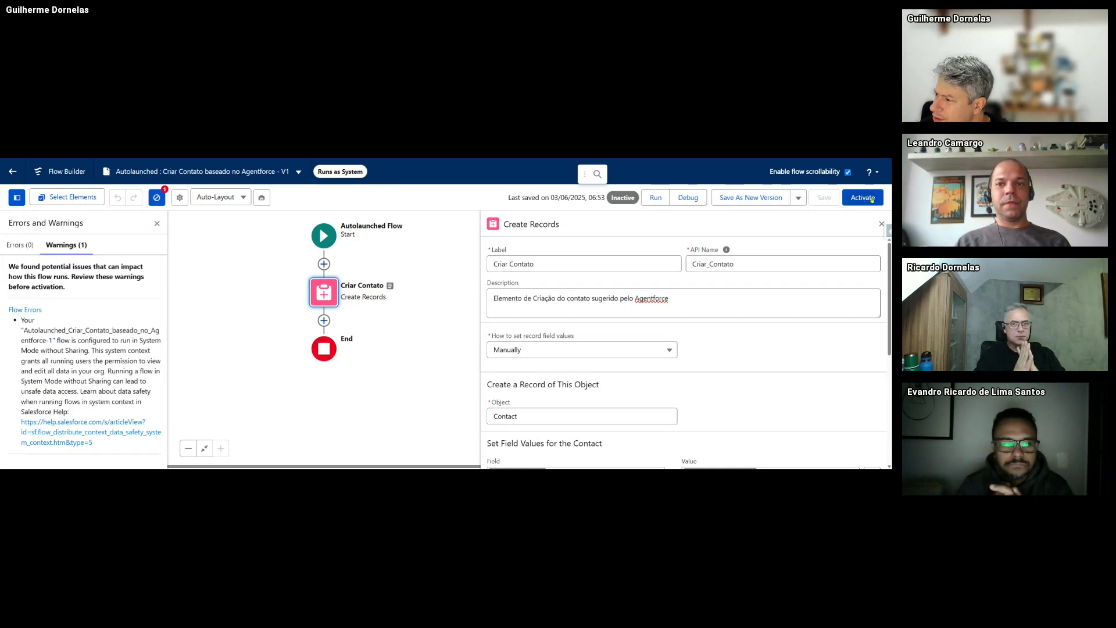
# - Activate the Criar Contato flow and go back to the Setup Flows list
pyautogui.click(872, 200)
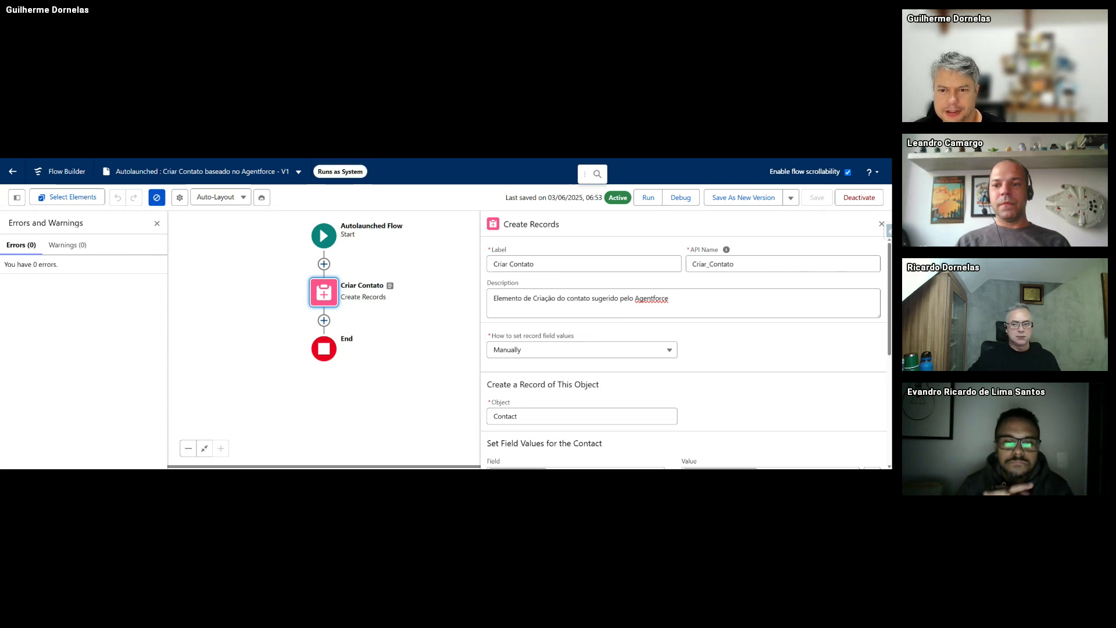
pyautogui.hotkey('ctrl', 'shift', 'Tab')
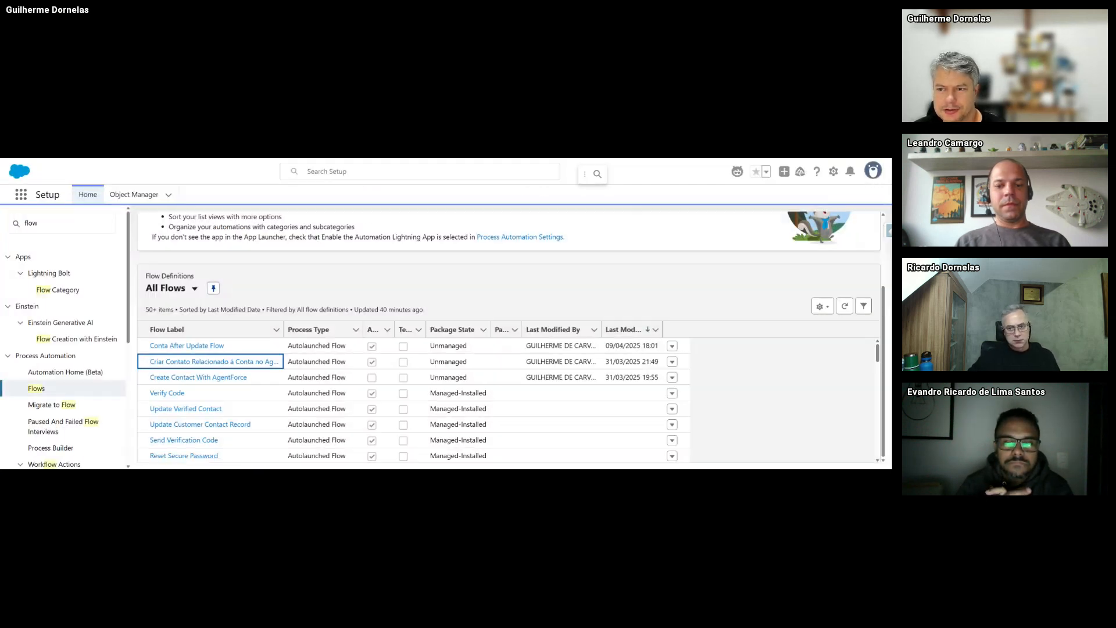
# - Find Agentforce Agents via Quick Find 'agentfo' and open the Agent Generico details page
pyautogui.click(61, 224)
pyautogui.write('agentfo')
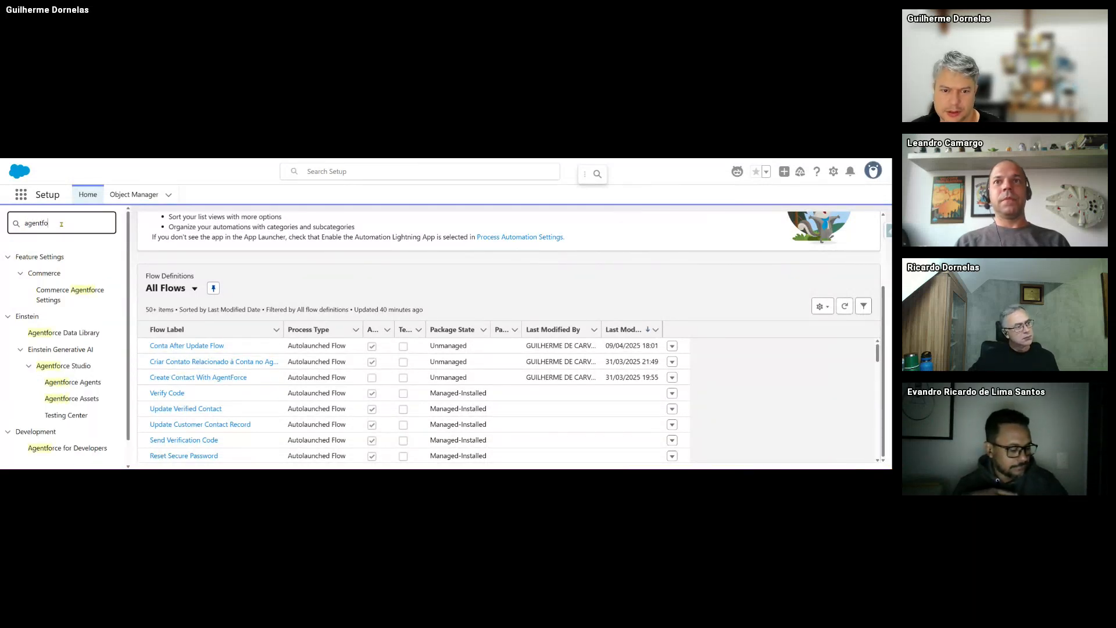
pyautogui.scroll(-1, 80, 378)
pyautogui.click(73, 356)
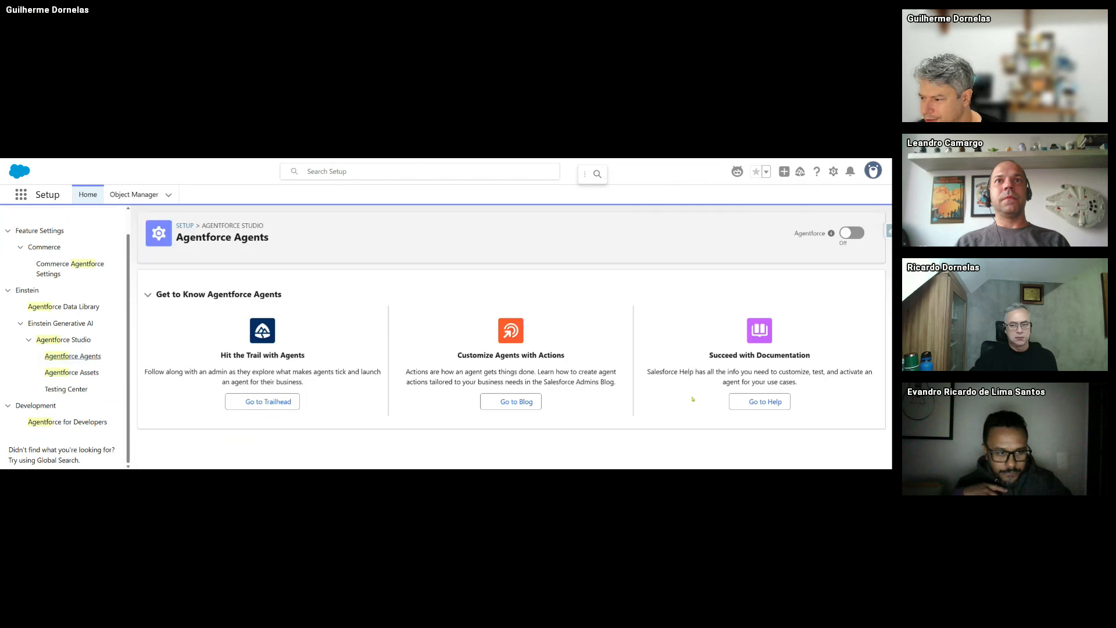
pyautogui.scroll(-5, 515, 346)
pyautogui.scroll(-1, 515, 346)
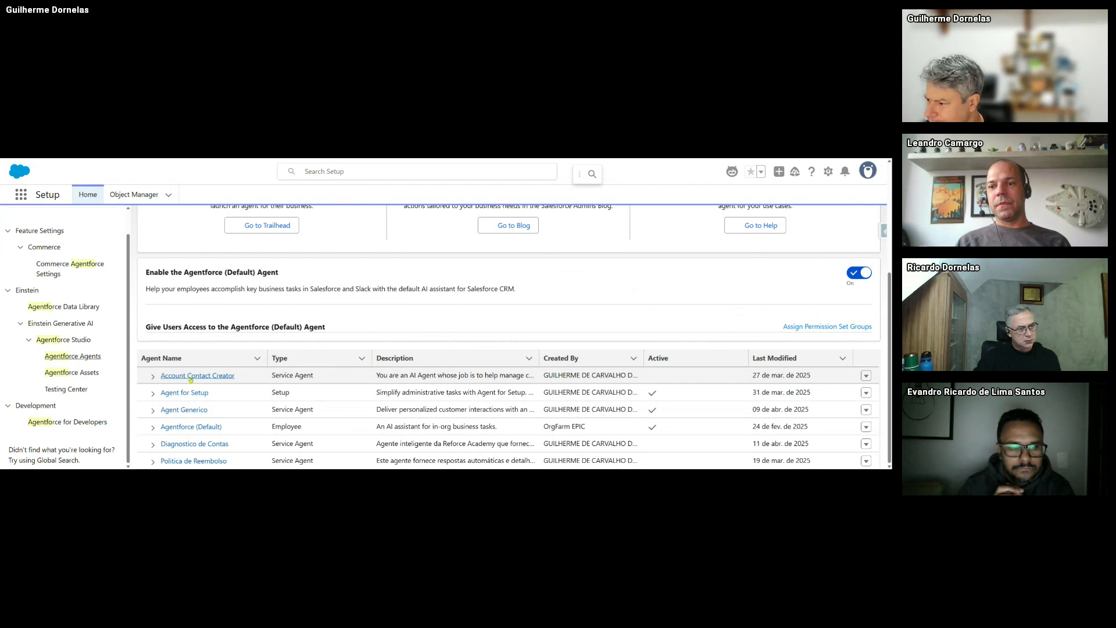
pyautogui.click(182, 410)
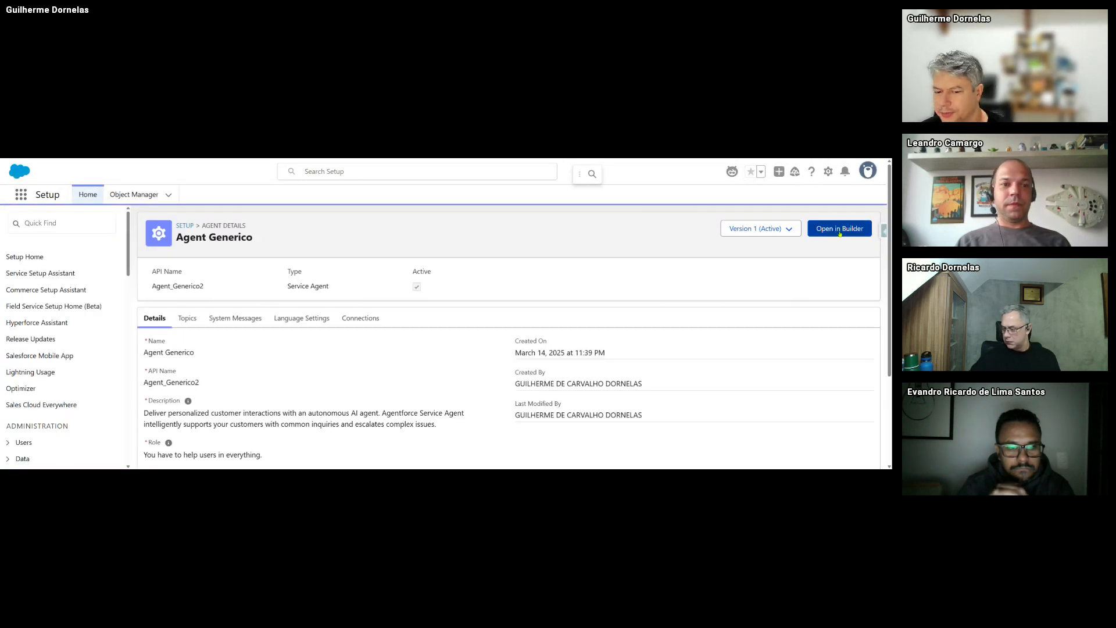
pyautogui.scroll(-2, 244, 375)
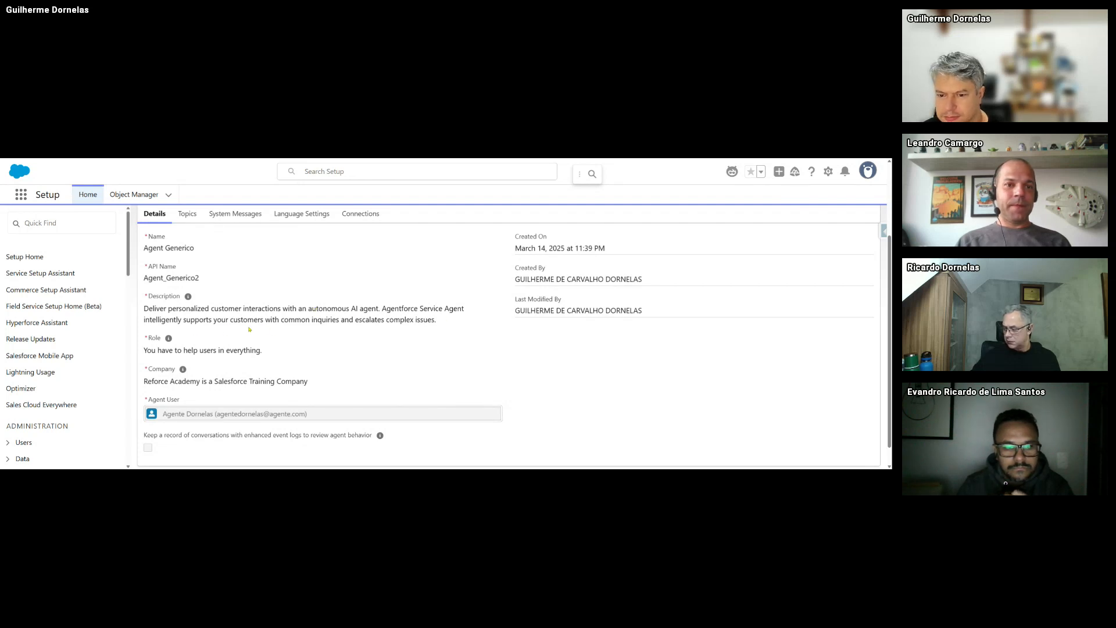
pyautogui.scroll(2, 249, 329)
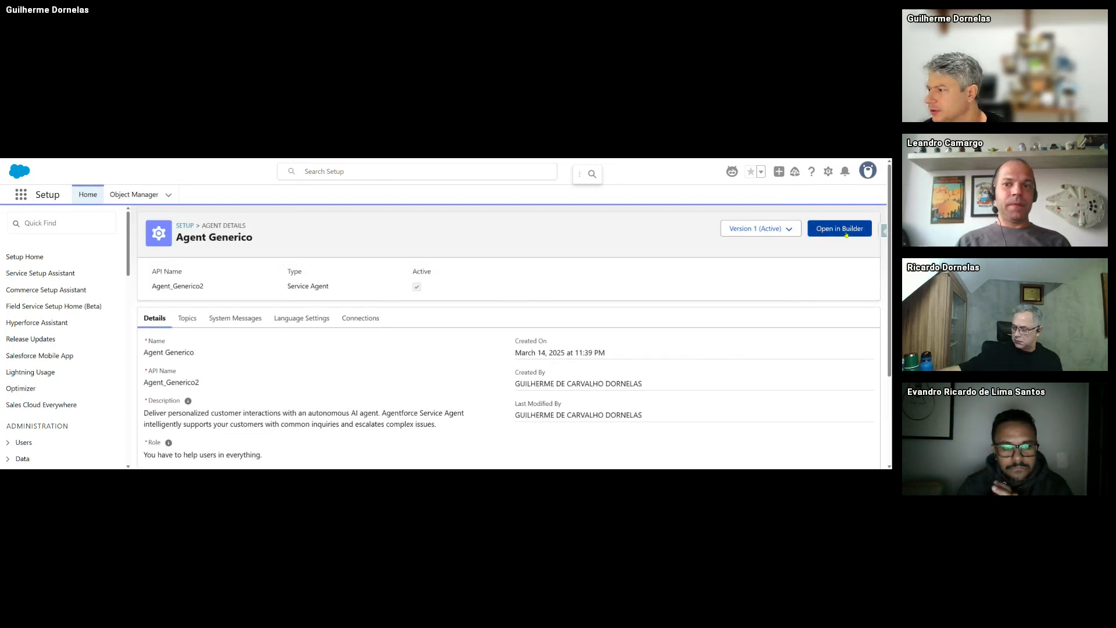
# - Open Agent Generico in the Builder, deactivate it, and open the Account Contact Creation topic
pyautogui.click(846, 232)
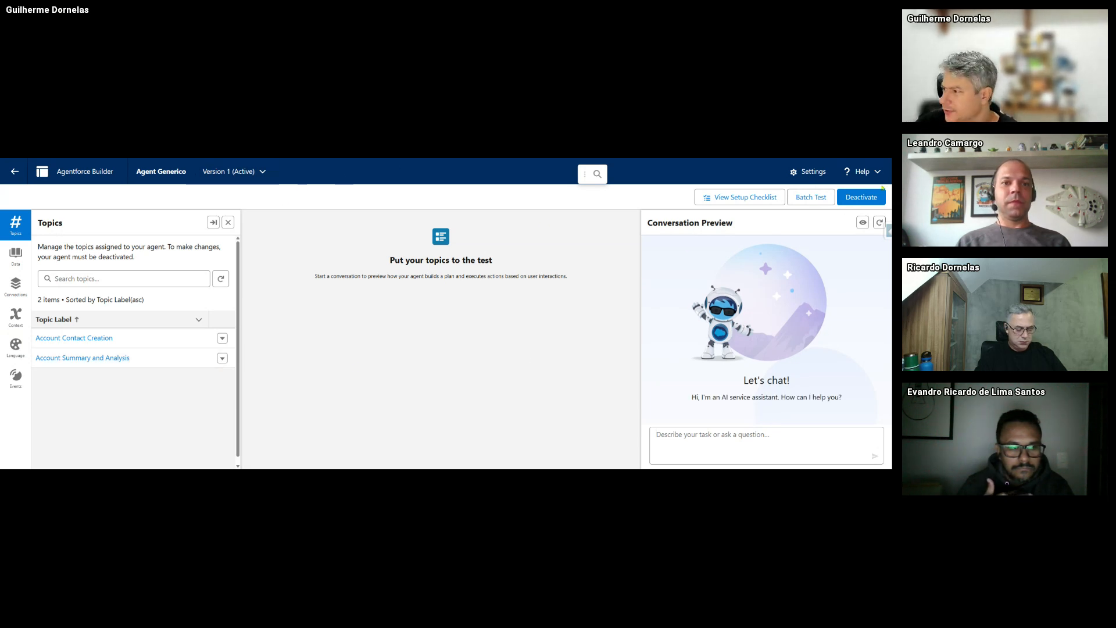
pyautogui.click(861, 197)
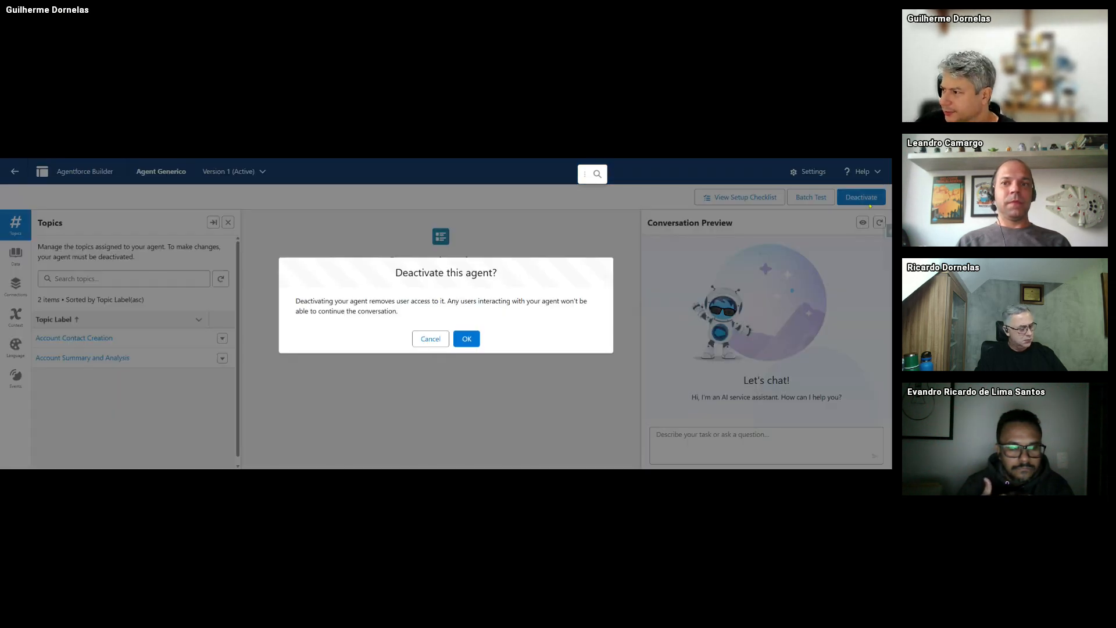
pyautogui.click(467, 342)
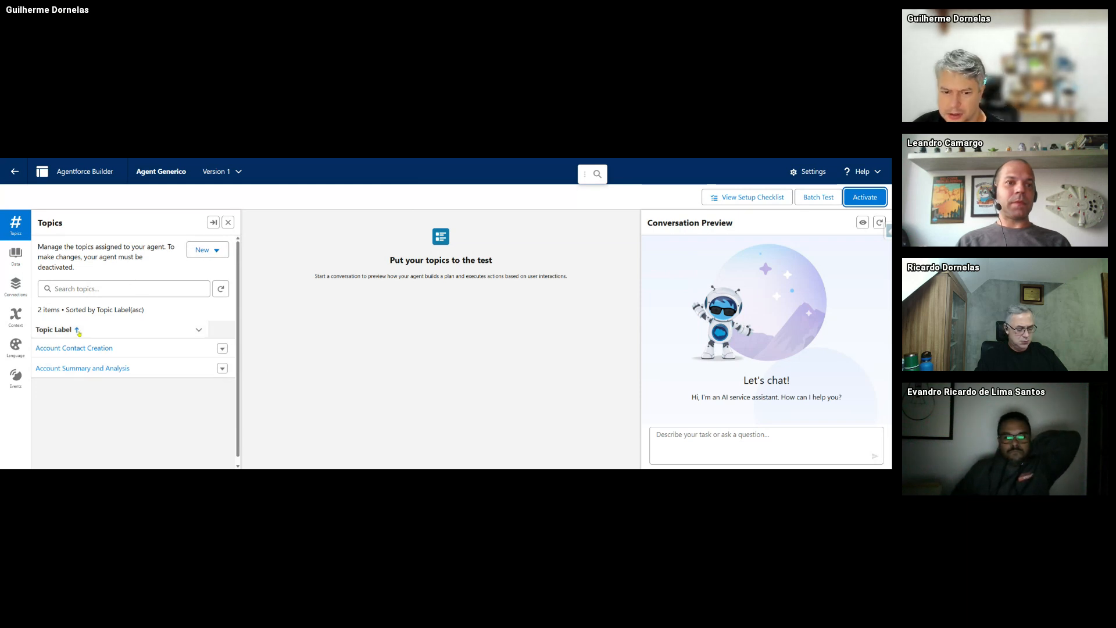
pyautogui.click(95, 349)
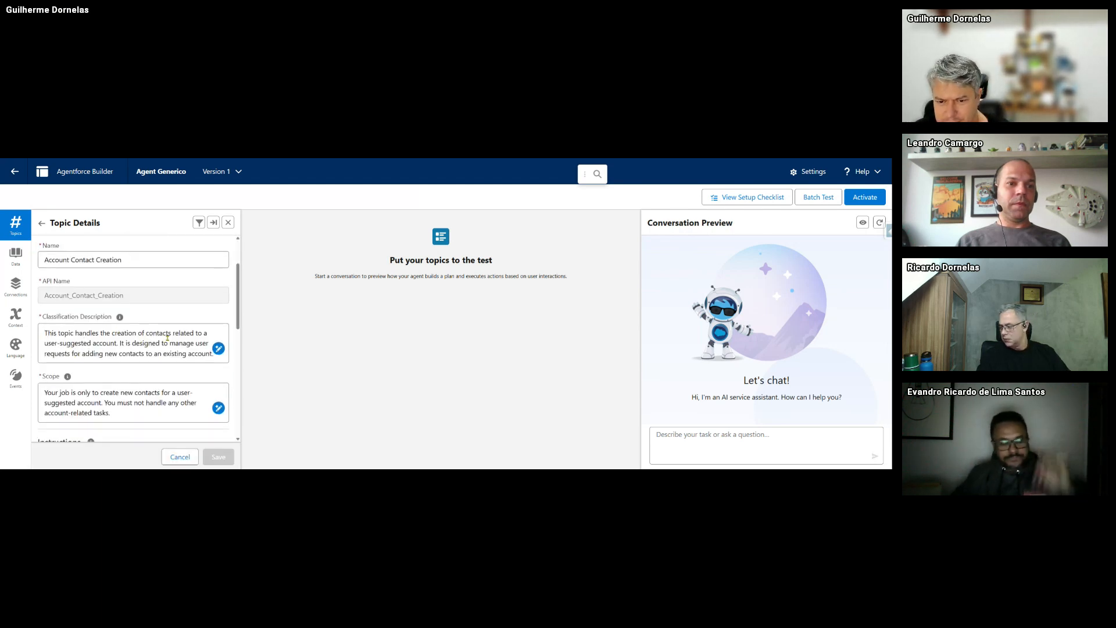
# - Review the topic instructions about the account name, creating a new contact, and Breakfast And Learn Flow 5.0
pyautogui.scroll(-1, 86, 355)
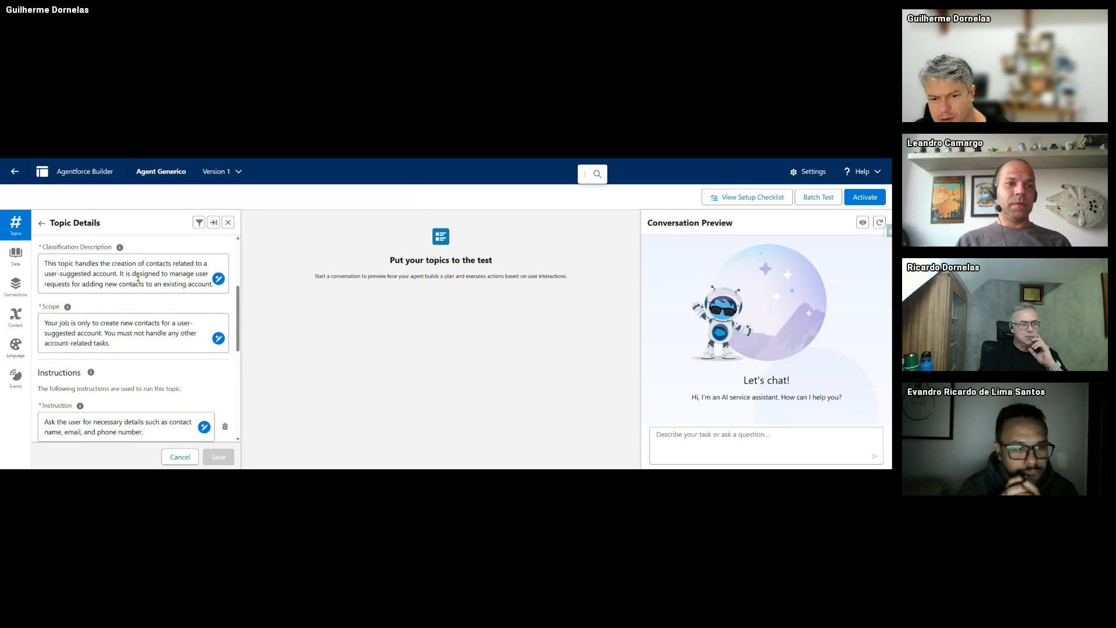
pyautogui.scroll(-2, 113, 345)
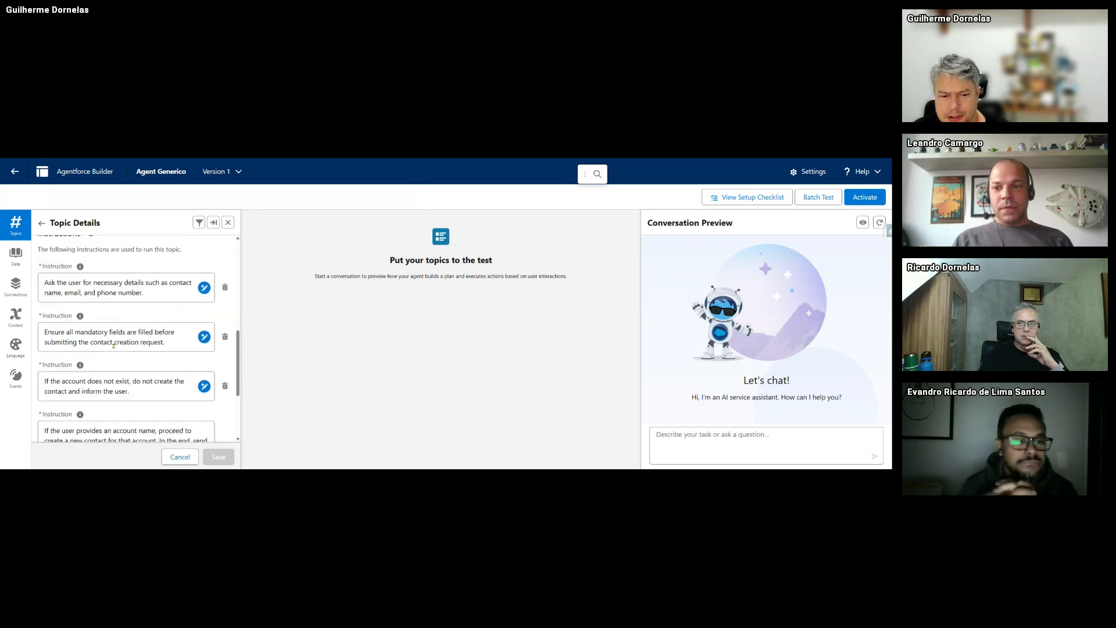
pyautogui.scroll(-1, 106, 336)
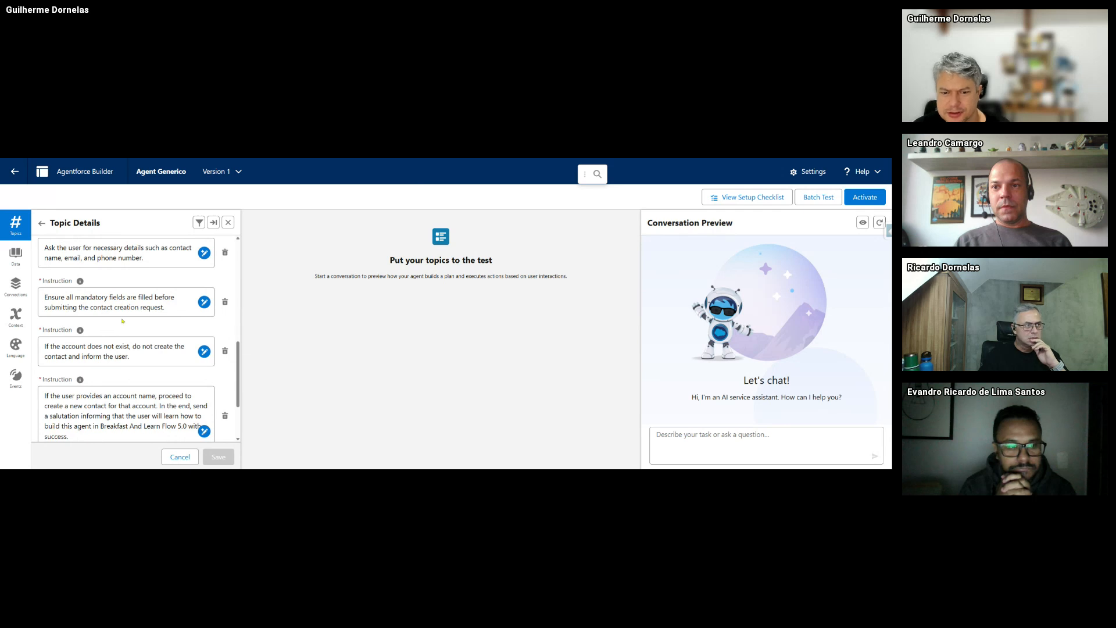
pyautogui.scroll(-2, 122, 320)
pyautogui.scroll(2, 88, 334)
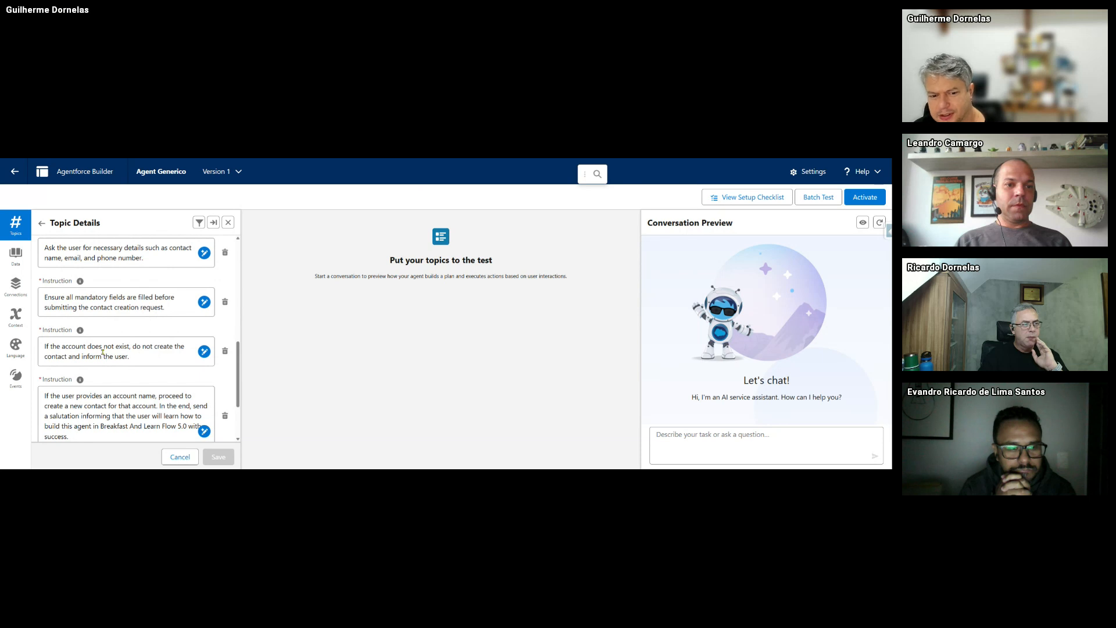
pyautogui.scroll(-2, 196, 363)
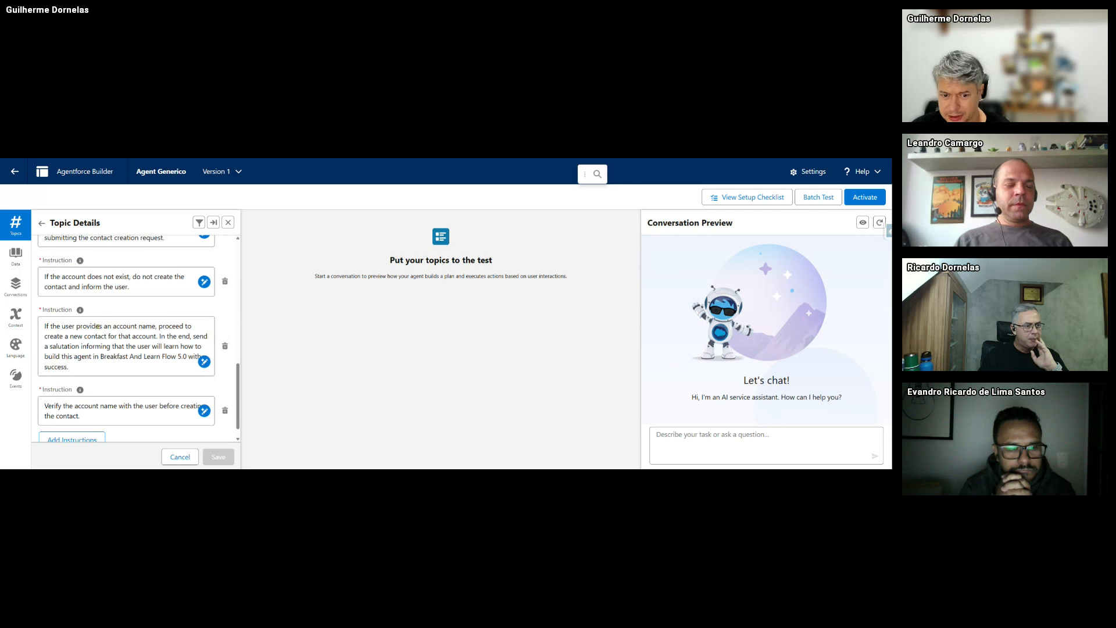
pyautogui.moveTo(78, 326); pyautogui.dragTo(152, 327)
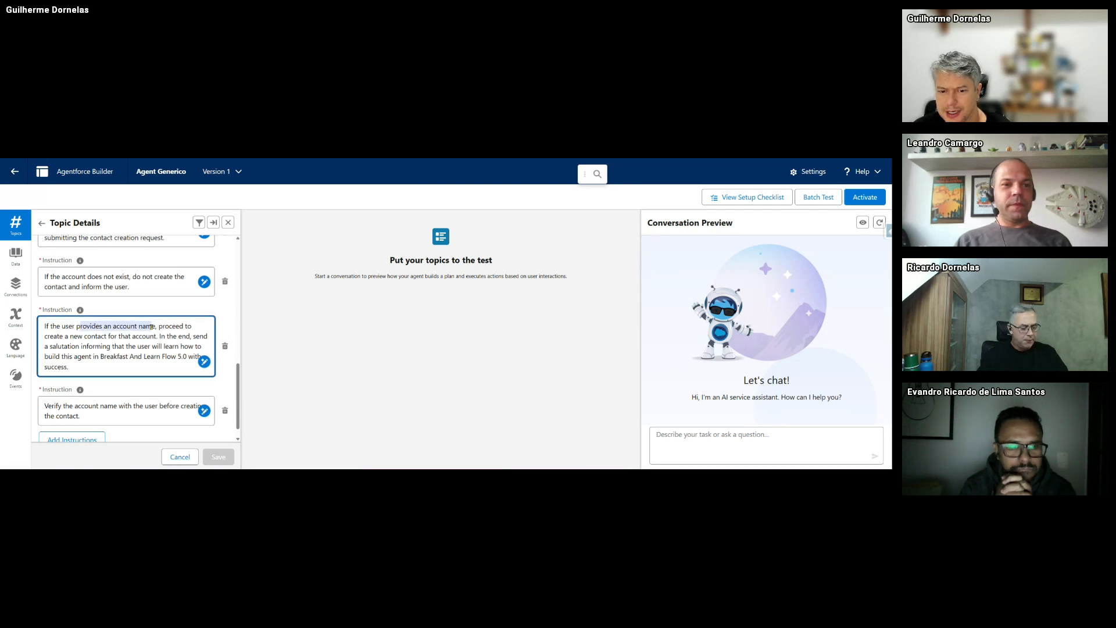
pyautogui.click(52, 341)
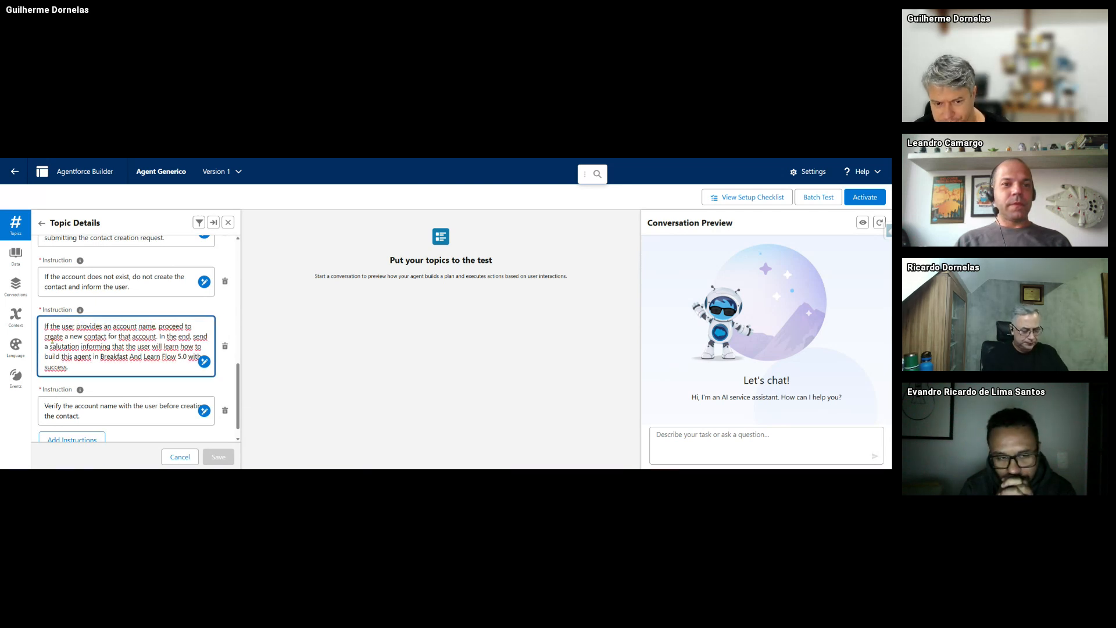
pyautogui.moveTo(49, 340); pyautogui.dragTo(108, 336)
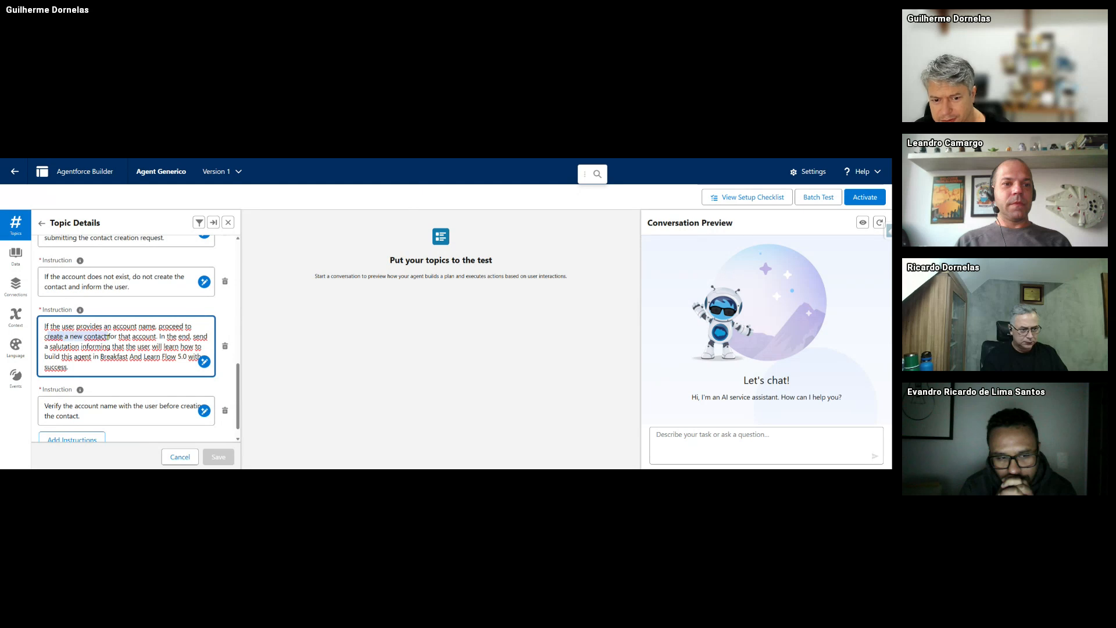
pyautogui.click(119, 339)
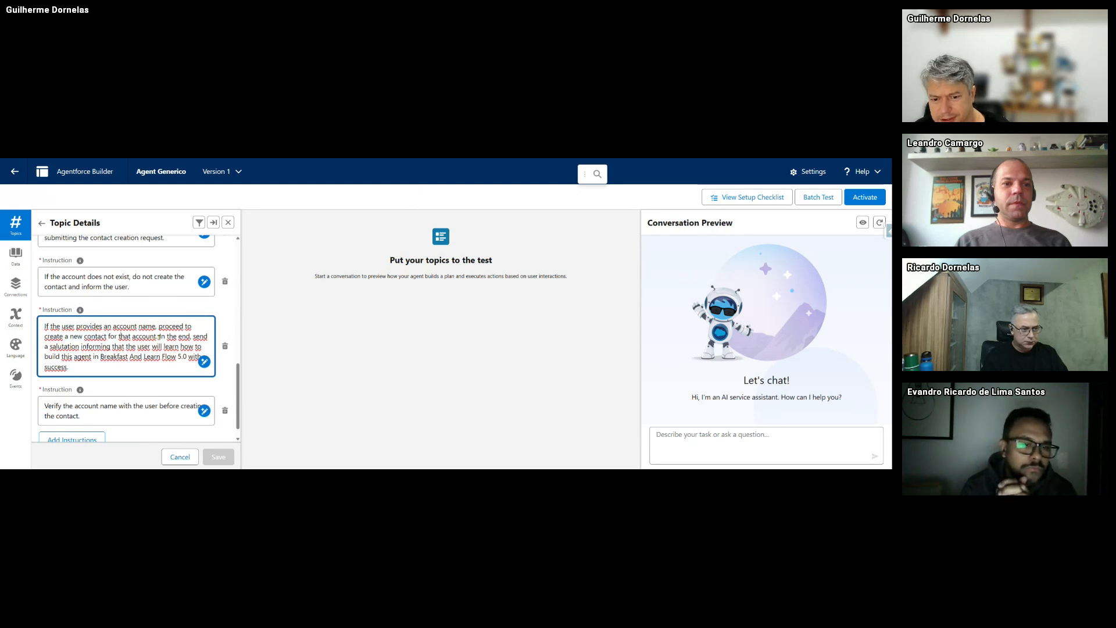
pyautogui.click(52, 347)
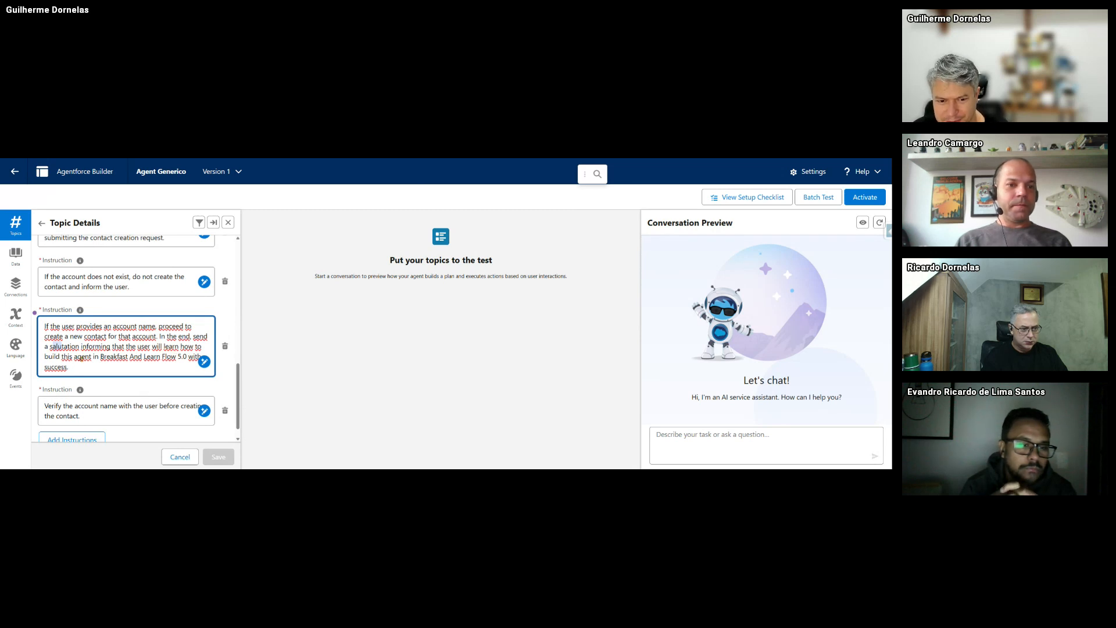
pyautogui.moveTo(114, 356); pyautogui.dragTo(168, 361)
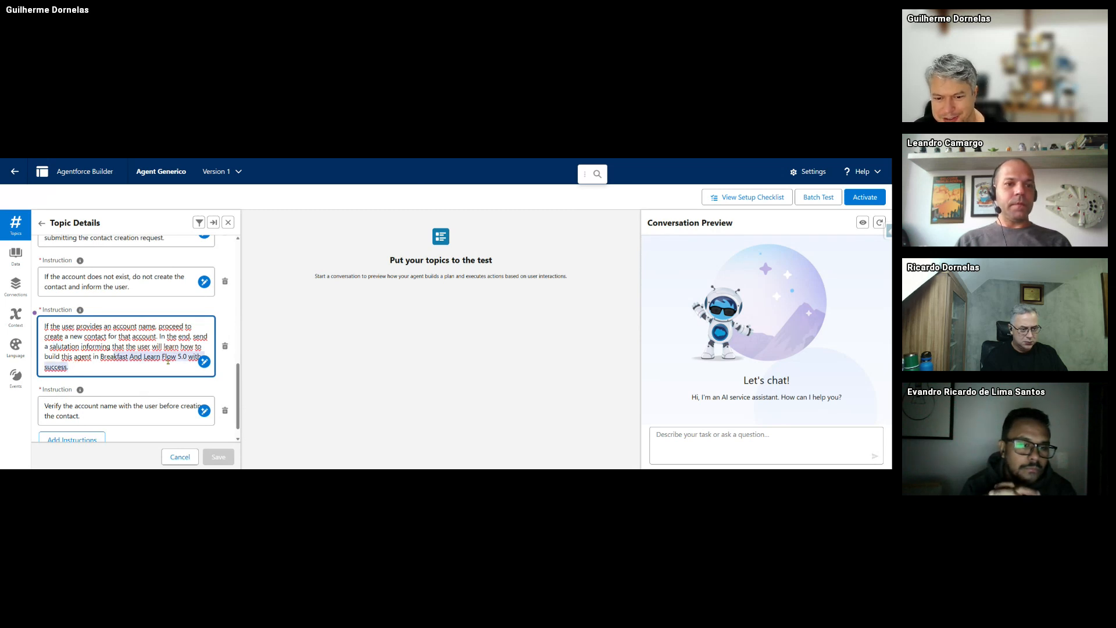
pyautogui.click(87, 368)
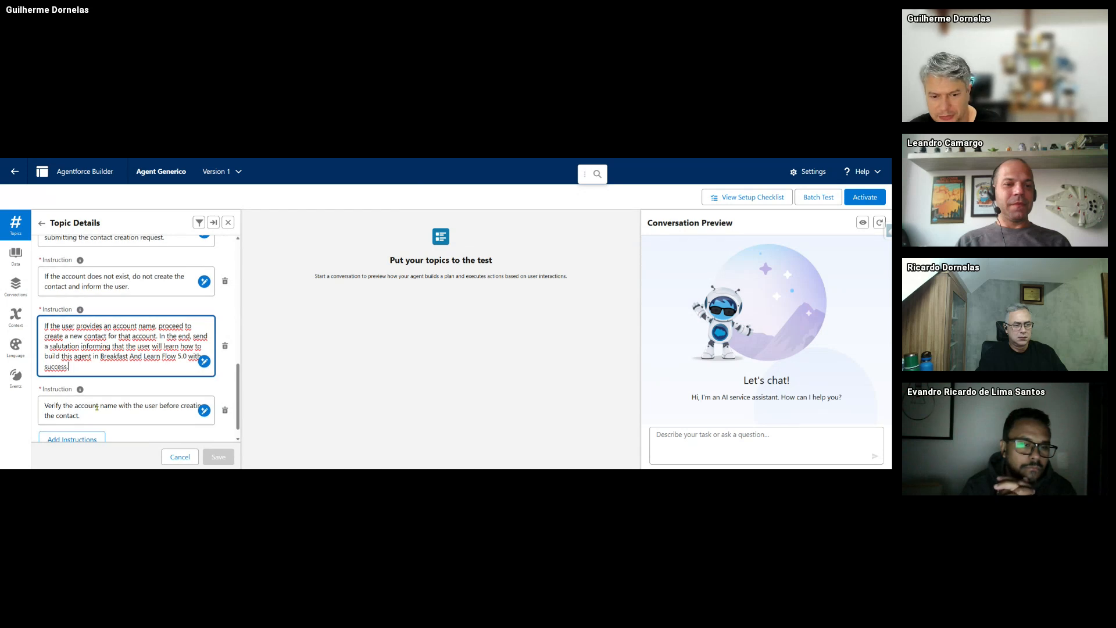
# - Review the instruction to verify the account name with the user before creating the contact
pyautogui.scroll(-1, 136, 396)
pyautogui.click(136, 396)
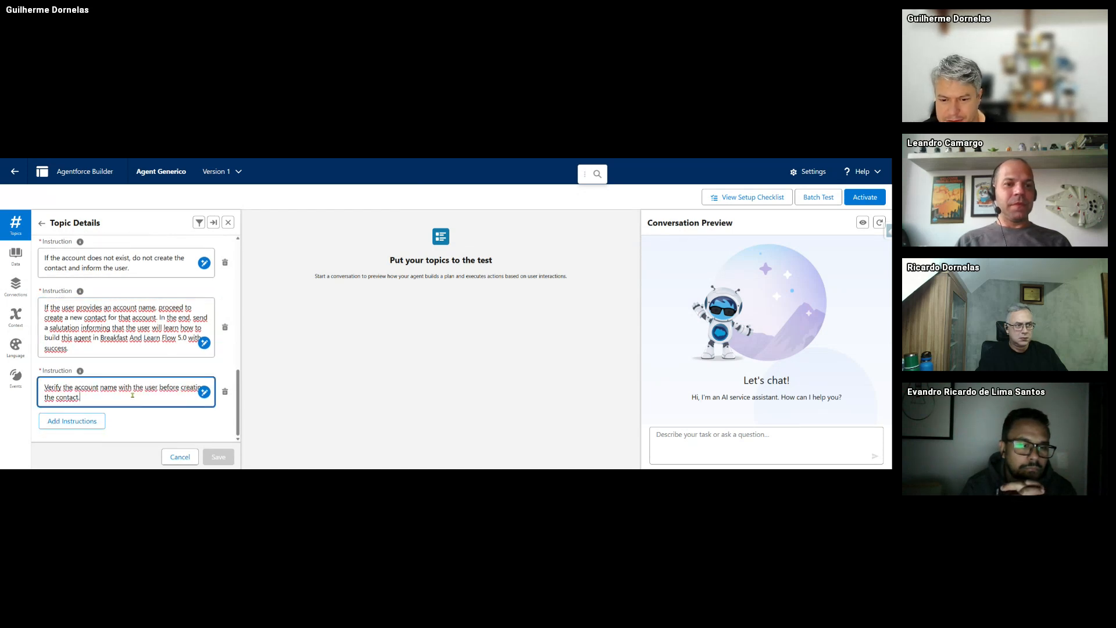
pyautogui.scroll(1, 93, 403)
pyautogui.scroll(-1, 93, 404)
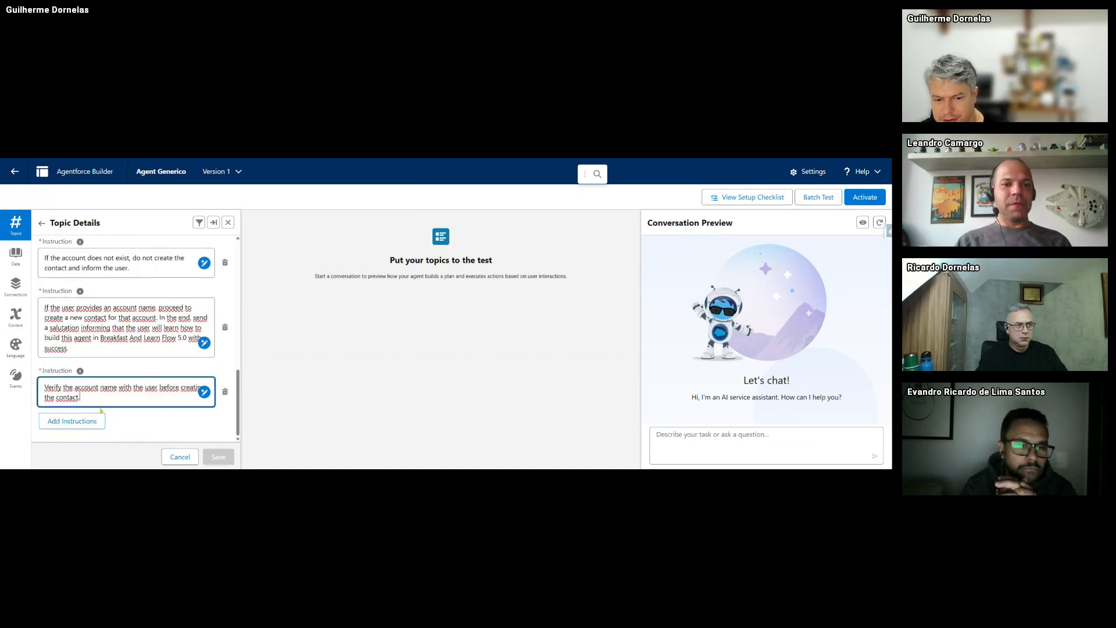
pyautogui.moveTo(99, 398); pyautogui.dragTo(16, 378)
pyautogui.click(119, 389)
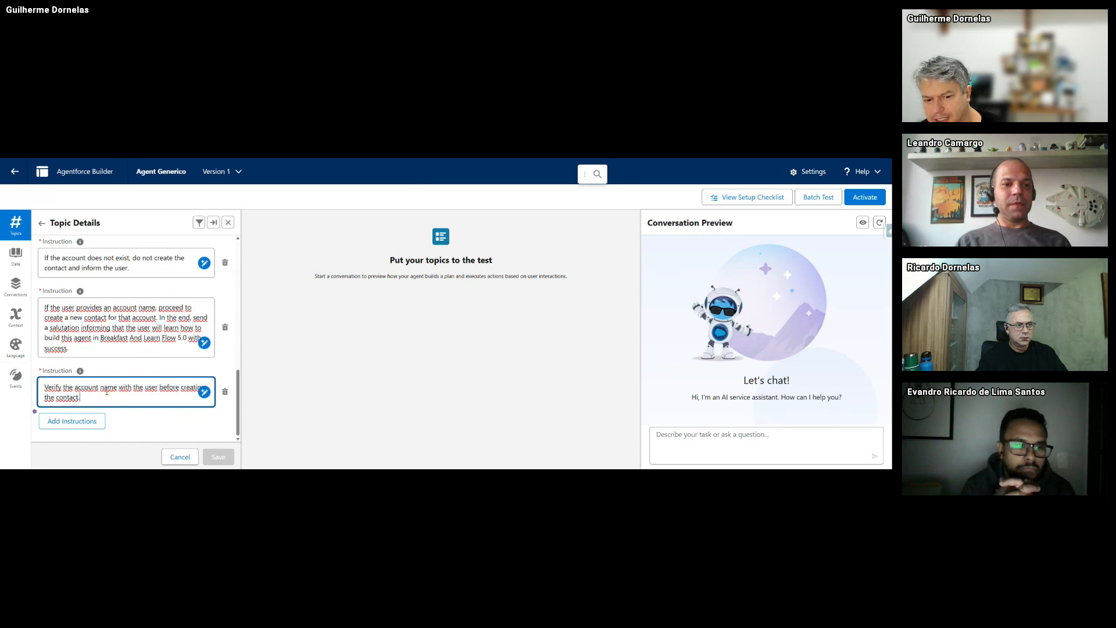
pyautogui.moveTo(133, 388); pyautogui.dragTo(181, 400)
pyautogui.click(96, 399)
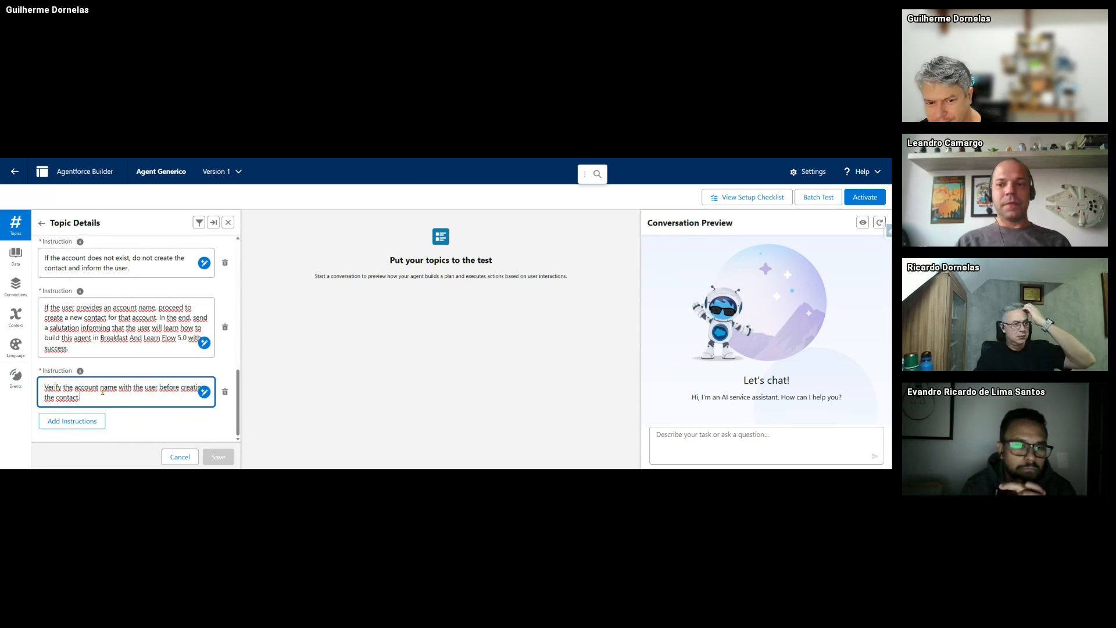
pyautogui.scroll(3, 108, 388)
pyautogui.scroll(3, 110, 386)
# - Review the Account Contact Creation topic's Scope text
pyautogui.scroll(-1, 105, 388)
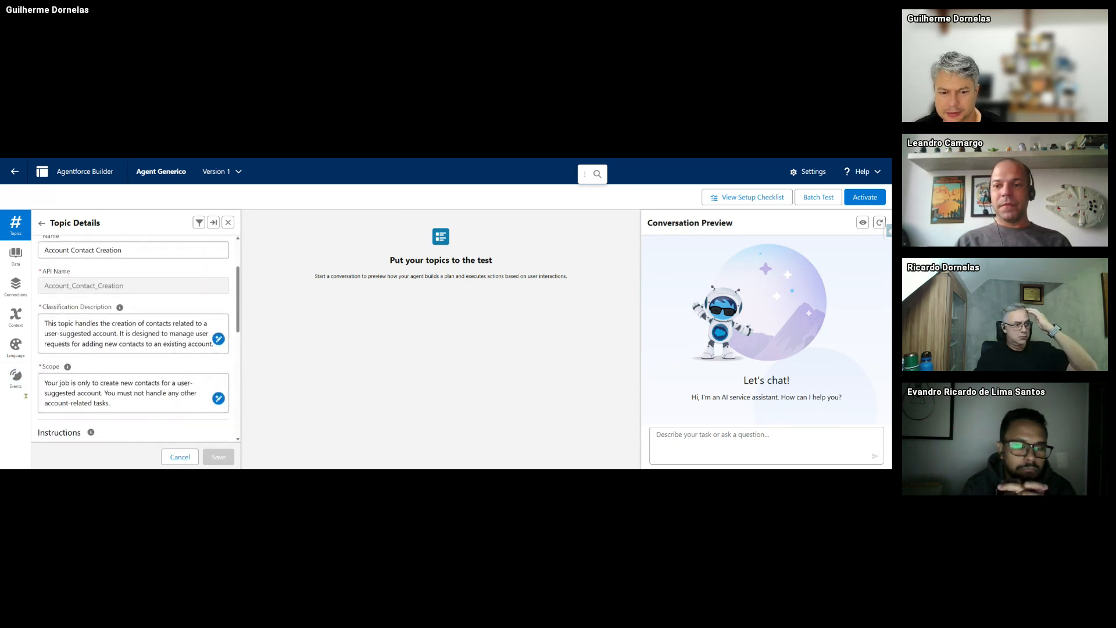
pyautogui.tripleClick(123, 385)
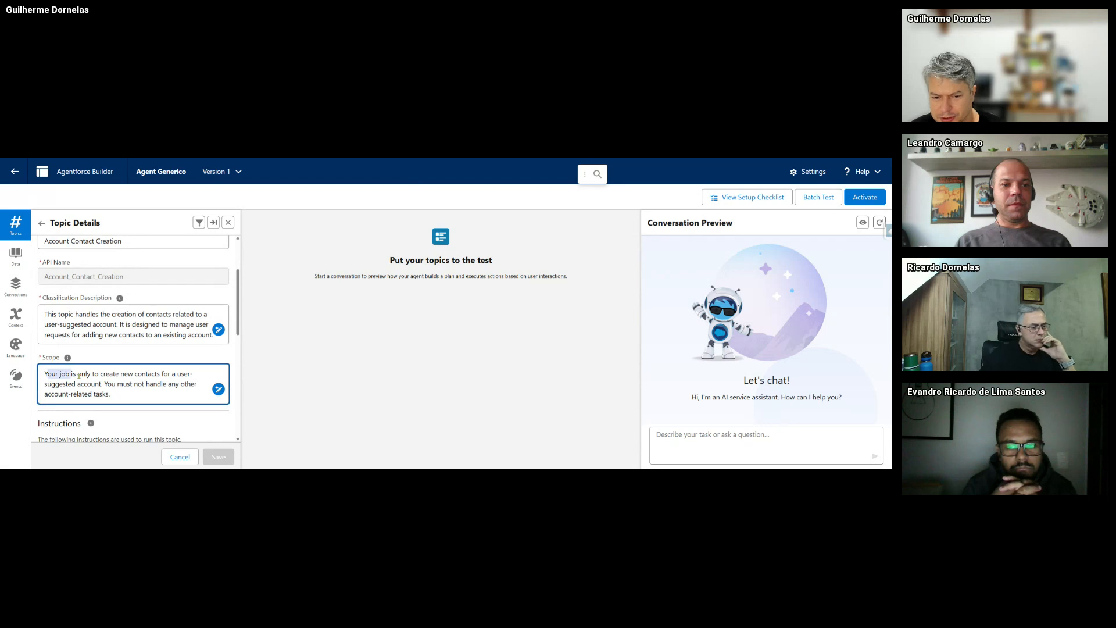
pyautogui.click(126, 396)
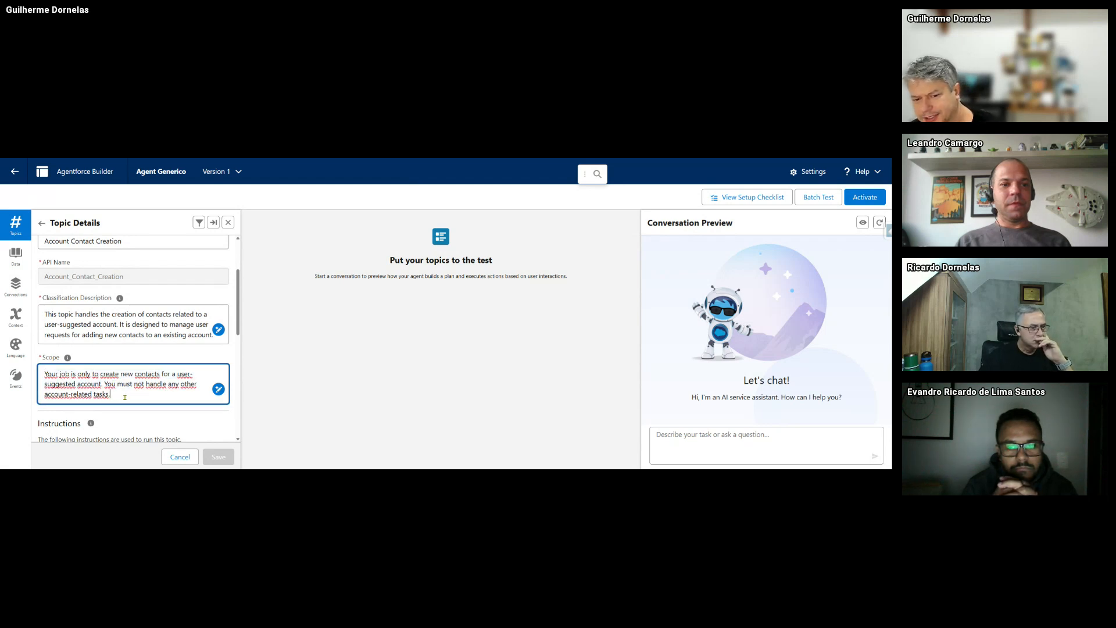
pyautogui.scroll(3, 100, 256)
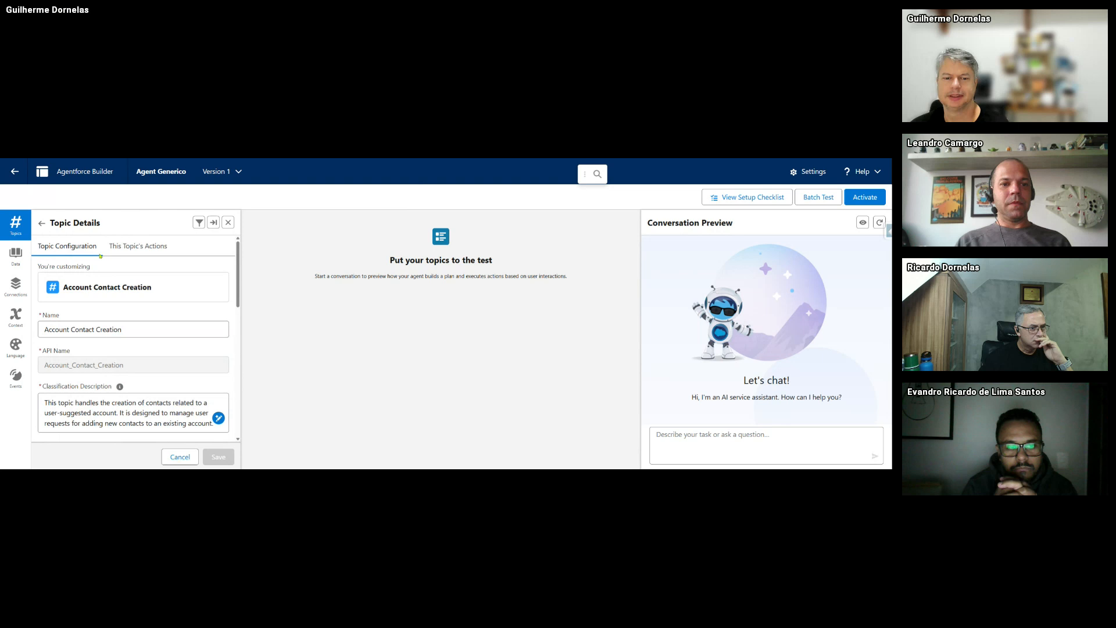
# - Start a new agent action from the topic's actions list
pyautogui.click(138, 246)
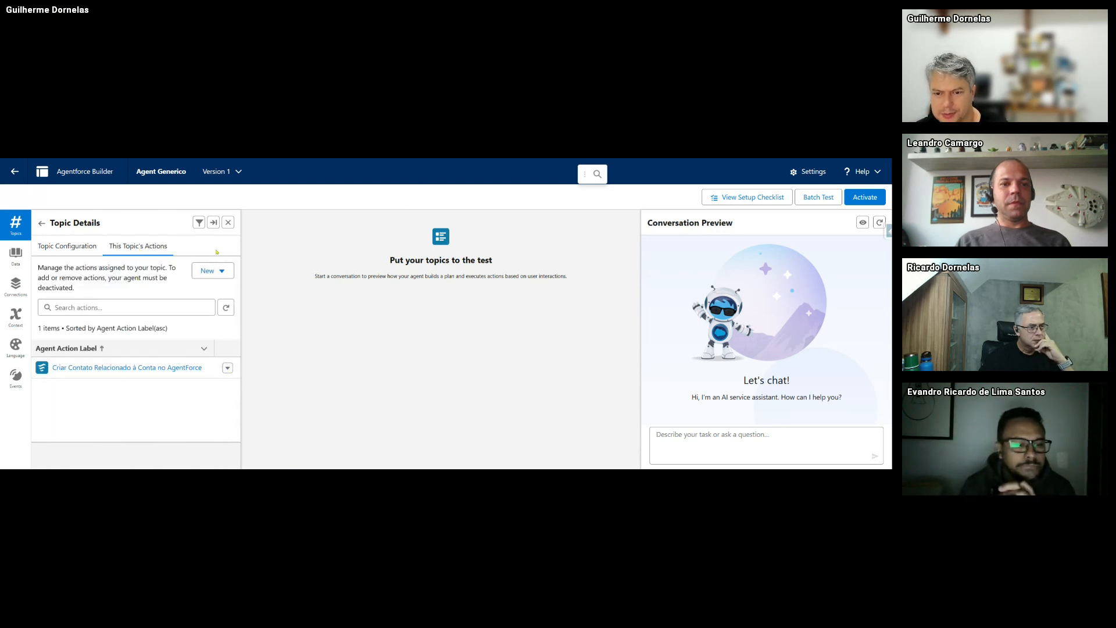
pyautogui.click(212, 270)
pyautogui.click(240, 289)
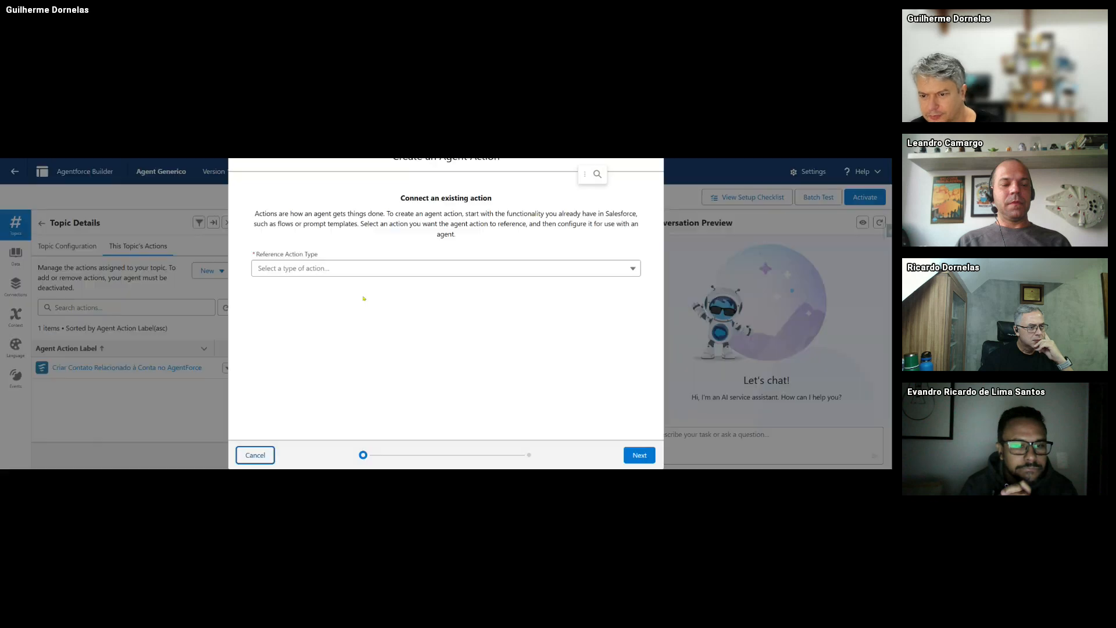
# - Cancel the unfinished agent action, check Topic Configuration, and reopen the new-action options
pyautogui.click(308, 268)
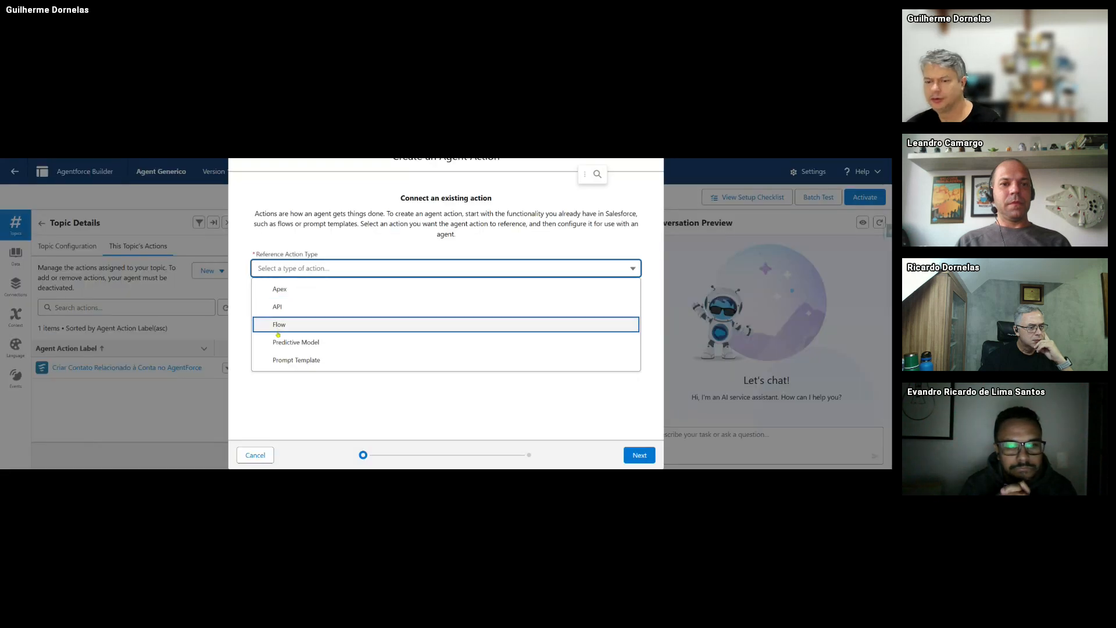
pyautogui.click(263, 455)
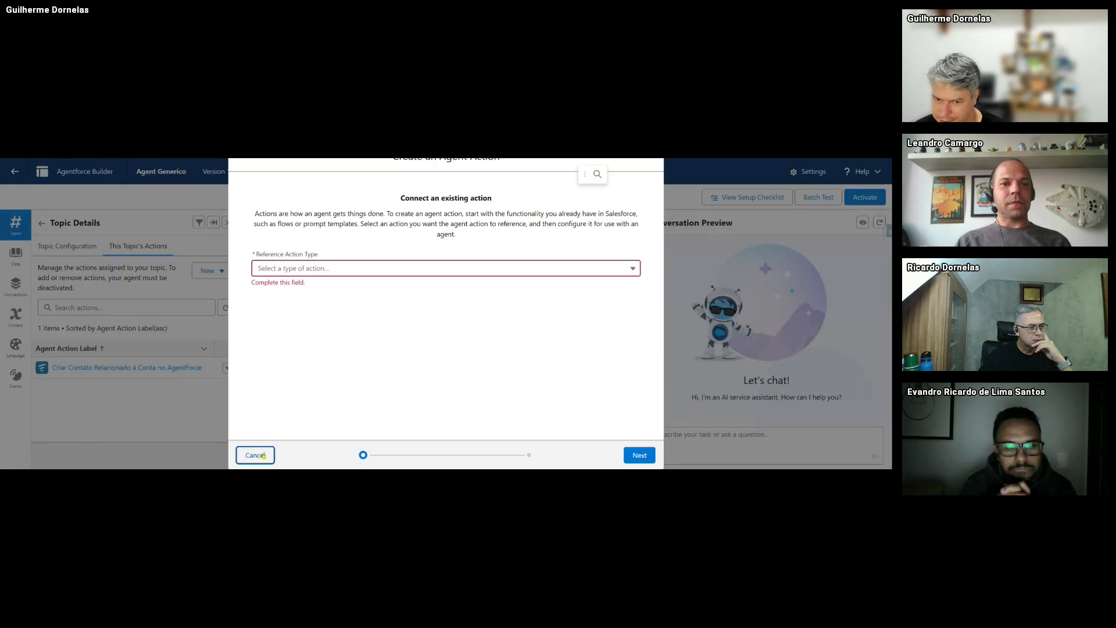
pyautogui.click(263, 455)
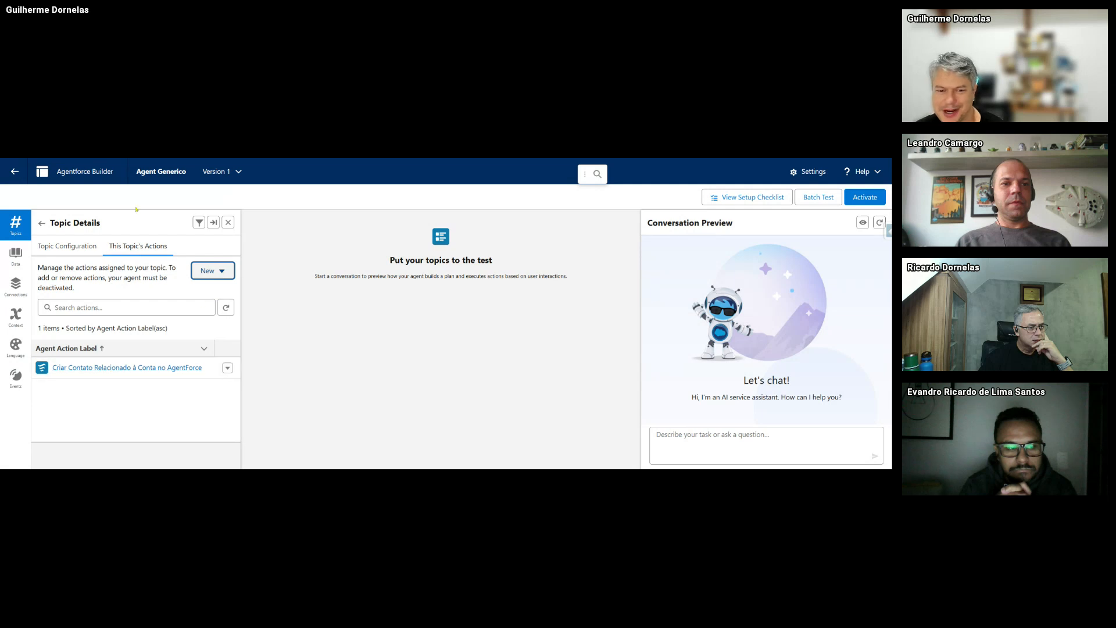
pyautogui.click(72, 246)
pyautogui.scroll(-10, 117, 259)
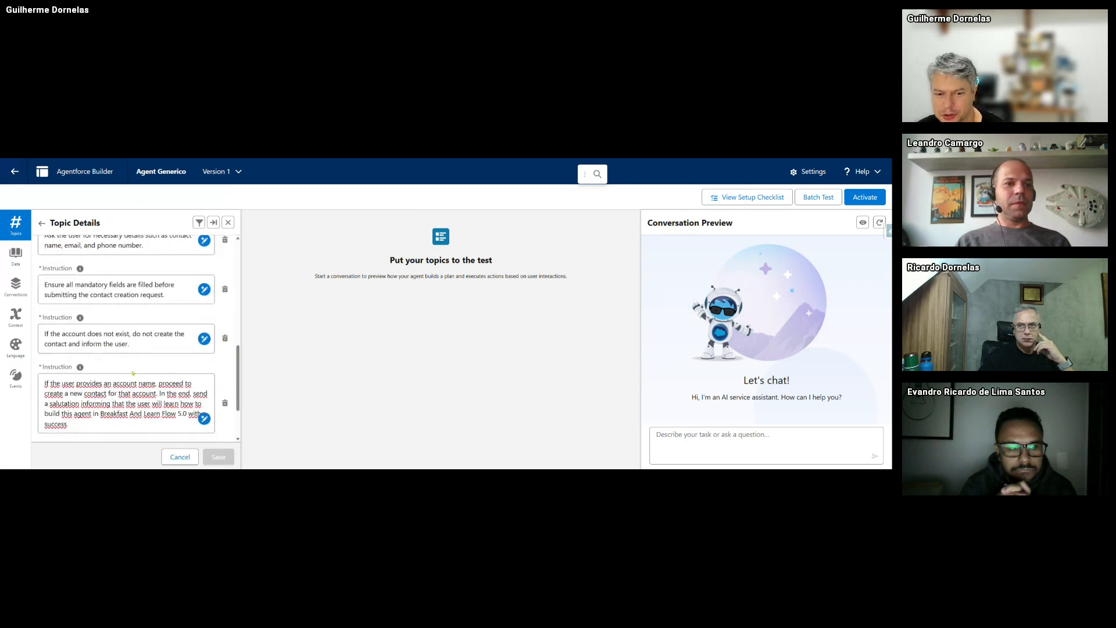
pyautogui.scroll(10, 126, 380)
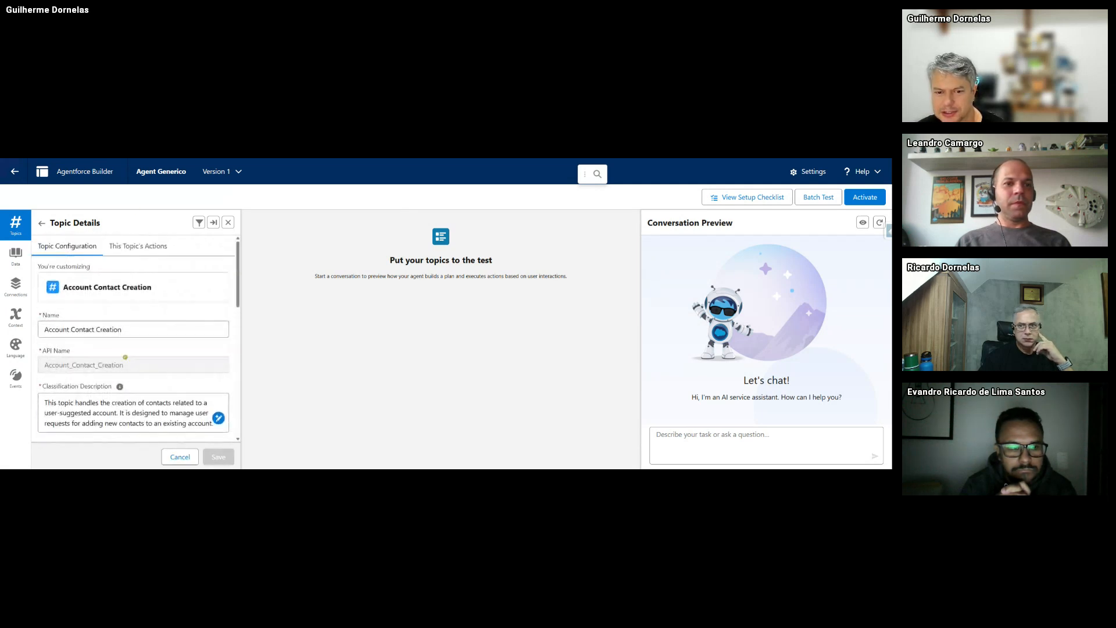
pyautogui.click(138, 245)
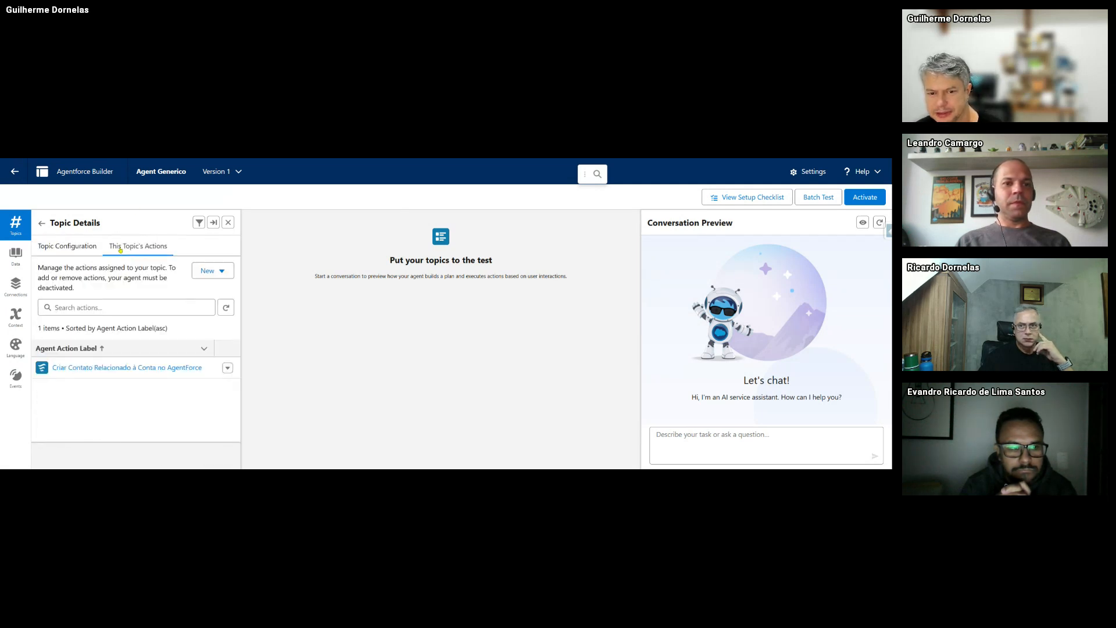
pyautogui.click(218, 276)
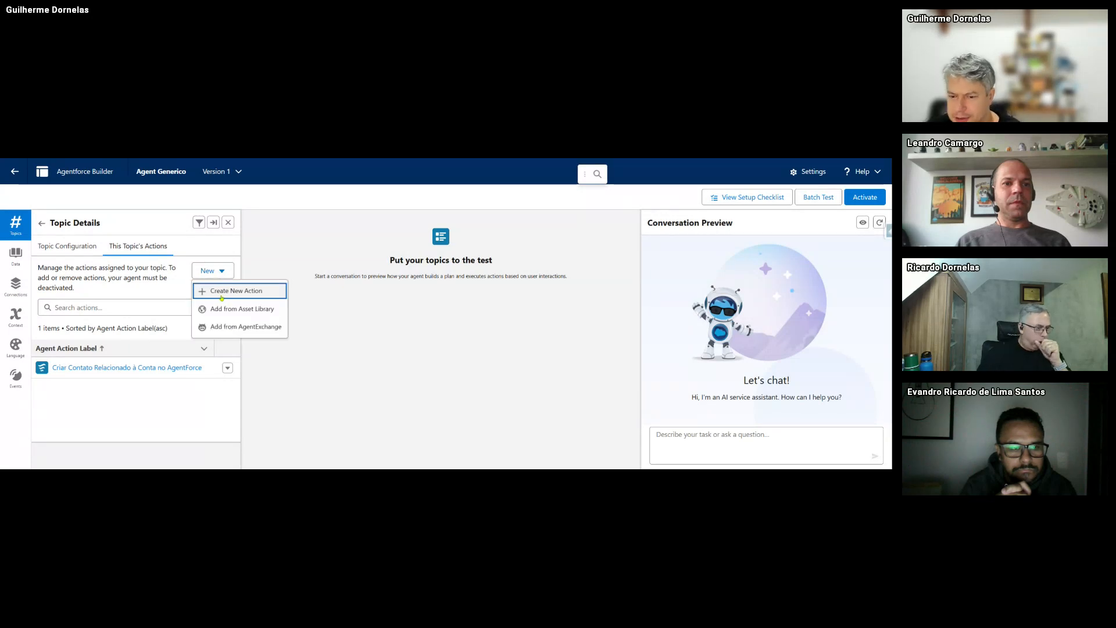
# - Create a new Flow-type action referencing 'Autolaunched : Criar Contato baseado no Agentforce'
pyautogui.click(221, 291)
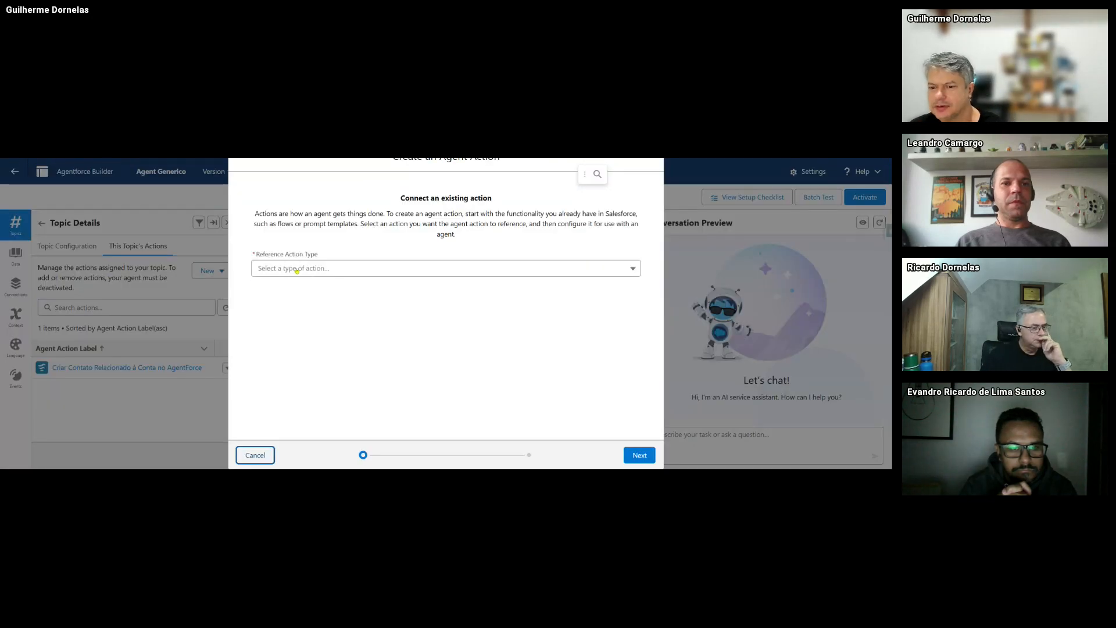
pyautogui.click(299, 270)
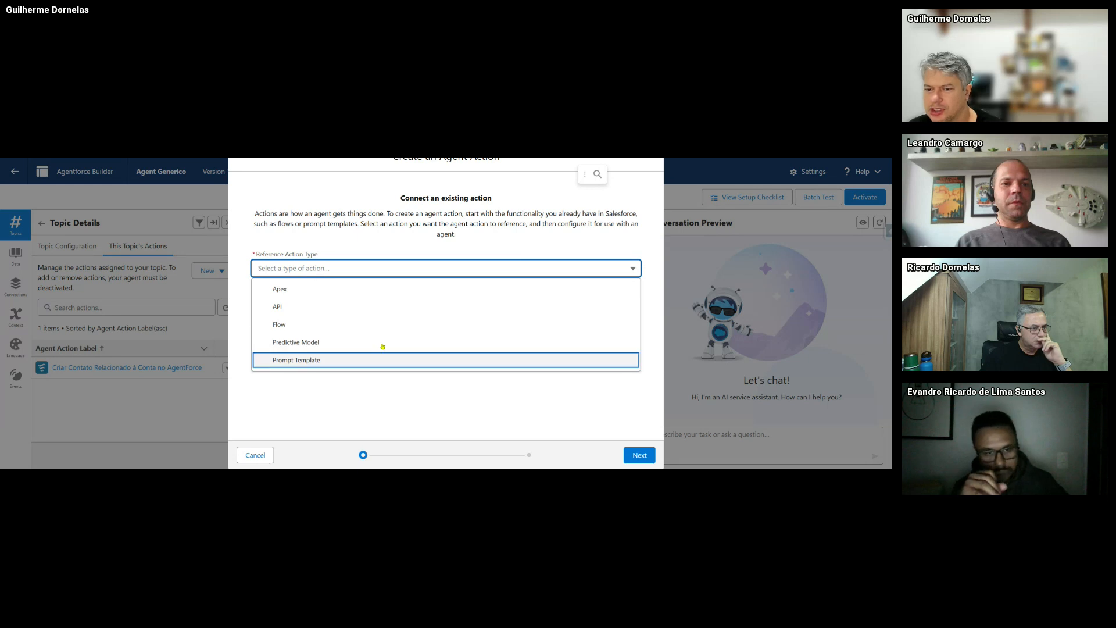
pyautogui.click(296, 328)
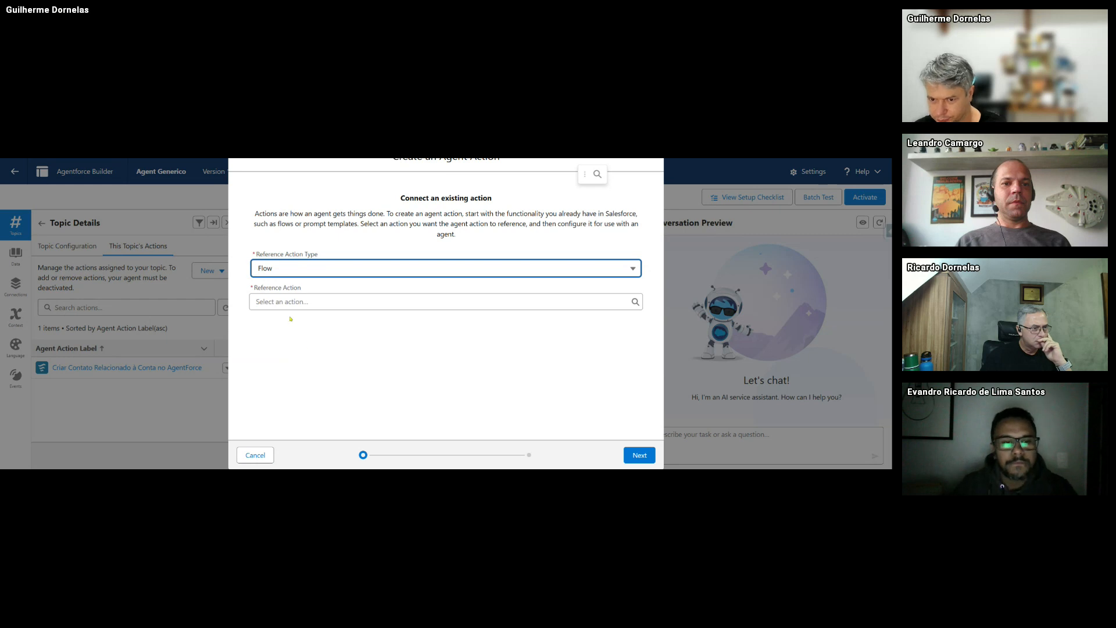
pyautogui.click(285, 302)
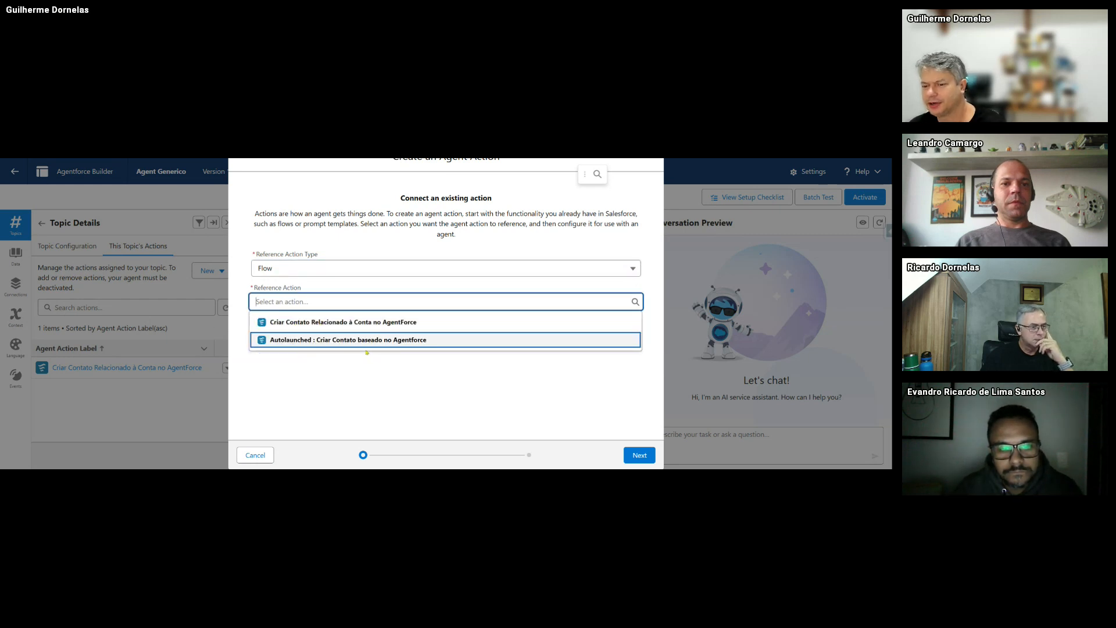
pyautogui.click(406, 340)
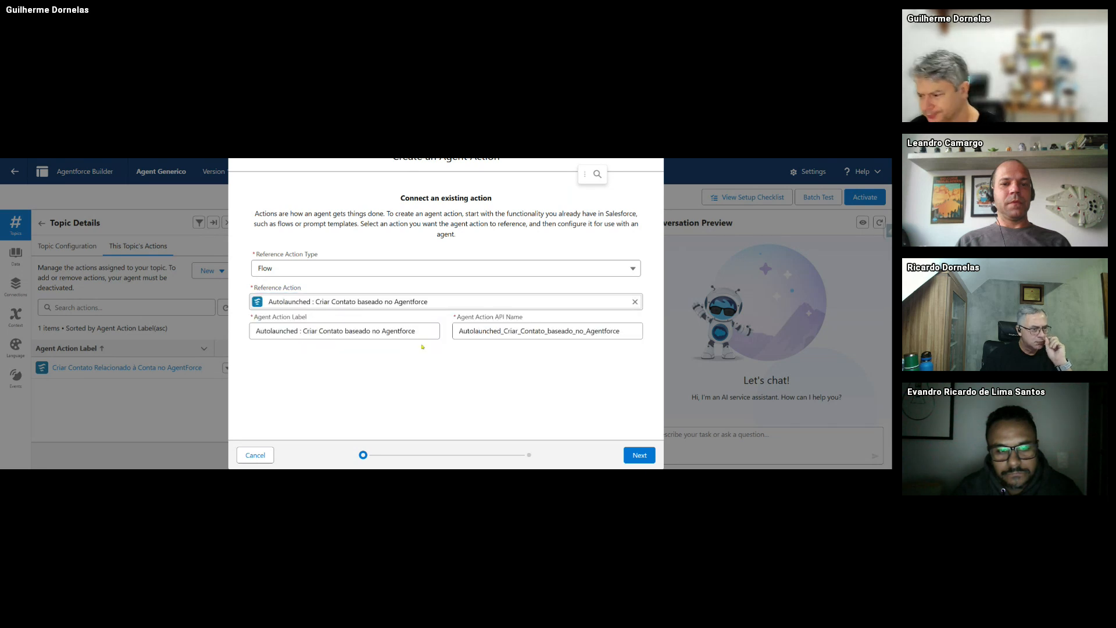
# - Continue to the action configuration and review its five inputs and varContactID output
pyautogui.click(640, 457)
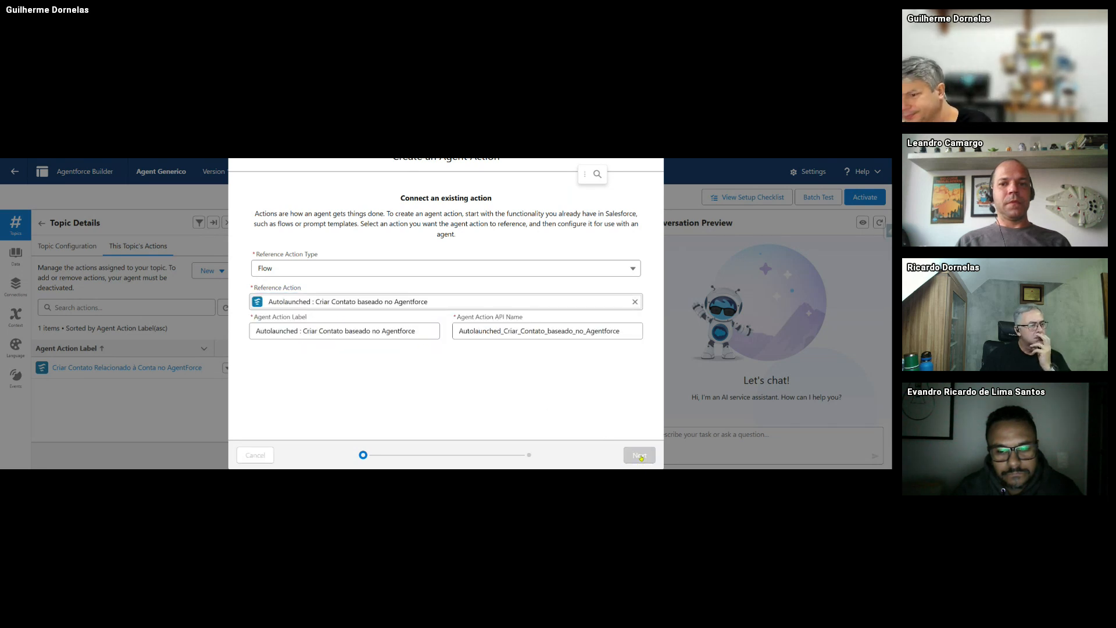
pyautogui.scroll(-3, 243, 335)
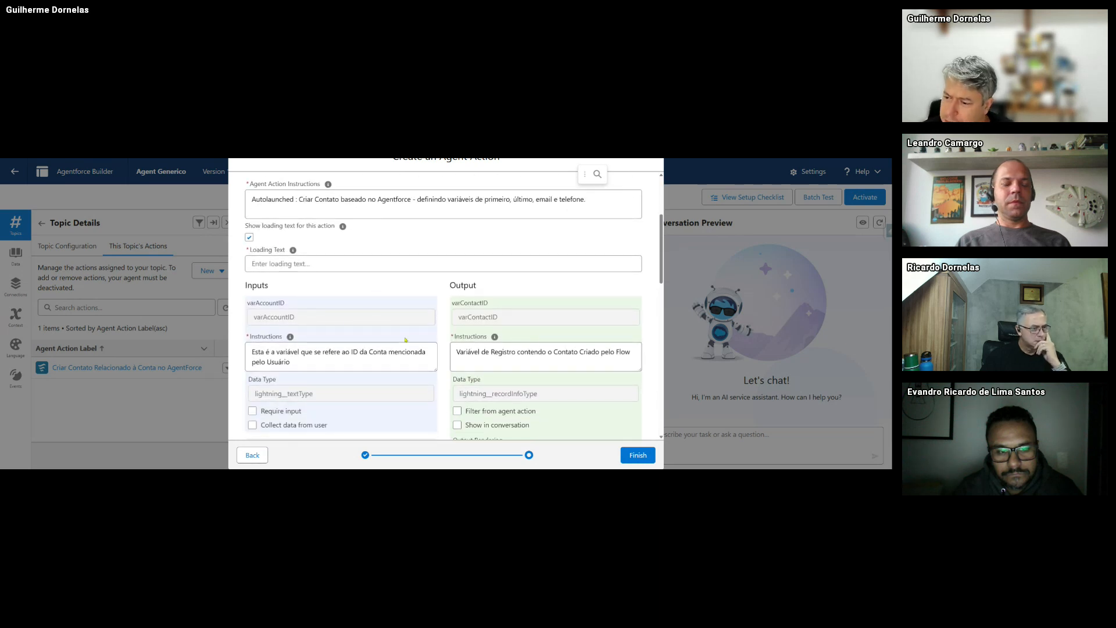
pyautogui.scroll(-2, 320, 341)
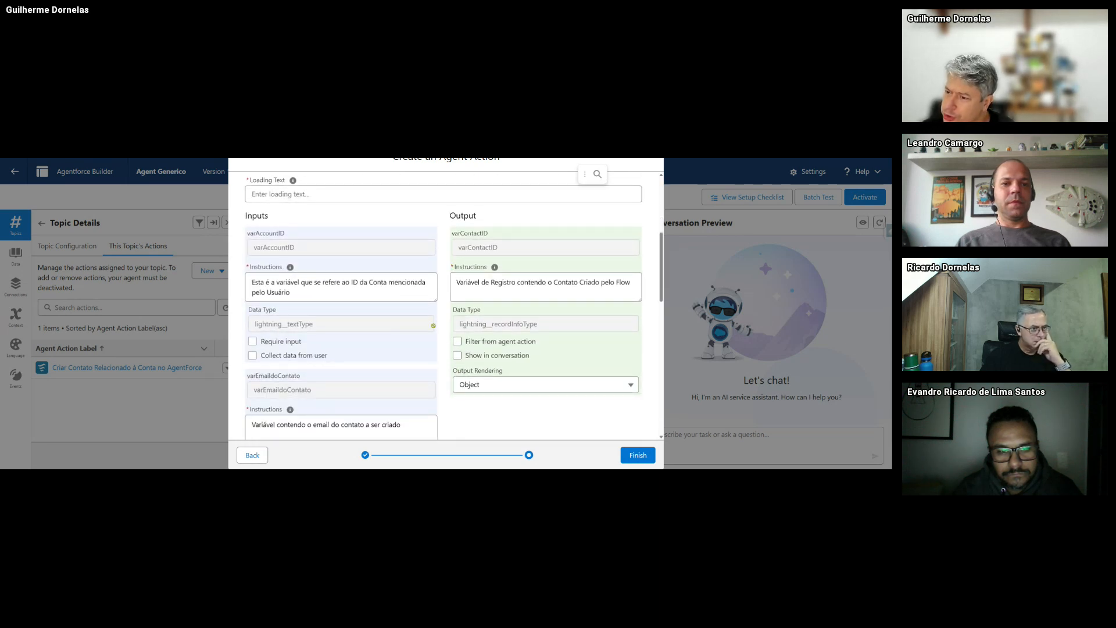
pyautogui.scroll(-6, 312, 271)
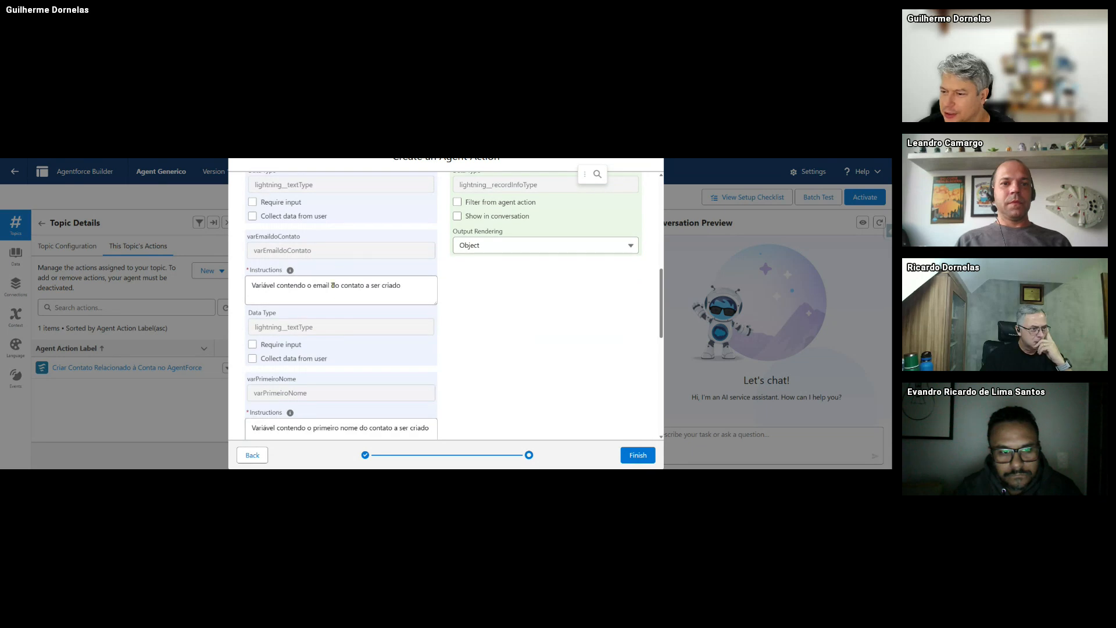
pyautogui.scroll(5, 346, 312)
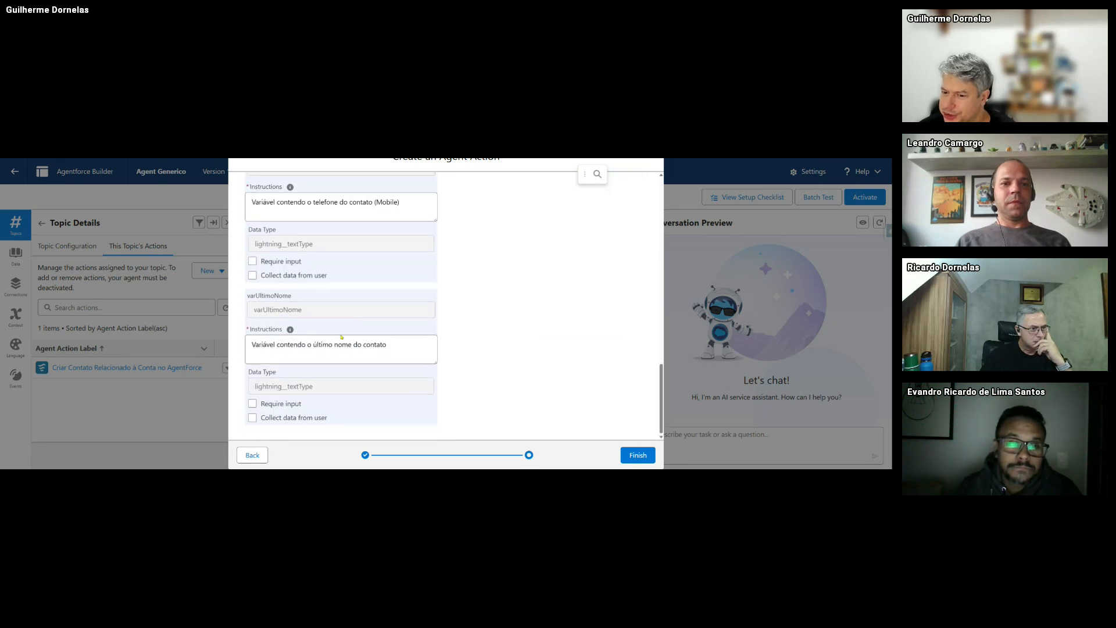
pyautogui.scroll(5, 338, 344)
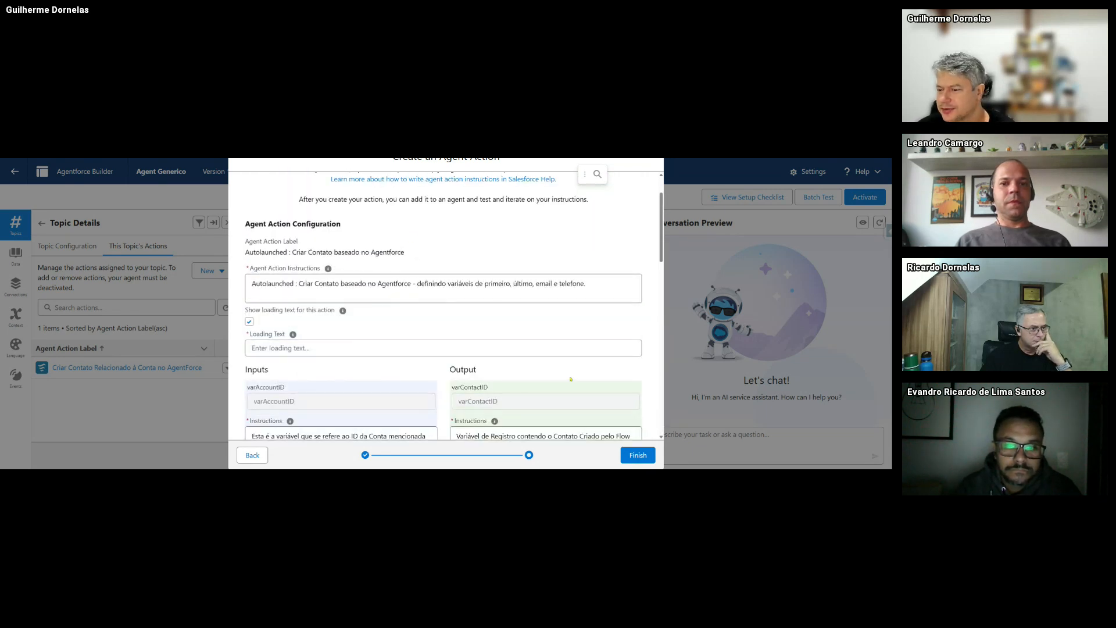
pyautogui.scroll(-3, 558, 358)
pyautogui.scroll(-2, 558, 359)
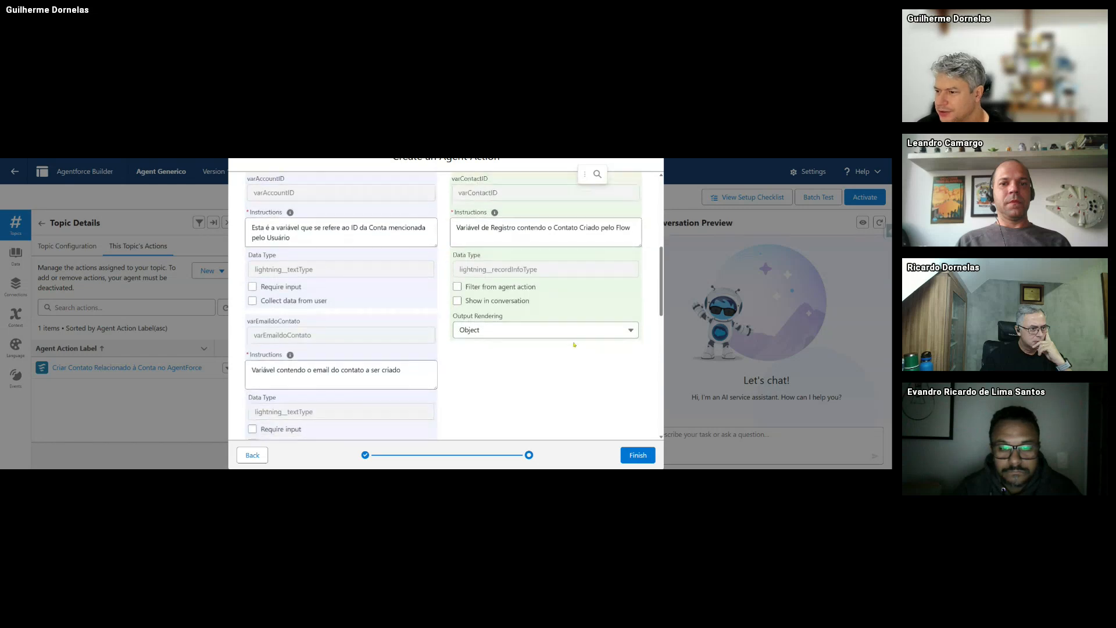
pyautogui.scroll(3, 527, 370)
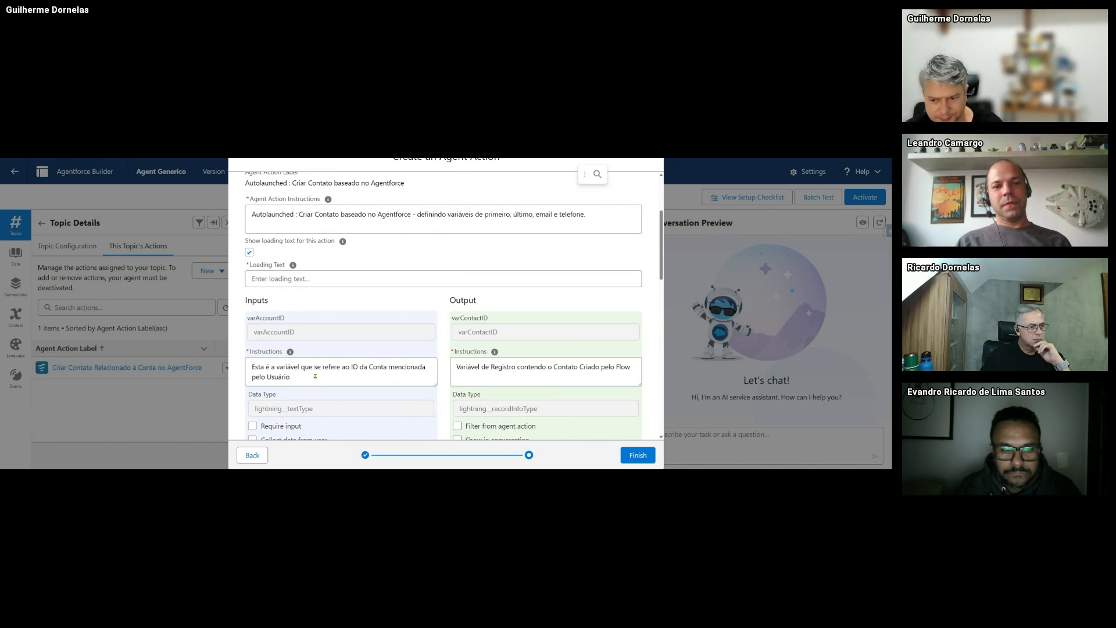
pyautogui.scroll(-3, 294, 299)
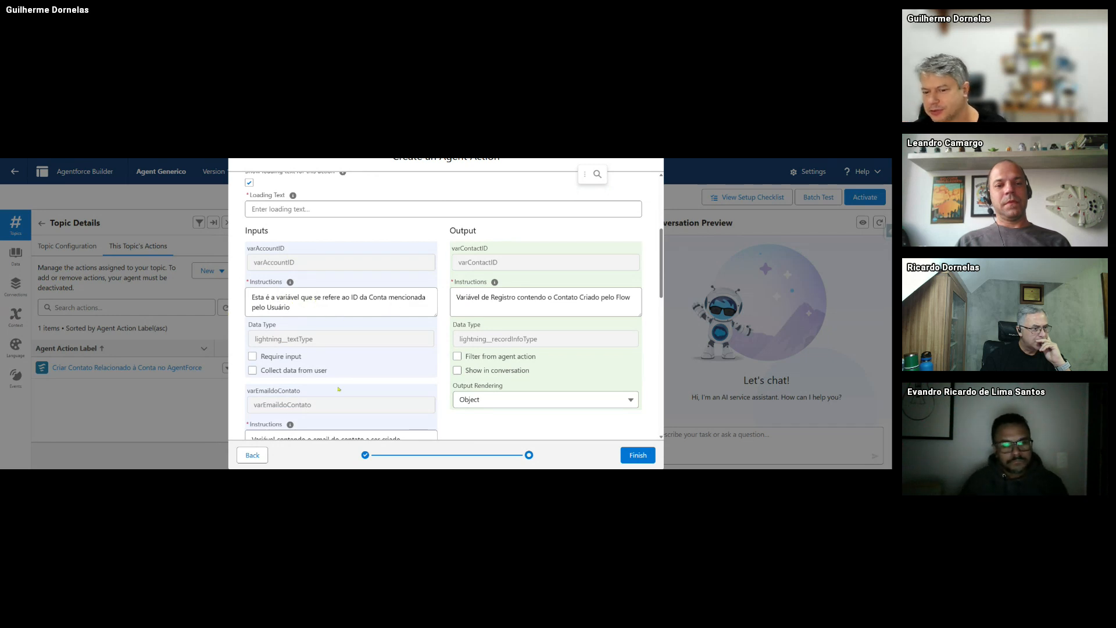
pyautogui.scroll(-1, 271, 335)
pyautogui.scroll(-3, 342, 364)
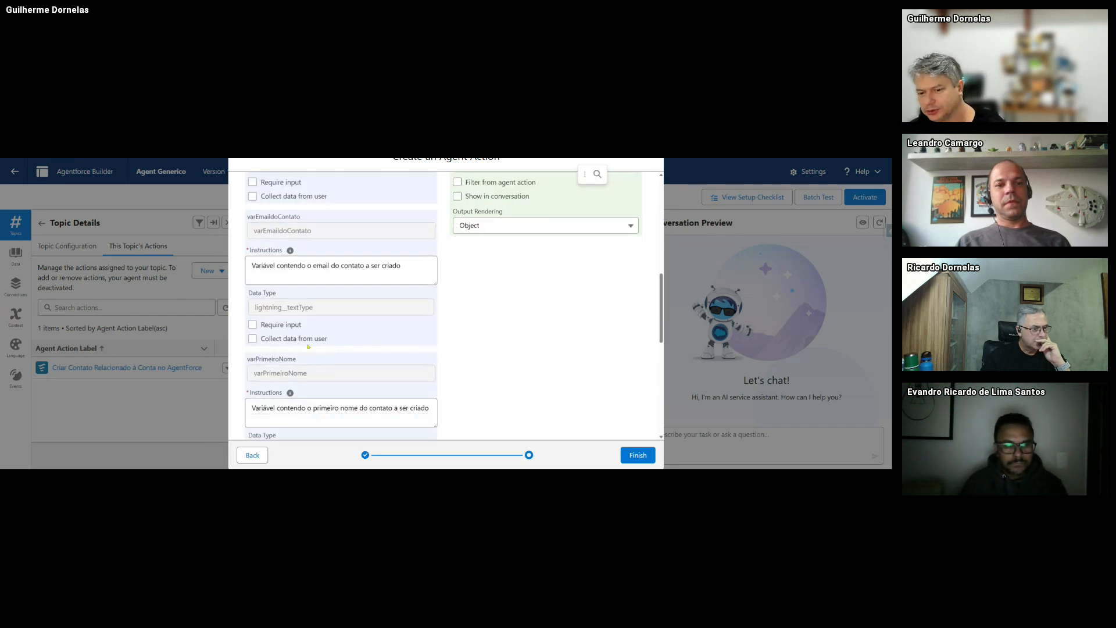
pyautogui.scroll(-7, 430, 294)
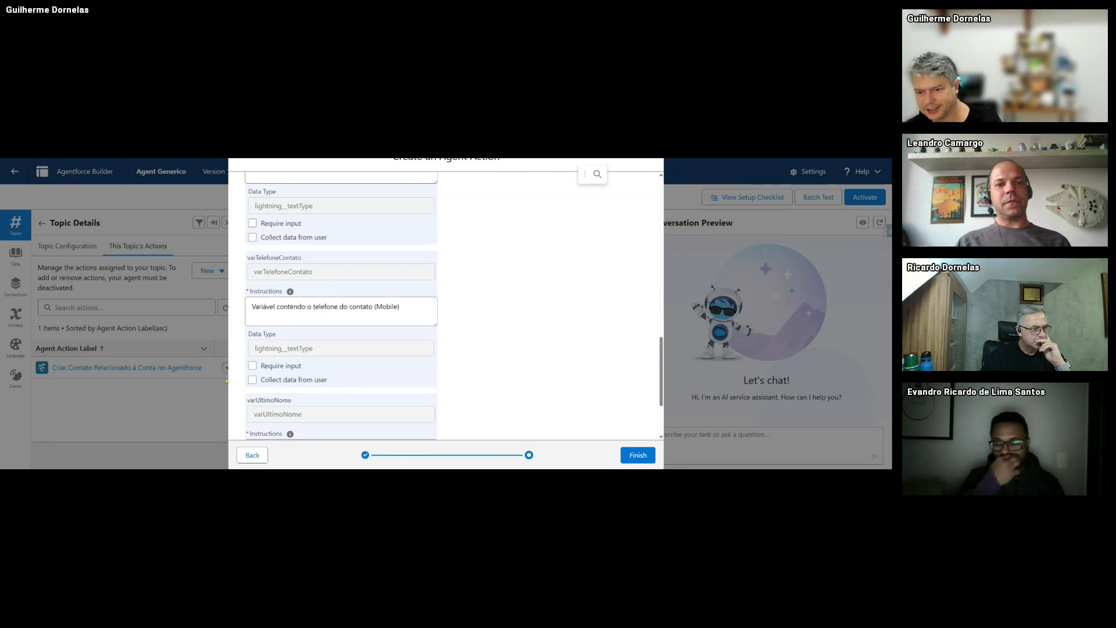
pyautogui.scroll(-2, 261, 349)
pyautogui.scroll(10, 279, 372)
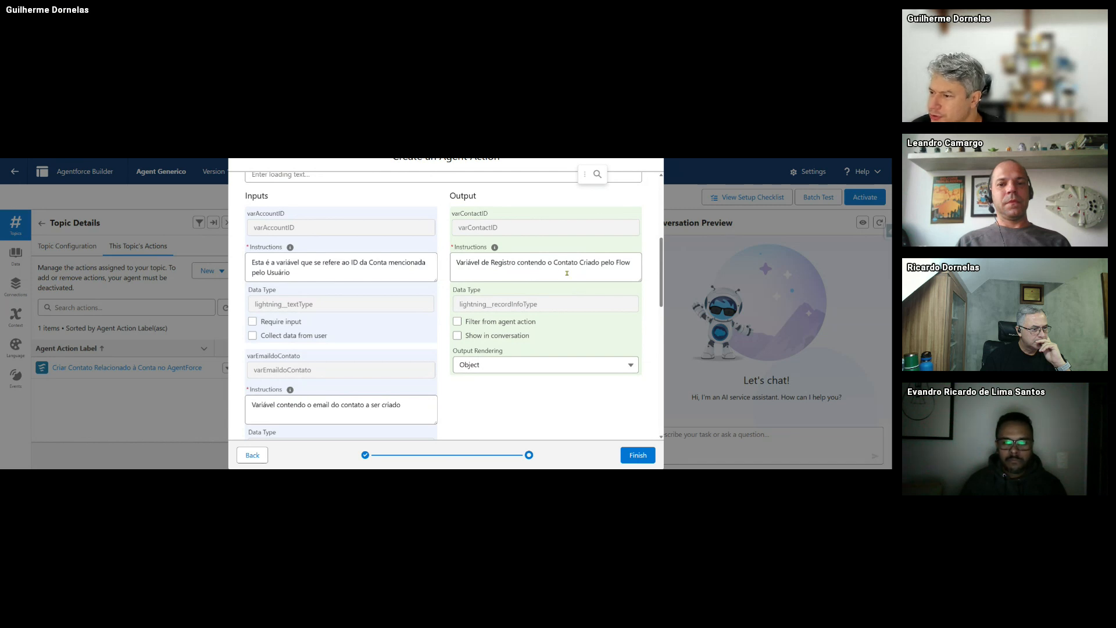
# - Show the varContactID output in the conversation, keeping Object as its rendering
pyautogui.click(457, 335)
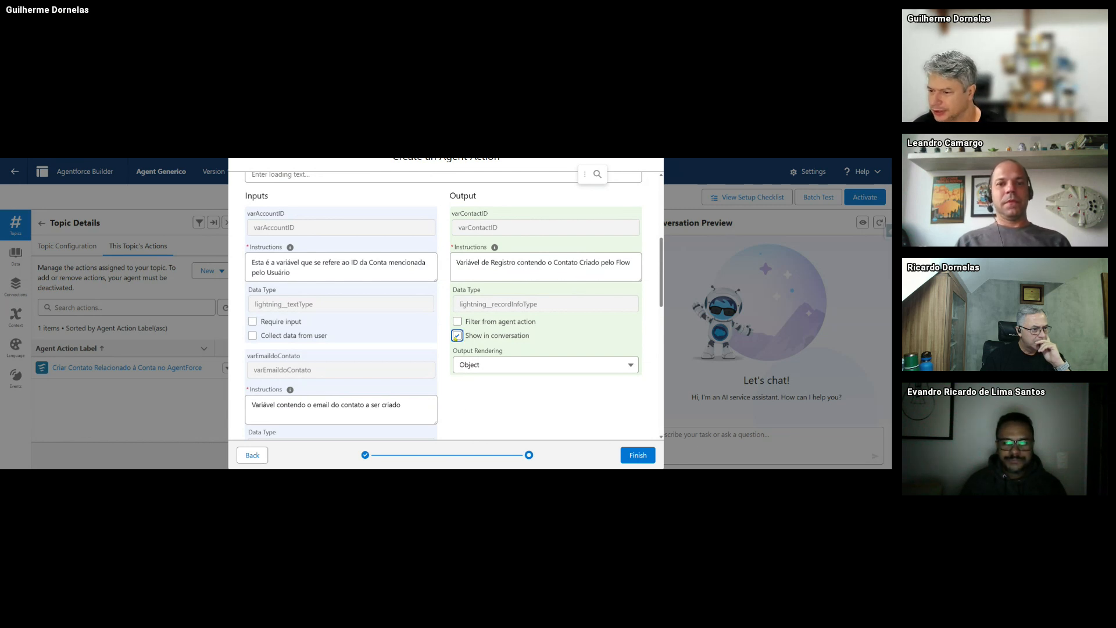
pyautogui.click(491, 366)
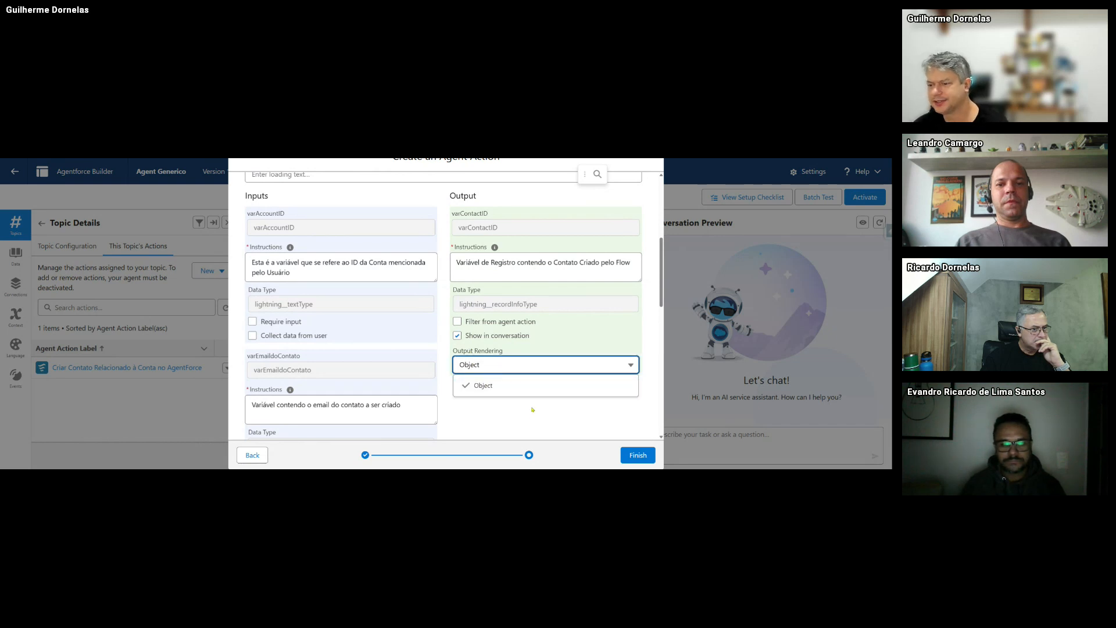
pyautogui.click(483, 382)
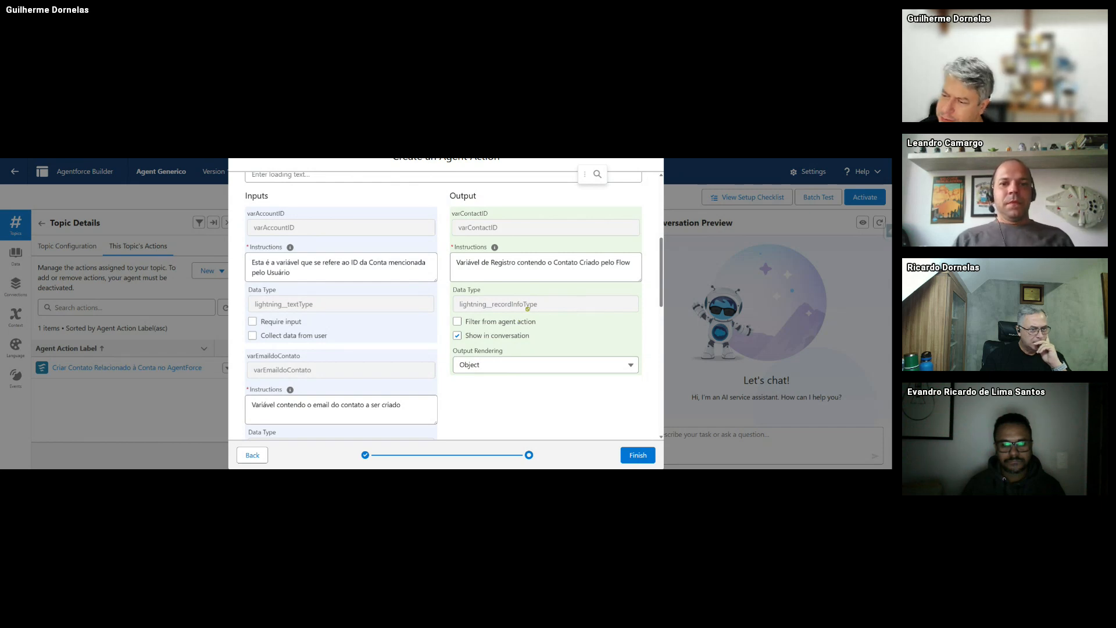
pyautogui.scroll(3, 411, 345)
pyautogui.scroll(-2, 261, 331)
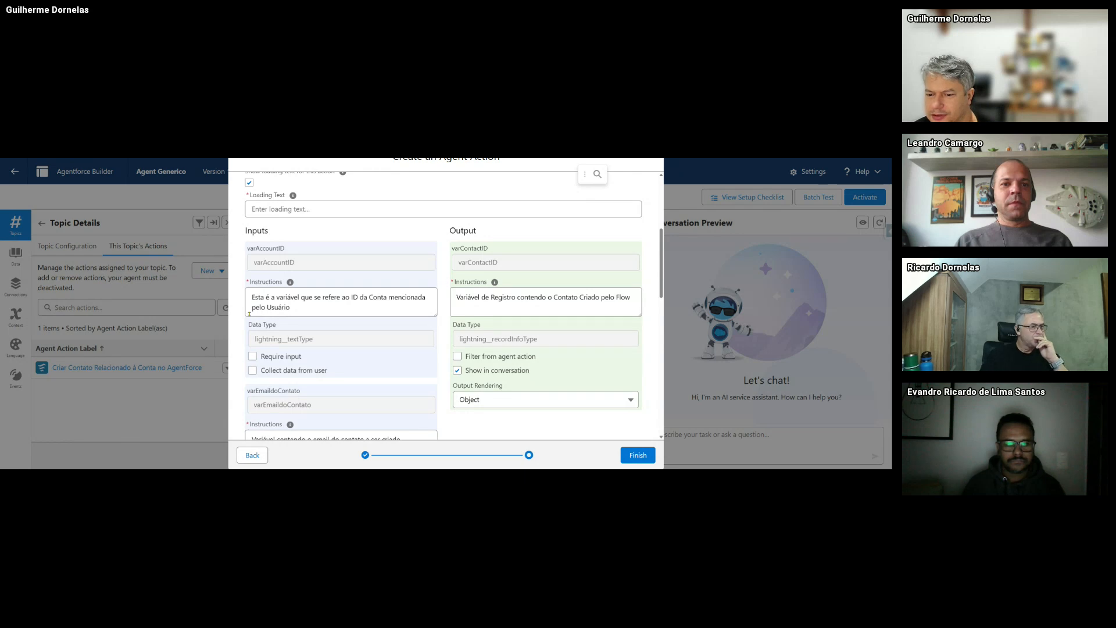
pyautogui.scroll(-2, 314, 309)
pyautogui.scroll(1, 300, 298)
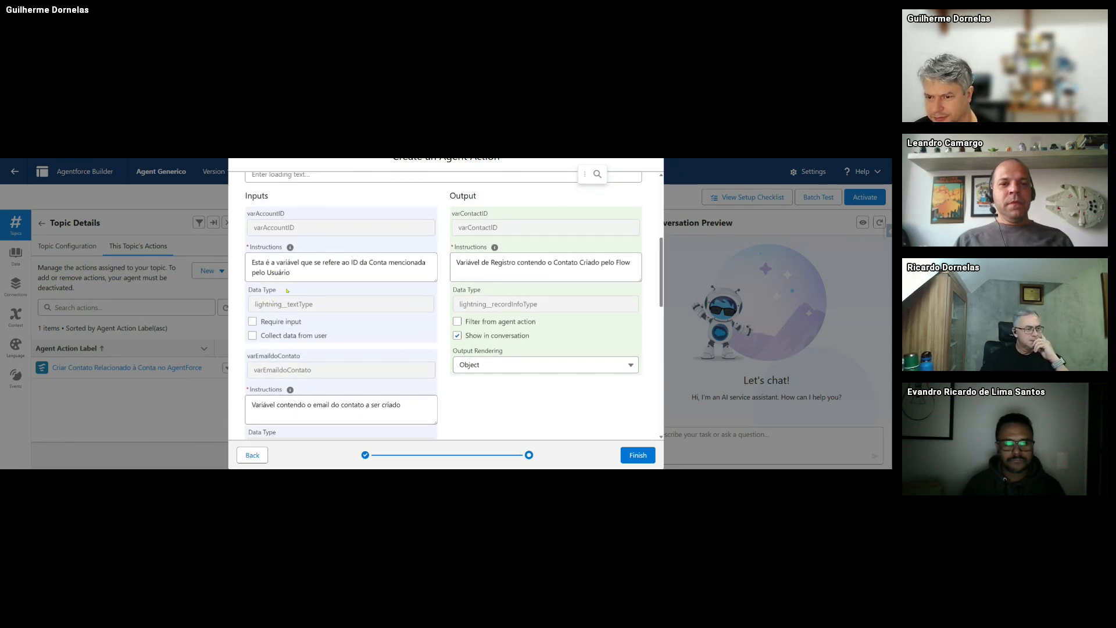
# - Require the account ID input and let the agent collect email, first name and last name from the user
pyautogui.click(253, 323)
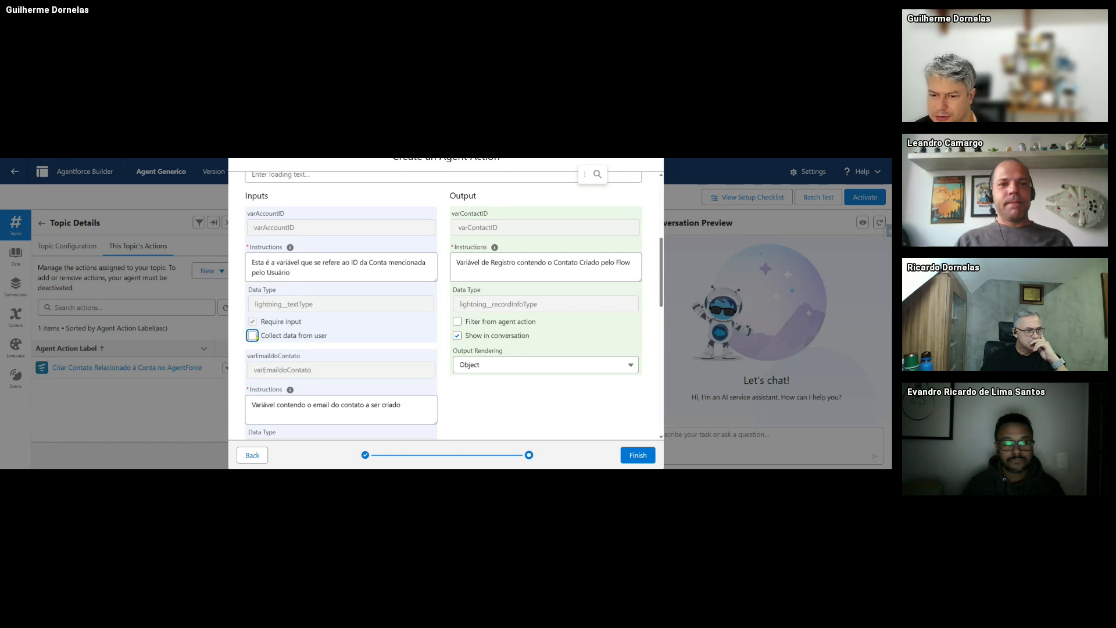
pyautogui.scroll(-2, 255, 339)
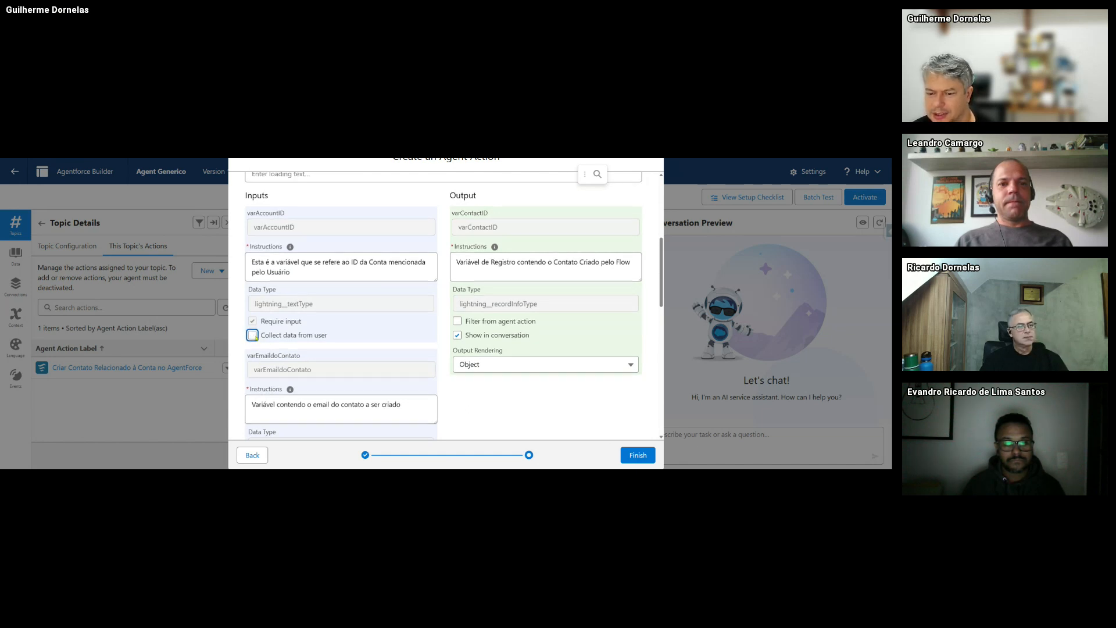
pyautogui.click(252, 373)
pyautogui.scroll(-3, 254, 331)
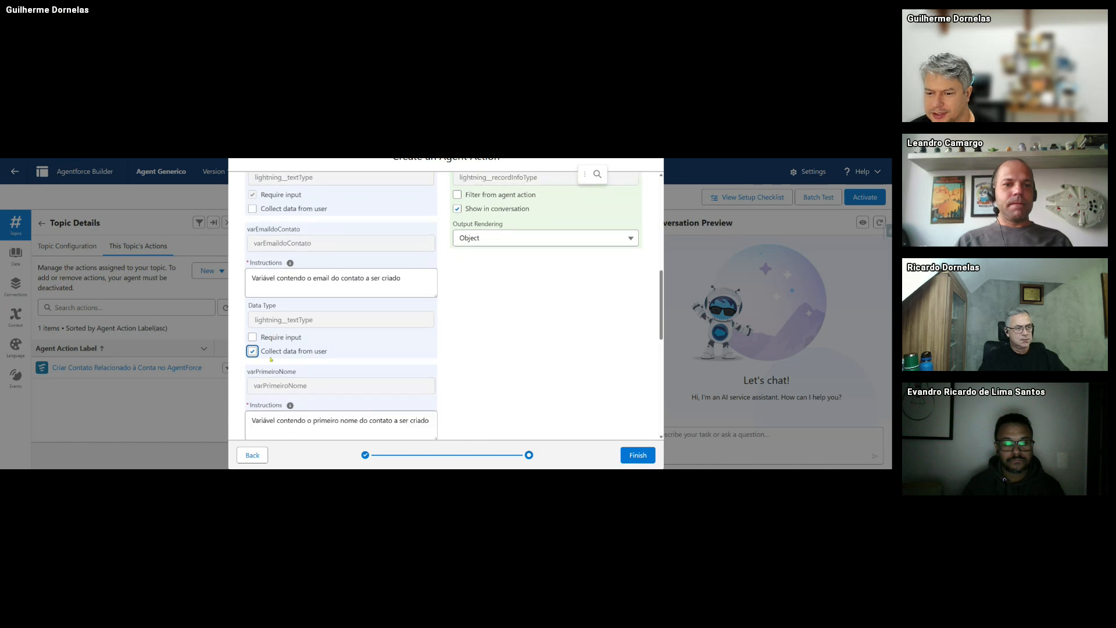
pyautogui.click(253, 376)
pyautogui.scroll(-3, 256, 378)
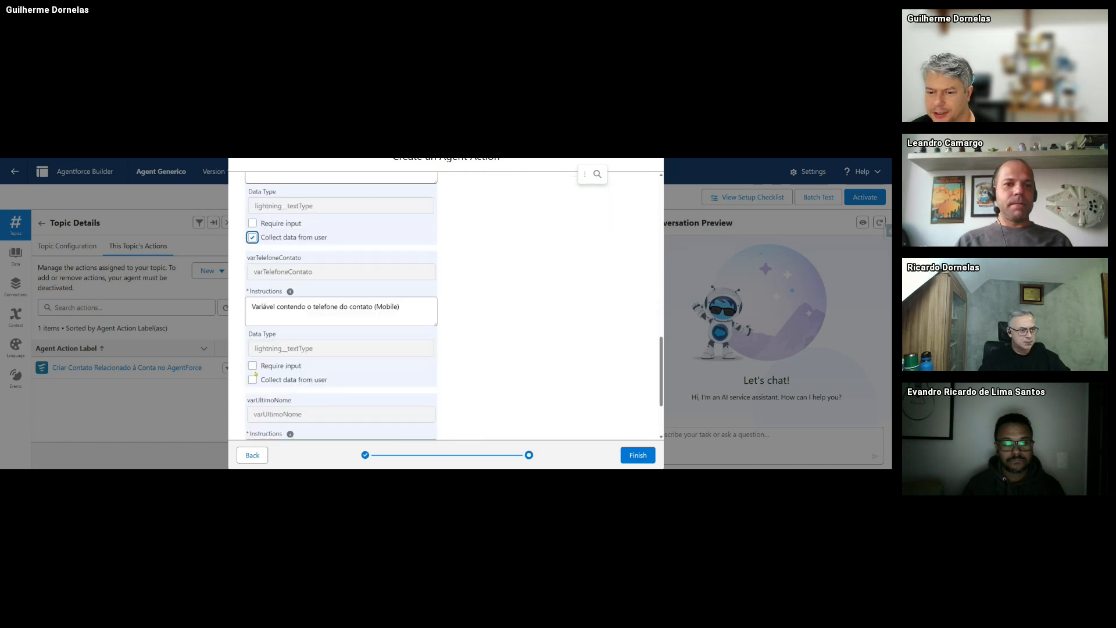
pyautogui.scroll(-2, 259, 359)
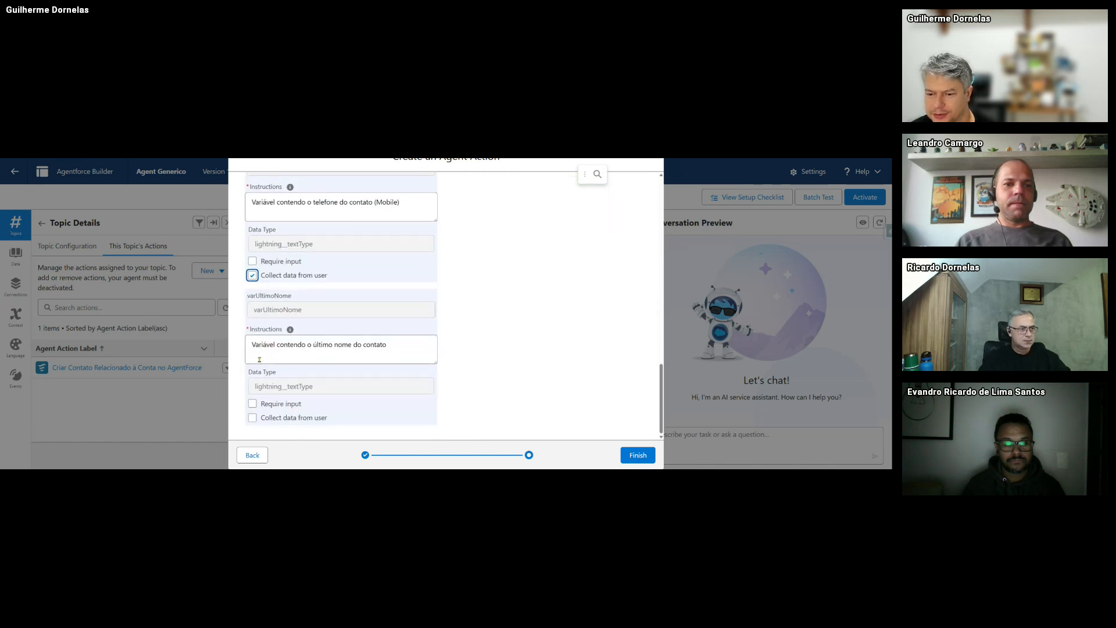
pyautogui.click(252, 417)
pyautogui.scroll(5, 303, 307)
pyautogui.scroll(3, 303, 307)
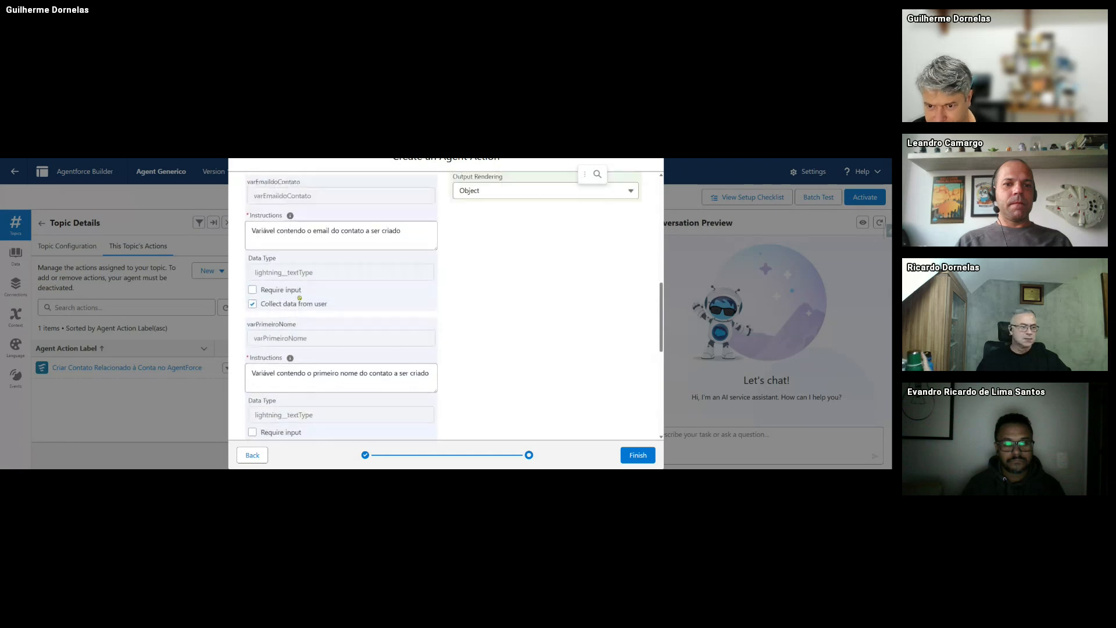
pyautogui.scroll(2, 288, 219)
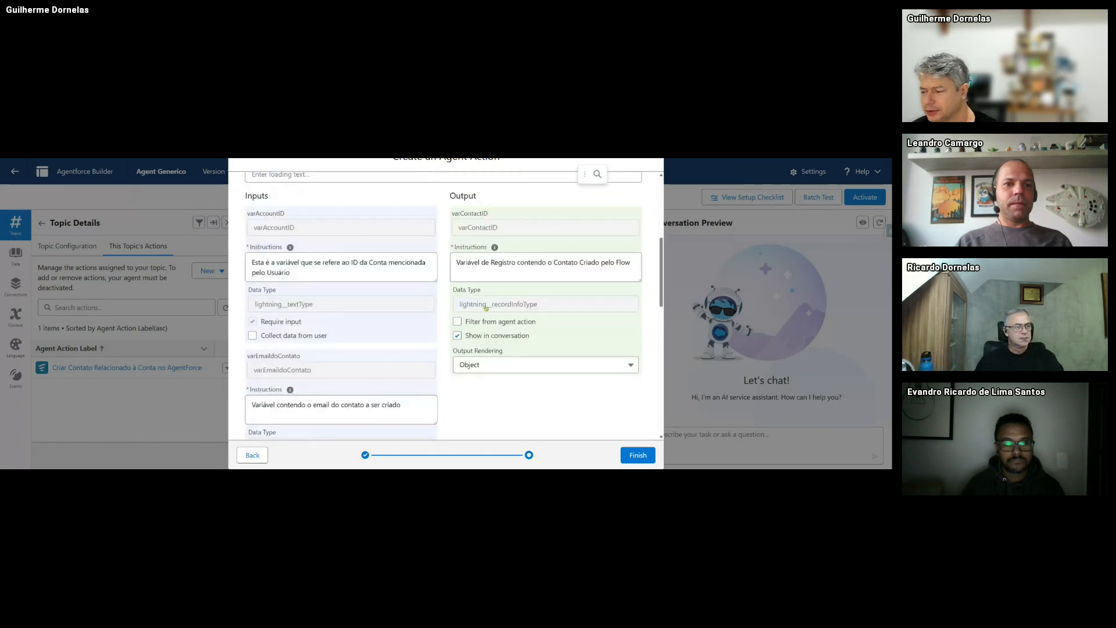
# - Set loading text 'Criando Contato', finish the action, and reactivate Agent Generico
pyautogui.click(623, 456)
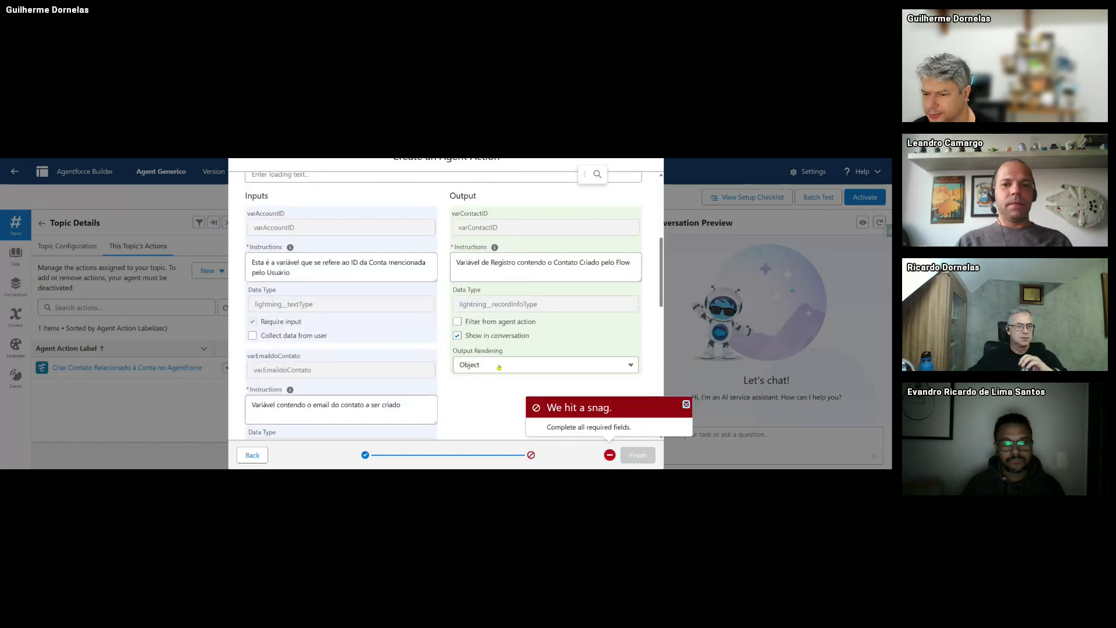
pyautogui.scroll(-9, 498, 366)
pyautogui.scroll(8, 500, 366)
pyautogui.scroll(5, 500, 366)
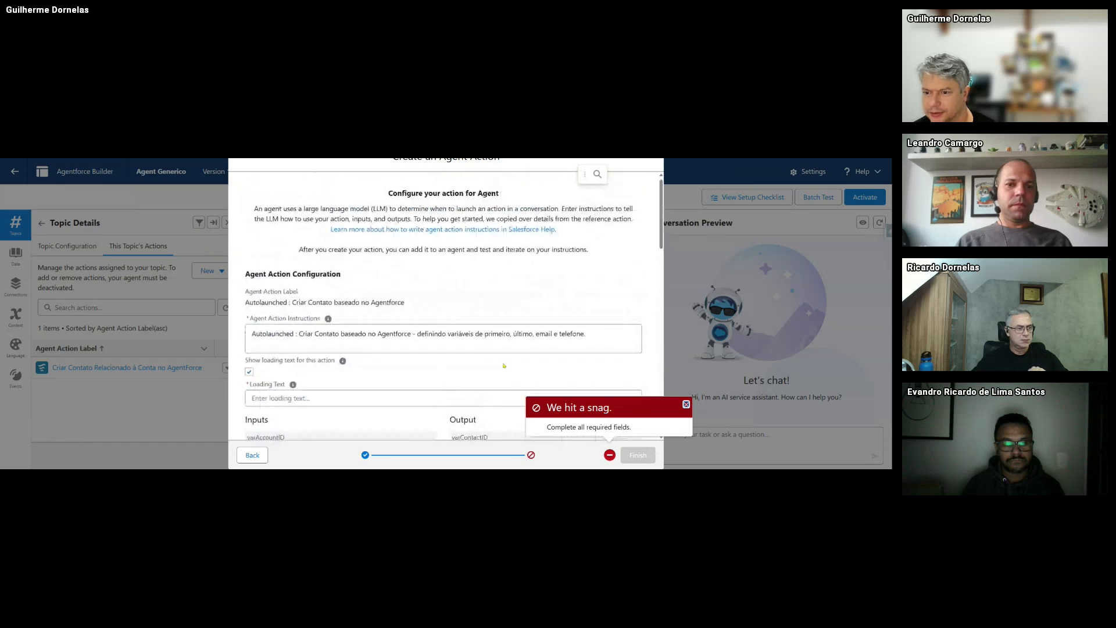
pyautogui.scroll(-10, 494, 369)
pyautogui.scroll(10, 486, 374)
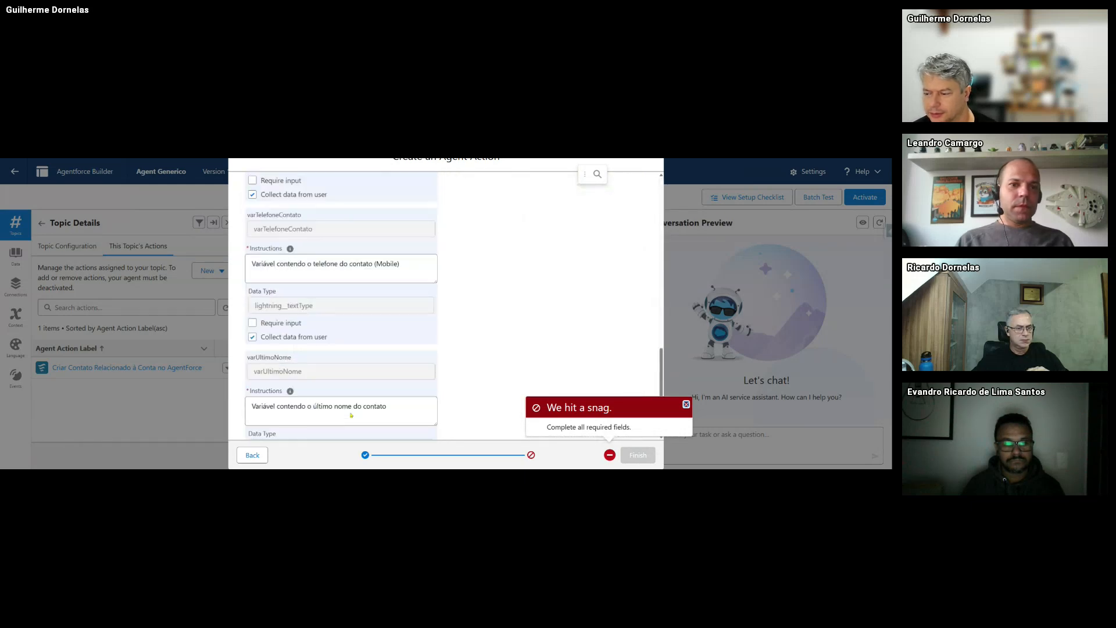
pyautogui.scroll(-3, 506, 416)
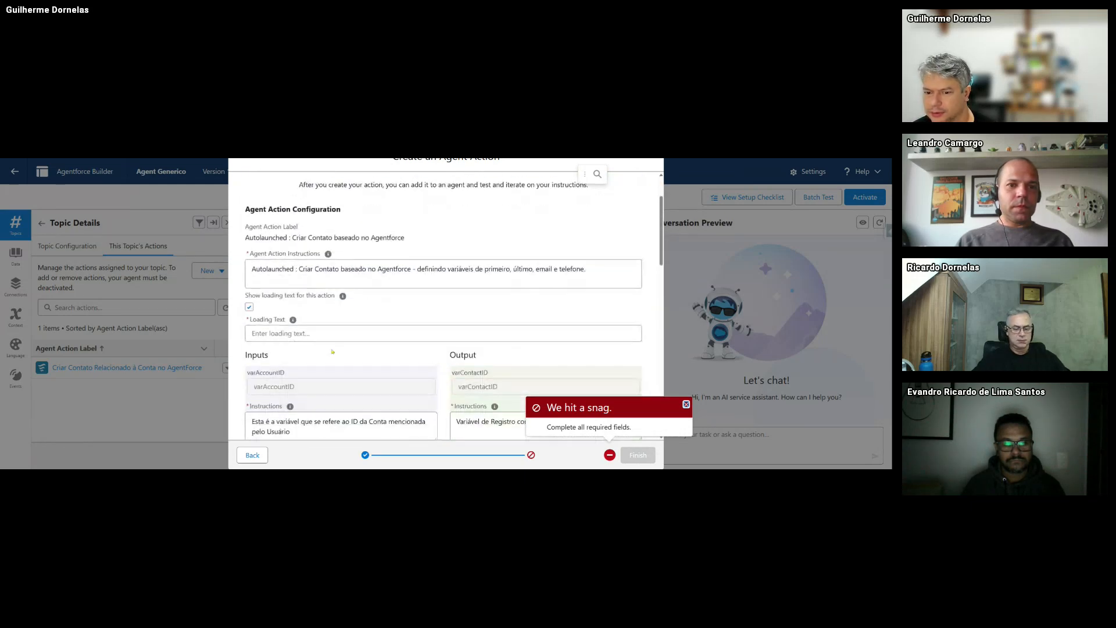
pyautogui.click(292, 230)
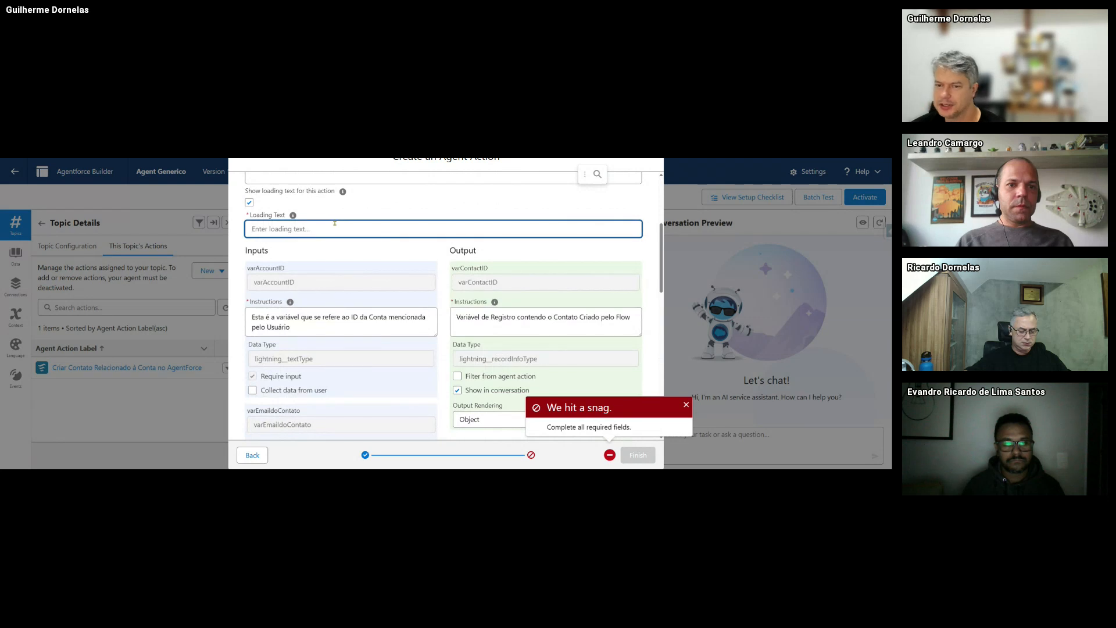
pyautogui.write('Cri')
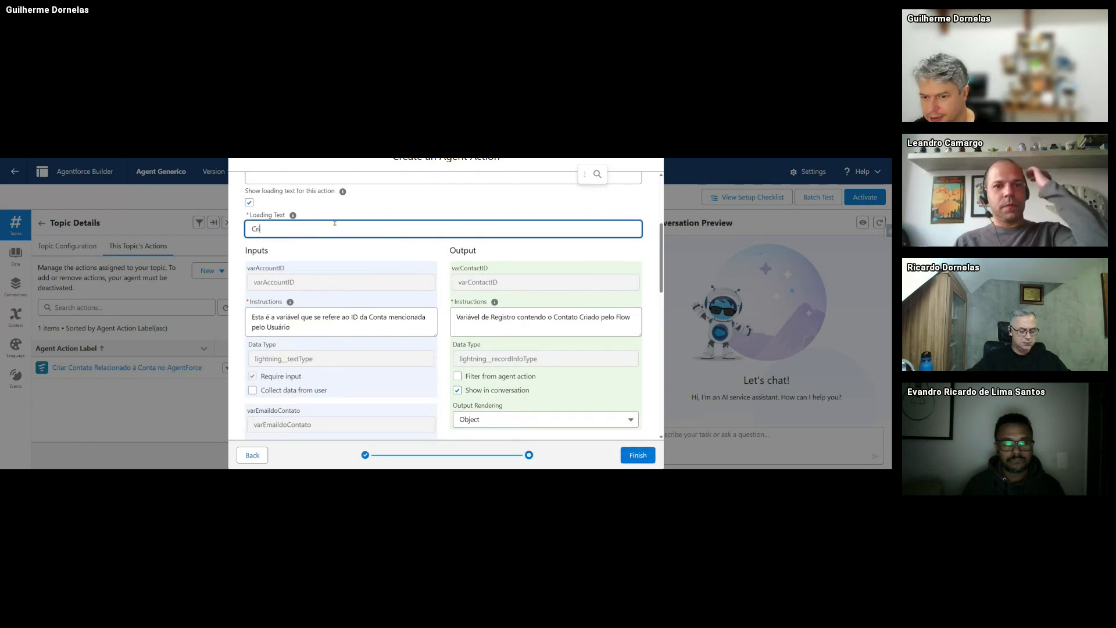
pyautogui.write('ando Contato...')
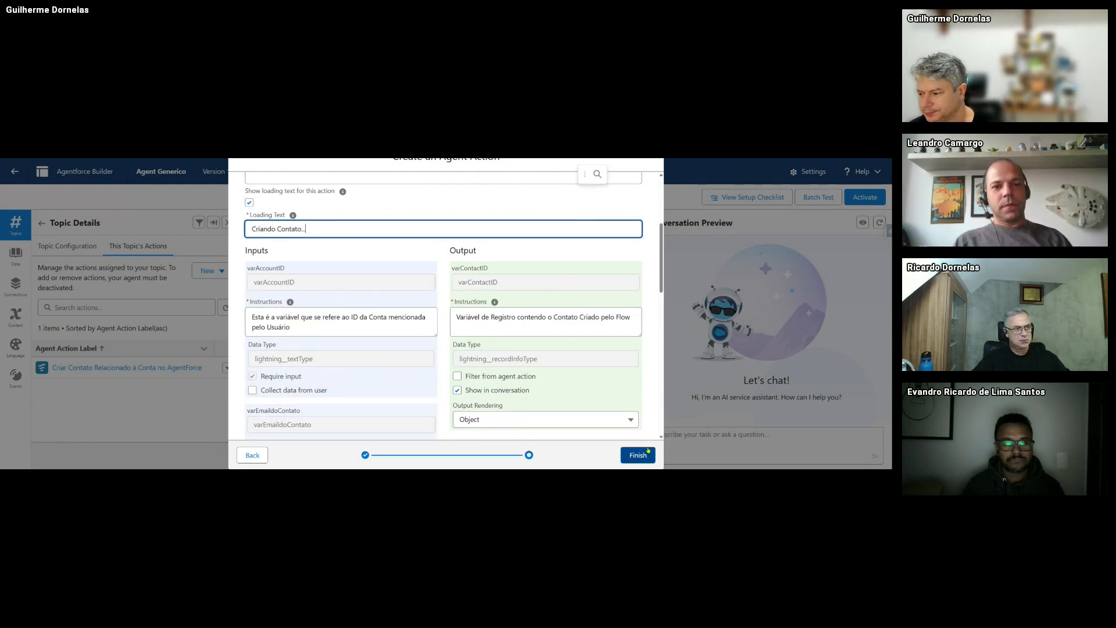
pyautogui.click(638, 455)
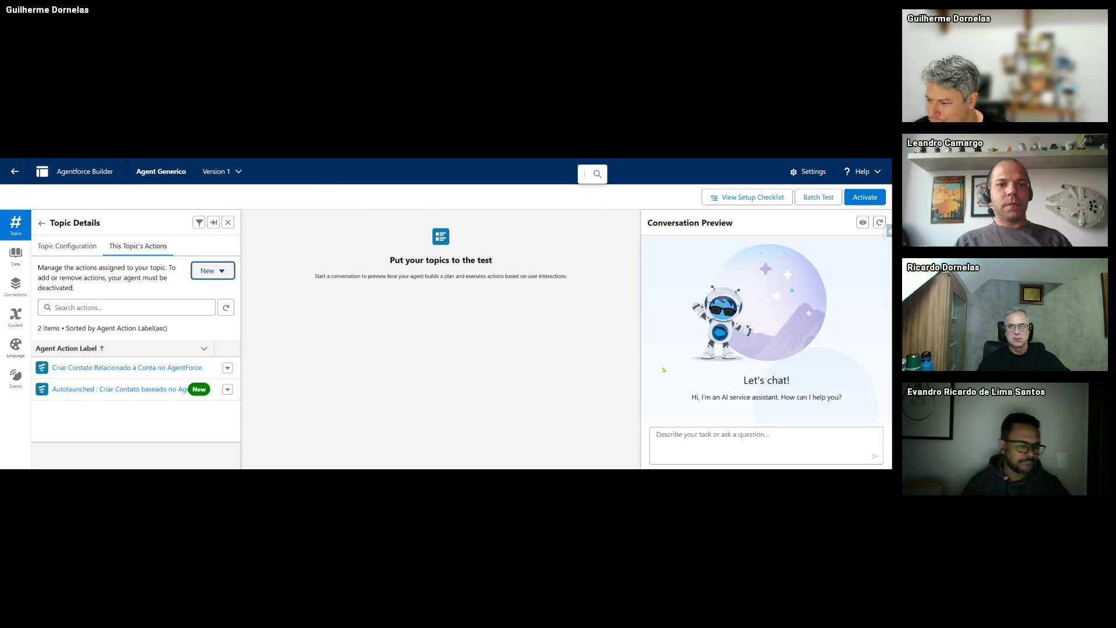
pyautogui.click(865, 197)
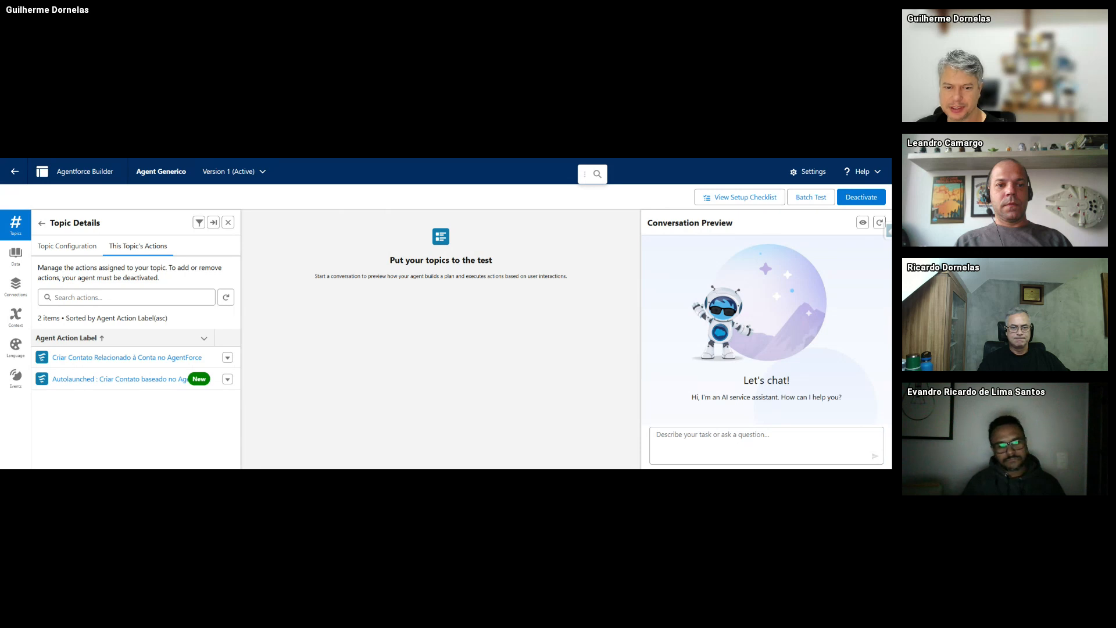
pyautogui.hotkey('ctrl', 'Tab')
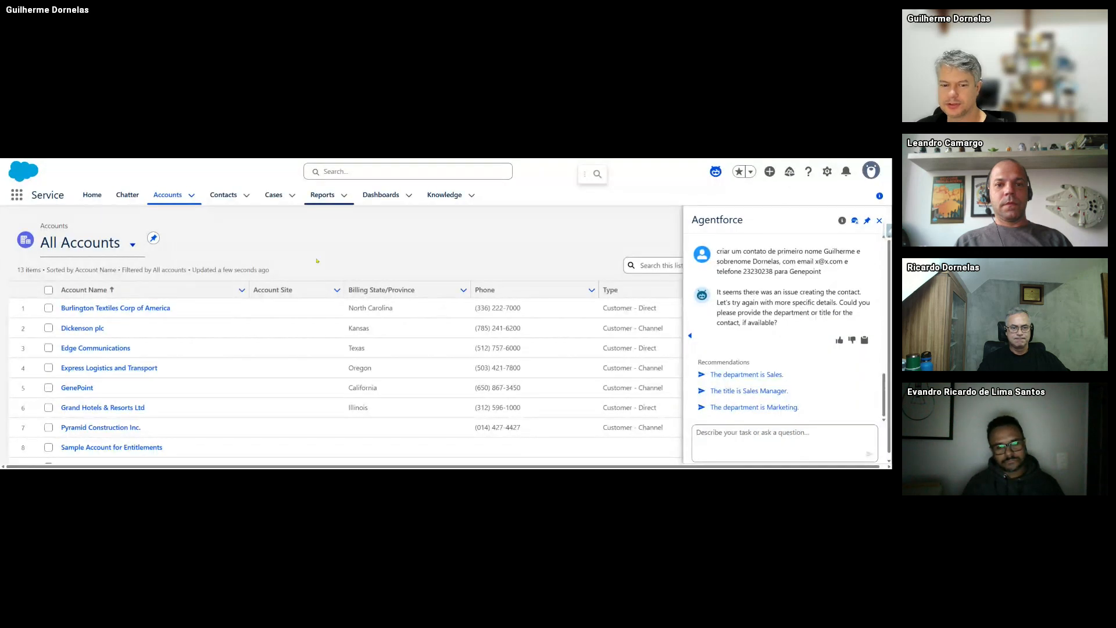
pyautogui.scroll(-2, 254, 329)
pyautogui.scroll(2, 254, 352)
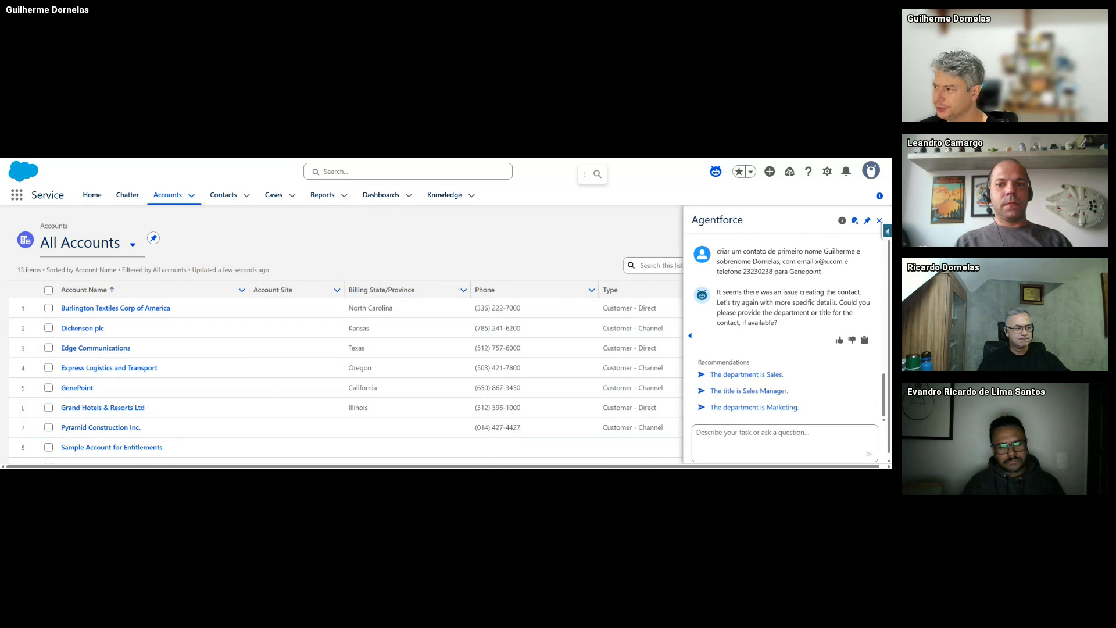
pyautogui.click(880, 221)
pyautogui.scroll(-2, 221, 392)
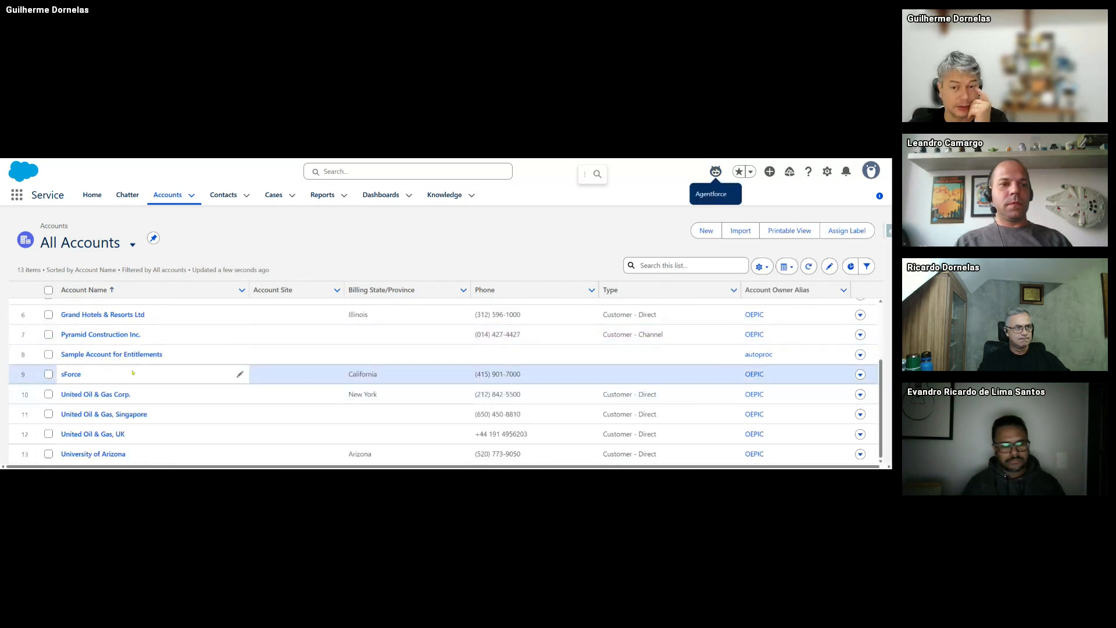
pyautogui.scroll(2, 135, 406)
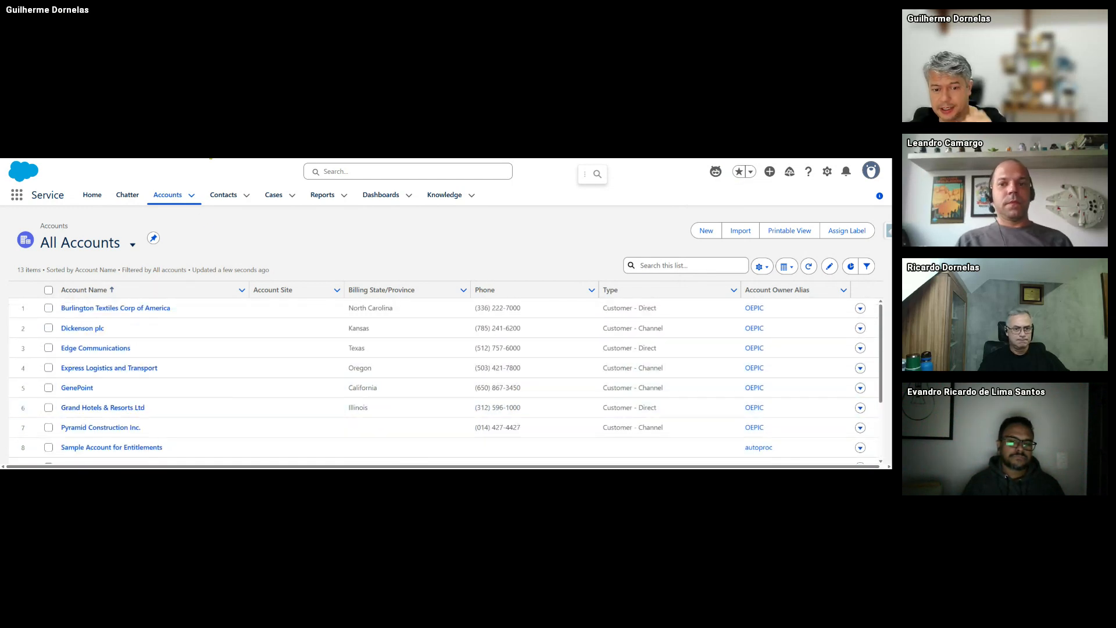
pyautogui.click(210, 157)
pyautogui.click(714, 444)
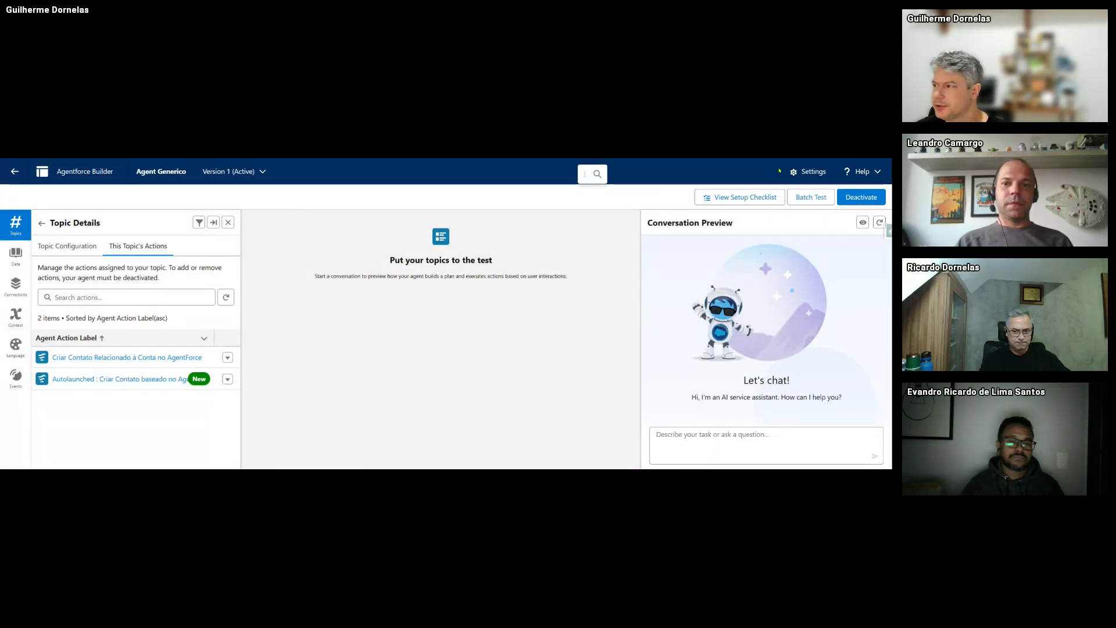
# - Cancel the Edit Agent Details dialog and send 'Criar contato para a conta XPTO' to the preview
pyautogui.click(811, 175)
pyautogui.scroll(-3, 488, 329)
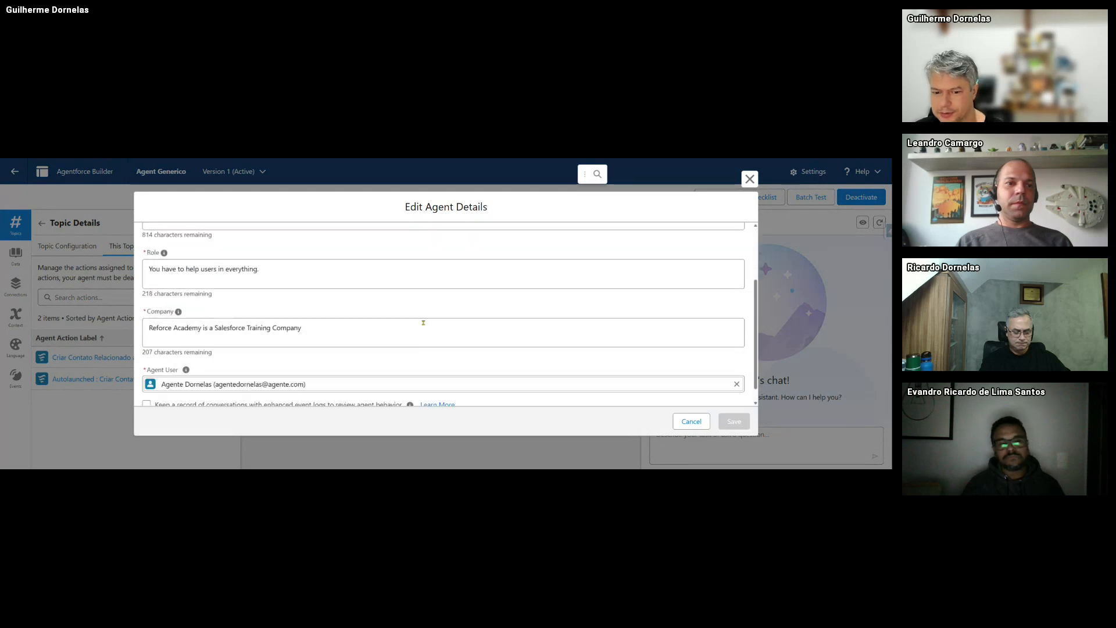
pyautogui.click(691, 421)
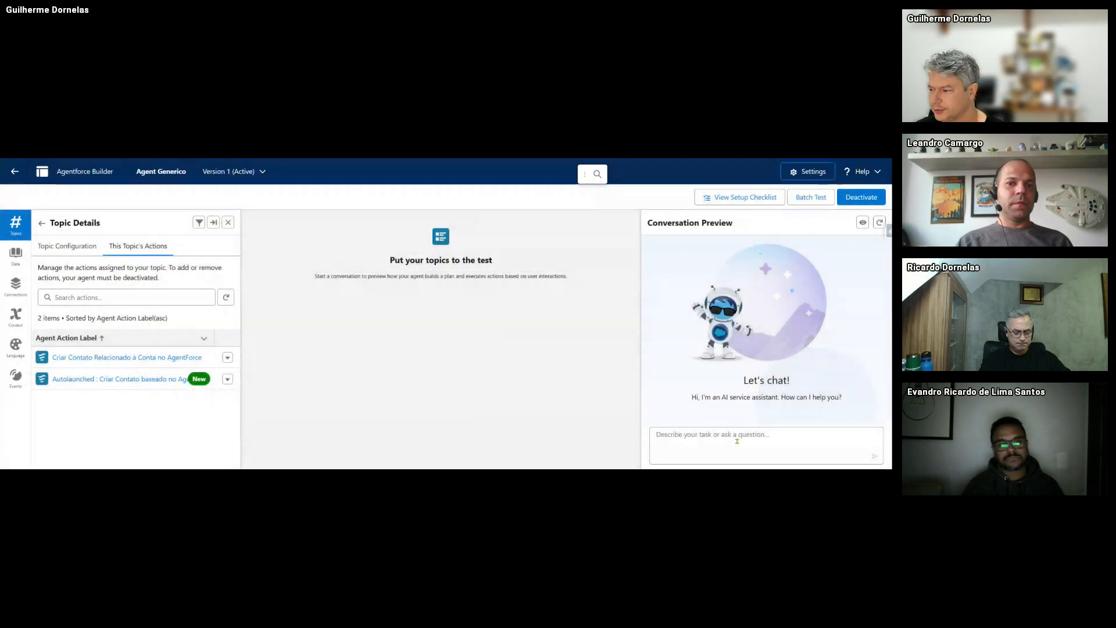
pyautogui.write('Criar co')
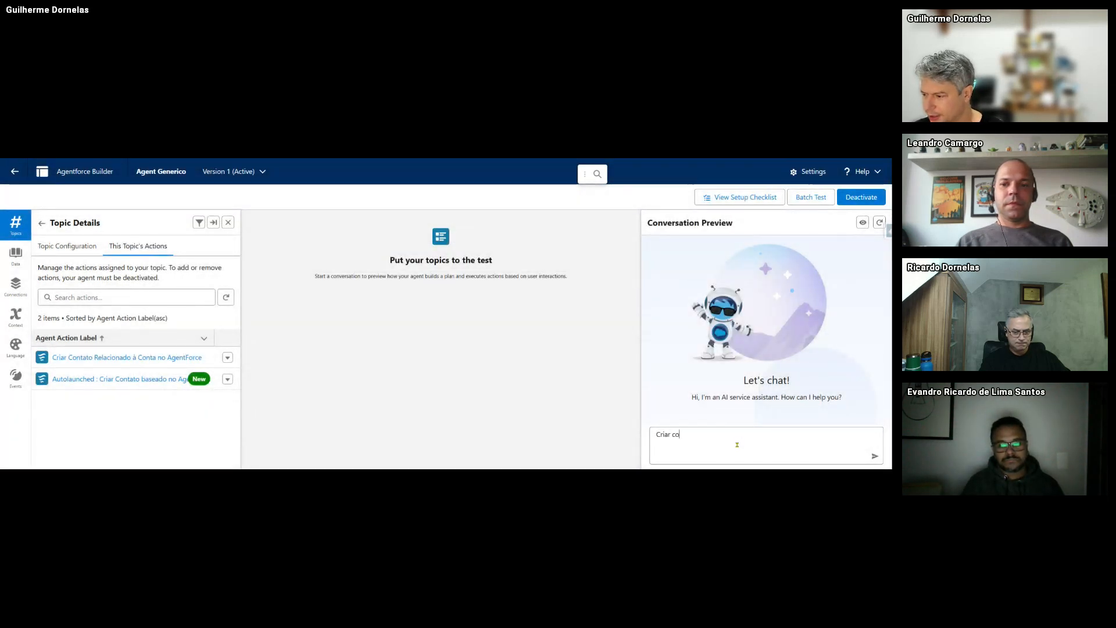
pyautogui.write('ntato para a conta XPTO')
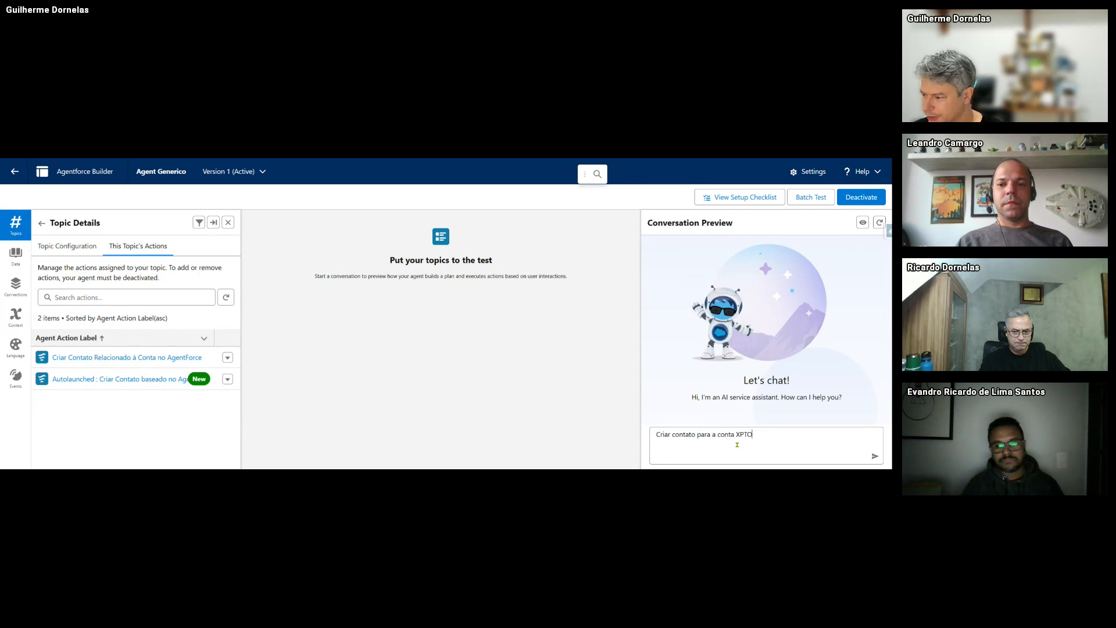
pyautogui.press('Return')
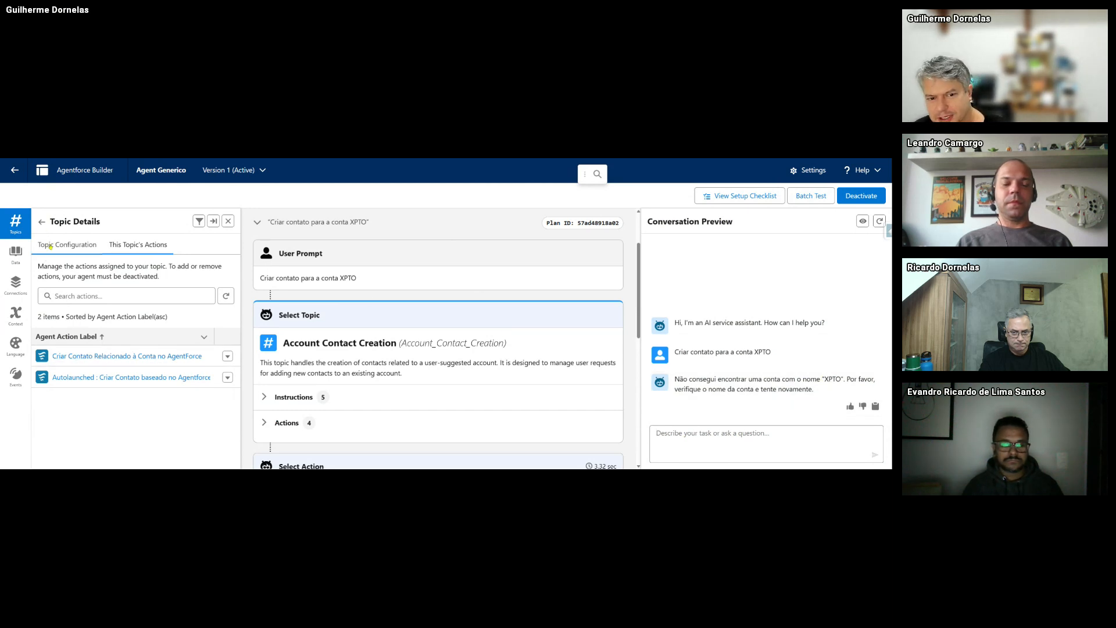
# - Check the Account Summary and Analysis topic's actions, then open the Account Contact Creation topic
pyautogui.click(43, 224)
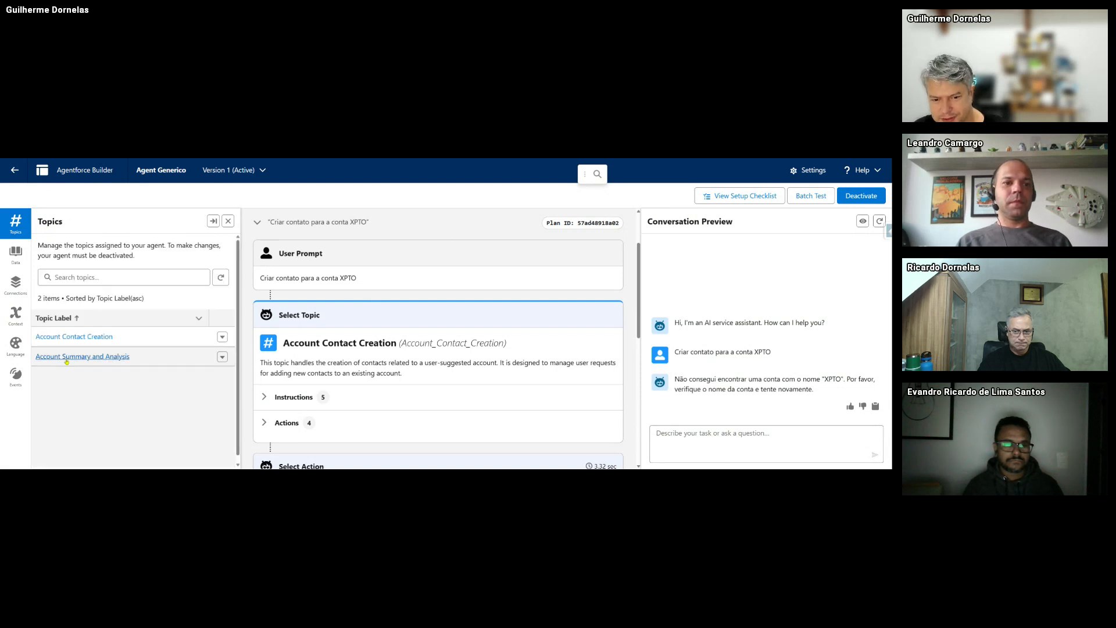
pyautogui.click(66, 360)
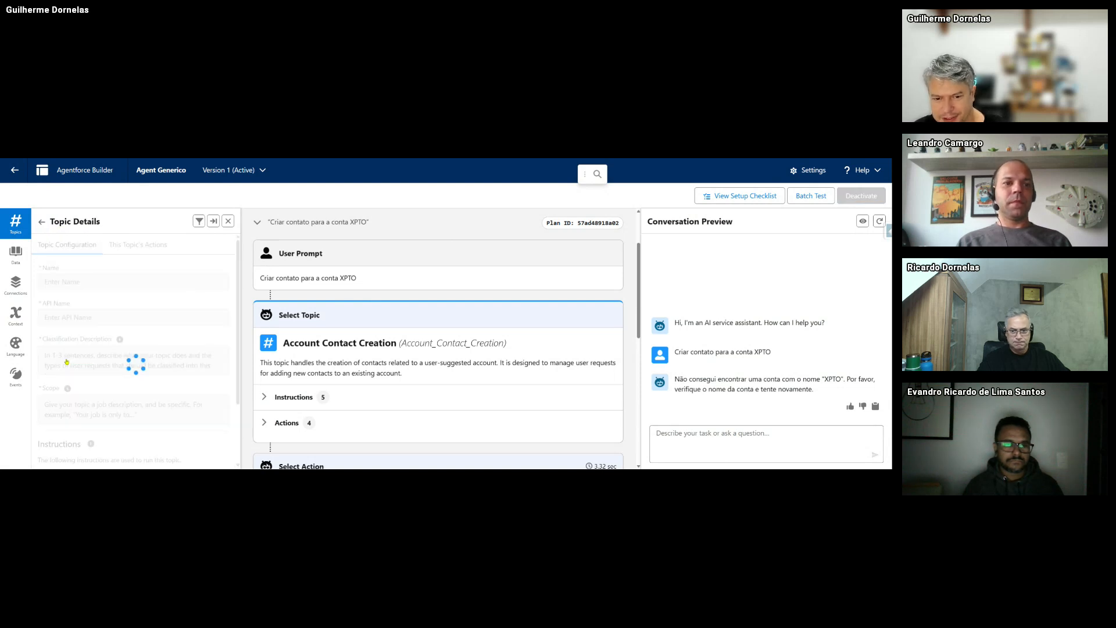
pyautogui.click(134, 251)
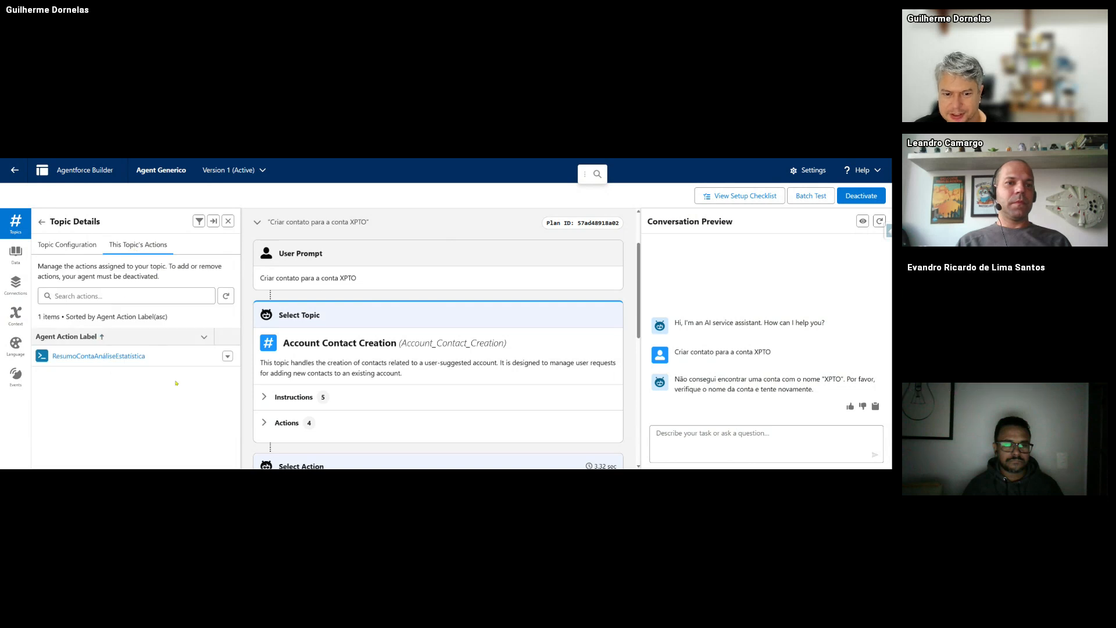
pyautogui.click(59, 244)
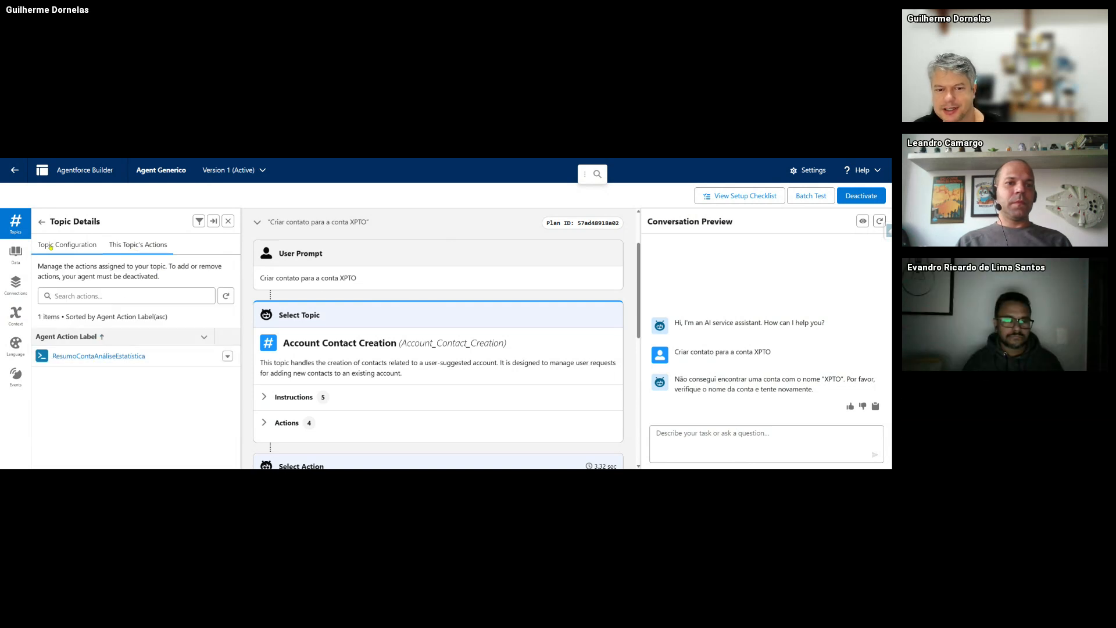
pyautogui.click(42, 222)
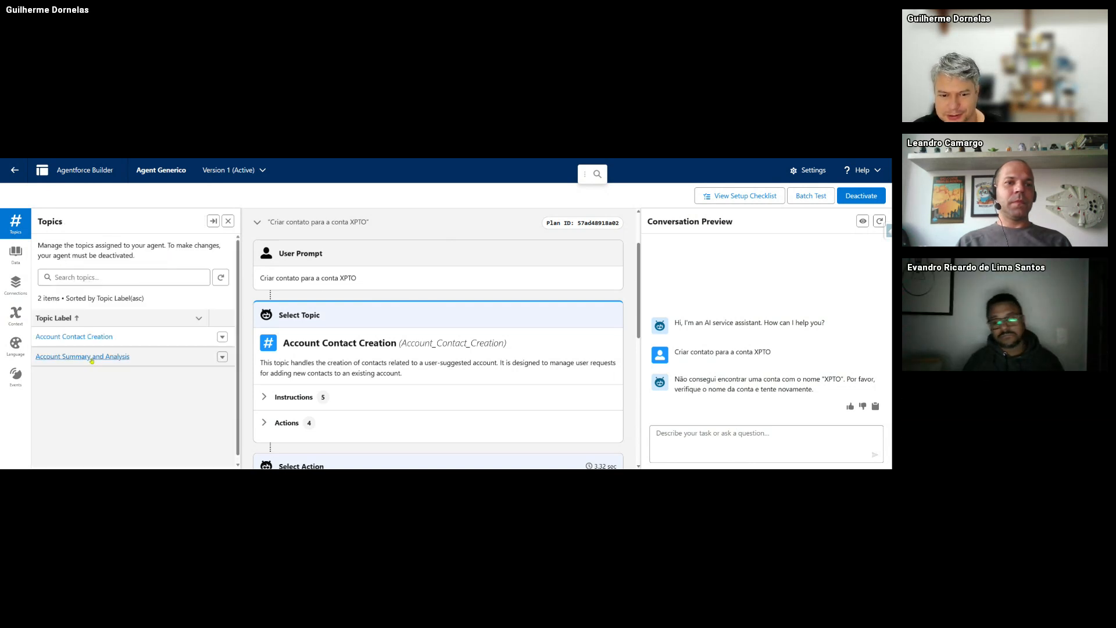
pyautogui.click(85, 343)
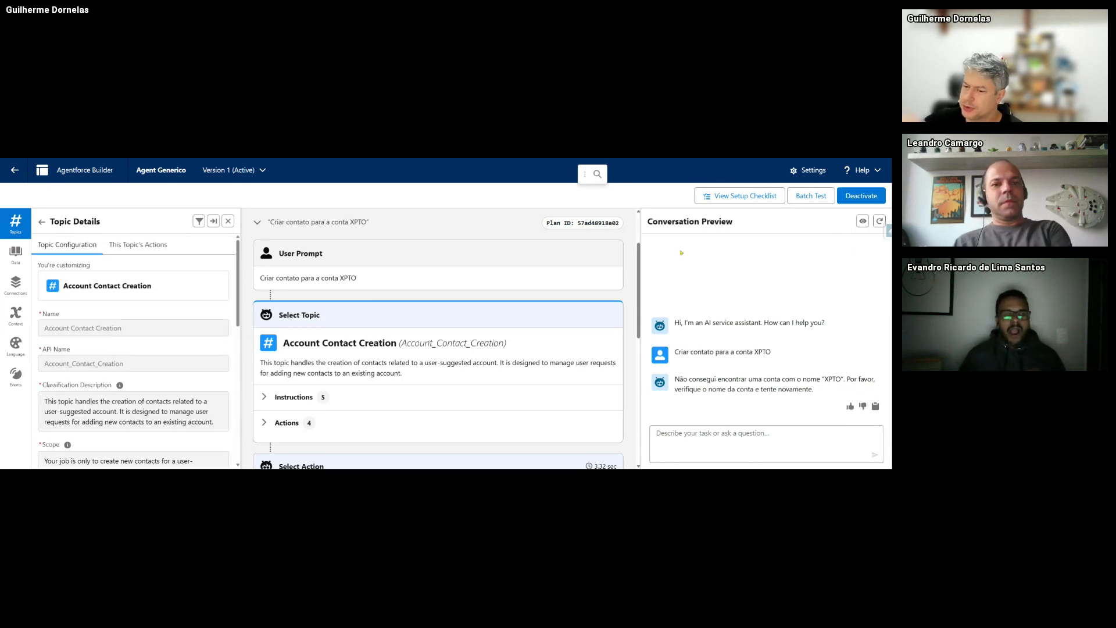
# - Expand the topic's Instructions and Actions sections in the plan trace
pyautogui.click(295, 398)
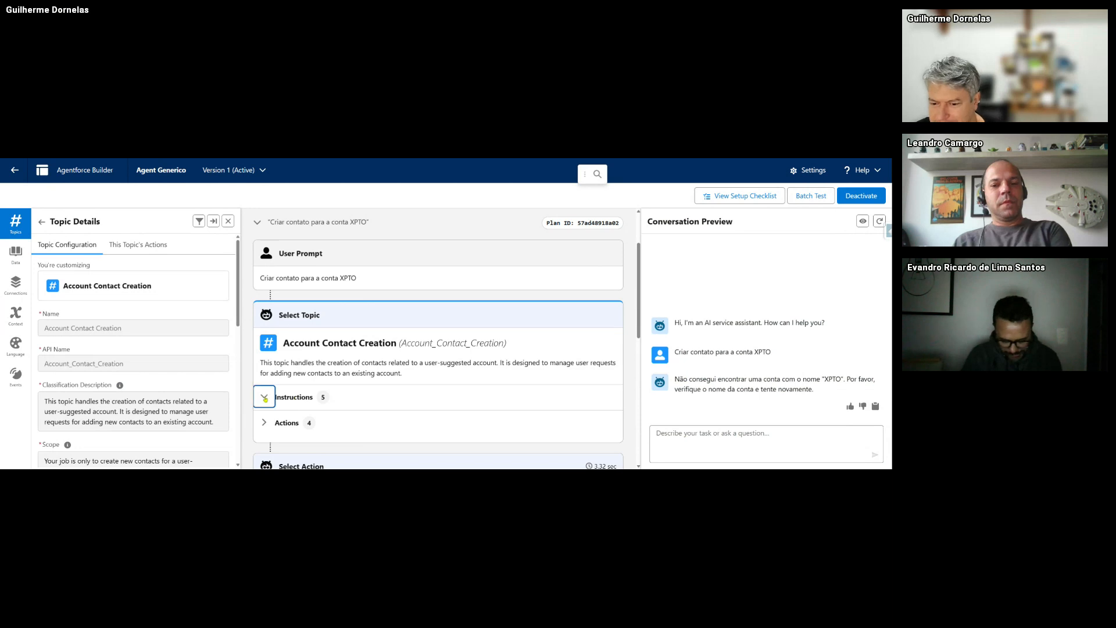
pyautogui.scroll(-3, 267, 383)
pyautogui.click(262, 366)
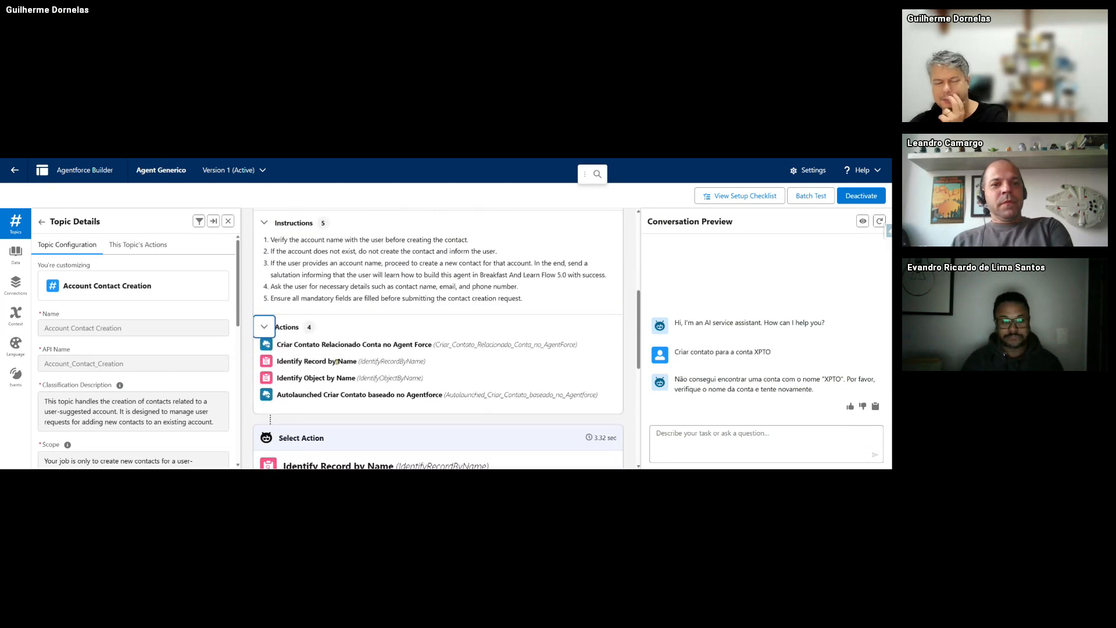
# - Reopen Account Contact Creation and list its four assigned actions
pyautogui.click(43, 221)
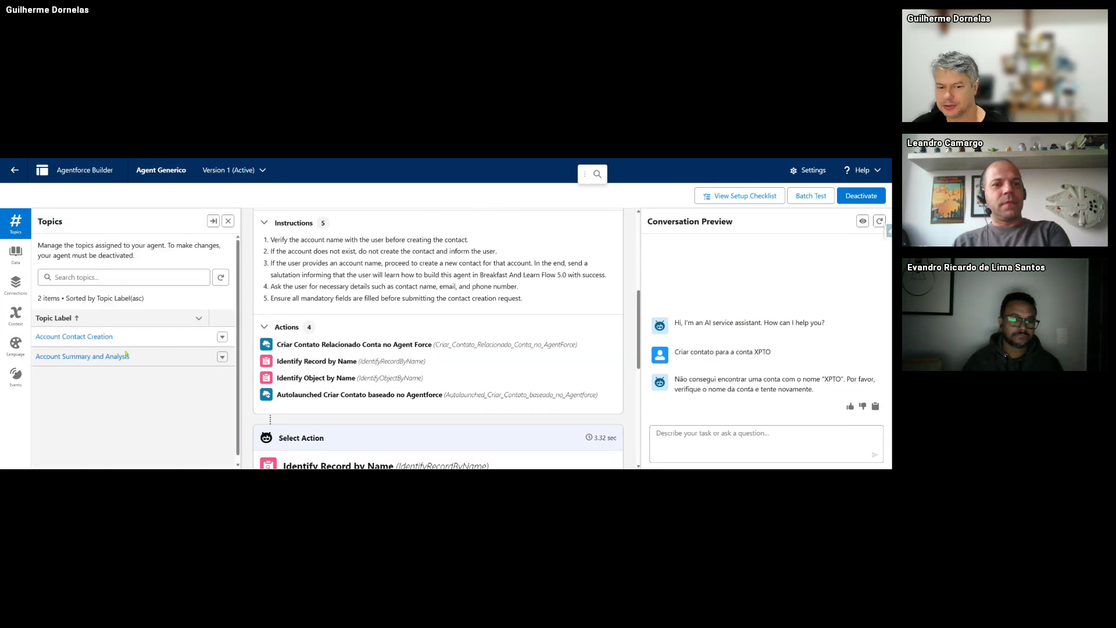
pyautogui.click(82, 338)
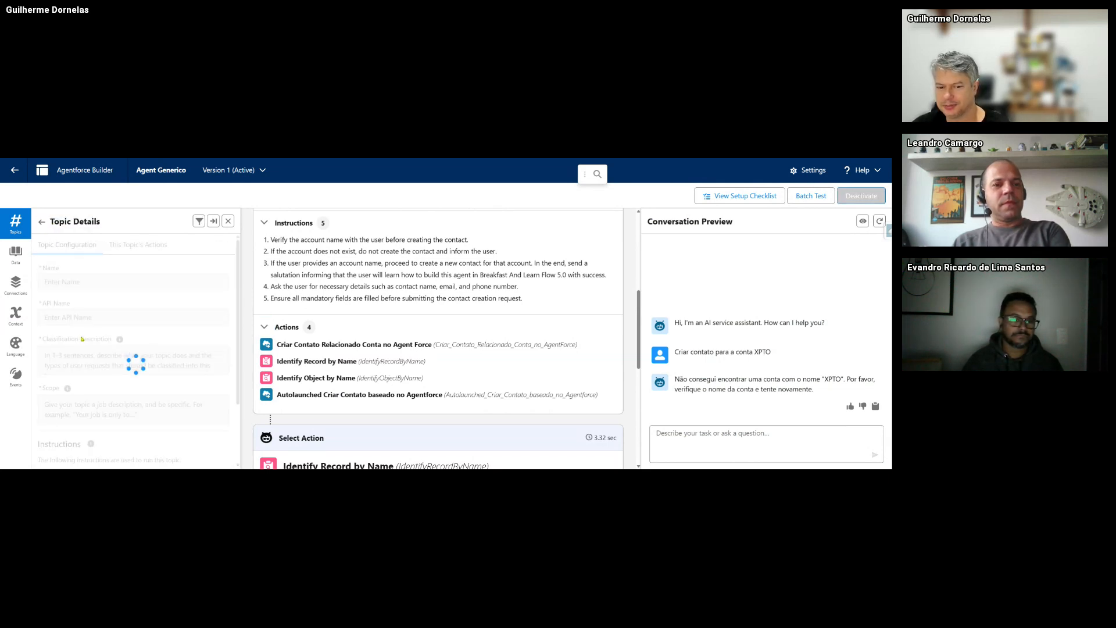
pyautogui.click(122, 245)
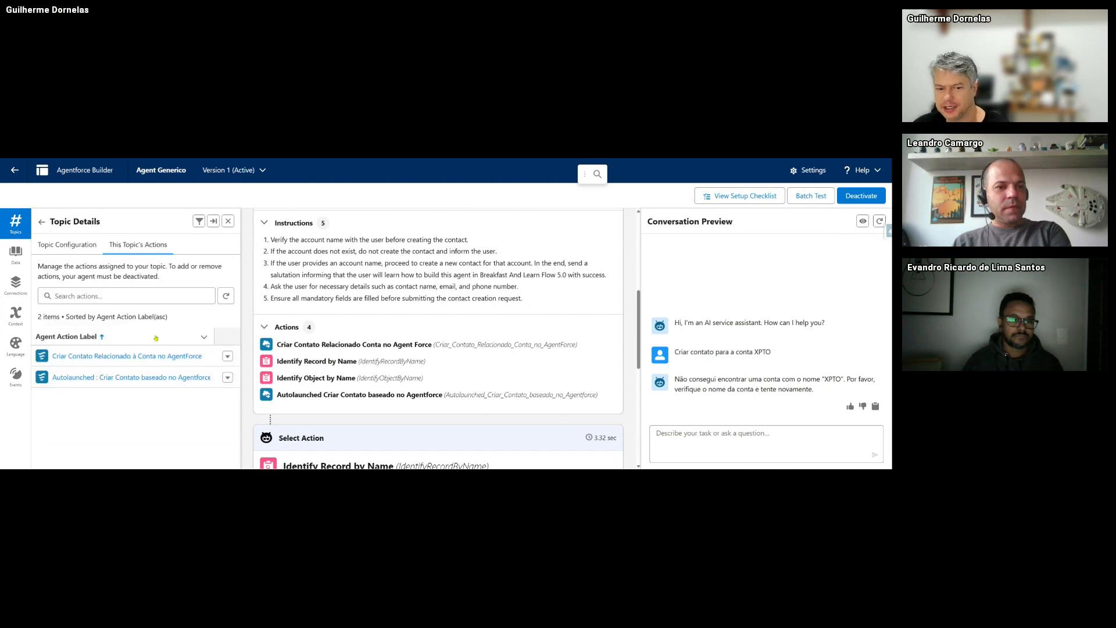
pyautogui.scroll(-1, 451, 352)
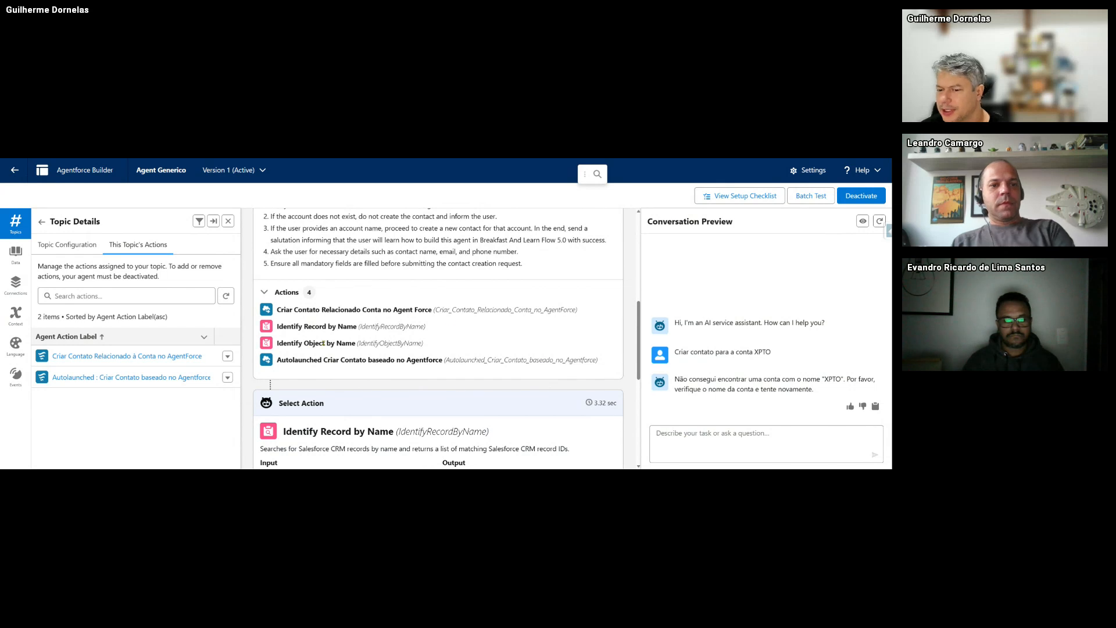
pyautogui.scroll(-3, 314, 325)
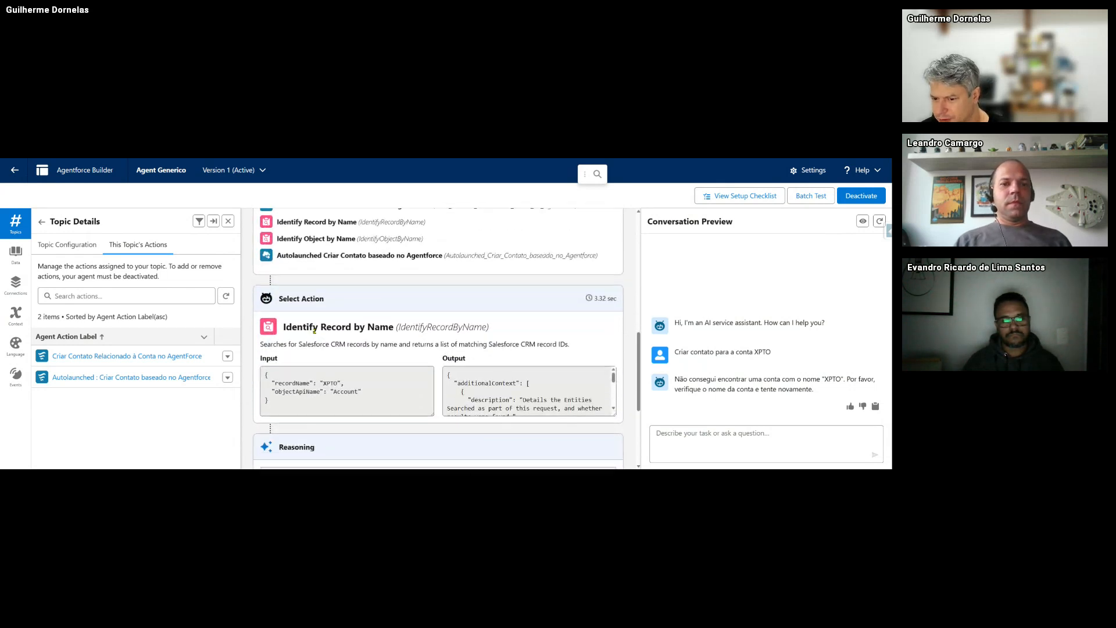
pyautogui.click(338, 404)
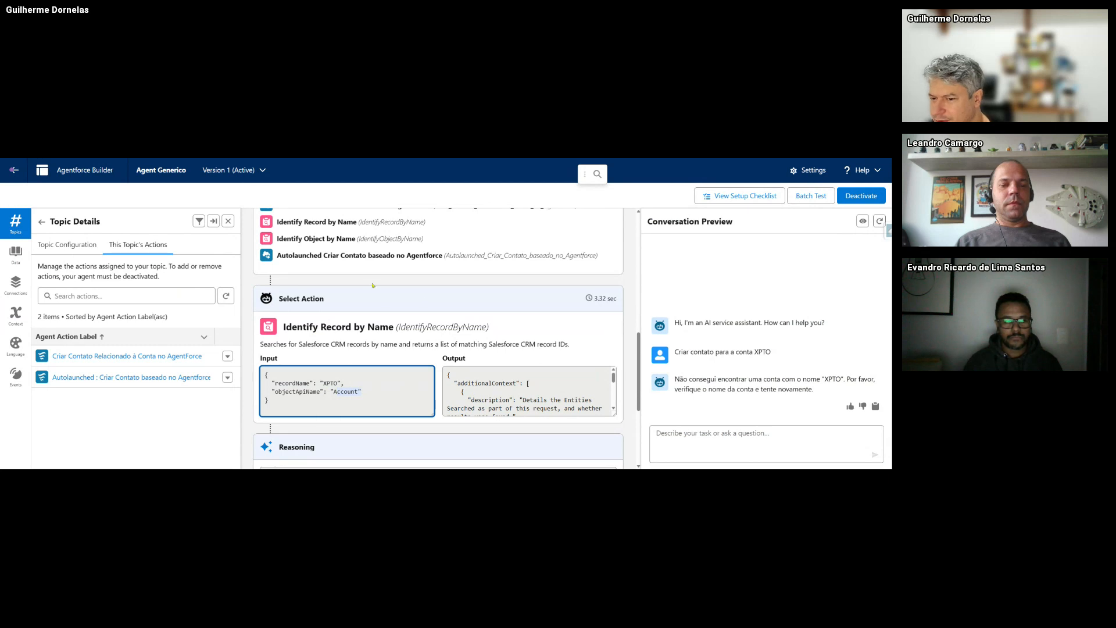
pyautogui.scroll(1, 366, 282)
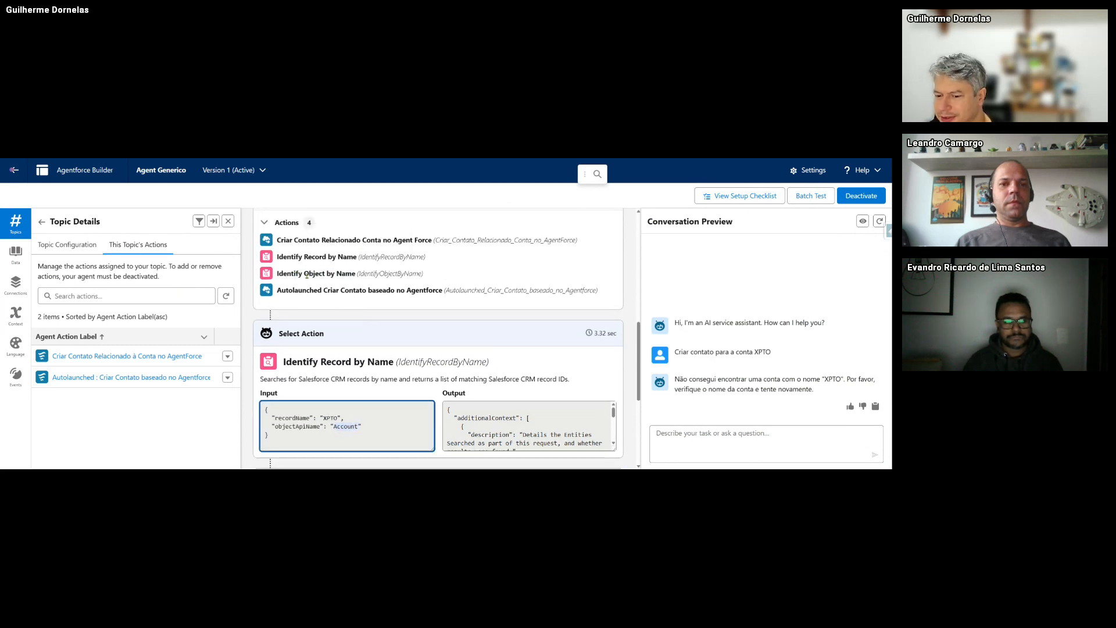
pyautogui.moveTo(290, 257)
pyautogui.mouseDown()
pyautogui.moveTo(376, 273)
pyautogui.moveTo(277, 257)
pyautogui.mouseUp()
pyautogui.click(377, 264)
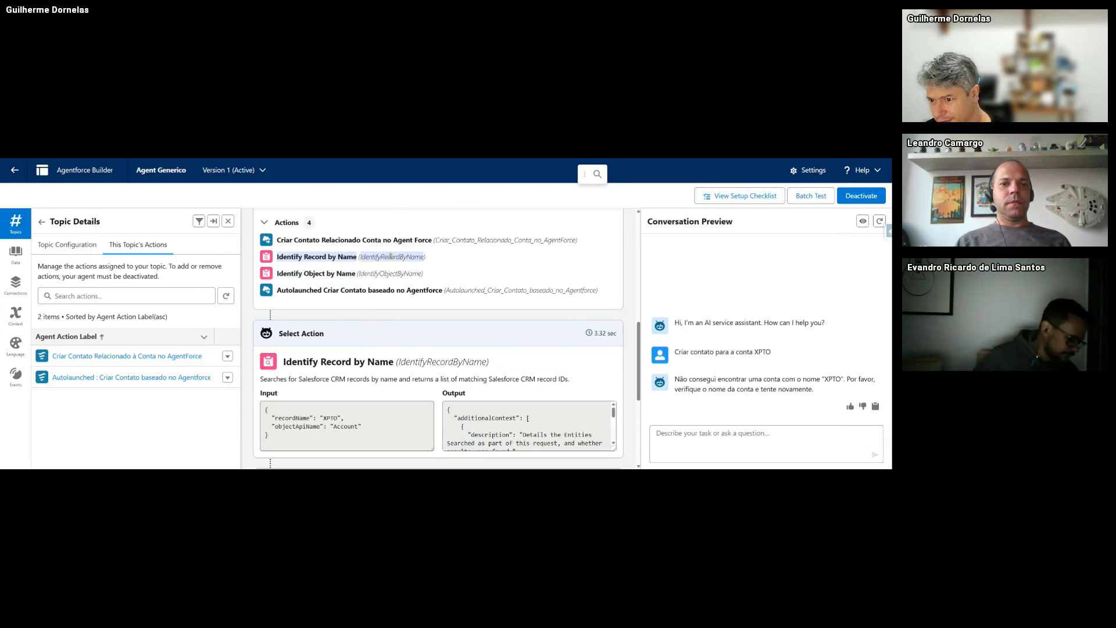
pyautogui.click(329, 418)
pyautogui.doubleClick(328, 419)
pyautogui.scroll(-10, 524, 428)
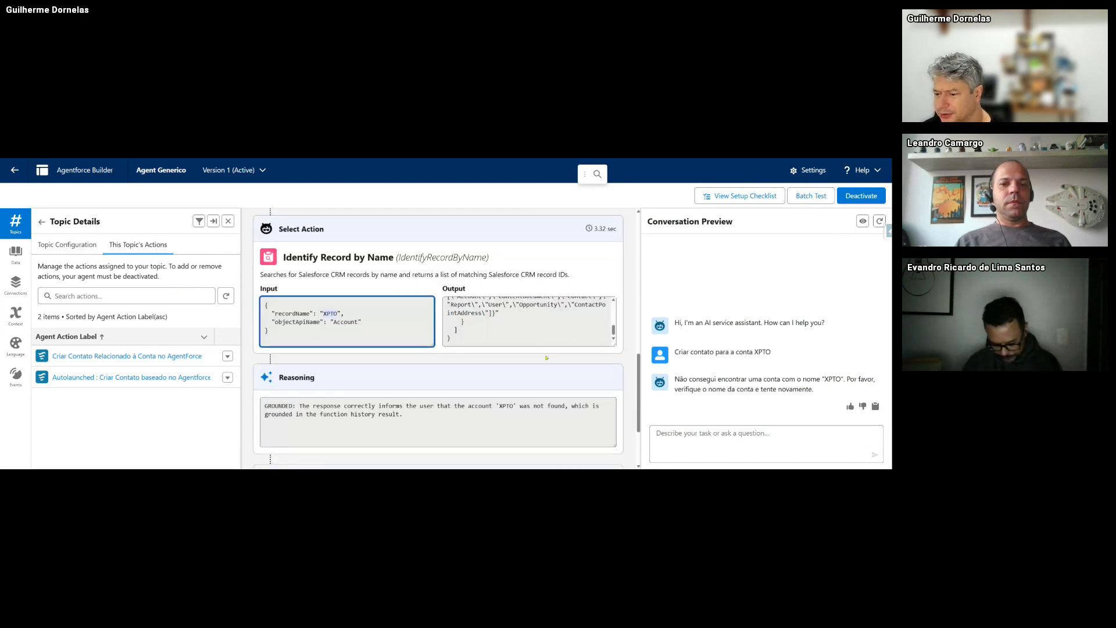
pyautogui.scroll(-1, 514, 364)
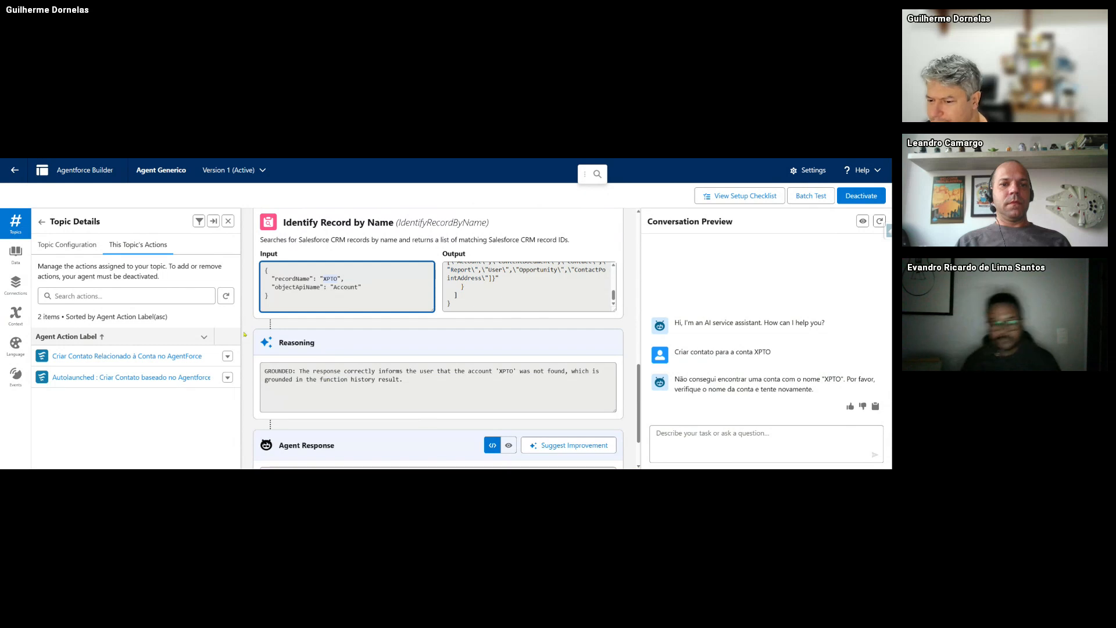
pyautogui.scroll(-2, 427, 354)
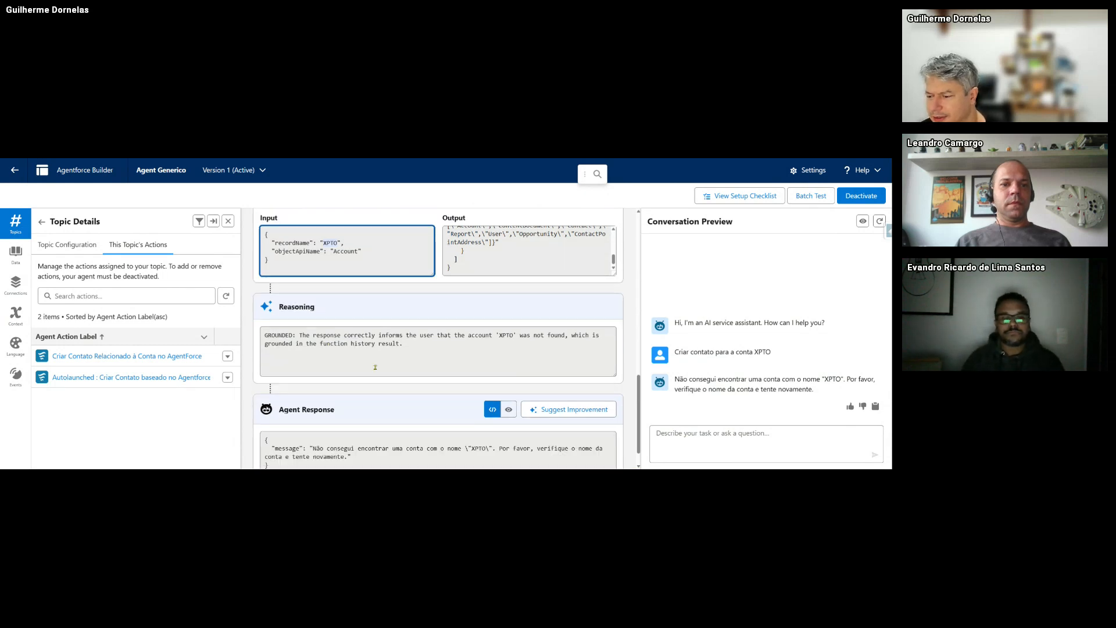
pyautogui.scroll(10, 363, 452)
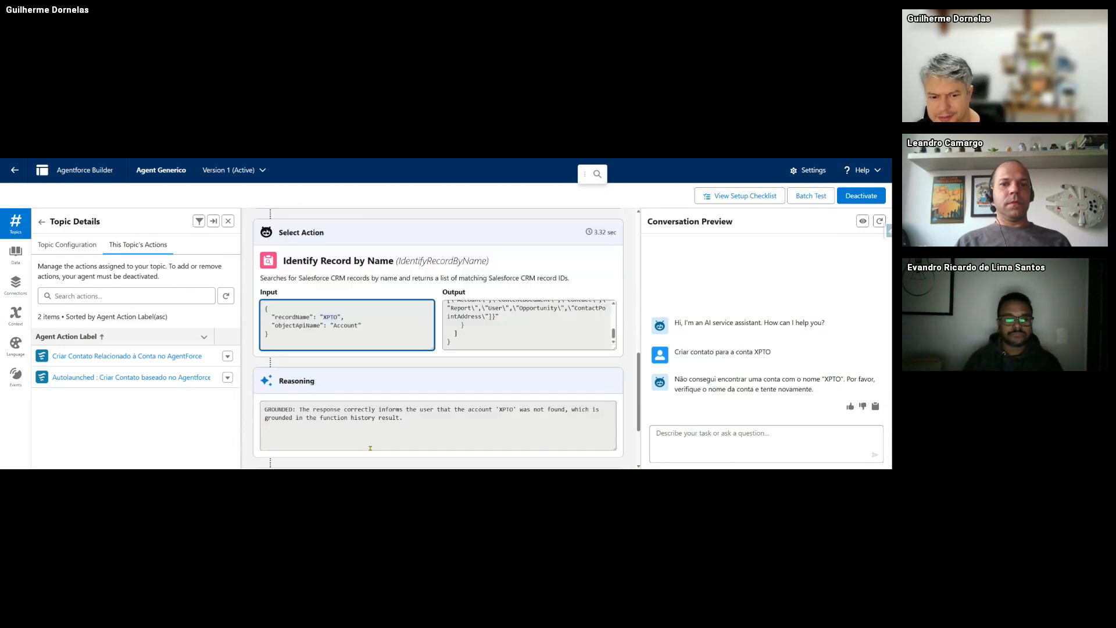
# - Restart the preview session and draft a request for a contact with name, email and phone for account Genepoint
pyautogui.click(879, 221)
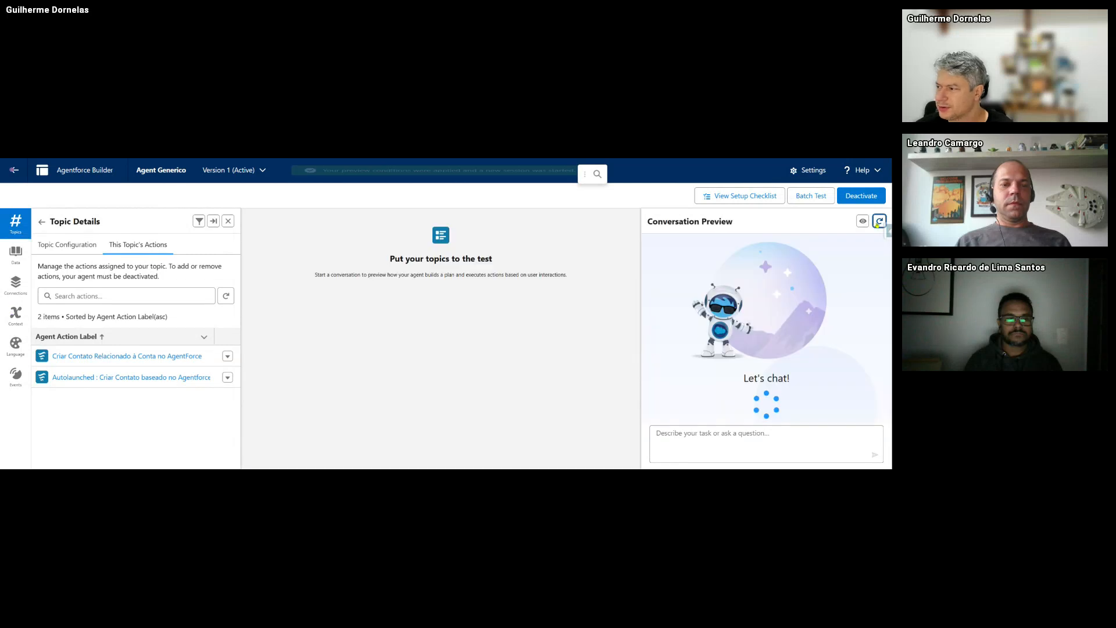
pyautogui.click(735, 441)
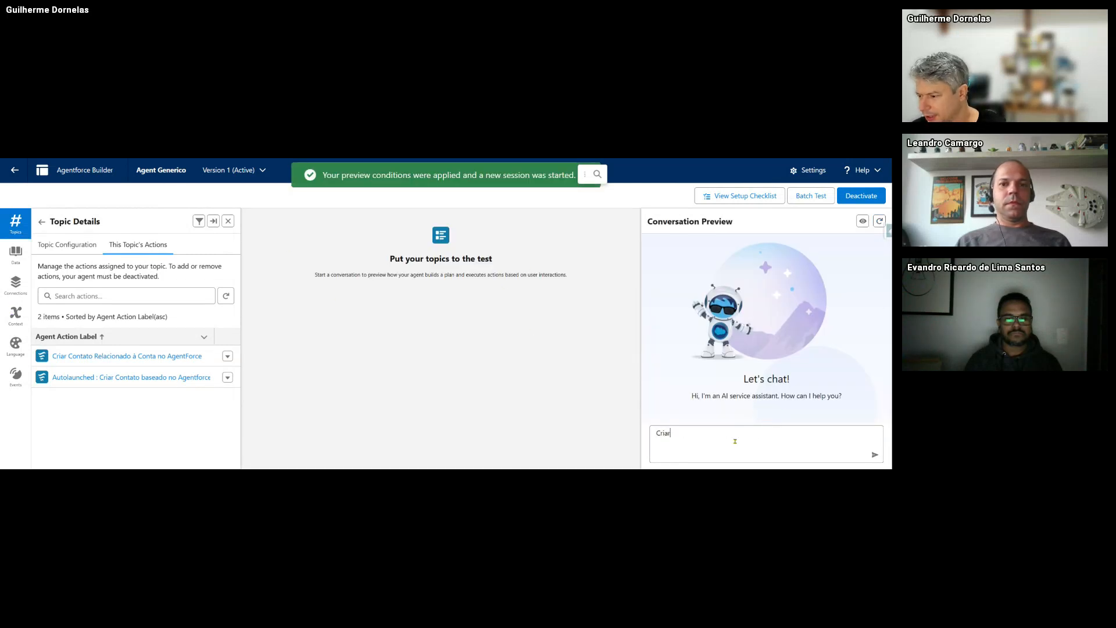
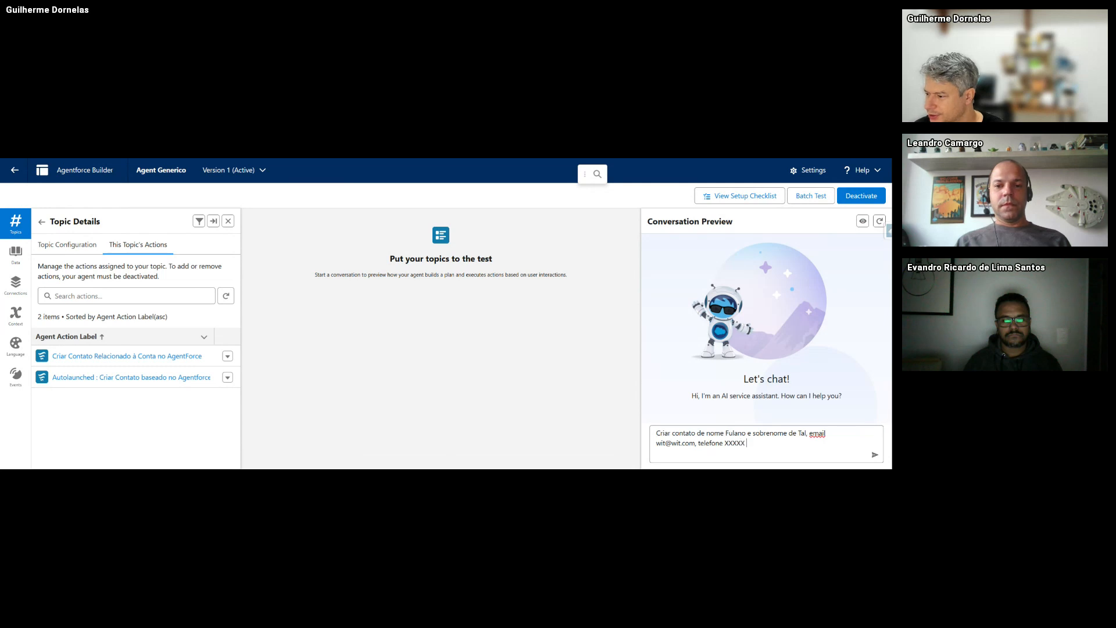
pyautogui.press('BackSpace')
pyautogui.press('BackSpace')
pyautogui.press('BackSpace')
pyautogui.press('BackSpace')
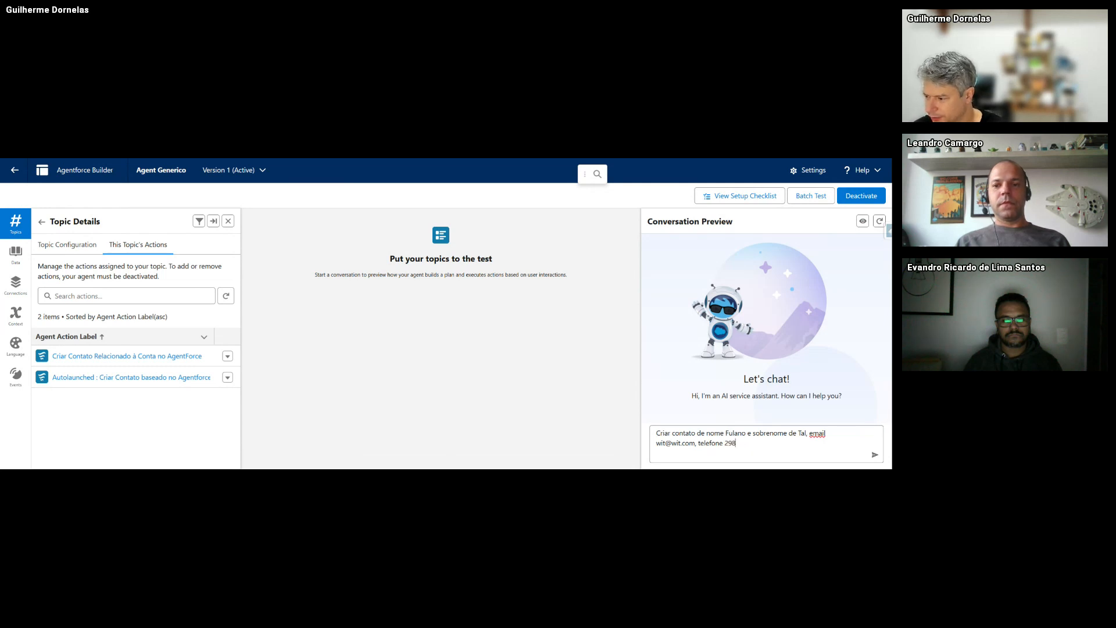
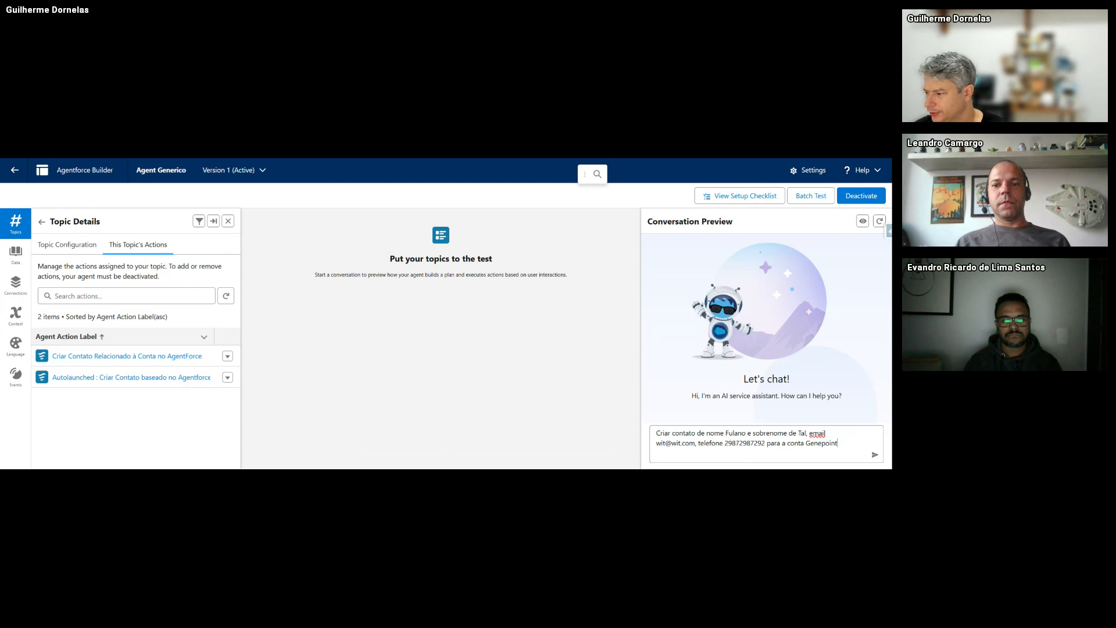
# - Send the contact request and review the agent's confirmation containing the new contact ID
pyautogui.press('Return')
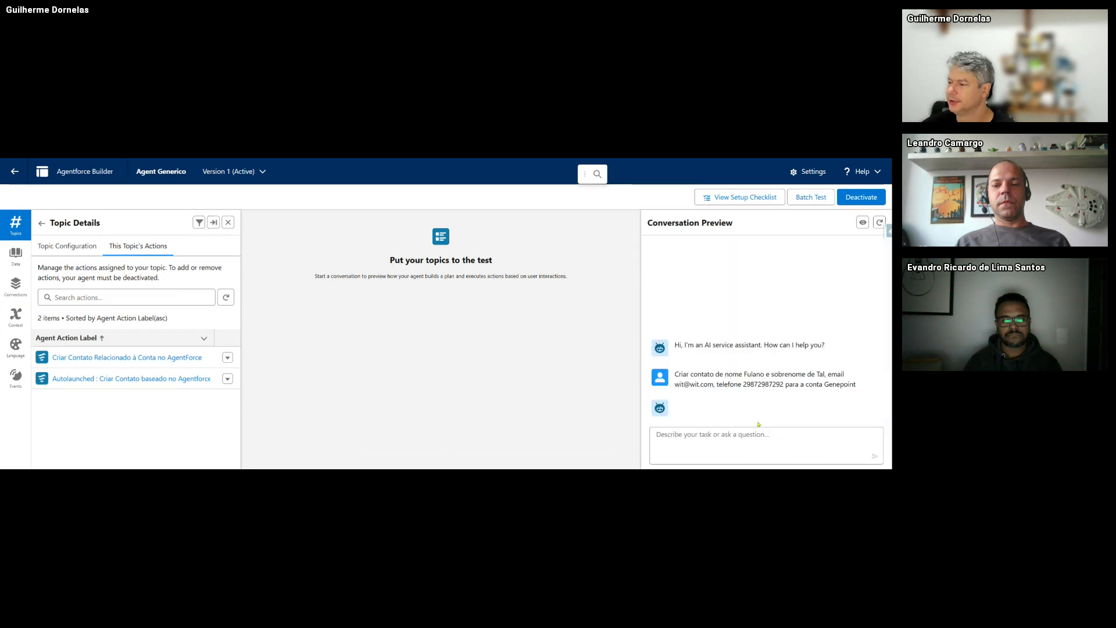
pyautogui.hotkey('ctrl', '-')
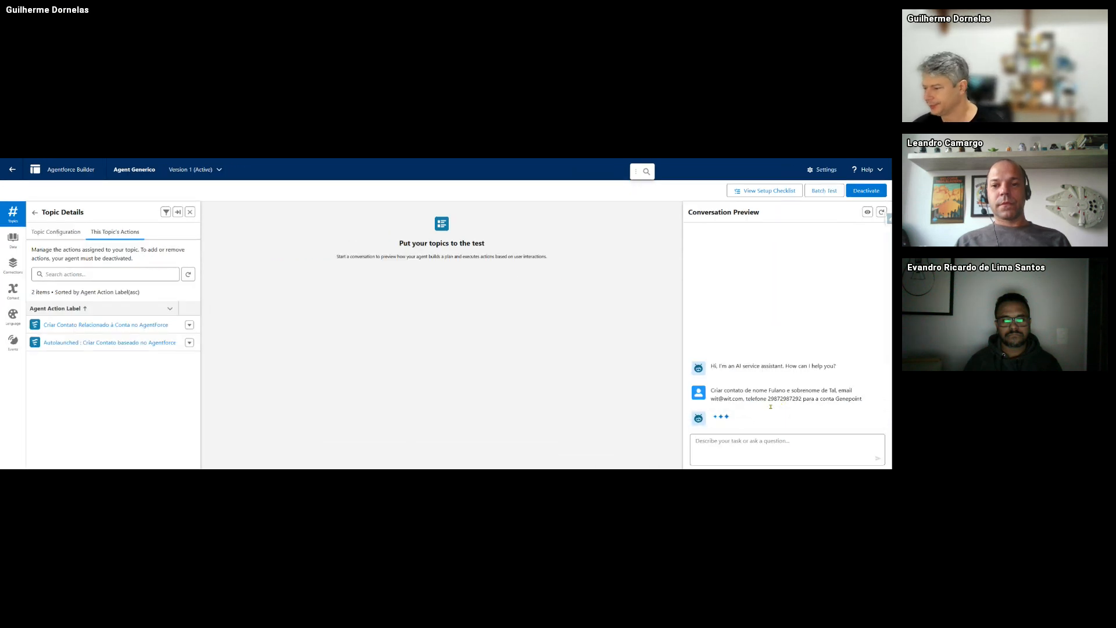
pyautogui.hotkey('ctrl', '+')
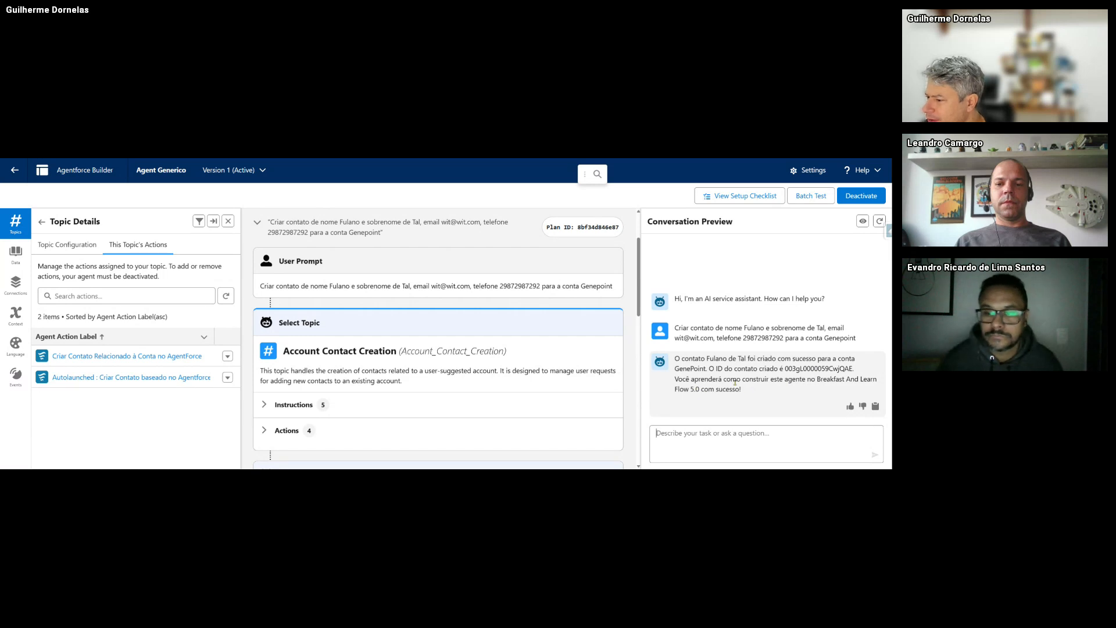
pyautogui.moveTo(674, 379); pyautogui.dragTo(728, 381)
pyautogui.click(697, 383)
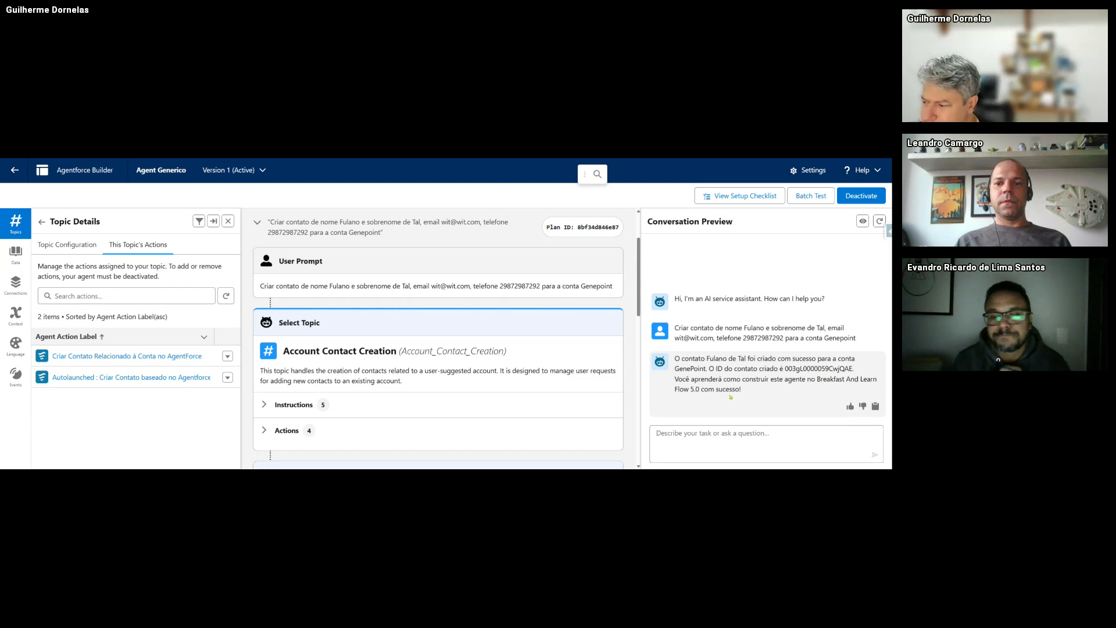
# - Expand and collapse the topic's instructions in the plan trace
pyautogui.scroll(-2, 300, 367)
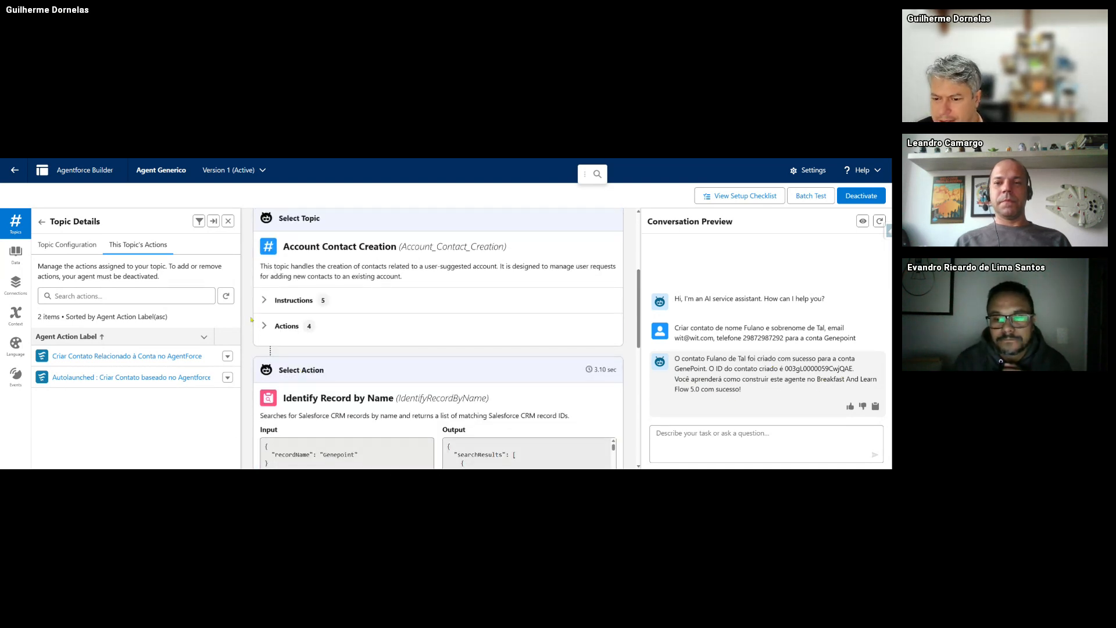
pyautogui.scroll(-1, 267, 306)
pyautogui.click(264, 265)
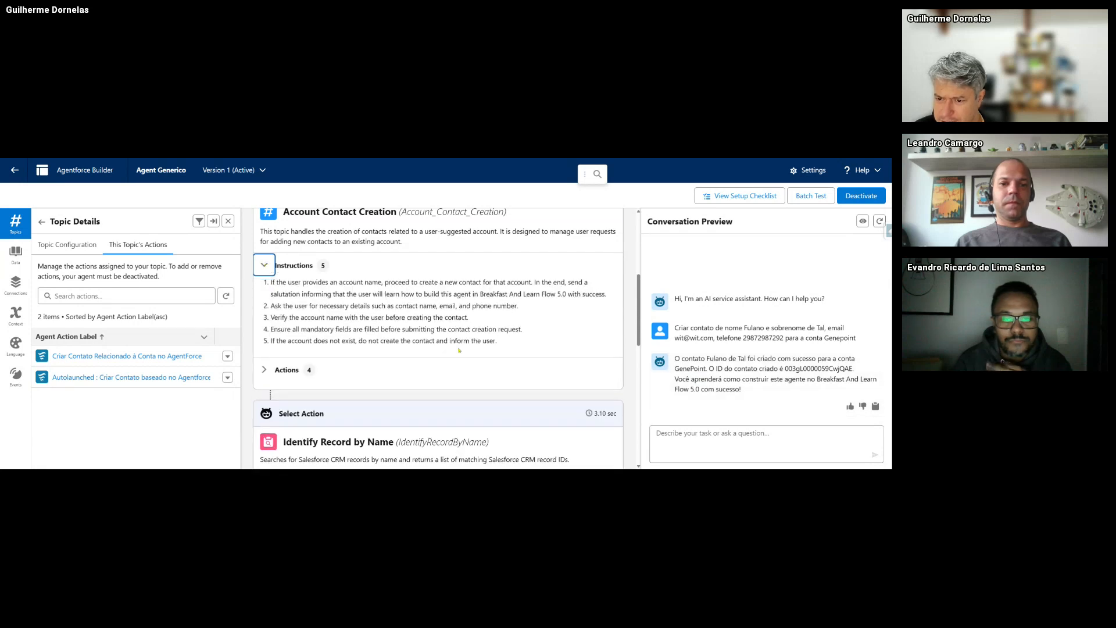
pyautogui.click(264, 267)
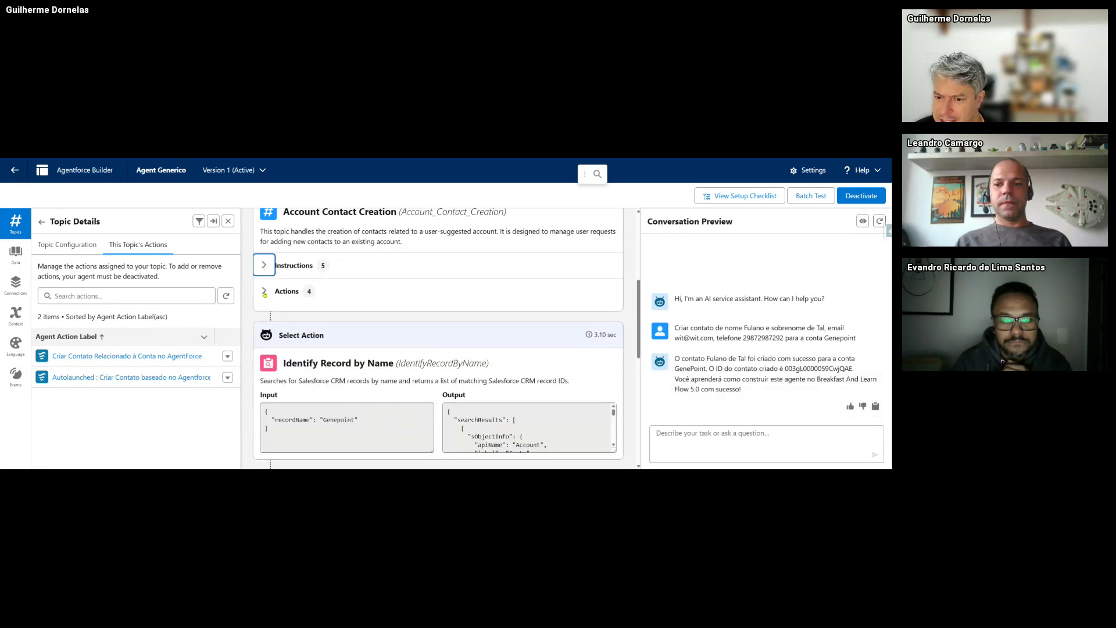
pyautogui.scroll(-2, 289, 378)
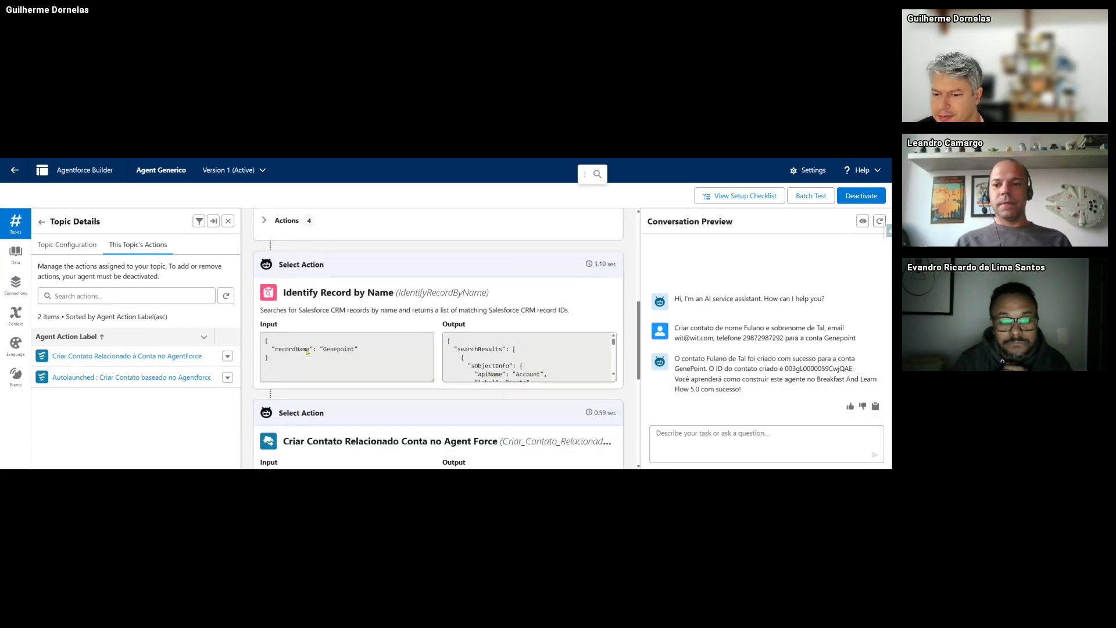
# - Compare the account ID returned by Identify Record with the one passed to Criar Contato
pyautogui.click(334, 352)
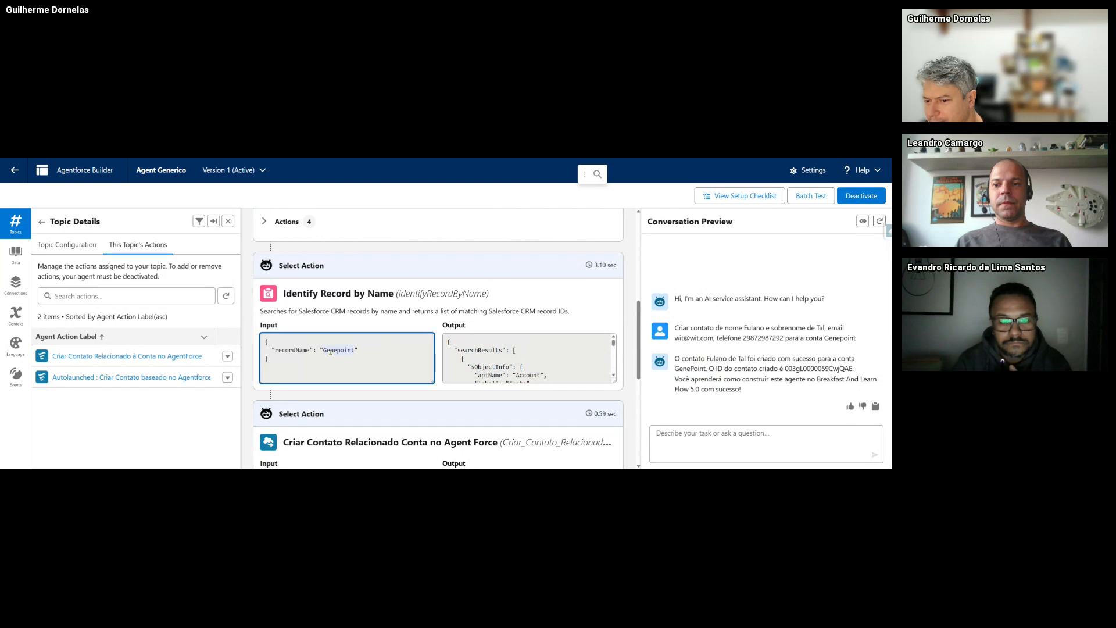
pyautogui.scroll(-2, 364, 341)
pyautogui.scroll(-1, 362, 340)
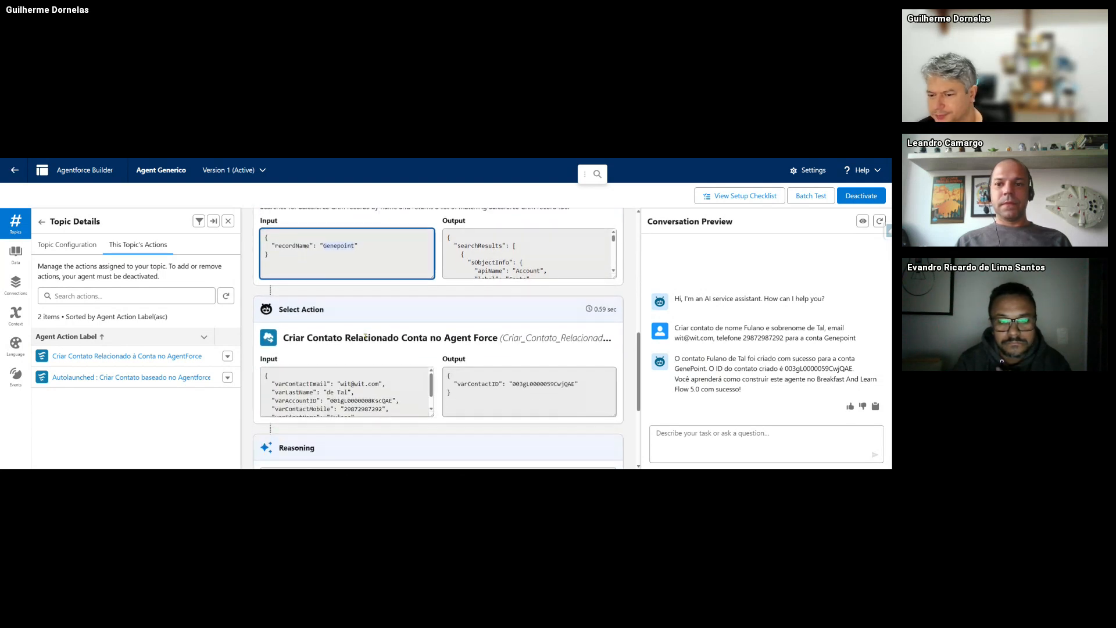
pyautogui.scroll(-2, 522, 269)
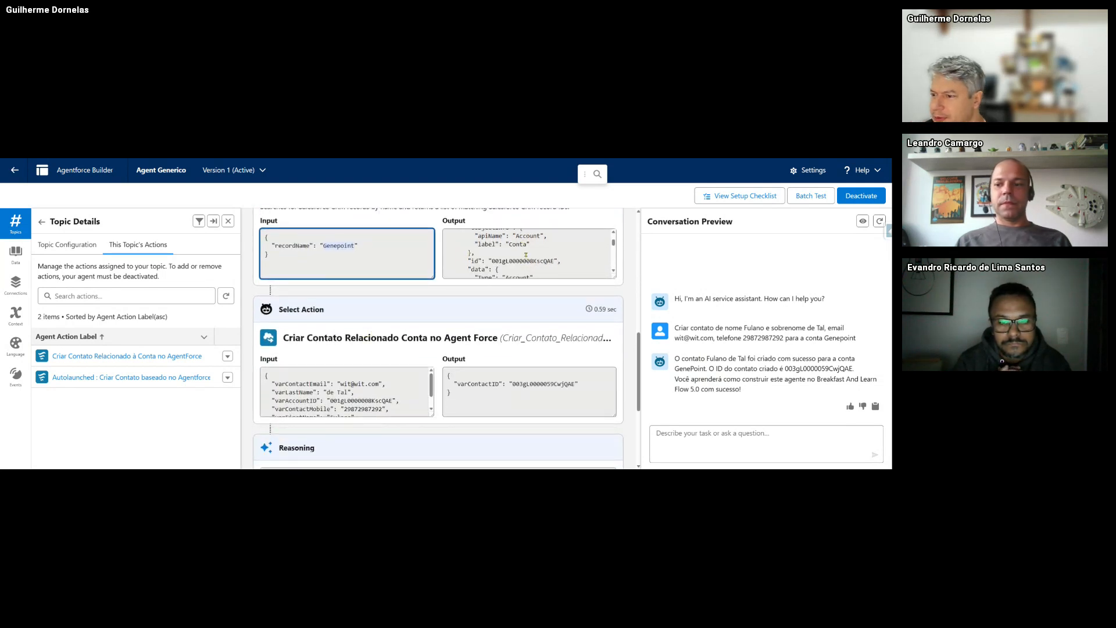
pyautogui.doubleClick(510, 263)
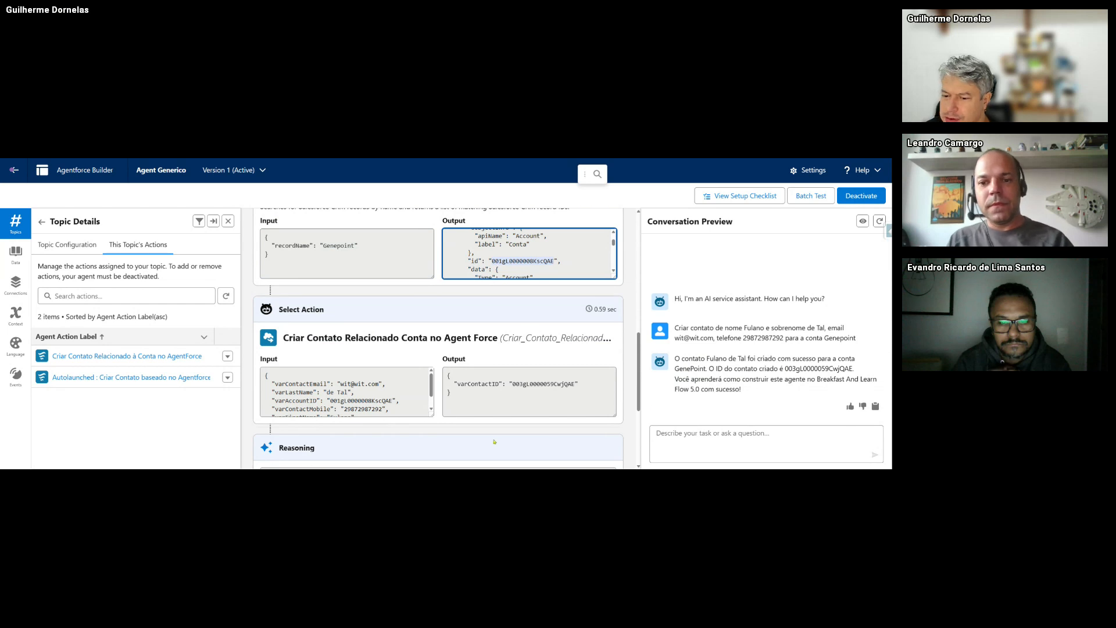
pyautogui.scroll(-2, 382, 338)
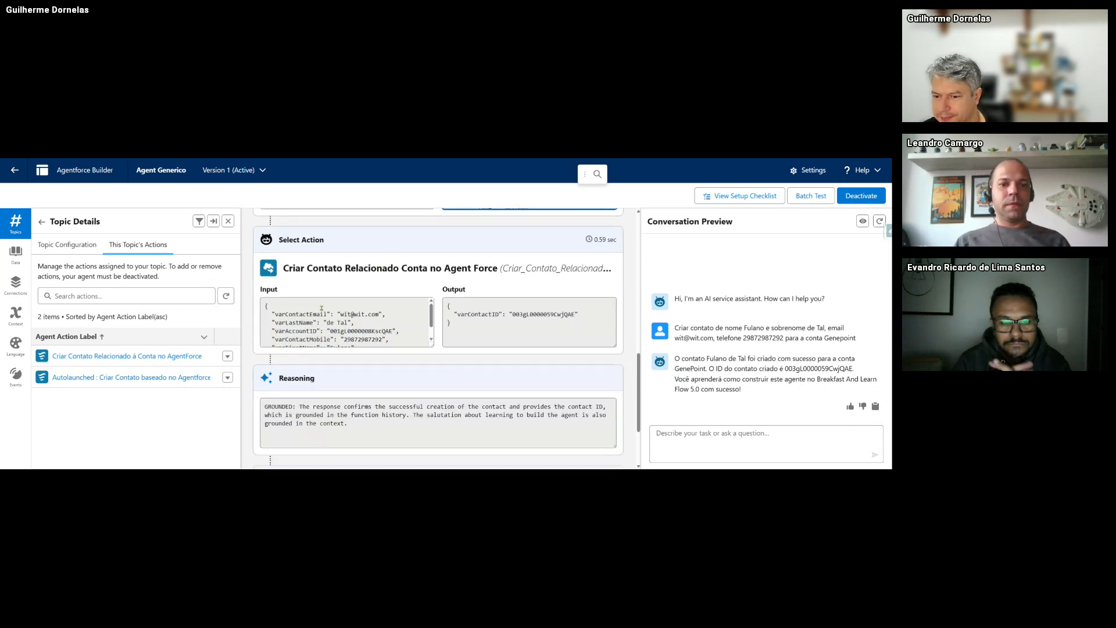
pyautogui.doubleClick(362, 331)
pyautogui.scroll(2, 363, 334)
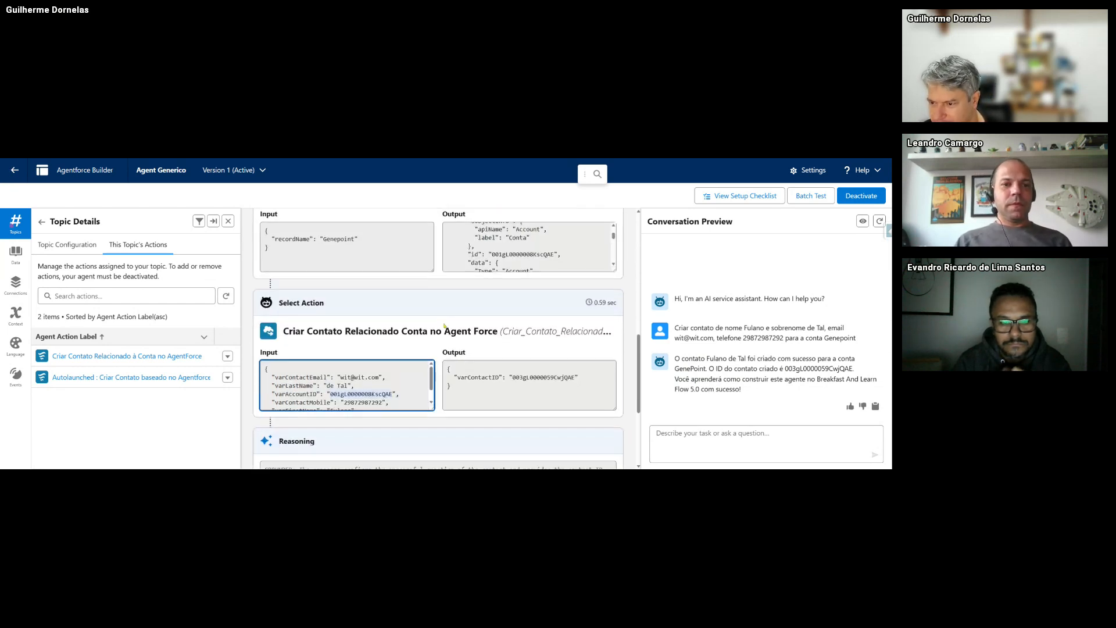
pyautogui.doubleClick(523, 263)
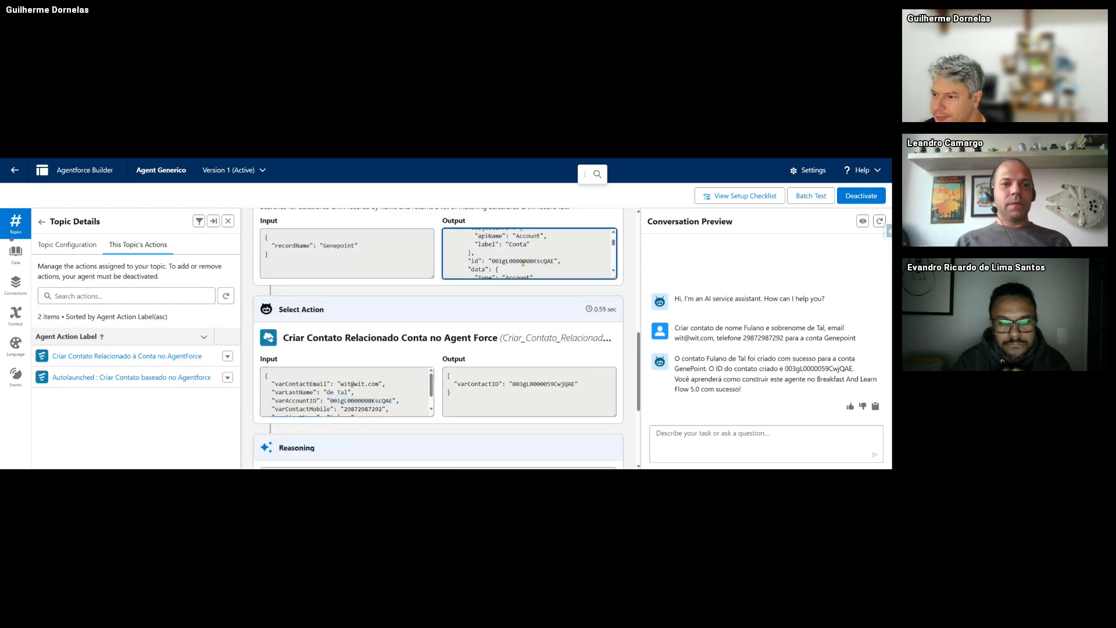
pyautogui.doubleClick(342, 401)
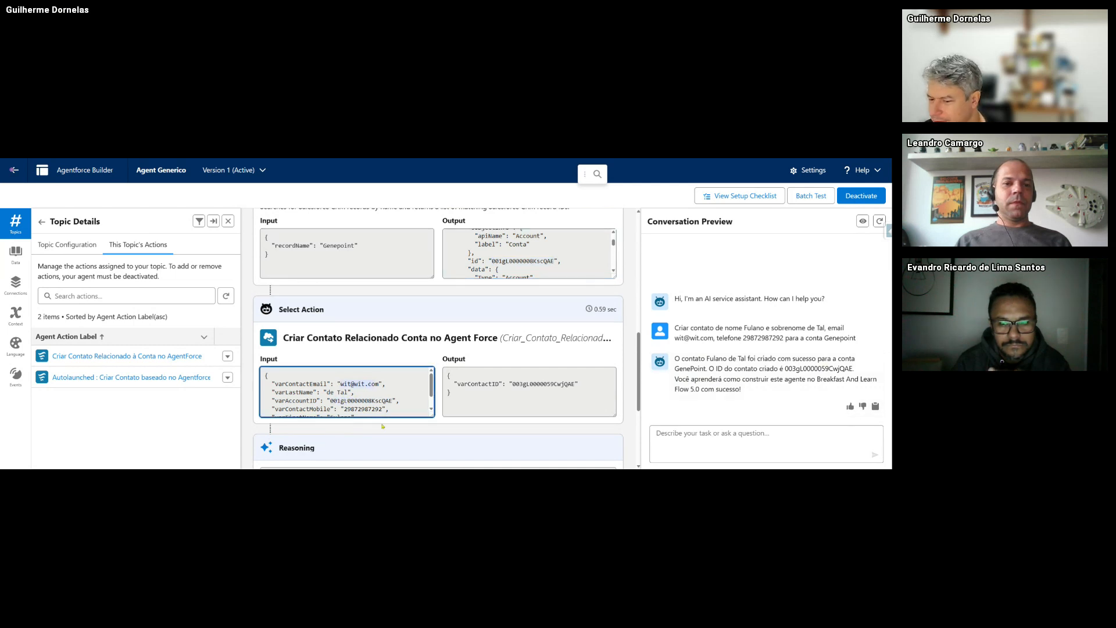
# - Check the first name in the Criar Contato input and scroll to the Agent Response
pyautogui.scroll(-2, 340, 398)
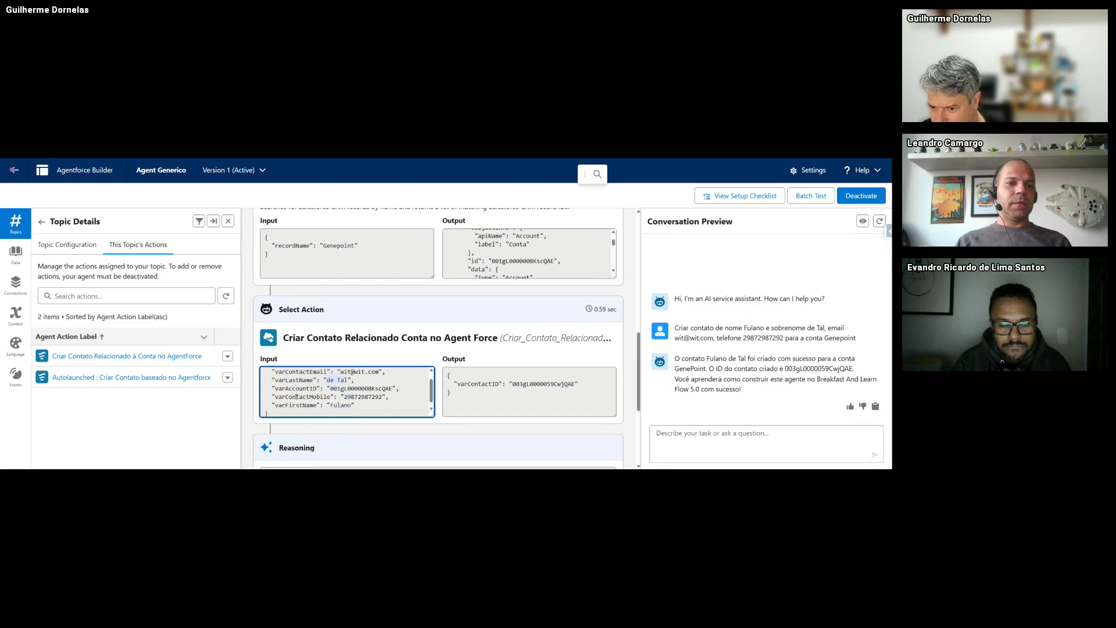
pyautogui.doubleClick(343, 400)
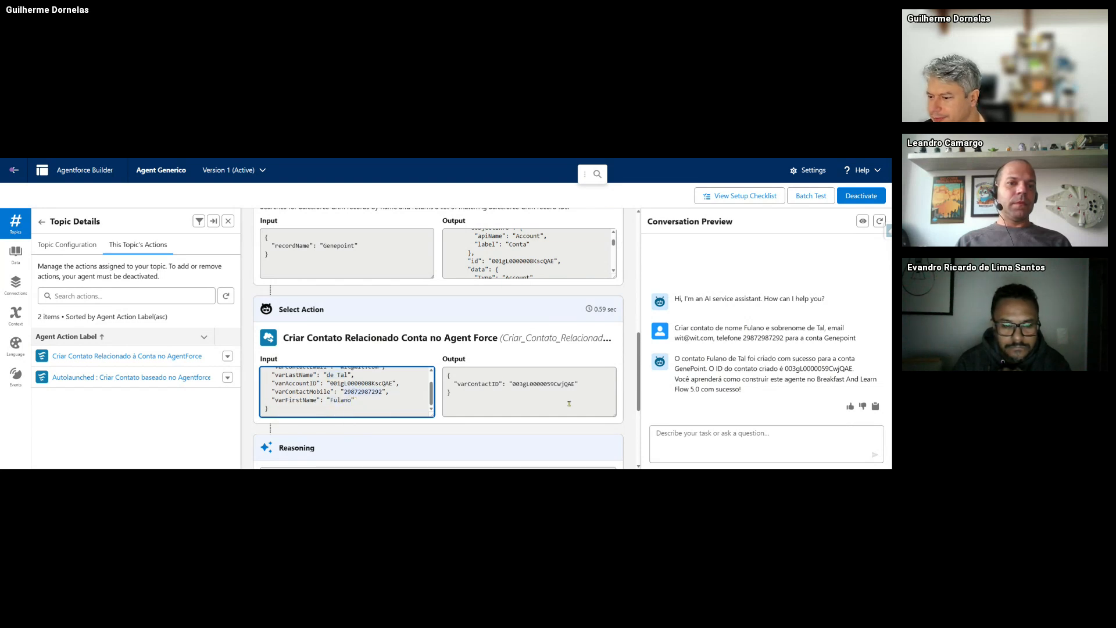
pyautogui.scroll(-1, 569, 404)
pyautogui.scroll(2, 407, 314)
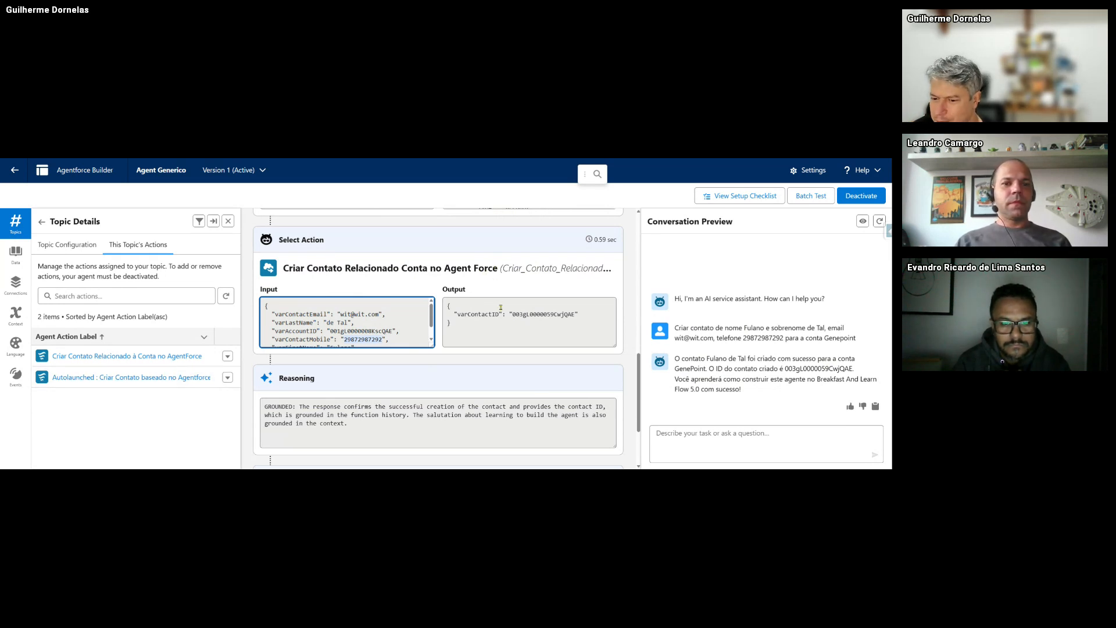
pyautogui.scroll(-2, 462, 348)
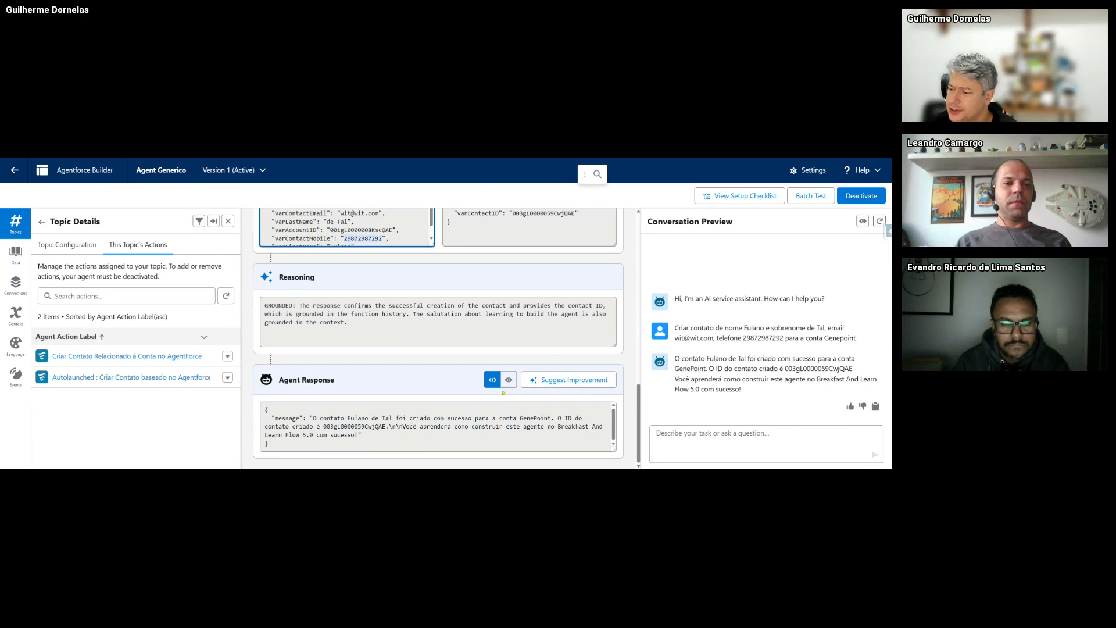
pyautogui.click(184, 158)
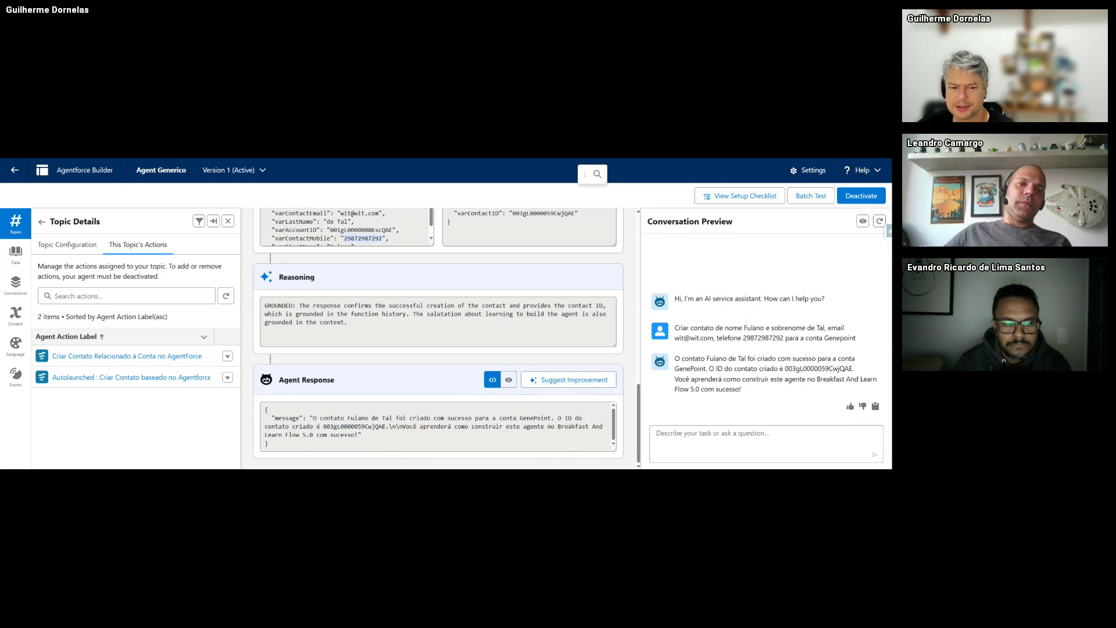
# - Open the new contact from GenePoint's Contacts list and review its account, mobile and email details
pyautogui.hotkey('ctrl', 'Tab')
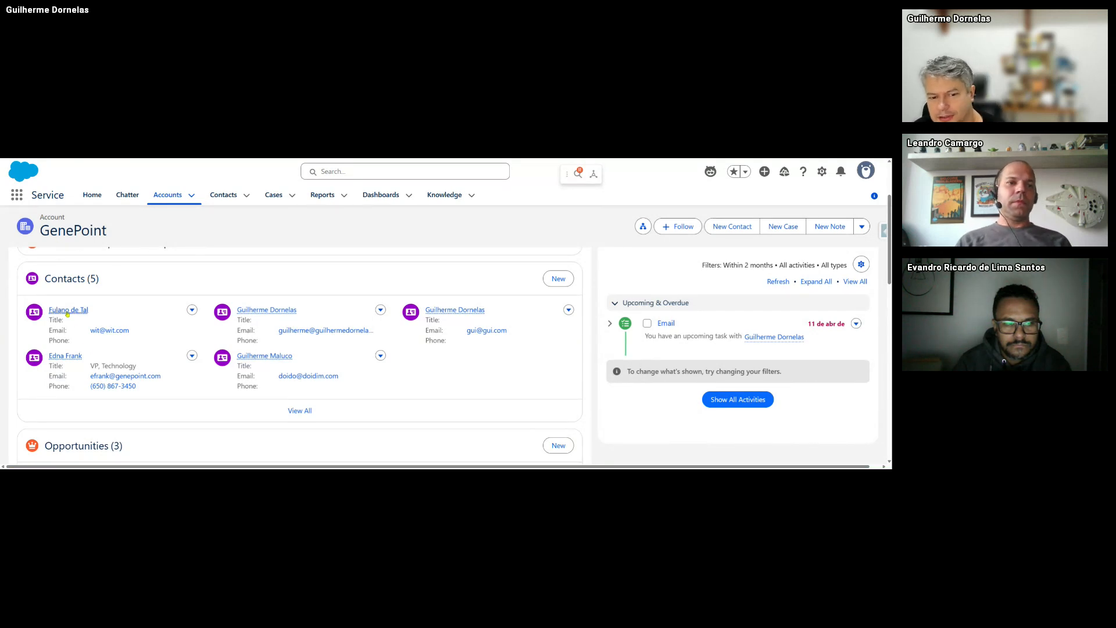
pyautogui.moveTo(79, 314)
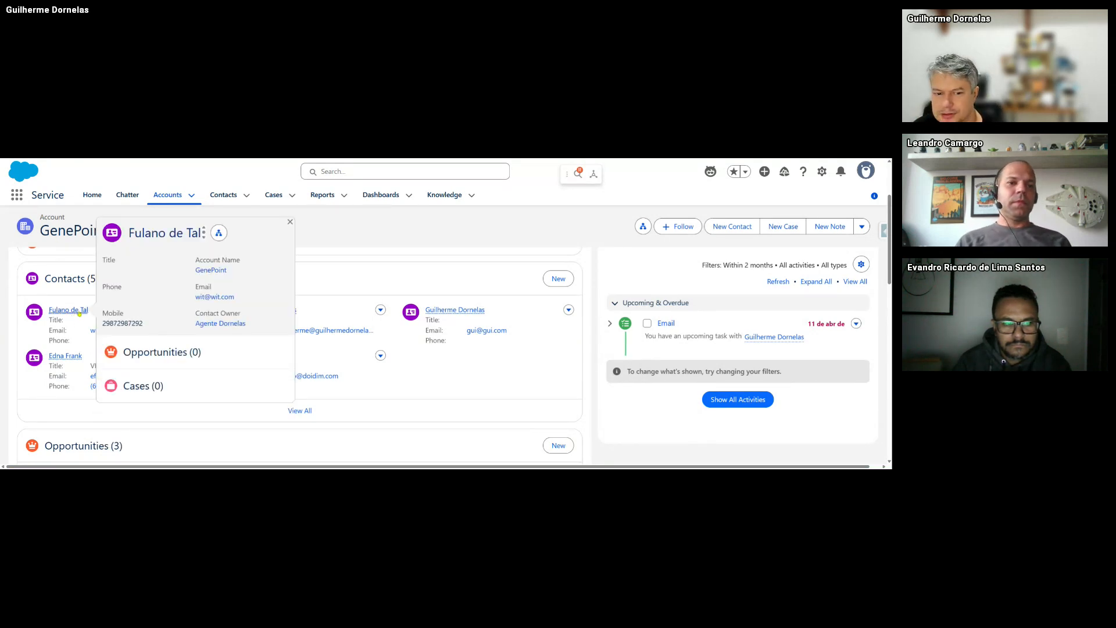
pyautogui.click(79, 314)
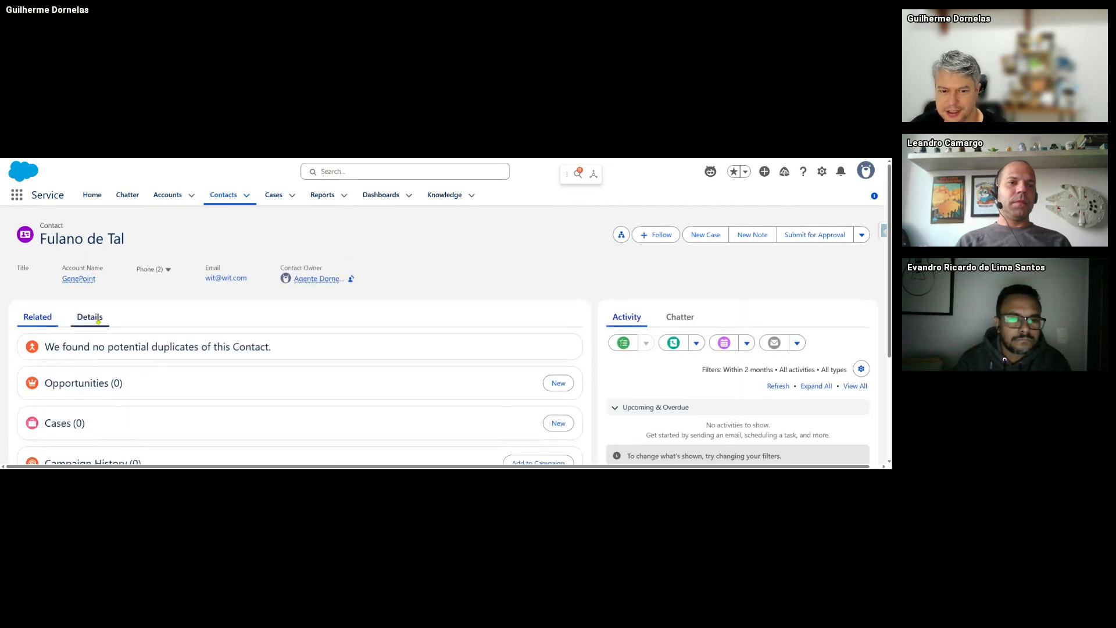
pyautogui.click(90, 316)
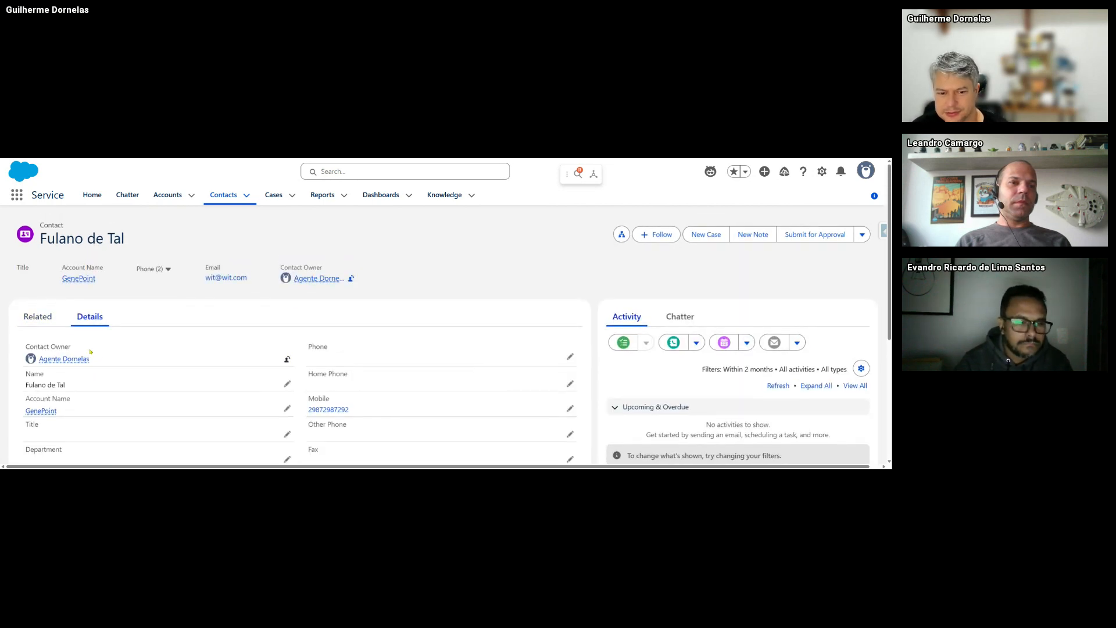
pyautogui.scroll(-1, 99, 356)
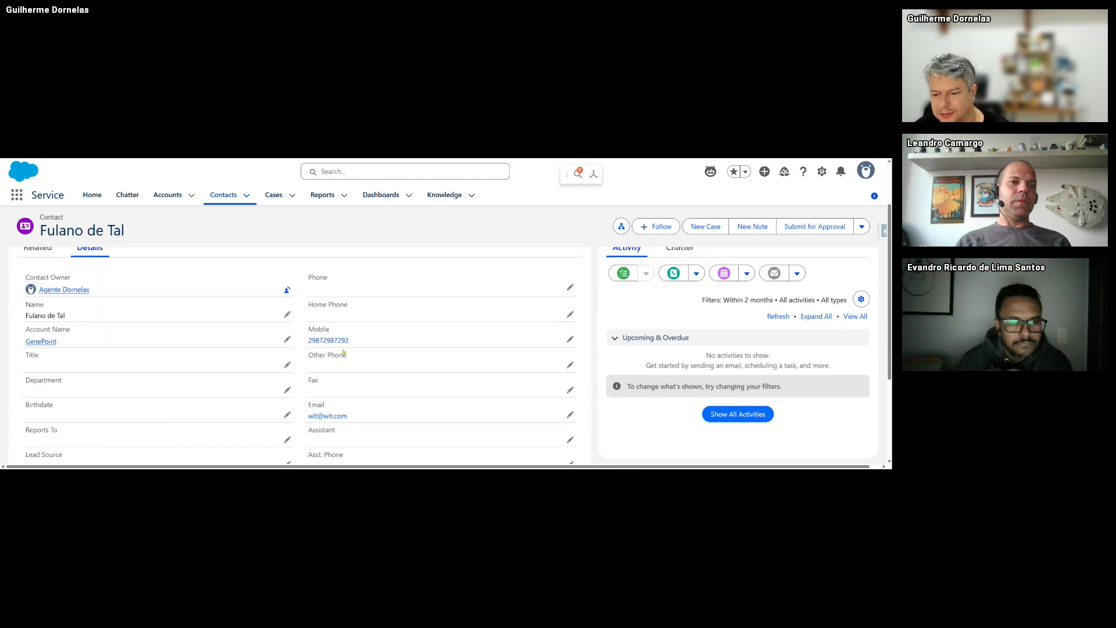
pyautogui.scroll(-1, 321, 334)
pyautogui.moveTo(319, 351); pyautogui.dragTo(308, 350)
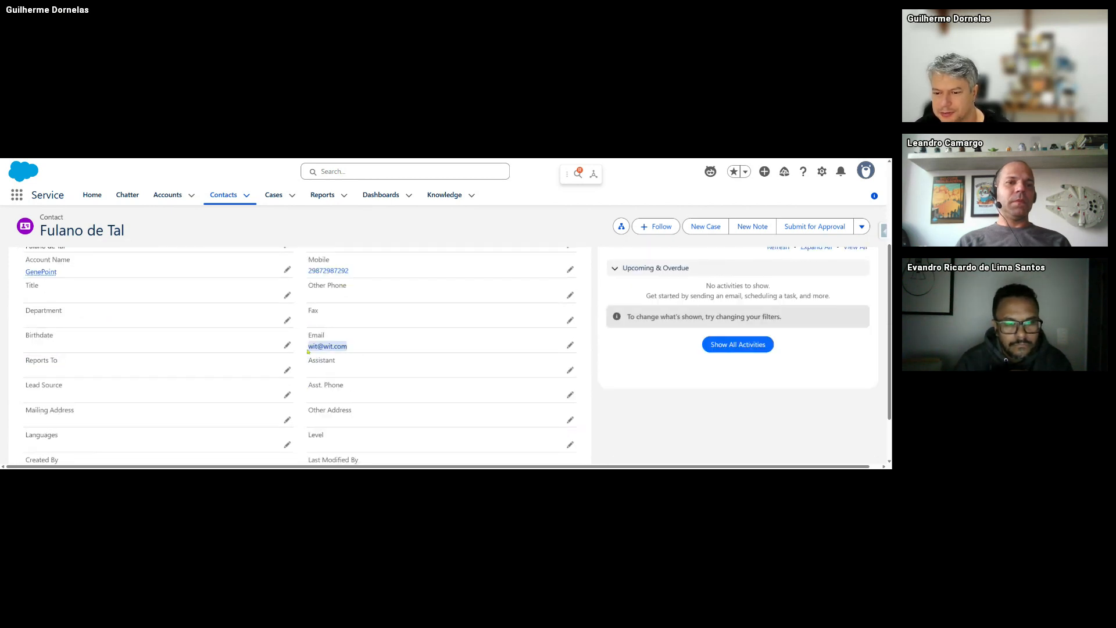
pyautogui.scroll(-1, 103, 354)
pyautogui.scroll(2, 126, 367)
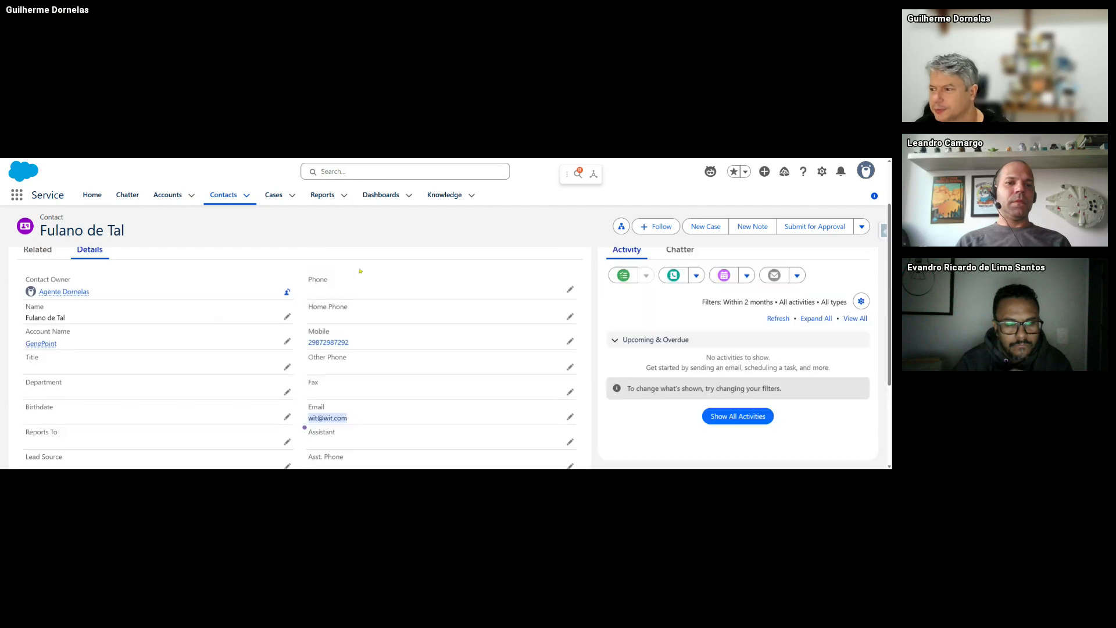